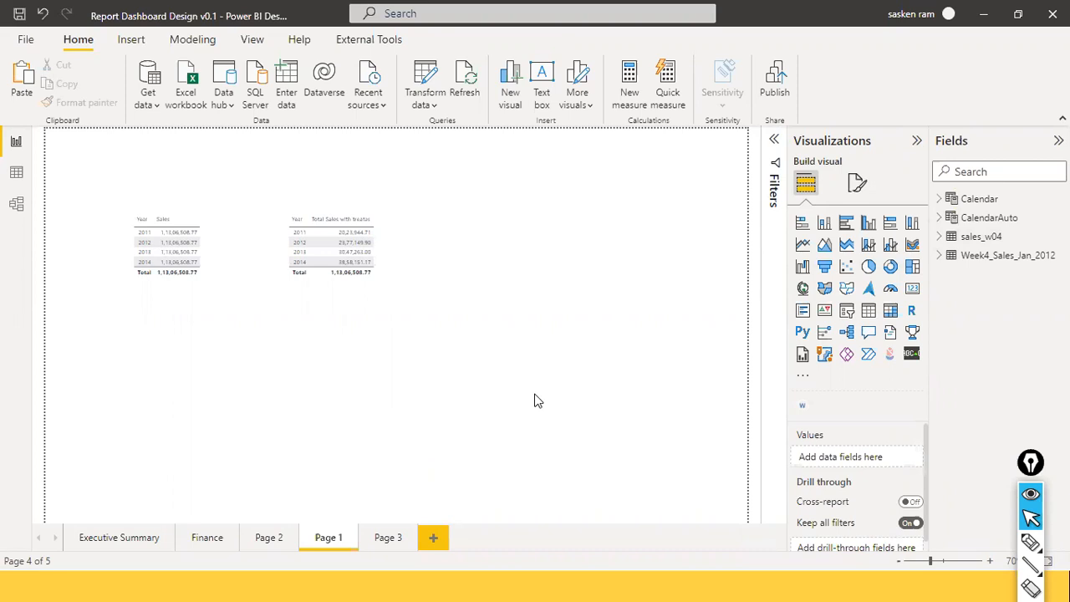
Step: Switch to the Chrome browser and open the Google home page in a new tab
key(alt+Tab)
key(alt+Tab)
key(alt+Tab)
key(alt+Tab)
key(alt+Tab)
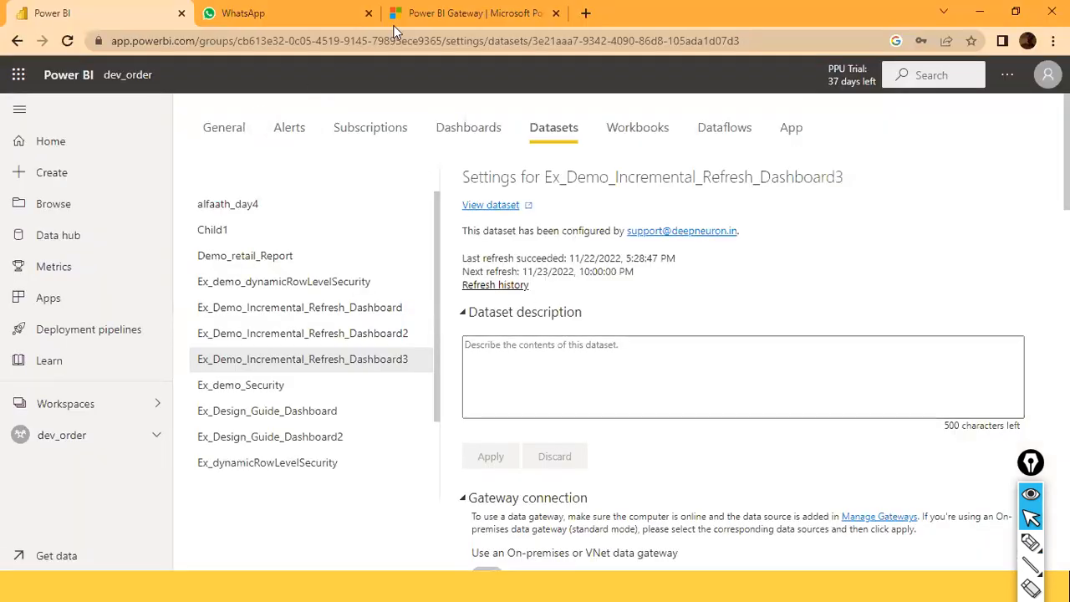
click(586, 13)
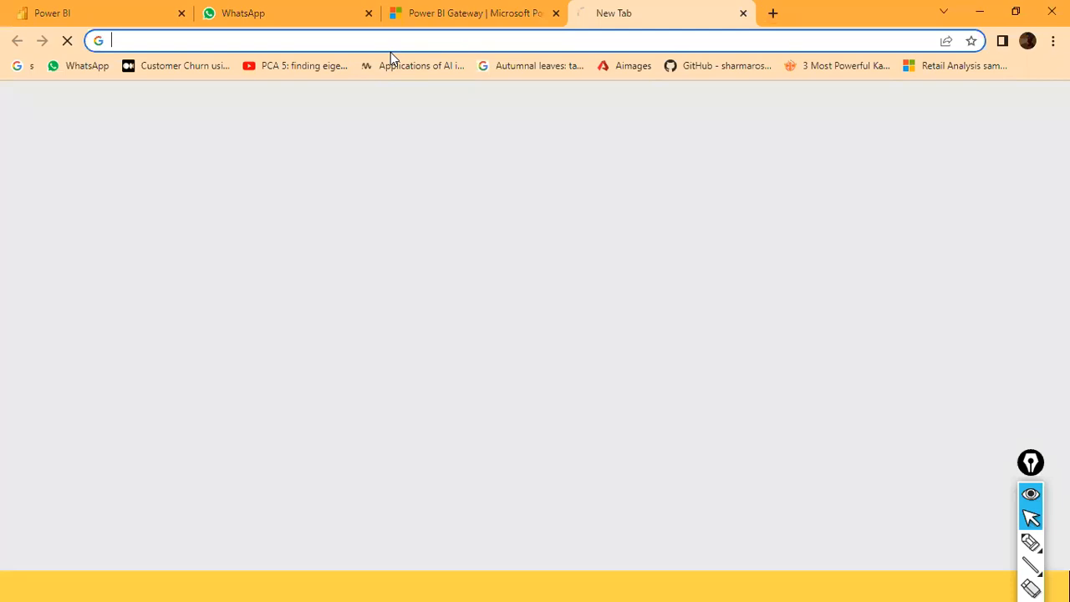
click(403, 41)
text(www.)
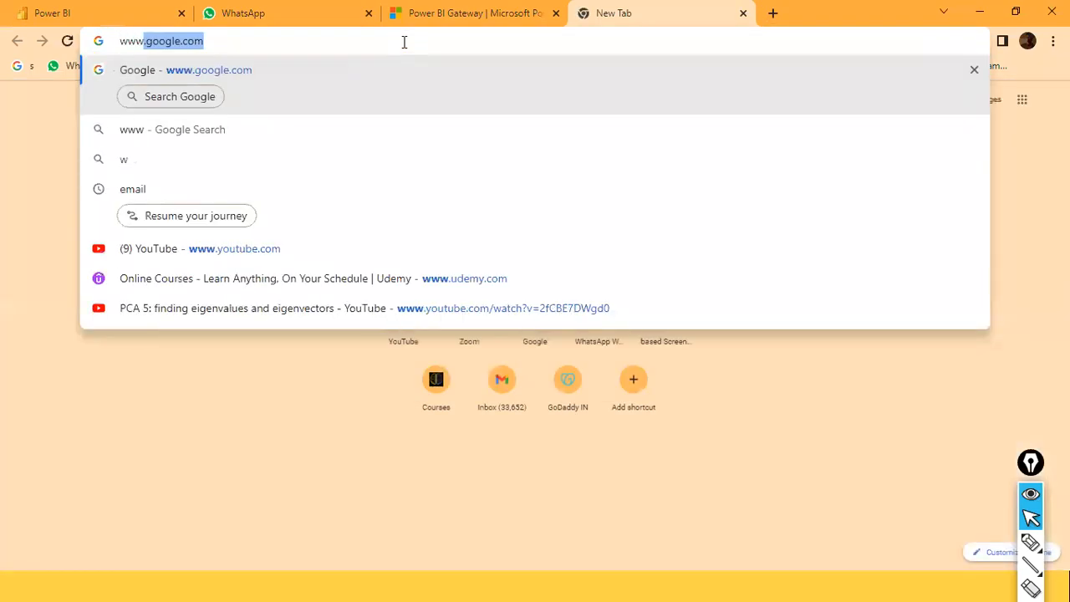
key(Return)
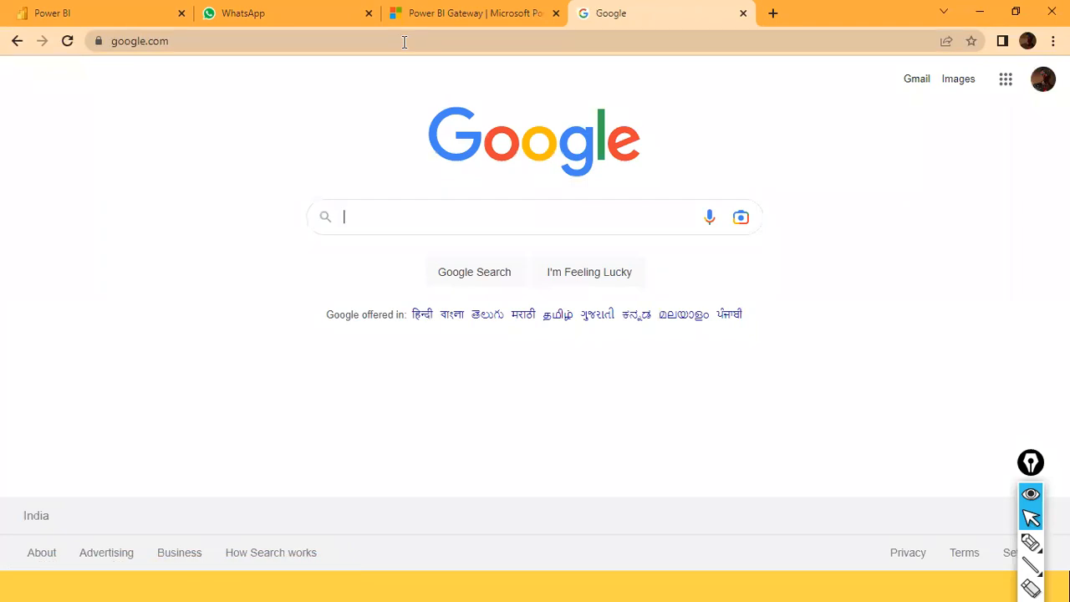
Step: Search Google for "orange color code" and show the image results
text(orange)
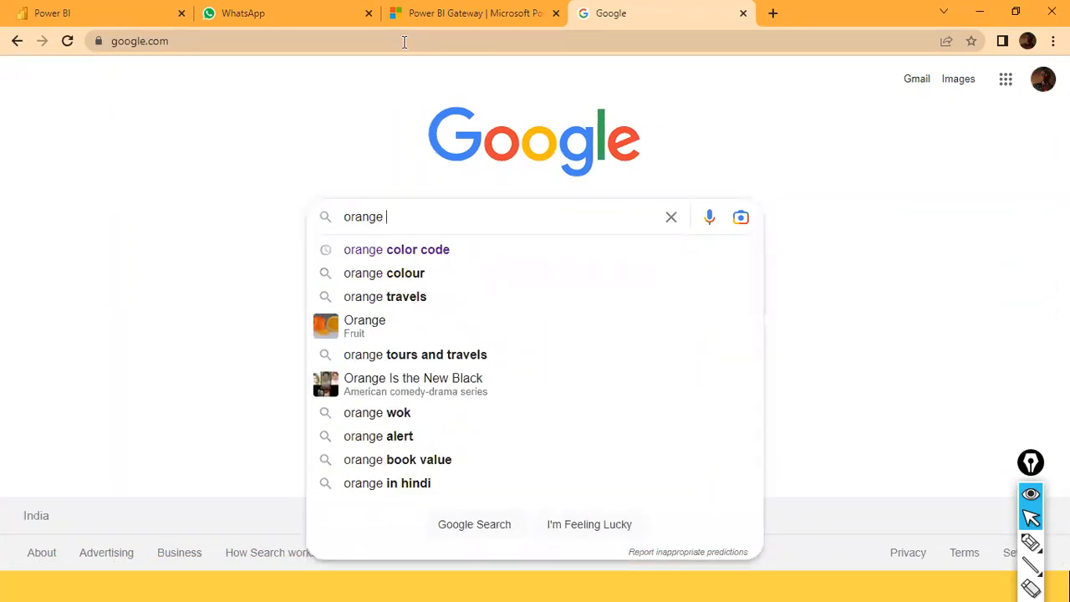
key(Down)
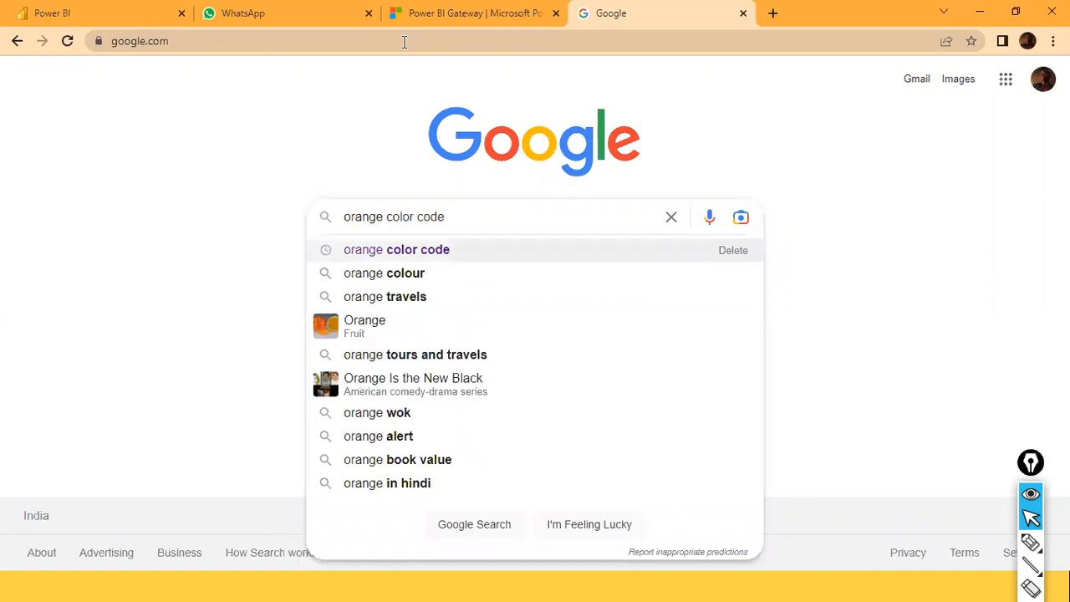
key(Return)
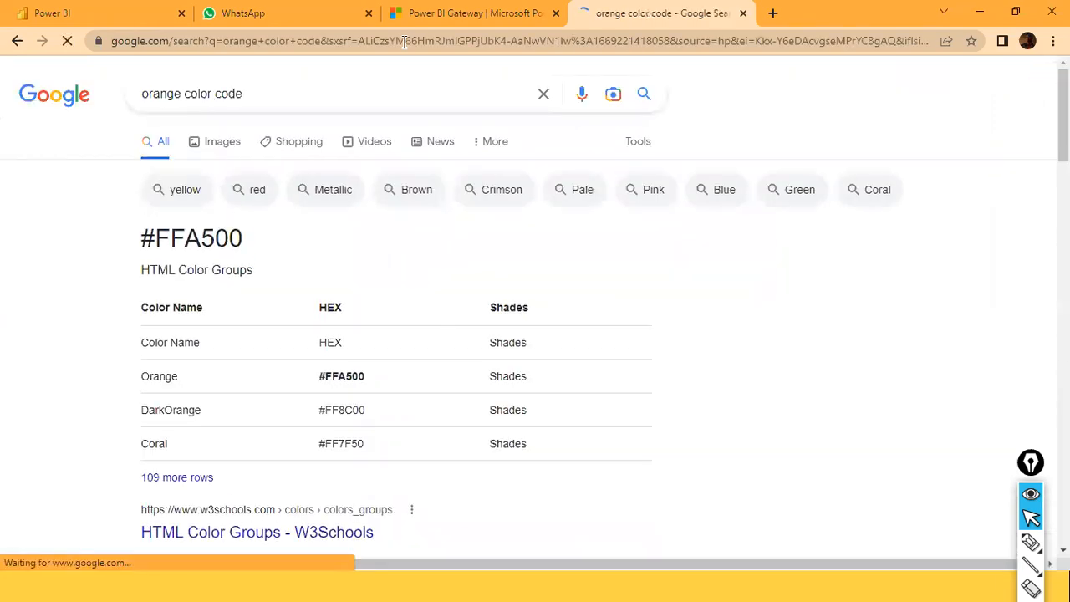
drag(437, 242, 172, 493)
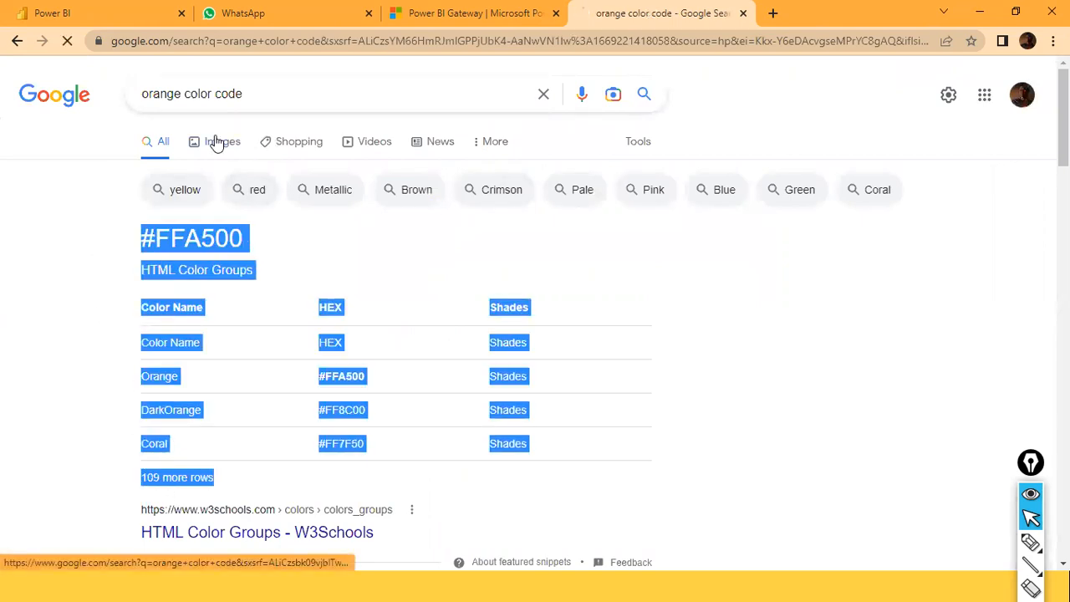
click(224, 141)
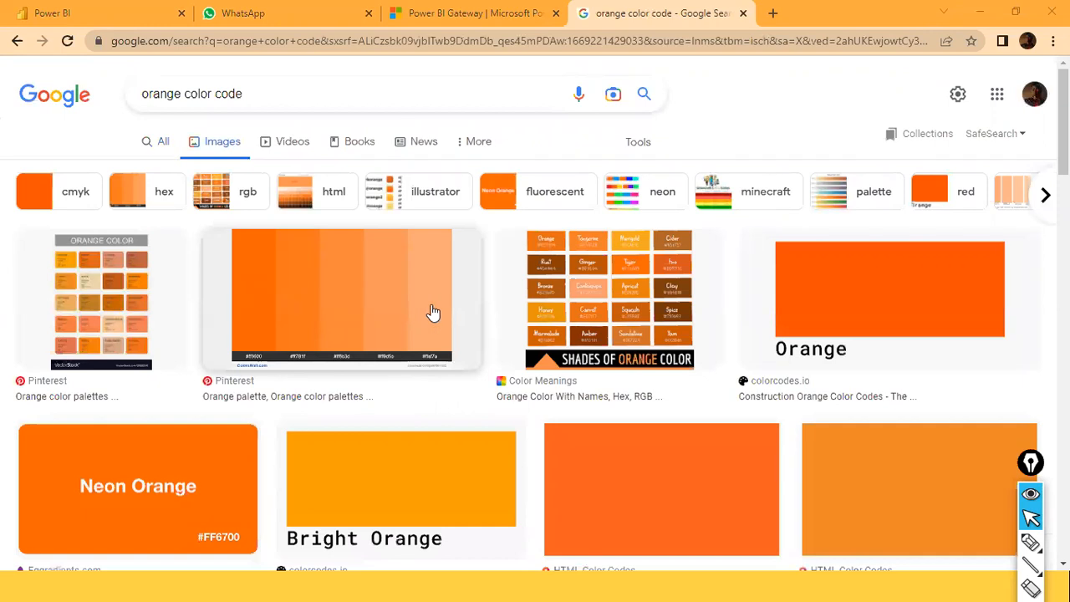
Step: Preview the Pinterest orange palette with five tints and browse the other orange colour samples
click(293, 335)
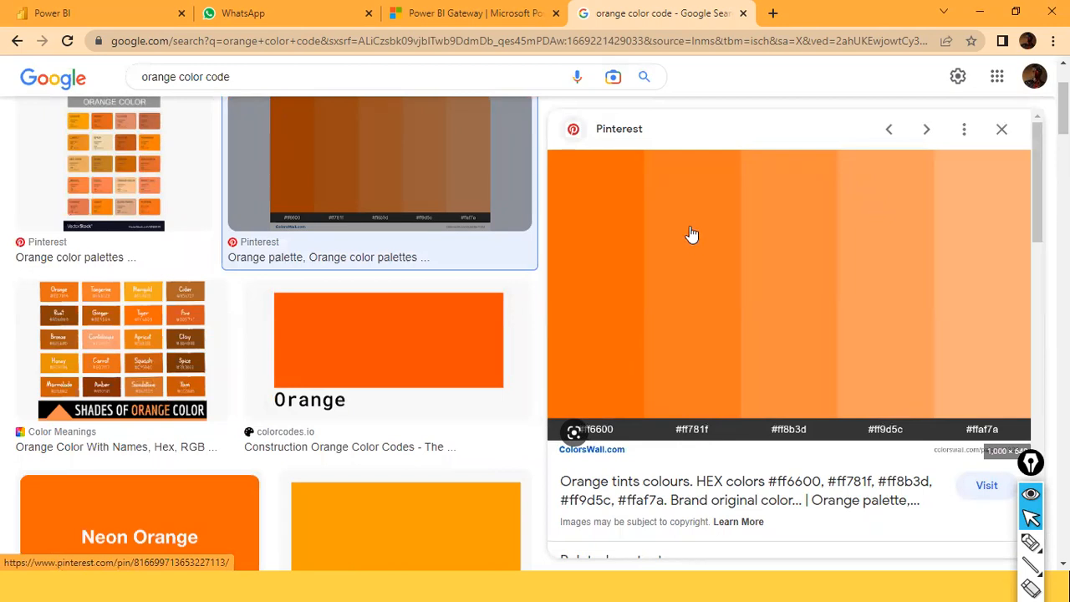
scroll(363, 375, down, 3)
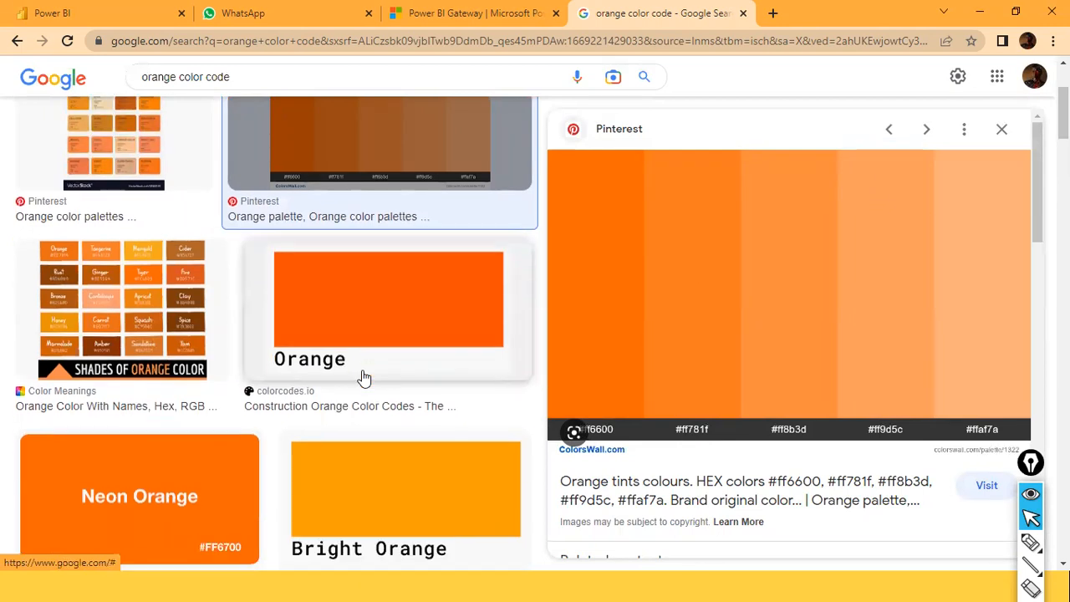
scroll(394, 435, down, 2)
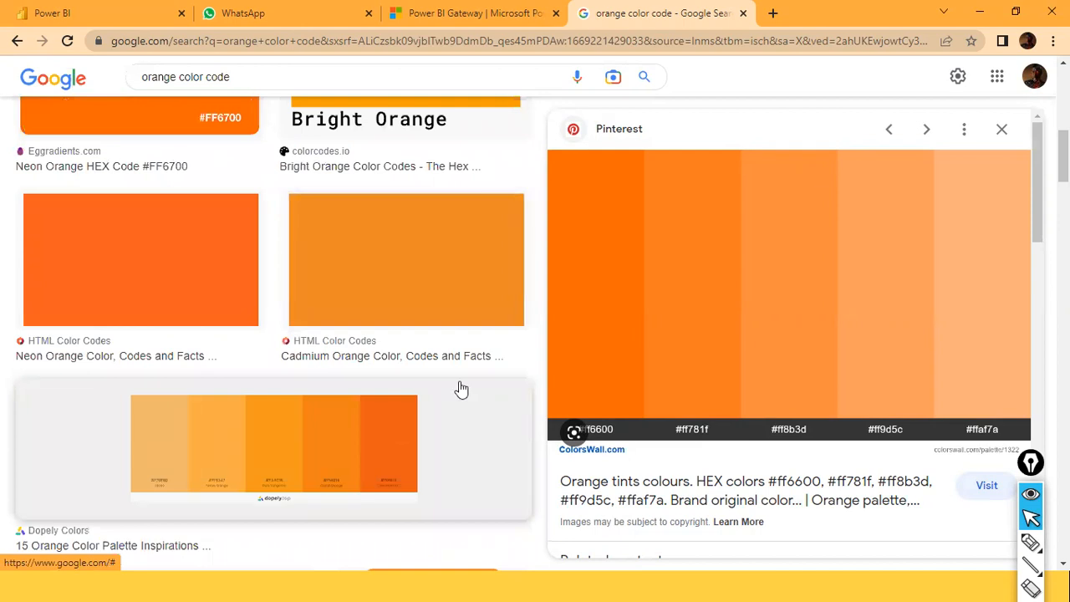
scroll(282, 195, up, 3)
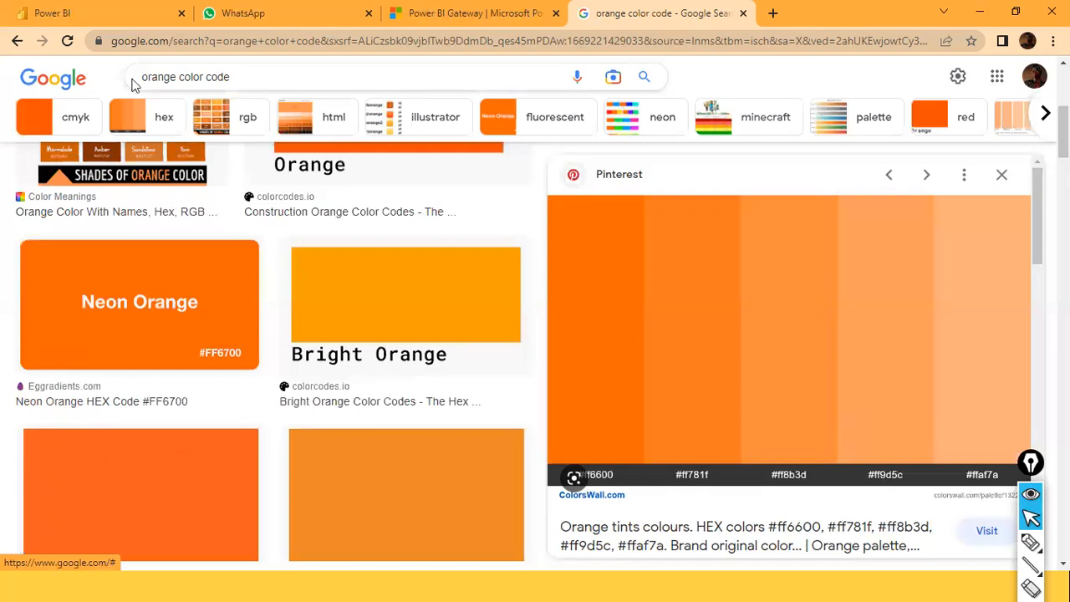
Step: Search the images for "gold color code" and examine the table of gold shades with Google Lens
drag(178, 76, 69, 71)
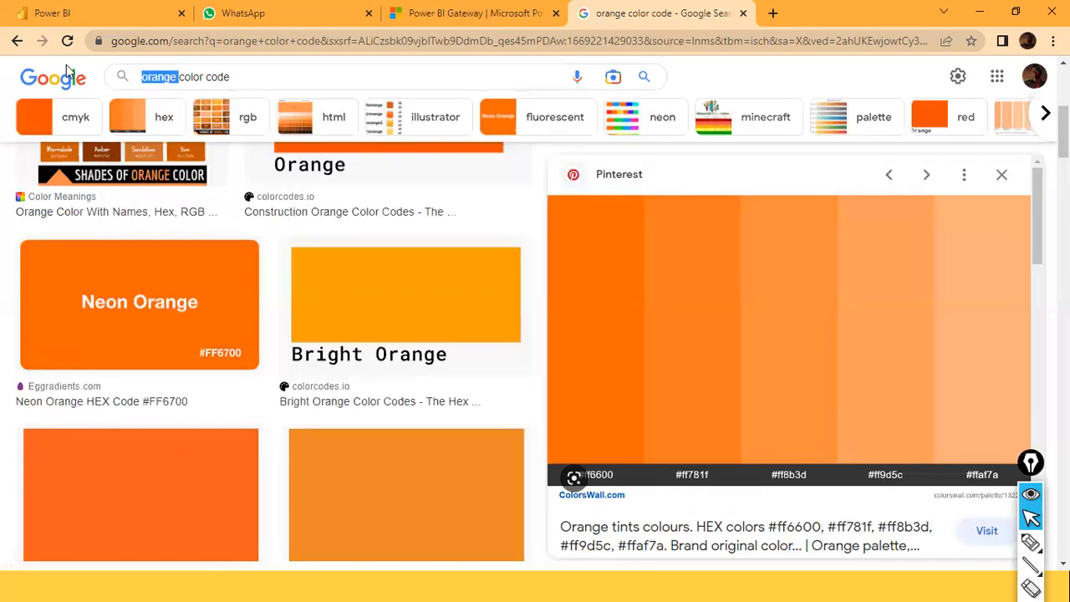
text(gold)
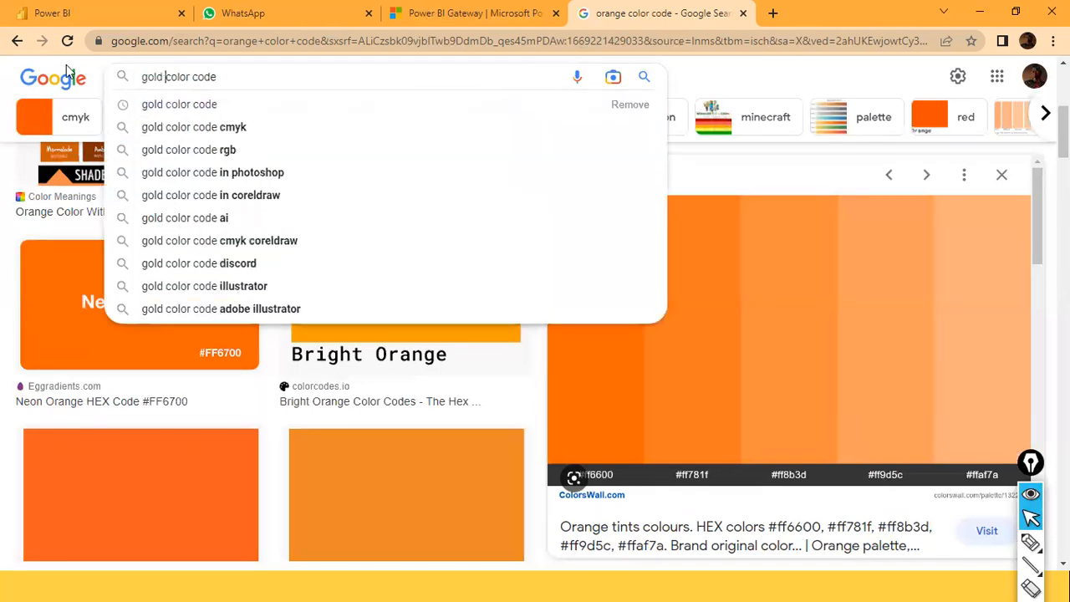
key(Return)
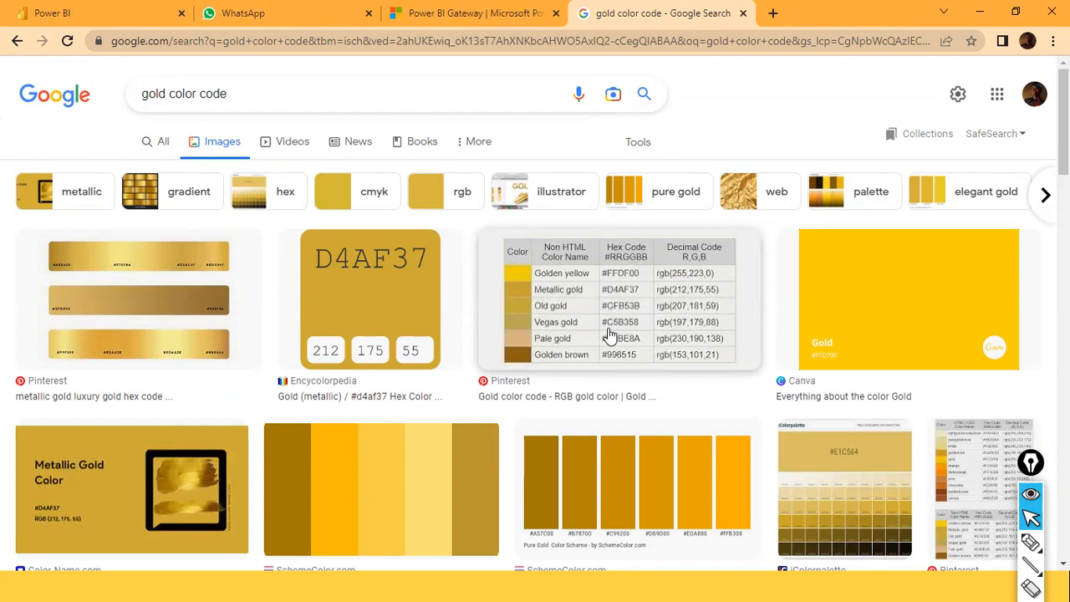
drag(609, 297, 634, 295)
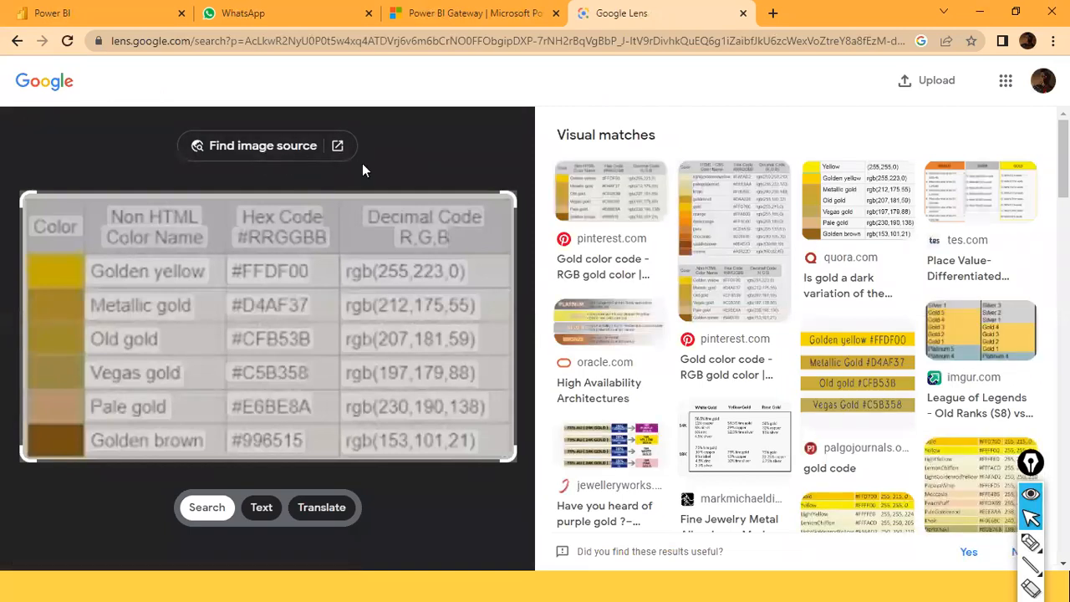
Step: Switch back to Power BI Desktop and set the canvas type of Page 3 to Custom
key(alt+Tab)
key(alt+Tab)
click(389, 536)
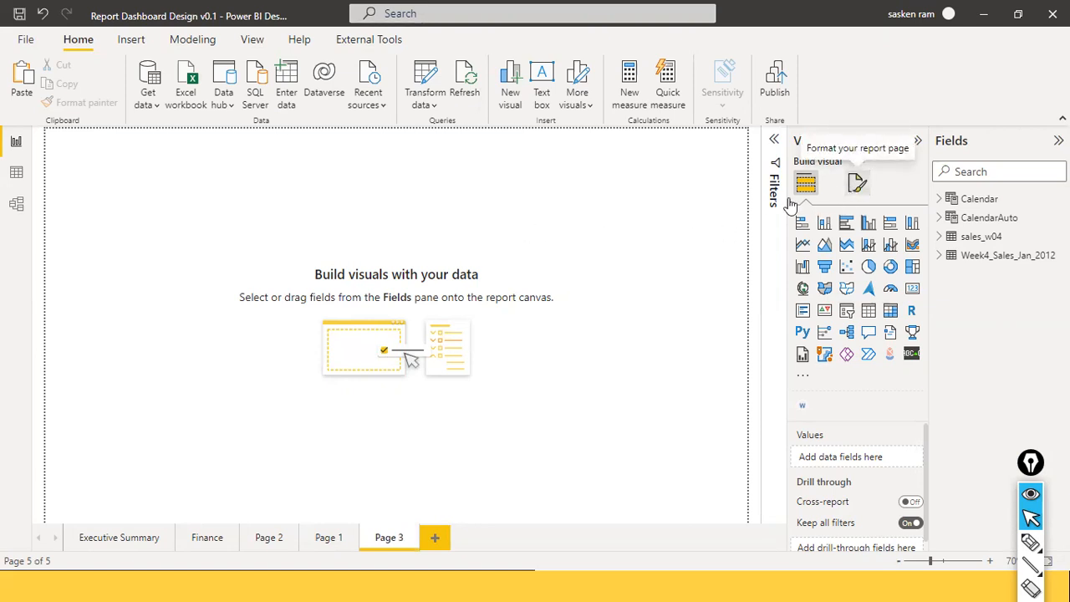
click(854, 184)
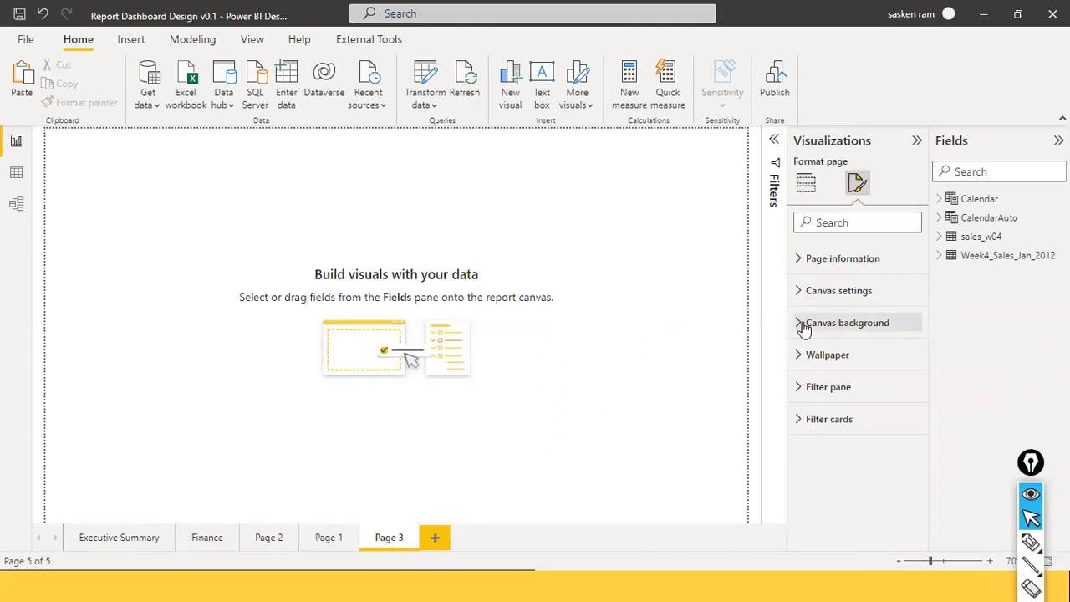
click(798, 297)
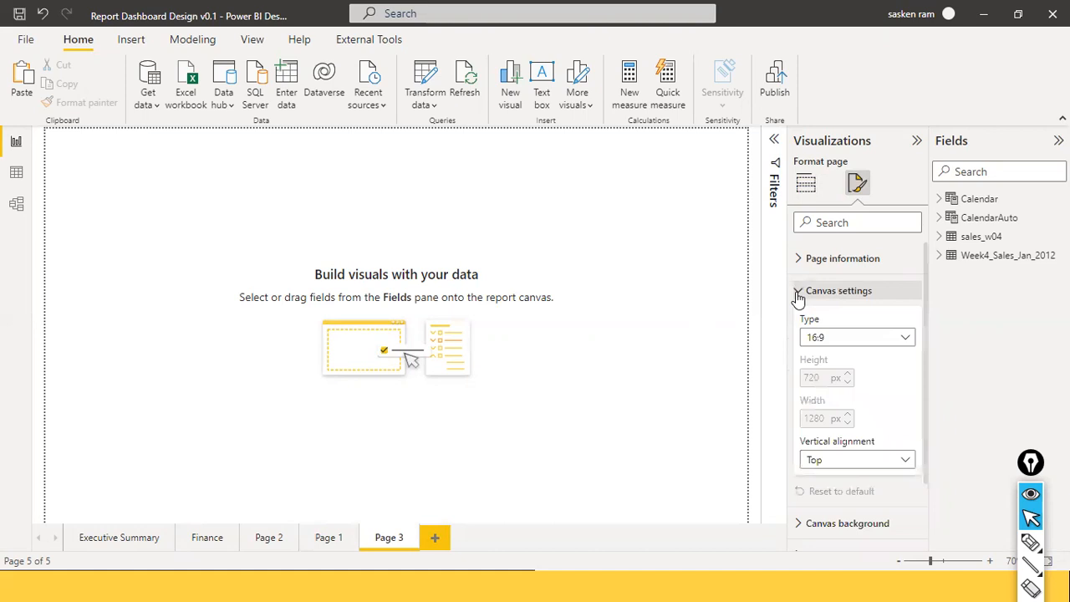
click(900, 337)
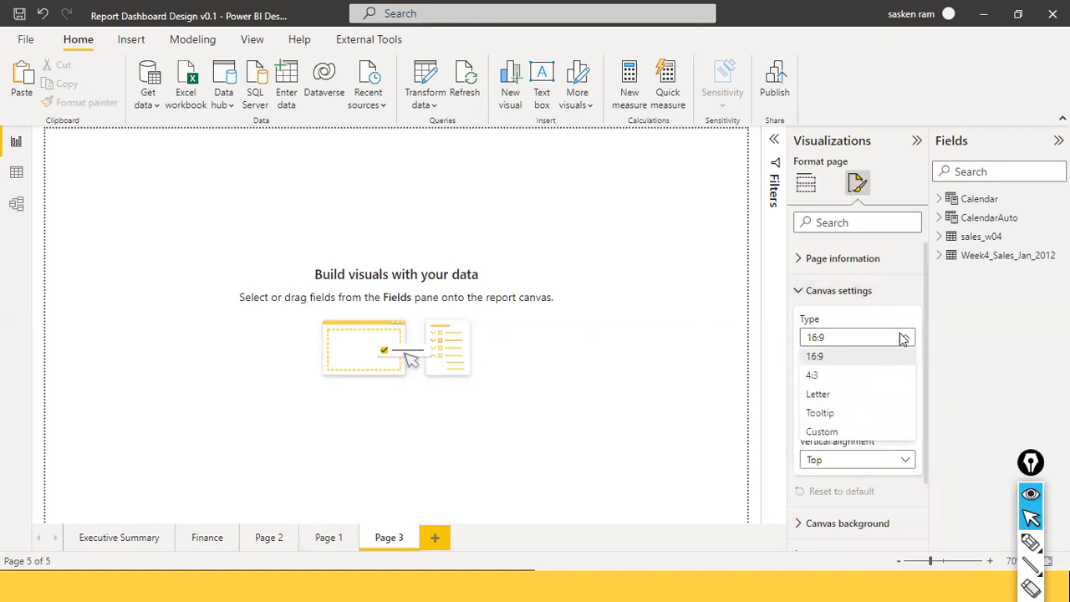
click(824, 430)
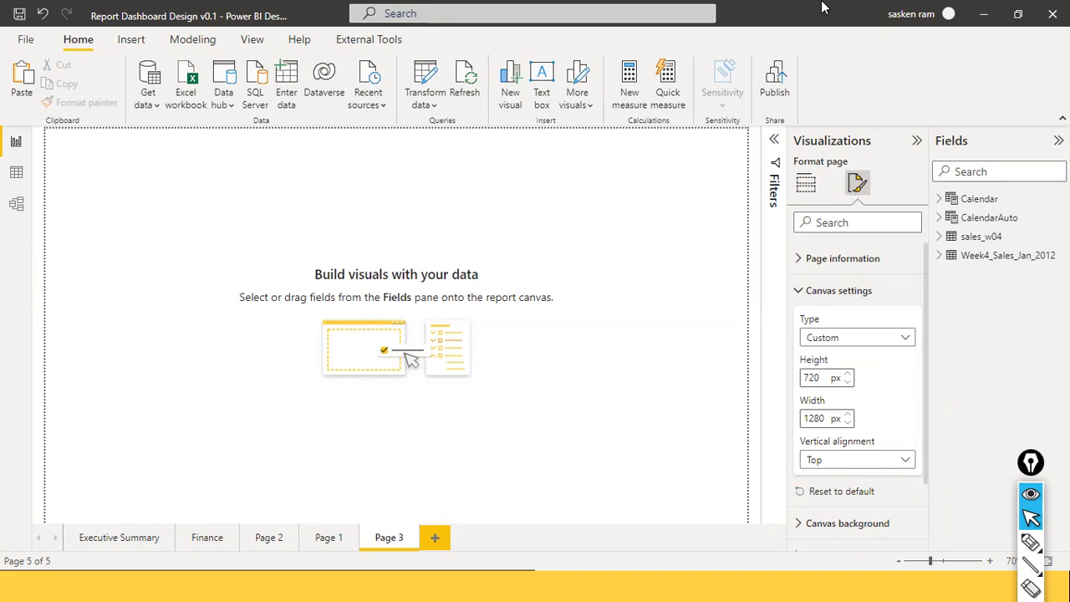
click(805, 183)
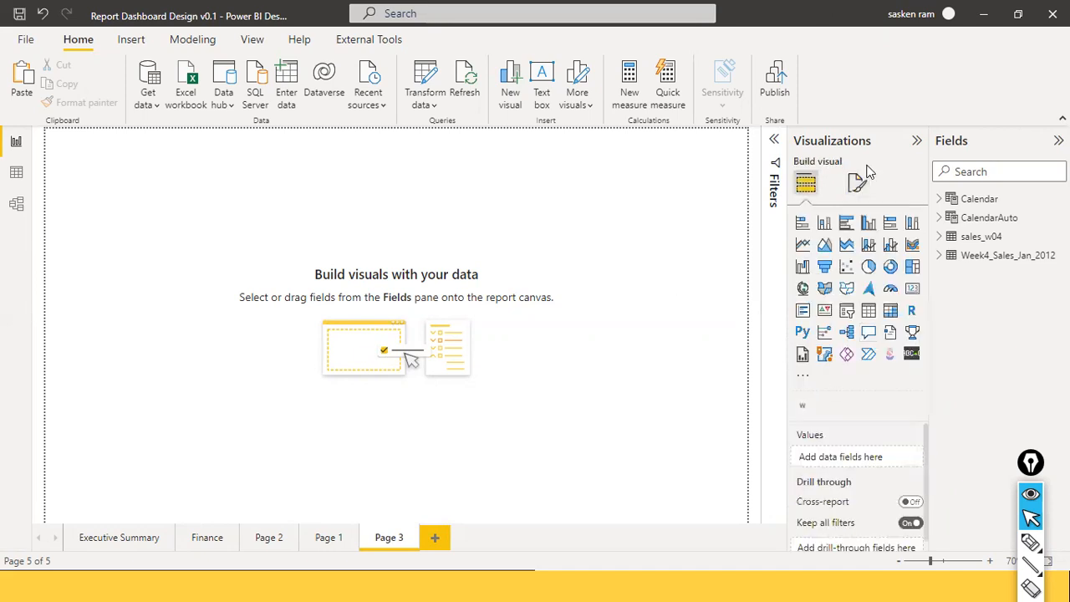
click(857, 183)
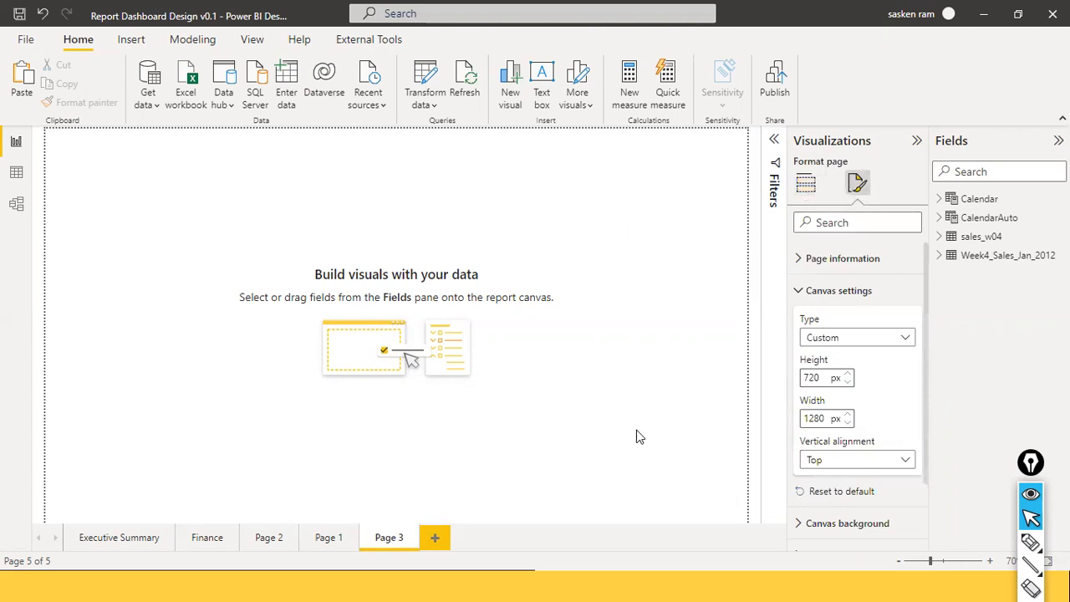
Step: Set the canvas height of Page 3 to 1600 px and its width to 1000 px
drag(823, 376, 769, 376)
text(1600)
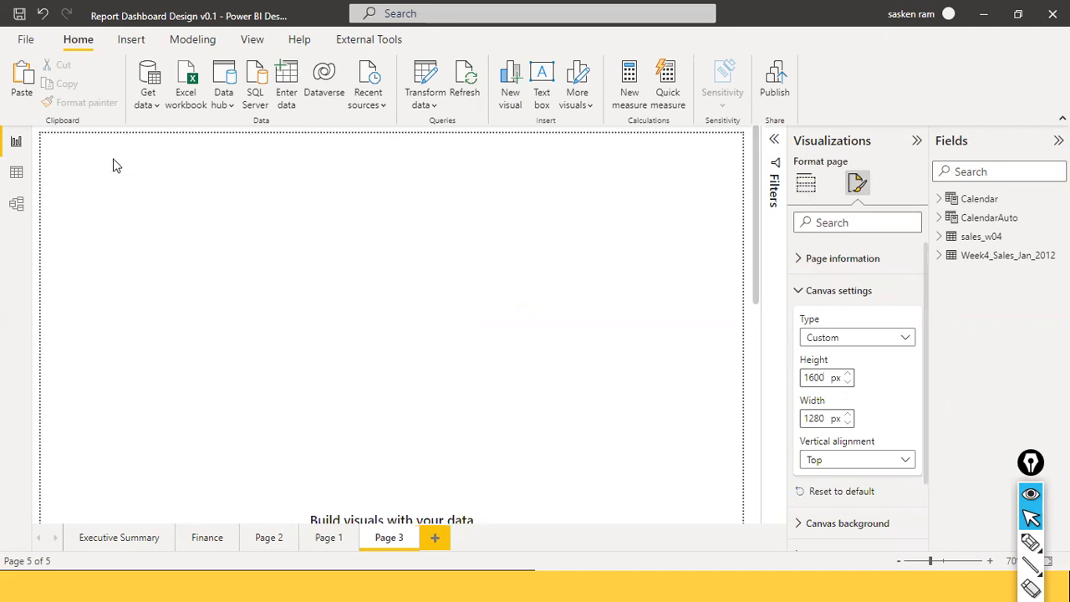
double_click(805, 417)
text(1)
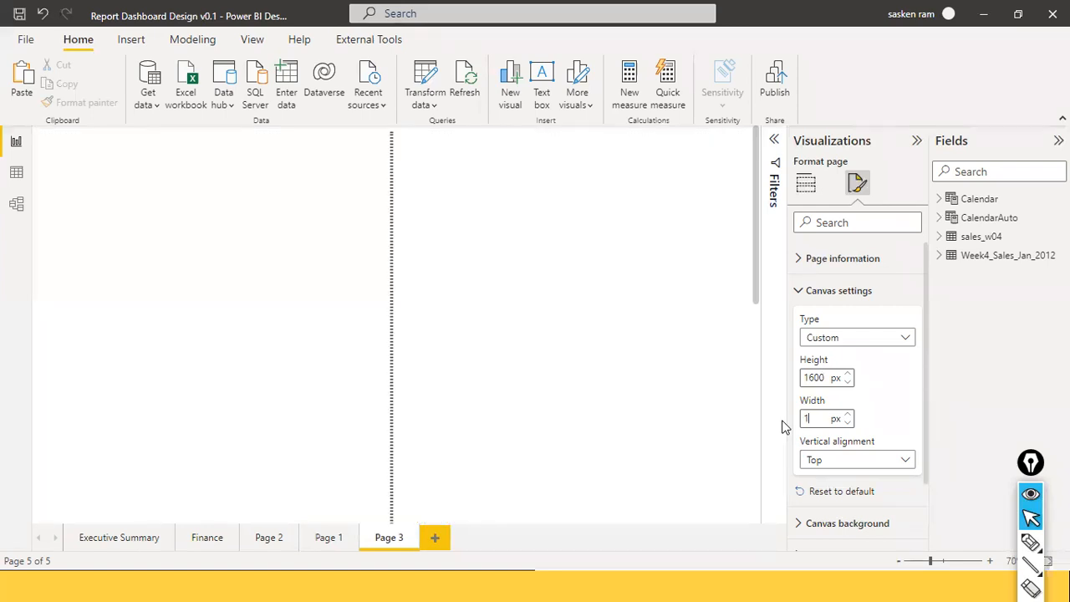
text(0000)
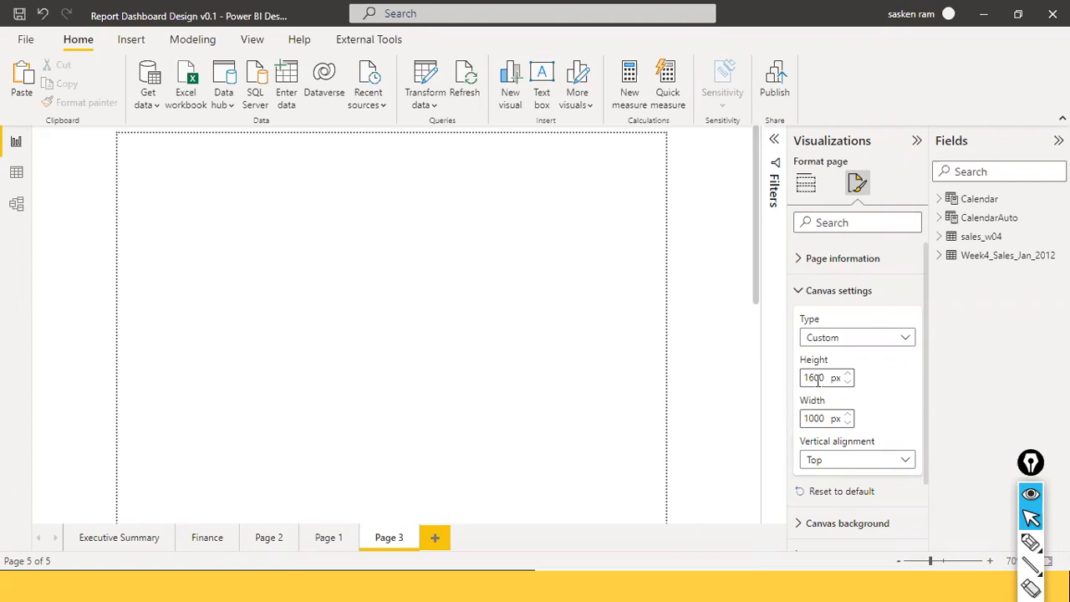
Step: Set the canvas height of Page 3 to 1000 px and its width to 1600 px
drag(824, 377, 793, 378)
text(1000)
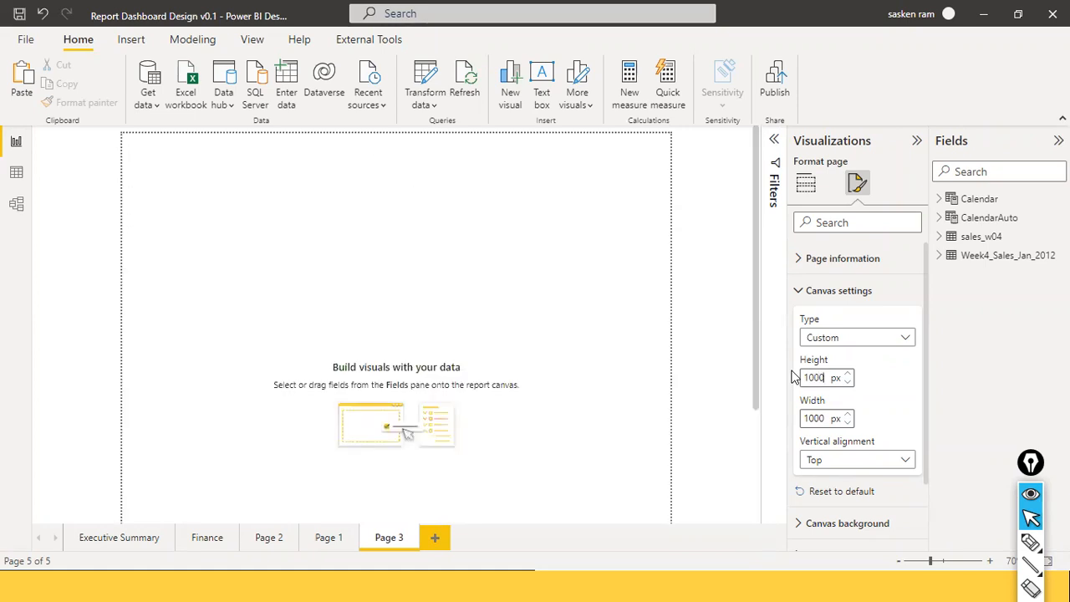
click(827, 417)
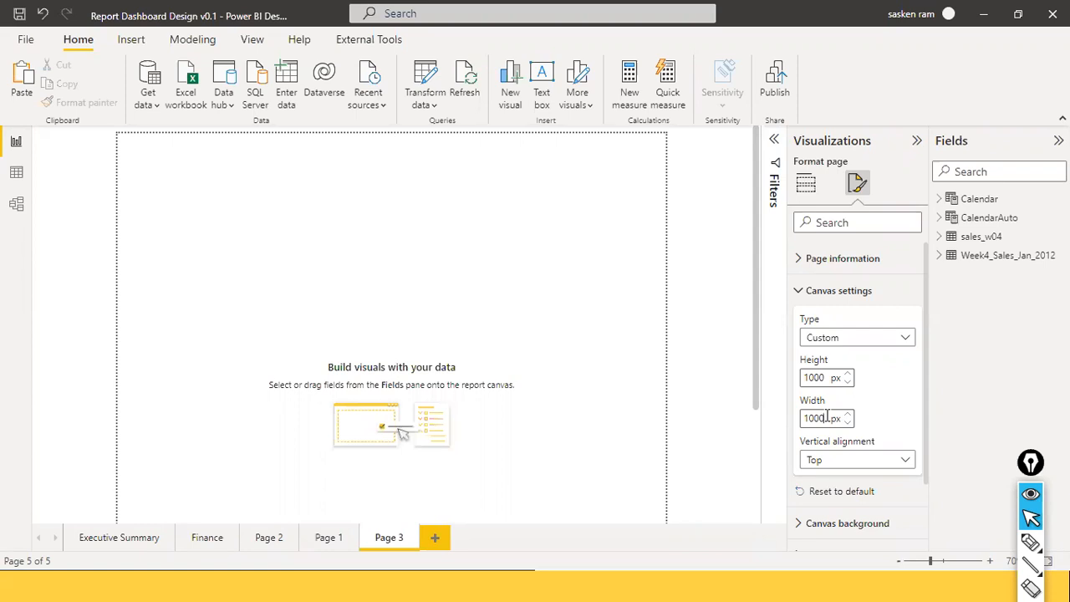
double_click(823, 418)
text(16)
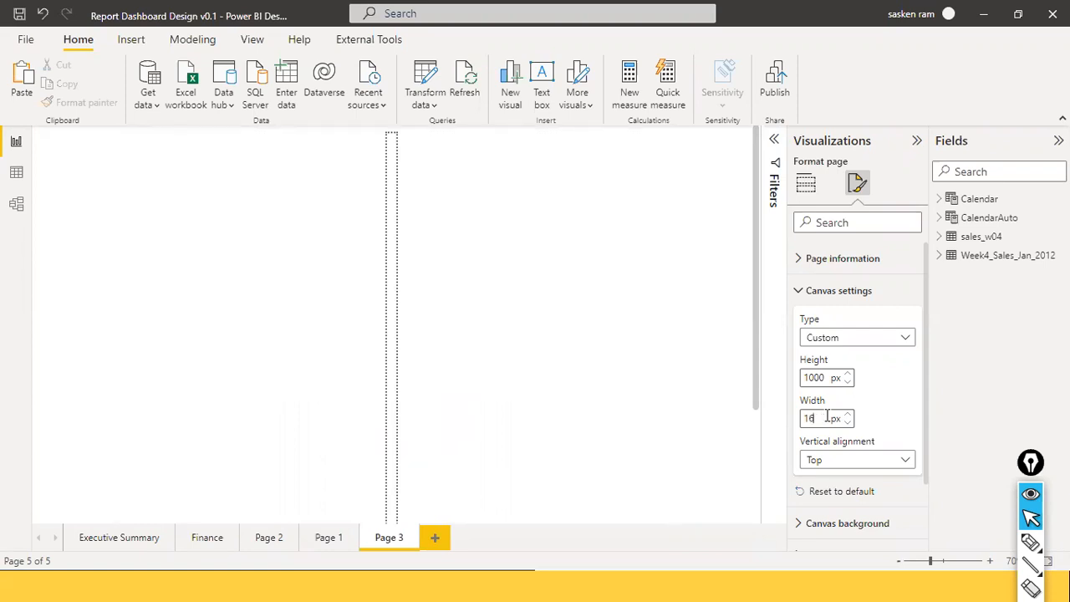
text(00)
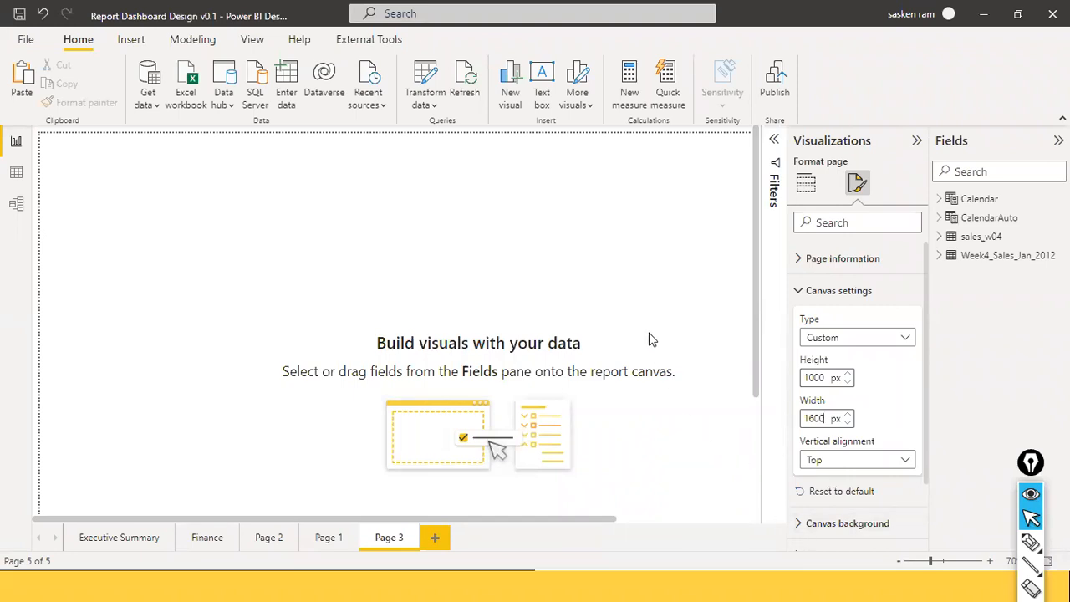
Step: Open the canvas background settings in the page formatting options of Page 3
click(800, 526)
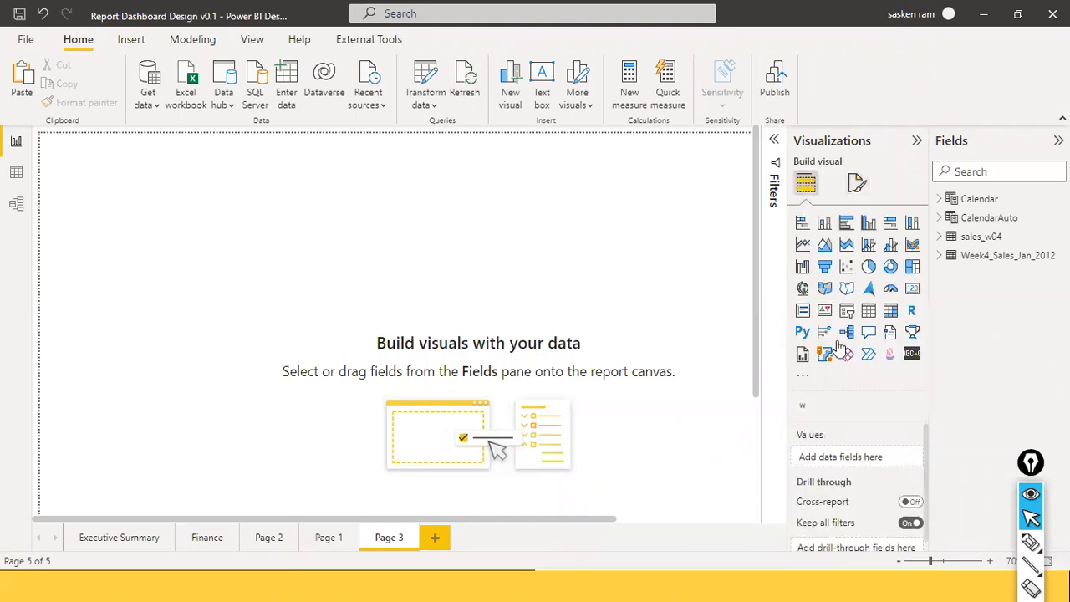
click(850, 184)
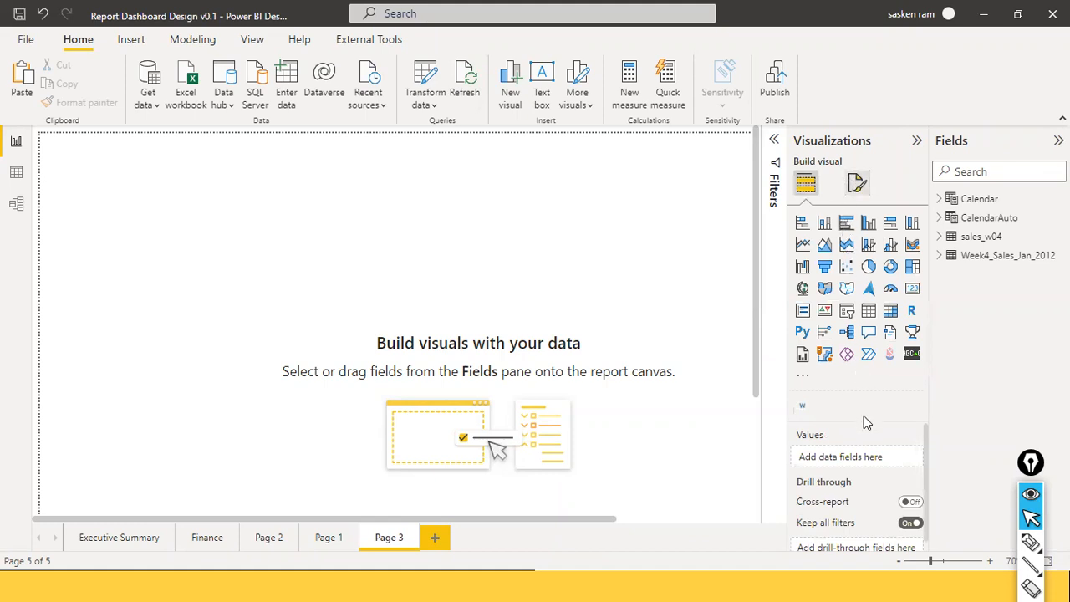
scroll(865, 402, down, 1)
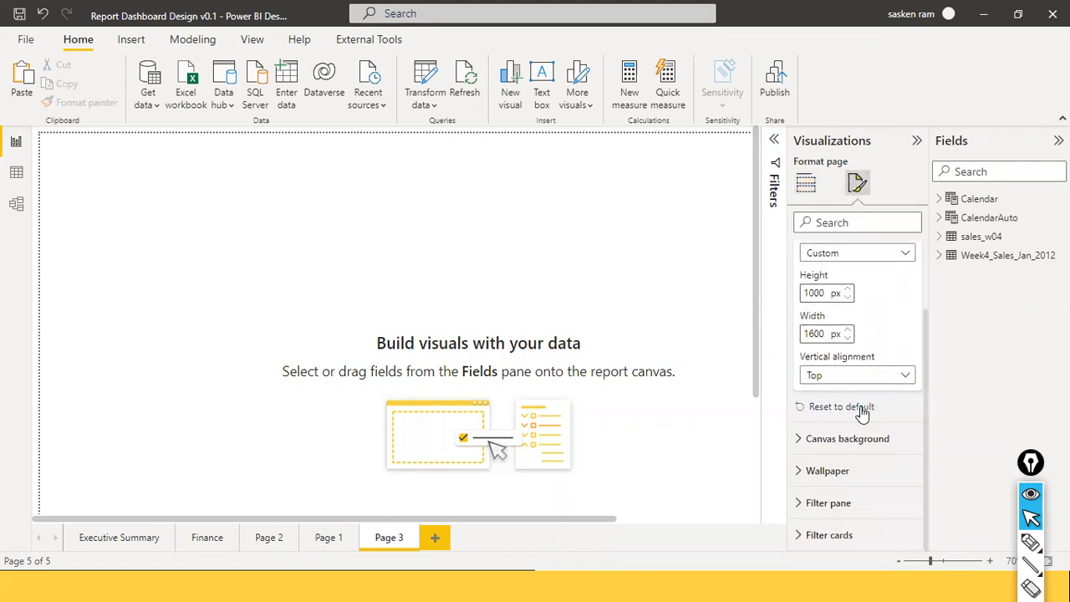
click(800, 439)
scroll(835, 410, down, 2)
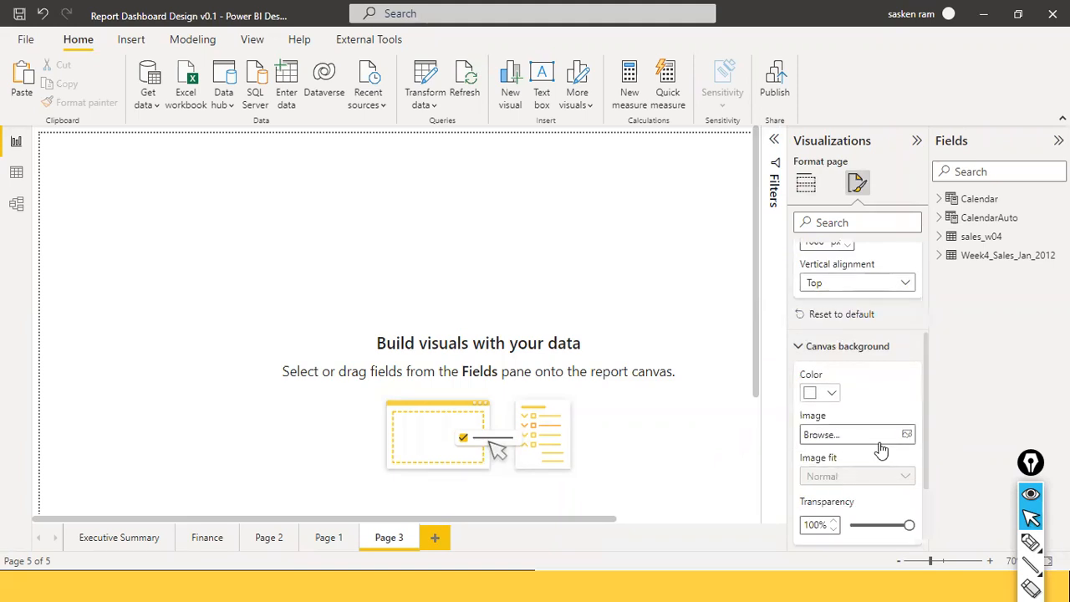
Step: Switch to Photos to examine the sample dashboard in Slide2.PNG, and return to Power BI Desktop
key(alt+Tab)
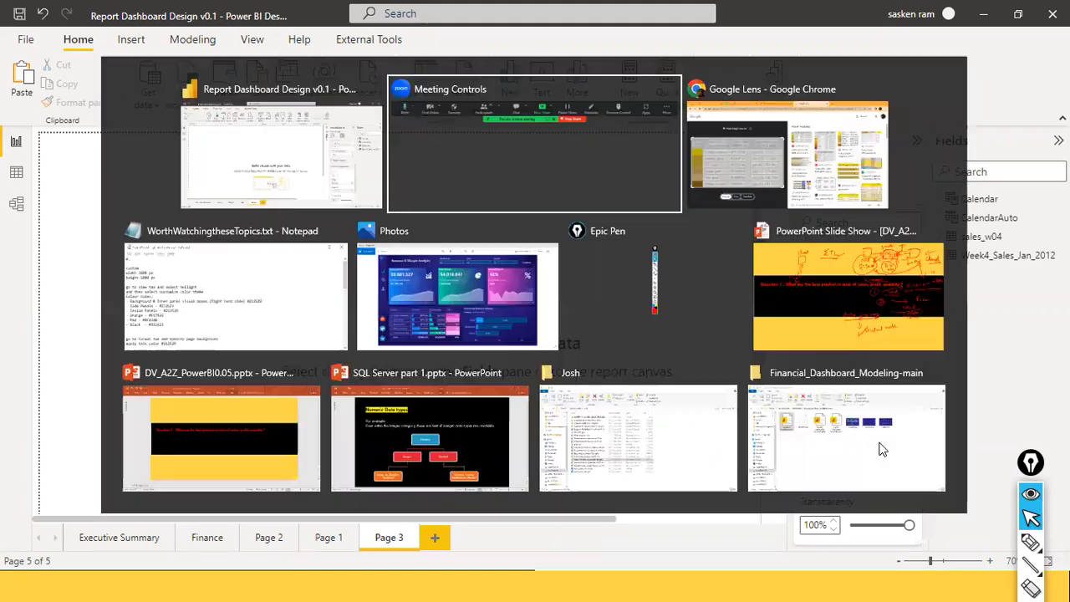
key(alt+Tab)
key(alt+Tab)
key(alt+Tab)
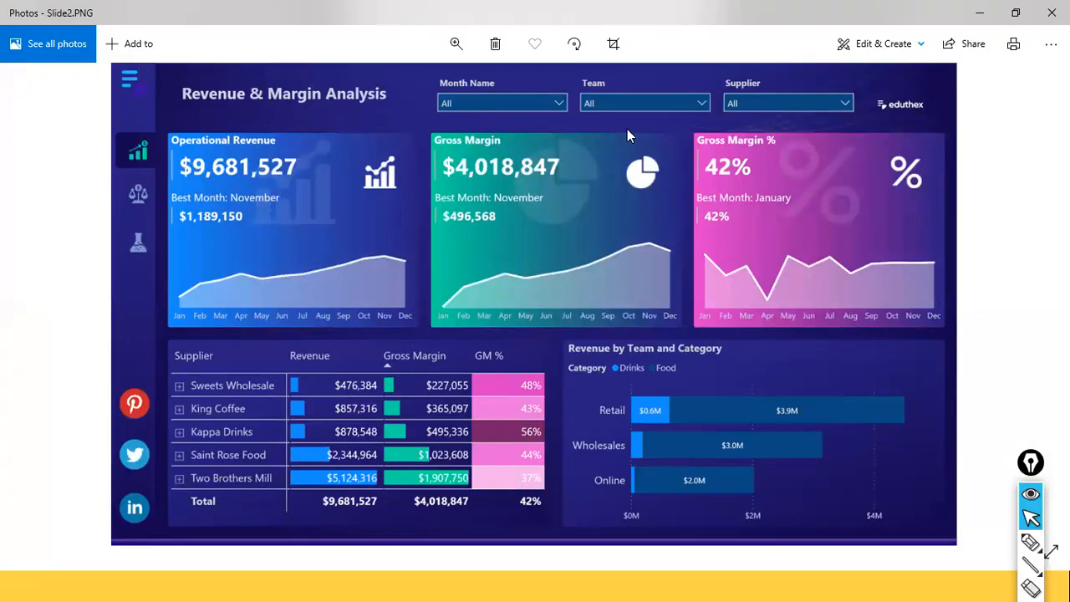
key(alt+Tab)
key(alt+Tab)
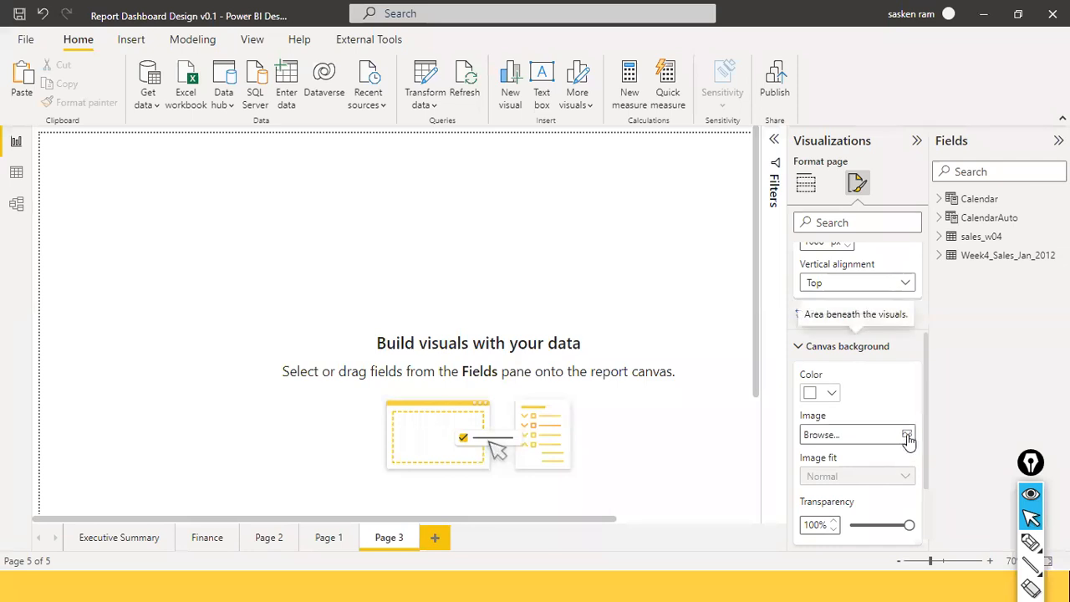
Step: Try to load Slide2.PNG as the canvas background image of Page 3
click(907, 435)
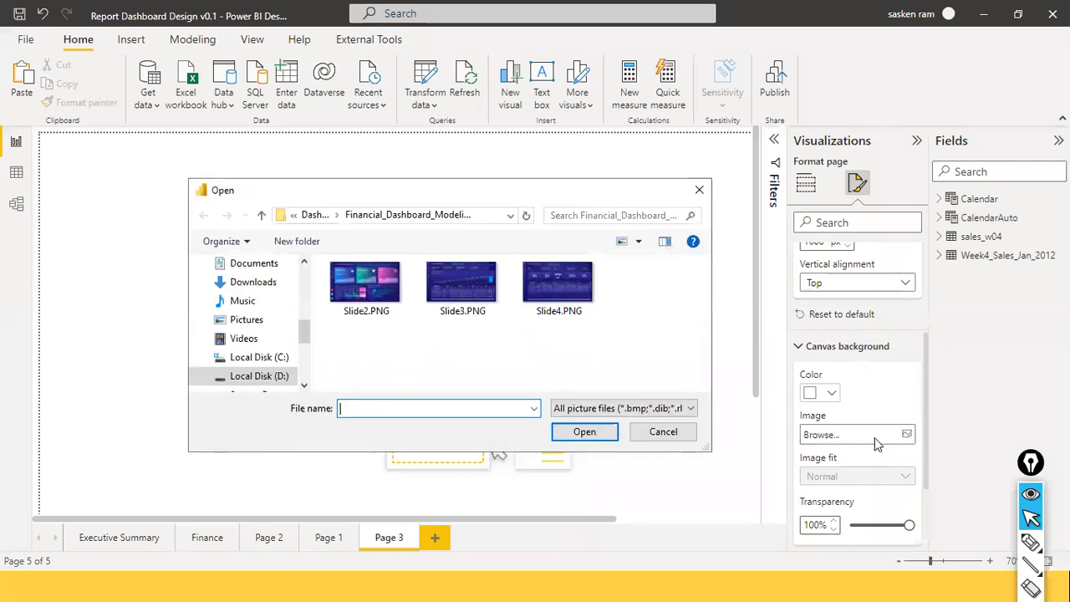
click(365, 288)
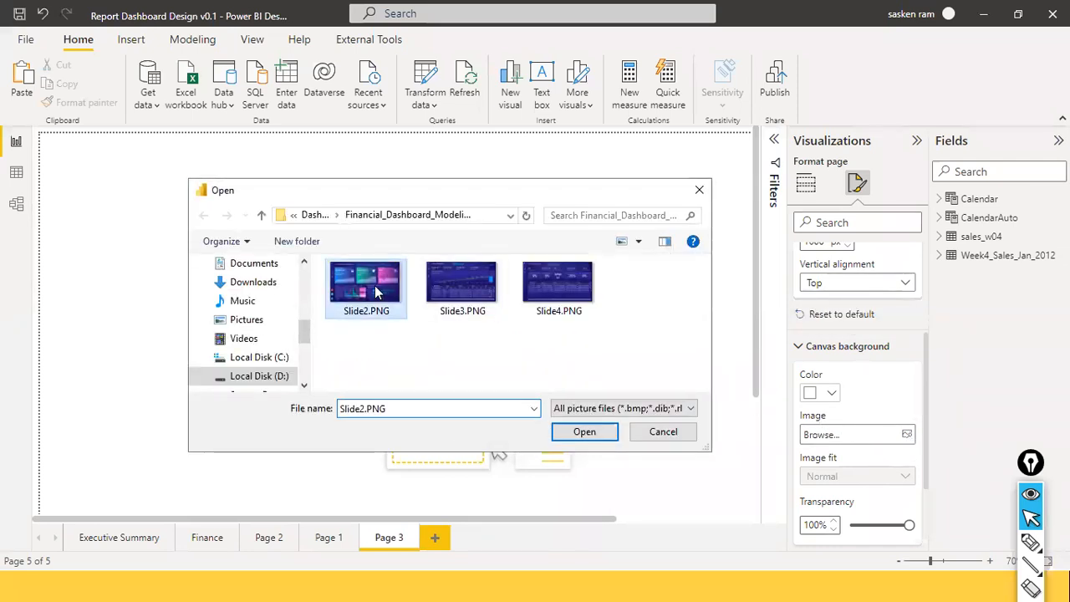
click(585, 432)
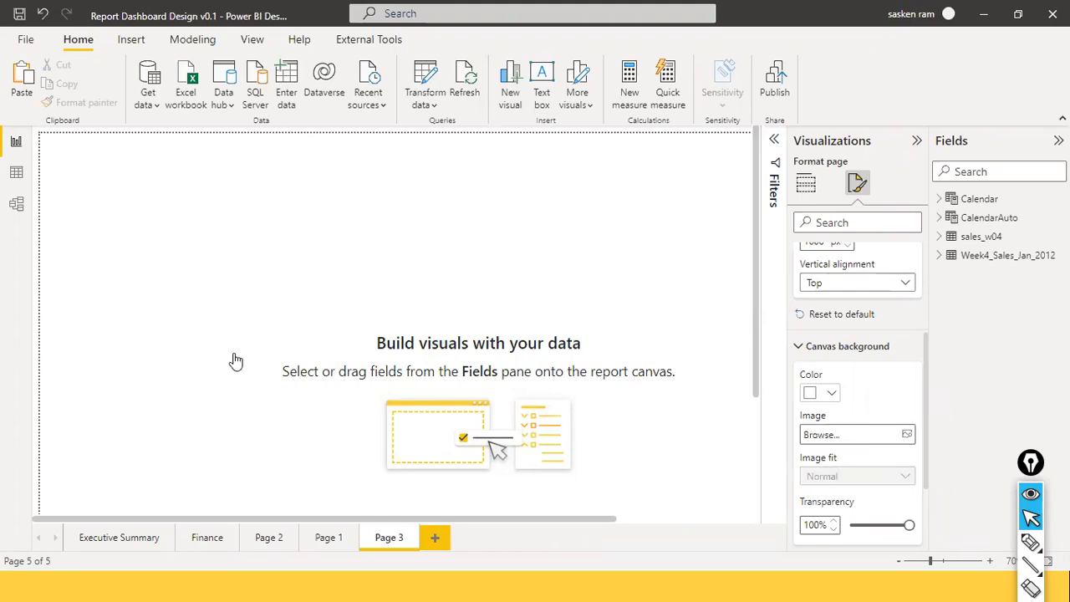
Step: Compare the Revenue & Margin Analysis layout in Photos with the empty Page 3 canvas in Power BI Desktop
key(alt+Tab)
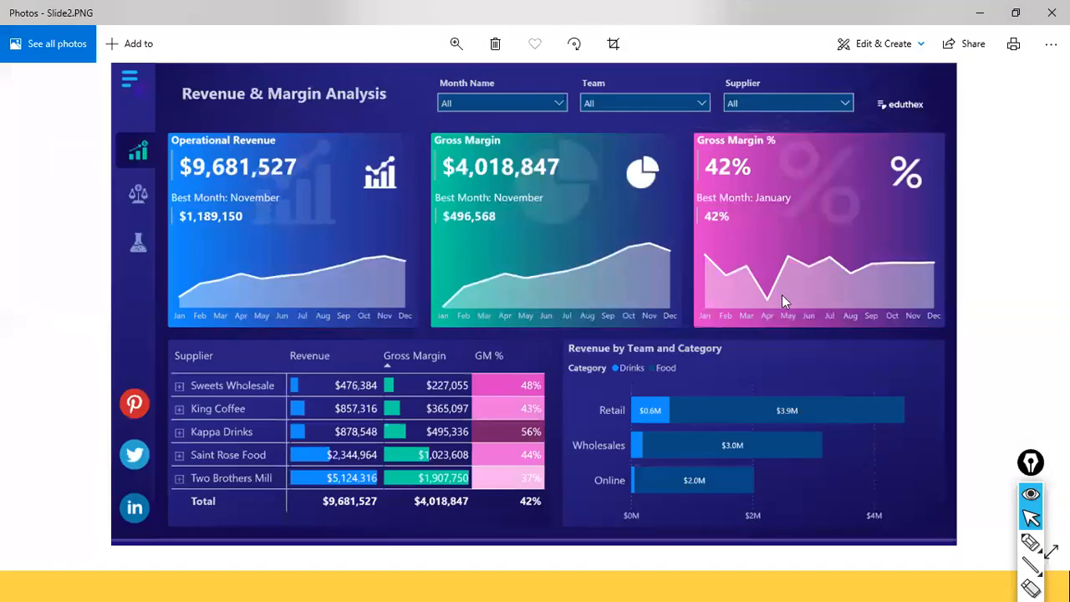
key(alt+Tab)
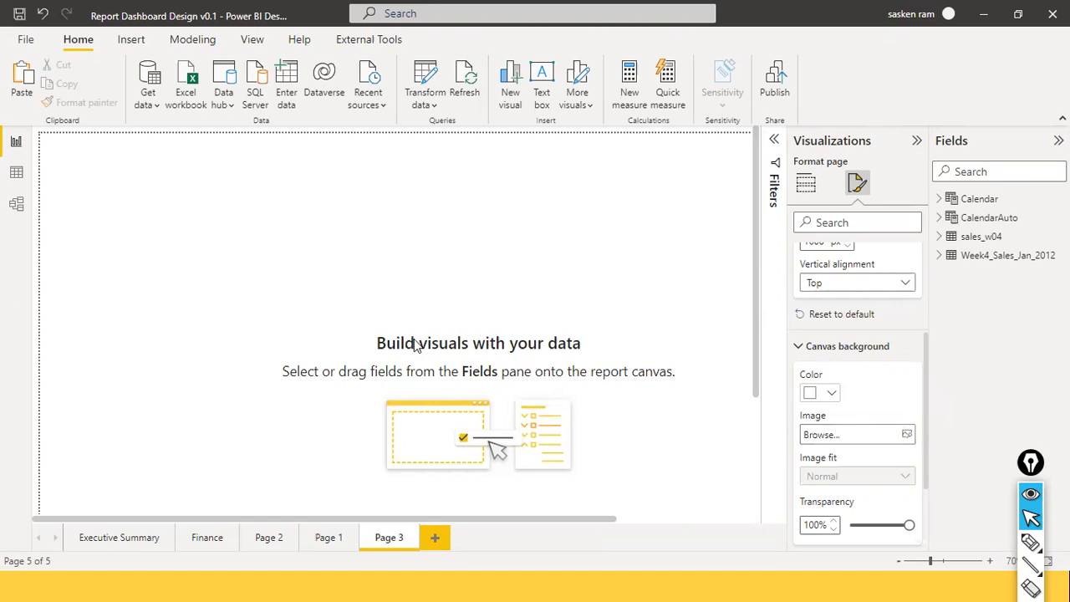
key(alt+Tab)
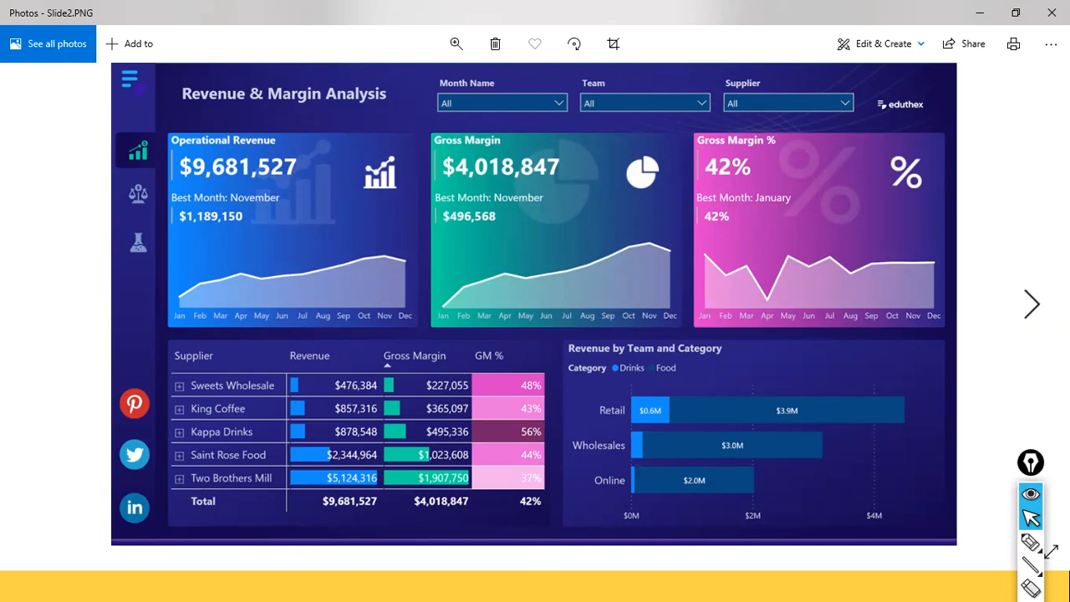
key(alt+Tab)
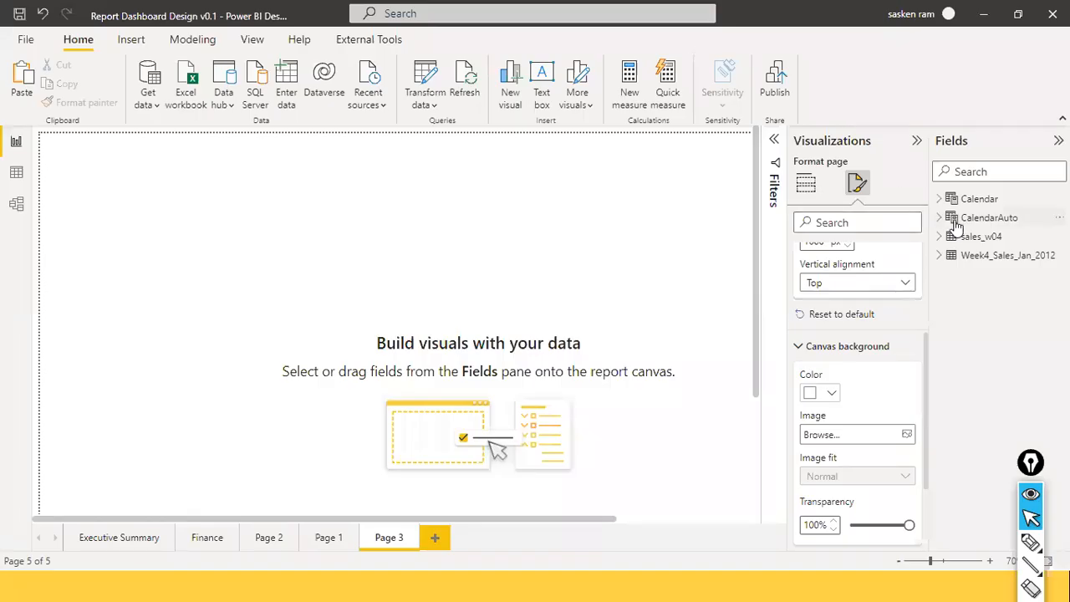
Step: Add an empty Matrix visual to Page 3 and place it in the lower-left area of the canvas
click(916, 142)
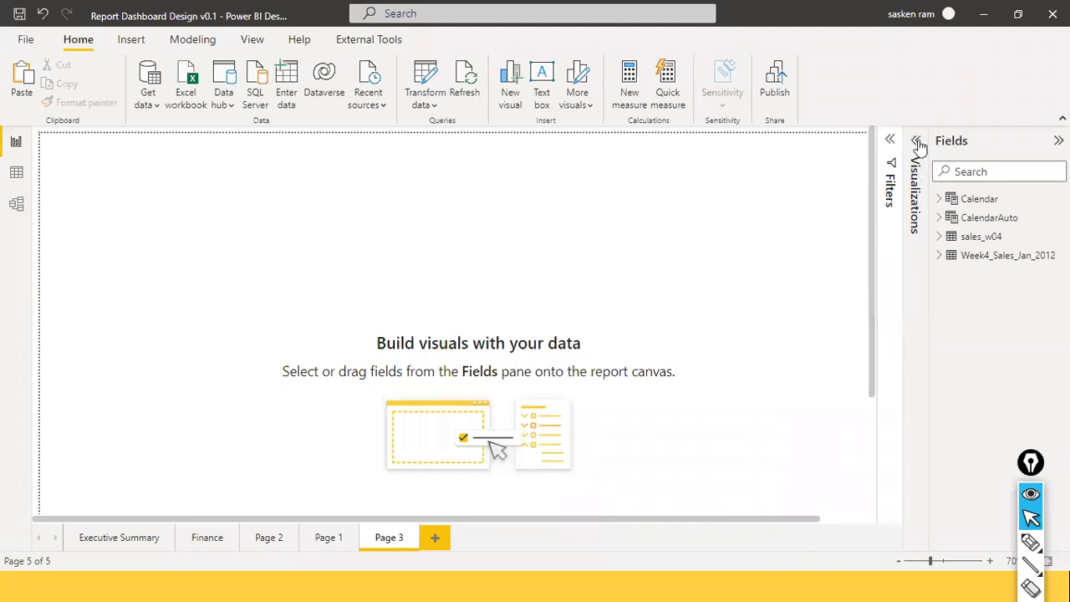
click(917, 141)
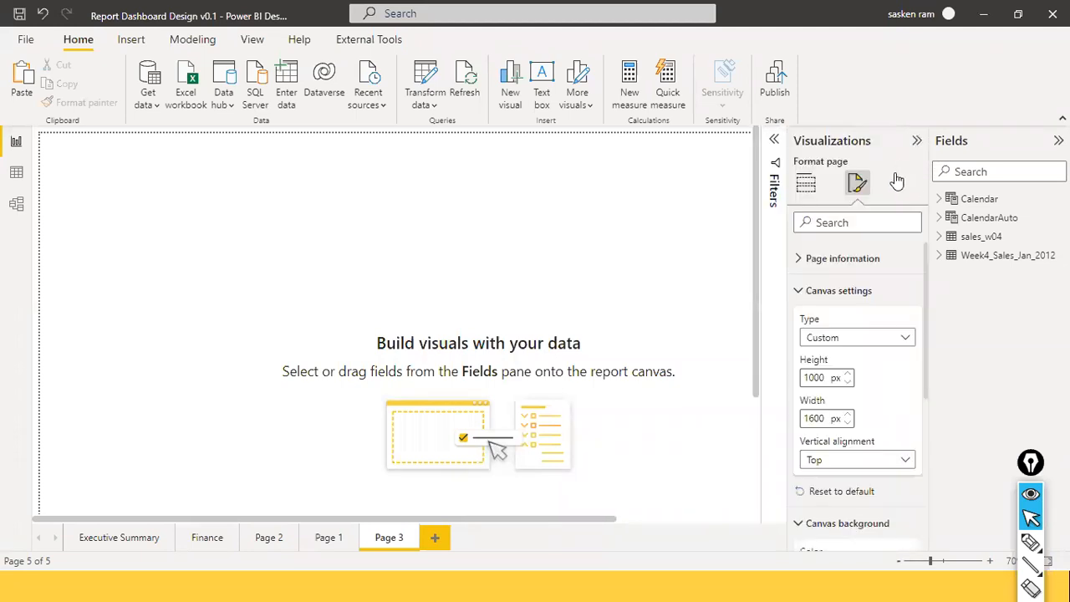
click(803, 190)
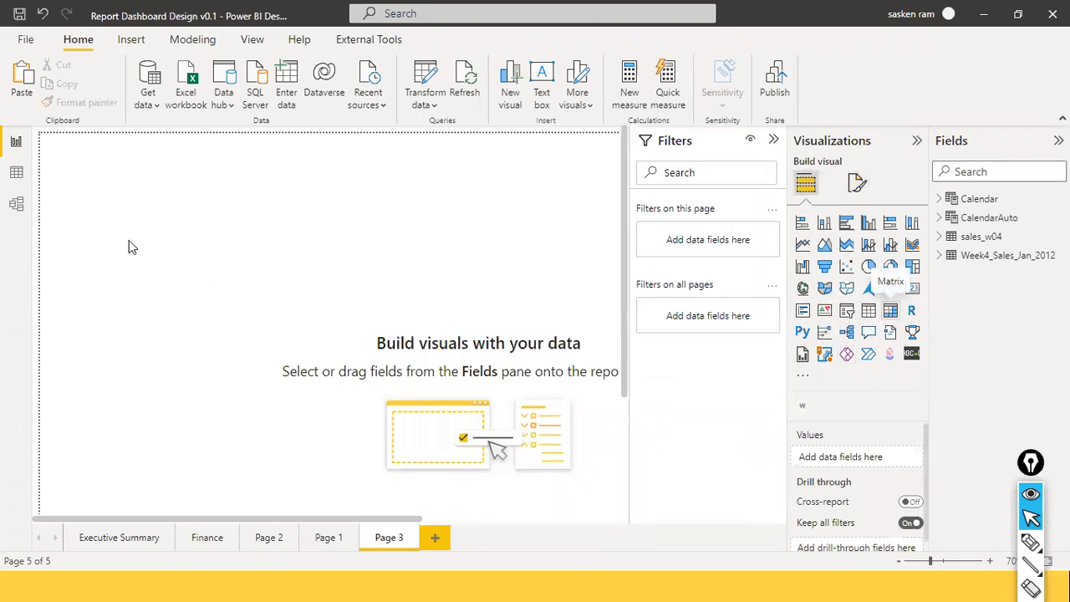
key(alt+Tab)
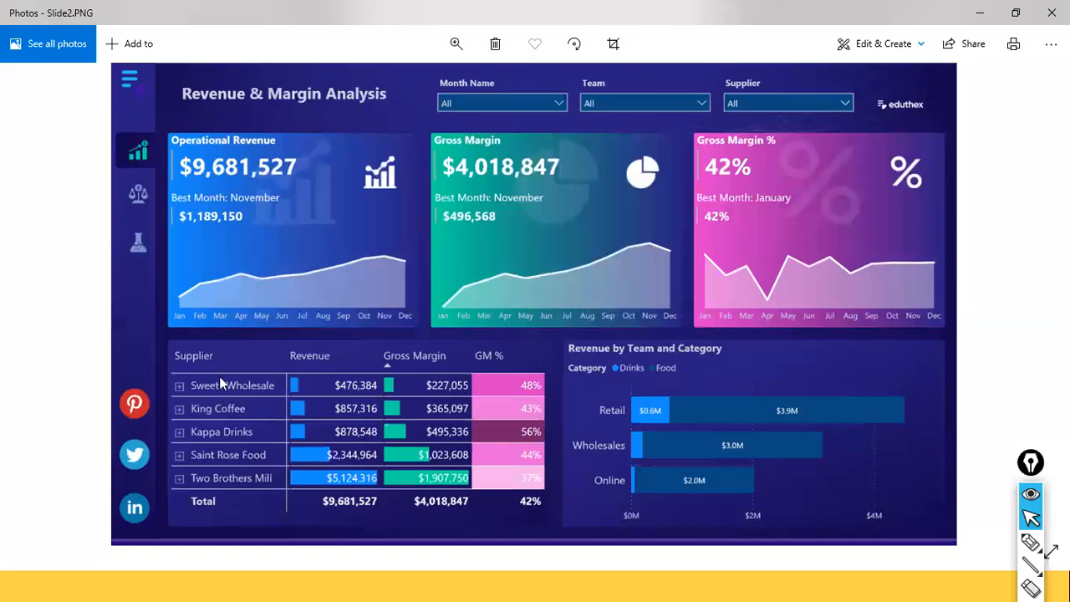
key(alt+Tab)
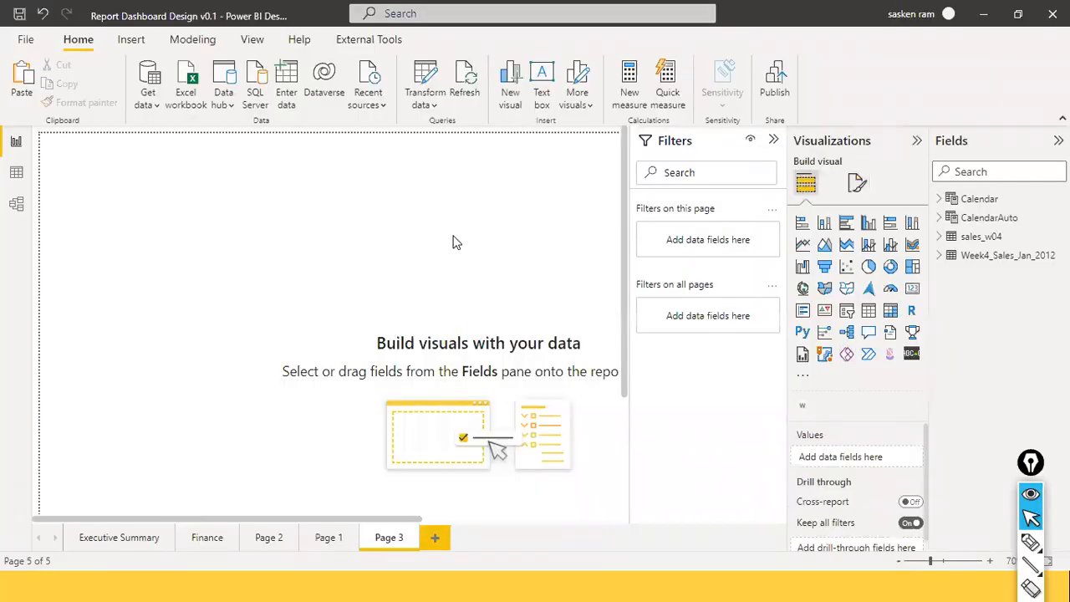
click(887, 311)
drag(105, 154, 141, 369)
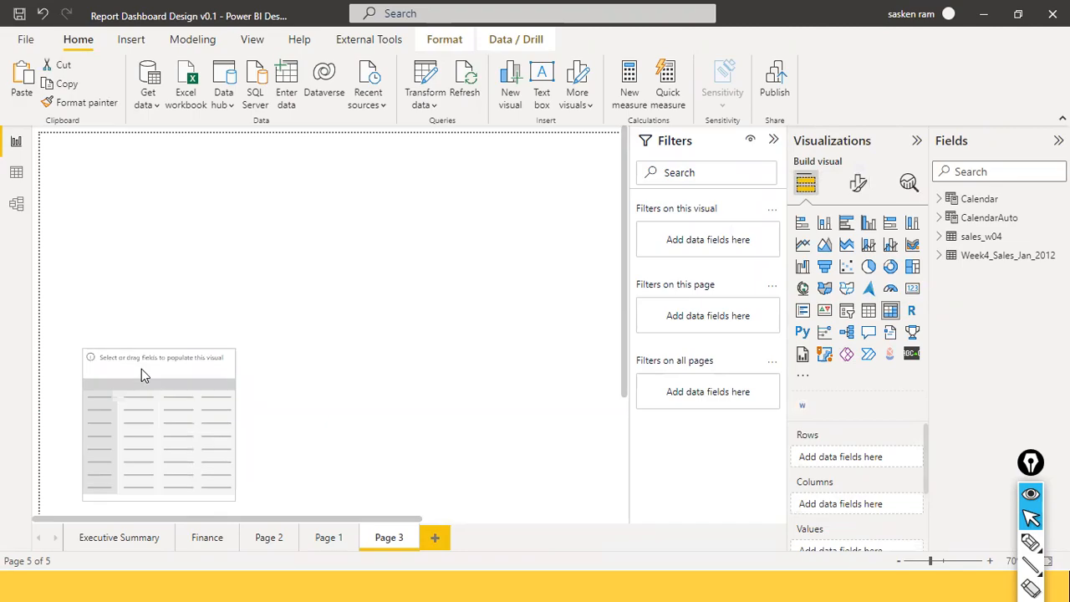
Step: Compare the supplier table of the sample dashboard in Photos with the empty matrix on Page 3 in Power BI Desktop
key(alt+Tab)
key(alt+Tab)
key(alt+Tab)
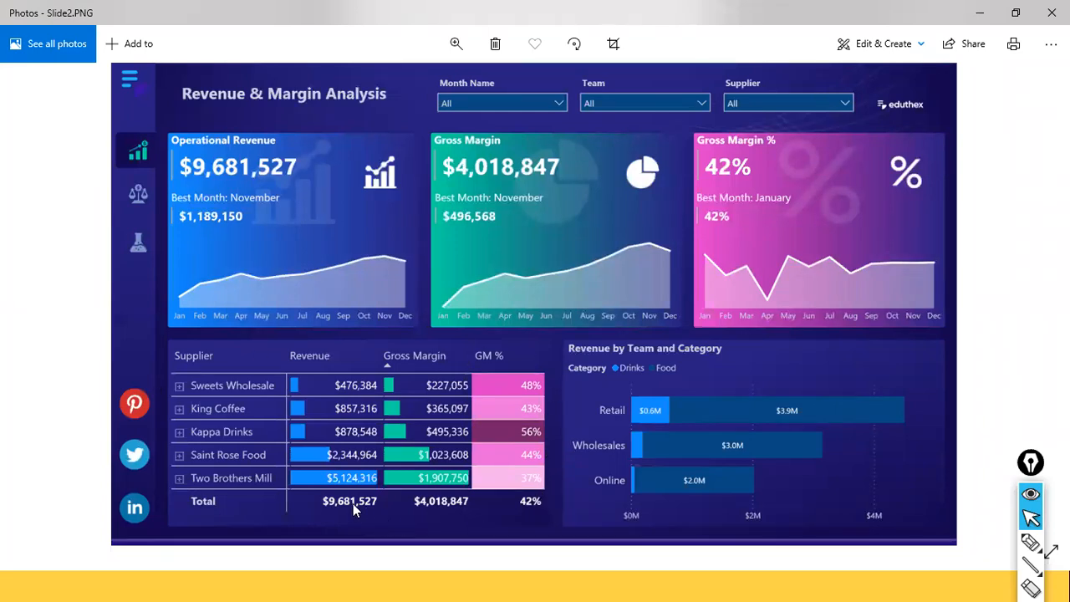
key(alt+Tab)
key(alt+Tab)
key(alt+Tab)
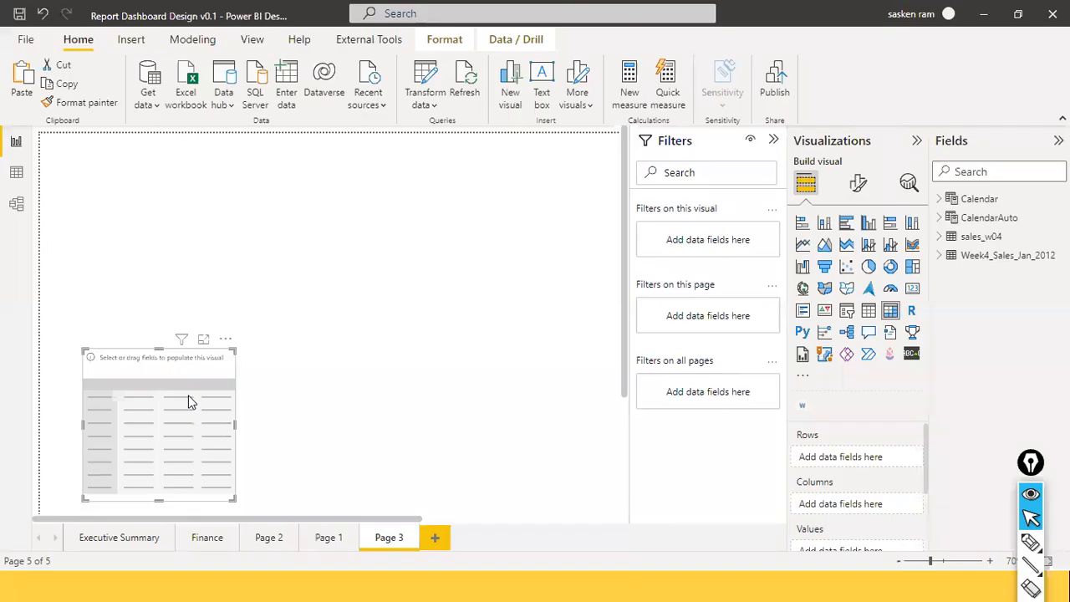
key(alt+Tab)
key(alt+Tab)
key(alt+Tab)
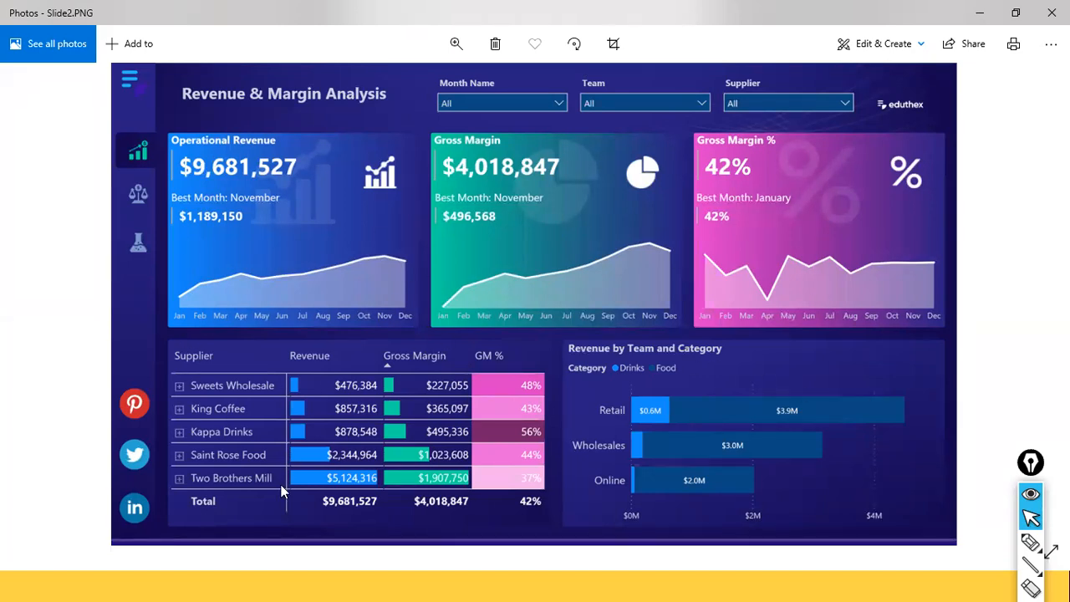
key(alt+Tab)
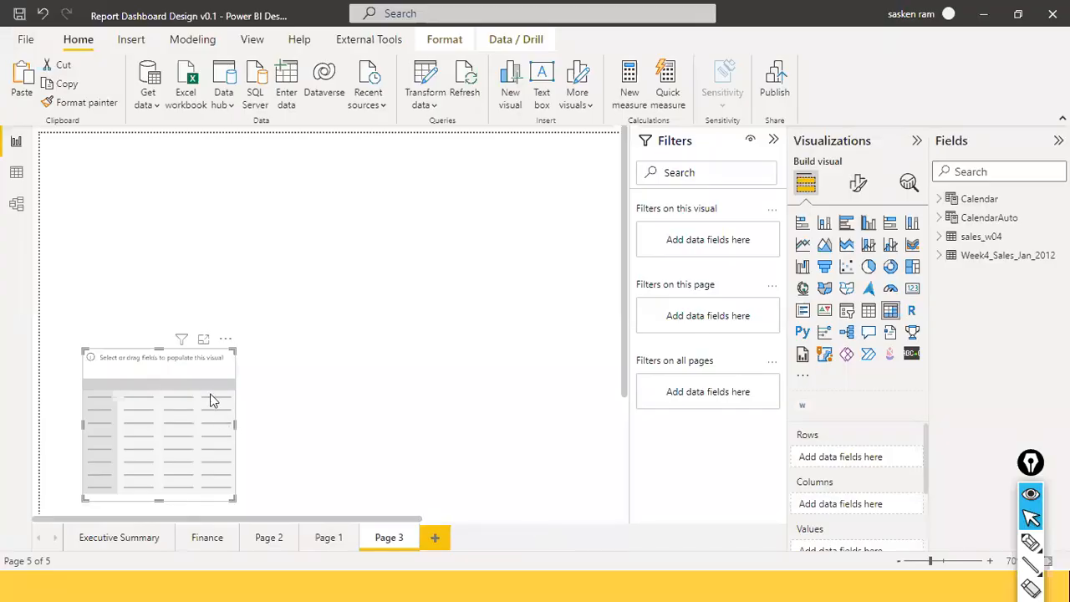
Step: Remove the matrix visual from Page 3 and collapse the Filters pane
click(224, 338)
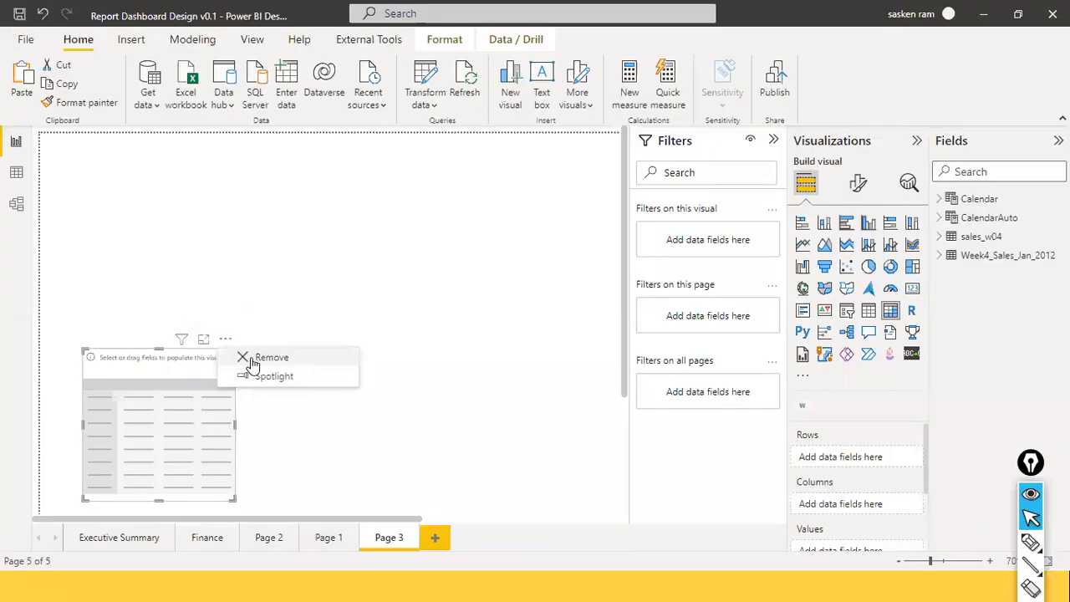
click(251, 354)
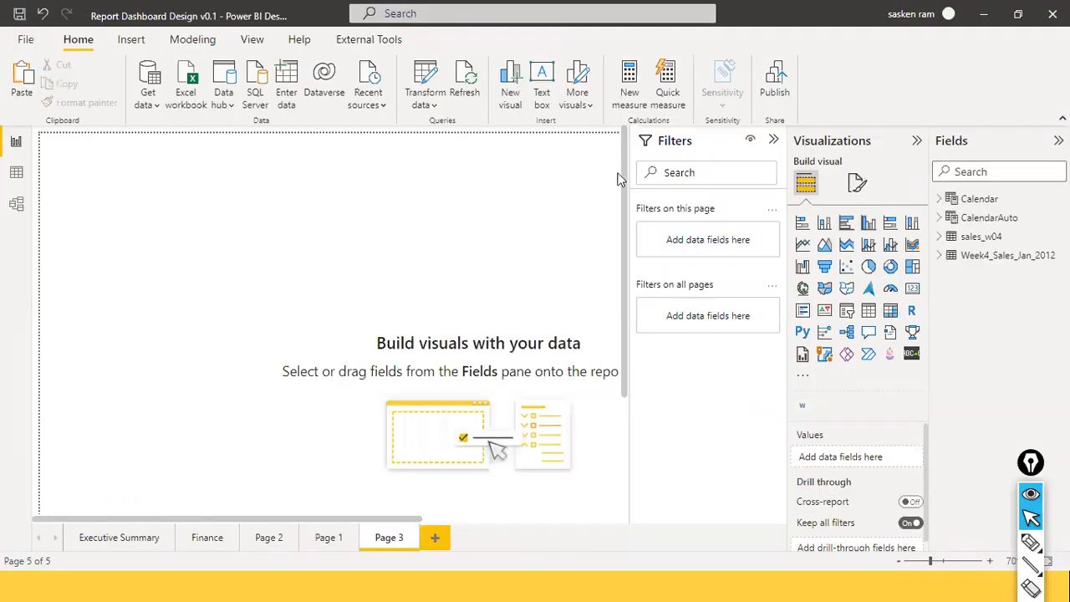
click(773, 140)
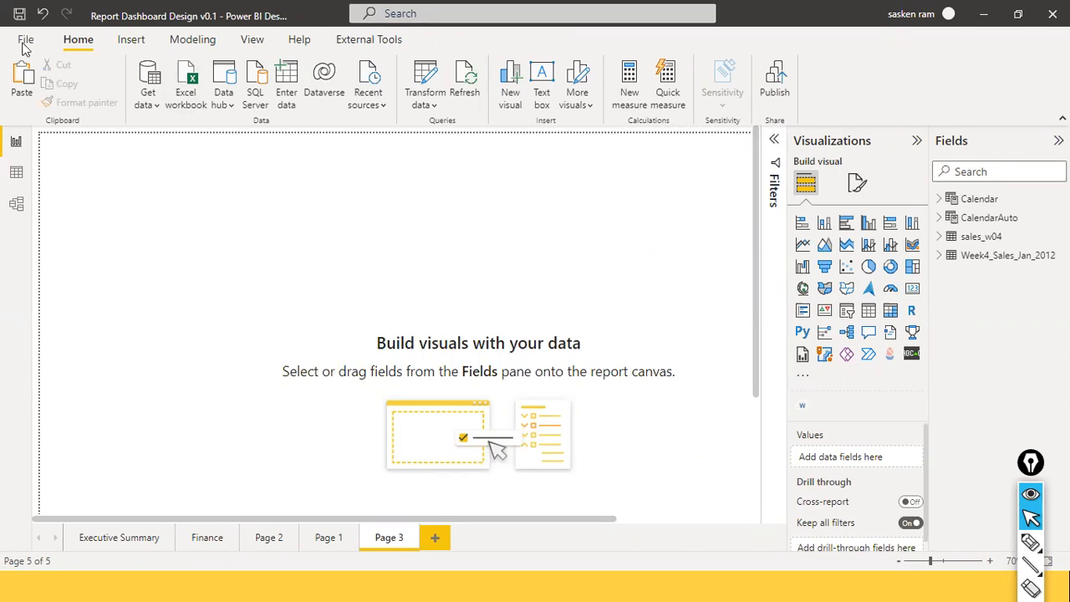
Step: Apply the Twilight theme to the report
click(253, 42)
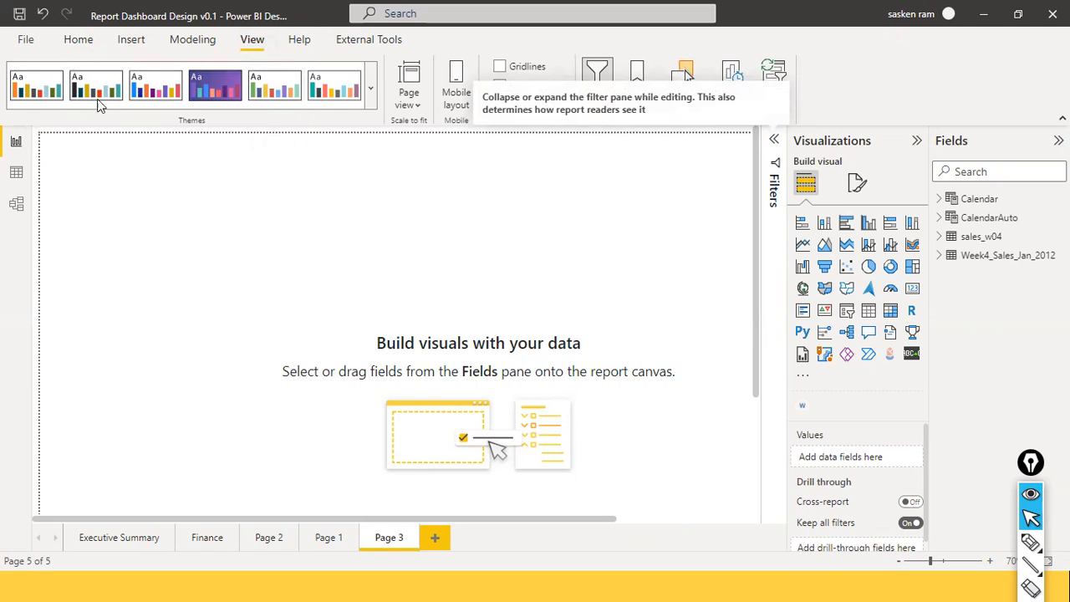
click(371, 94)
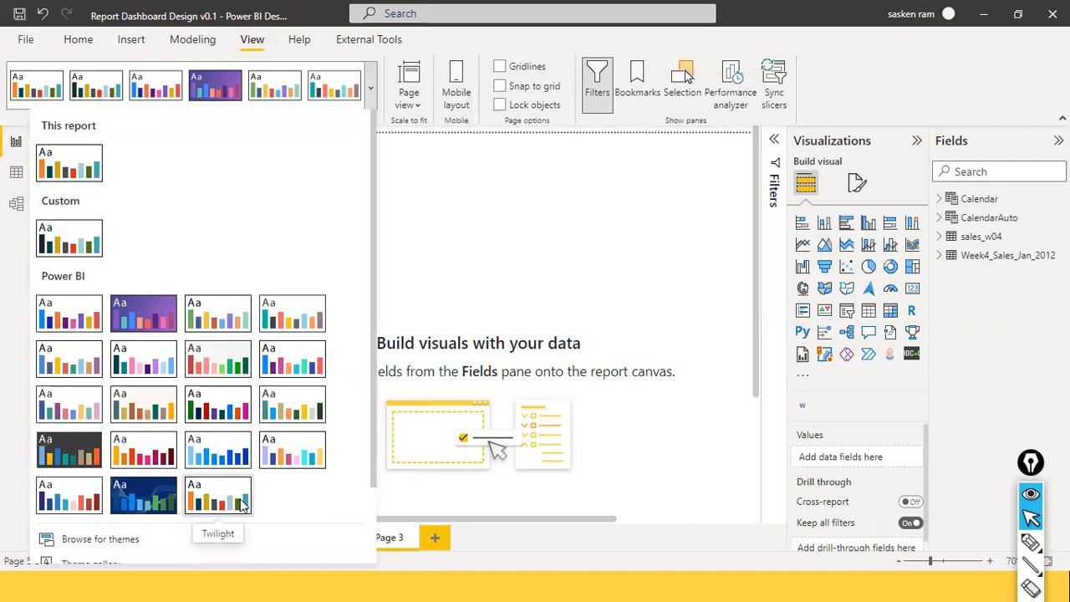
click(240, 501)
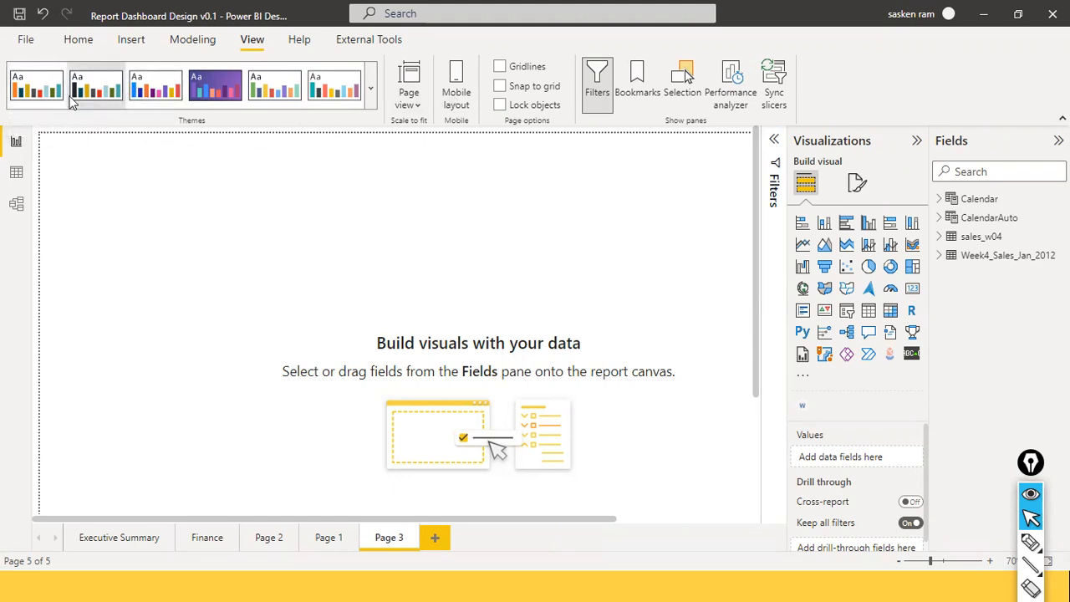
Step: Open the customization of the current theme and reposition its dialog over the report canvas
click(372, 91)
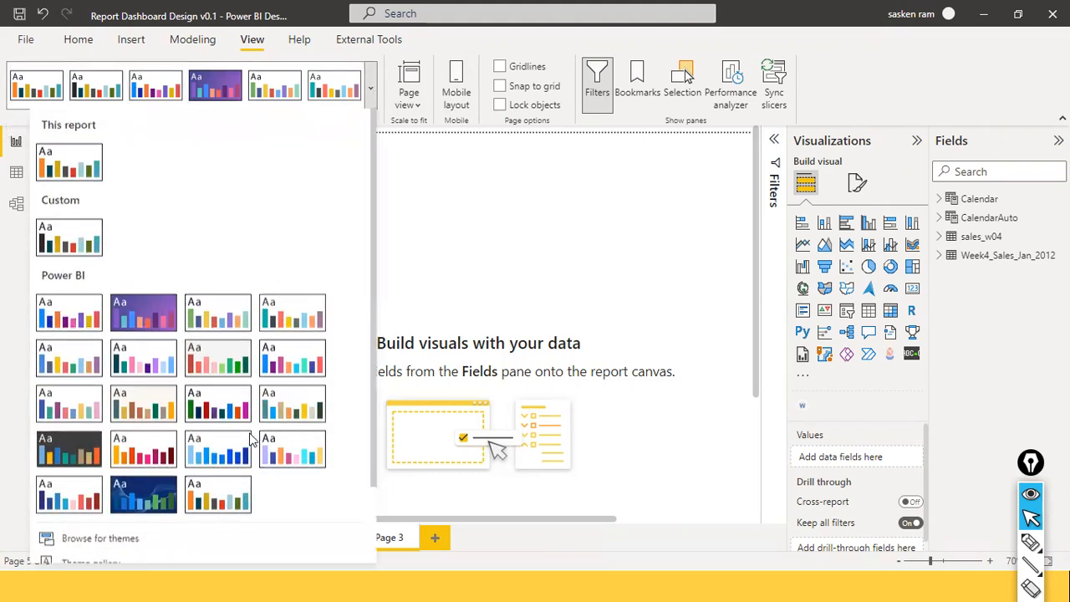
scroll(249, 440, down, 2)
scroll(249, 440, down, 1)
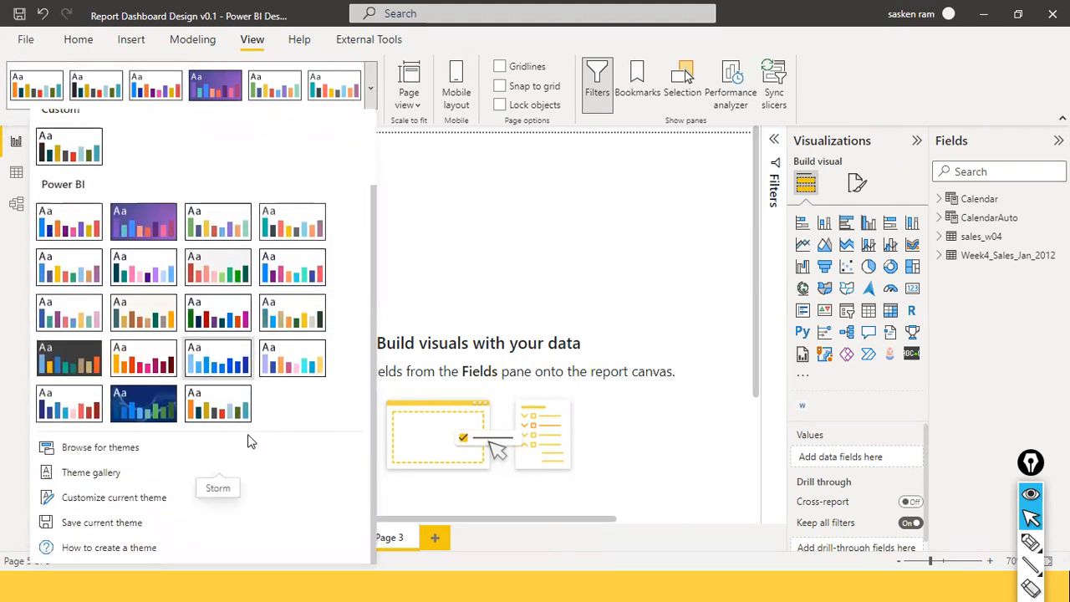
click(125, 500)
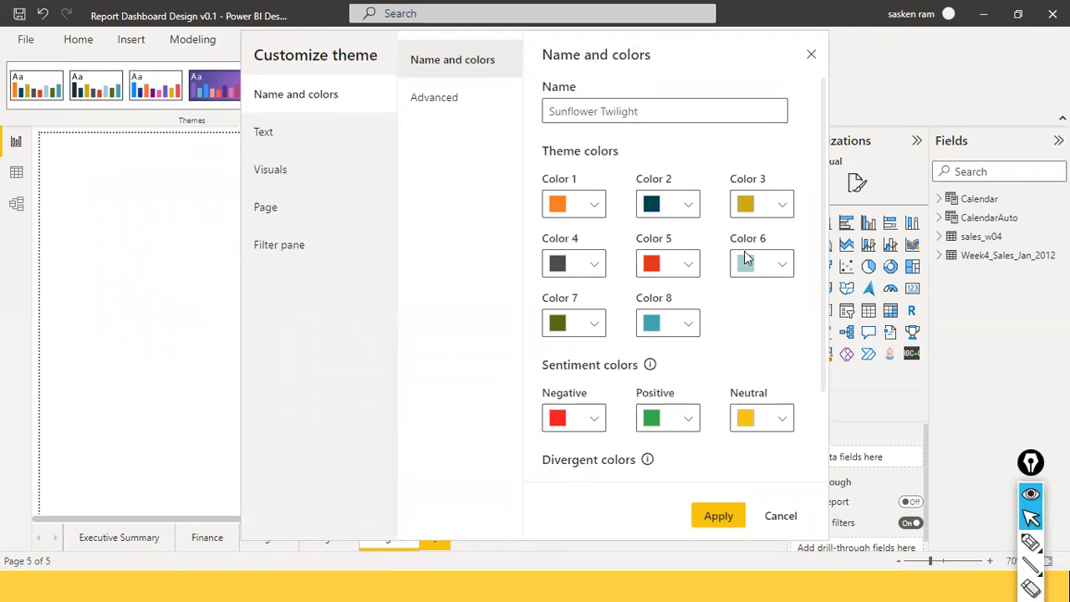
drag(745, 254, 438, 334)
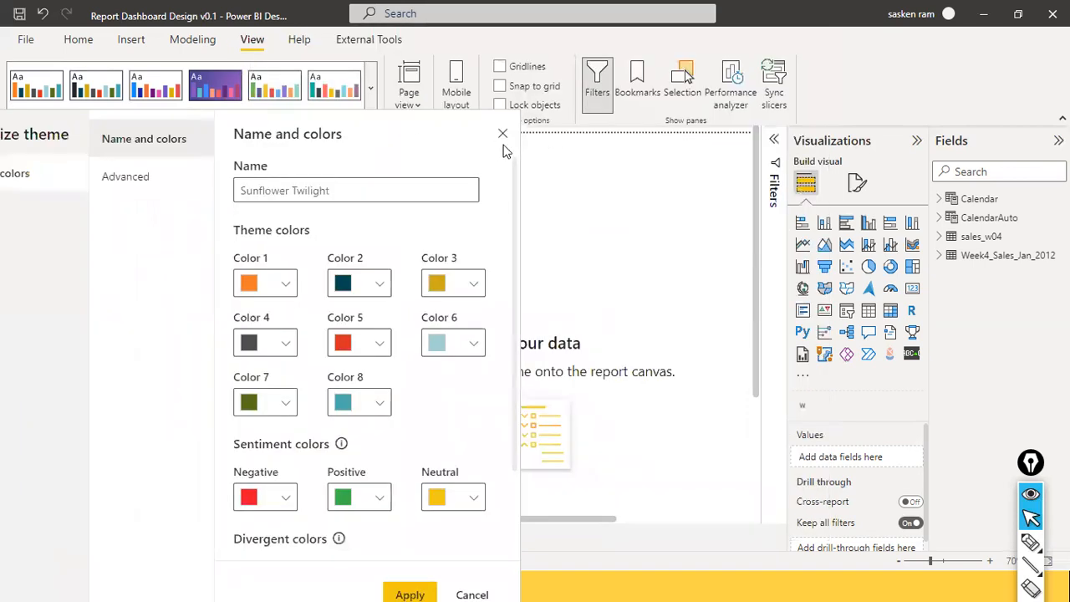
drag(448, 137, 622, 157)
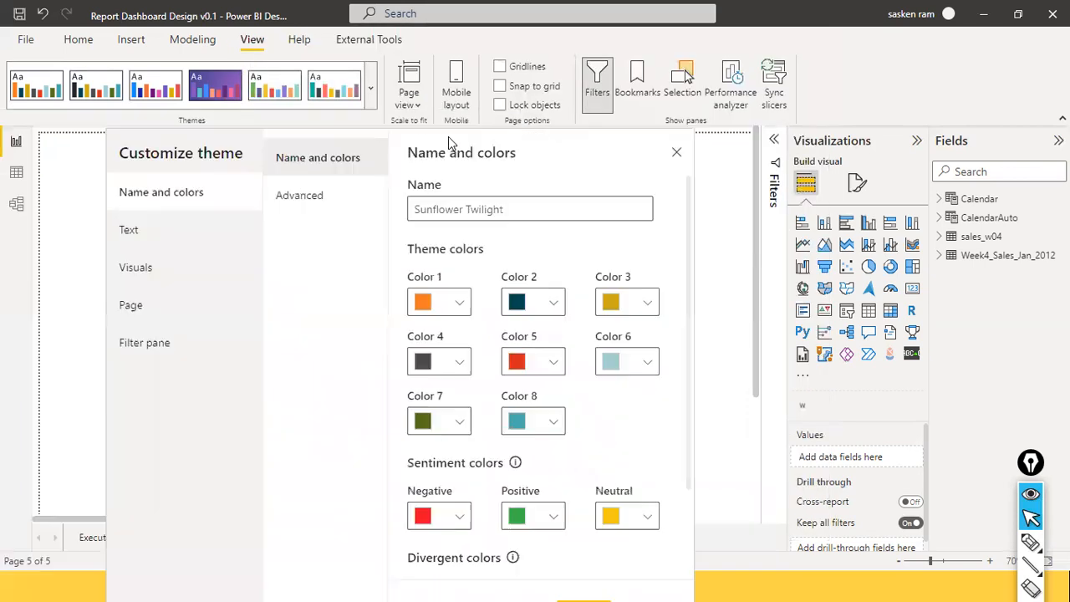
Step: Look through the Text, Visuals, Page and Filter pane sections of the theme customization and return to Name and colors
click(166, 242)
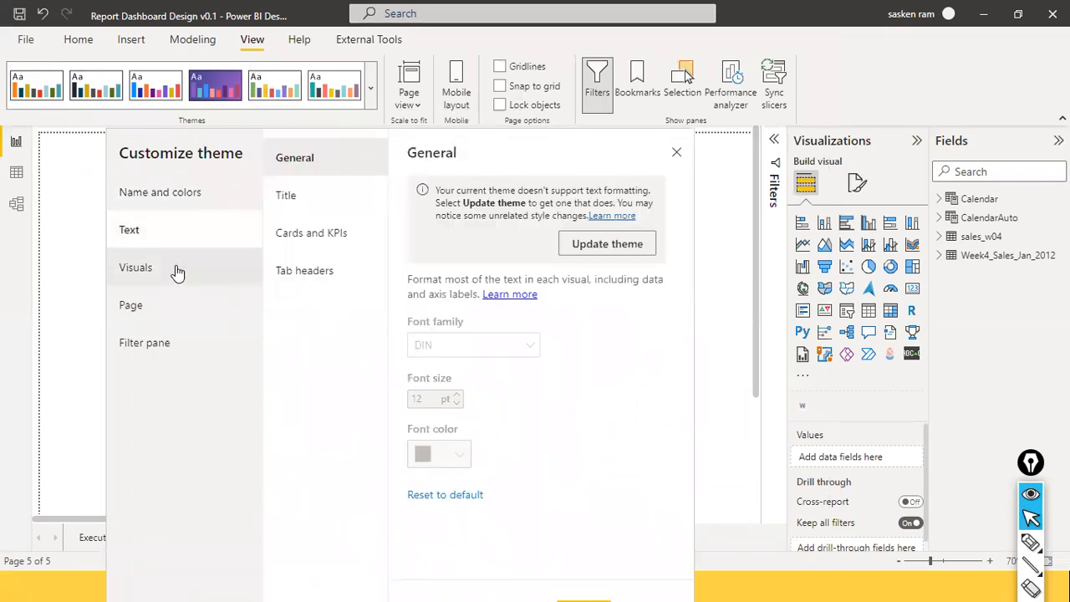
click(175, 270)
click(157, 312)
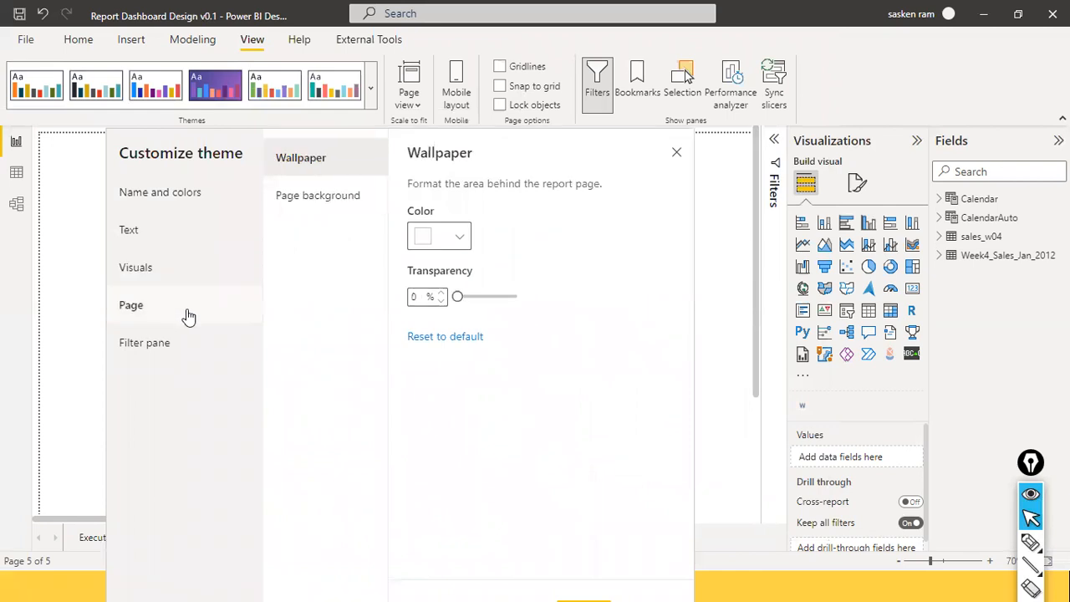
click(180, 341)
click(194, 196)
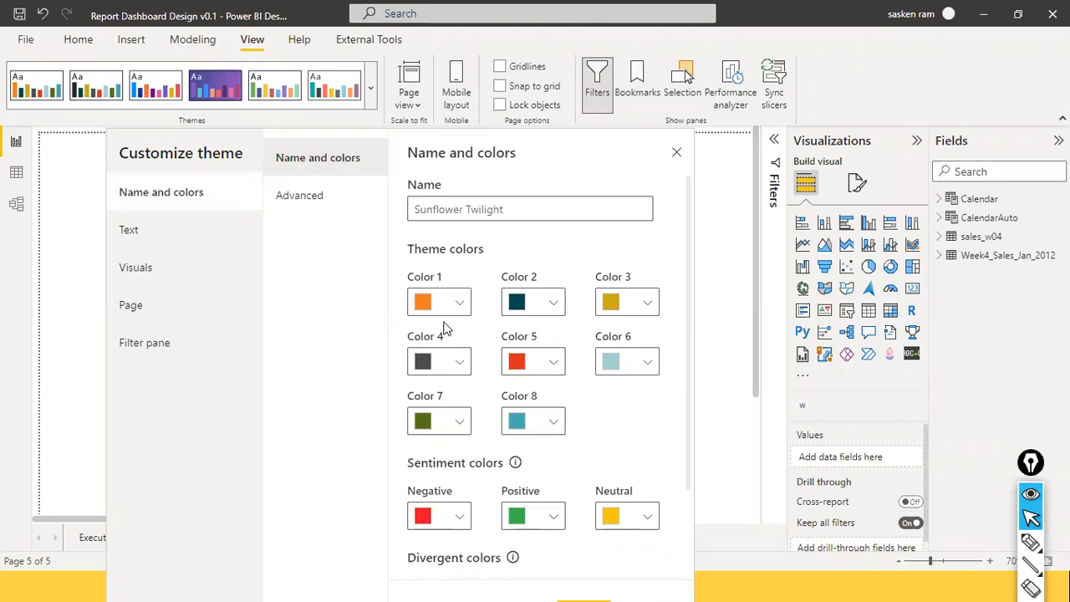
Step: Switch to the WorthWatchingtheseTopics.txt notes in Notepad and read the colour codes listed for the background, panels and accent colours
key(alt+Tab)
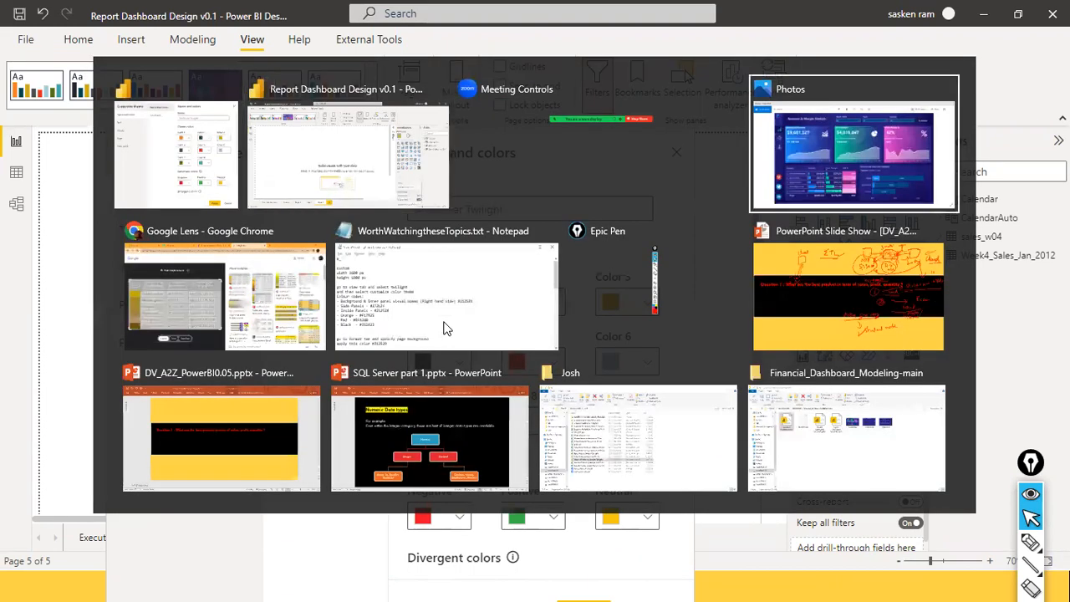
click(435, 264)
click(315, 404)
drag(151, 331, 304, 341)
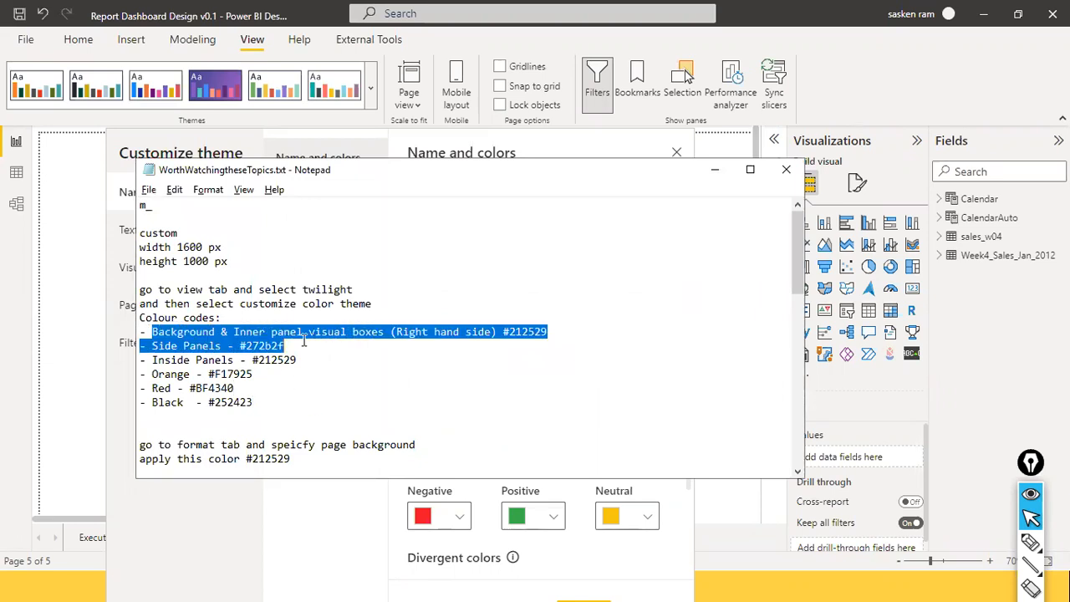
drag(369, 335, 383, 332)
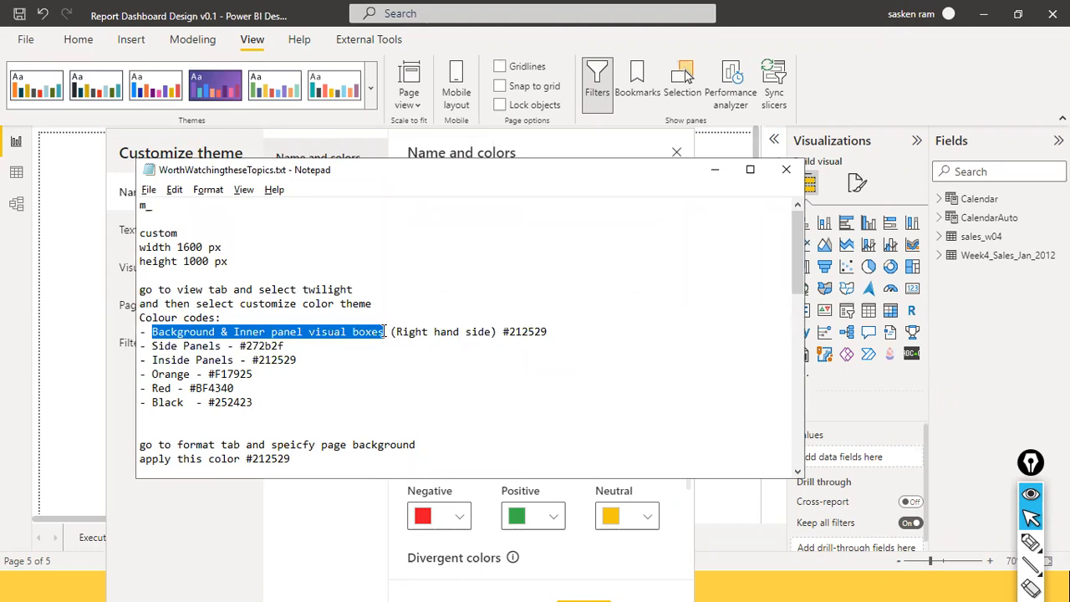
drag(502, 332, 563, 334)
click(498, 331)
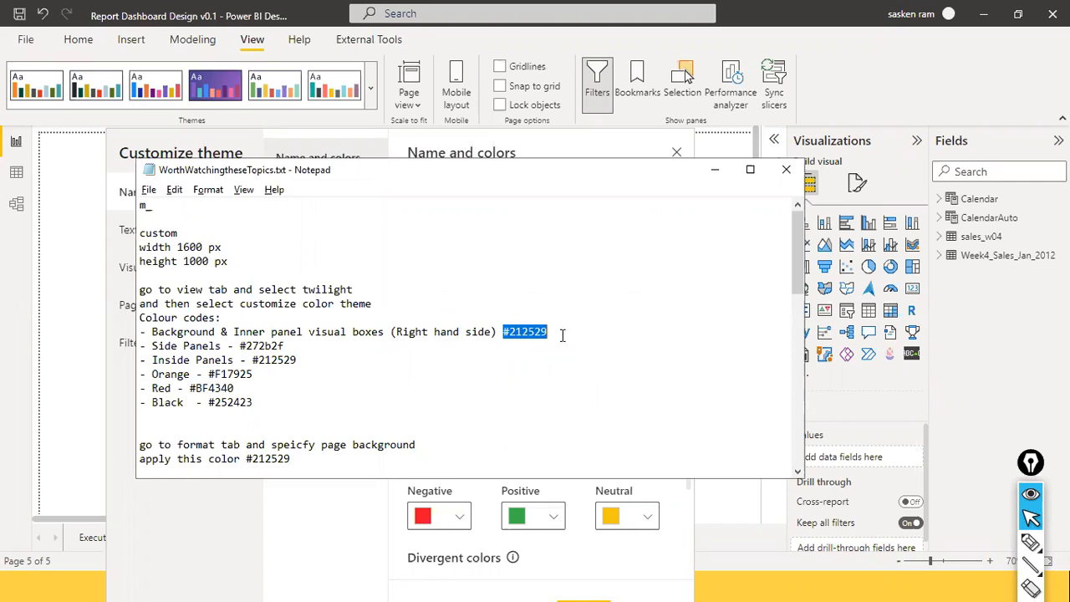
click(559, 334)
drag(503, 331, 578, 343)
click(563, 337)
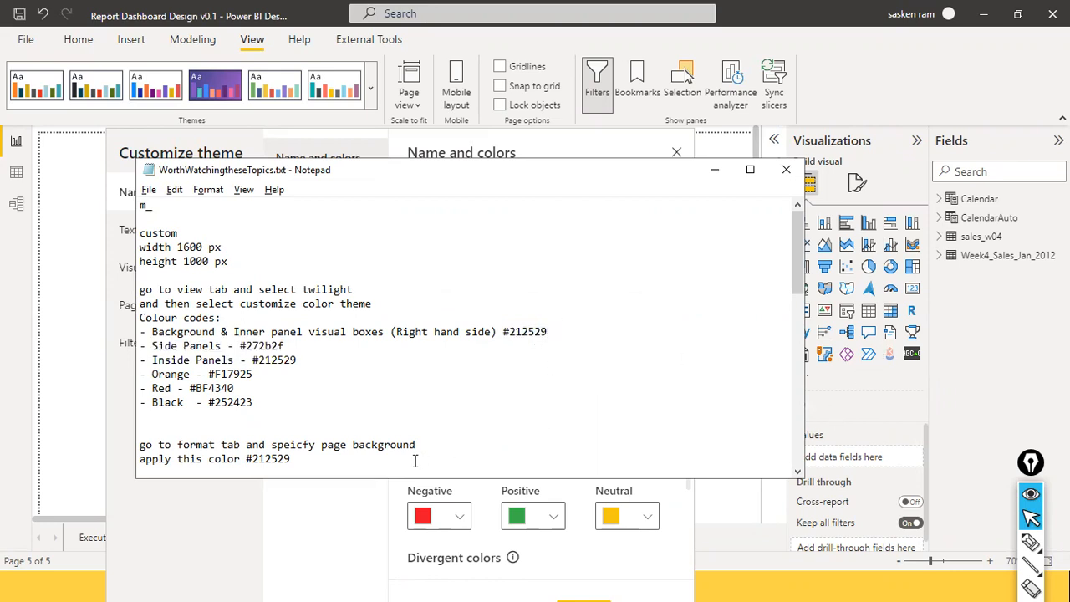
Step: Open the Color 1 picker in the Power BI theme customization and copy the background hex code #212529 from the Notepad notes for it
key(alt+Tab)
click(459, 306)
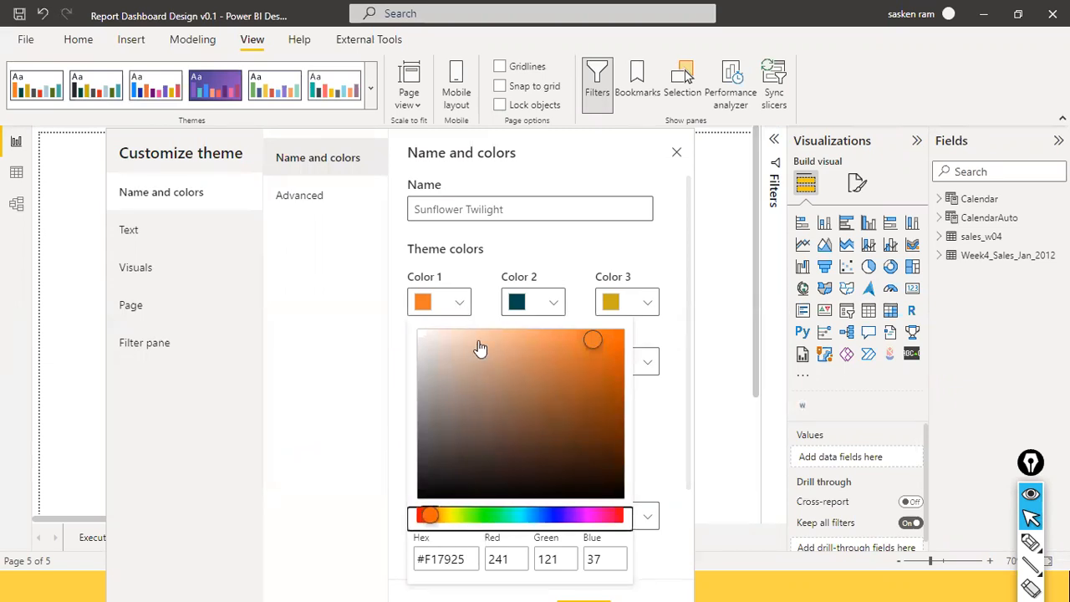
key(alt+Tab)
drag(503, 332, 546, 333)
key(alt+Tab)
key(alt+Tab)
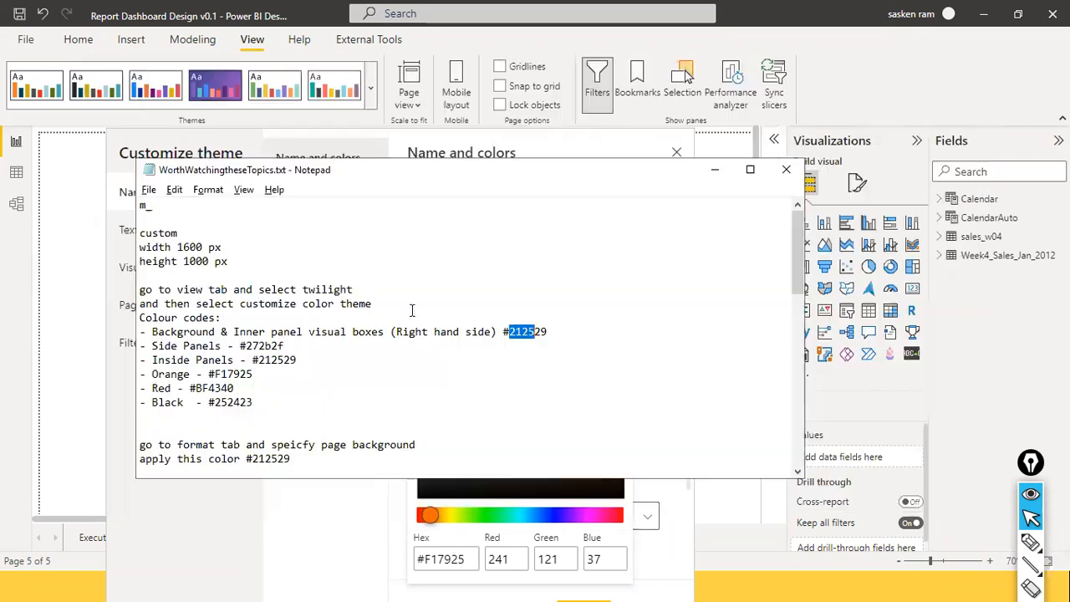
mouse_move(553, 340)
mouse_down()
mouse_move(505, 333)
mouse_move(553, 336)
mouse_up()
key(ctrl+c)
click(600, 335)
click(553, 335)
key(alt+Tab)
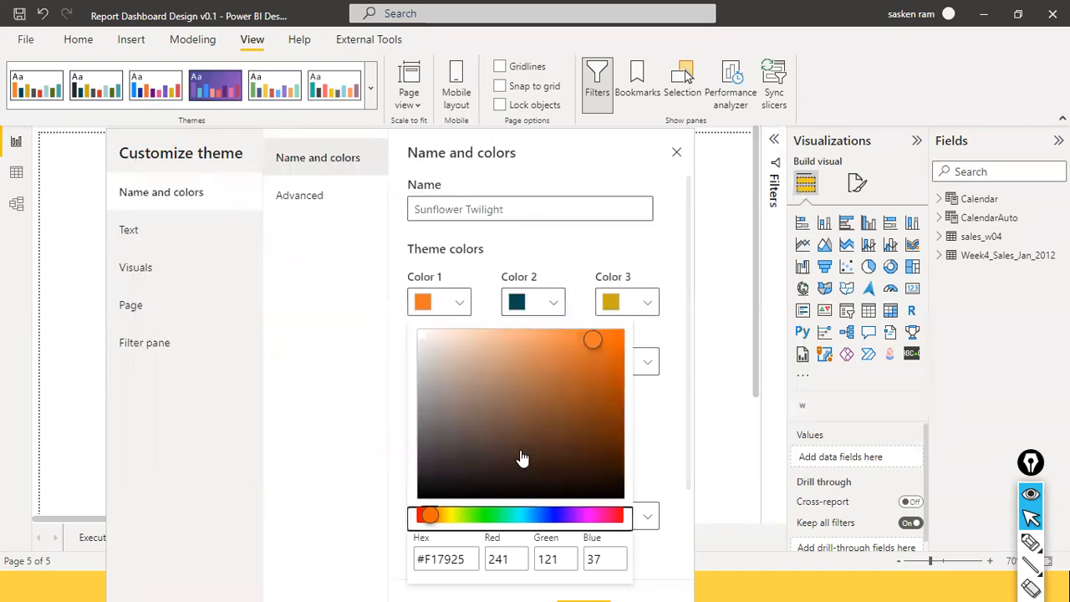
Step: Set theme Color 1 to the hex value #212529 and close its colour picker
click(465, 554)
key(ctrl+a)
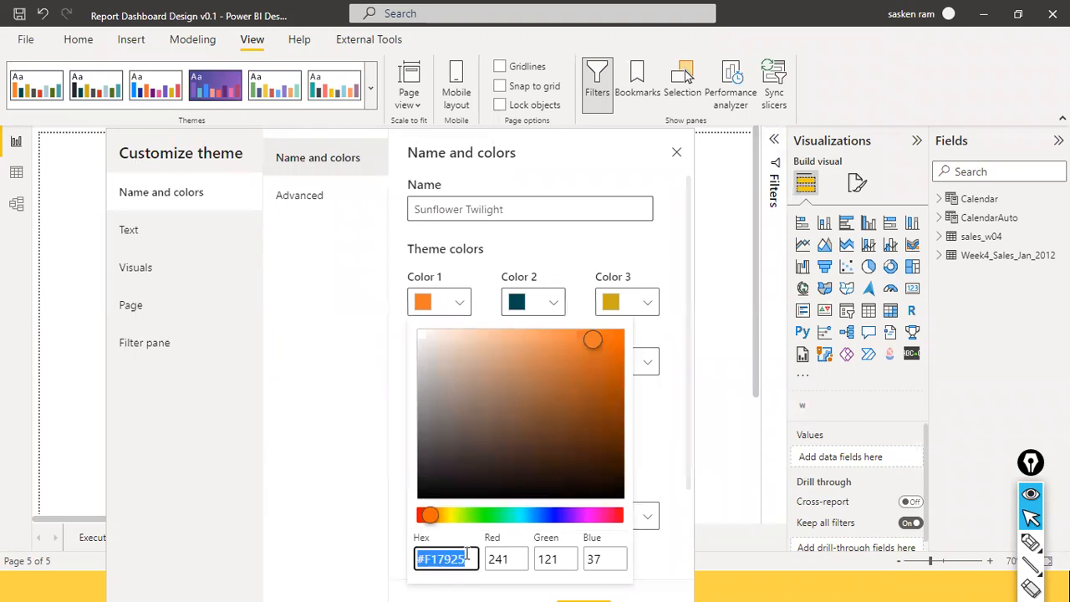
key(ctrl+v)
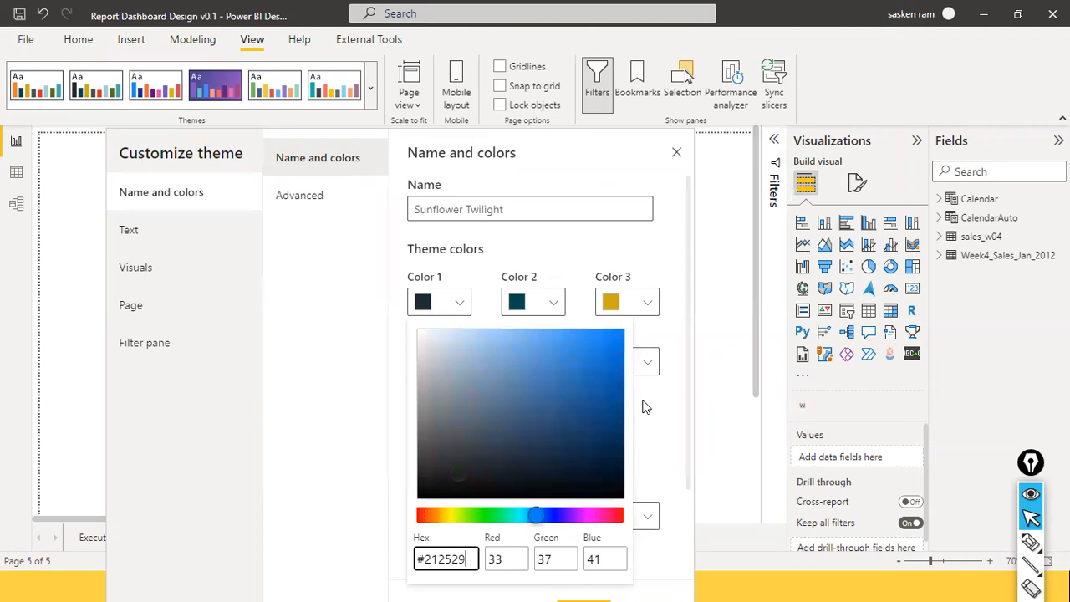
click(524, 160)
drag(525, 161, 747, 429)
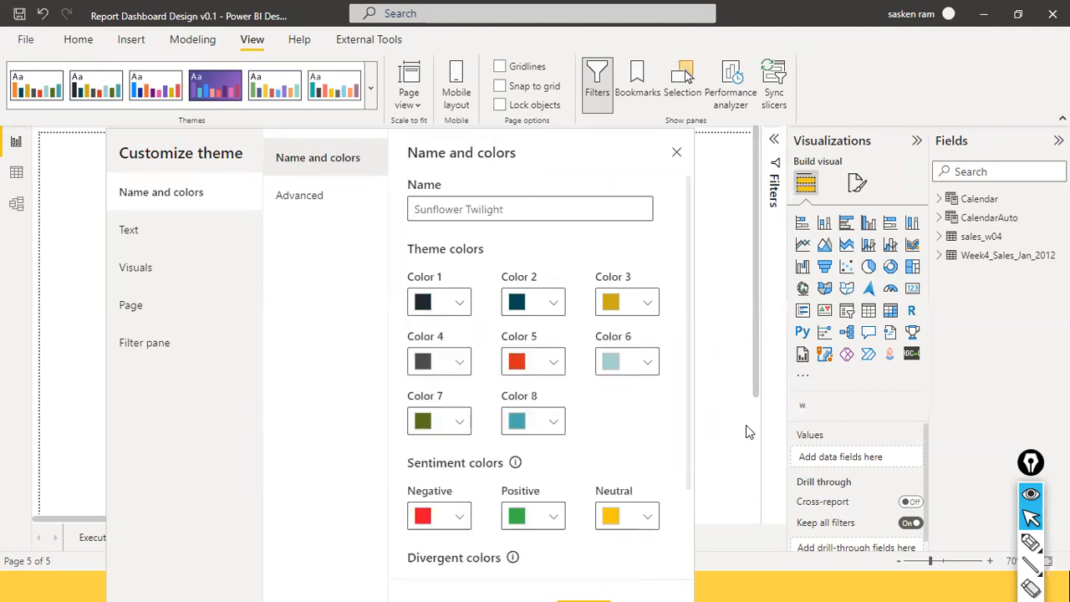
Step: Re-enter the copied hex code #212529 for Color 1 and apply the customized theme to the report
click(464, 306)
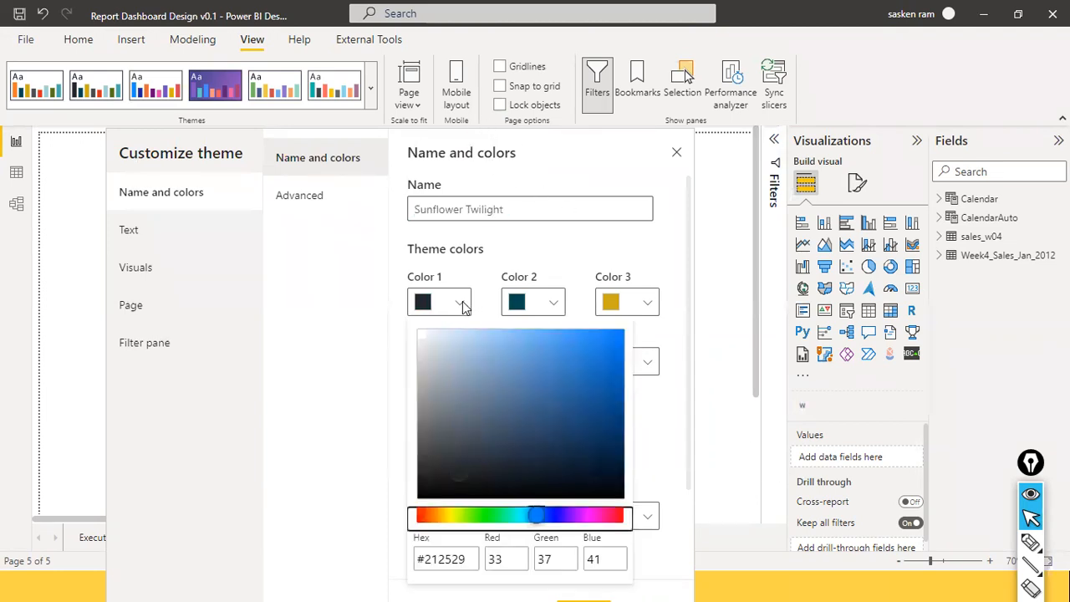
click(466, 559)
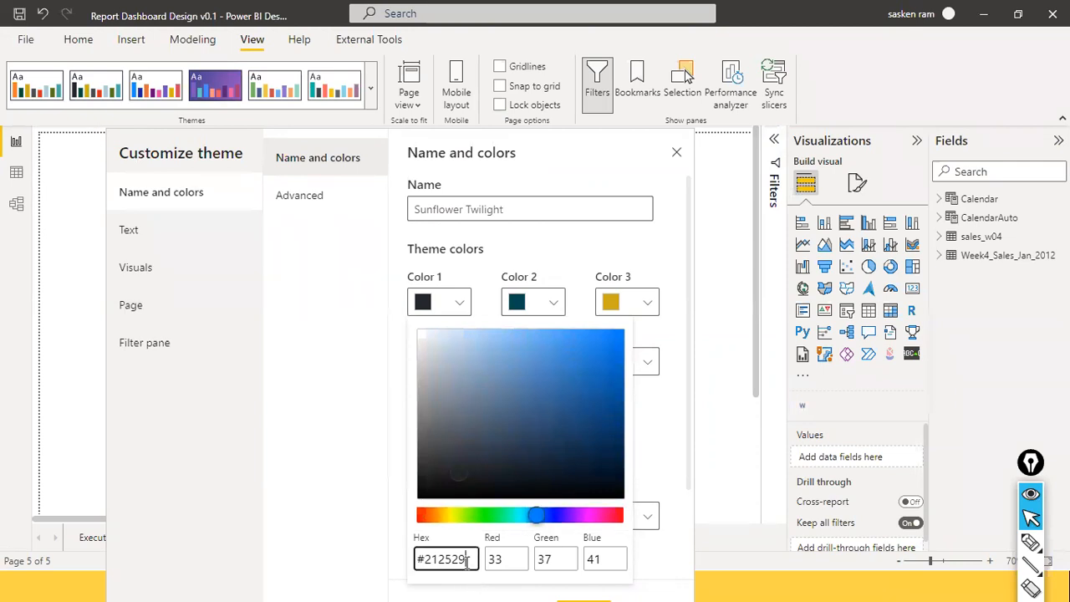
key(ctrl+a)
key(ctrl+v)
click(681, 535)
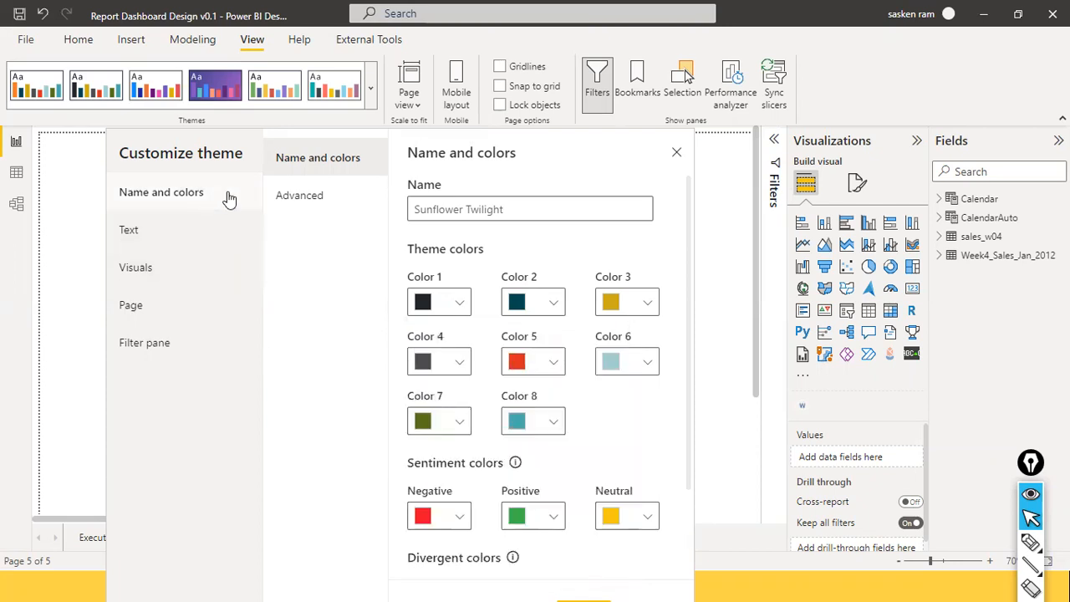
drag(224, 158, 126, 40)
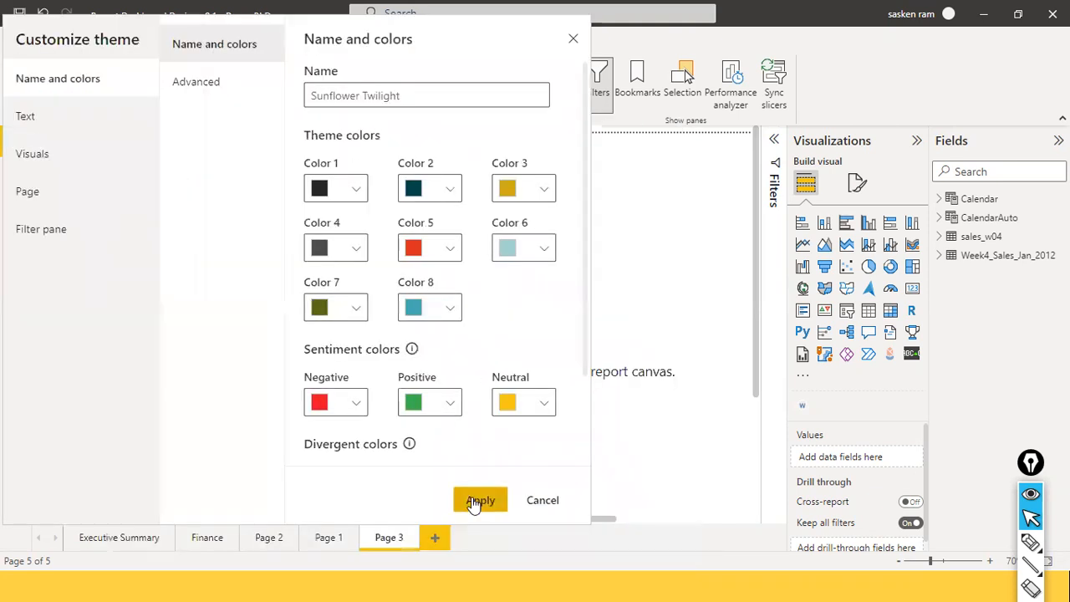
click(473, 502)
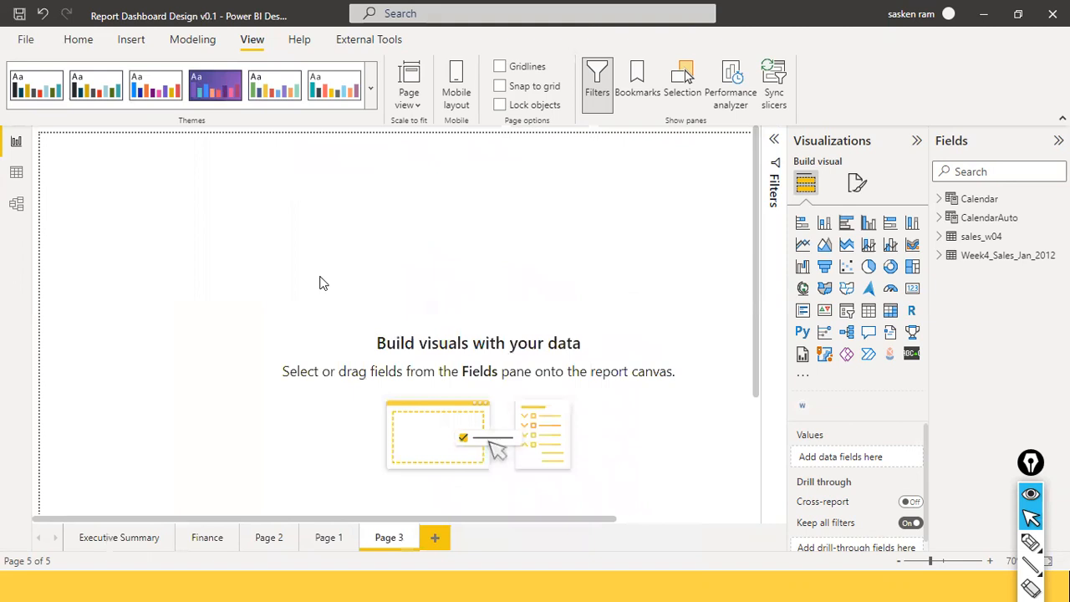
Step: Review Page 3's format settings and lower the canvas background transparency to 1%
click(858, 184)
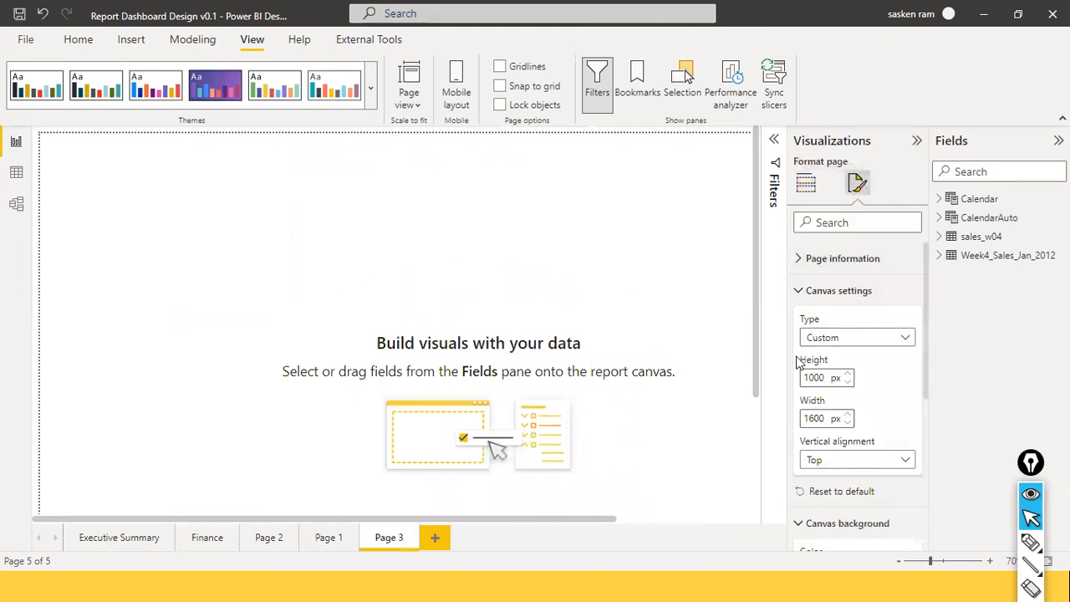
click(797, 259)
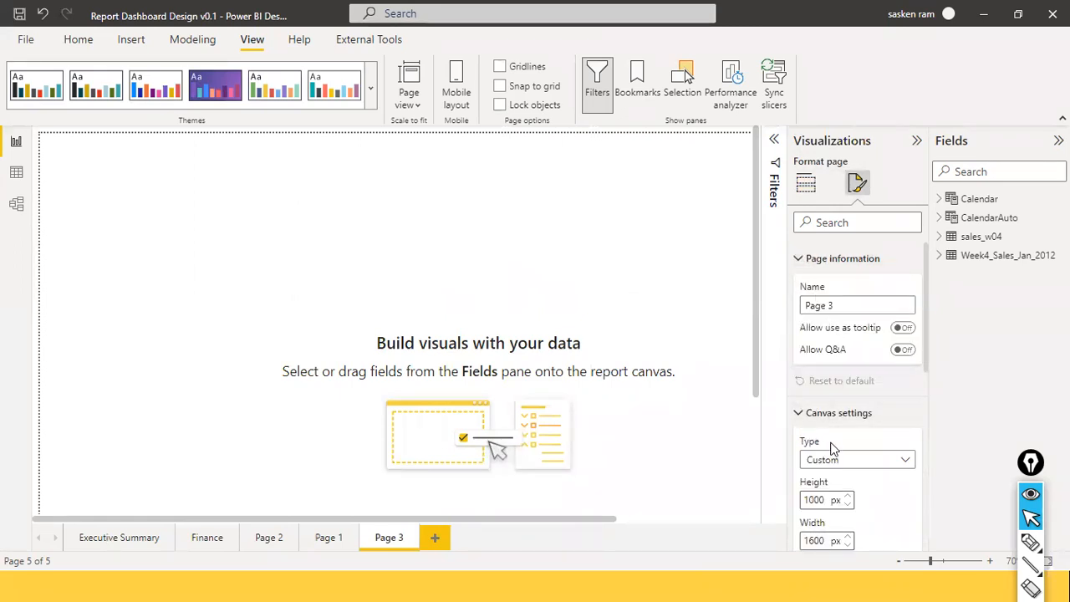
scroll(837, 443, down, 5)
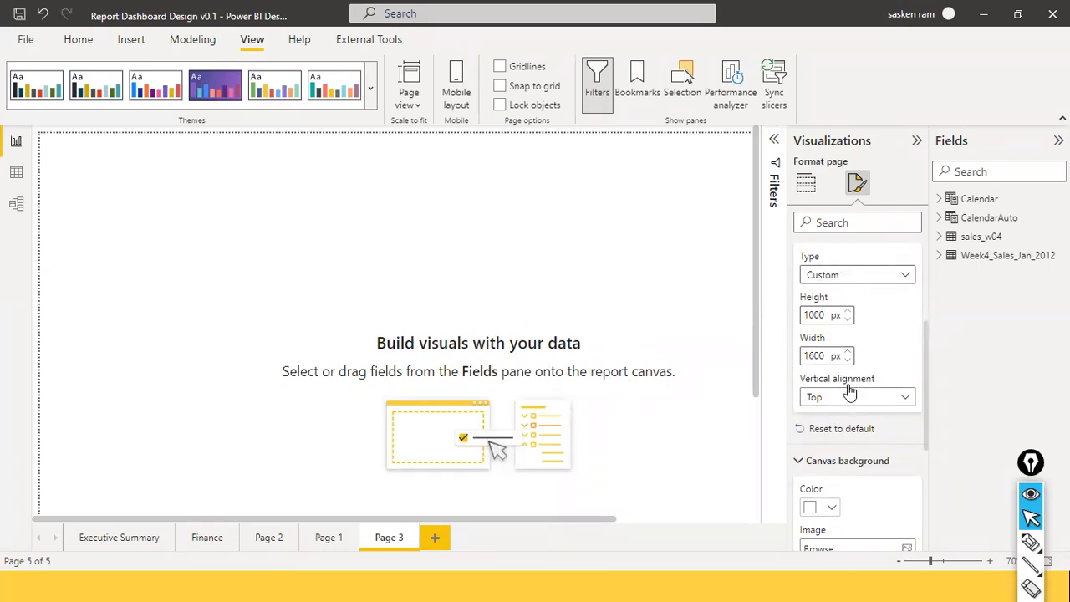
scroll(858, 305, up, 4)
scroll(861, 301, down, 5)
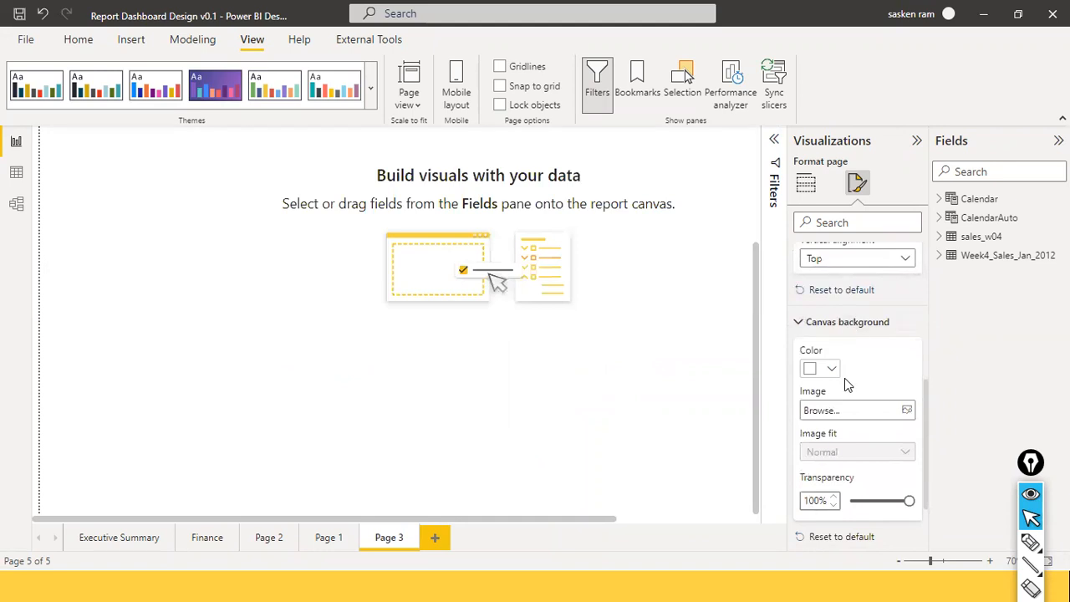
scroll(852, 426, down, 2)
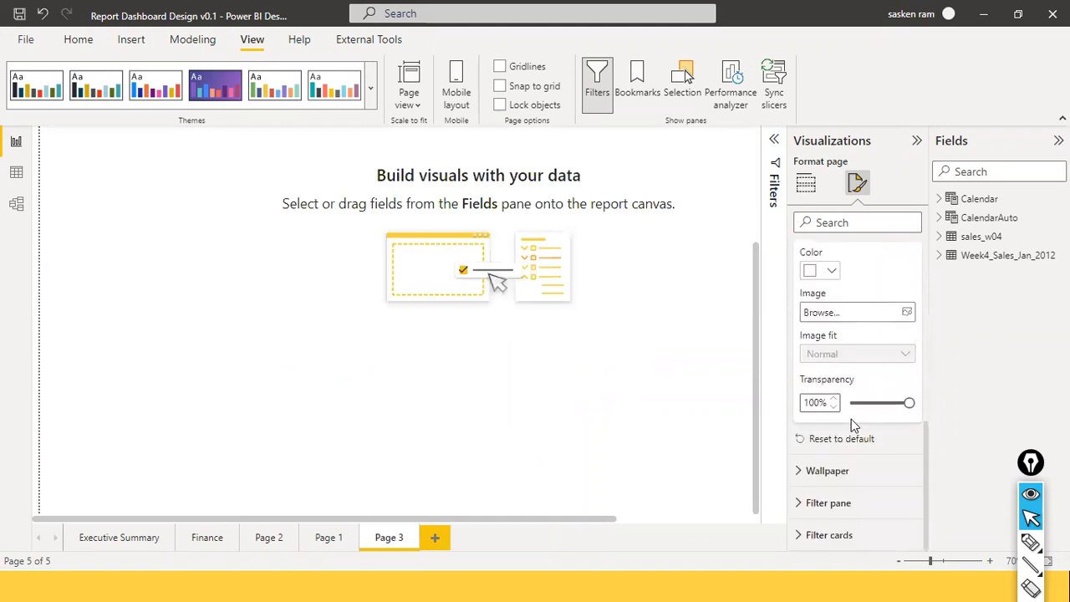
scroll(851, 419, up, 3)
scroll(853, 418, down, 1)
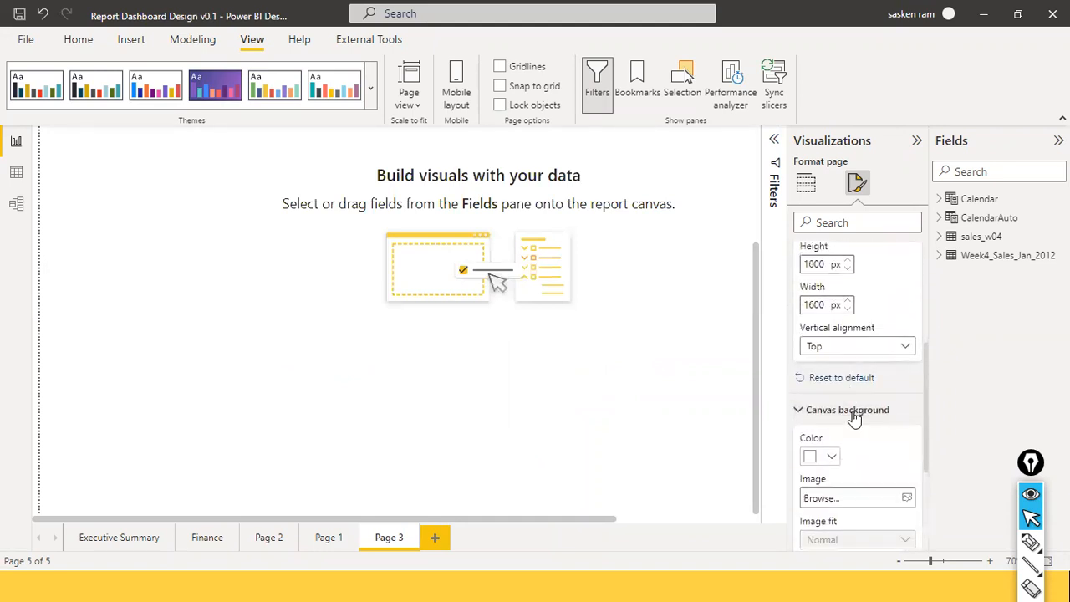
scroll(853, 418, down, 1)
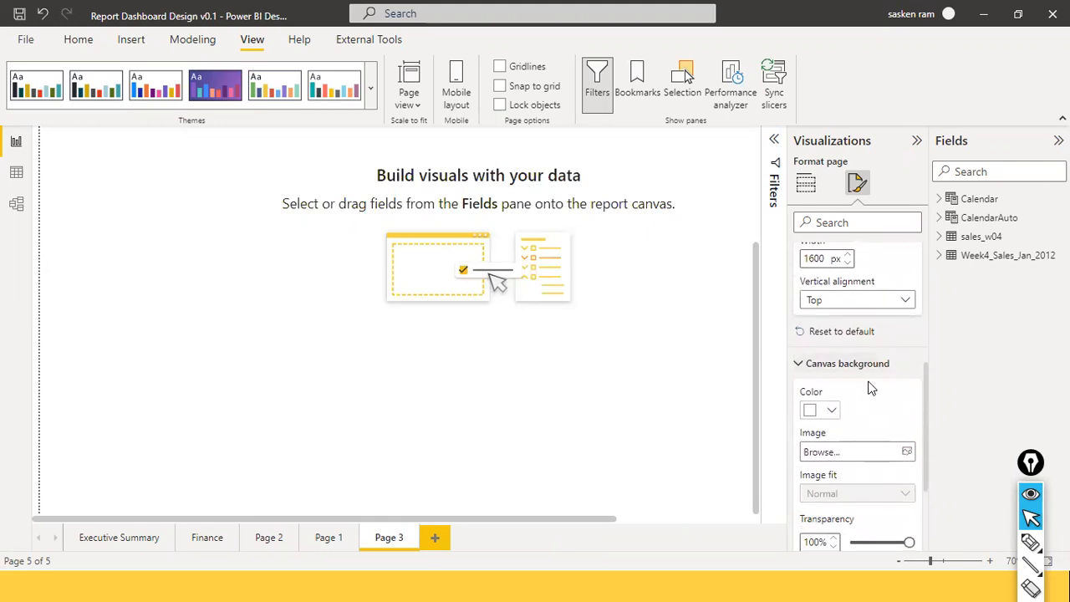
scroll(869, 387, down, 1)
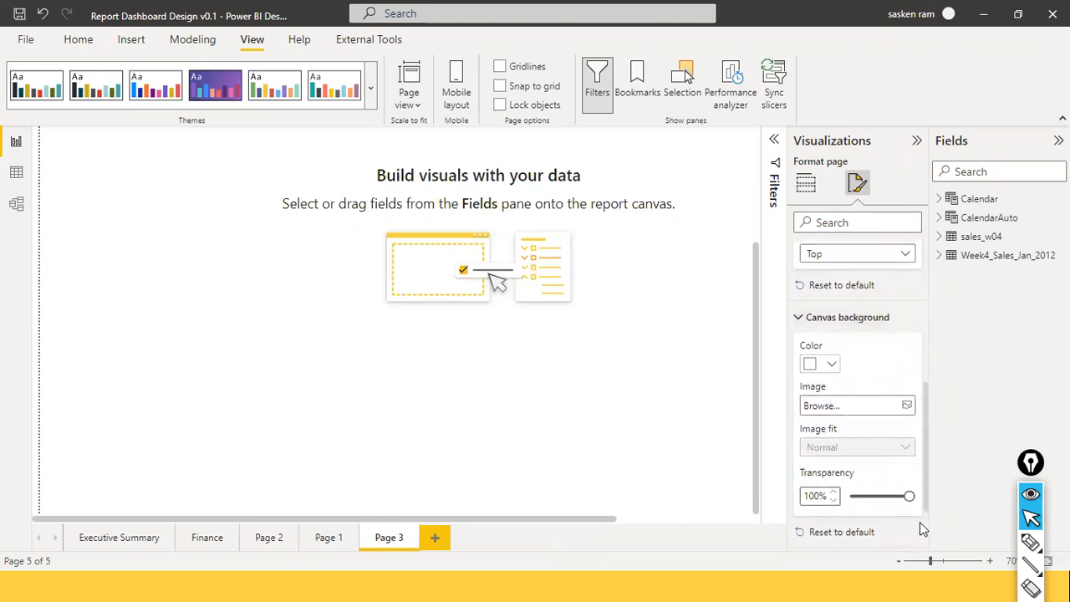
drag(908, 495, 850, 497)
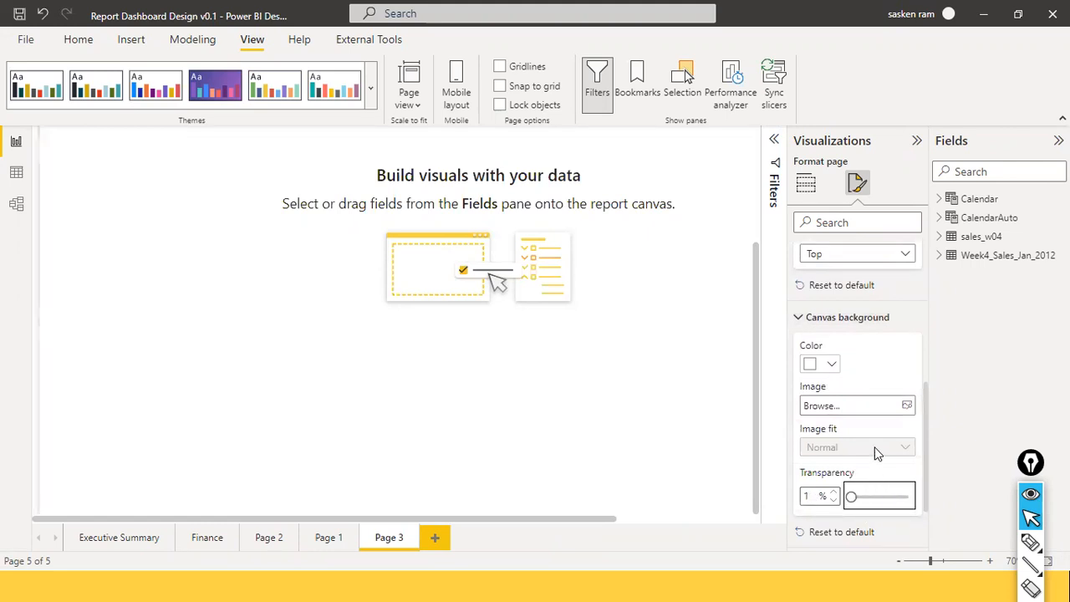
Step: Set Page 3's canvas background to the custom colour #212529
click(831, 364)
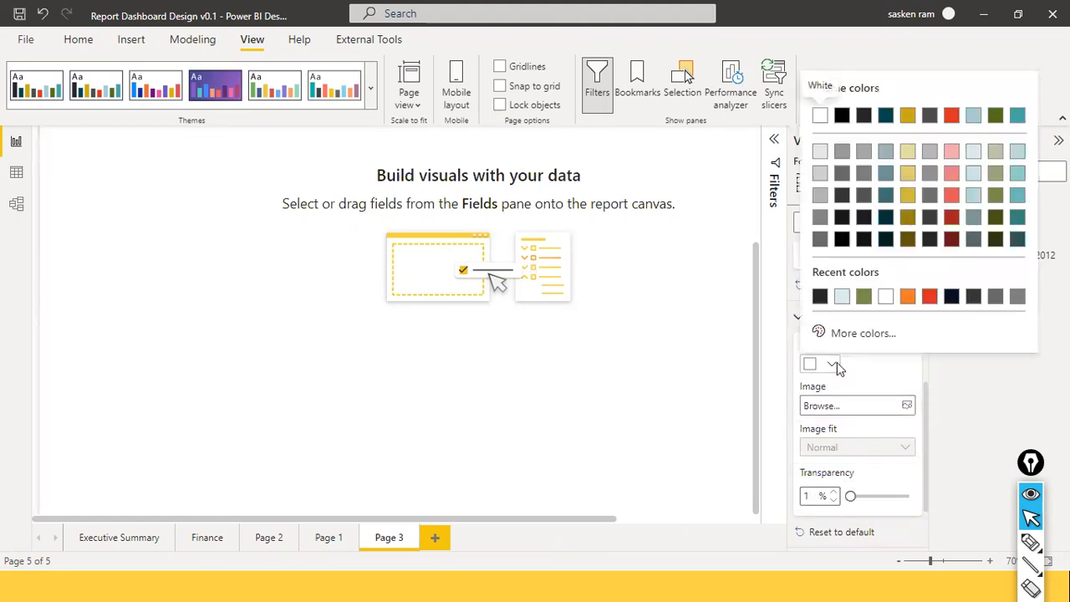
click(849, 338)
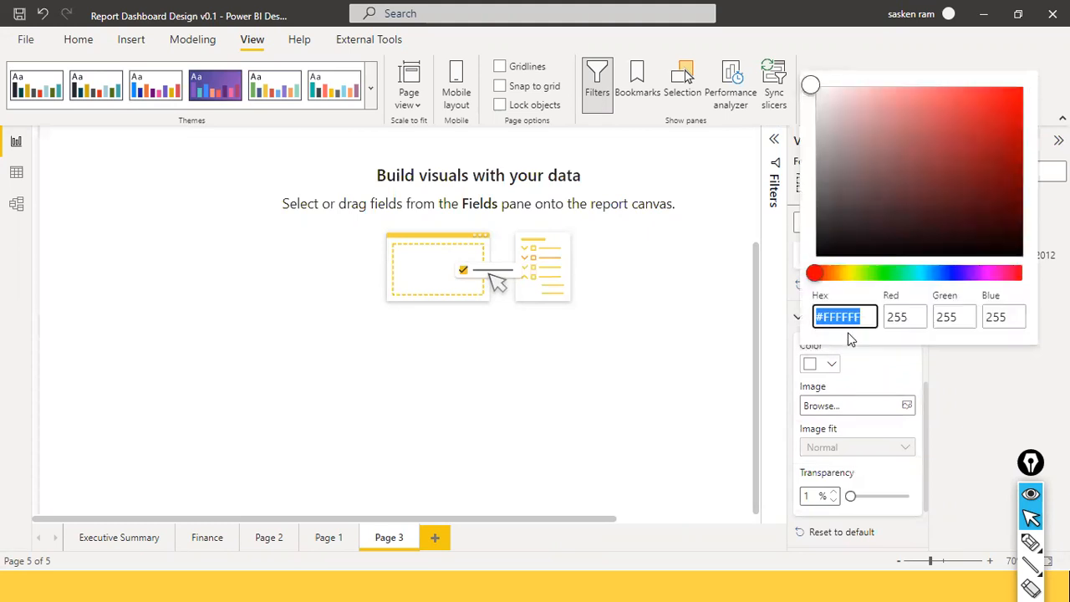
text(#212529)
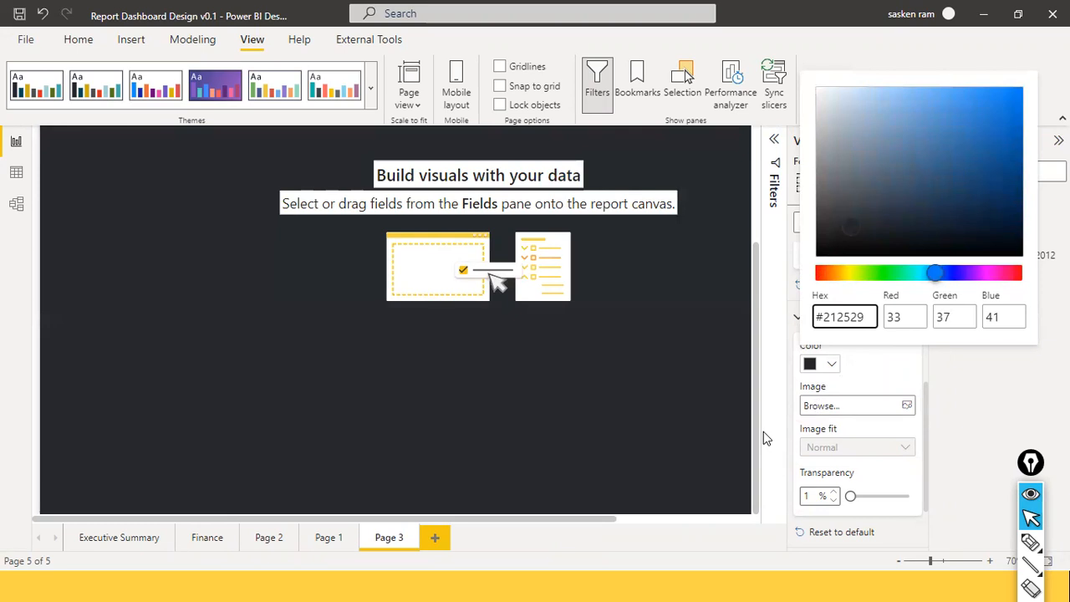
Step: Try 85% transparency on the canvas background, reduce it to 11%, and check the page from its upper edge
click(900, 508)
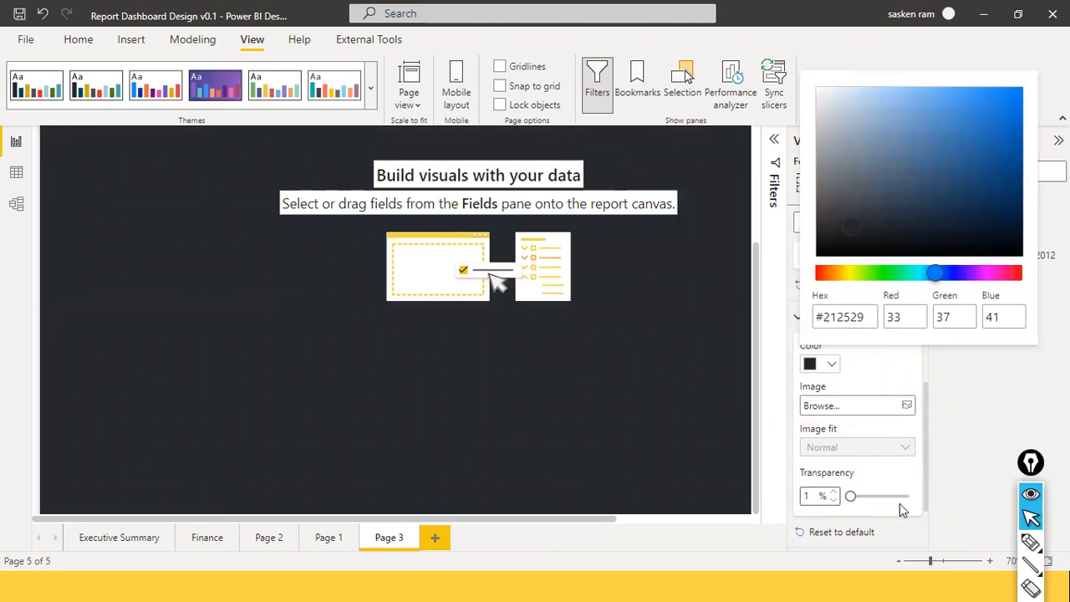
click(901, 497)
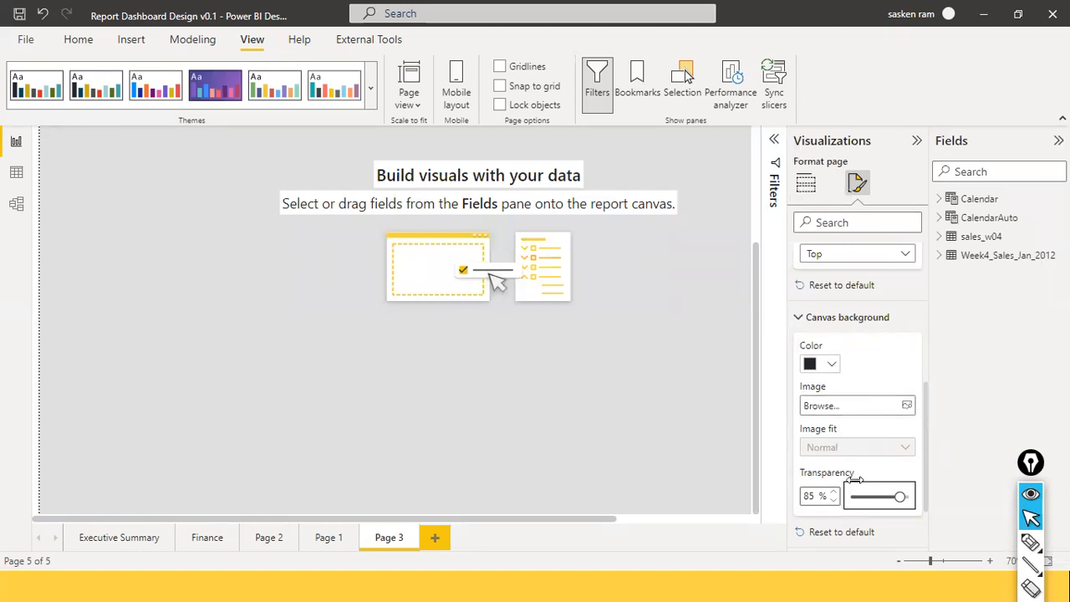
drag(899, 496, 856, 499)
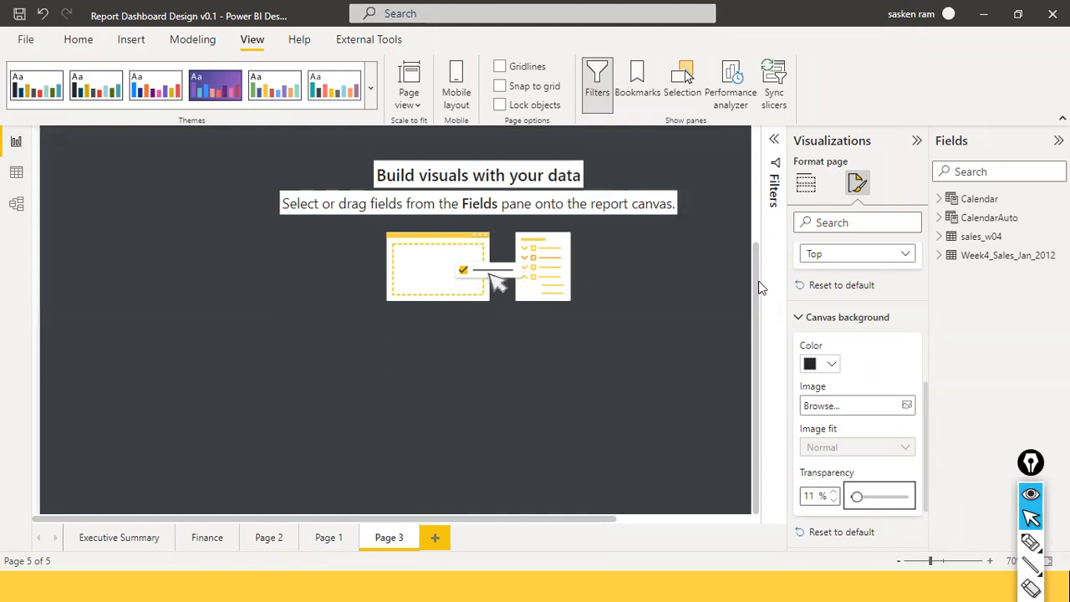
scroll(437, 410, up, 5)
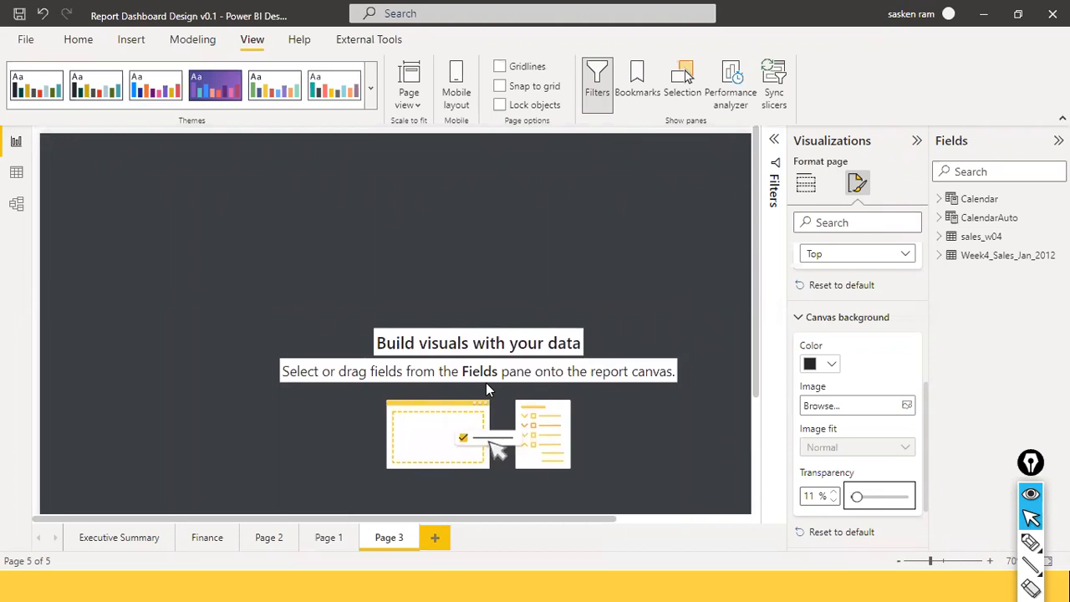
Step: Examine the Revenue & Margin Analysis sample image's layout in Slide2.PNG and return to the report
key(alt+Tab)
key(alt+Tab)
key(alt+Tab)
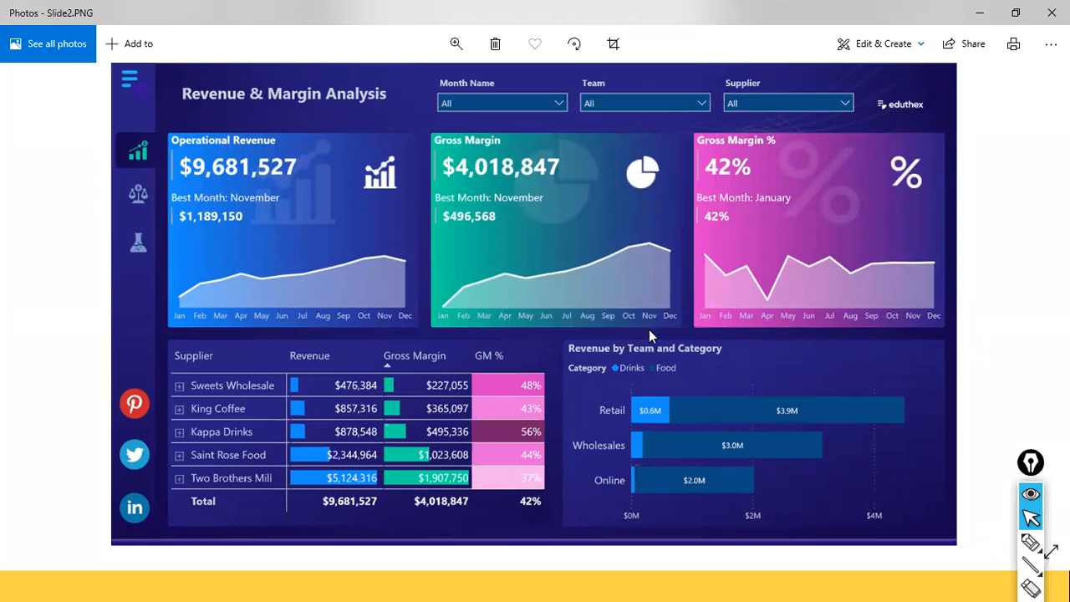
key(alt+Tab)
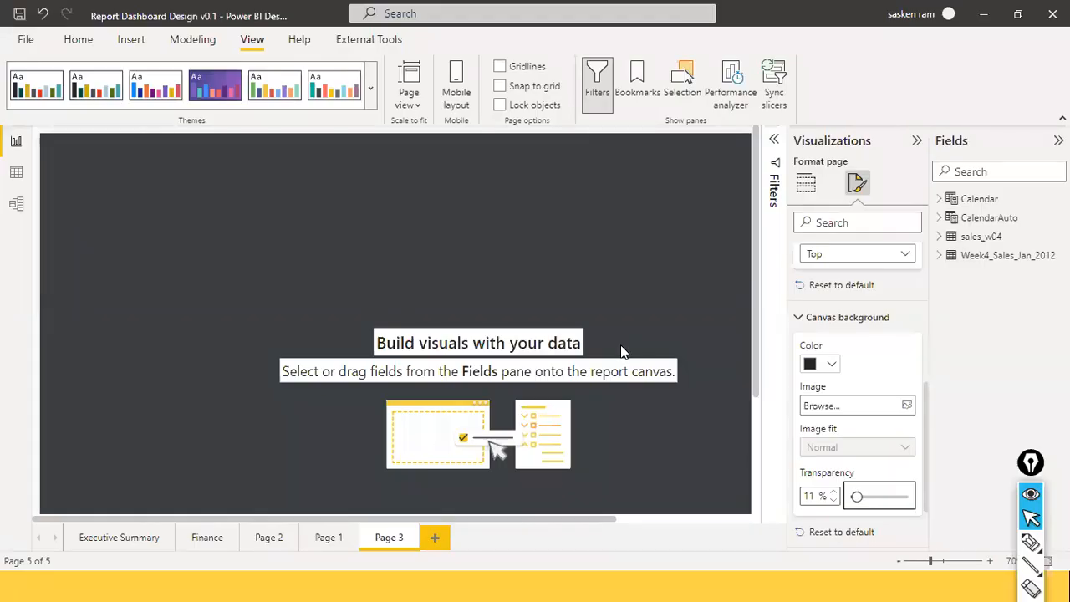
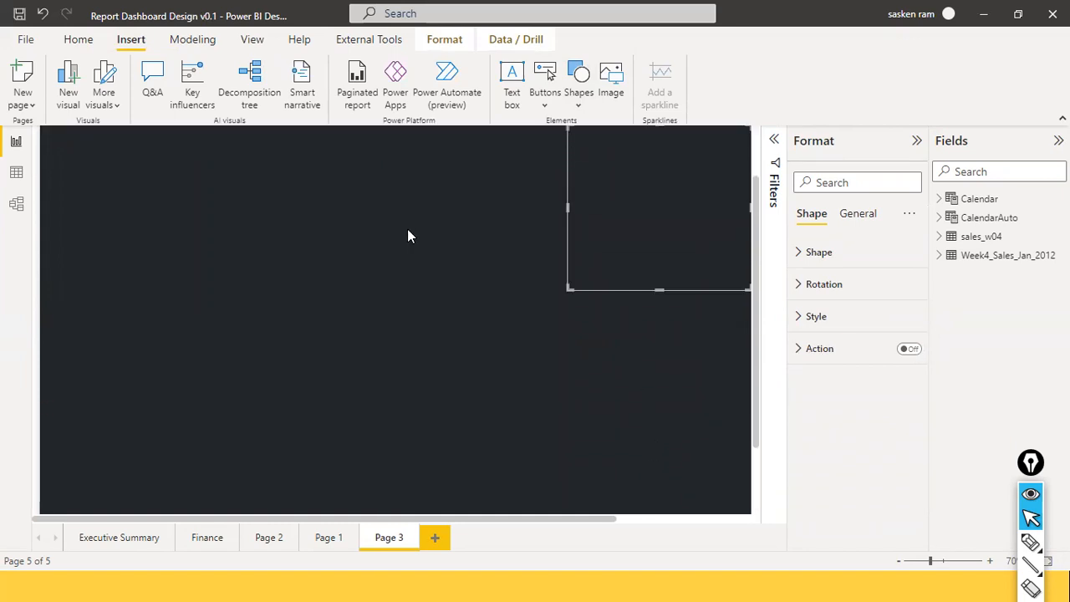
Step: Resize the rectangle into a tall side panel on the right part of Page 3, starting slightly below the page's upper edge
drag(661, 361, 667, 501)
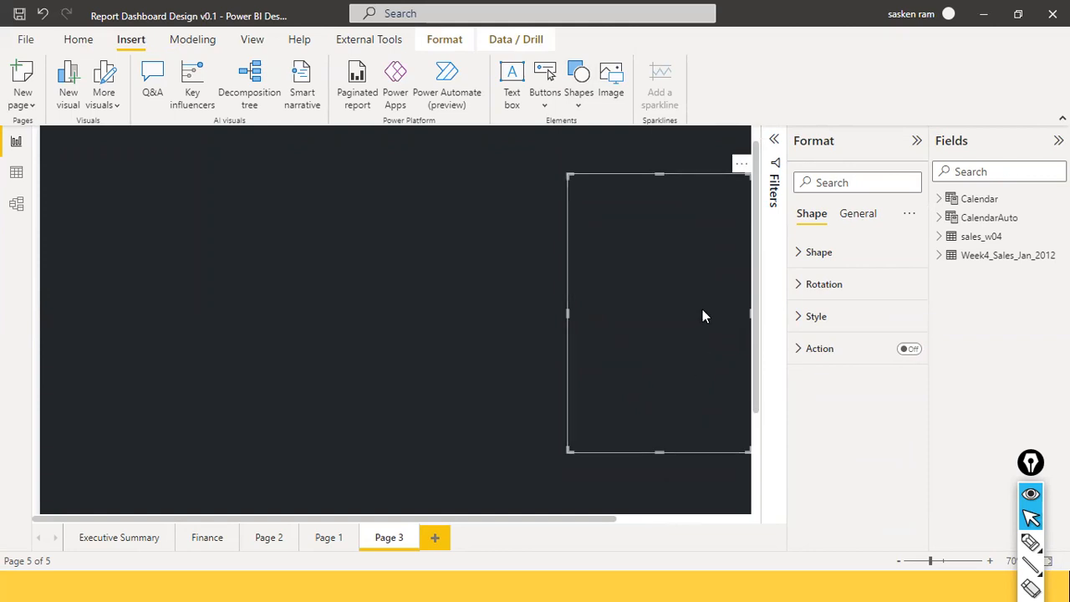
scroll(702, 316, up, 1)
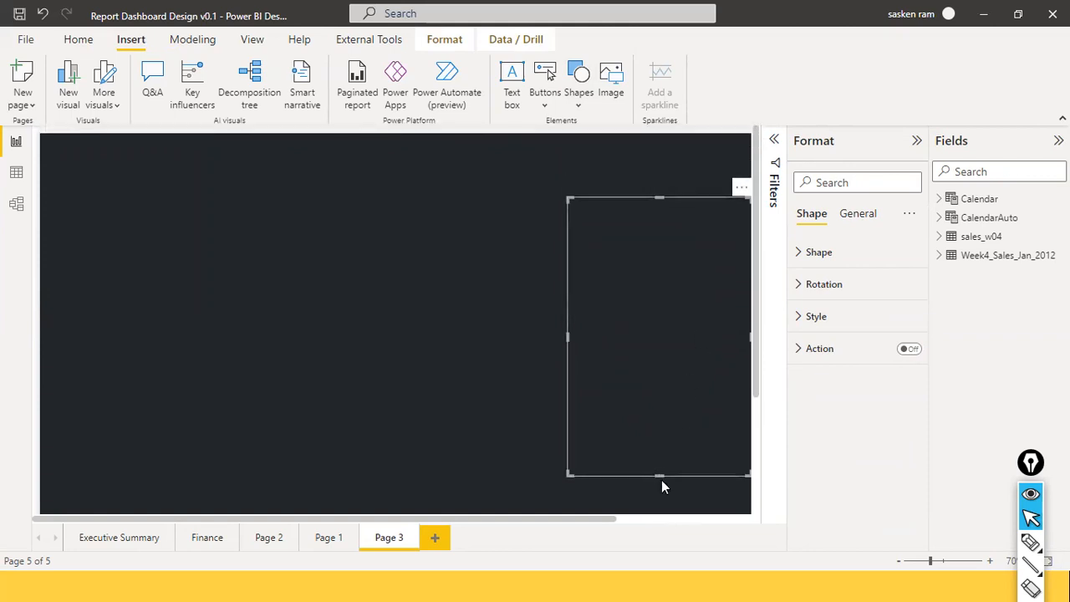
drag(661, 474, 687, 356)
scroll(716, 354, up, 1)
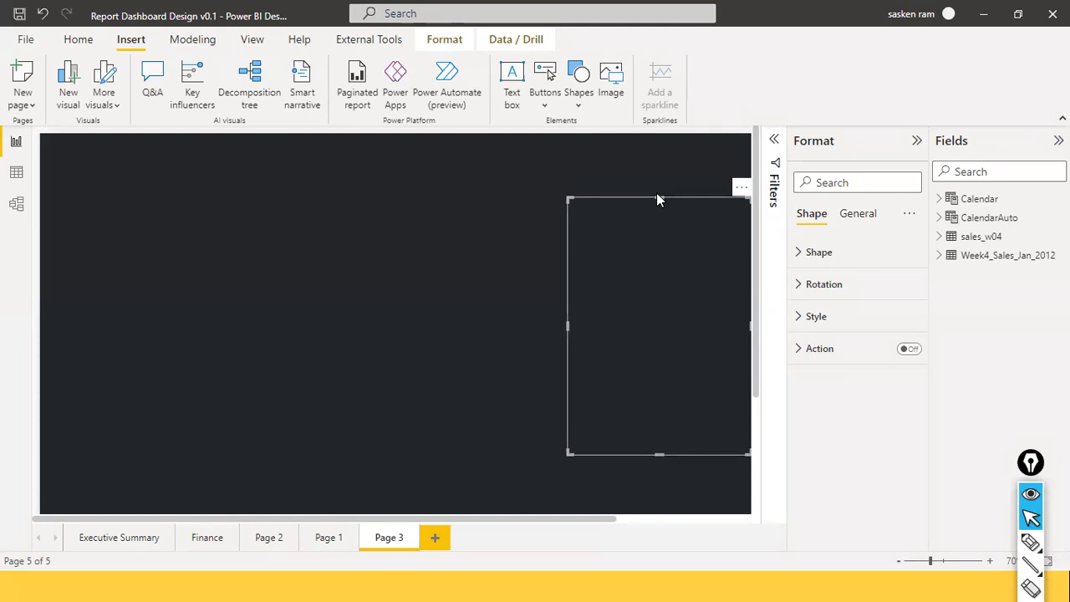
drag(659, 198, 646, 231)
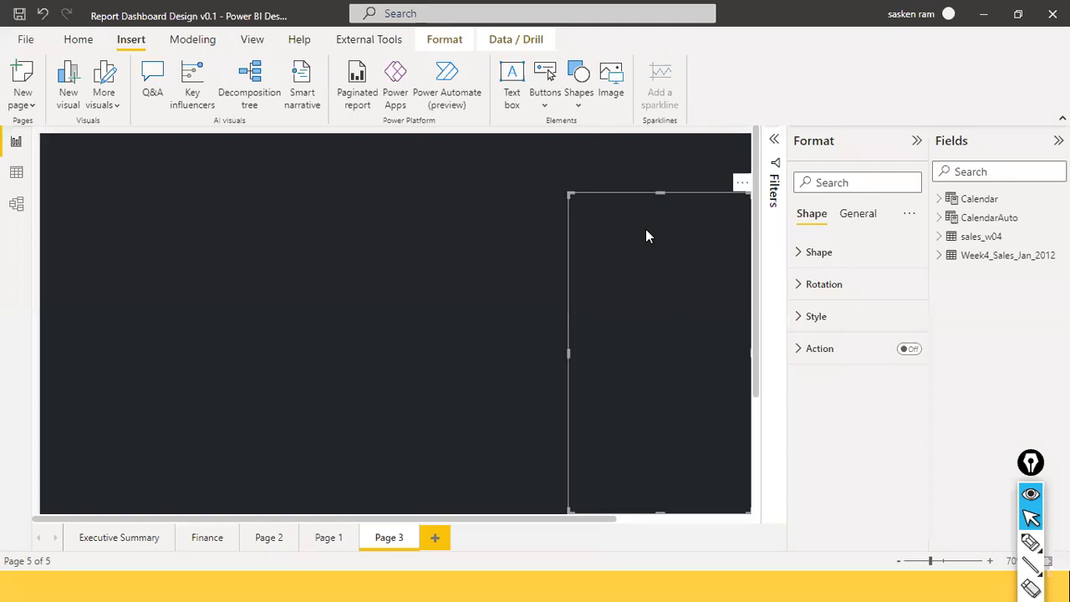
Step: Set the right-hand rectangle's fill to #272B2F, using the Side Panels code from the WorthWatchingtheseTopics.txt notes
click(494, 283)
click(673, 279)
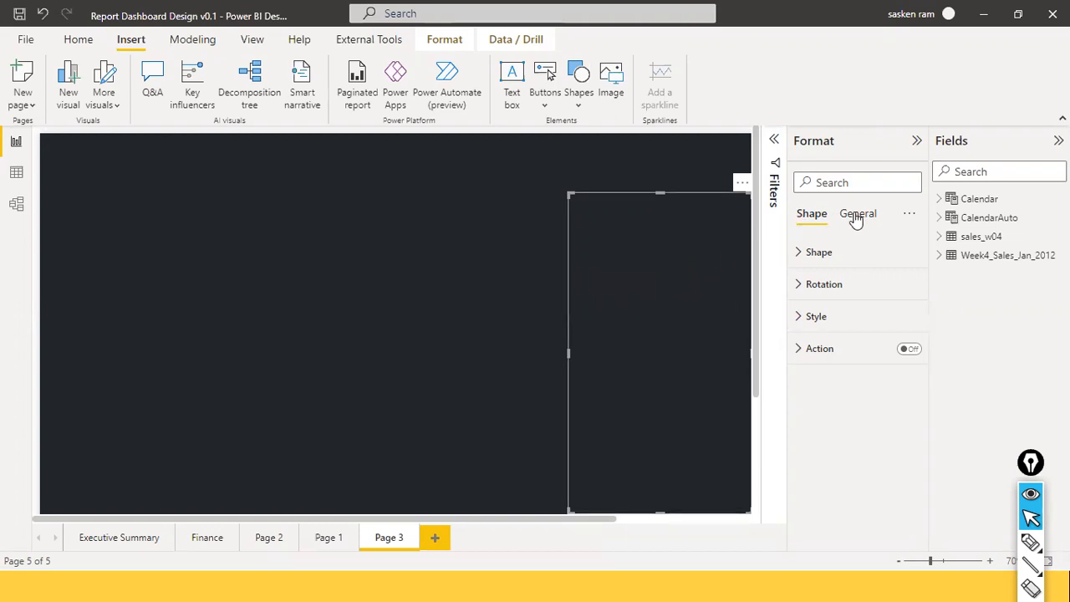
click(800, 259)
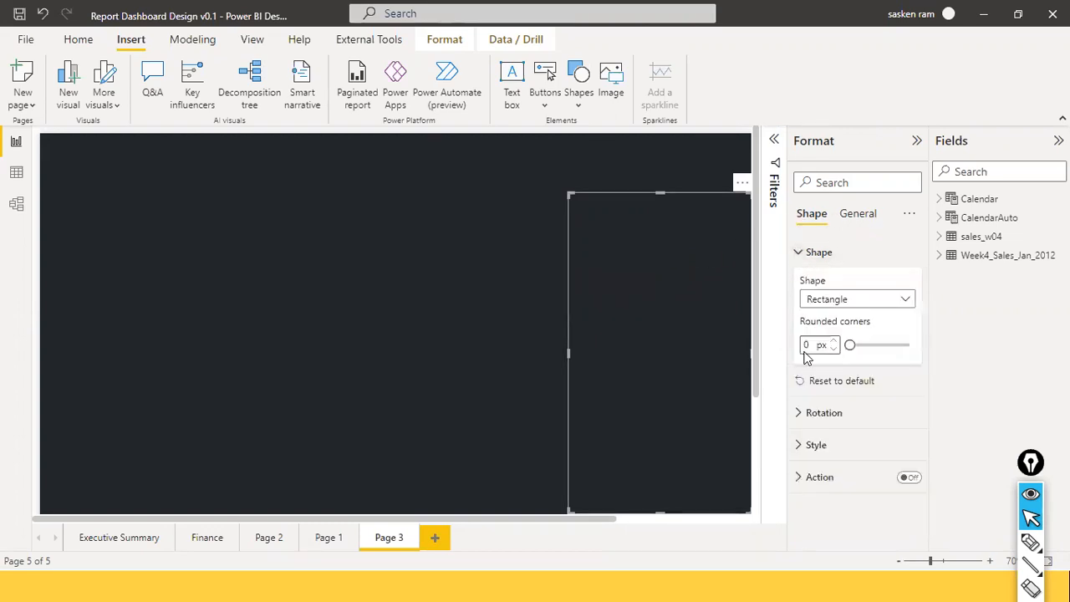
click(815, 443)
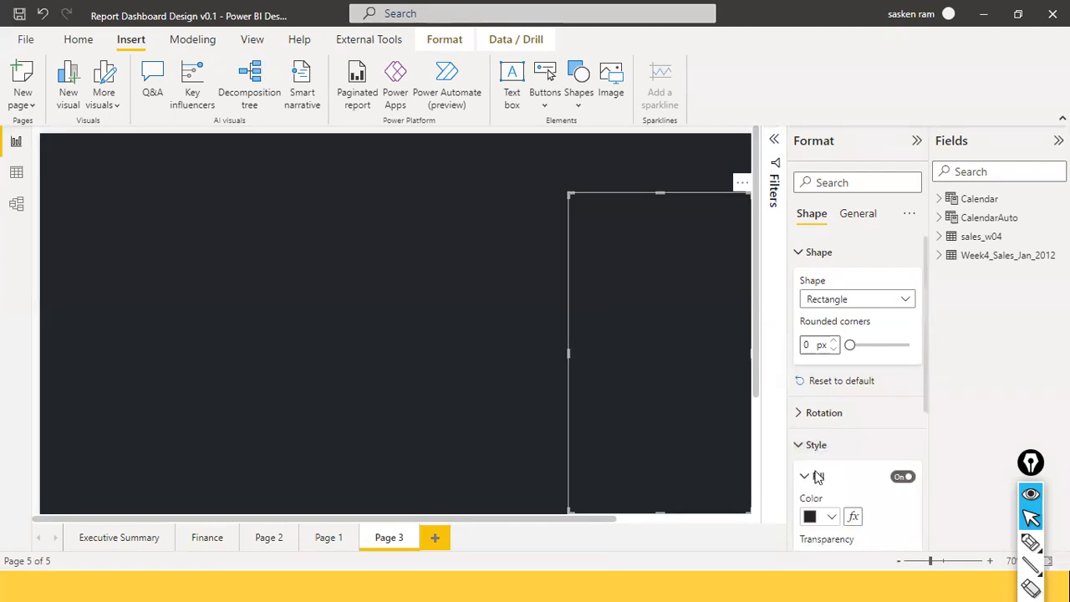
scroll(817, 476, down, 3)
click(832, 376)
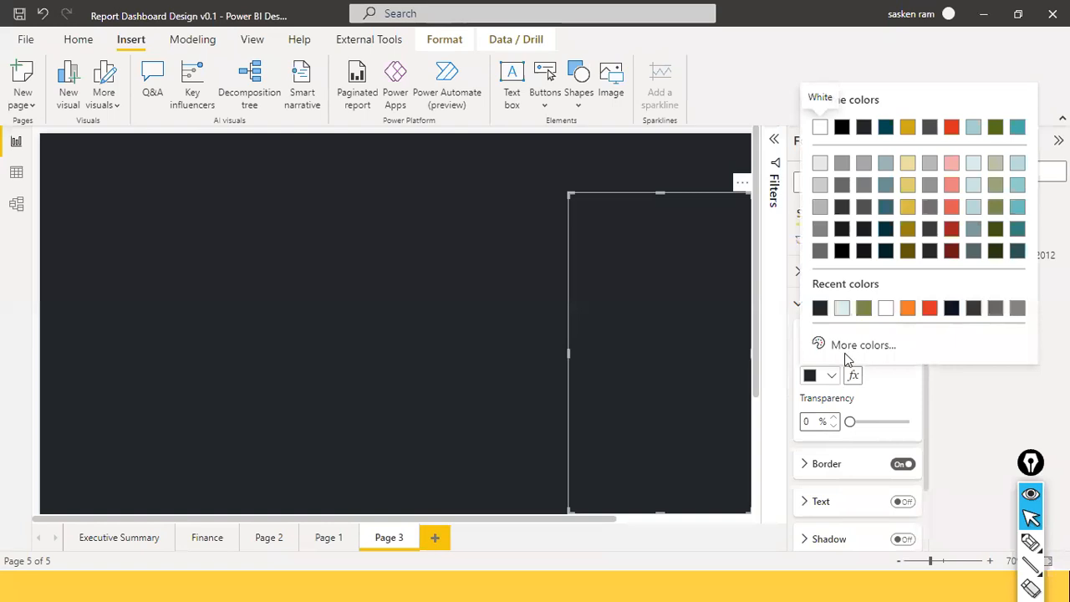
click(856, 345)
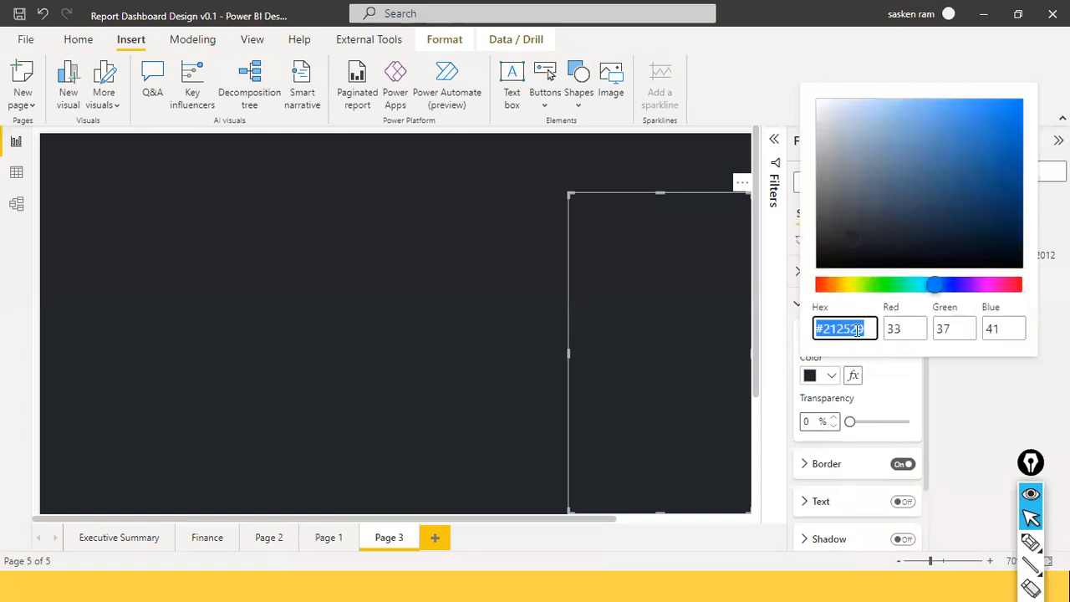
key(alt+Tab)
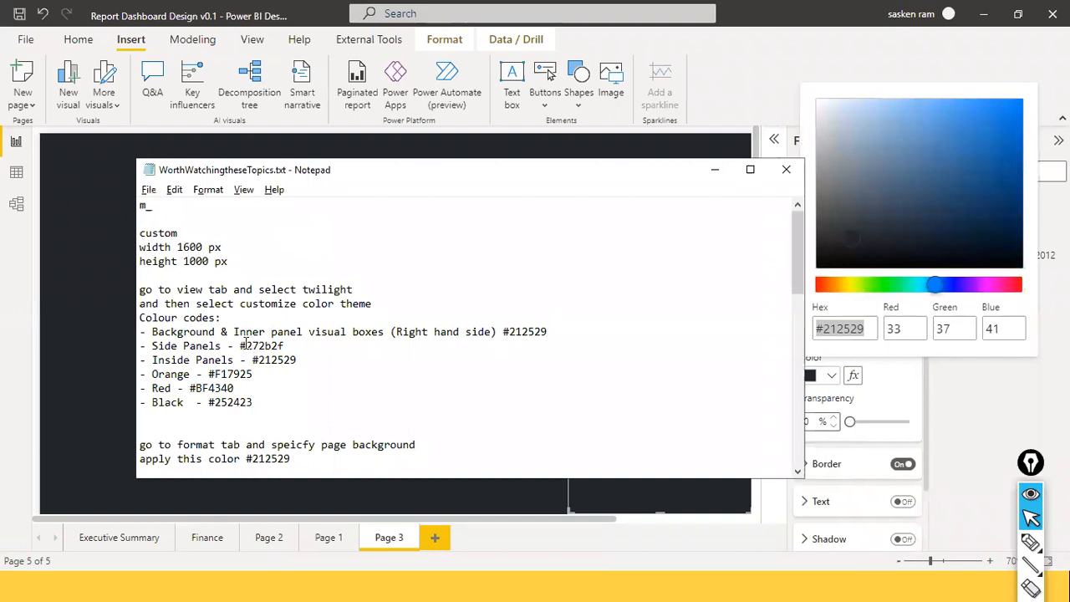
drag(239, 345, 289, 345)
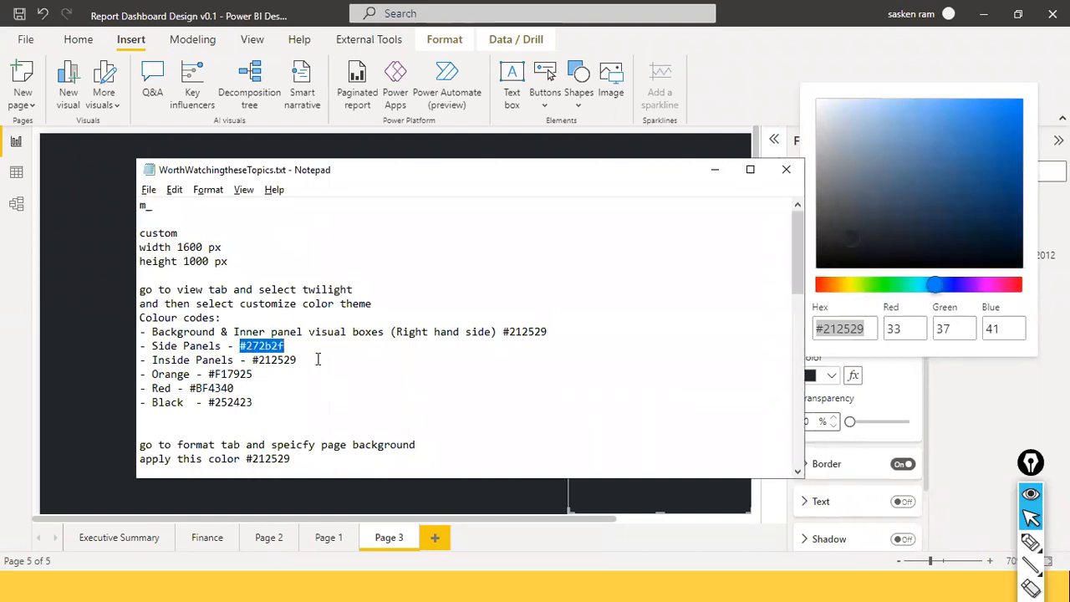
key(alt+Tab)
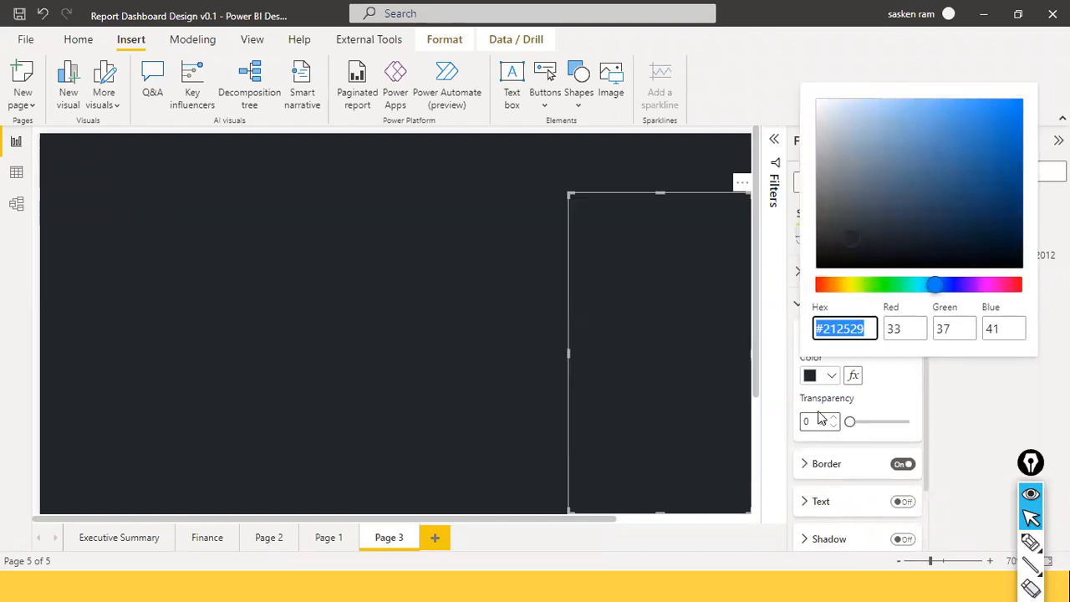
text(#272B2F)
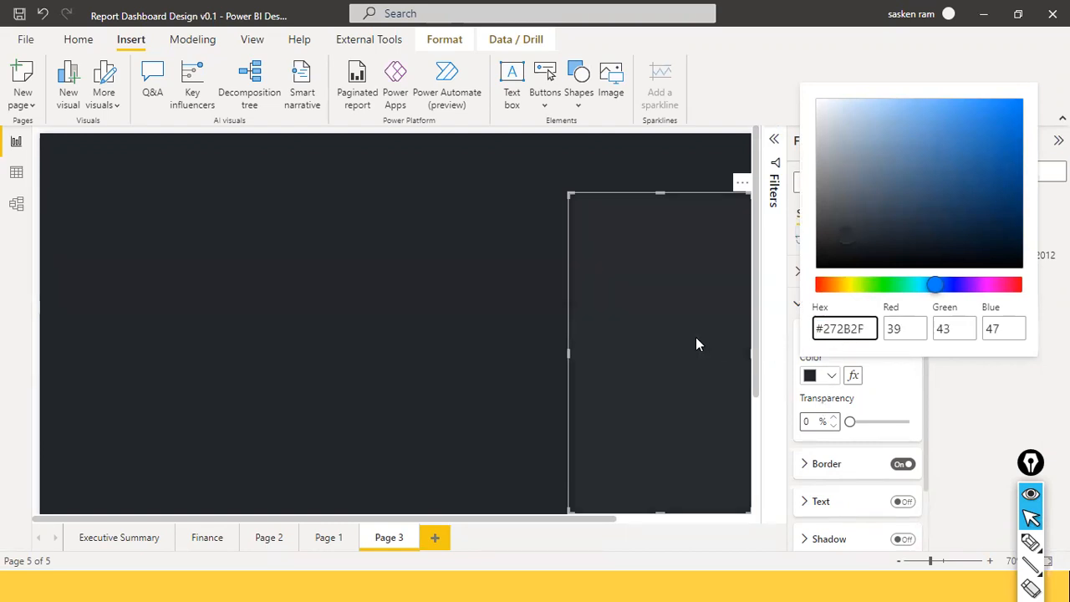
click(512, 369)
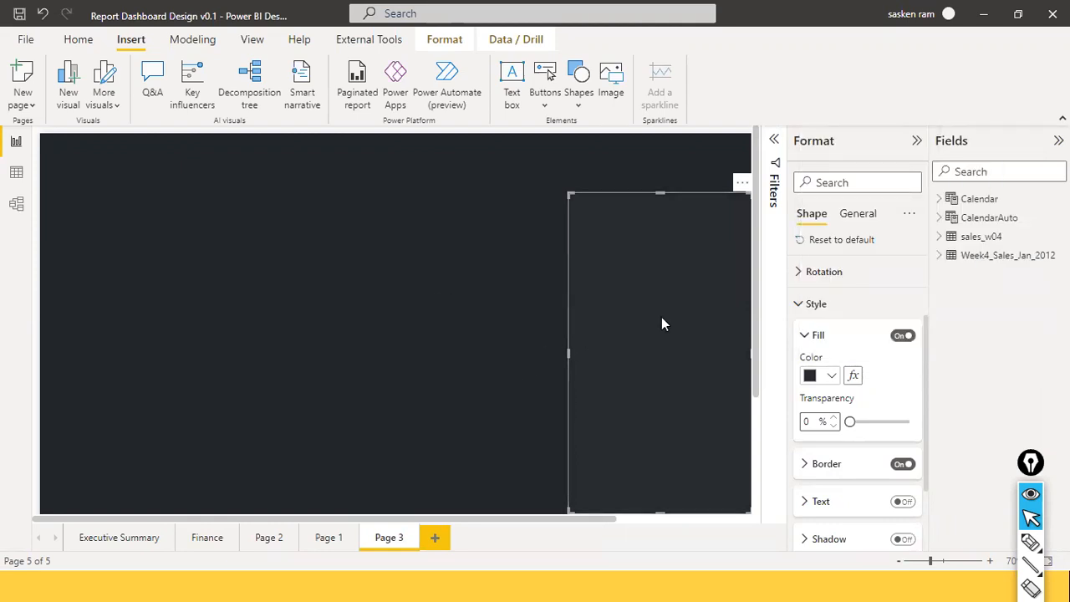
Step: Try the Rounded Rectangle and Snipped tab, top right shape types on the side panel and restore Rectangle
click(673, 277)
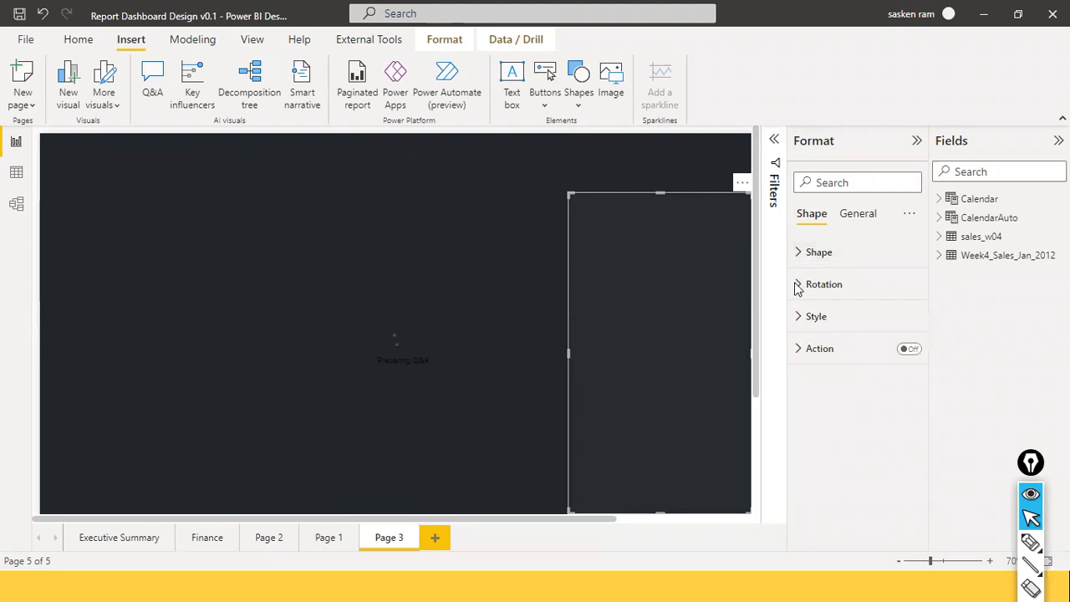
click(800, 255)
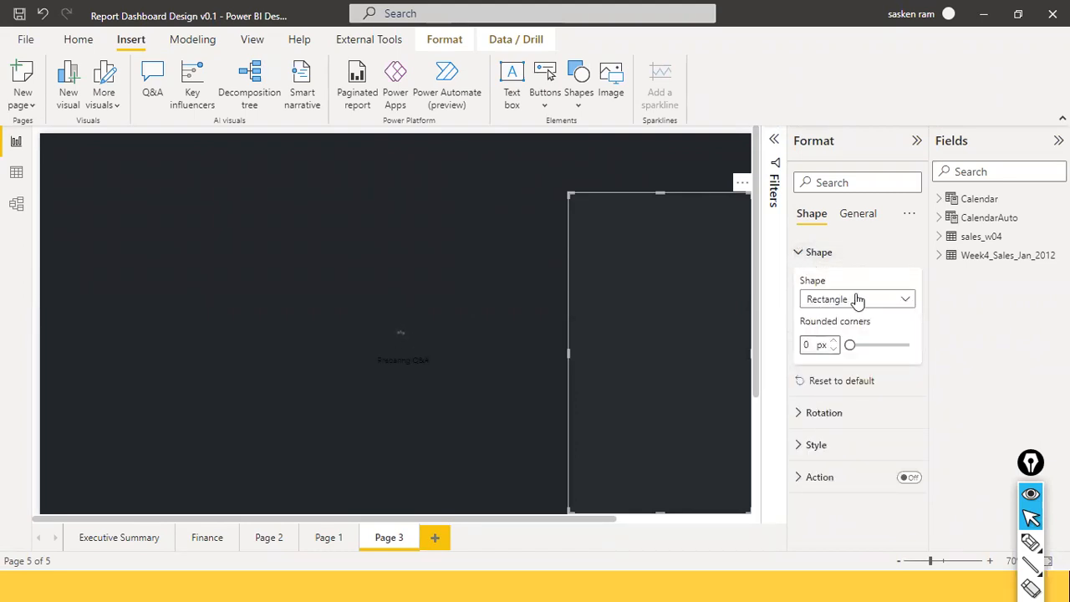
click(905, 303)
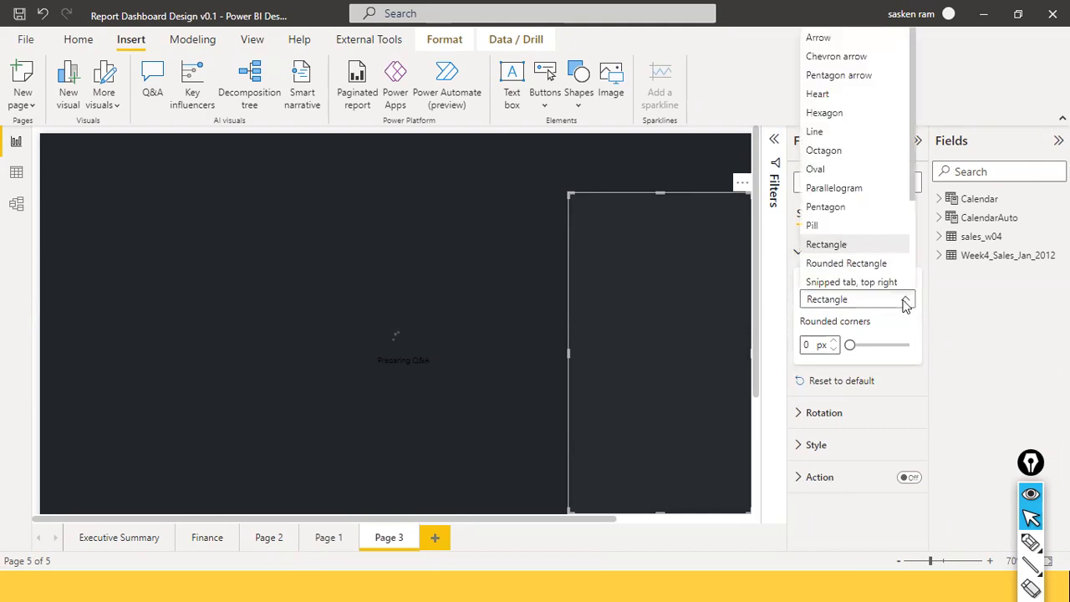
click(869, 264)
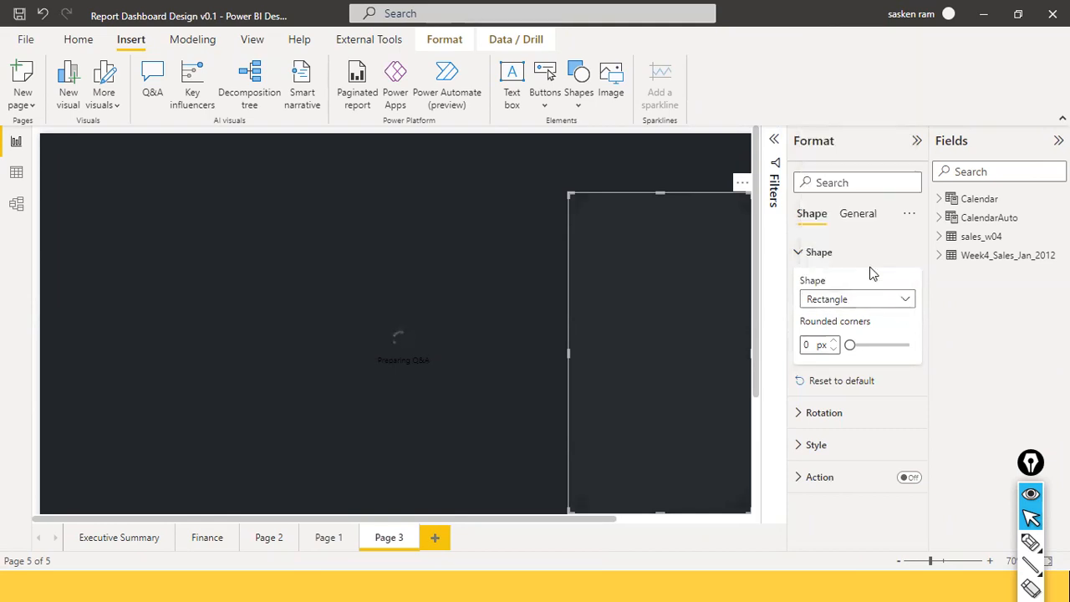
click(898, 301)
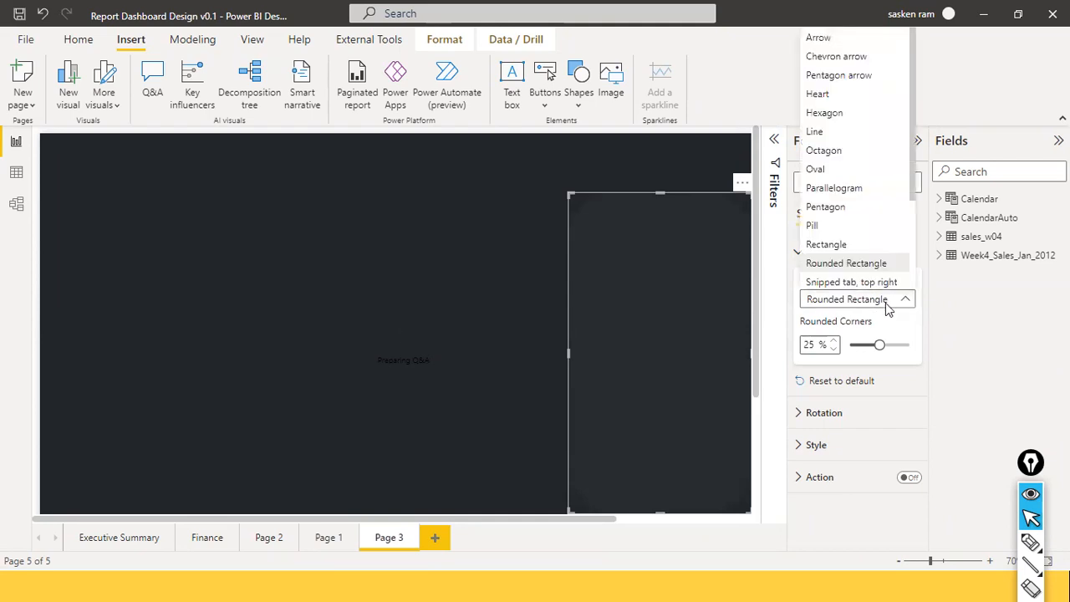
click(860, 246)
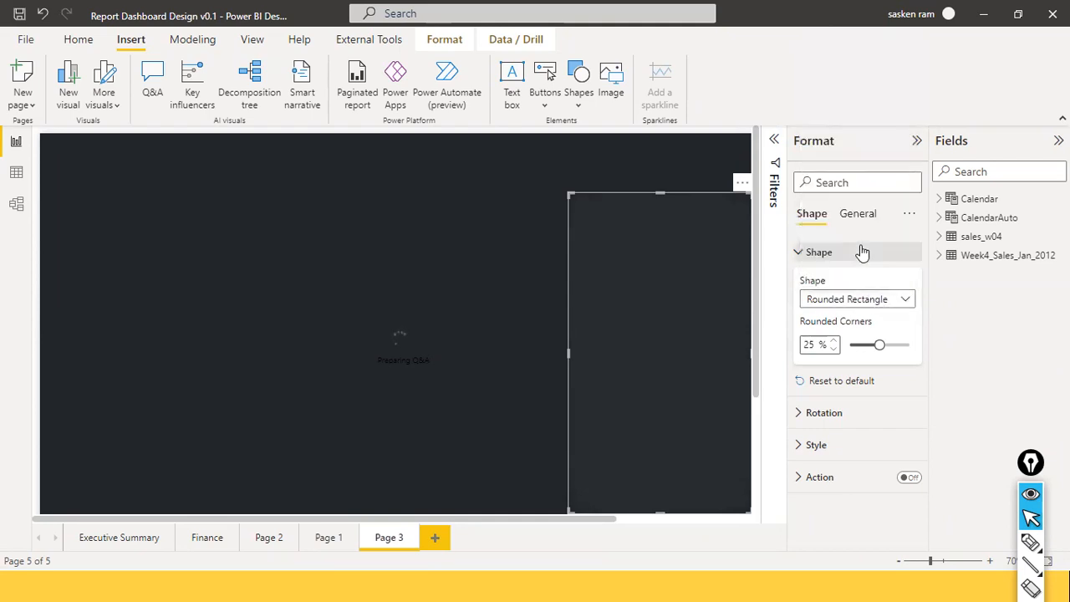
click(907, 303)
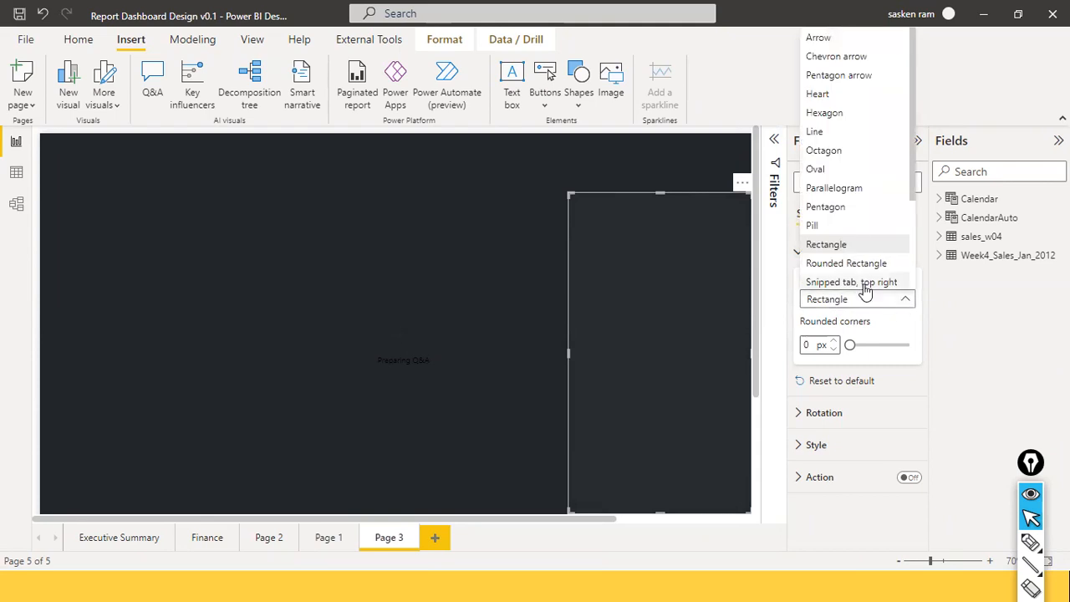
click(864, 286)
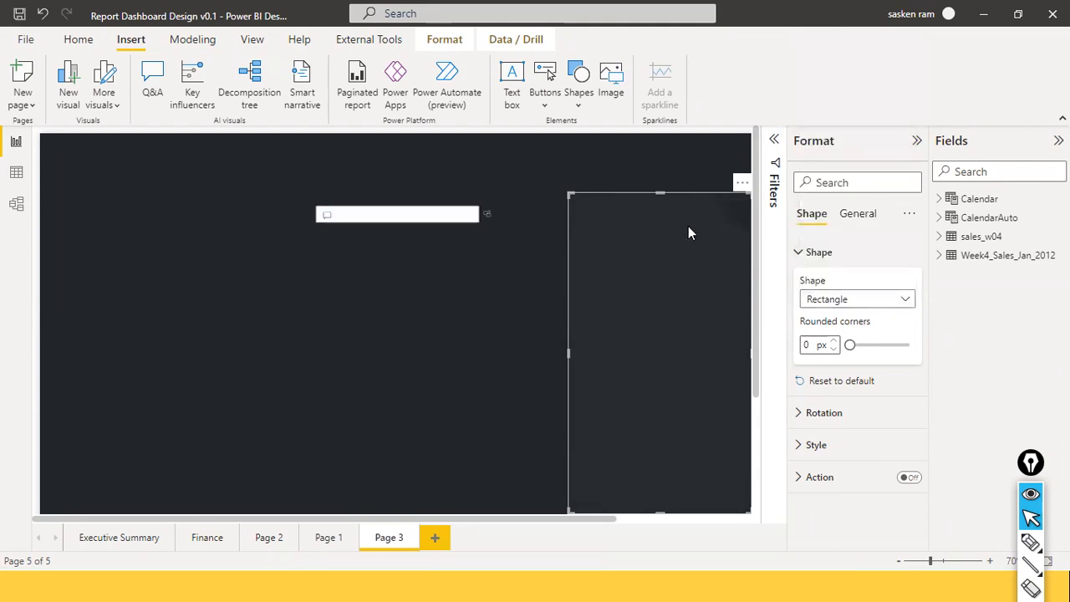
click(900, 303)
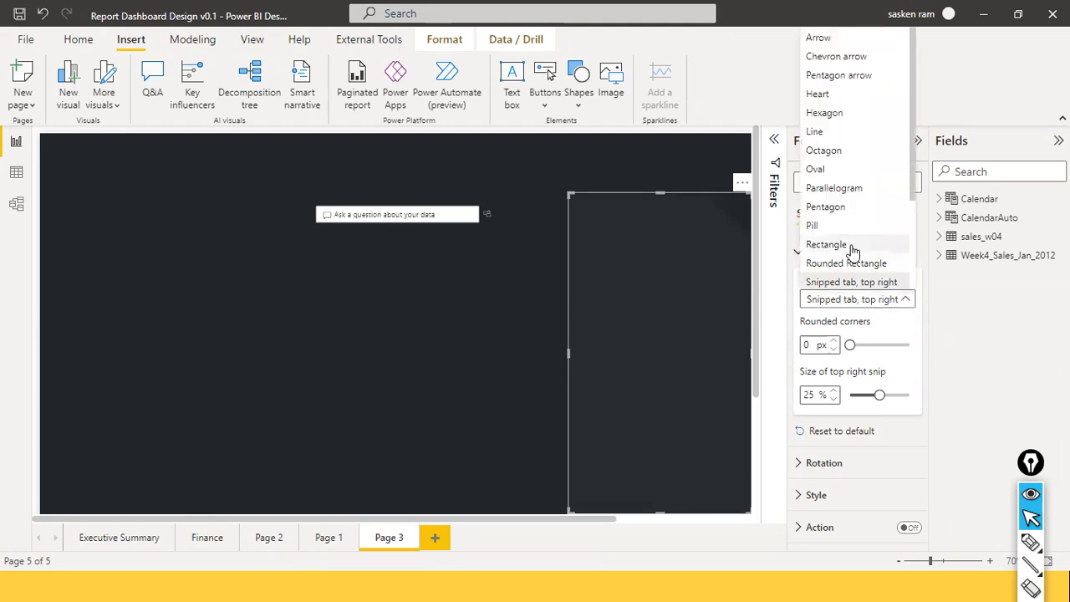
click(830, 261)
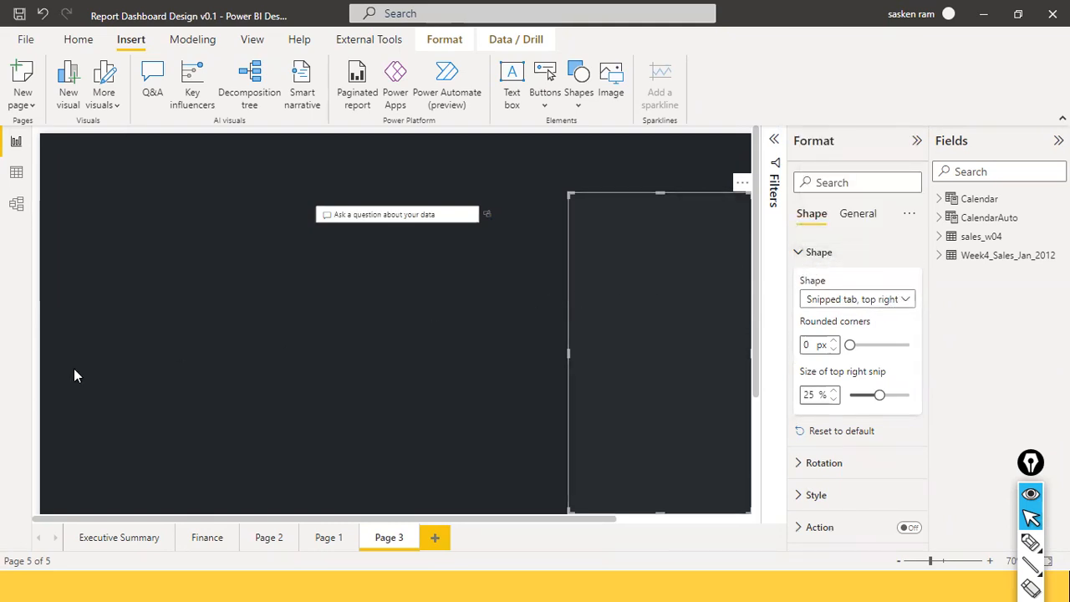
Step: Remove the unwanted Q&A visual from the middle of Page 3
click(473, 205)
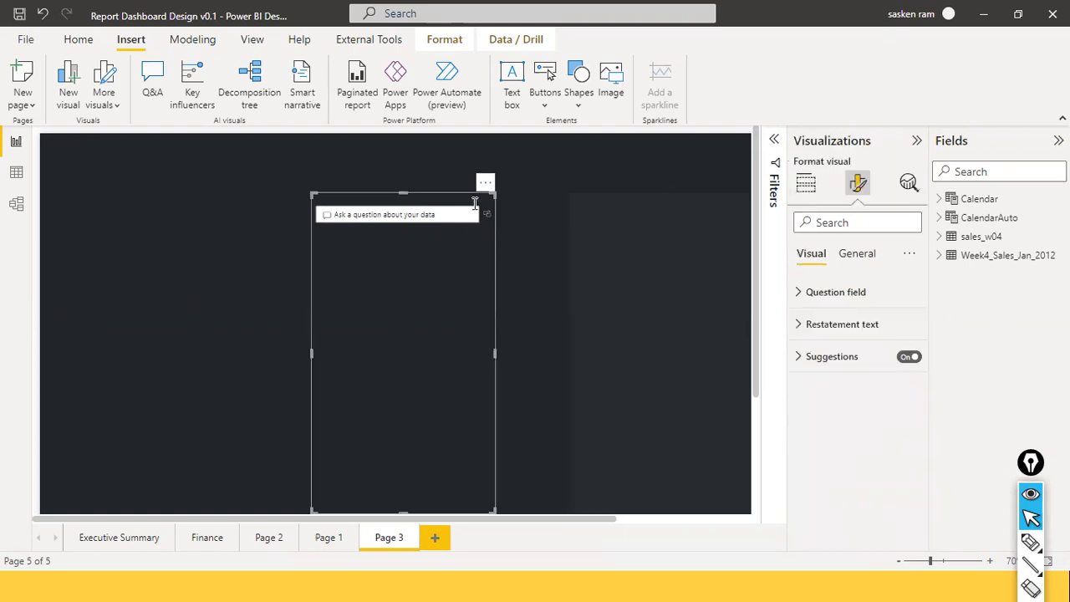
click(486, 183)
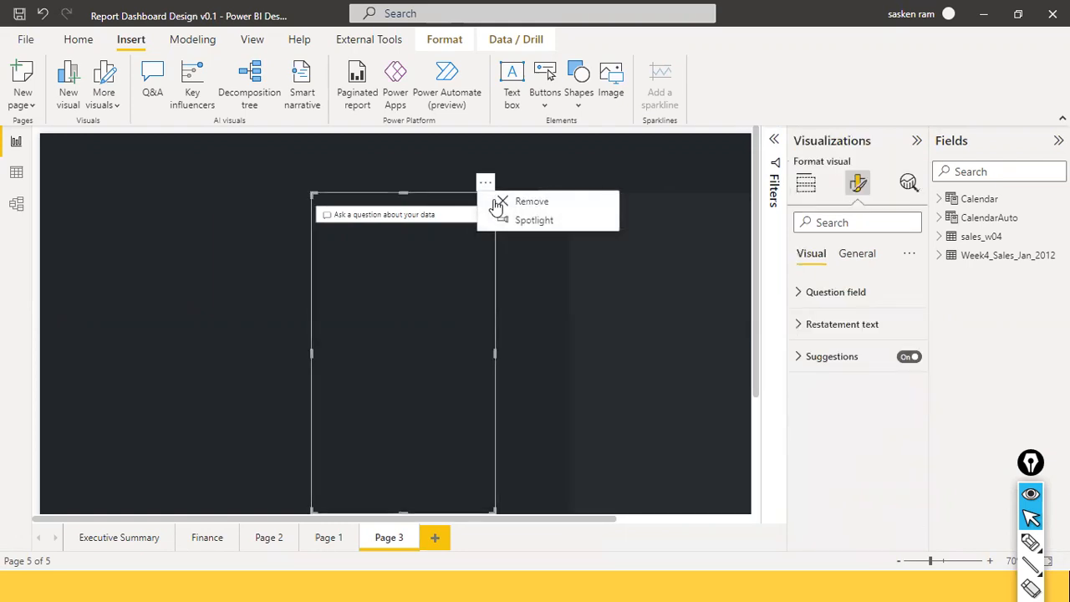
click(499, 204)
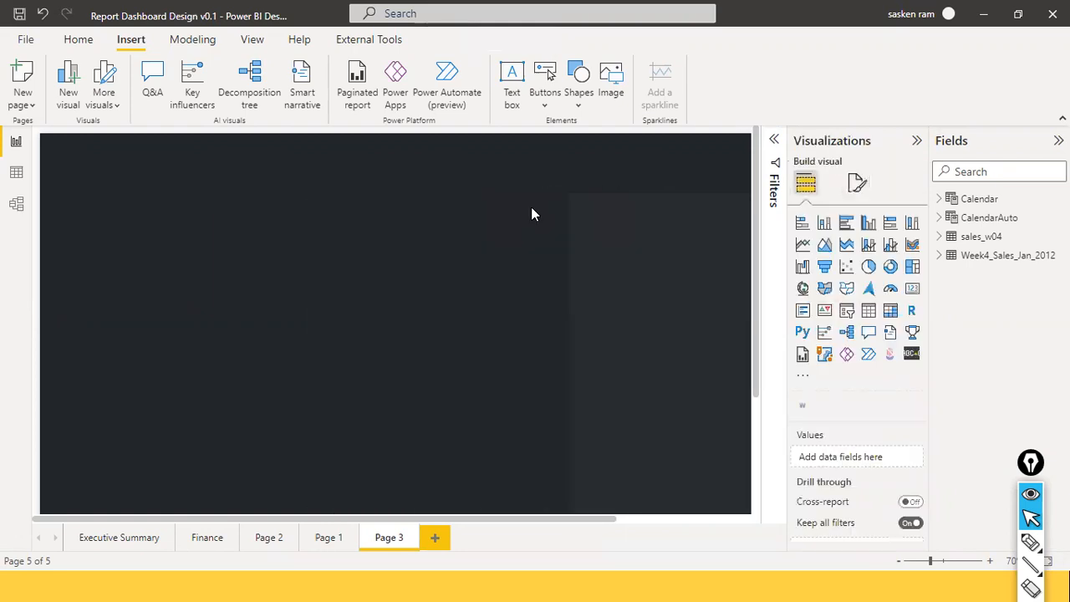
Step: Duplicate the side panel, place the copy at the page's left edge, and narrow it to a slim column
click(581, 238)
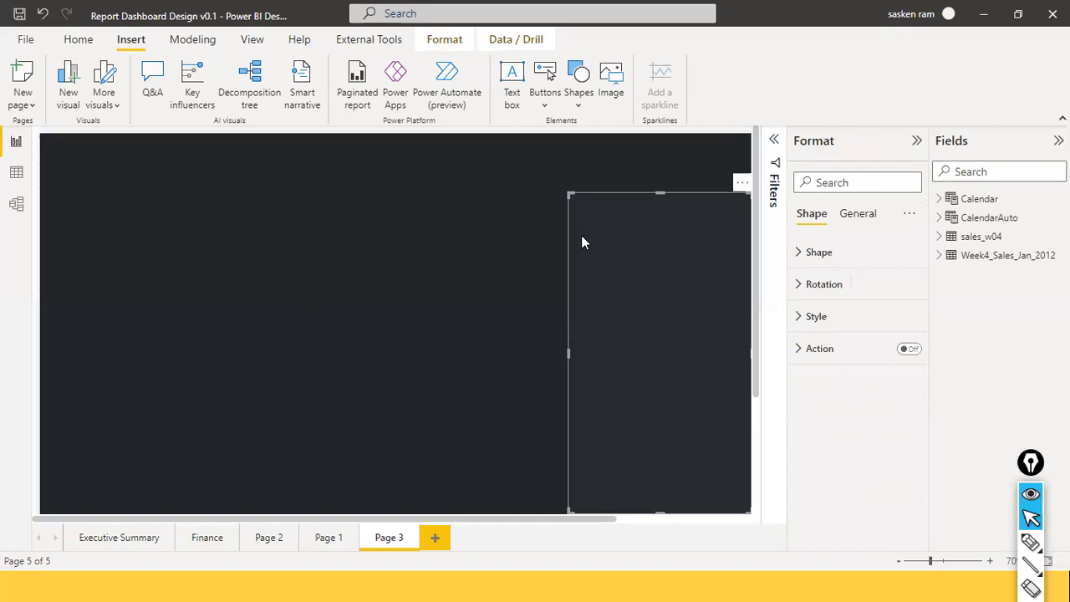
key(ctrl+v)
drag(602, 249, 72, 249)
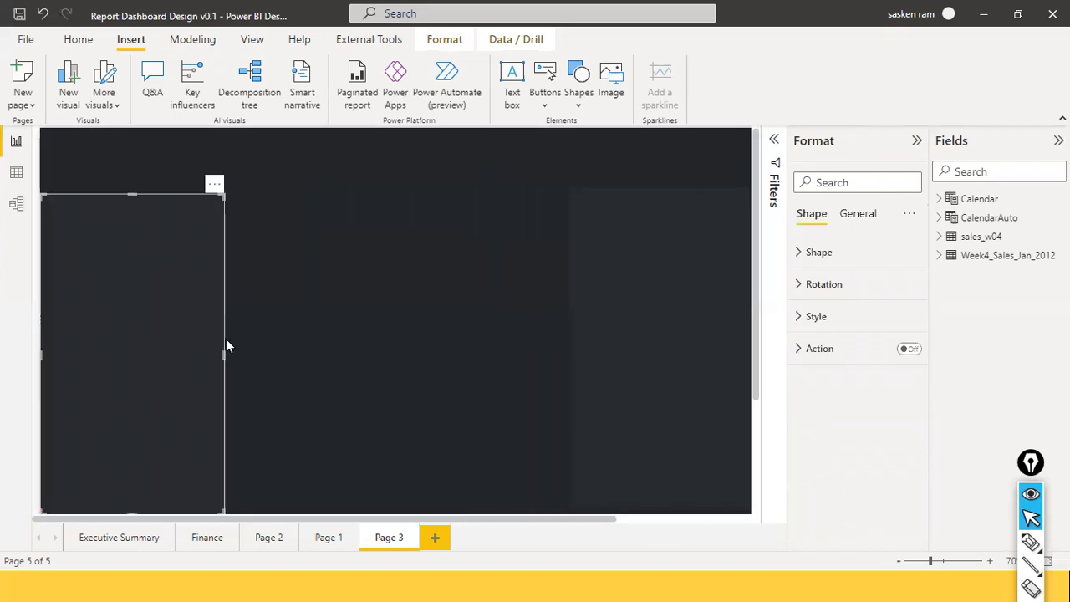
drag(221, 354, 128, 231)
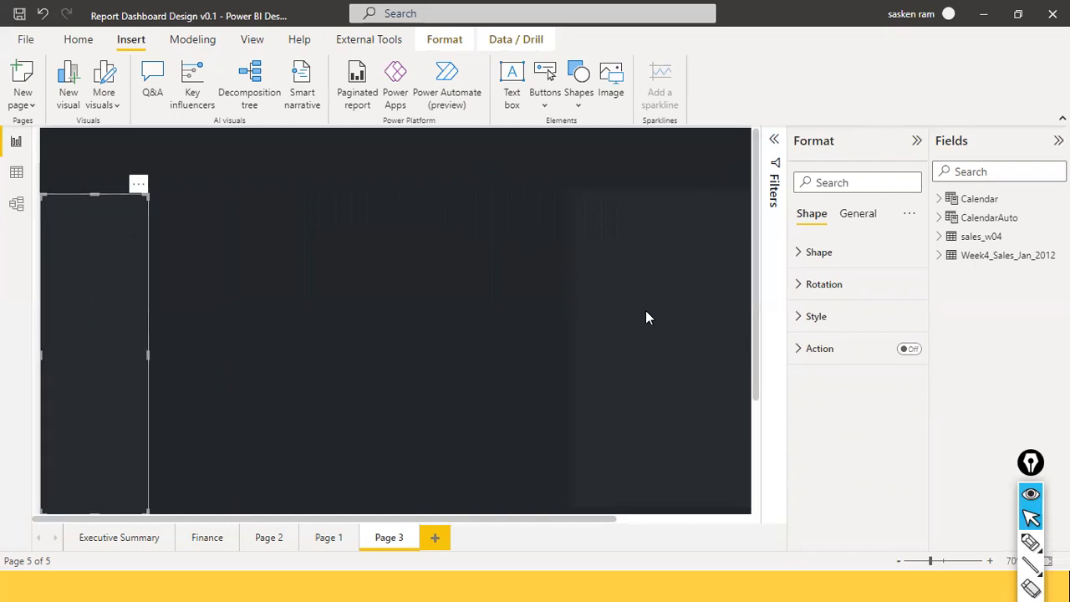
Step: Add an empty slicer visual to Page 3 without changing either side panel
click(339, 256)
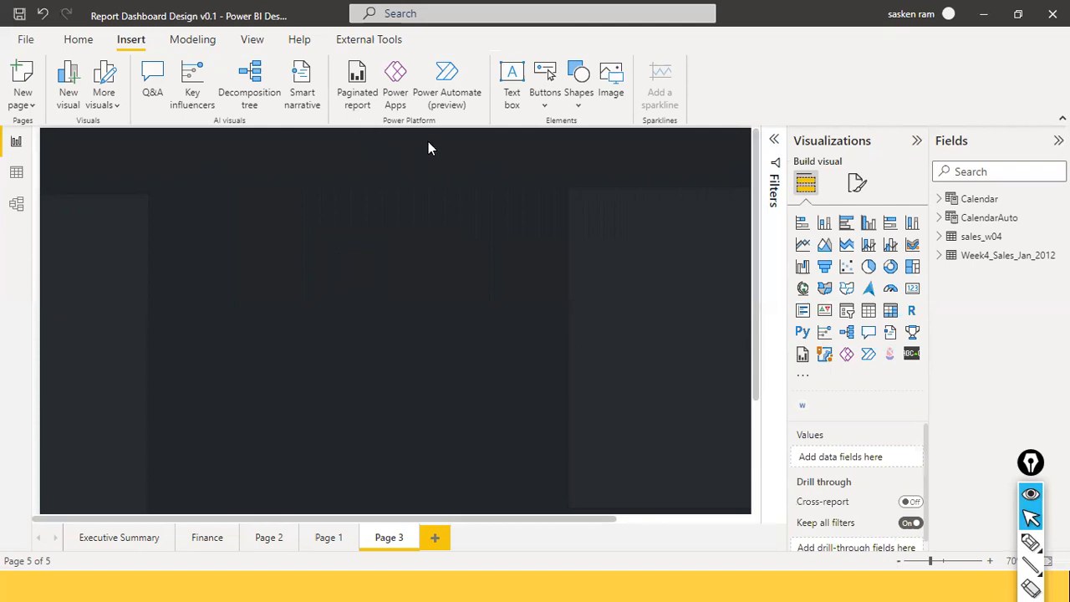
click(847, 310)
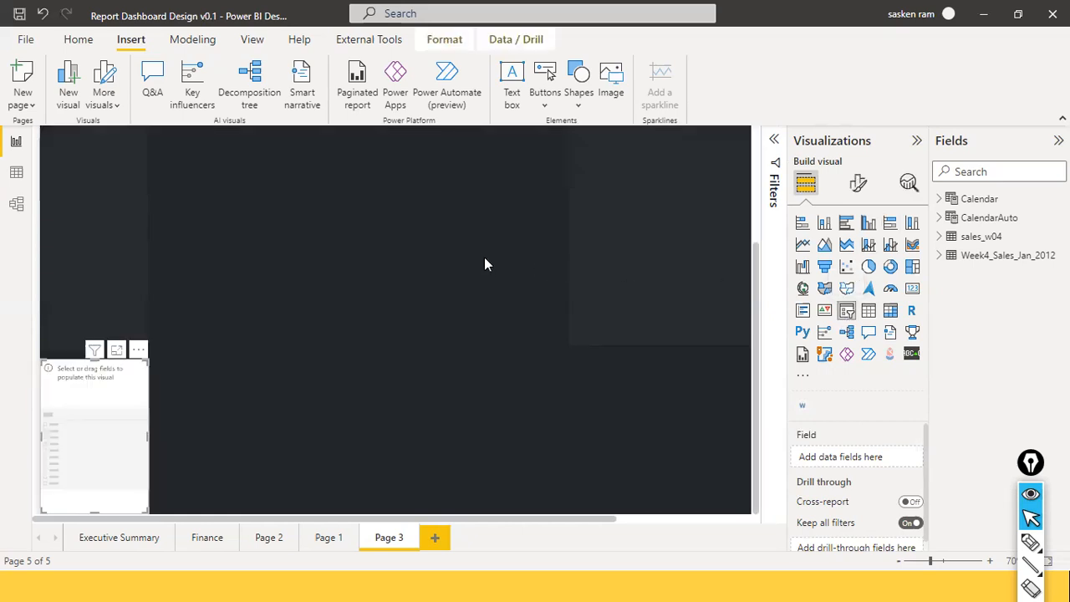
Step: Move the empty slicer off the narrow side panel into the open middle of Page 3 and reduce its height
drag(119, 418, 310, 224)
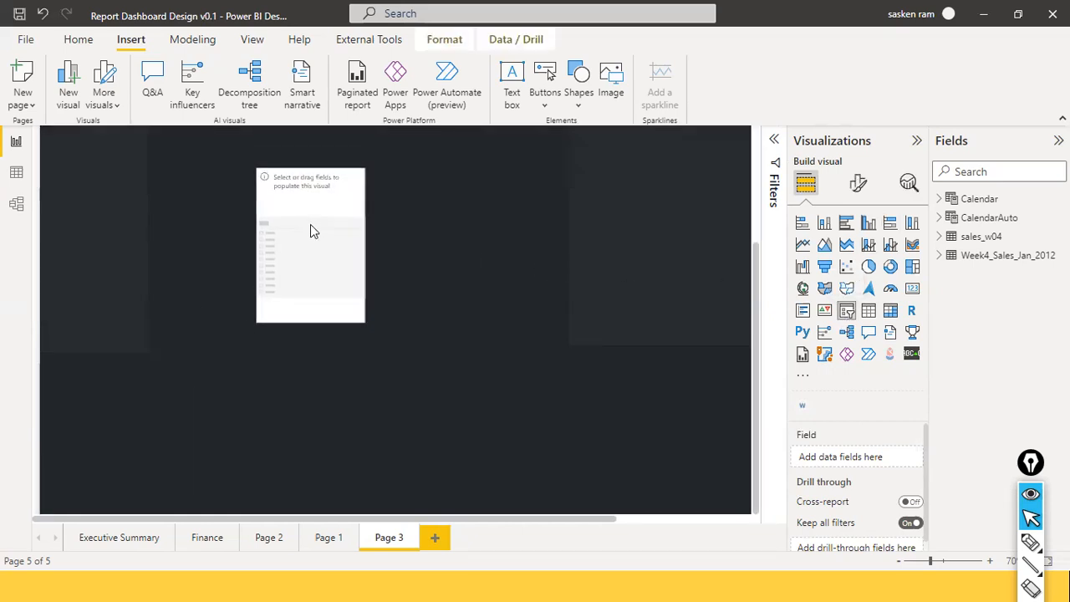
drag(303, 319, 328, 207)
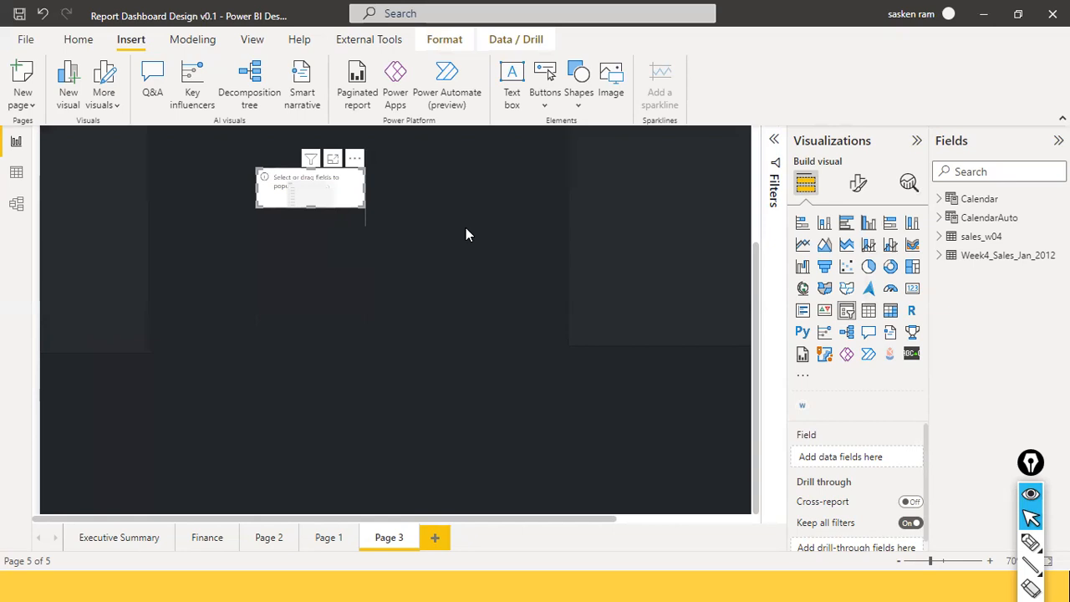
scroll(462, 231, up, 3)
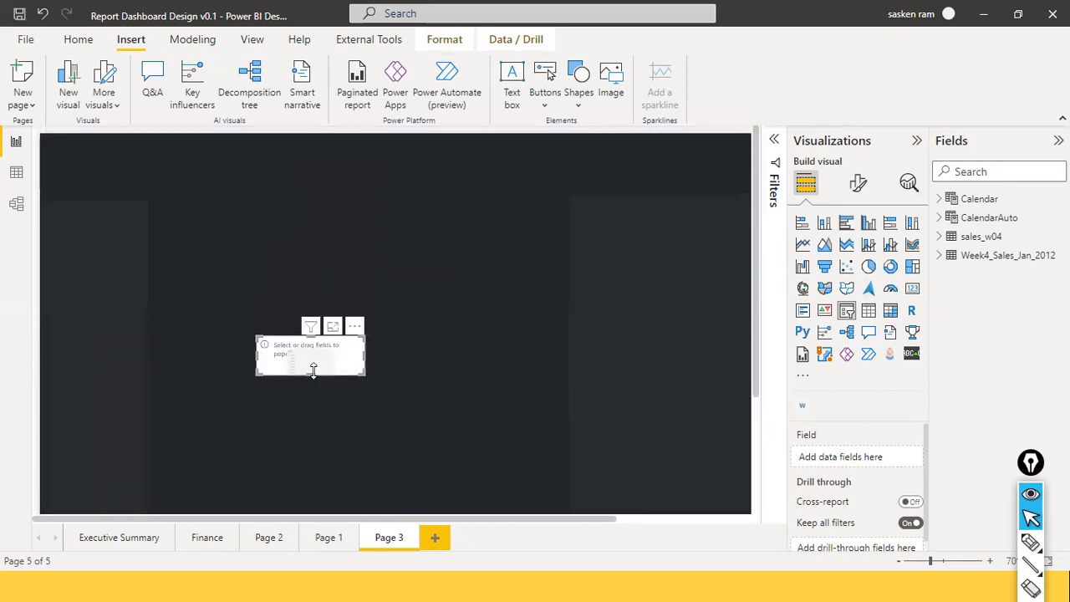
drag(310, 374, 301, 412)
drag(340, 325, 315, 272)
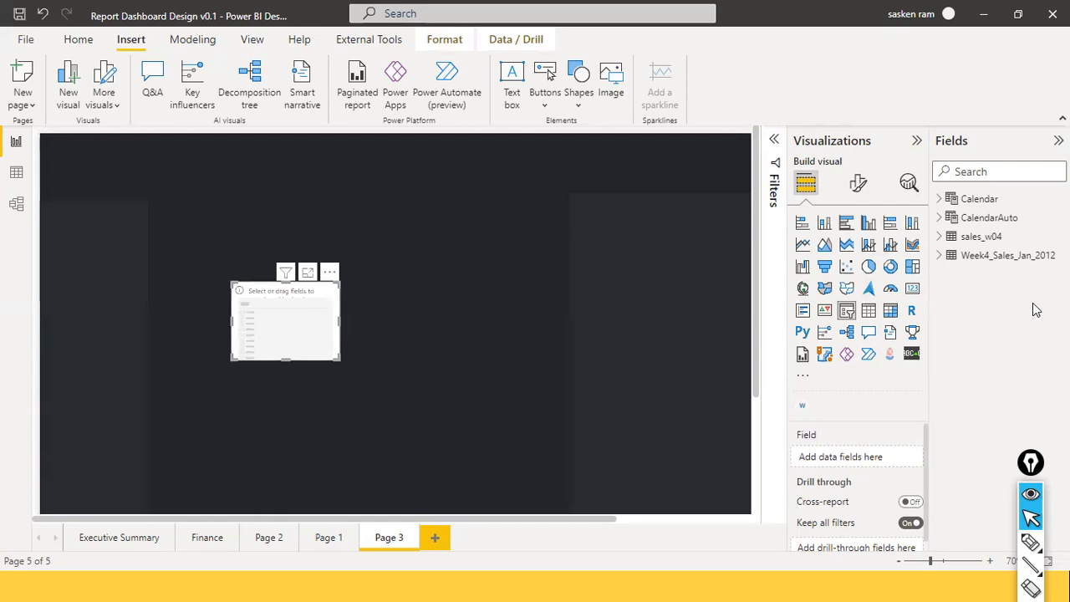
Step: Add the Year level of the Calendar table's Date Hierarchy to the empty slicer
click(939, 201)
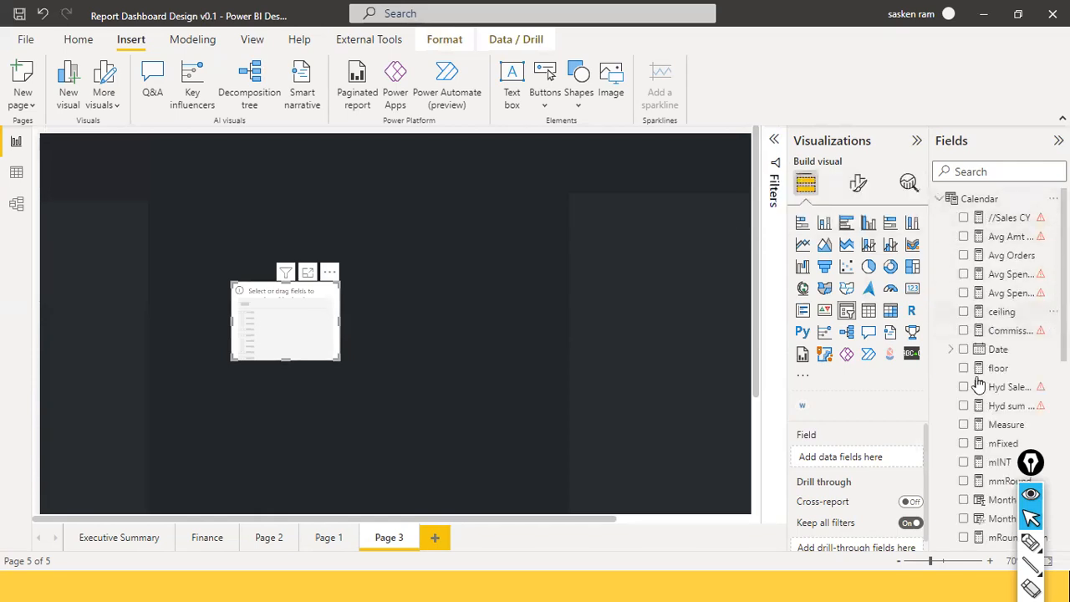
click(950, 349)
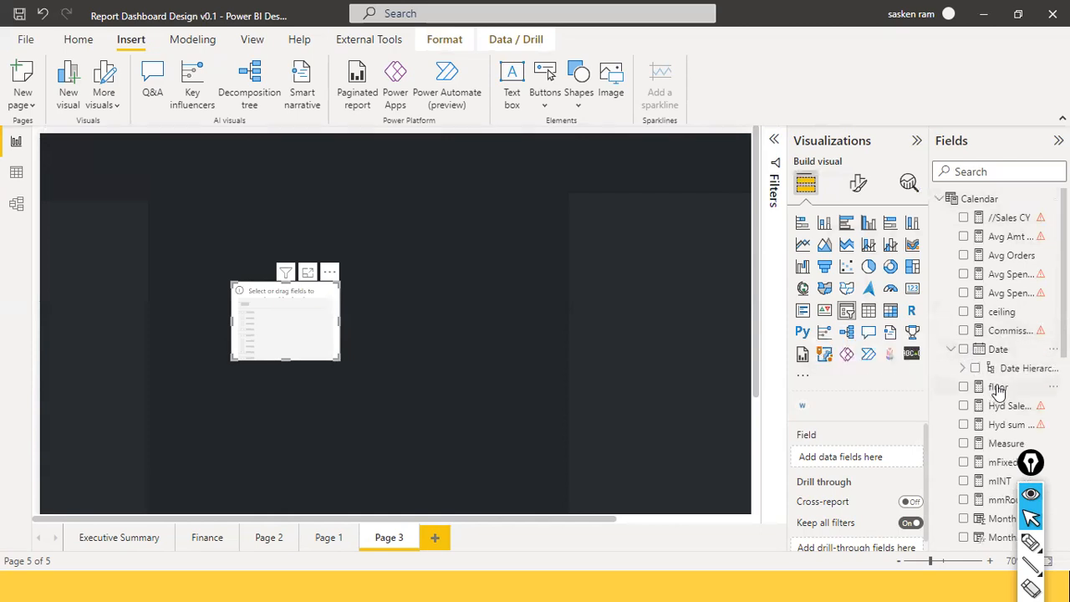
click(962, 368)
scroll(1012, 341, down, 1)
drag(1019, 334, 295, 310)
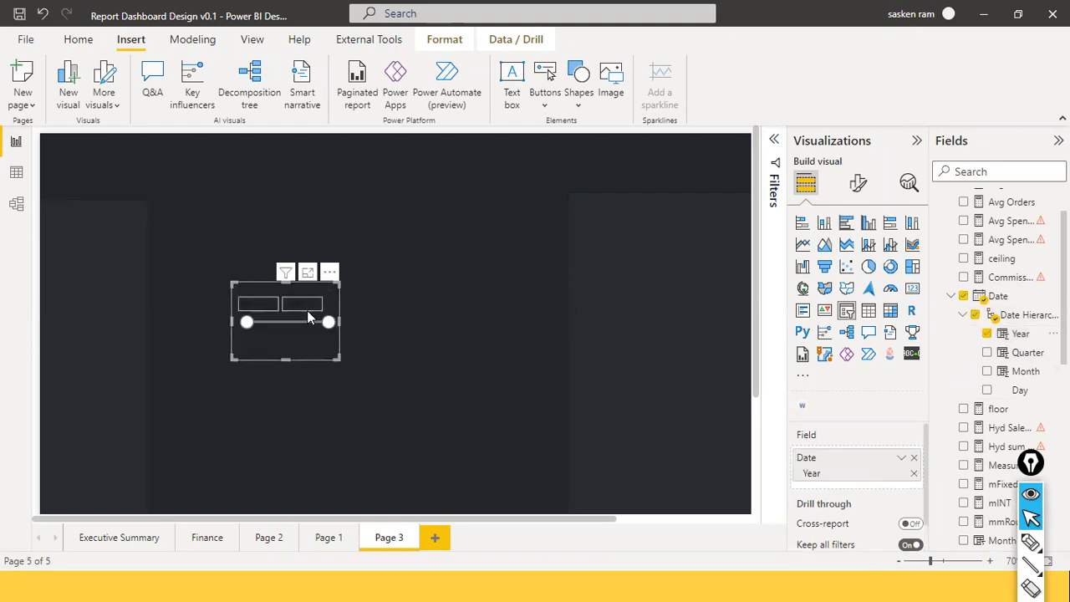
Step: Turn the Year slicer into a compact dropdown and place it near the top of the narrow side panel
click(332, 295)
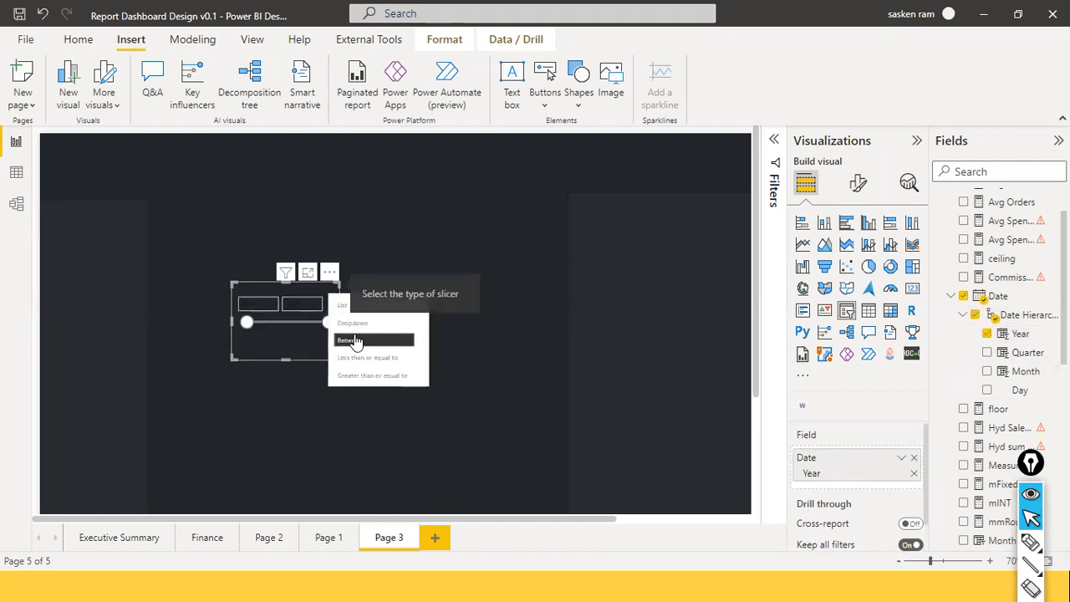
click(394, 334)
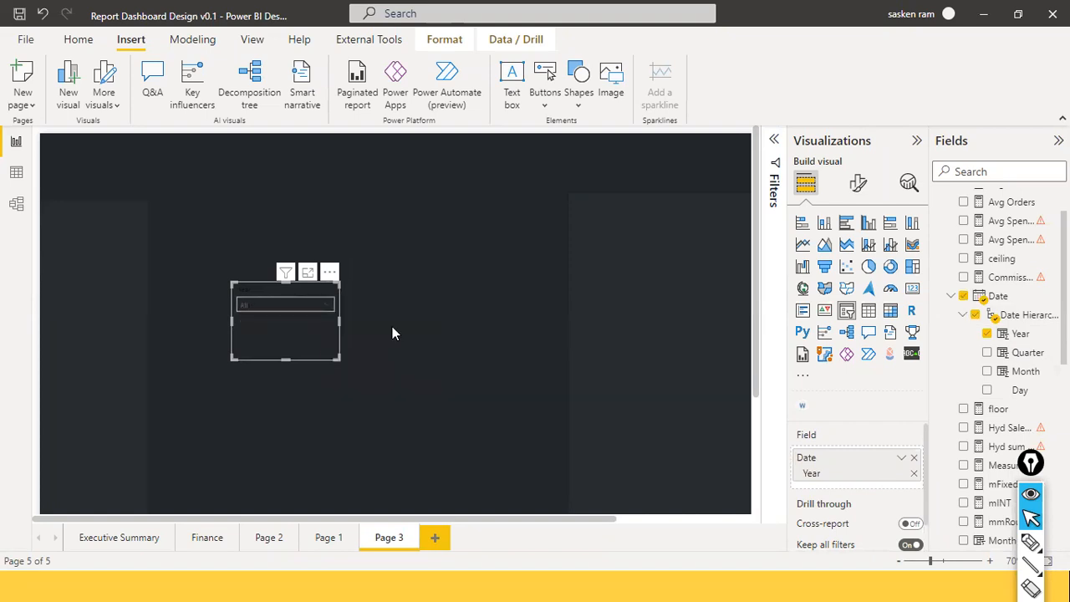
drag(284, 357, 300, 324)
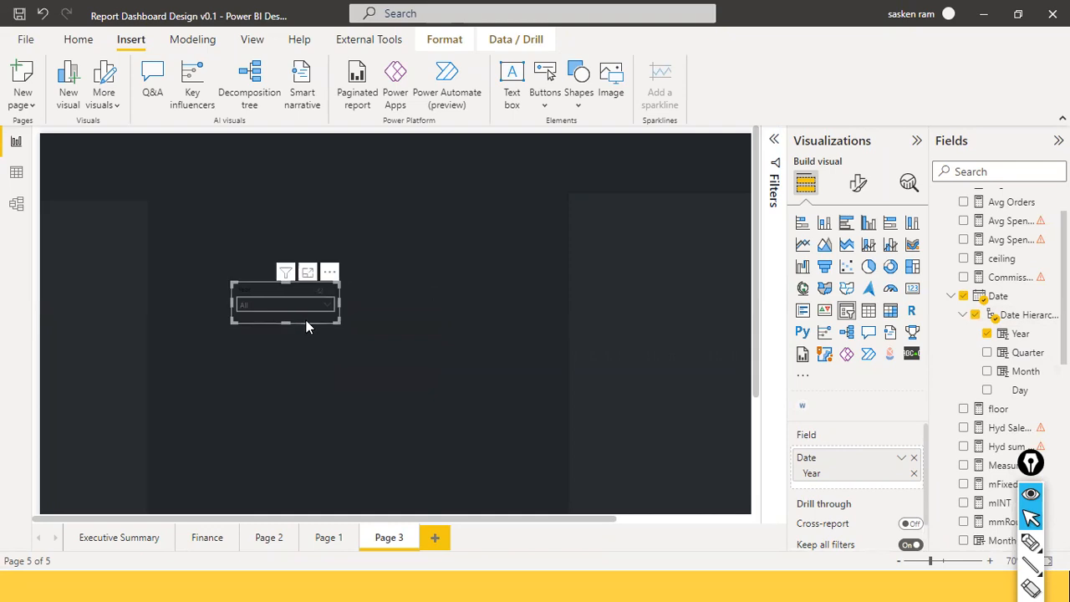
drag(234, 303, 103, 256)
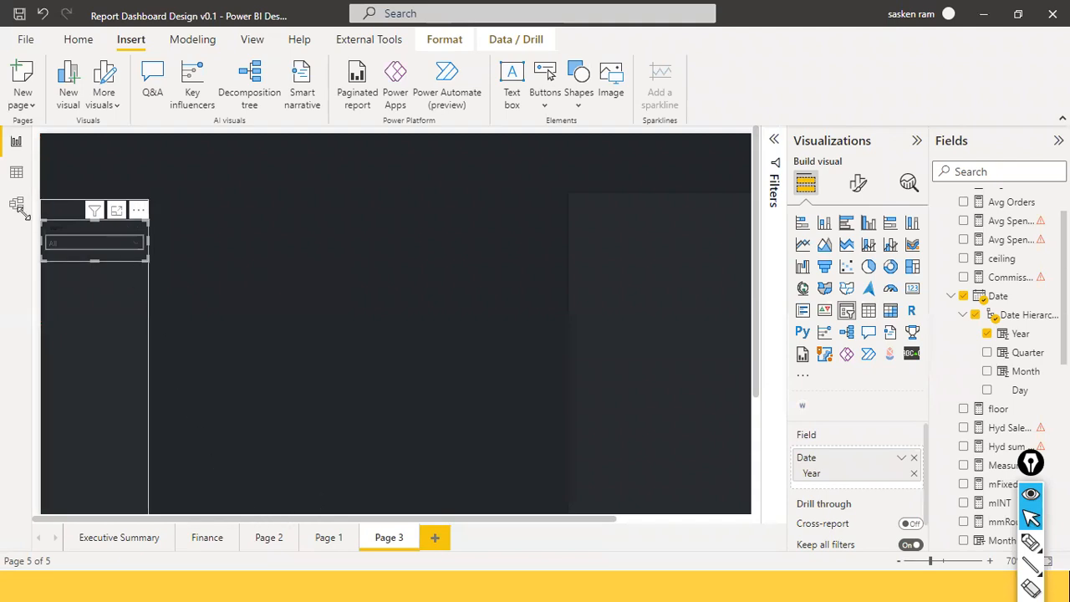
Step: Enable the "Select all" option for the Year slicer and turn off multi-select with CTRL
click(859, 184)
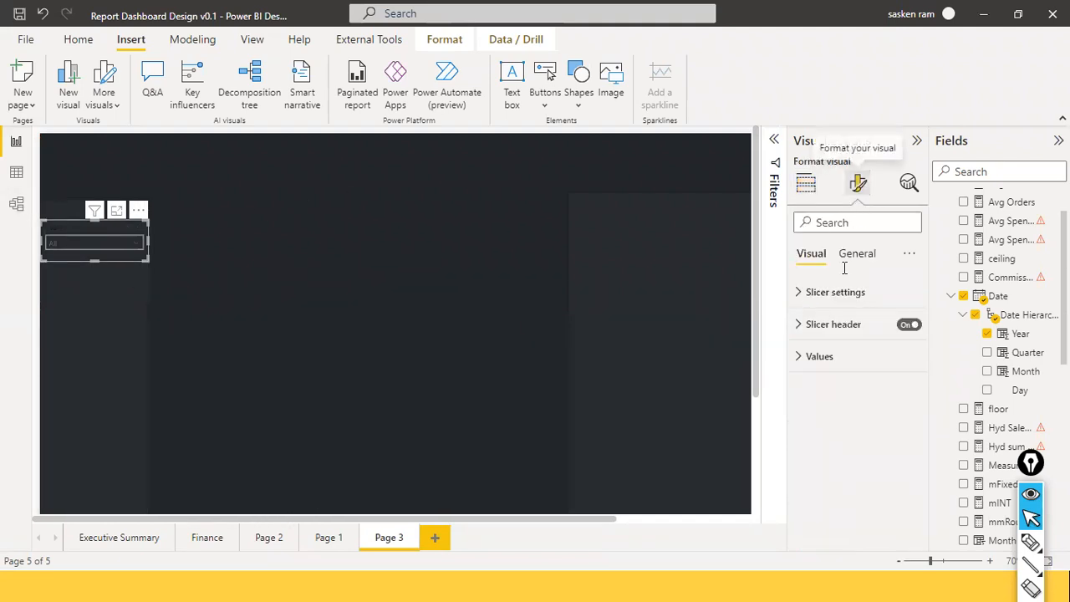
click(802, 294)
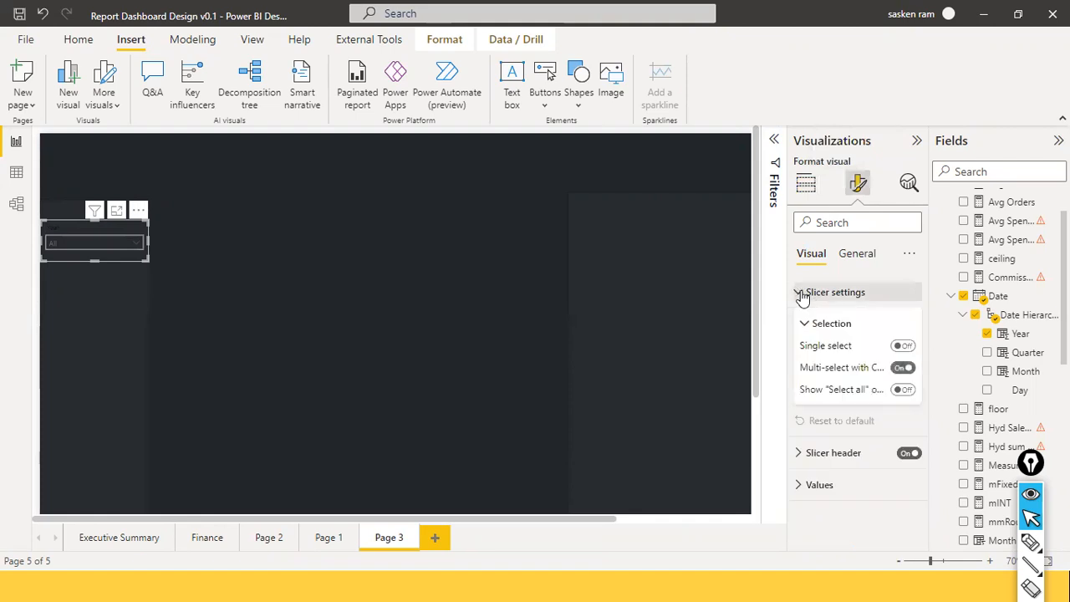
click(906, 390)
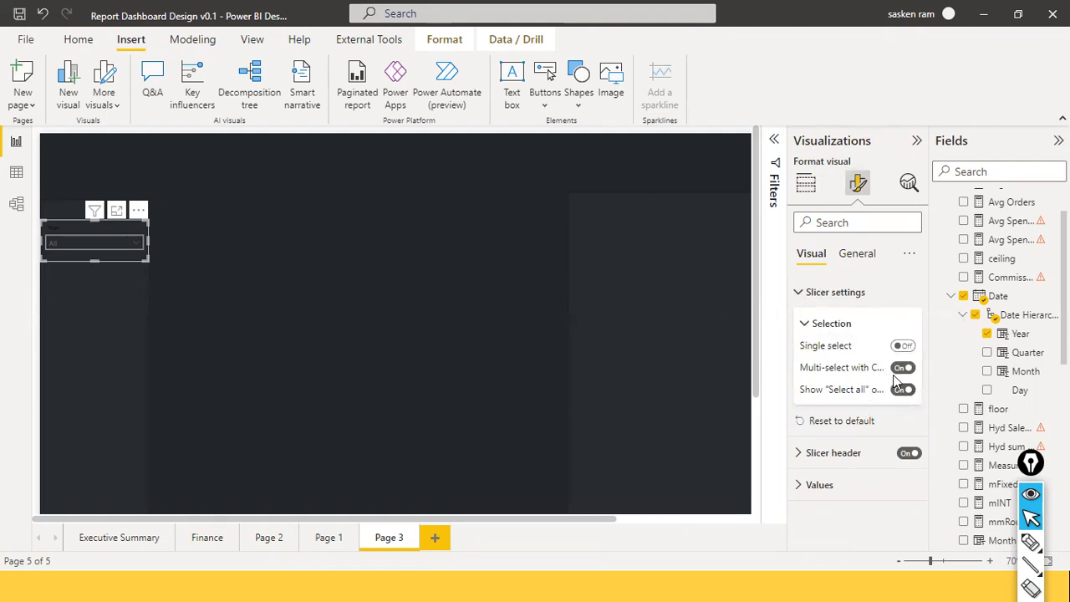
click(900, 372)
Step: Test multiple selection by choosing 2011 and 2013 in the Year slicer
click(136, 241)
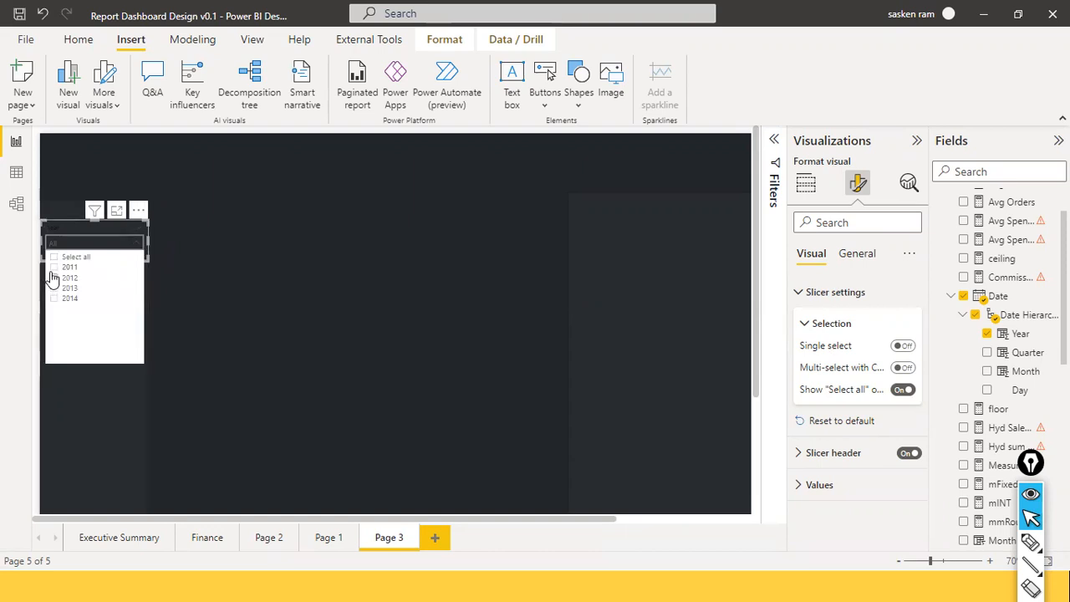
click(54, 268)
click(54, 288)
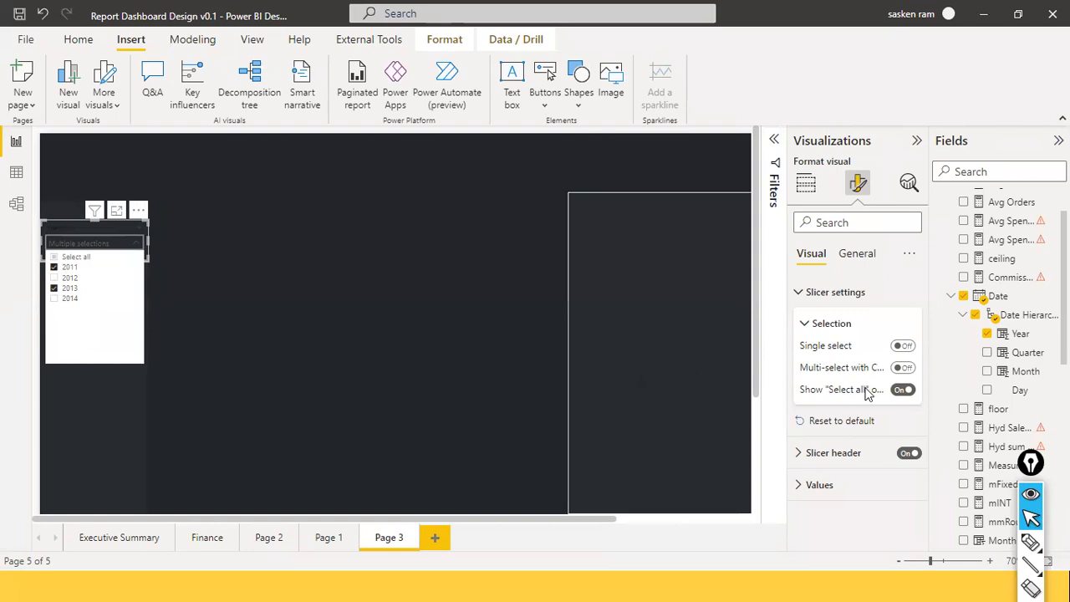
Step: Try the Year slicer's selections with CTRL multi-select on, clear the chosen years, and turn the option off again
click(905, 368)
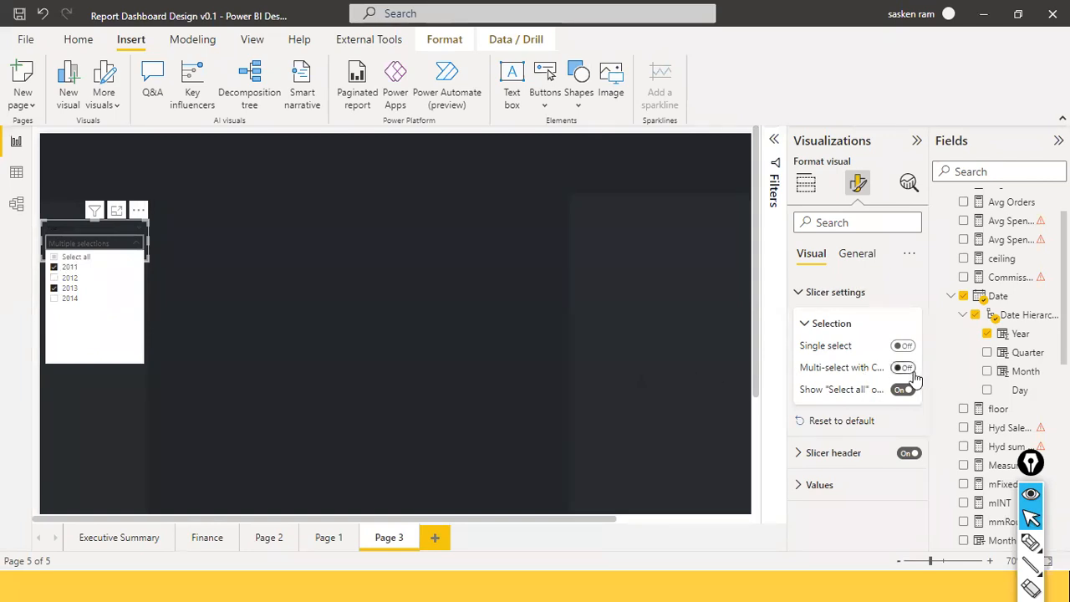
click(136, 243)
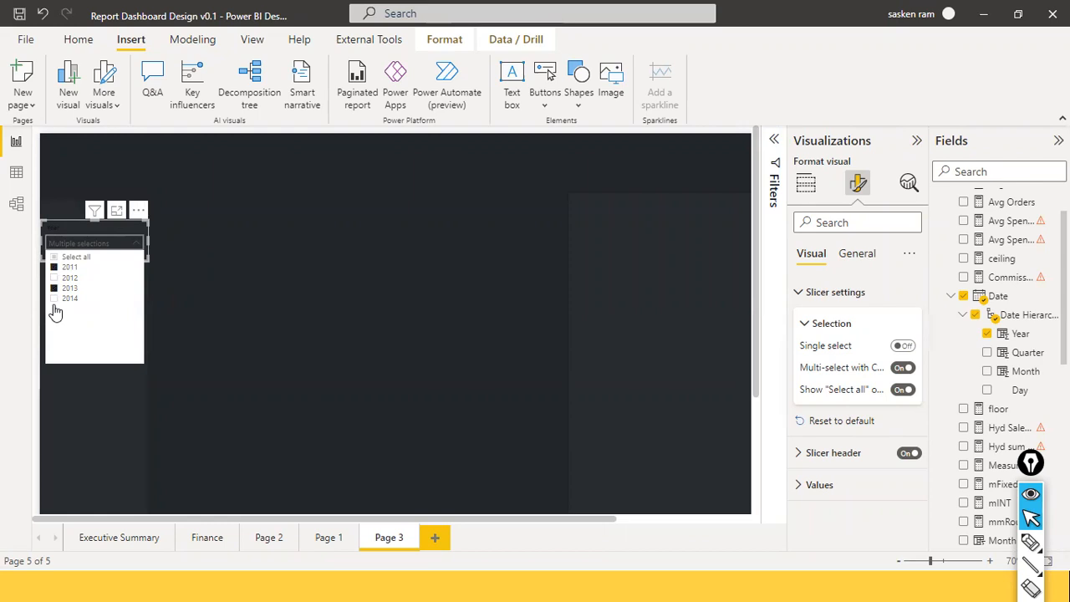
click(54, 299)
click(56, 279)
click(57, 301)
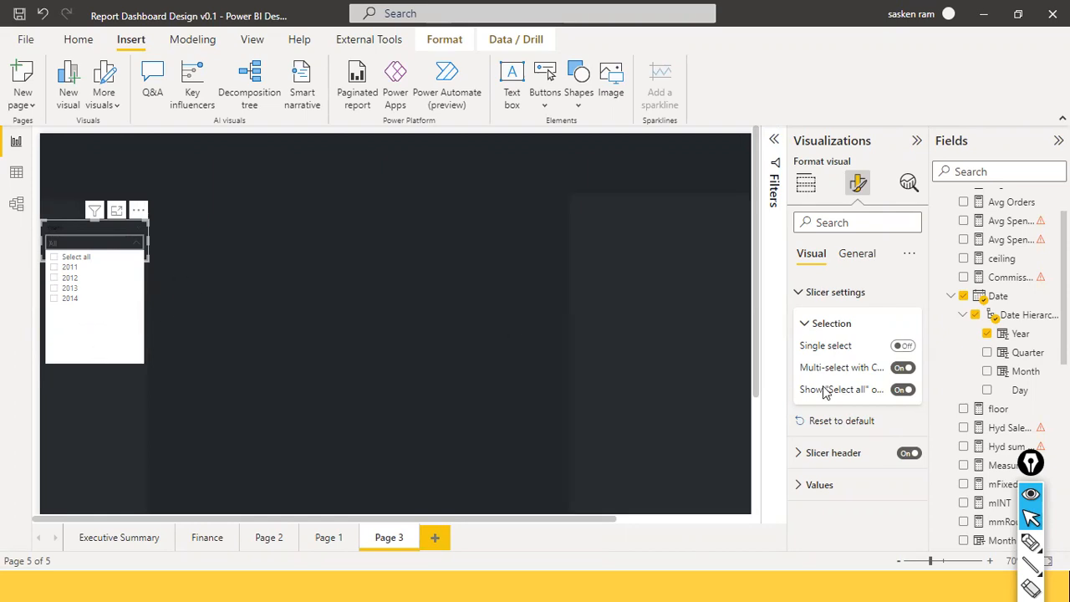
click(900, 371)
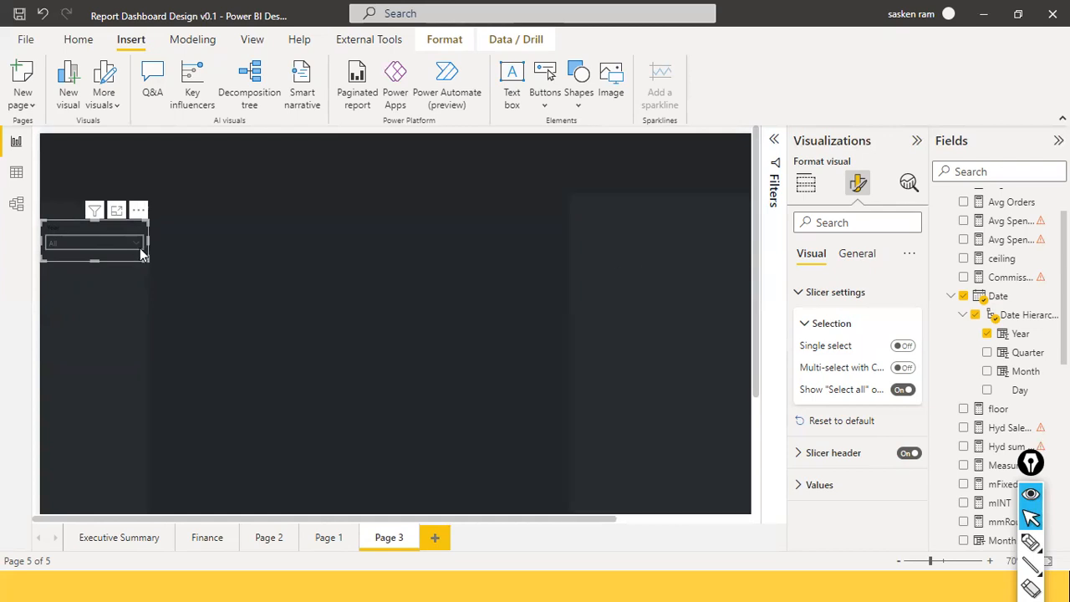
Step: Find the title settings of the Year slicer and set its slicer header text to "Calendar Year"
click(861, 225)
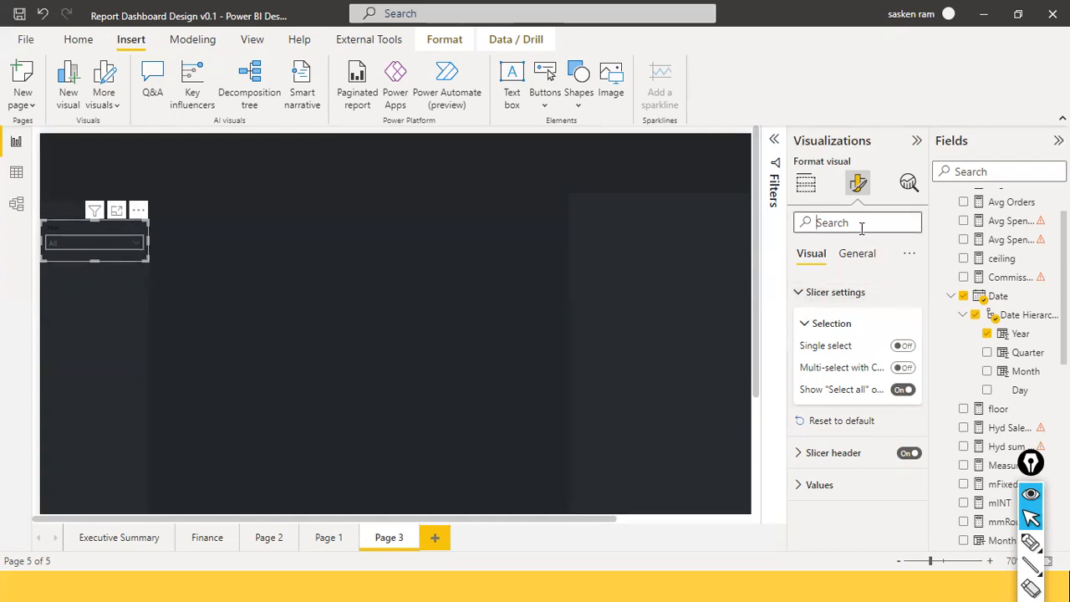
text(TITL)
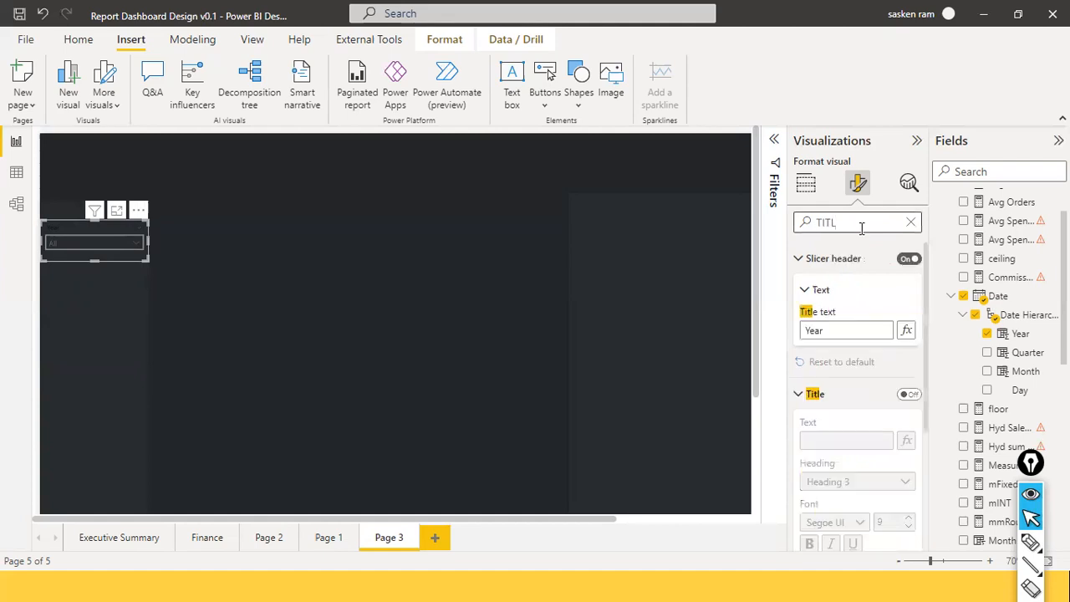
click(850, 327)
text(cA)
key(ctrl+z)
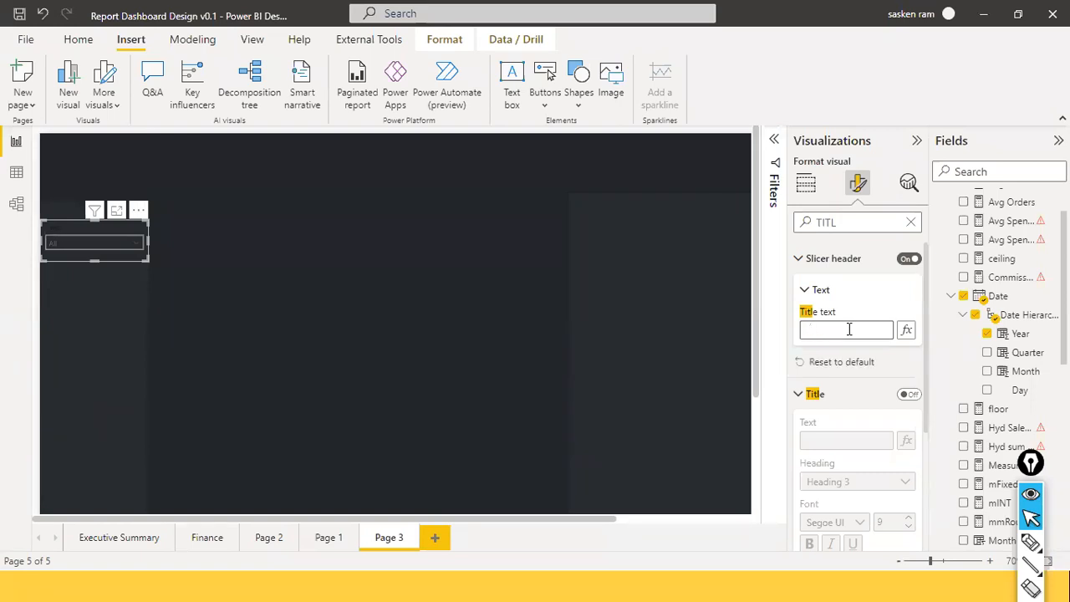
key(BackSpace)
key(BackSpace)
text(Calendar Year)
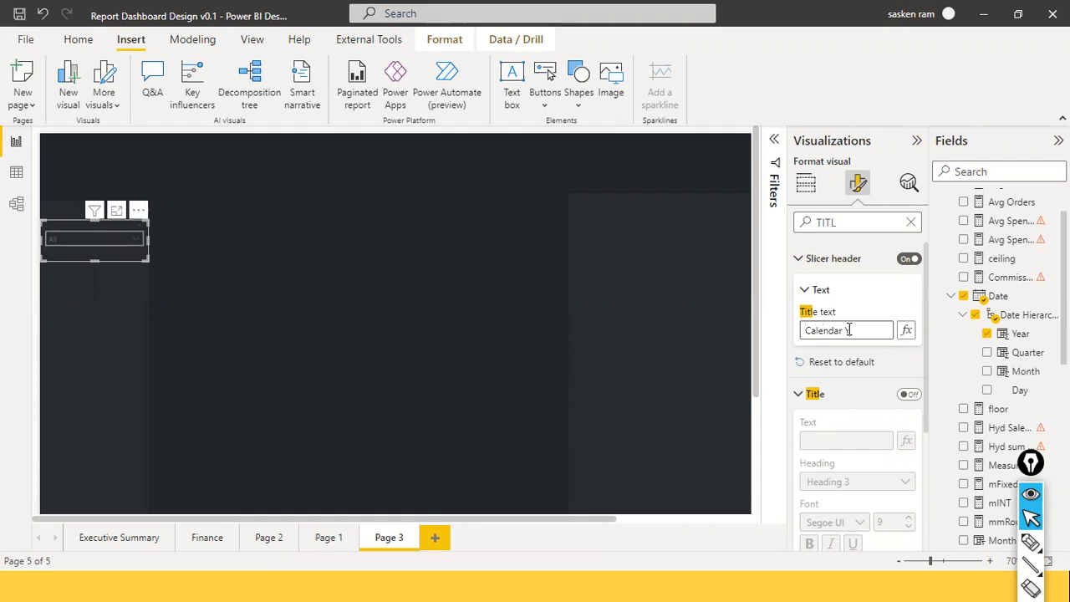
Step: Enable the slicer's title and move the text "Calendar Year" from the slicer header to the title
click(915, 397)
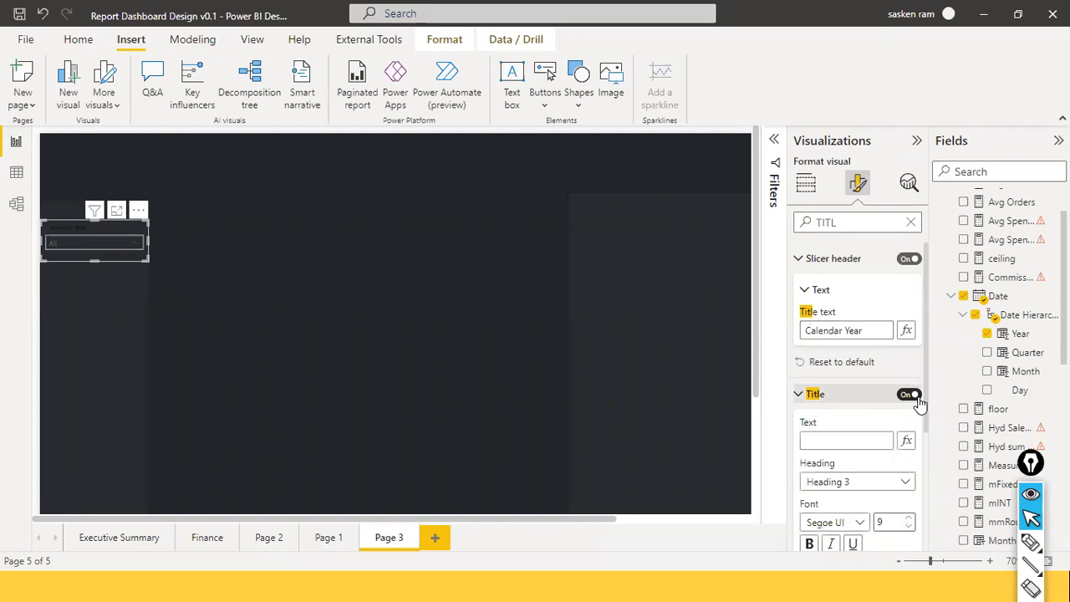
triple_click(876, 333)
key(ctrl+c)
key(BackSpace)
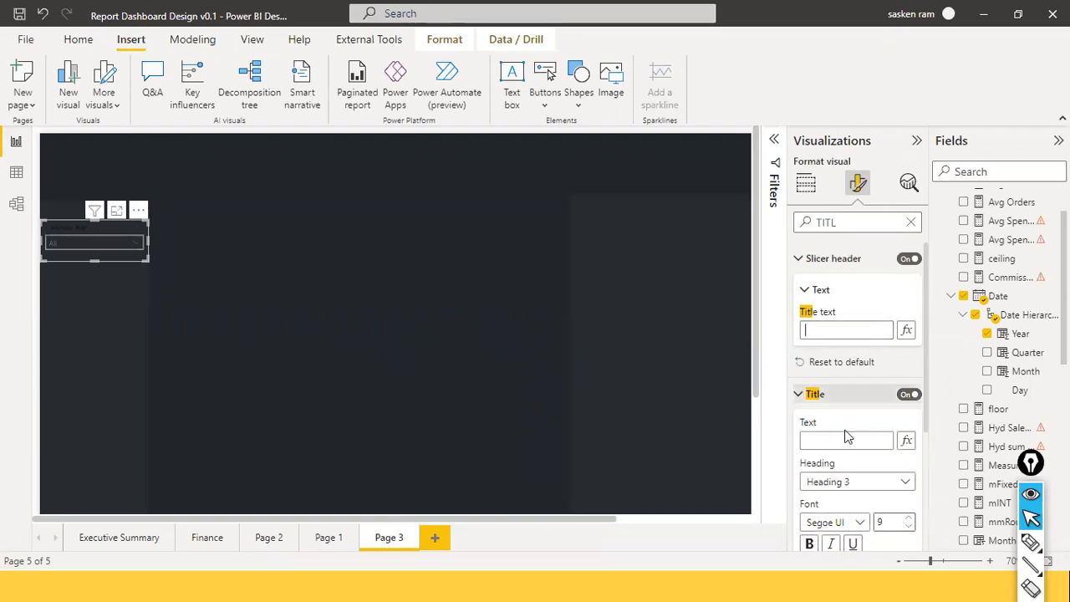
click(836, 443)
key(ctrl+v)
Step: Set the text color of the slicer's "Calendar Year" title to White
scroll(862, 420, down, 3)
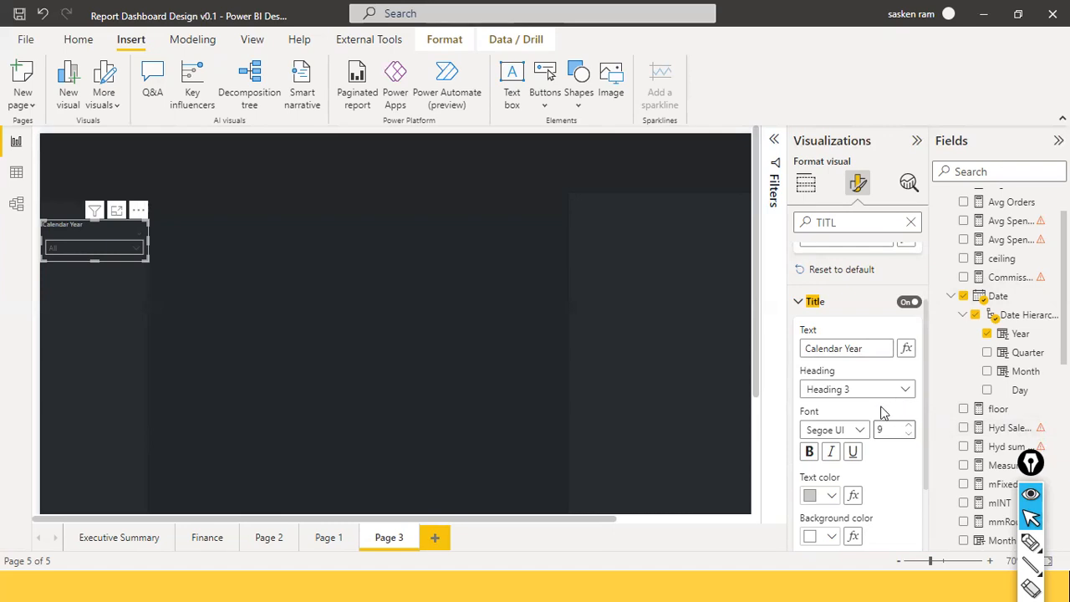
click(832, 496)
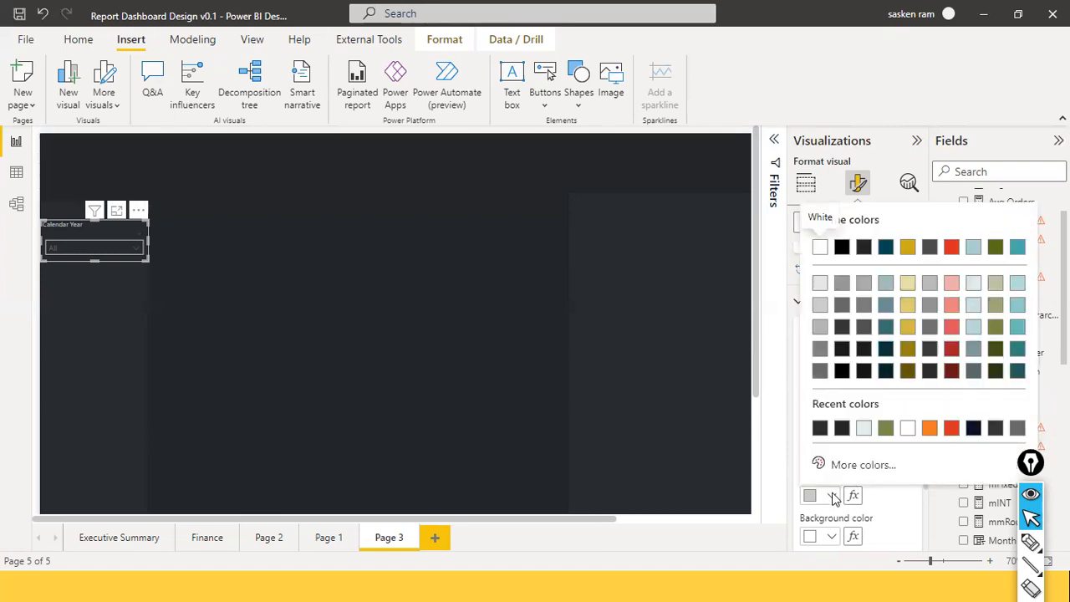
click(814, 246)
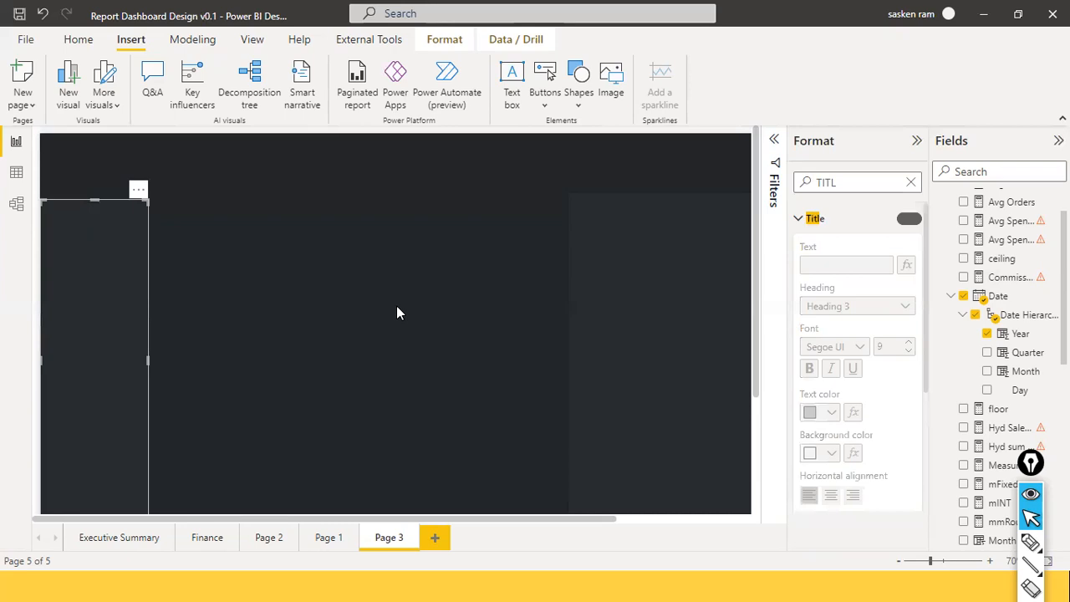
click(235, 245)
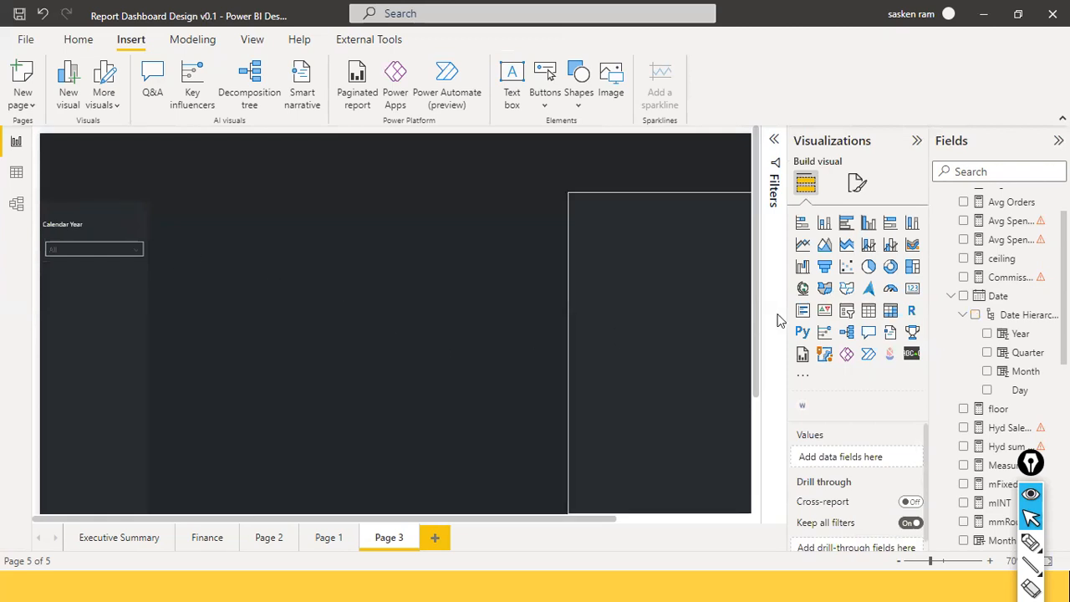
Step: Duplicate the Calendar Year slicer twice and stack the copies at even spacing below the original in the narrow side panel
click(102, 236)
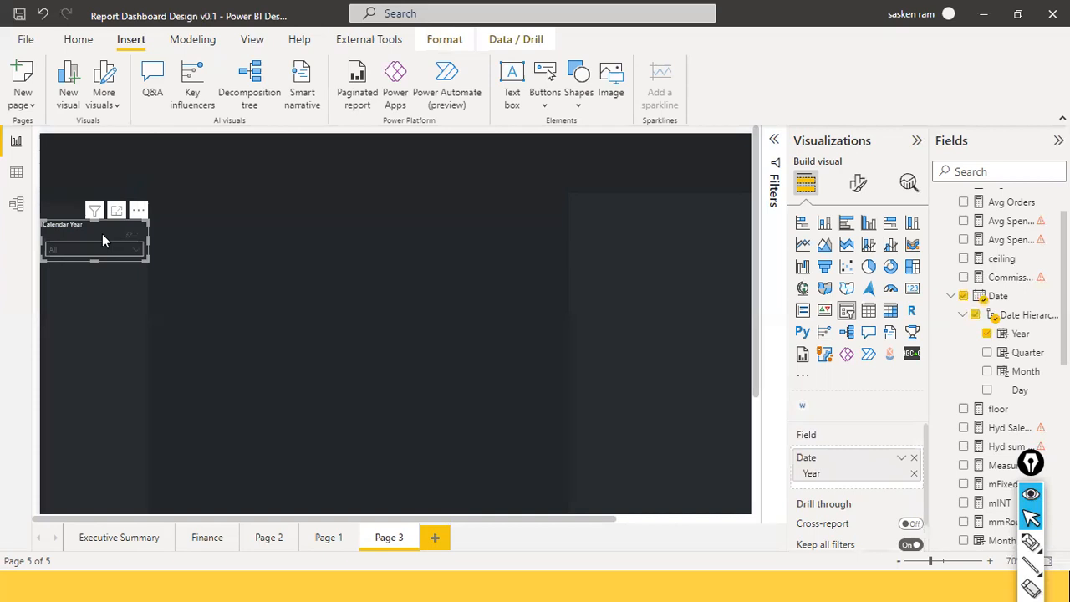
key(ctrl+c)
key(ctrl+v)
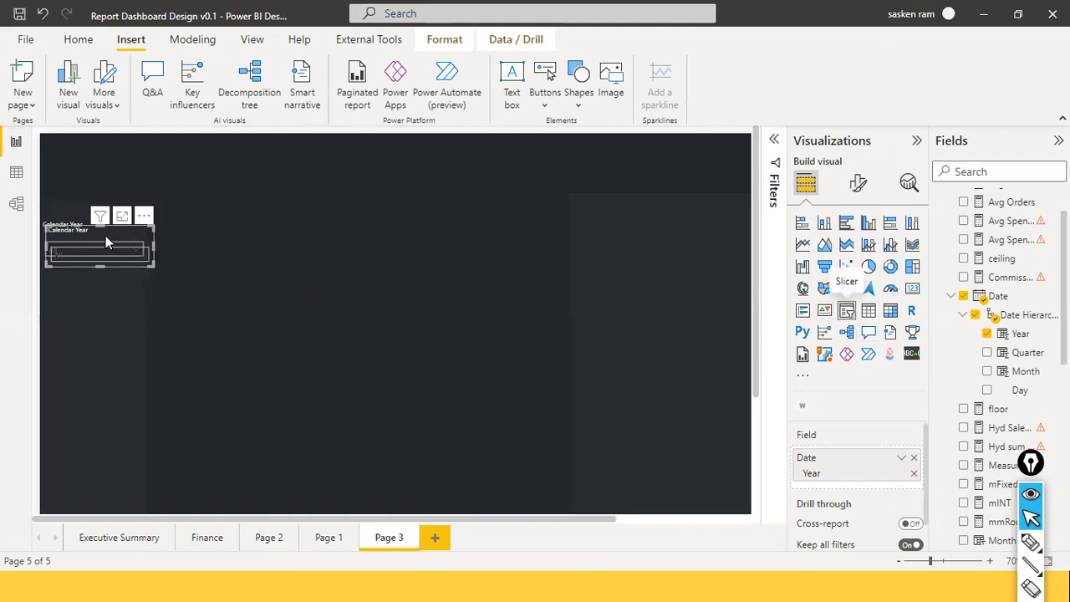
drag(105, 241, 96, 288)
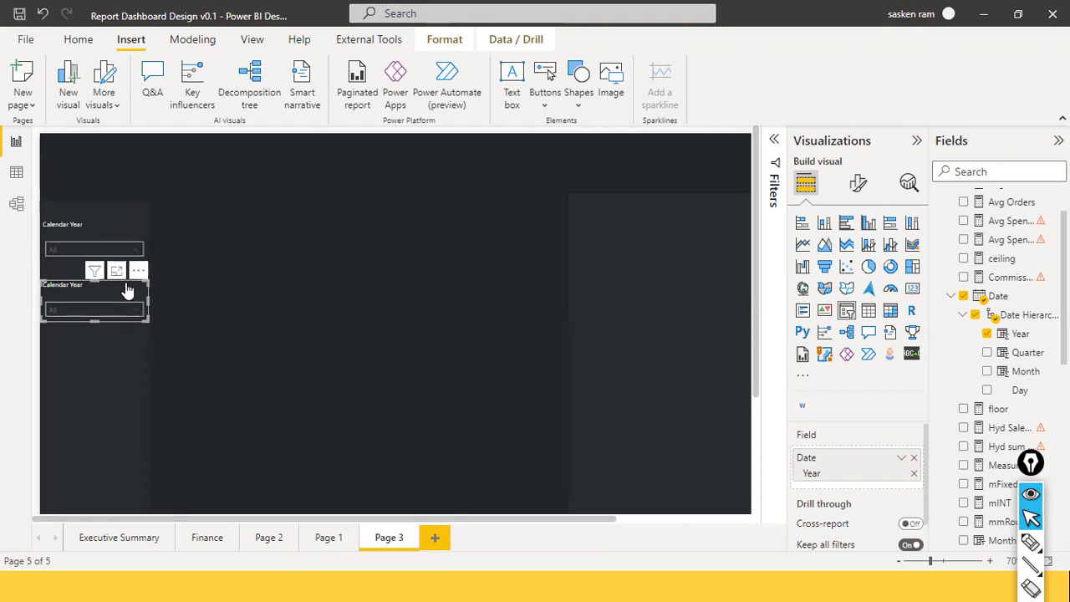
drag(127, 287, 118, 342)
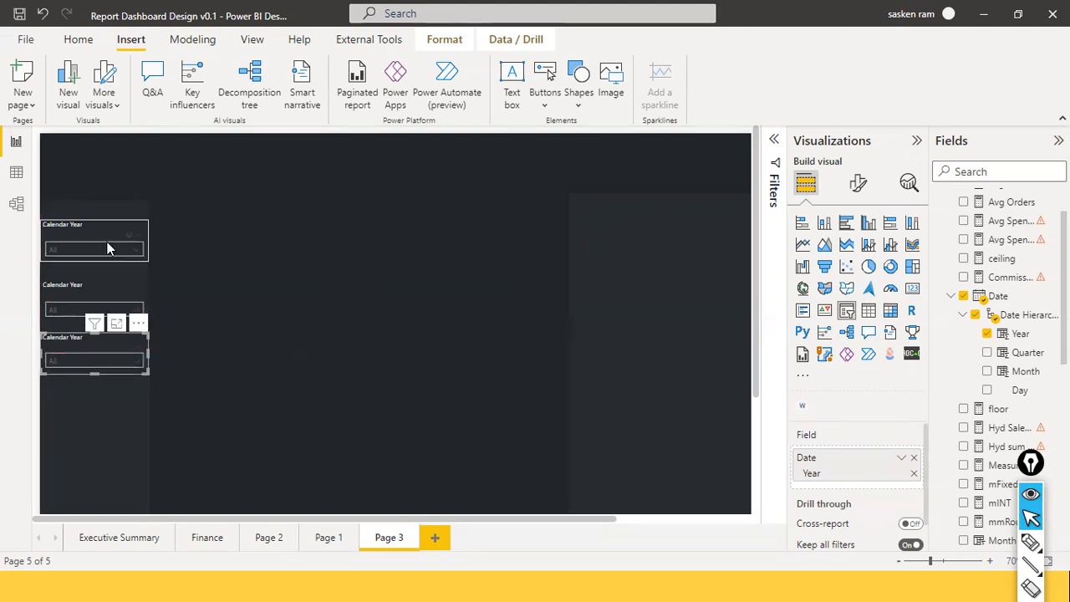
drag(97, 345, 97, 360)
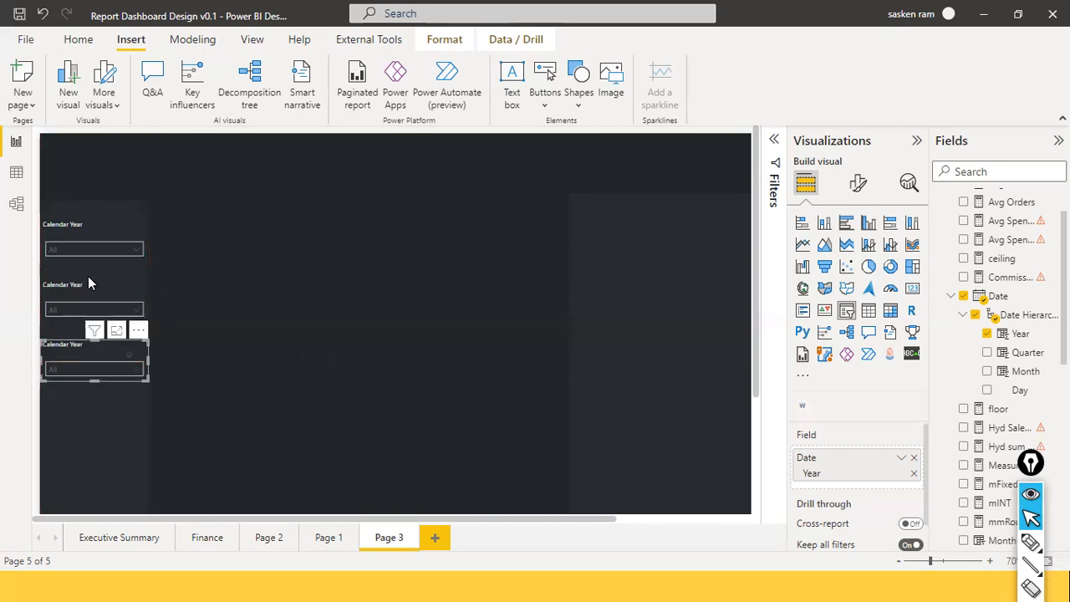
Step: Change the title text of the middle Calendar Year slicer to "Quarter"
click(87, 281)
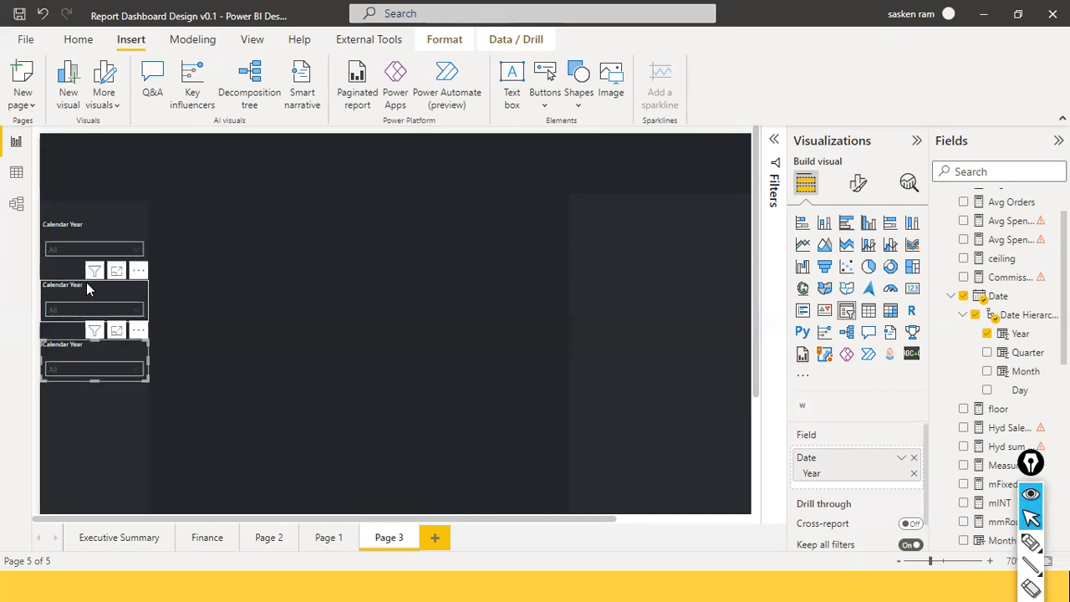
click(857, 183)
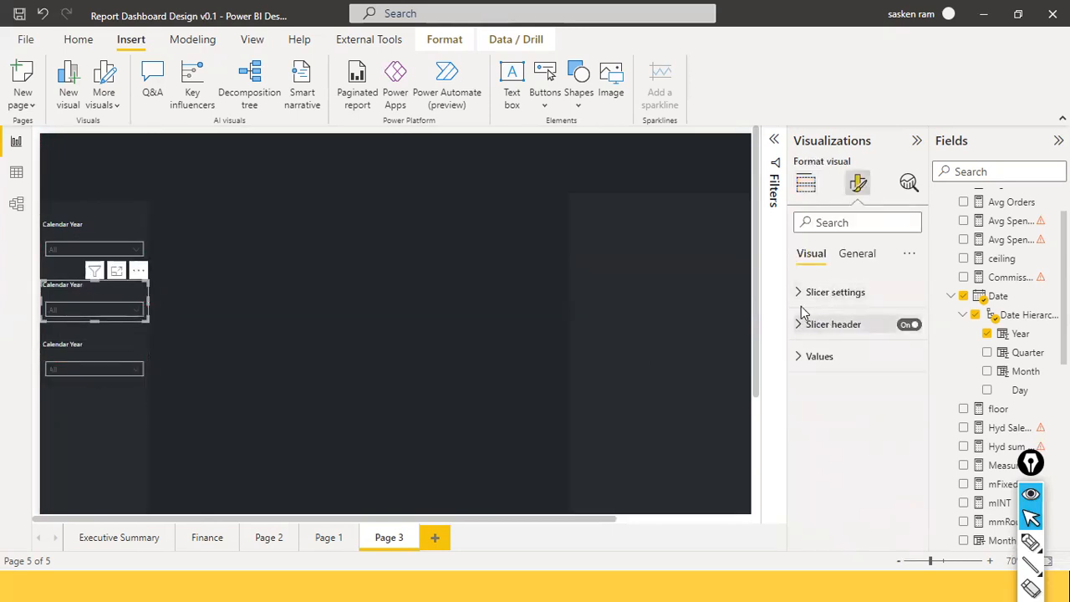
click(804, 294)
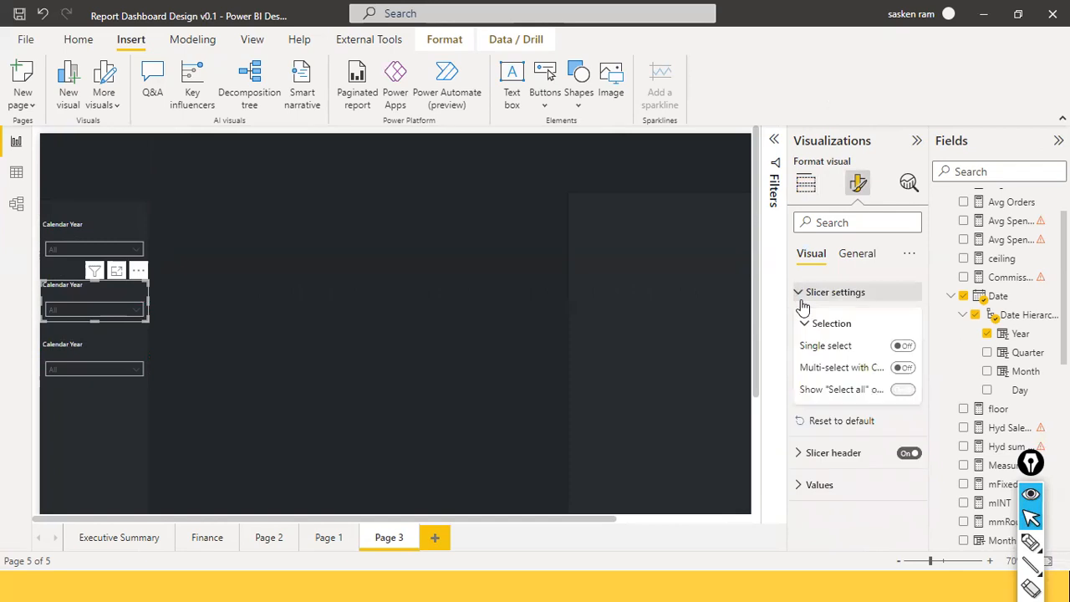
click(845, 256)
text(title)
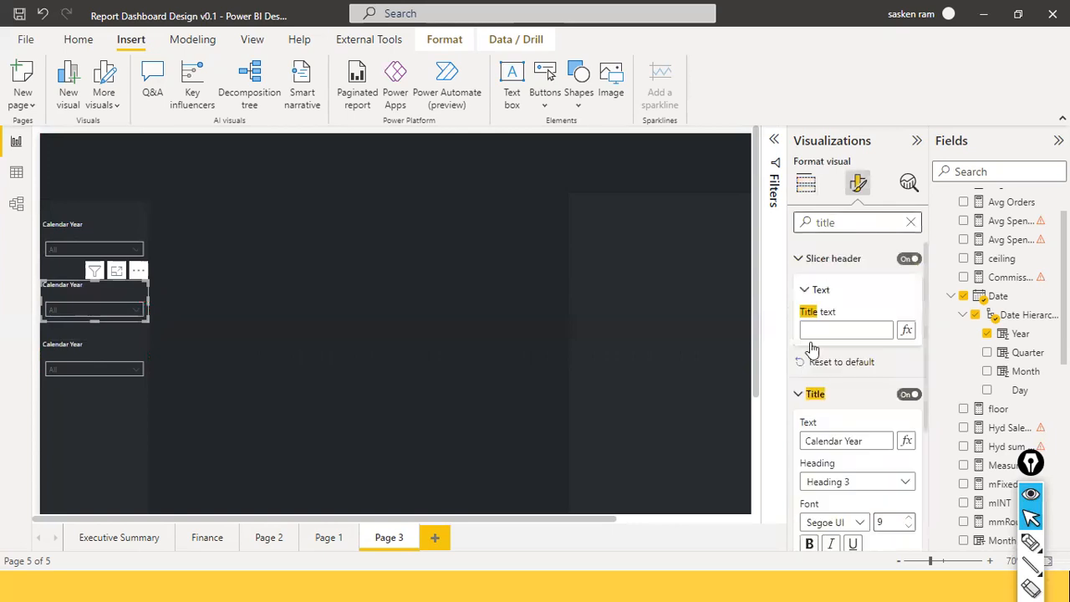
drag(860, 440, 699, 424)
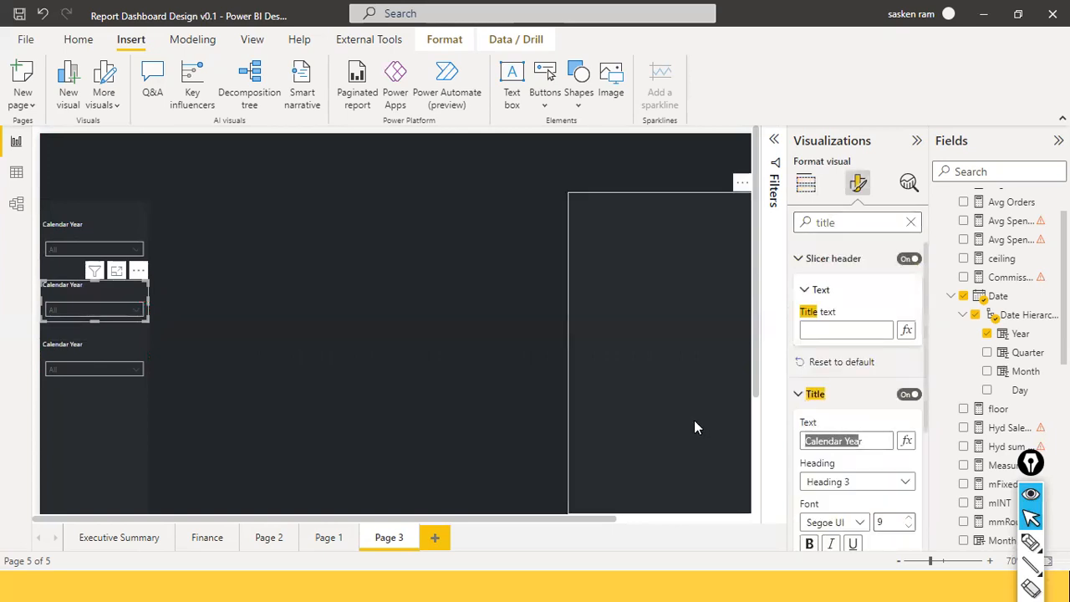
key(BackSpace)
text(Quarter)
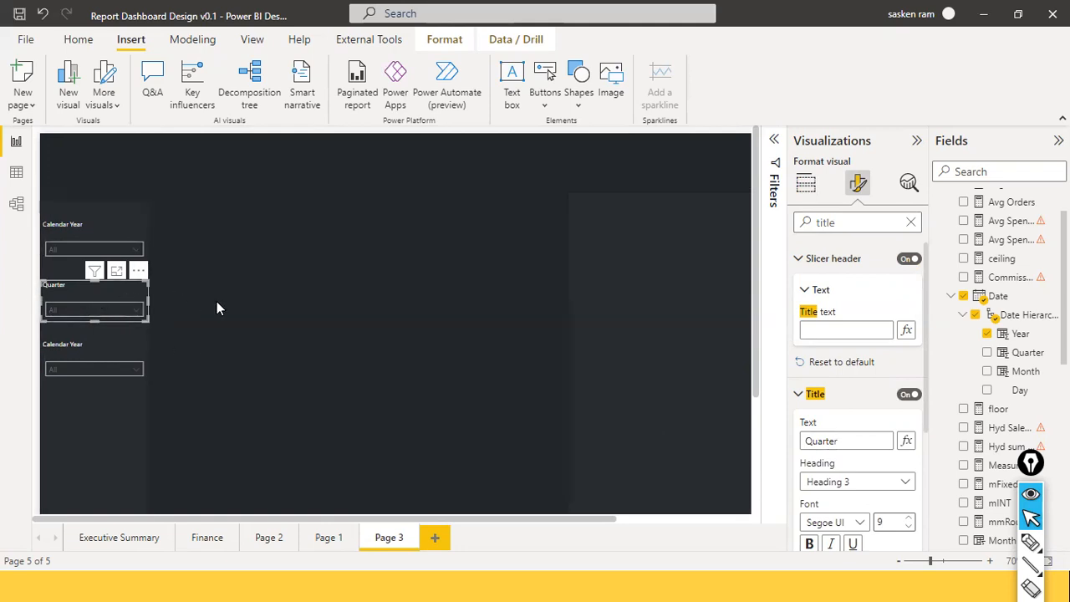
Step: Replace the Quarter slicer's Year field with Quarter from the Date Hierarchy and check its dropdown list
click(147, 308)
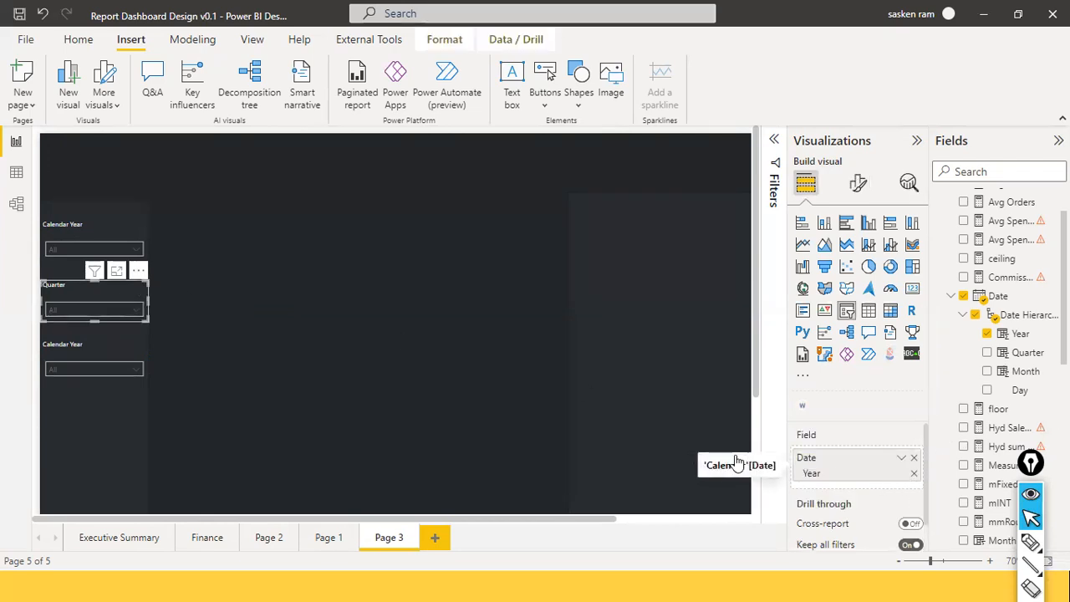
click(914, 458)
scroll(1027, 271, up, 1)
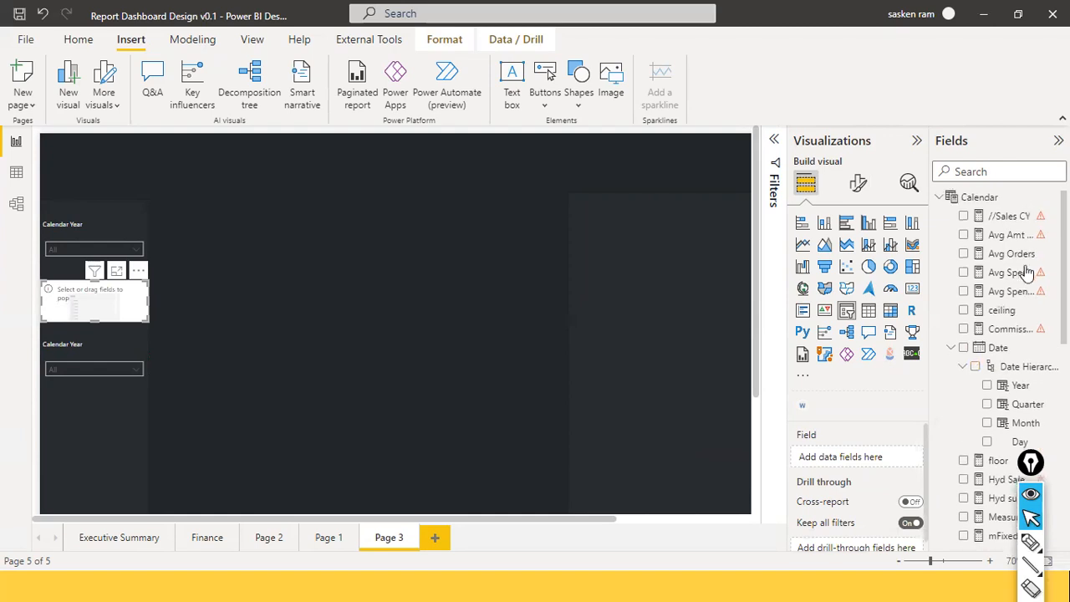
drag(1018, 415, 824, 465)
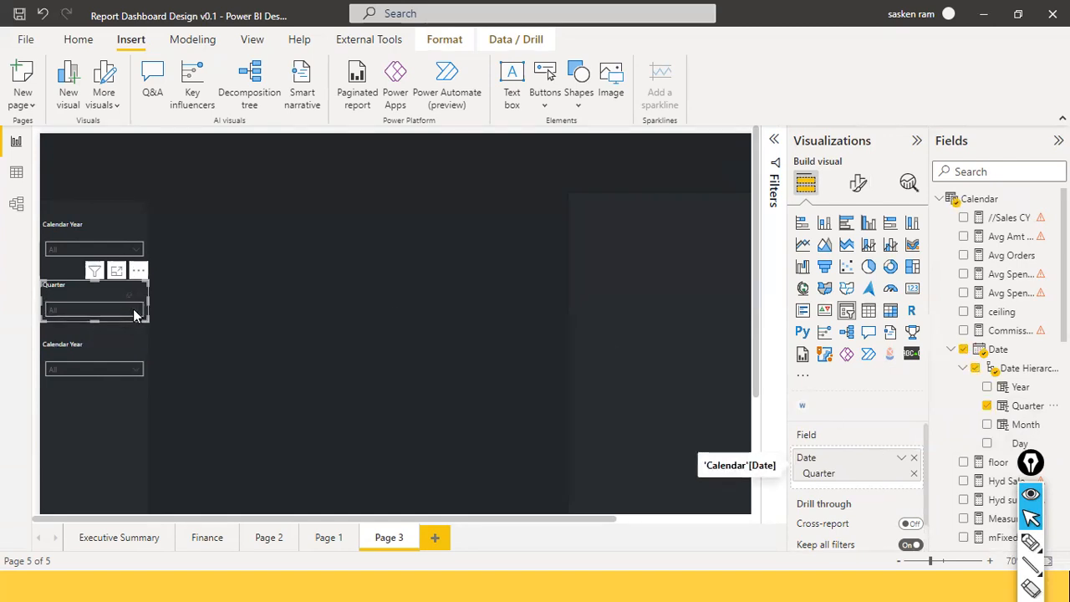
click(133, 308)
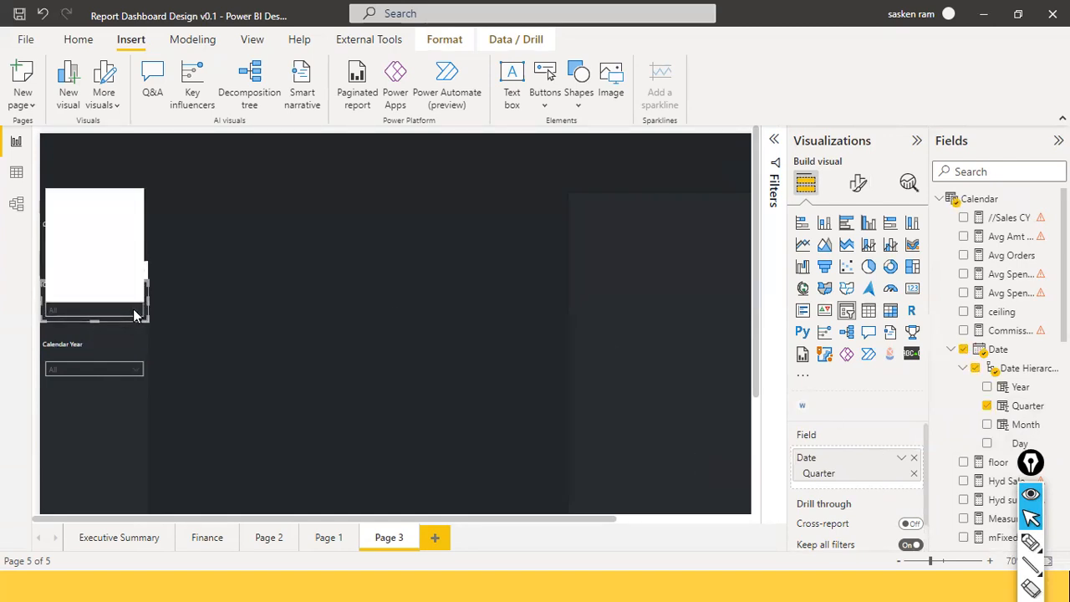
click(318, 372)
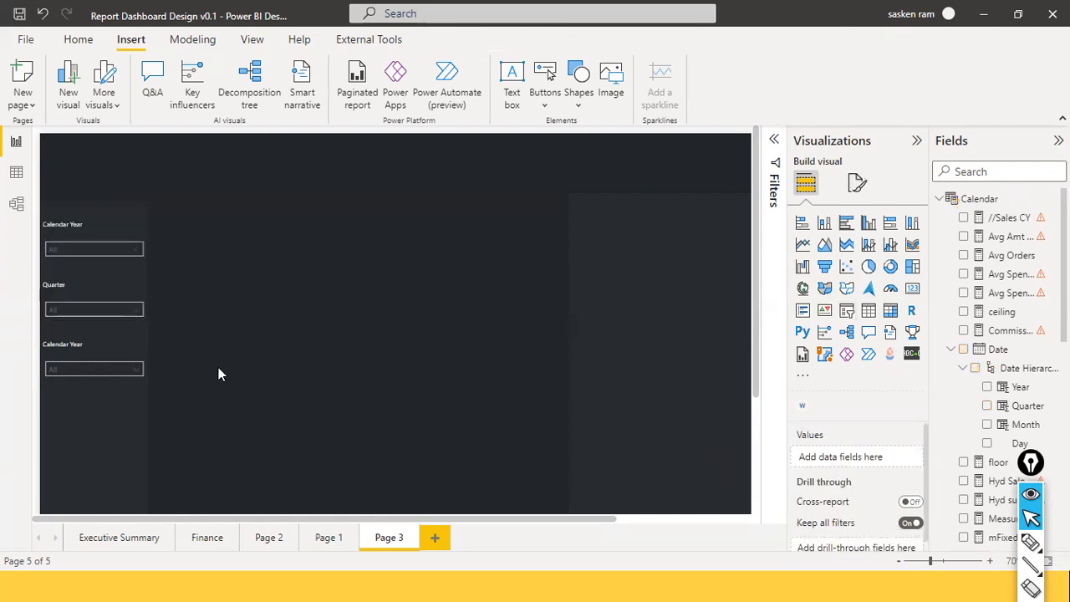
Step: Change the title text of the lowest Calendar Year slicer to "State"
click(95, 349)
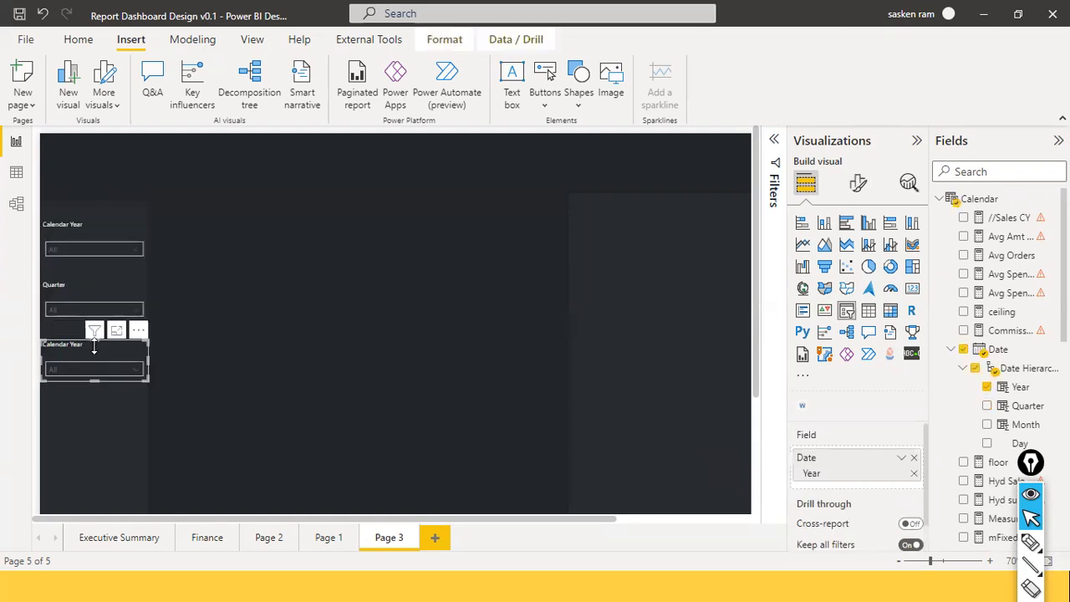
click(859, 185)
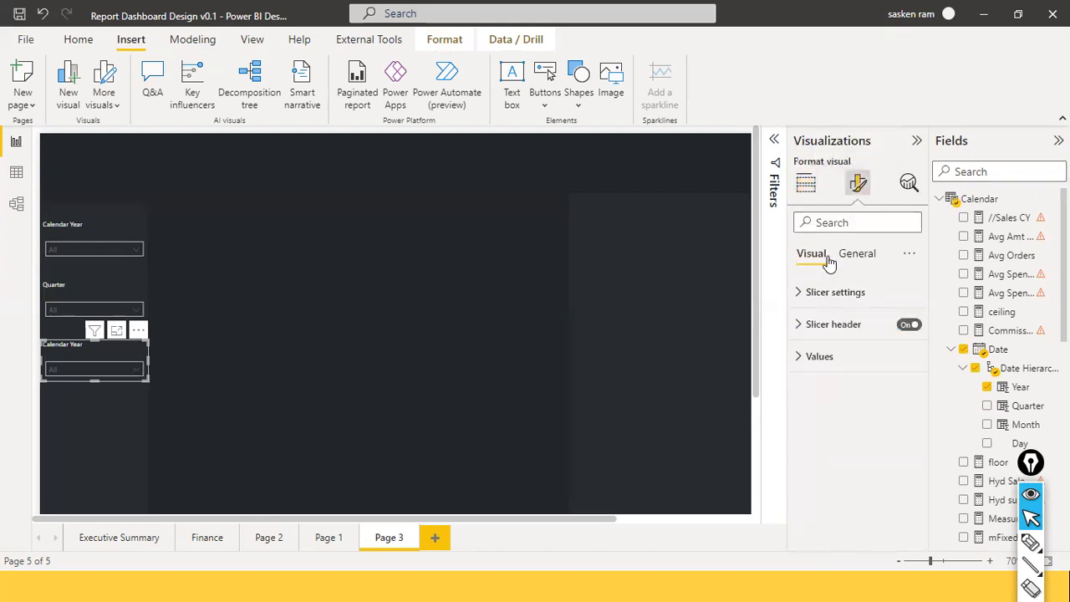
click(841, 223)
text(title)
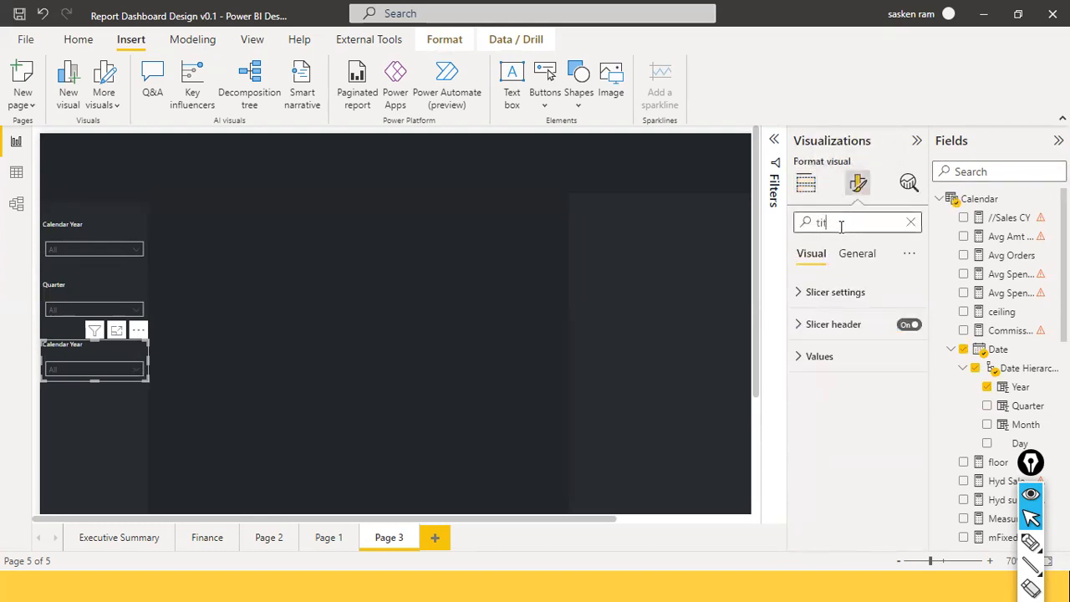
key(BackSpace)
key(BackSpace)
key(BackSpace)
key(BackSpace)
key(BackSpace)
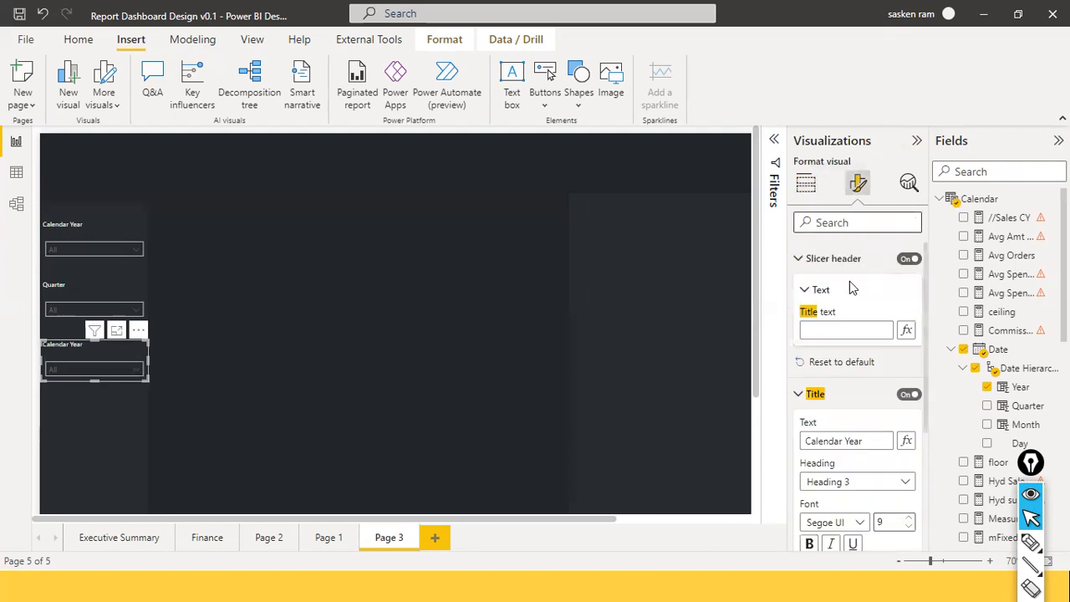
text(title)
drag(875, 441, 716, 434)
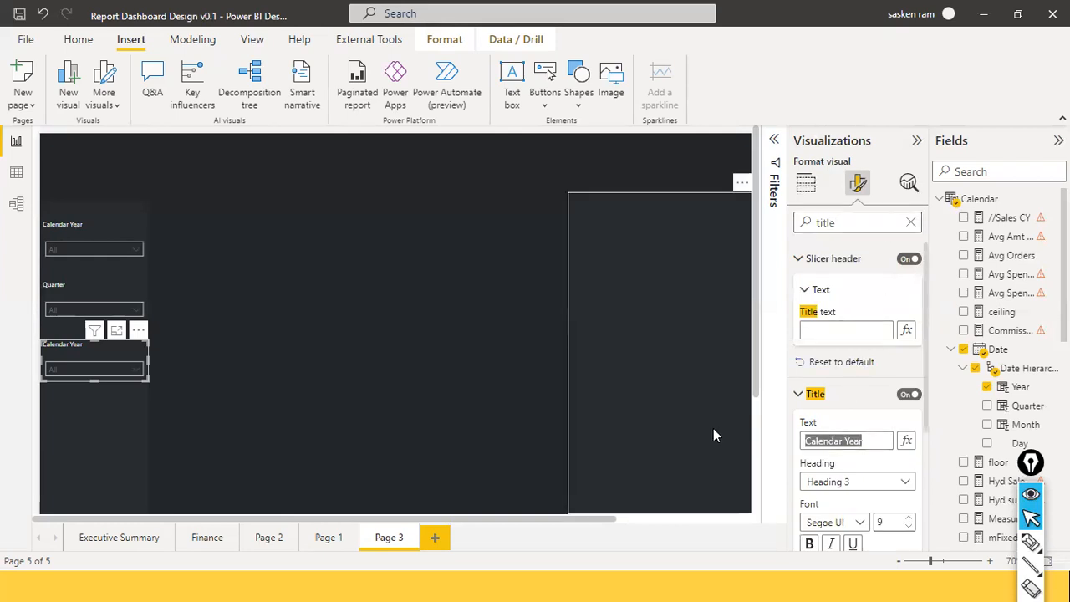
text(State)
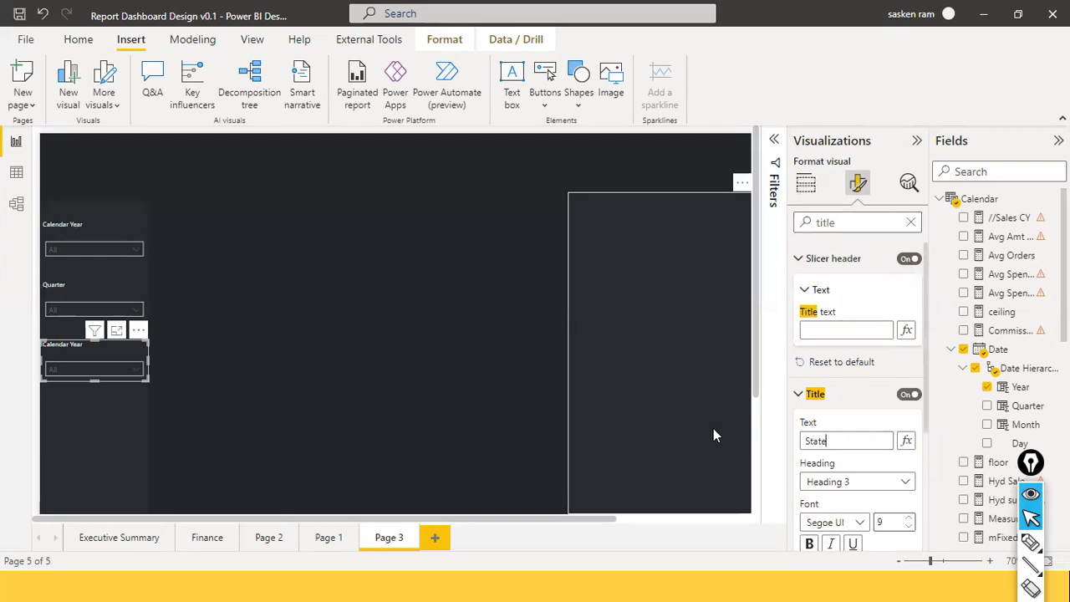
scroll(817, 468, down, 3)
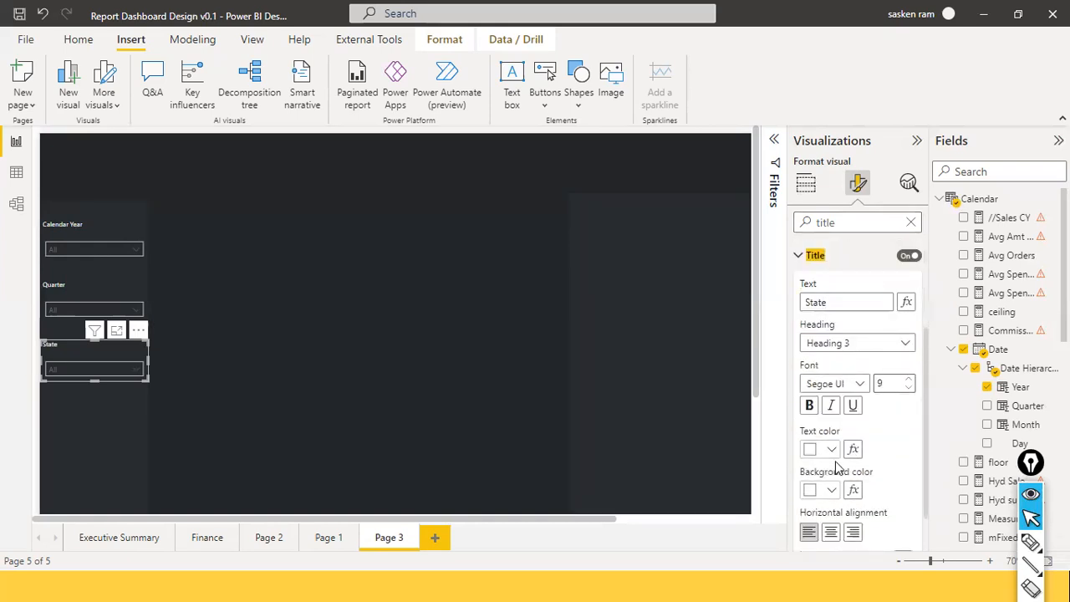
click(668, 381)
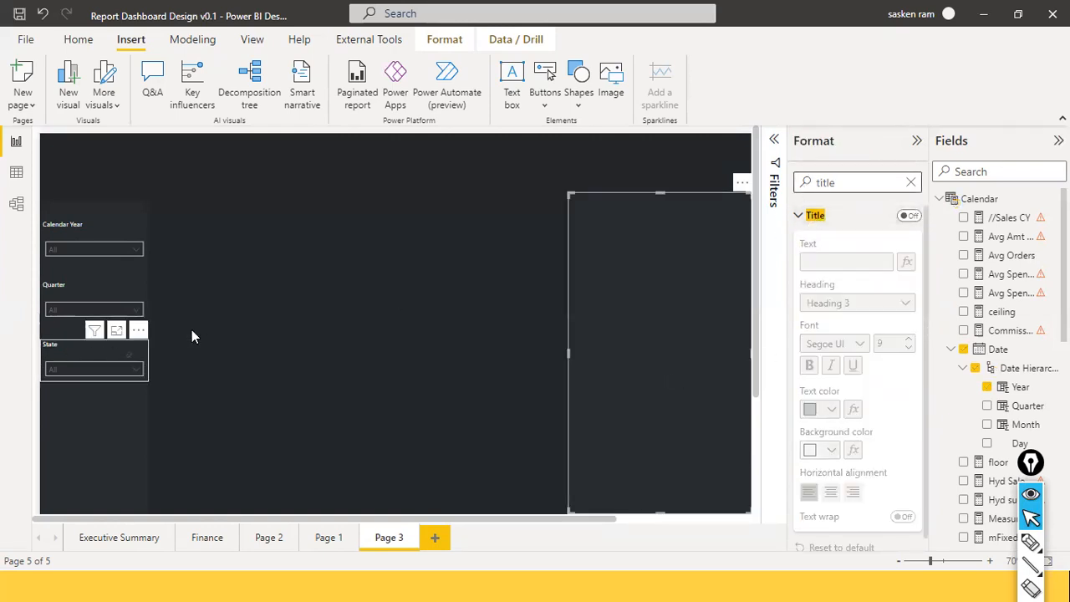
Step: Replace the State slicer's Year field with State from the sales_w04 table and check its dropdown list
click(109, 359)
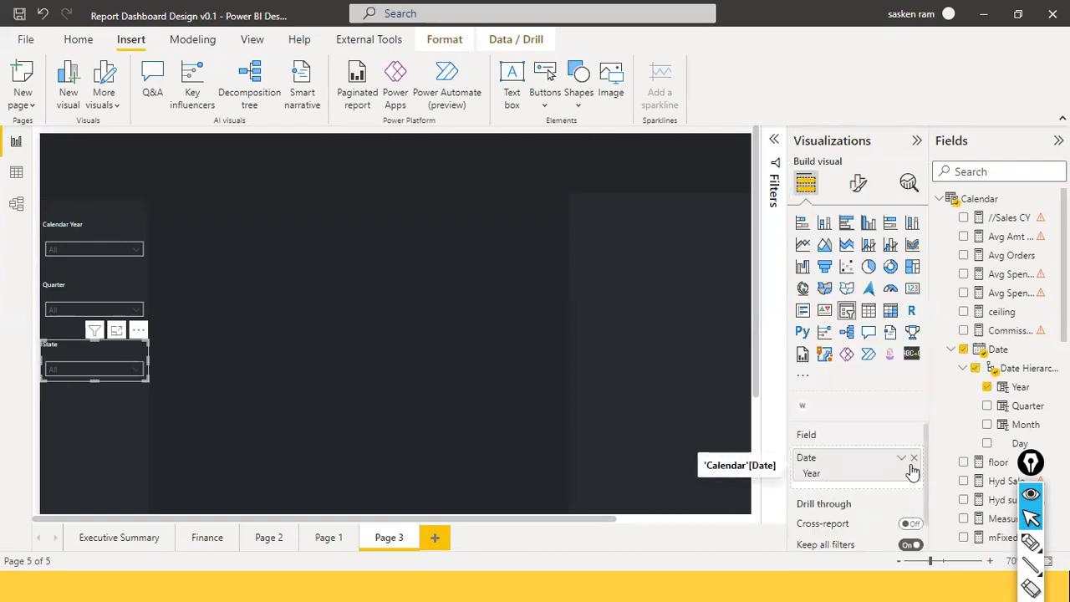
click(913, 458)
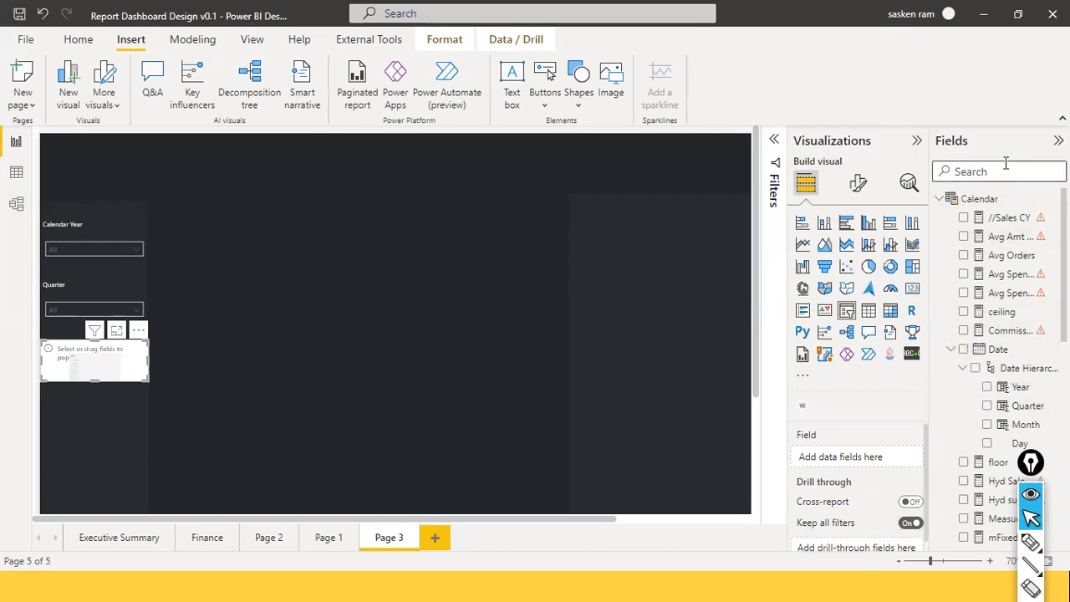
click(1004, 171)
text(state)
drag(999, 237, 850, 472)
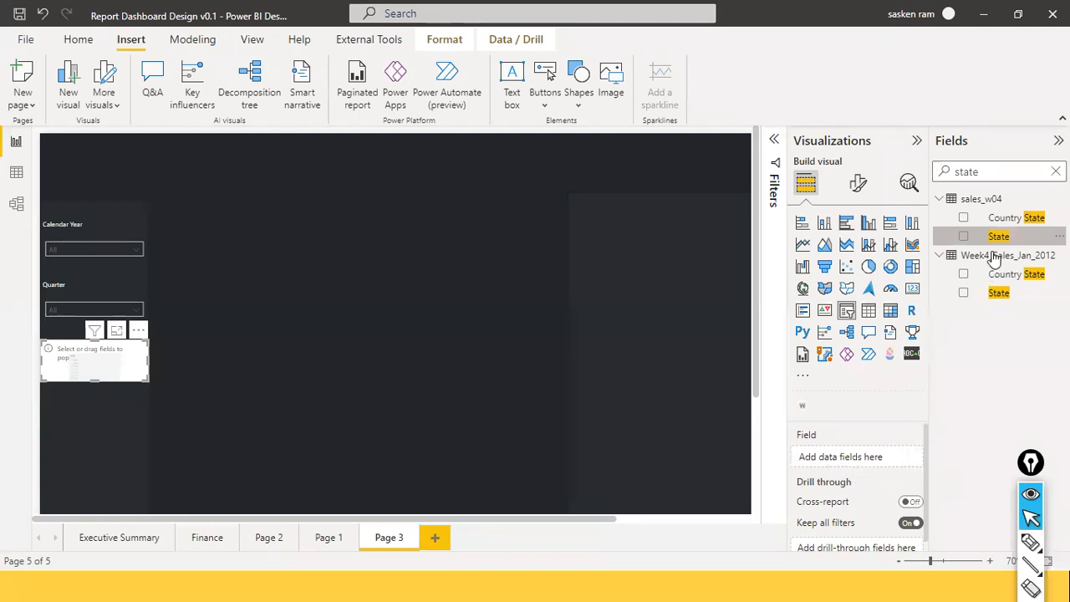
drag(574, 223, 74, 365)
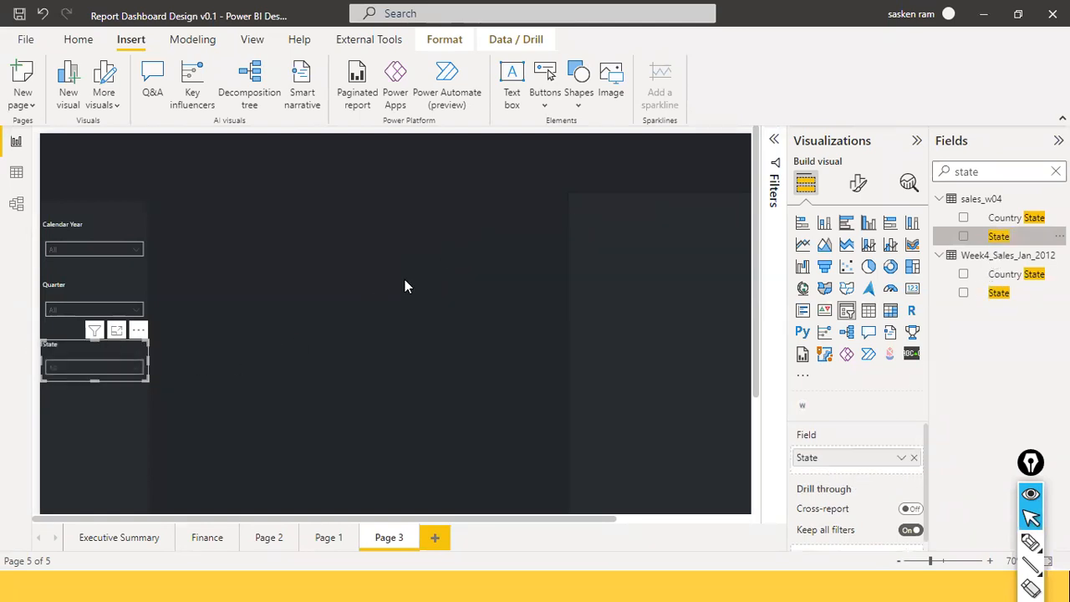
click(138, 372)
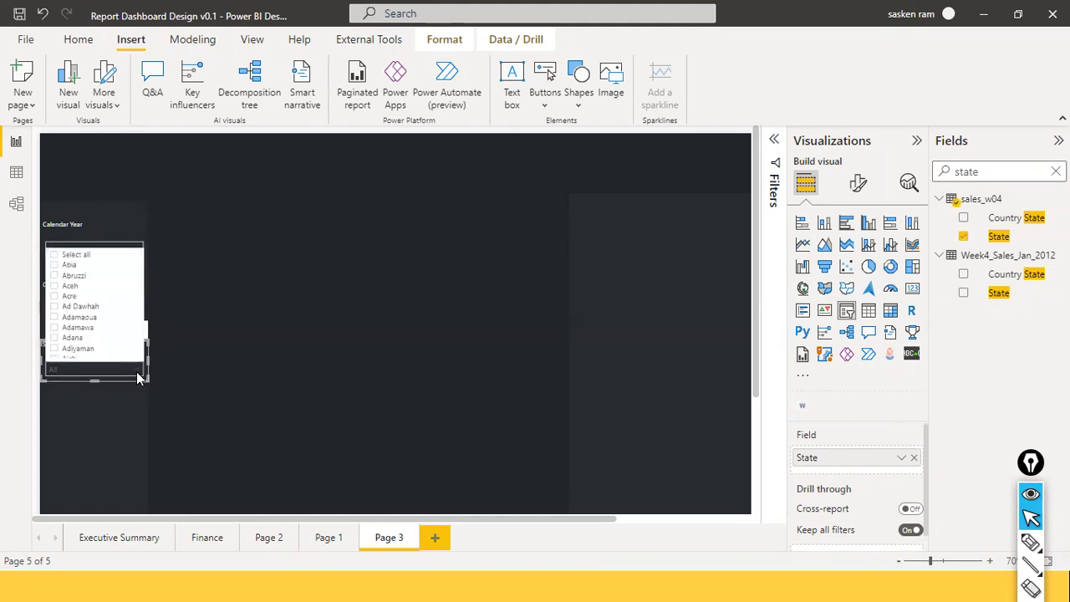
click(197, 318)
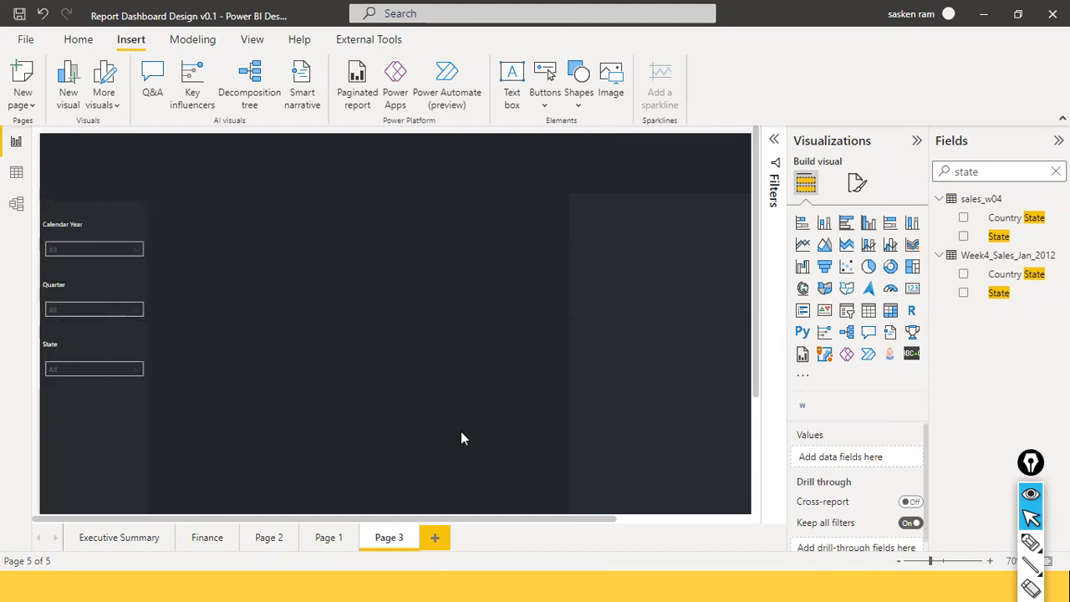
Step: Duplicate the State slicer and place the copy directly below it in the narrow side panel
click(120, 354)
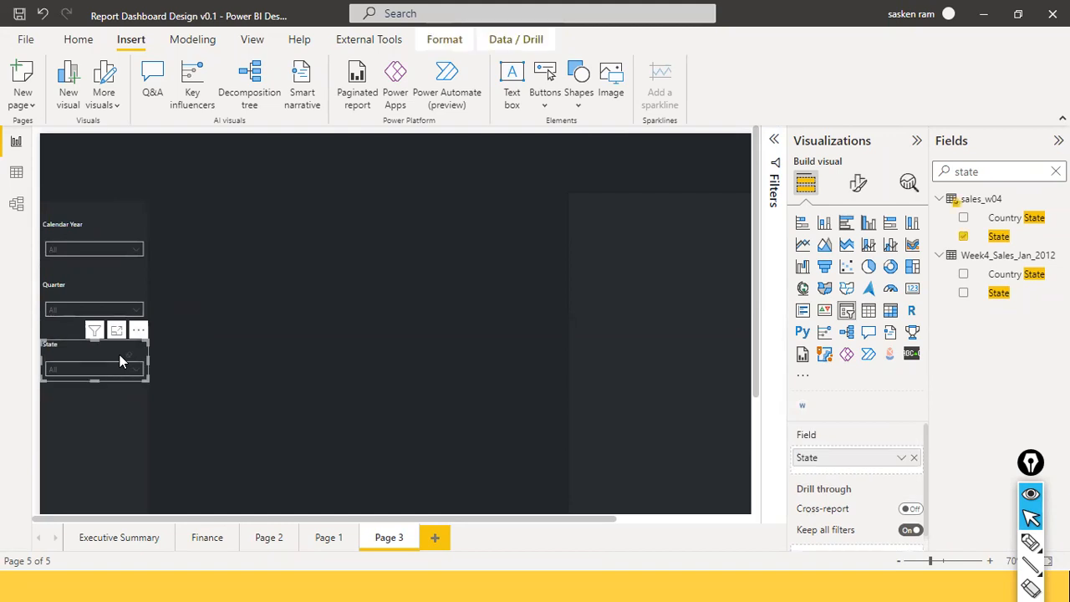
drag(91, 351, 96, 356)
drag(100, 434, 85, 393)
Step: Change the title text of the duplicated State slicer to "Category"
click(857, 182)
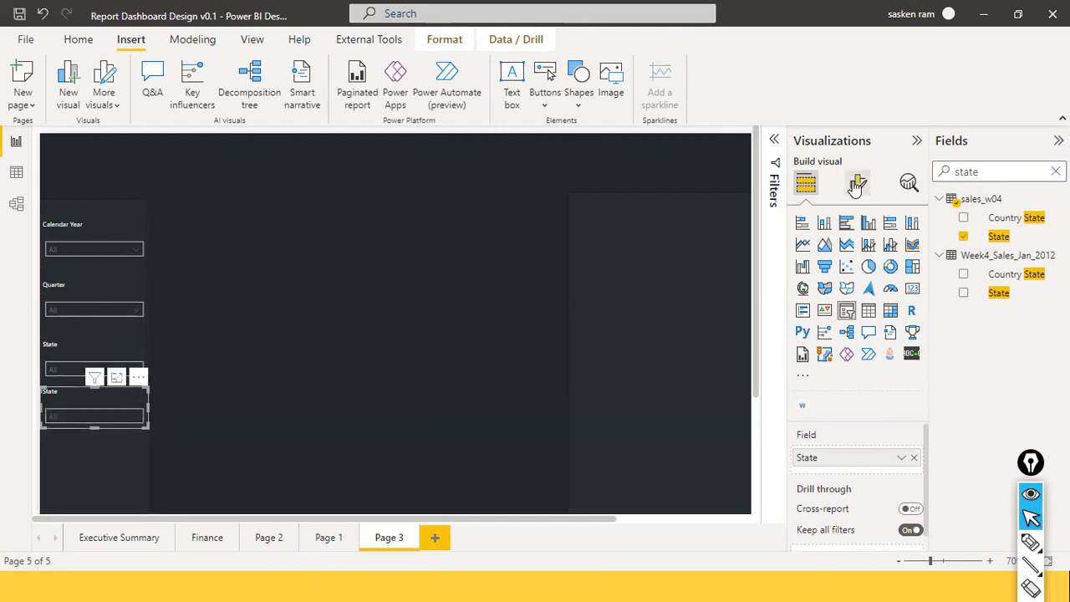
click(831, 223)
text(tile)
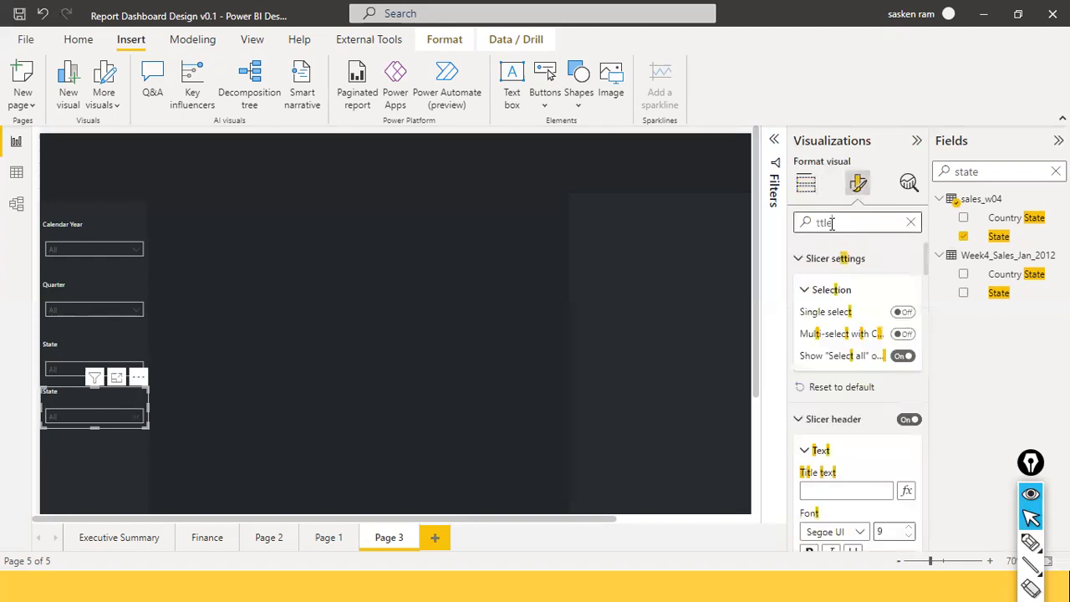
key(ctrl+a)
text(t)
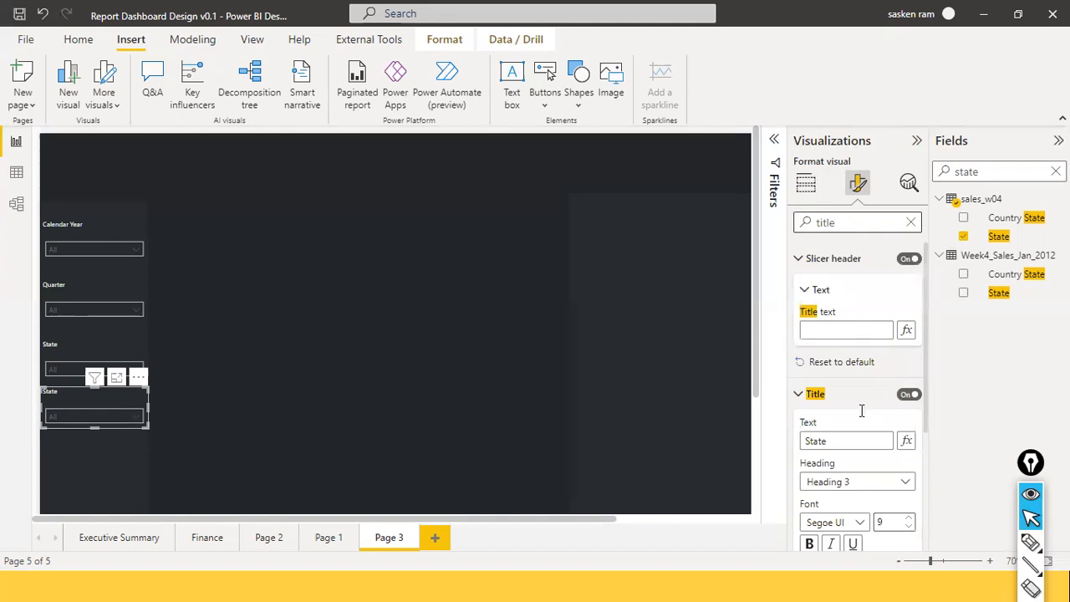
scroll(860, 410, down, 1)
drag(860, 396, 776, 390)
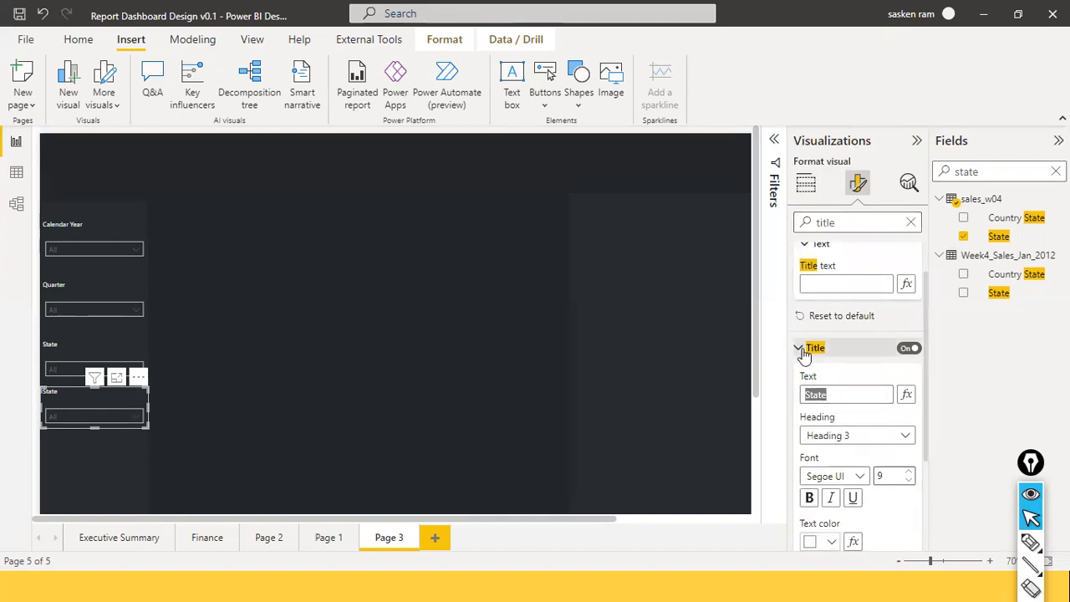
text(Cate)
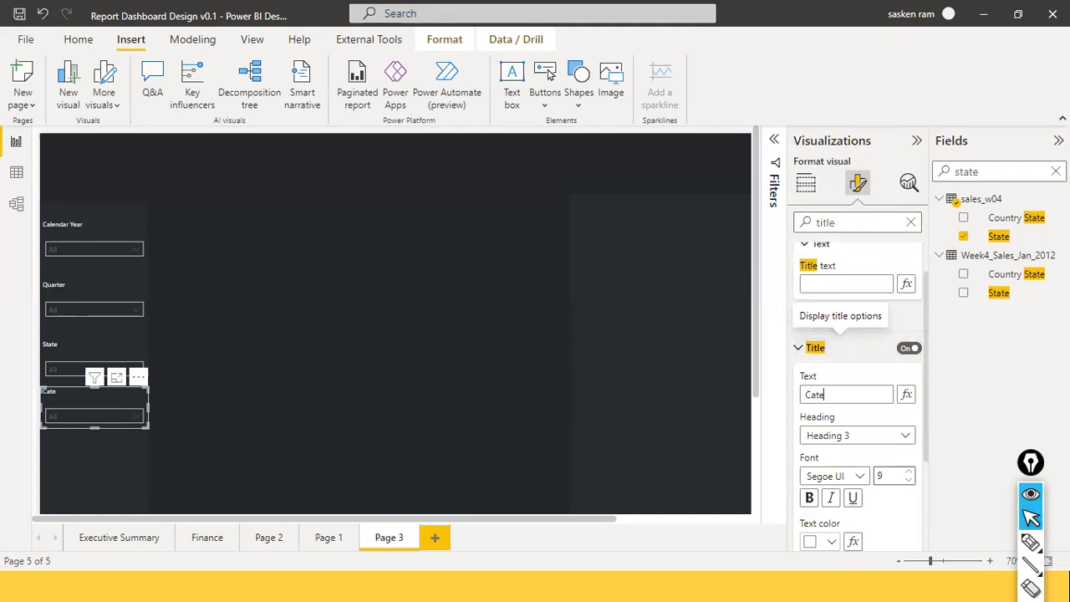
text(gory)
scroll(897, 461, down, 3)
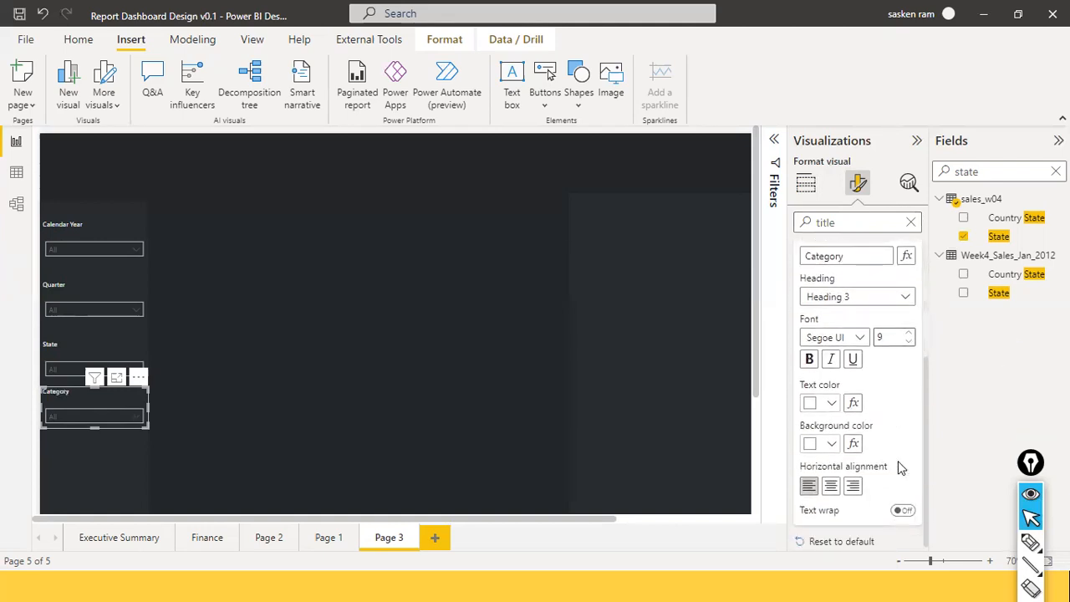
Step: Replace the Category slicer's State field with Category from the sales_w04 table
click(805, 183)
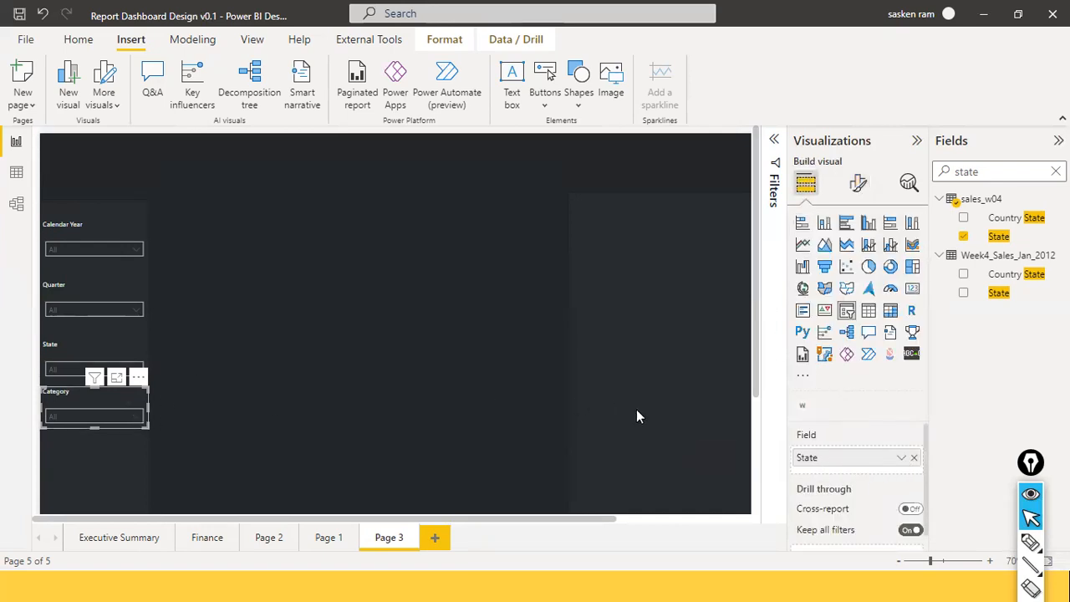
click(914, 461)
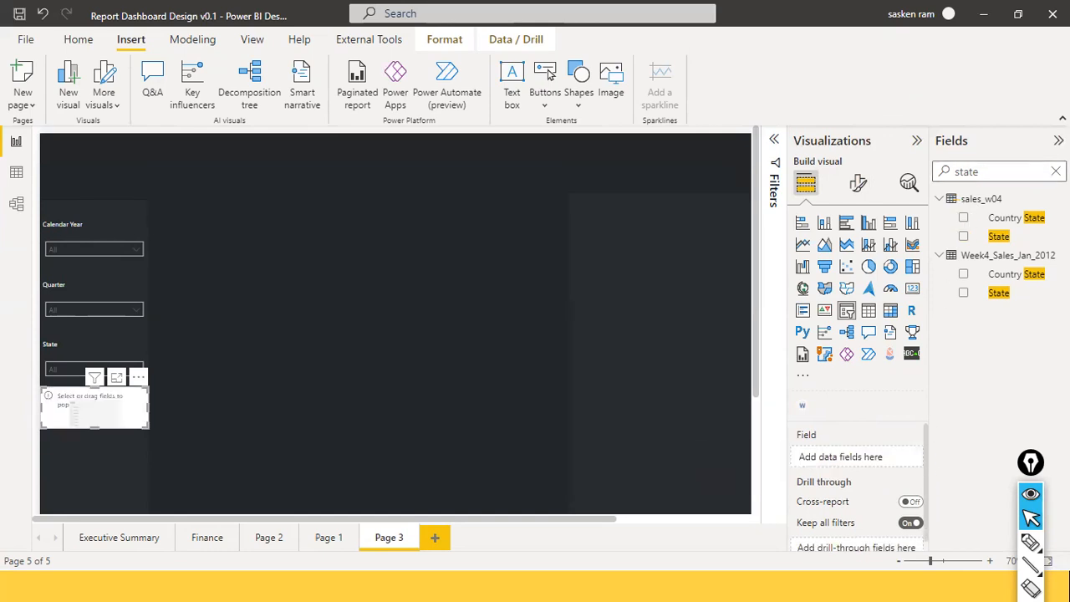
click(1055, 171)
text(c)
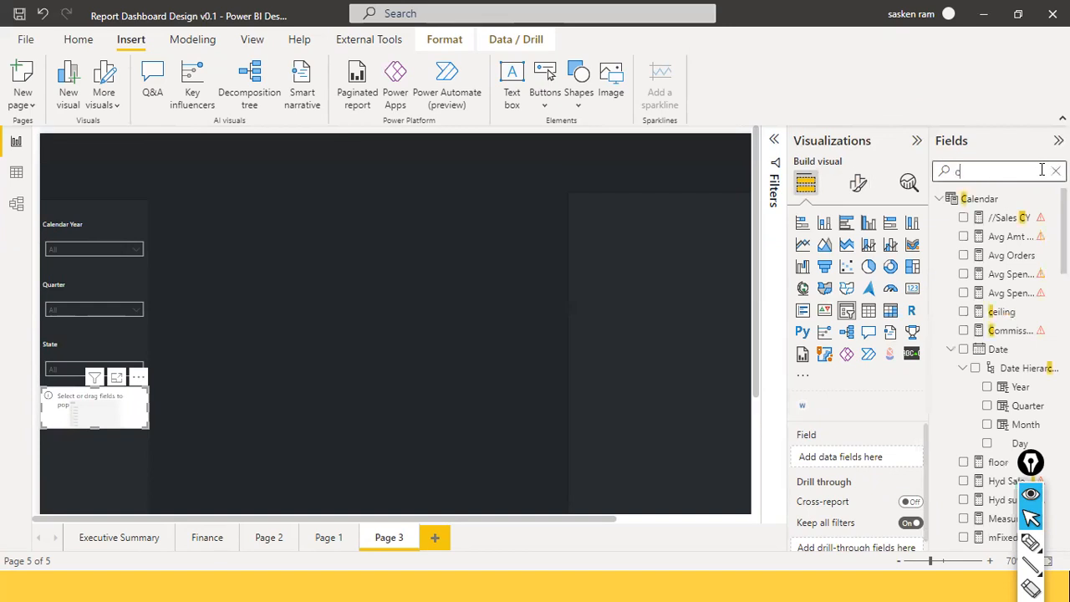
text(ateegy)
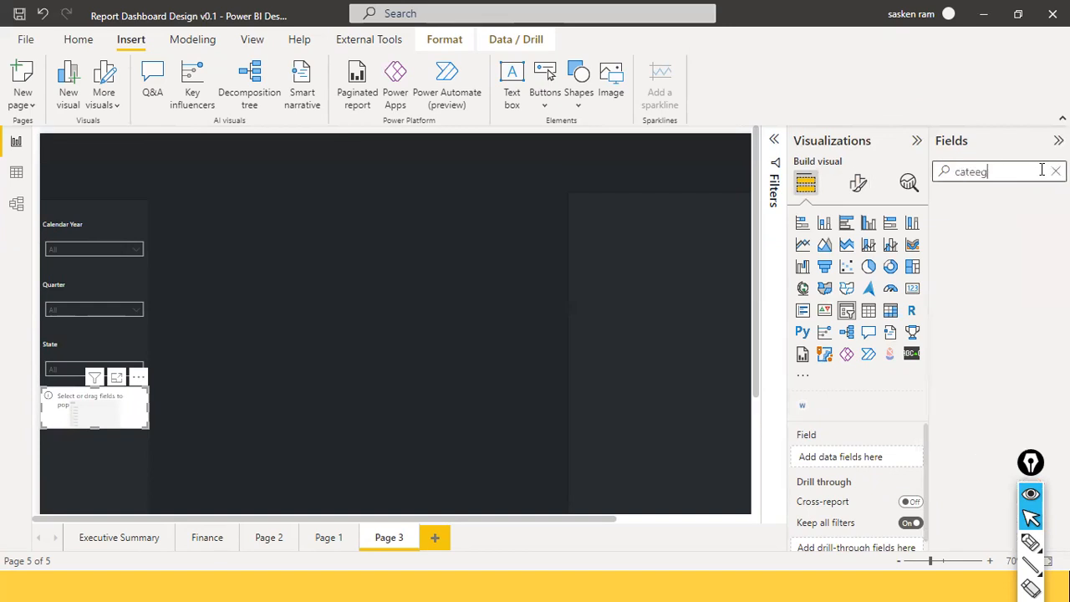
key(BackSpace)
key(BackSpace)
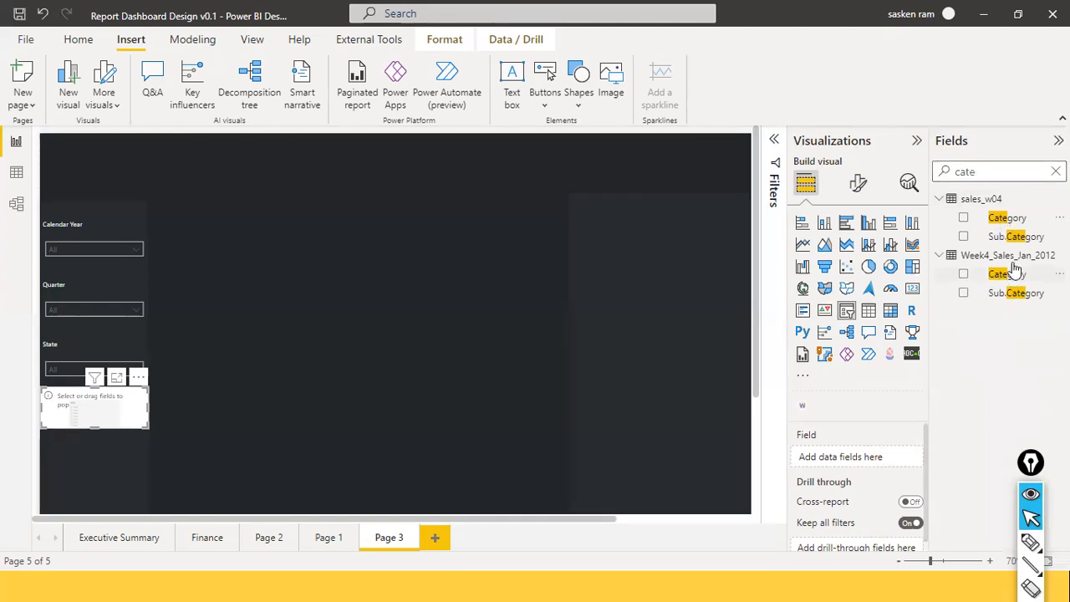
drag(1014, 219, 855, 464)
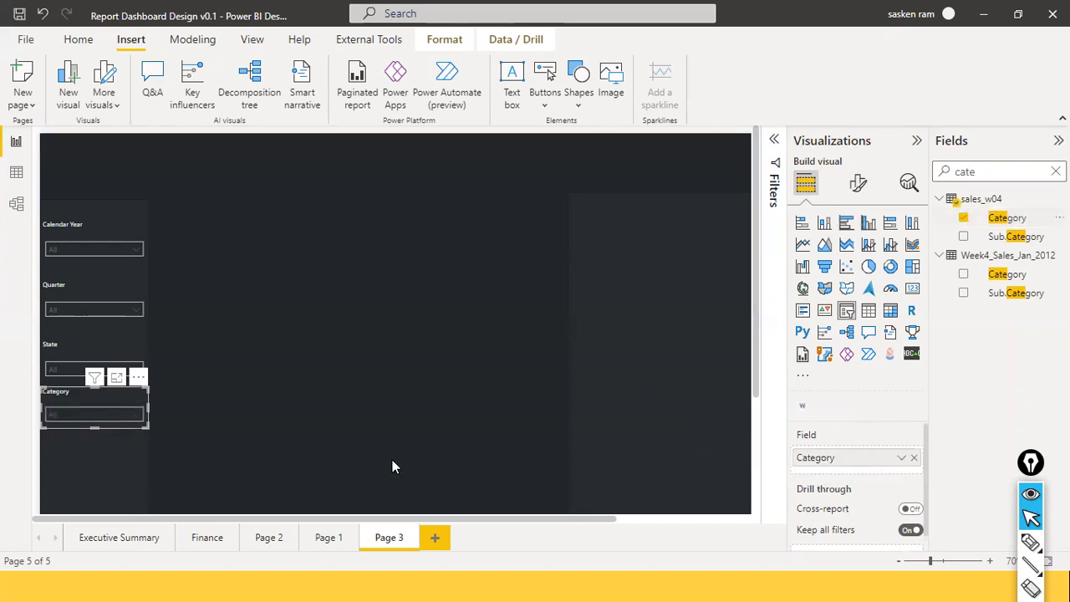
click(292, 400)
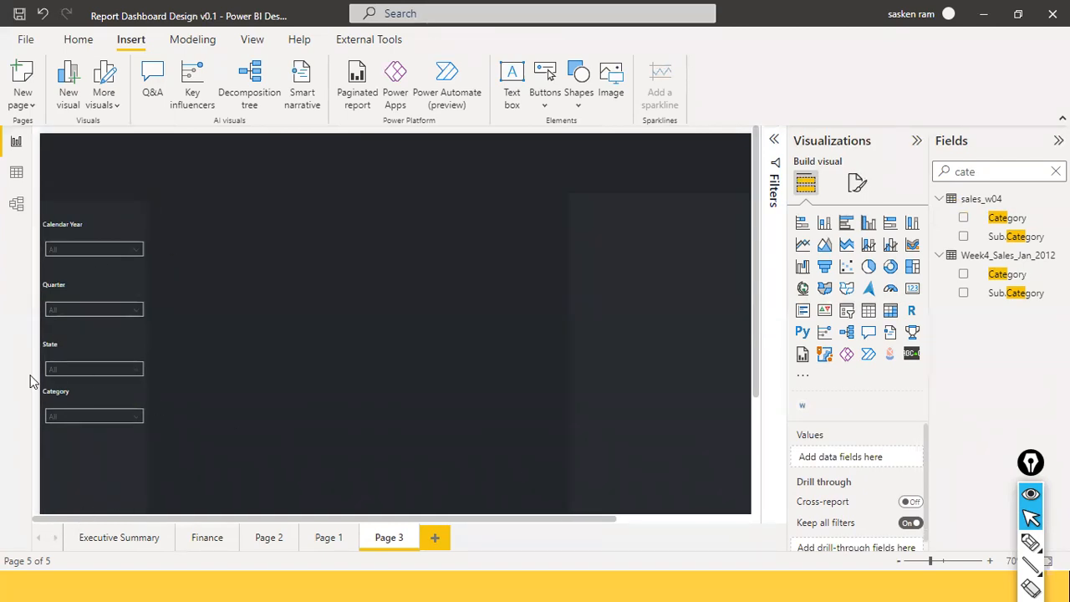
Step: Duplicate the Category slicer and place the copy directly below it in the narrow side panel
click(68, 392)
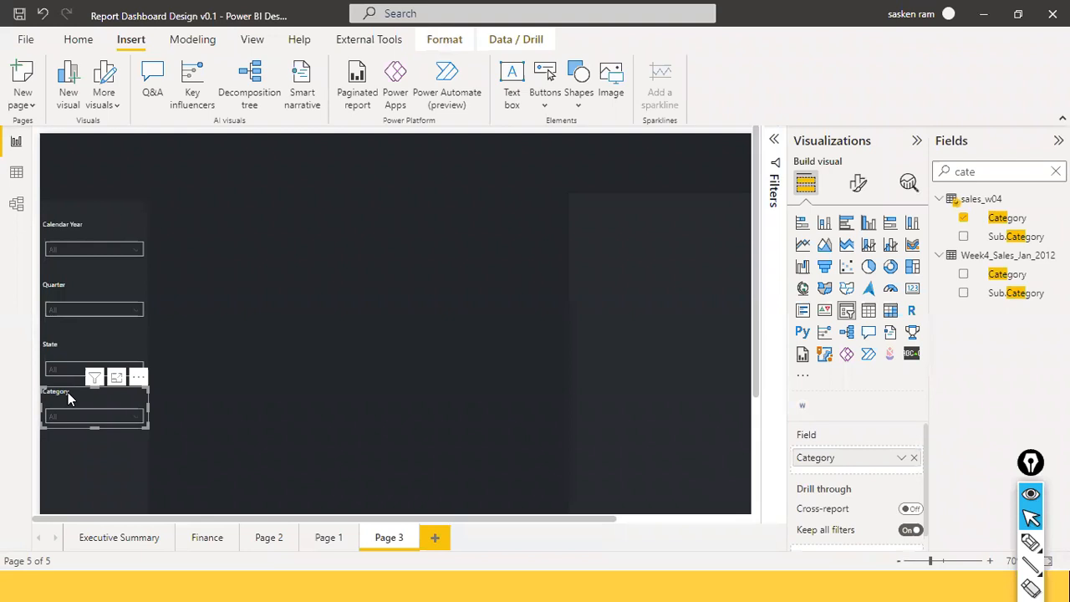
key(ctrl+v)
drag(90, 397, 78, 419)
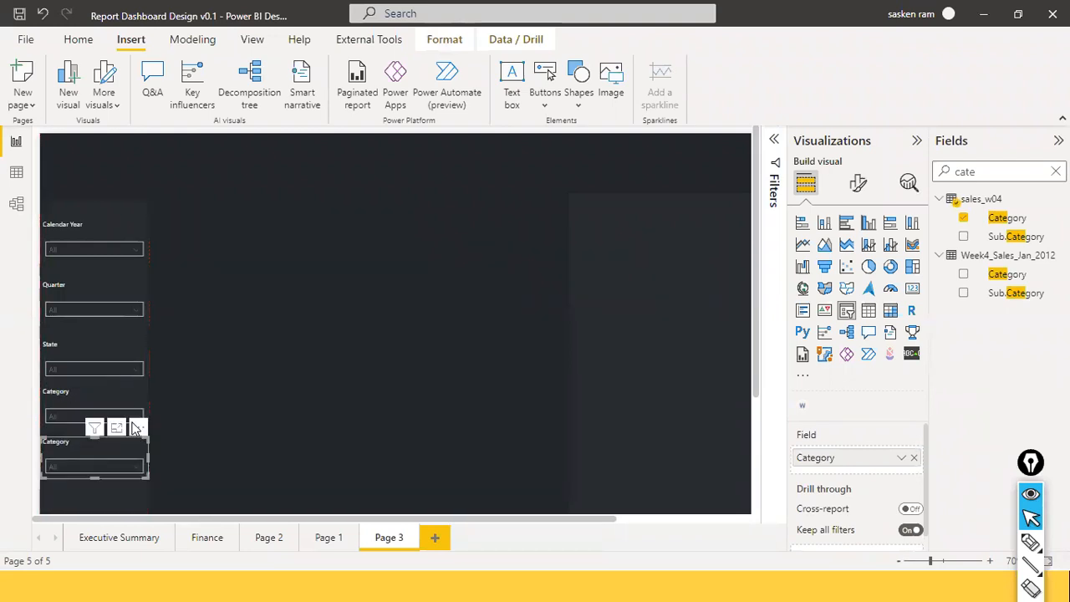
Step: Change the title text of the lowest Category slicer to "Segment"
click(860, 185)
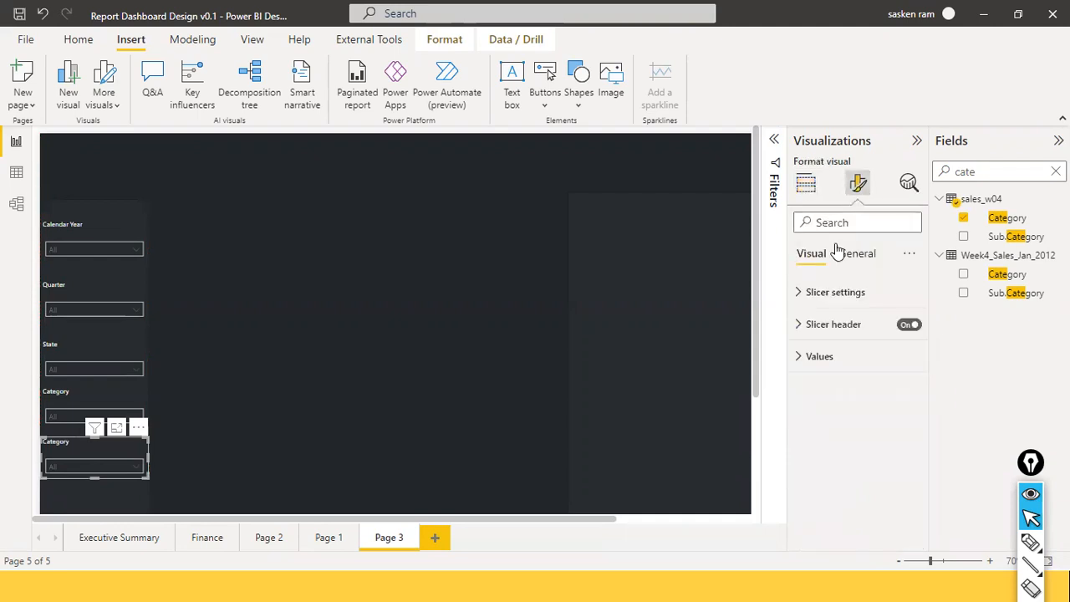
text(ti)
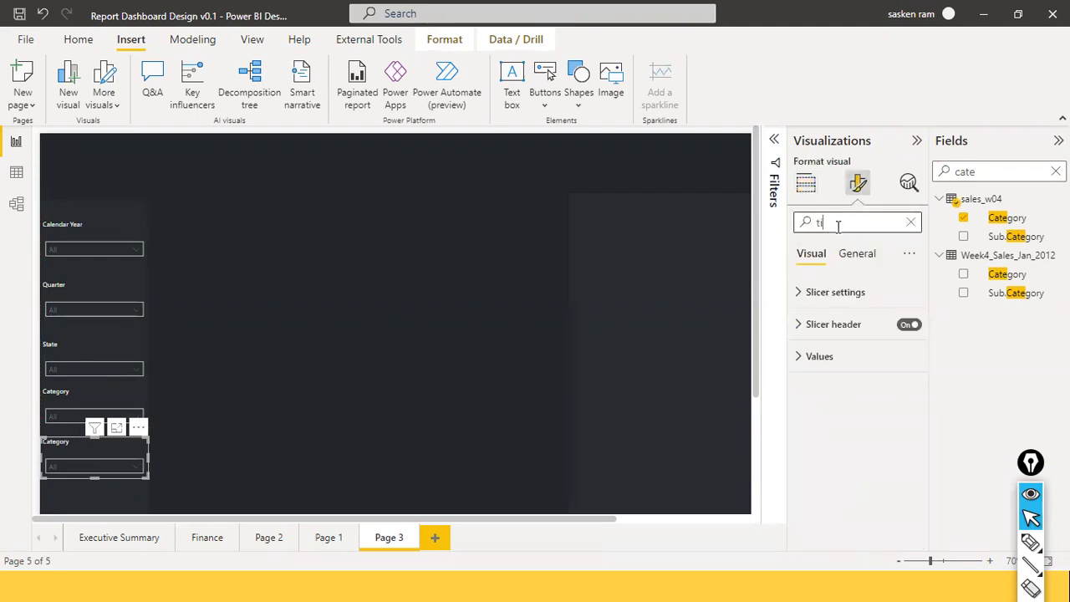
click(840, 440)
key(ctrl+a)
text(S)
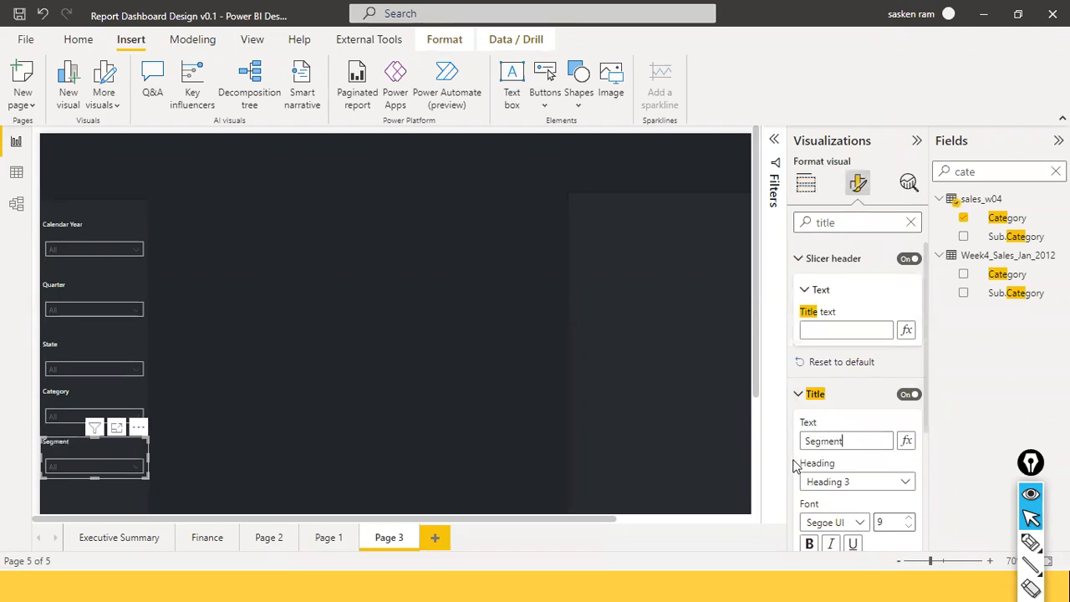
scroll(802, 464, down, 2)
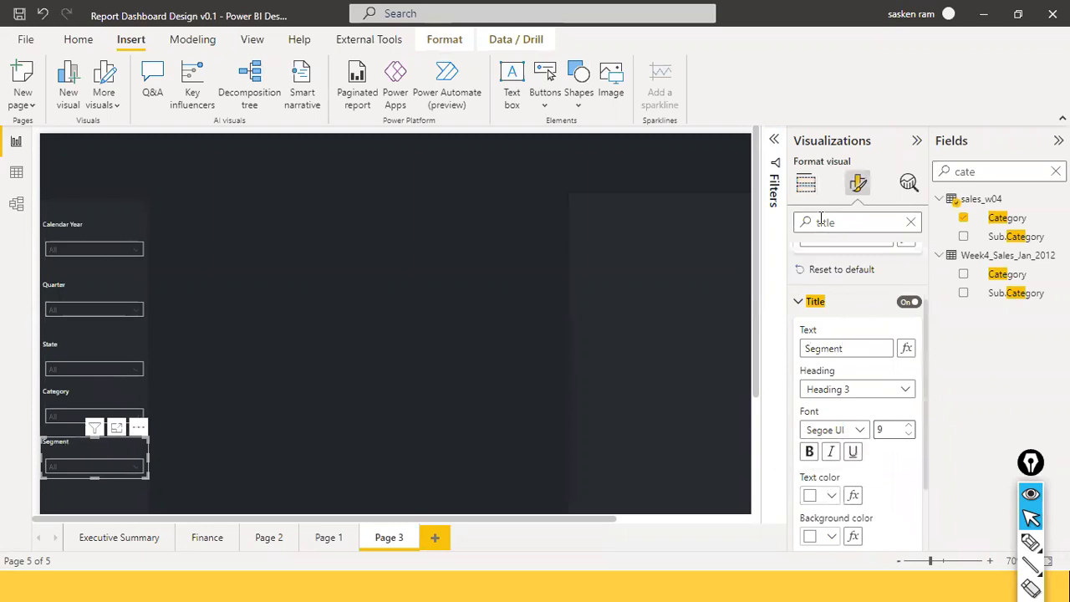
Step: Replace the Segment slicer's Category field with Segment from the sales_w04 table and check its dropdown list
click(807, 186)
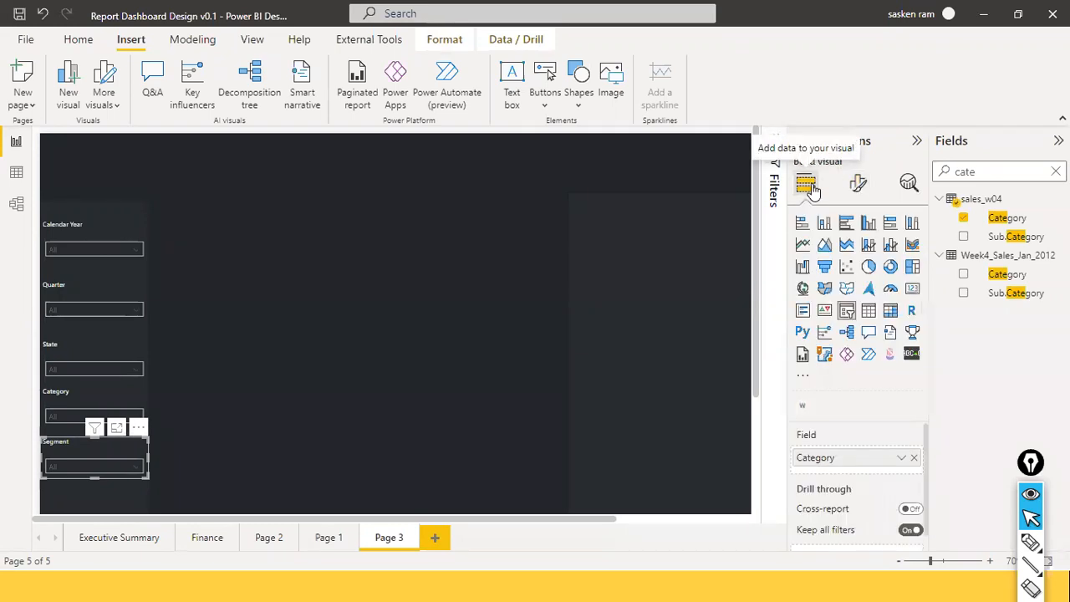
click(913, 457)
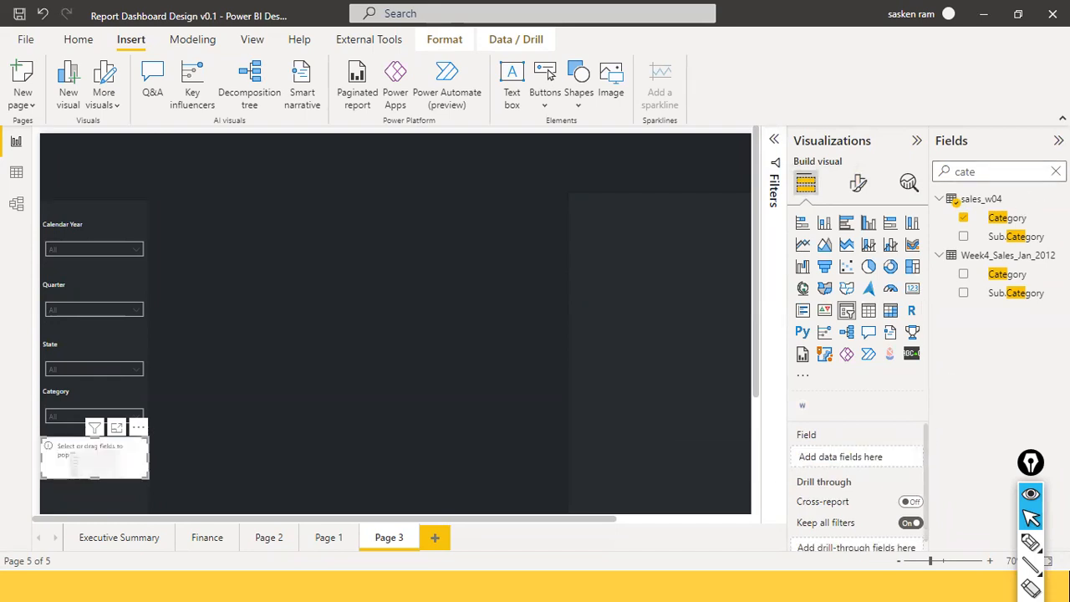
click(1055, 171)
text(se)
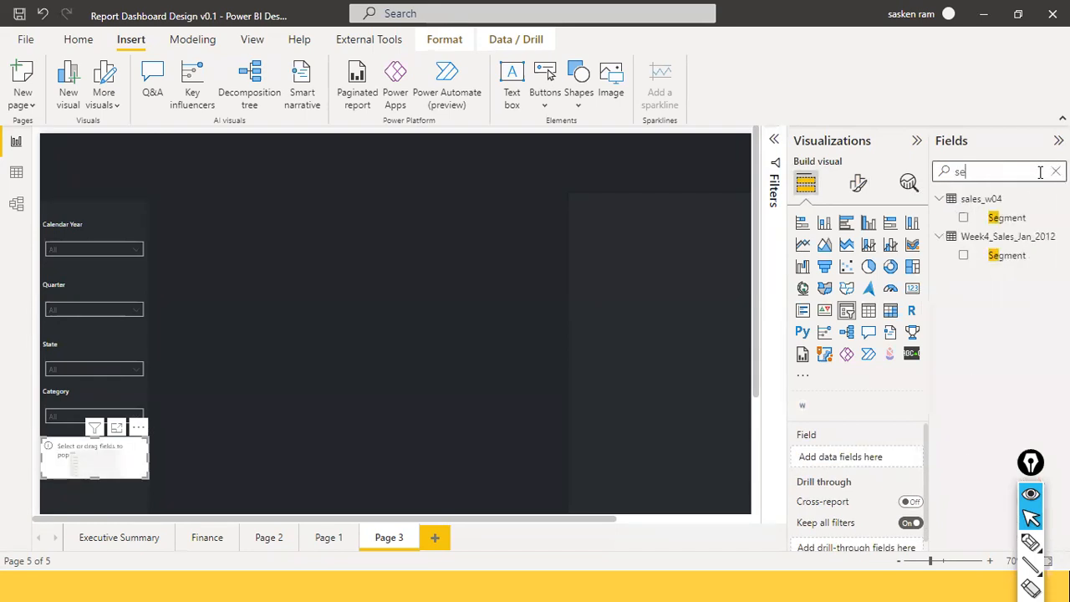
drag(1003, 217, 91, 468)
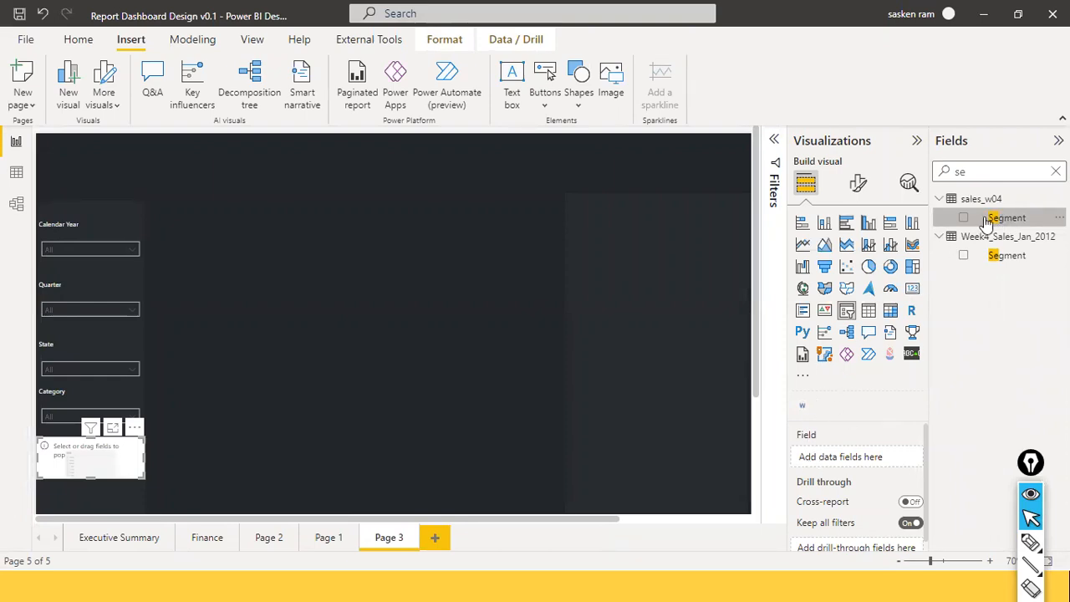
drag(1001, 222, 835, 451)
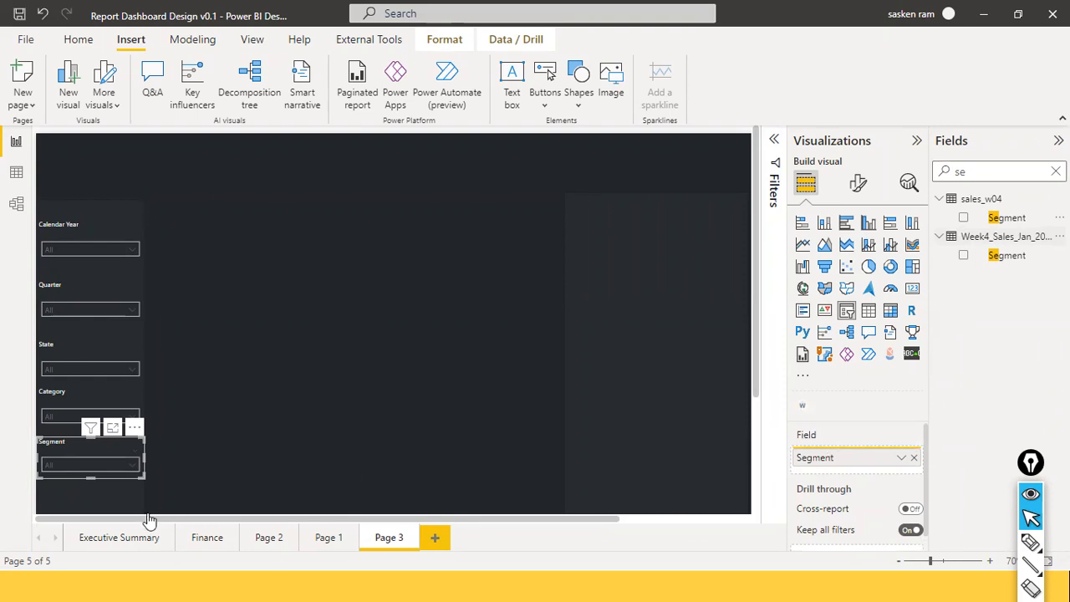
click(132, 473)
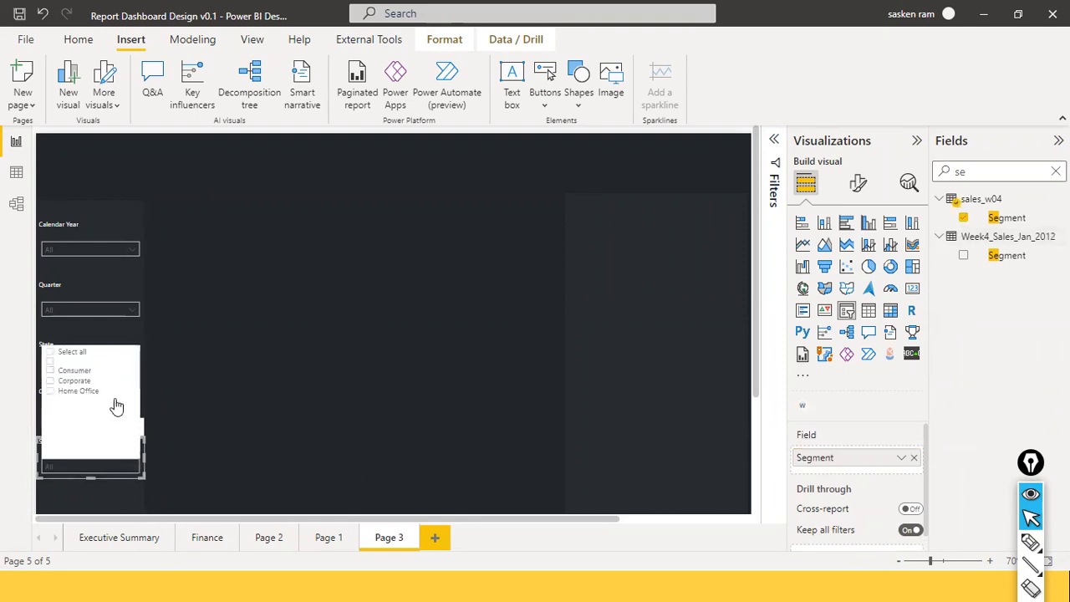
click(183, 401)
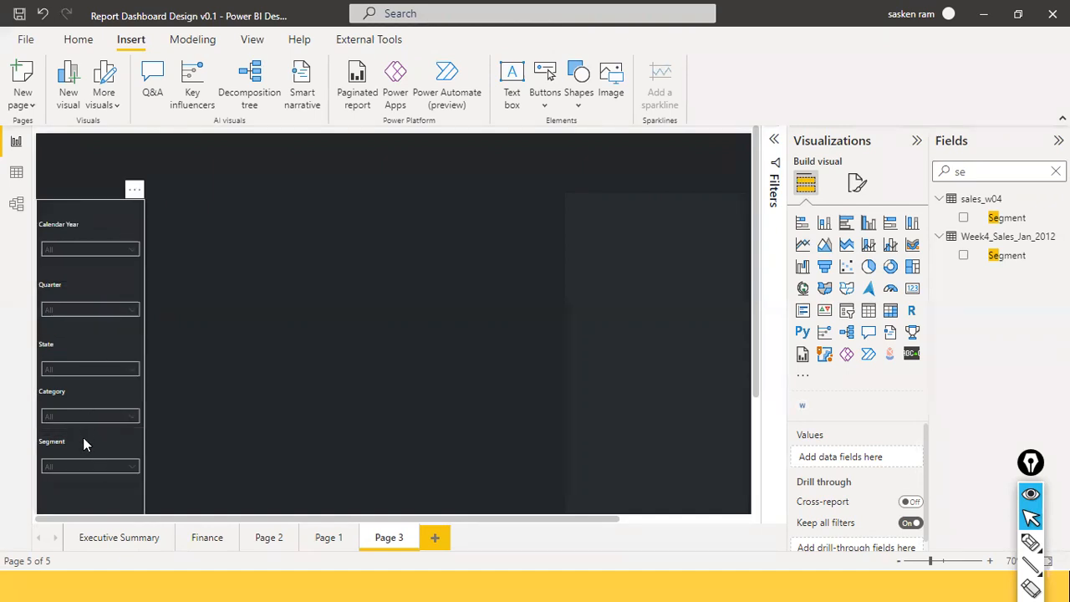
Step: Distribute the Calendar Year, Quarter, State, Category and Segment slicers evenly in the vertical direction
click(127, 250)
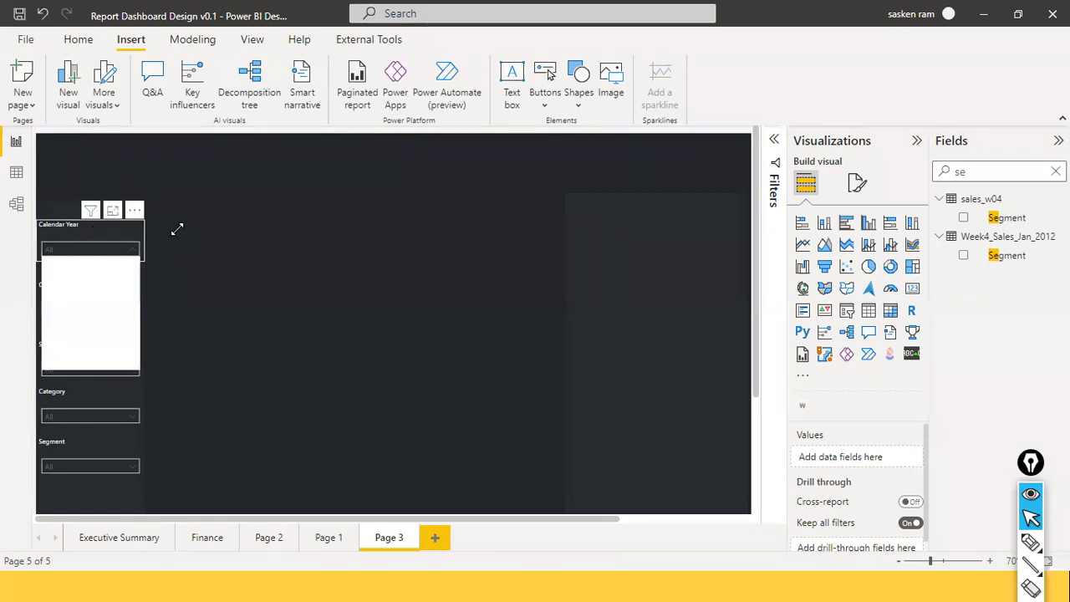
click(175, 293)
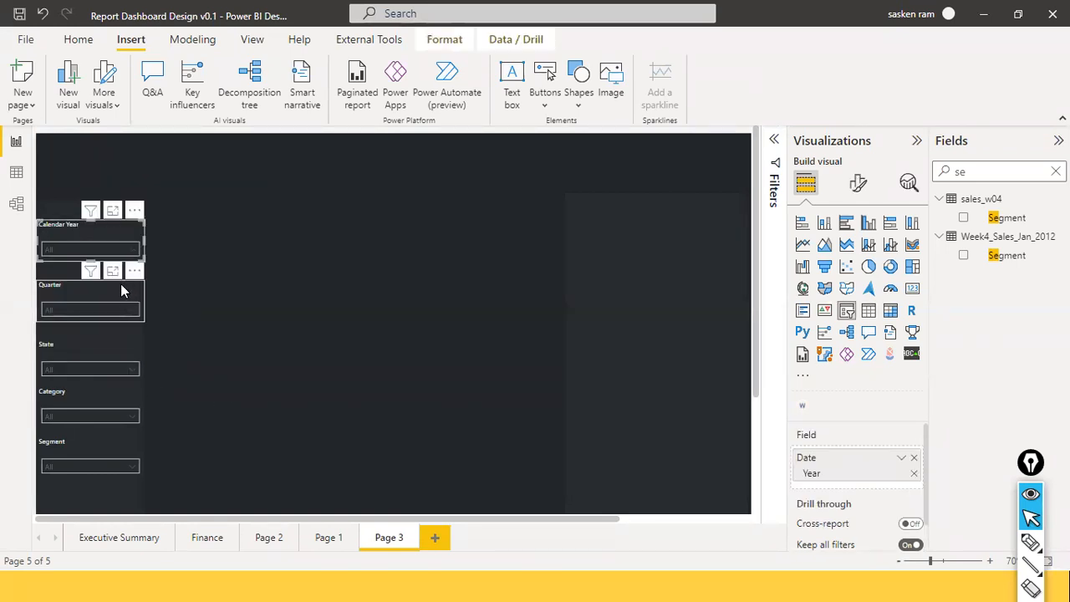
ctrl+click(139, 310)
ctrl+click(120, 351)
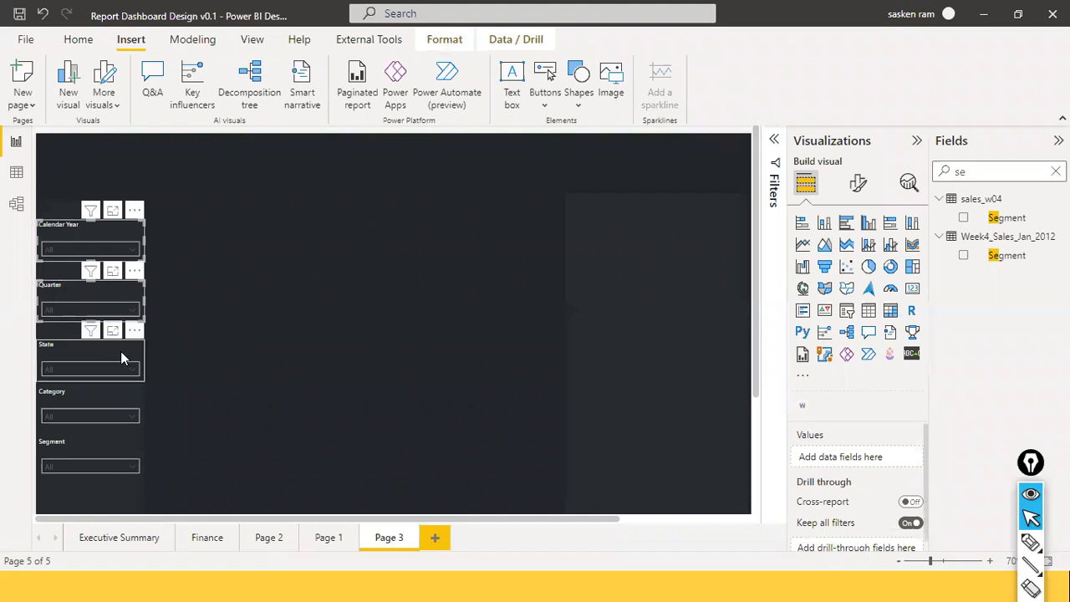
ctrl+click(105, 397)
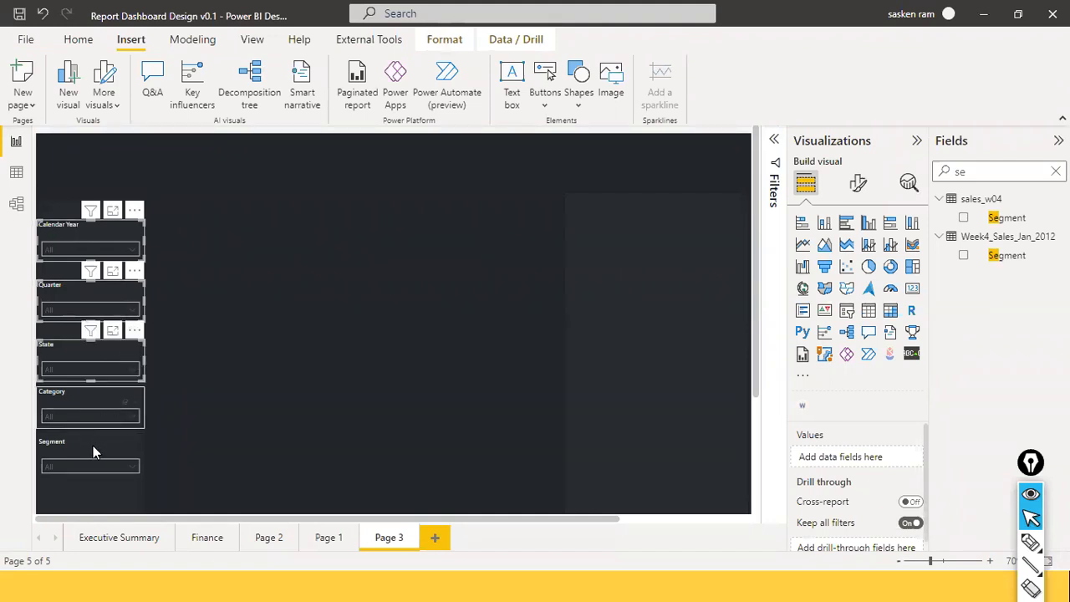
ctrl+click(93, 451)
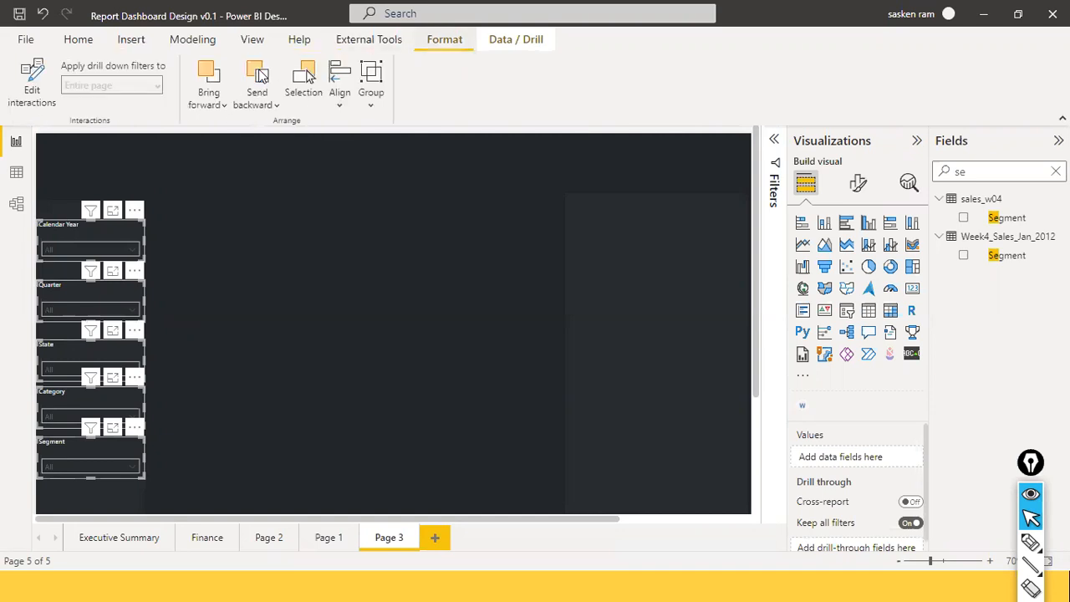
click(340, 109)
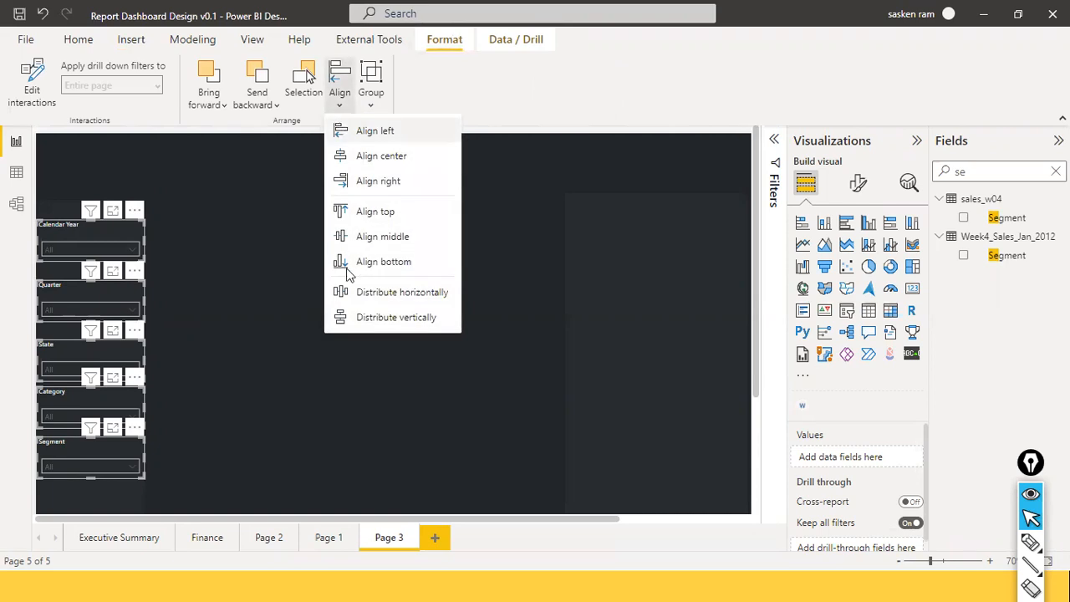
click(408, 294)
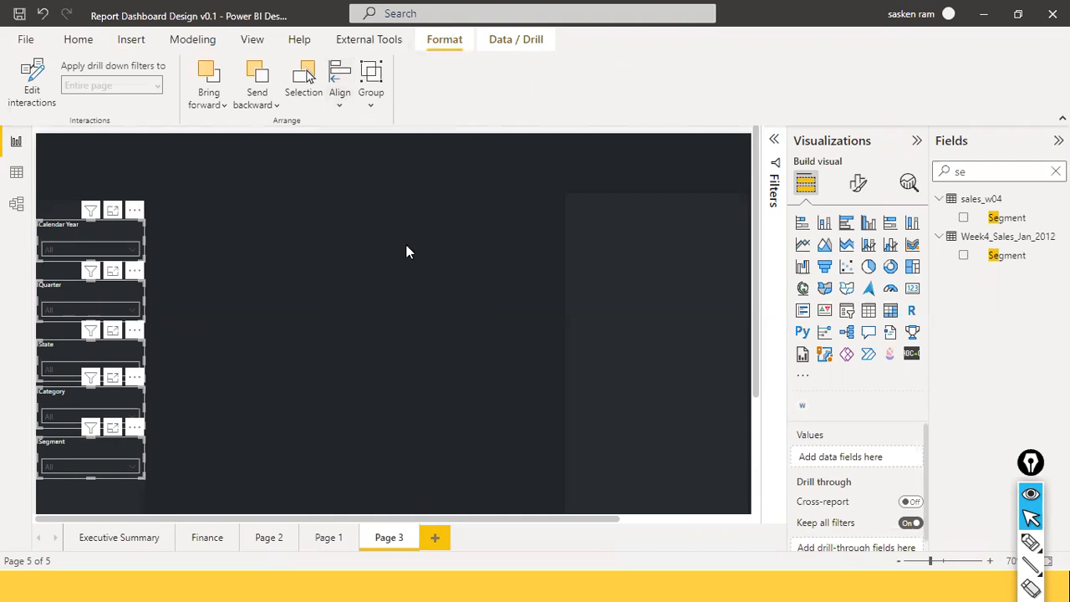
click(338, 98)
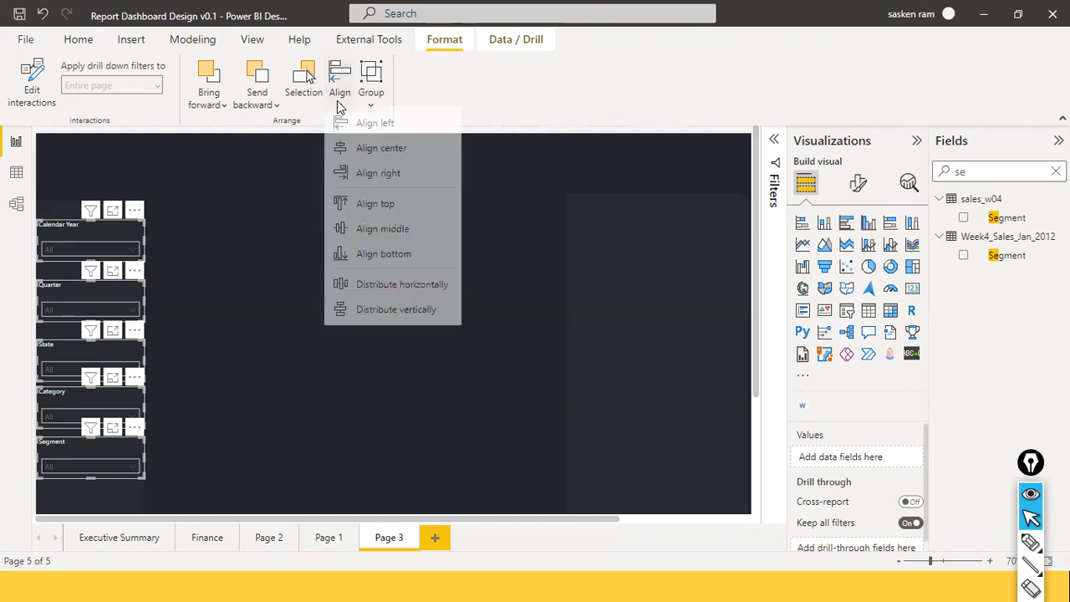
click(388, 317)
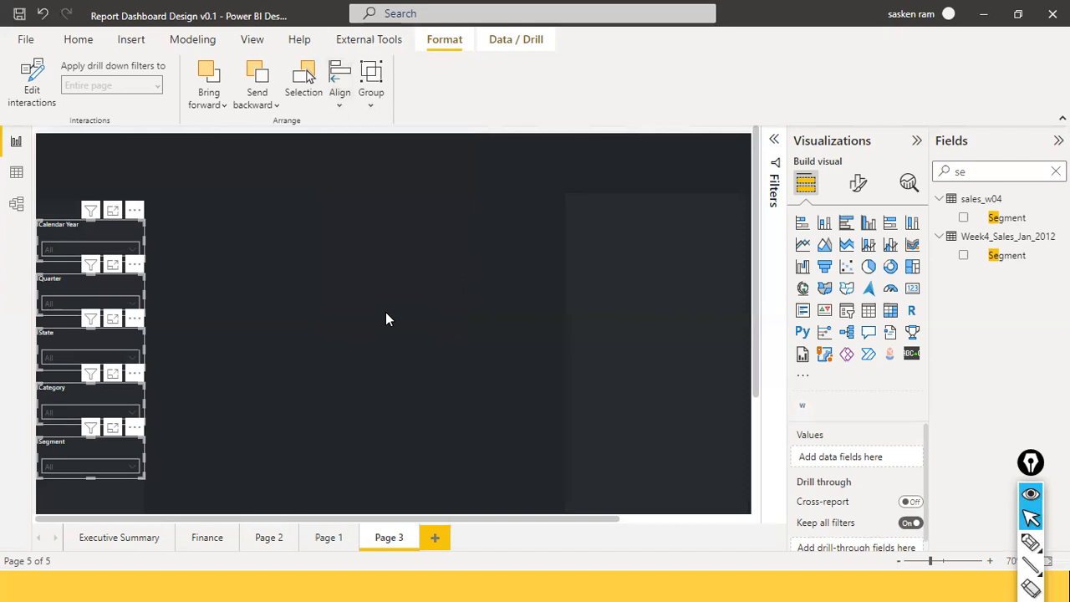
click(385, 314)
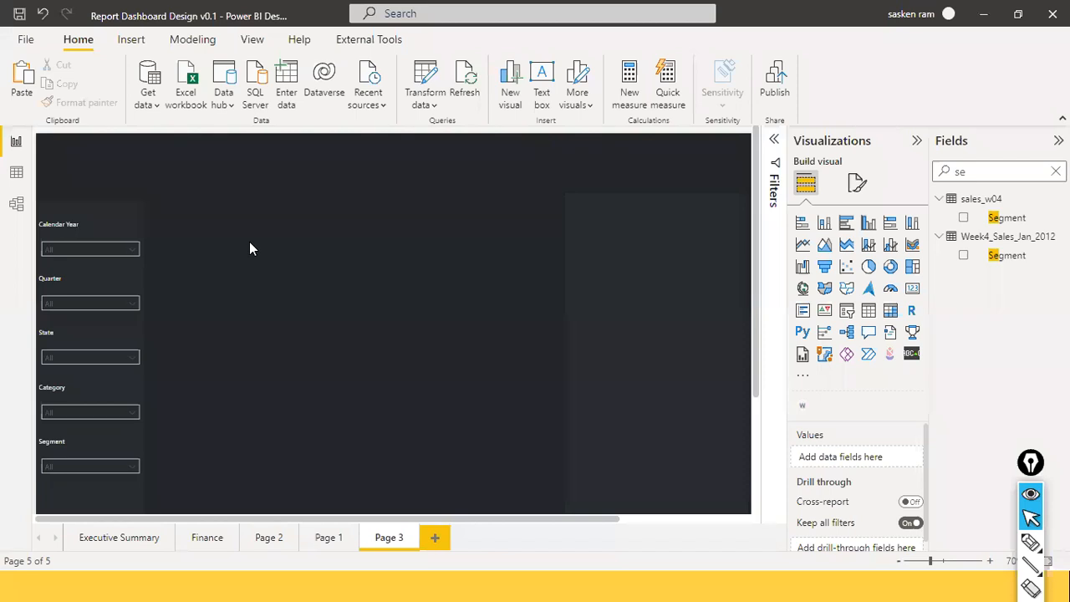
Step: Duplicate the wide side panel shape, shorten the copy into a box and place it in the lower middle of the page
click(681, 329)
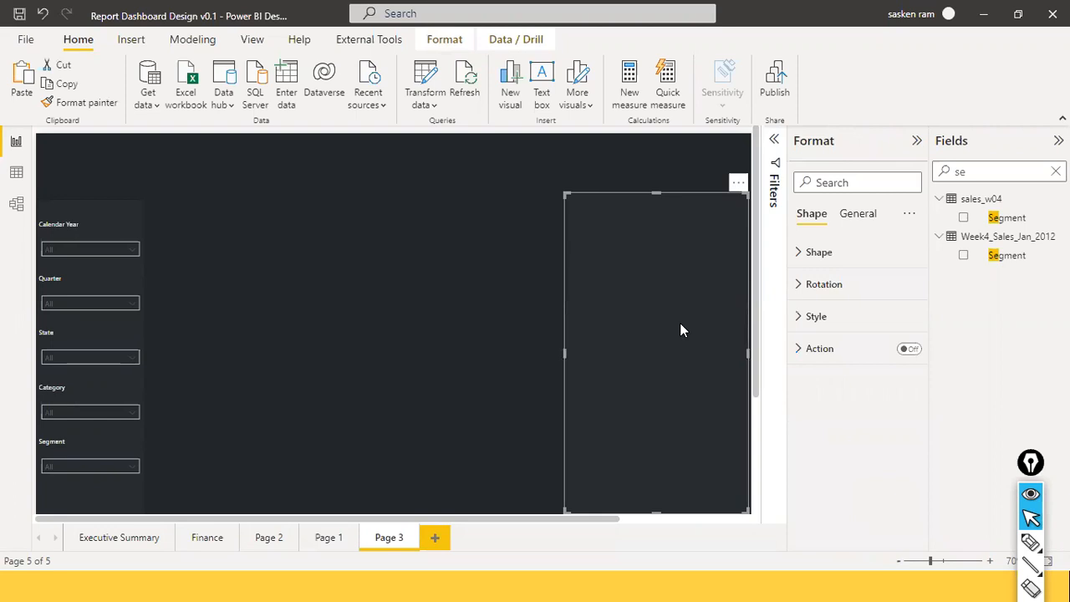
drag(680, 324, 365, 311)
drag(346, 502, 351, 298)
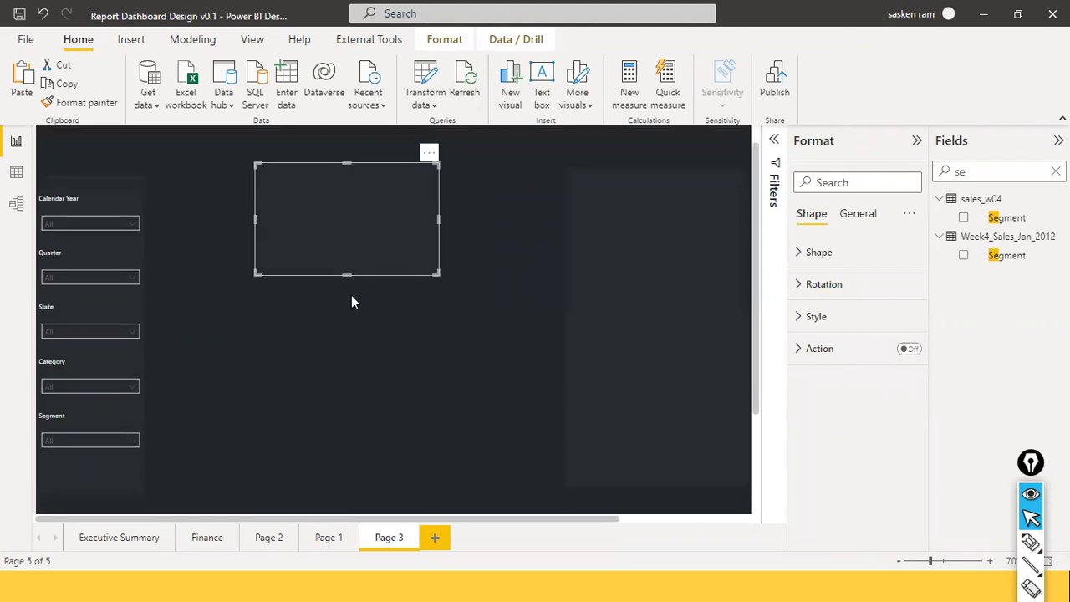
drag(348, 267, 315, 423)
drag(325, 364, 266, 403)
Step: Switch to the WorthWatchingtheseTopics.txt notes in Notepad, find the Inside Panels colour code and return to Power BI
key(alt+Tab)
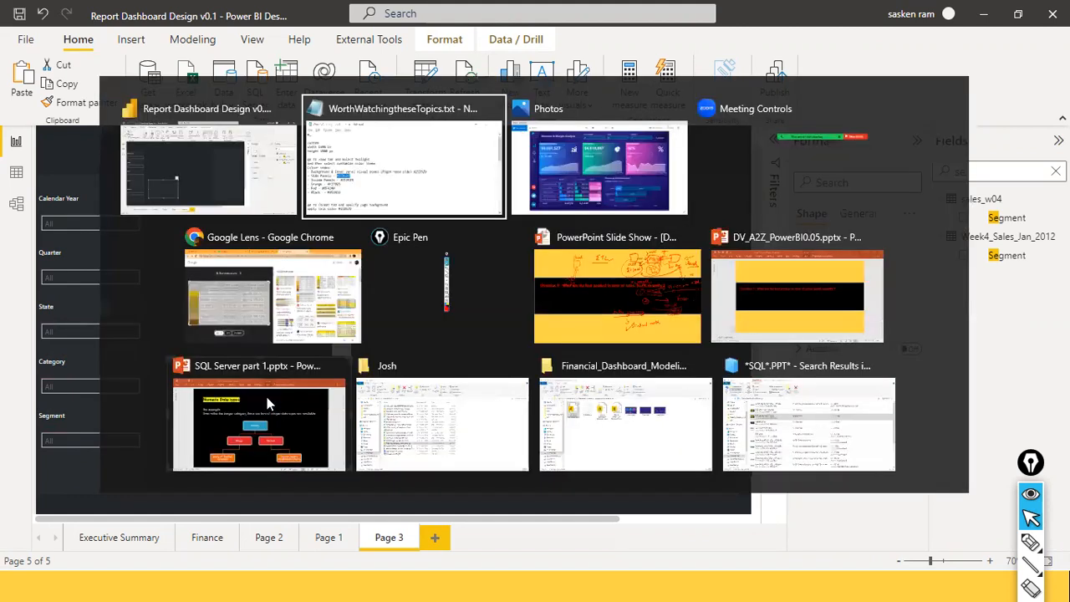
click(271, 390)
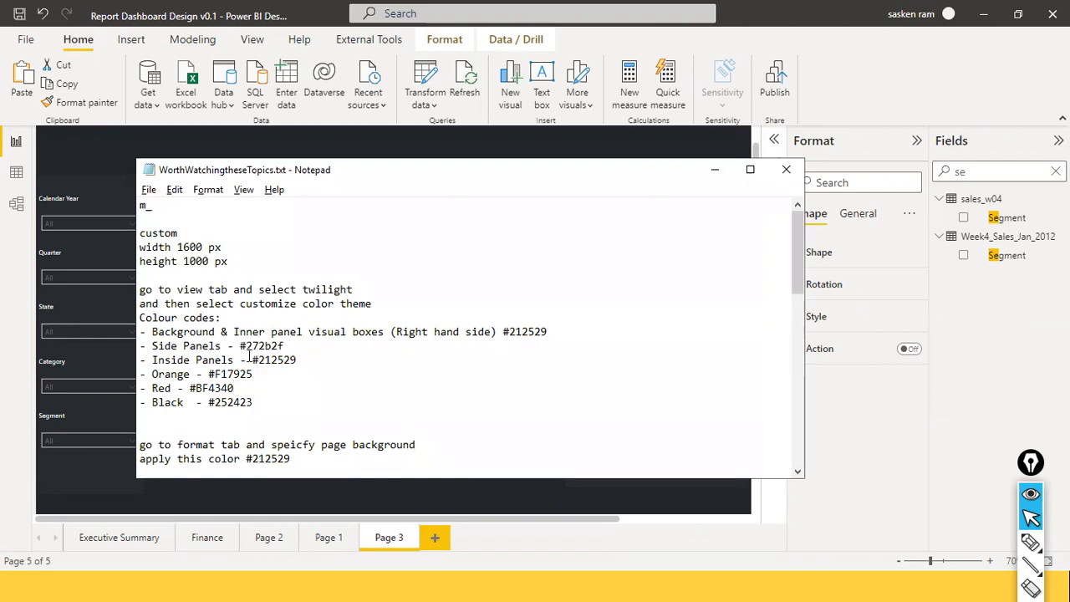
drag(247, 359, 308, 361)
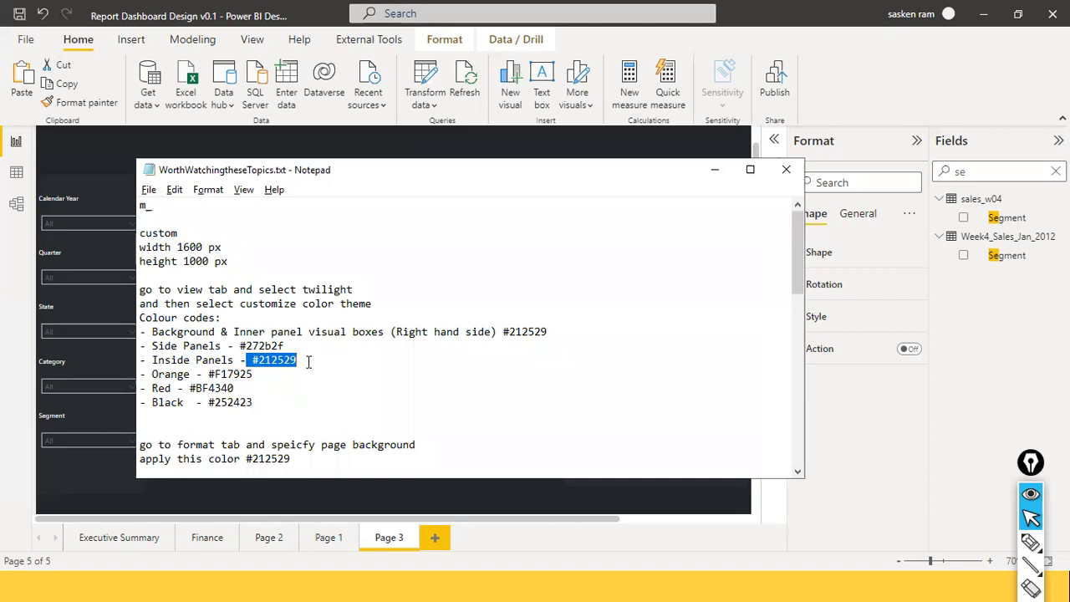
key(alt+Tab)
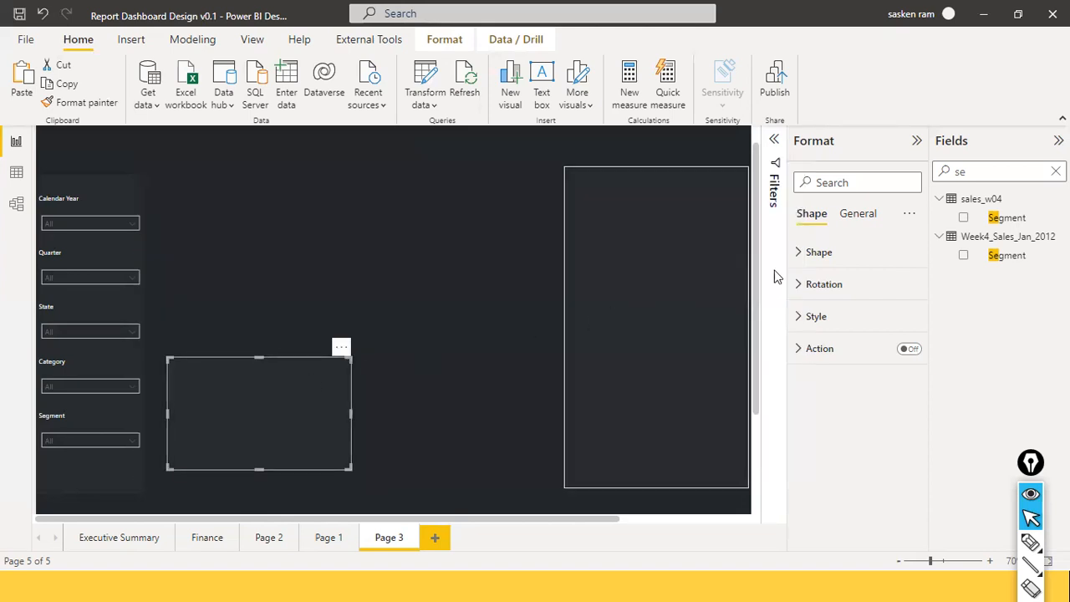
Step: Keep the lower-middle box as a Rectangle and set its rounded corners to 26 px
click(818, 253)
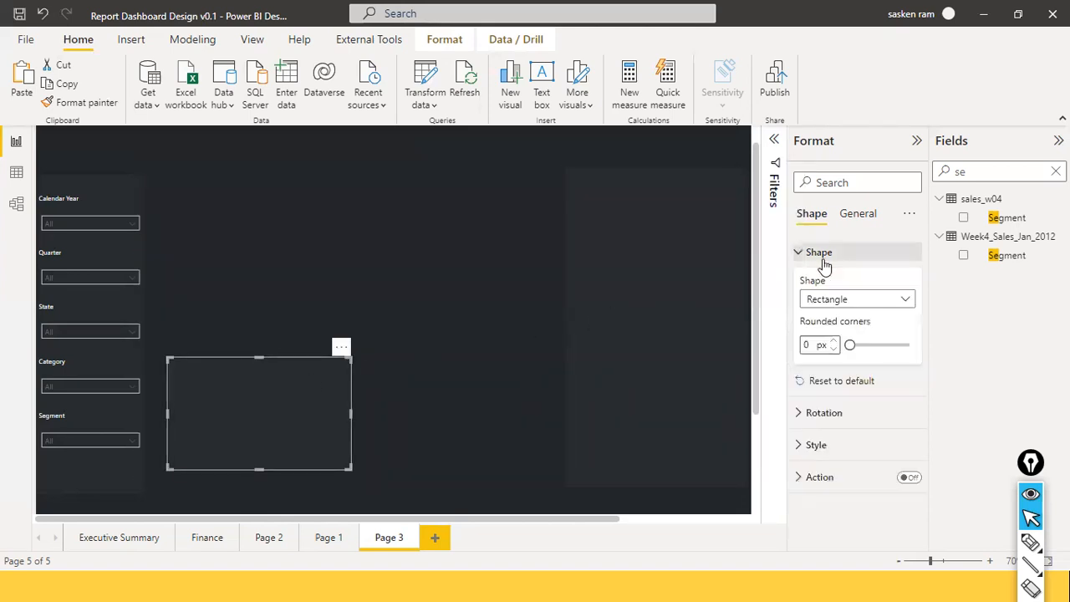
click(910, 306)
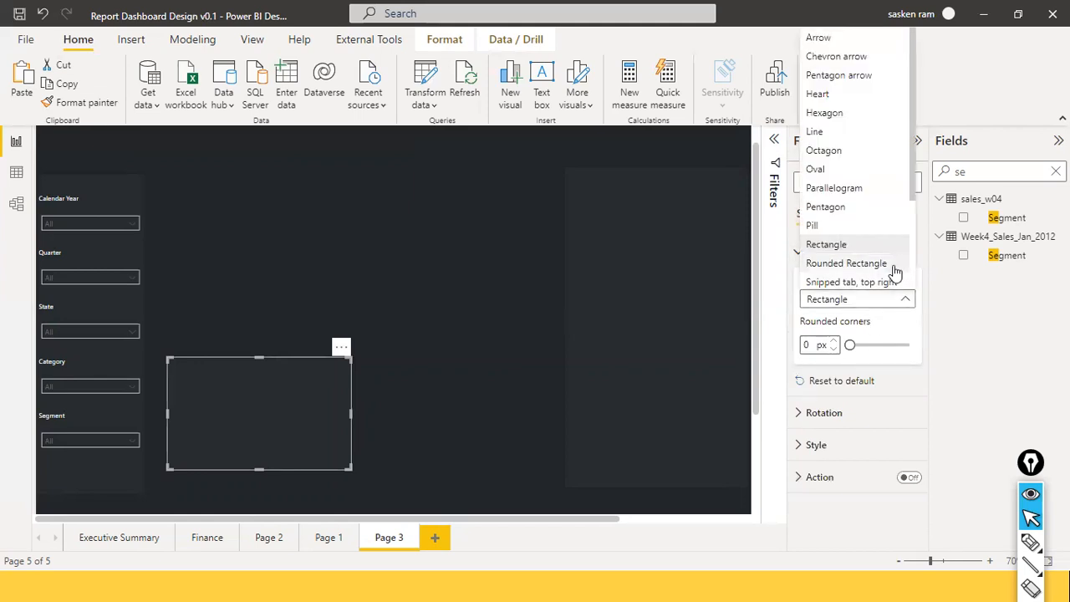
click(876, 245)
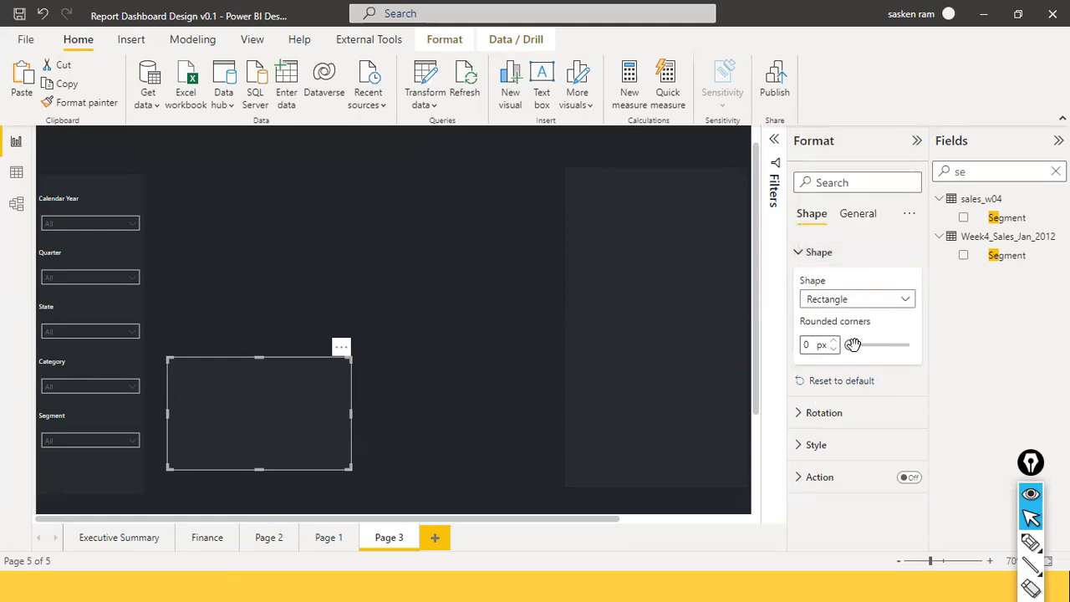
drag(852, 344, 864, 348)
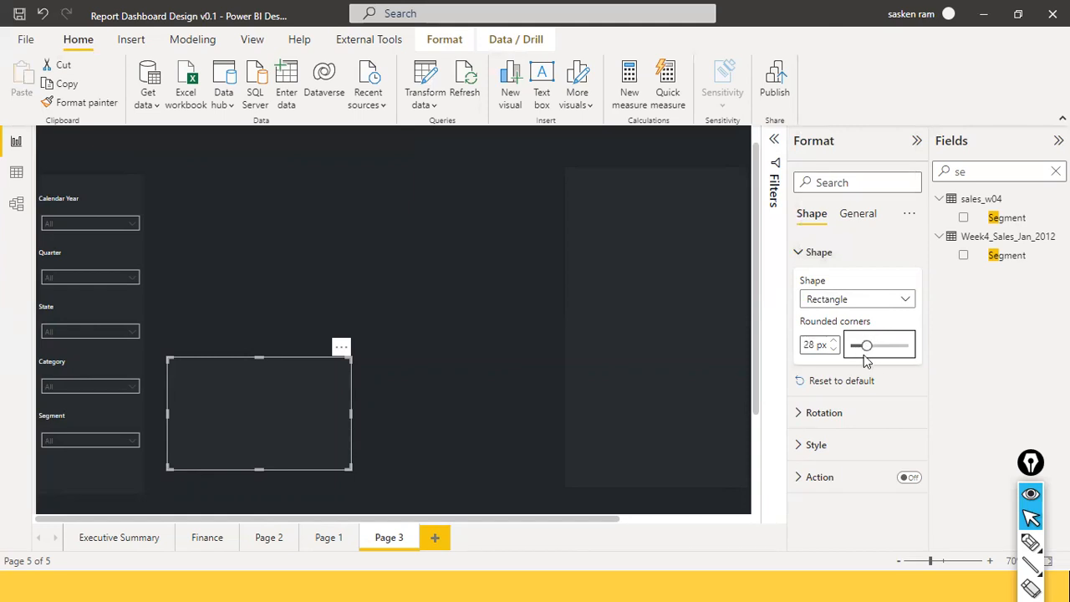
click(348, 351)
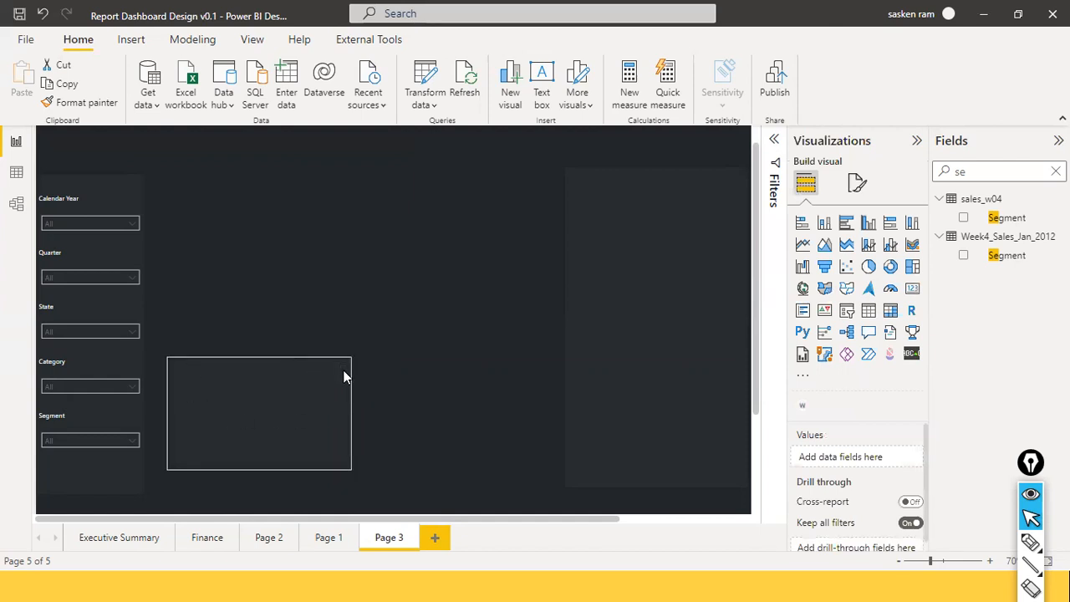
click(316, 381)
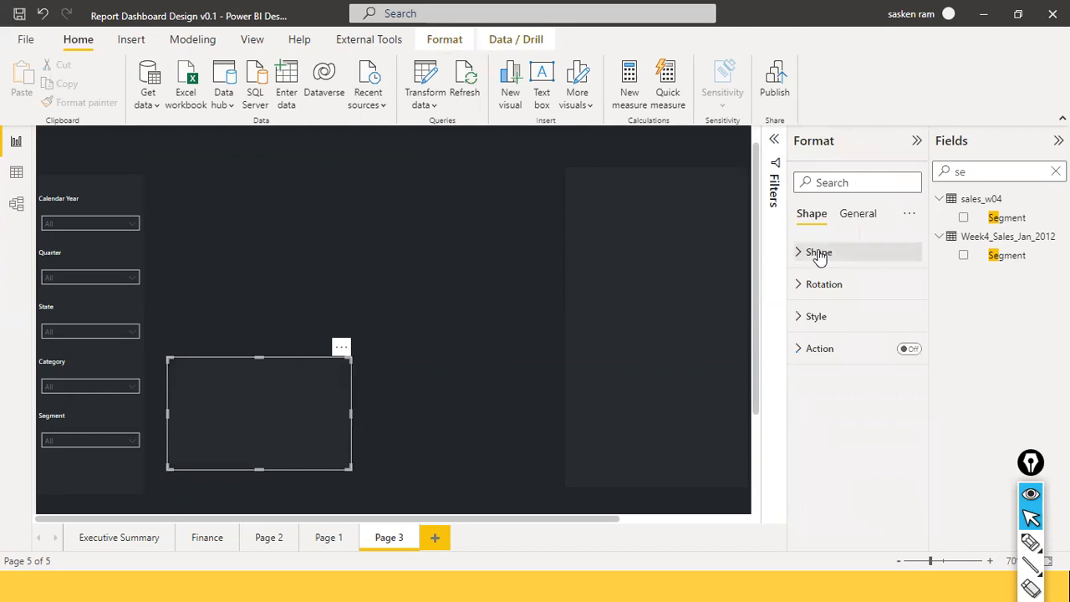
click(800, 254)
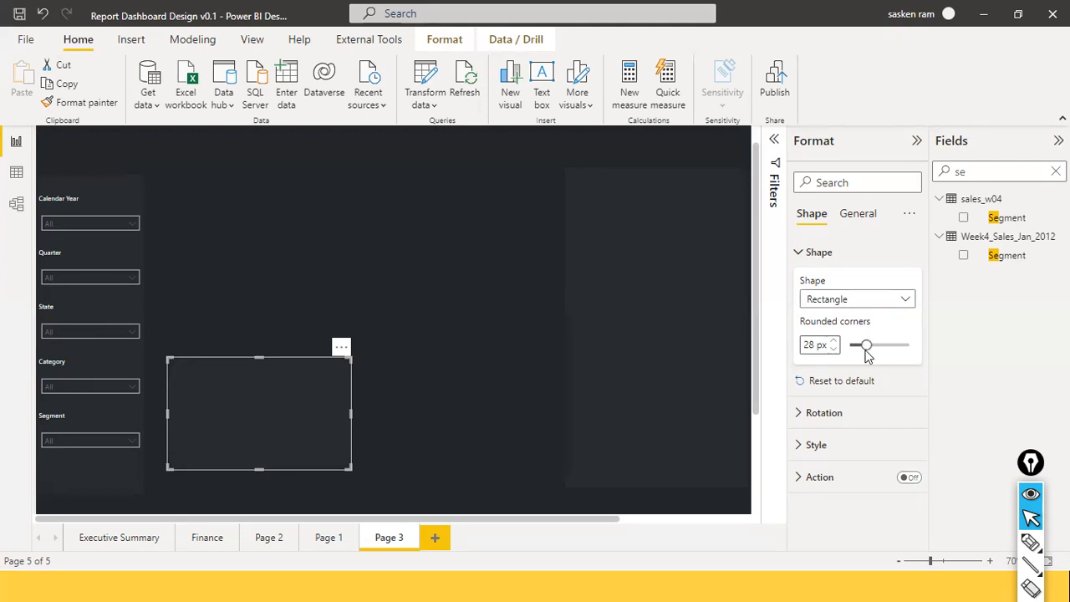
drag(864, 346, 865, 348)
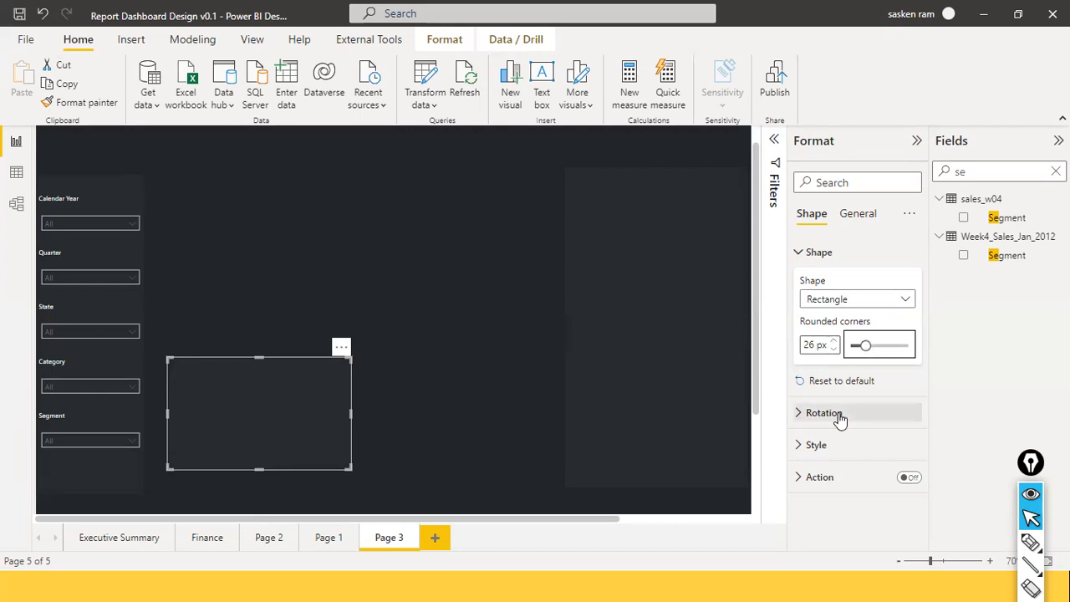
Step: Open the custom fill colour of the lower-middle box and try entering #21252 as its hex value
click(798, 446)
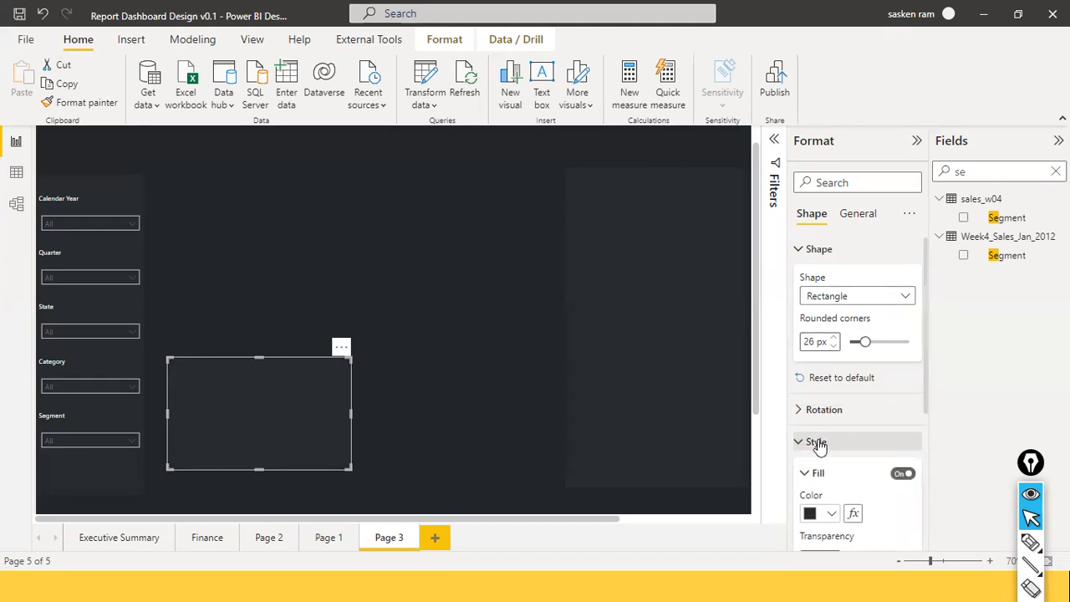
scroll(819, 446, down, 2)
click(832, 426)
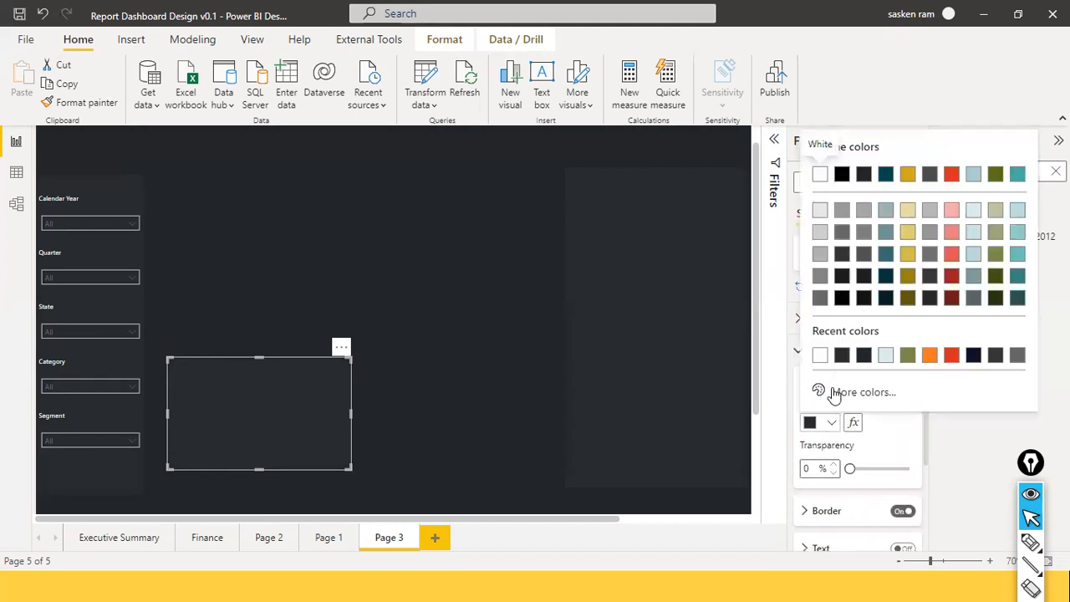
click(834, 394)
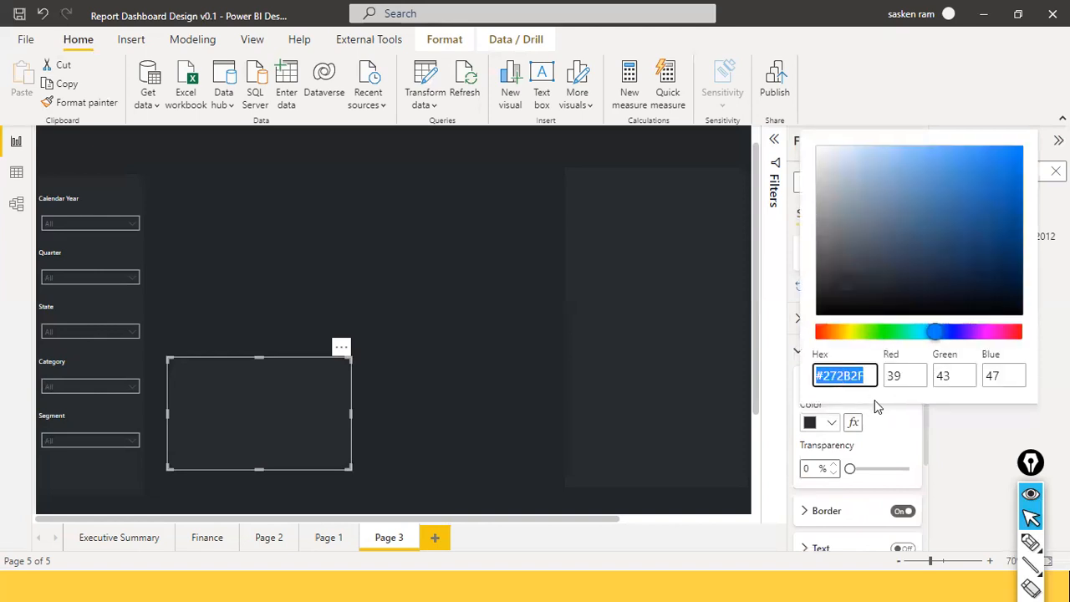
text(#21252)
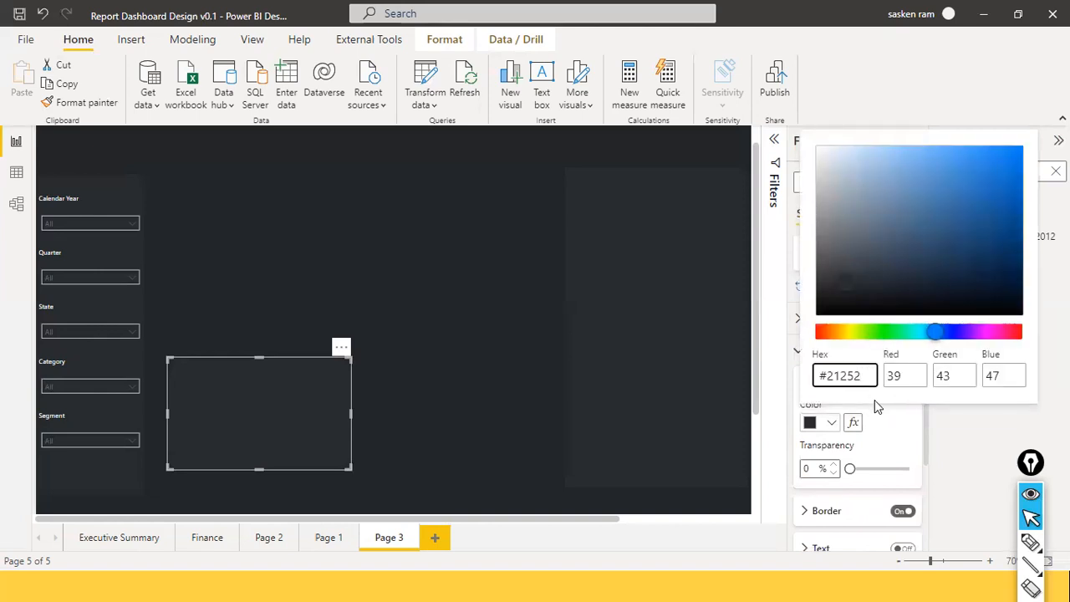
key(alt+Tab)
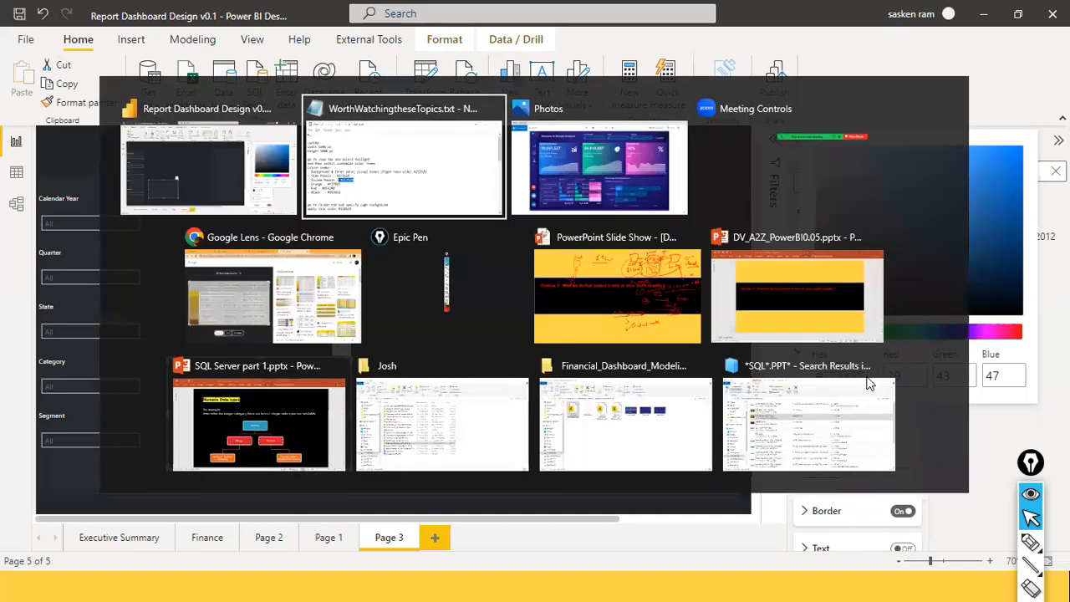
key(alt+Tab)
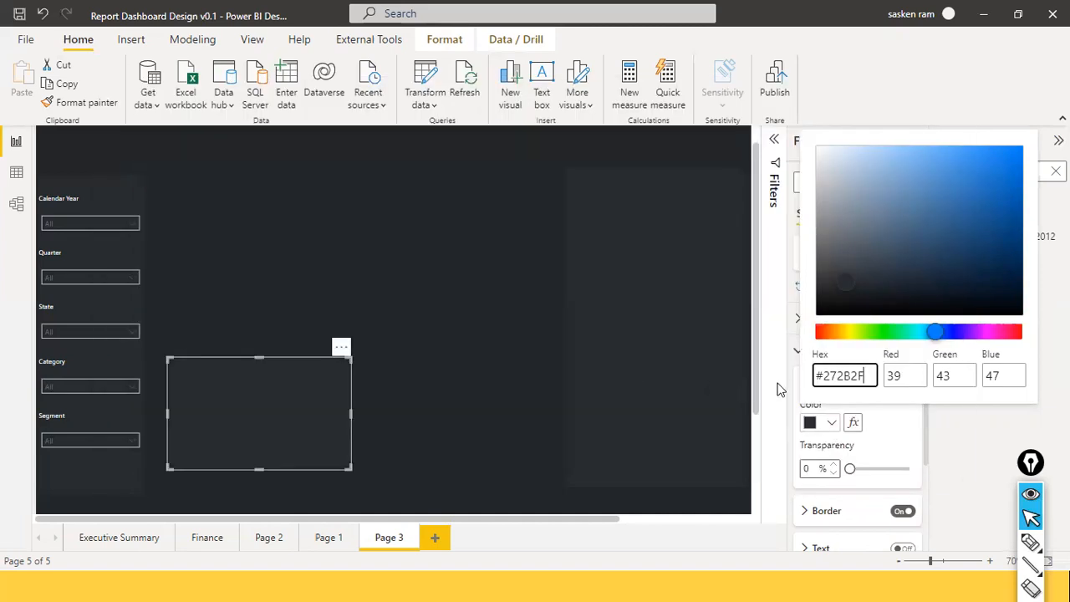
Step: Switch to Notepad, copy only the Inside Panels code #212529 without its leading space, and return to Power BI
key(alt+Tab)
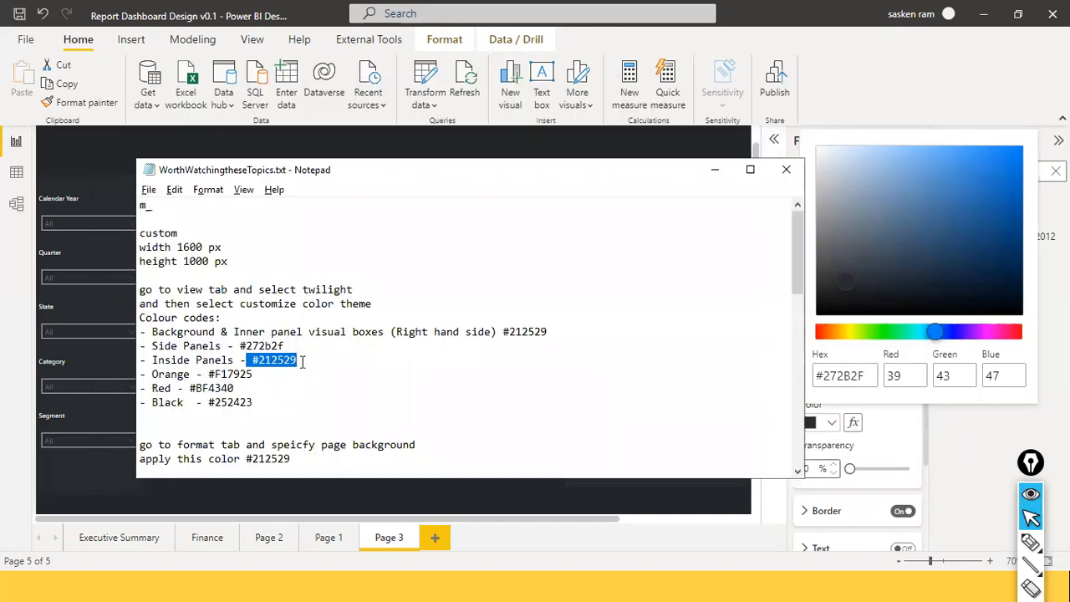
click(294, 359)
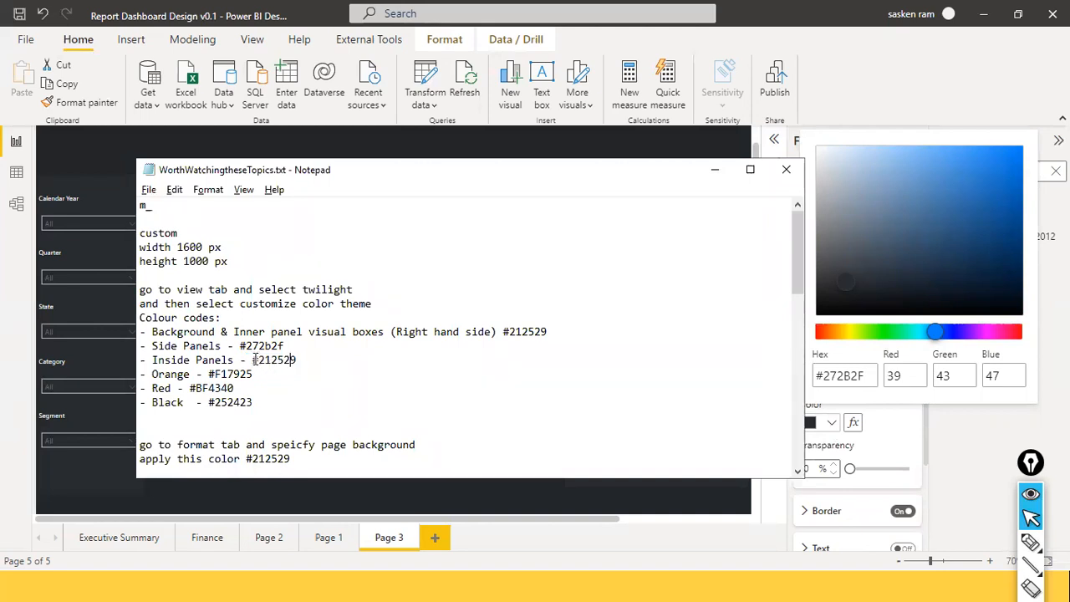
drag(251, 361, 305, 361)
key(ctrl+c)
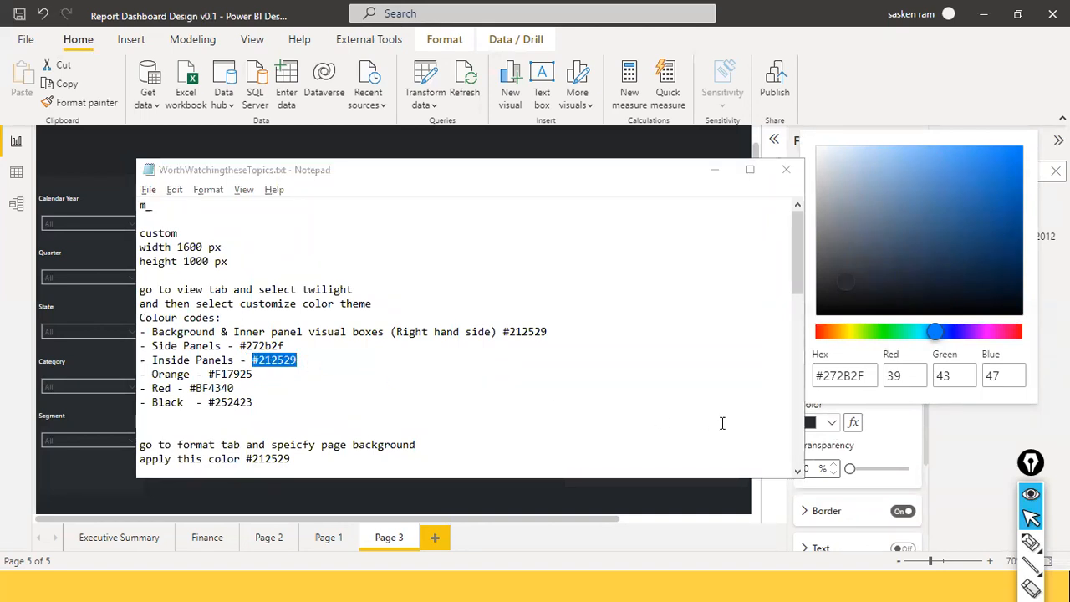
key(alt+Tab)
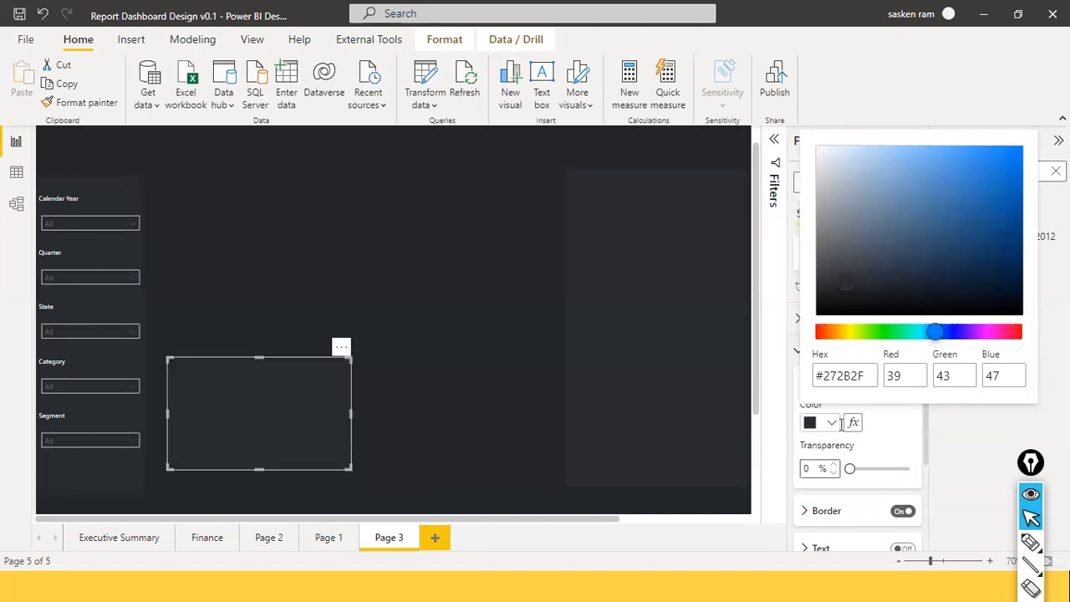
Step: Replace the hex value of the lower-middle box's fill colour with #212529 and deselect the box
double_click(869, 376)
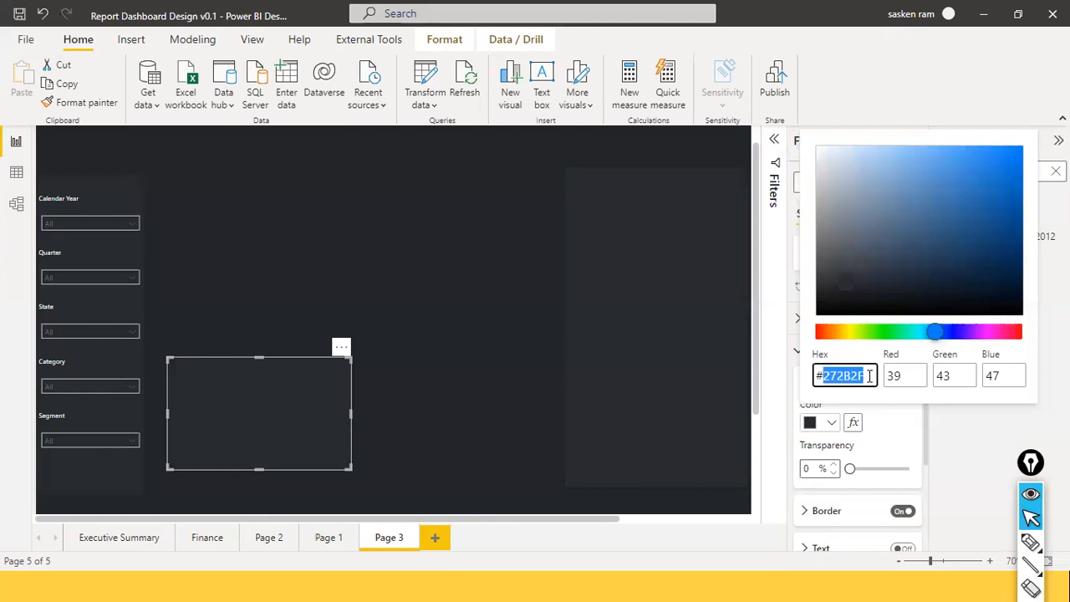
triple_click(869, 376)
key(ctrl+v)
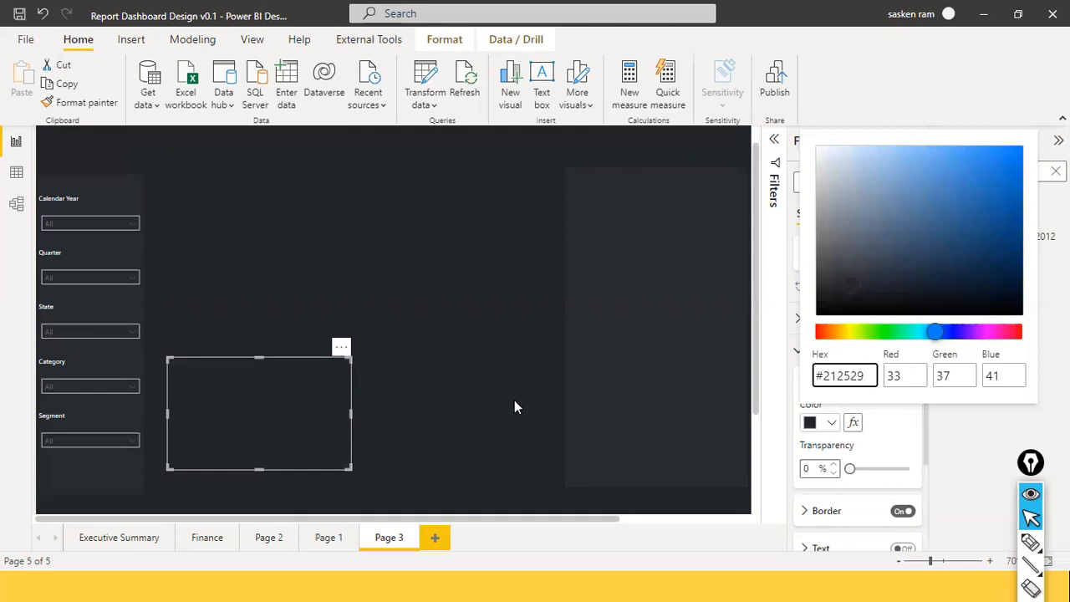
click(898, 397)
click(376, 421)
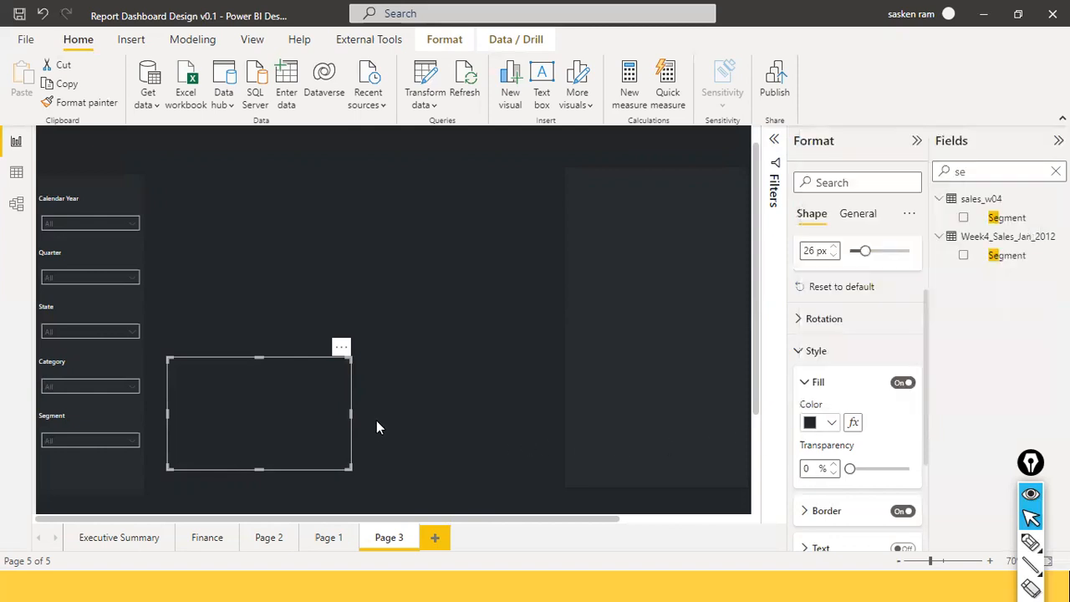
click(439, 424)
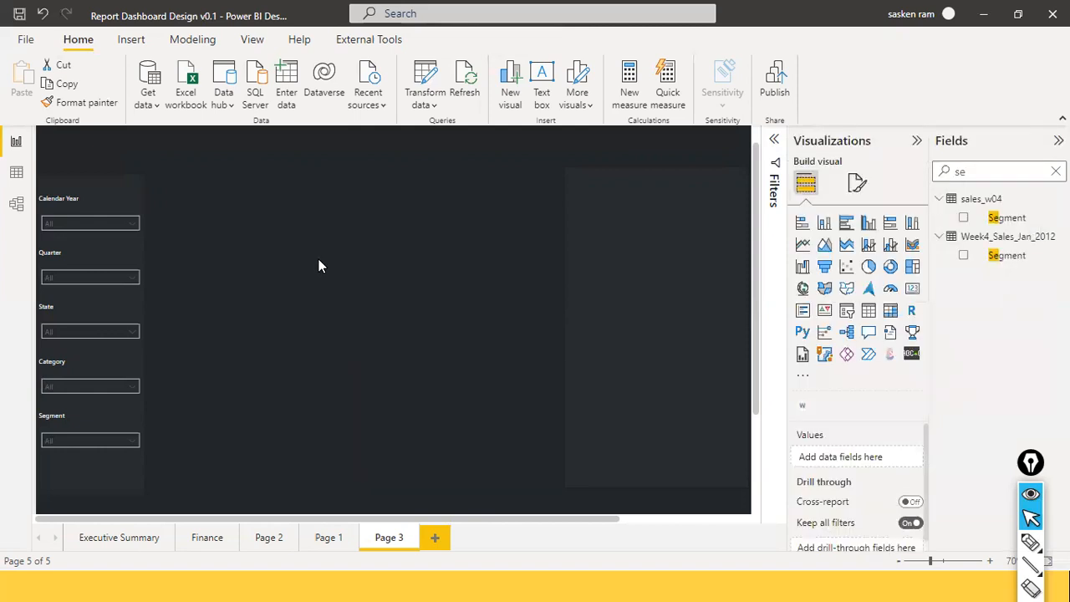
Step: Reopen the custom fill colour of the lower-middle box and copy its hex code
click(276, 393)
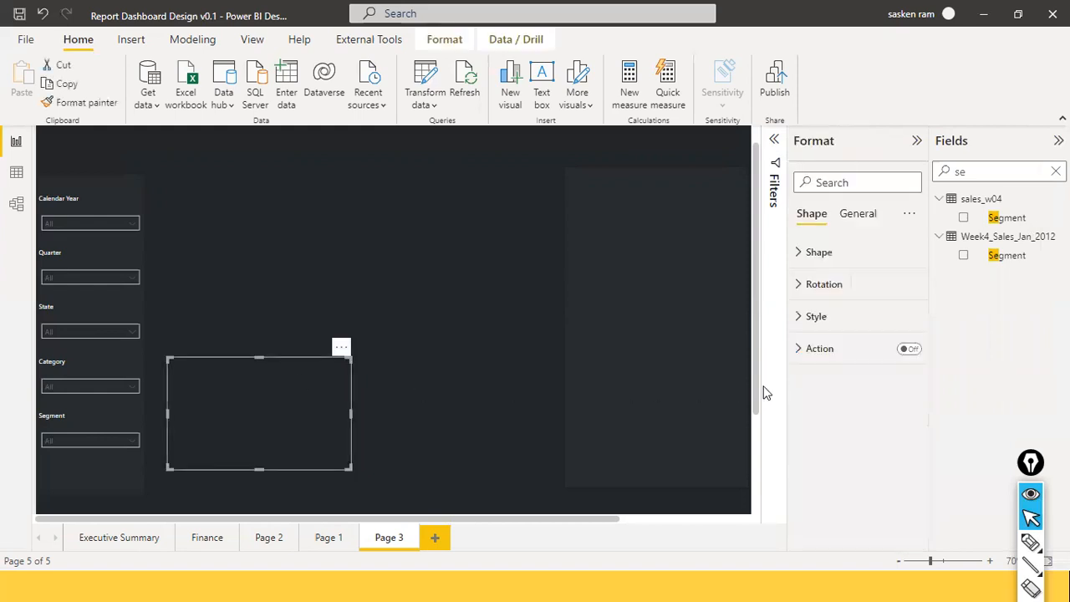
click(797, 255)
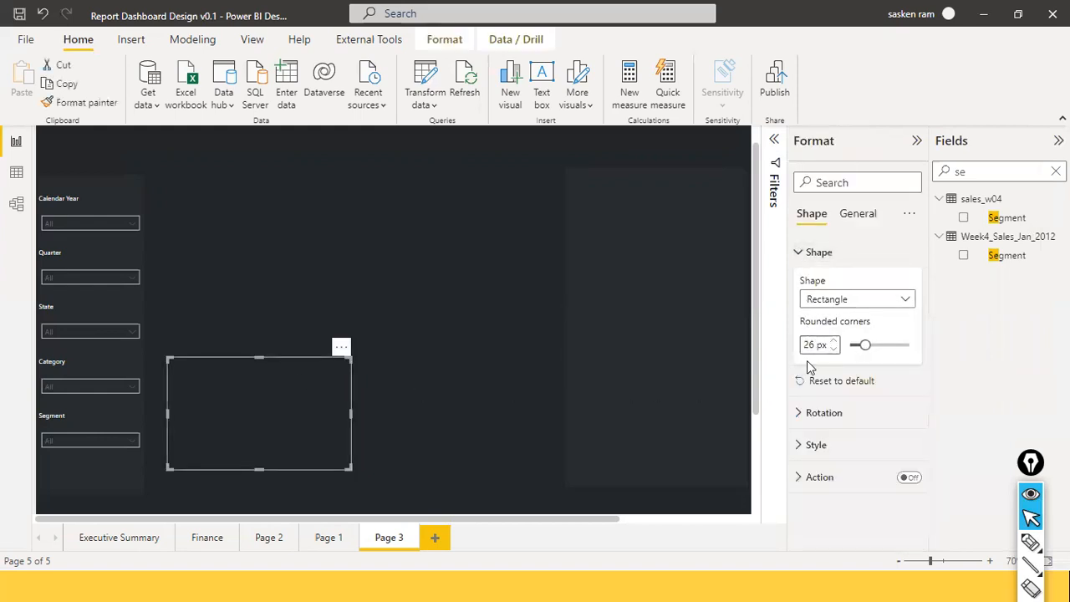
click(803, 445)
scroll(817, 434, down, 3)
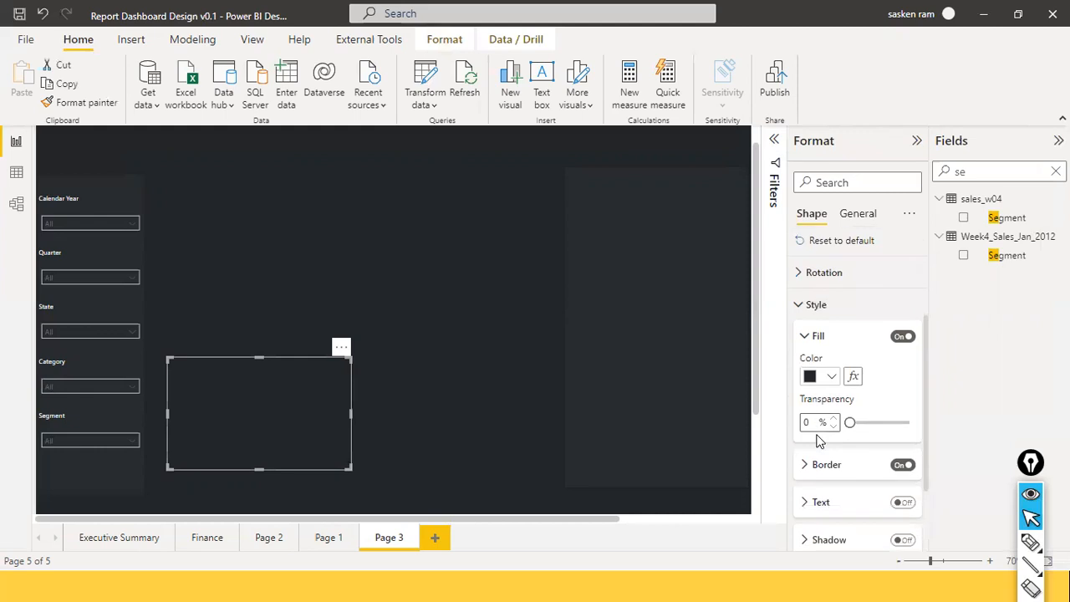
click(833, 375)
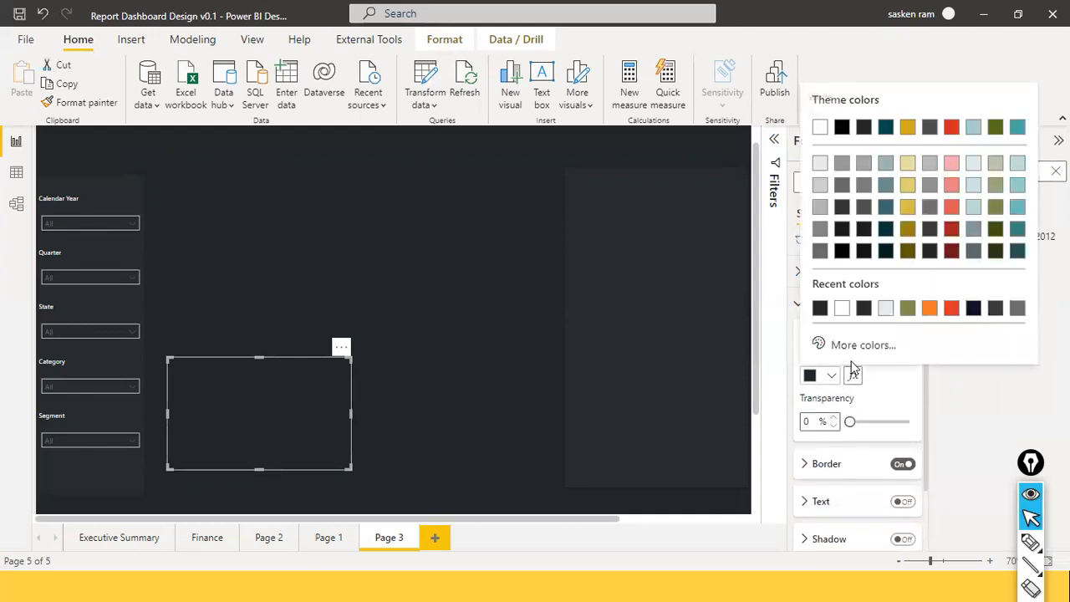
click(851, 342)
key(ctrl+c)
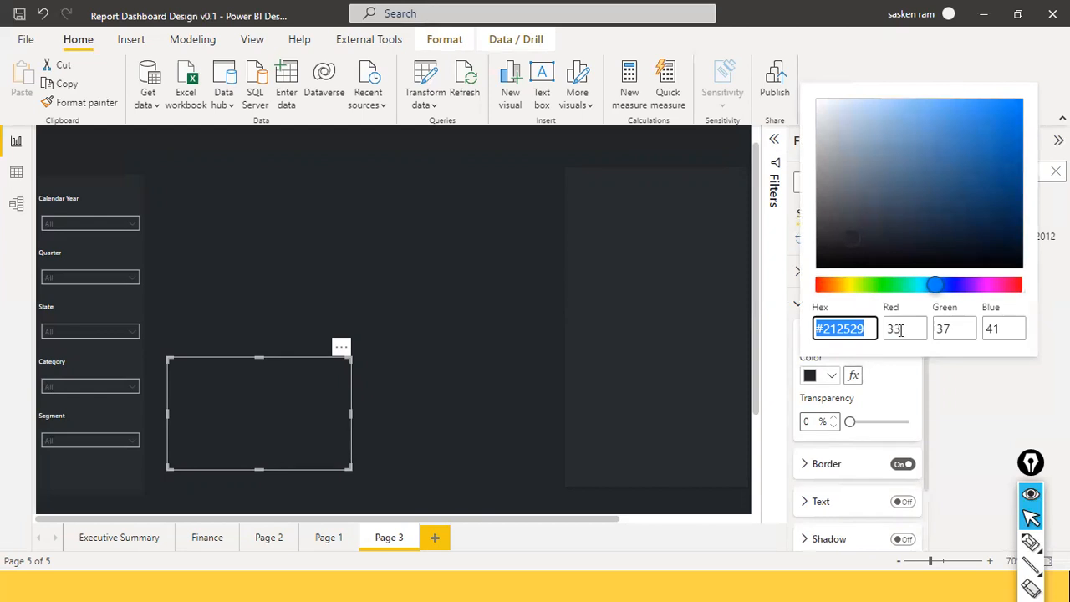
Step: Try a slightly shifted hue for the box's fill, restore the hex value #212529 and deselect the box
click(940, 287)
click(874, 329)
key(ctrl+a)
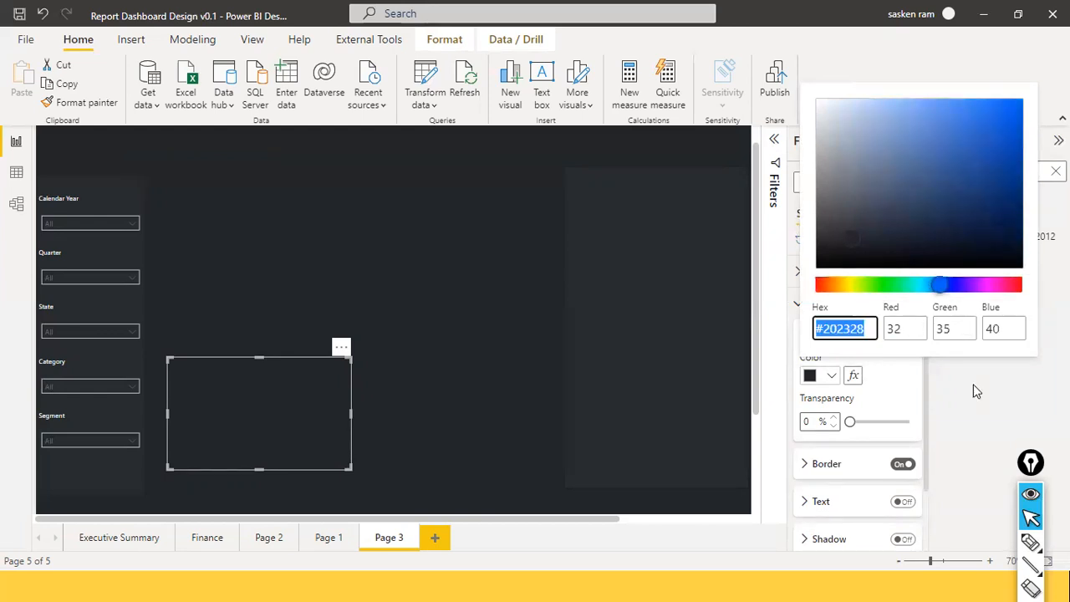
key(ctrl+v)
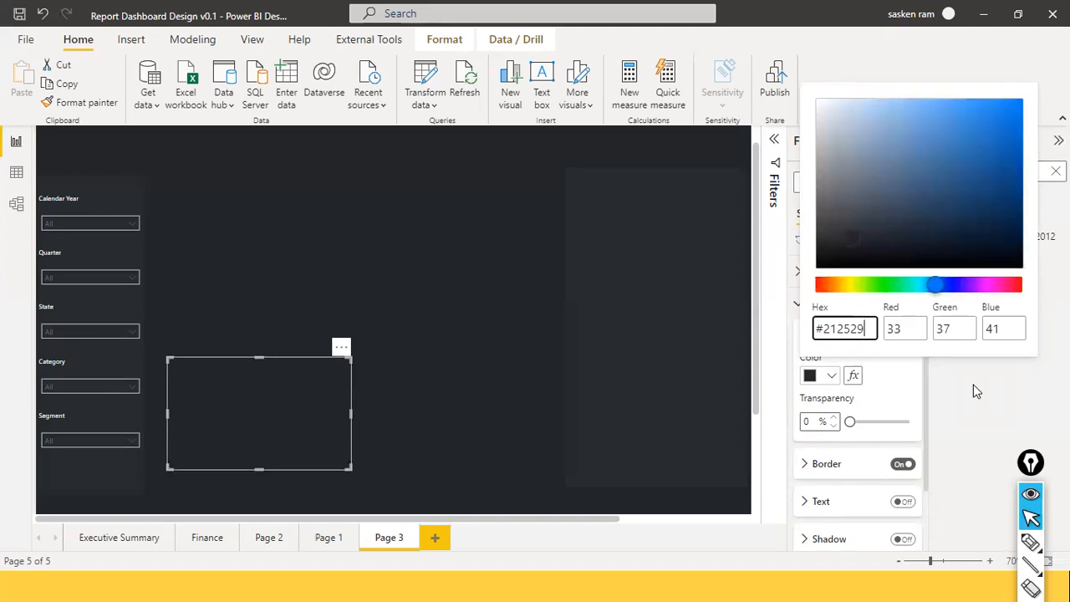
click(908, 408)
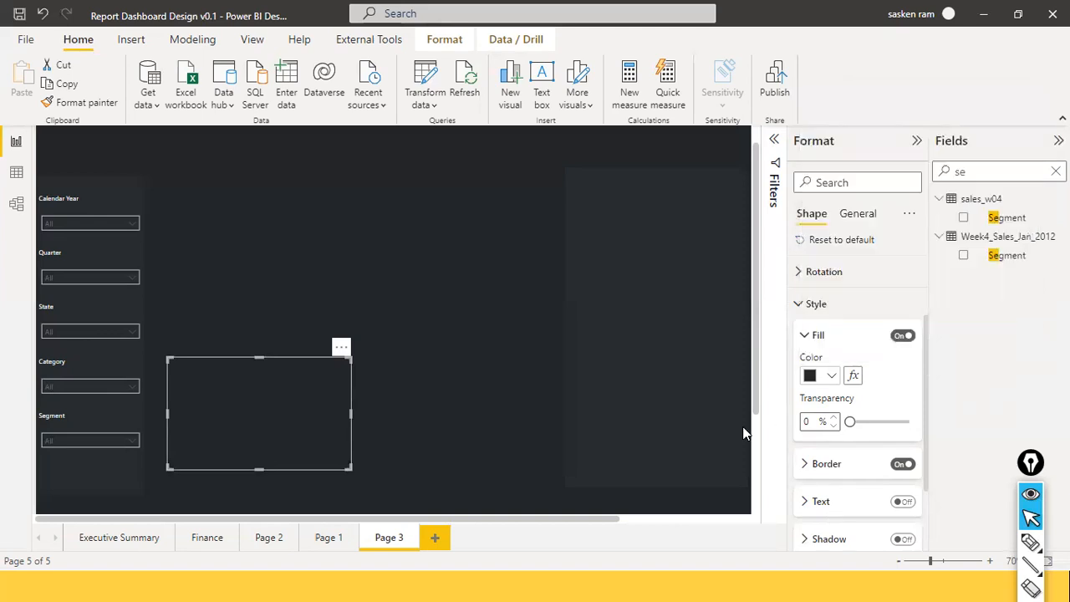
click(417, 395)
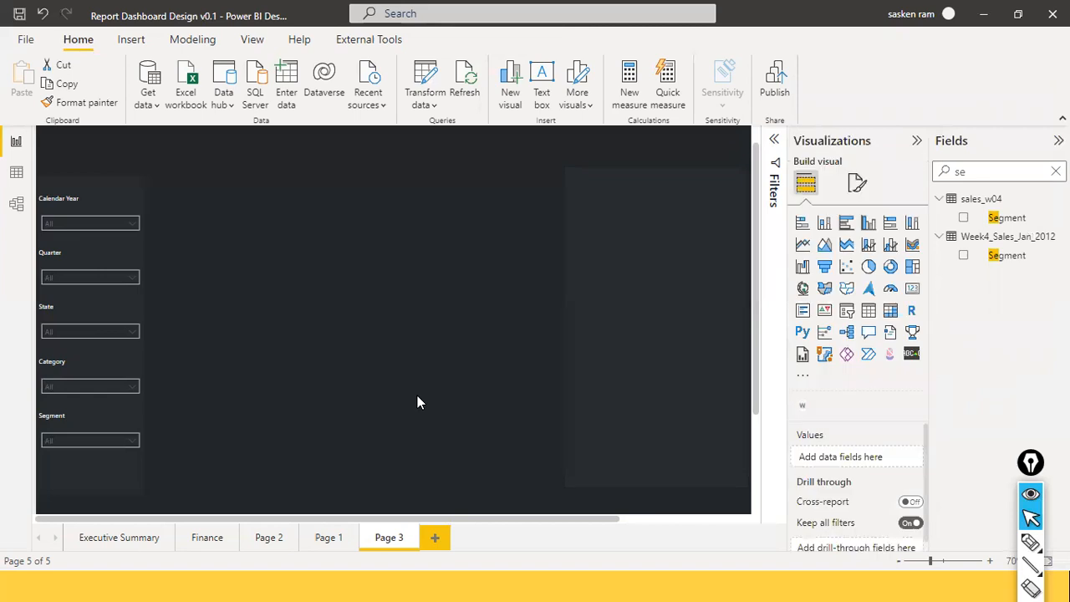
Step: Move the dark box slightly up the canvas, select the Side Panels code #272b2f in Notepad and return to Power BI
drag(296, 426, 317, 389)
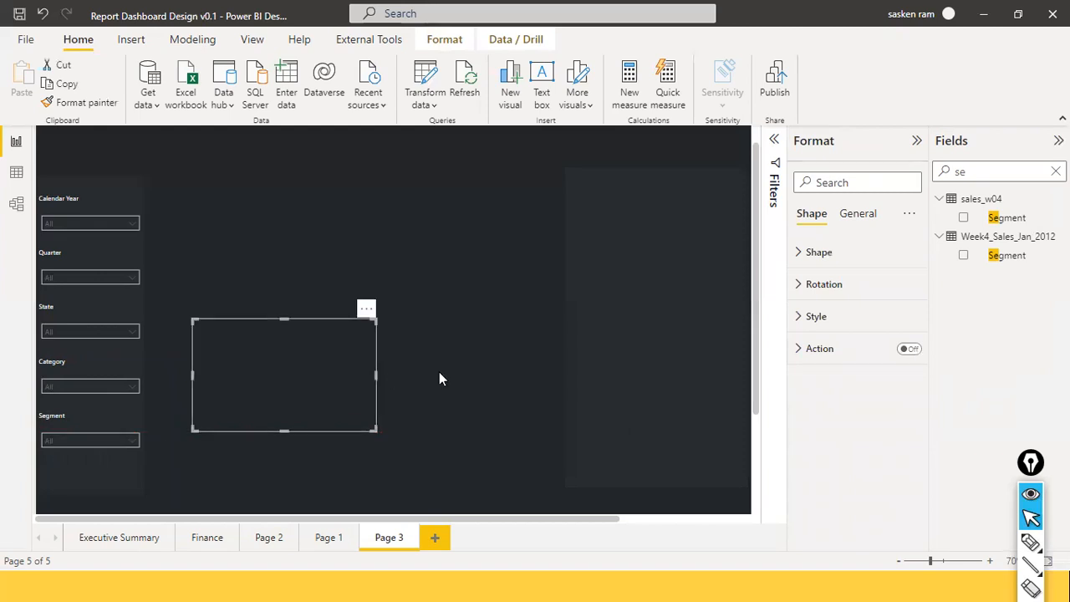
click(389, 391)
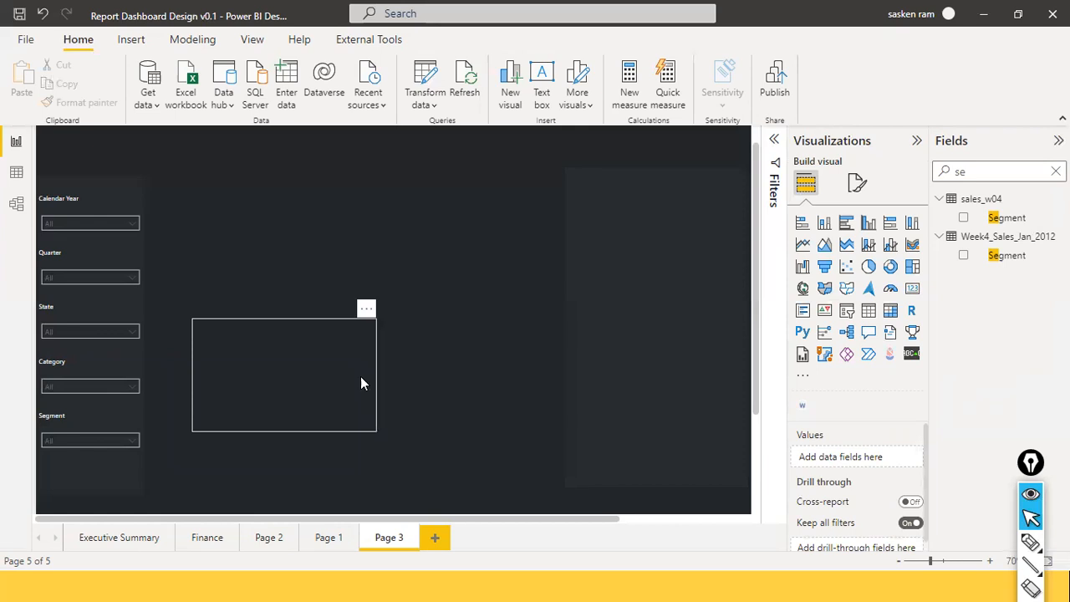
click(360, 382)
key(alt+Tab)
click(356, 359)
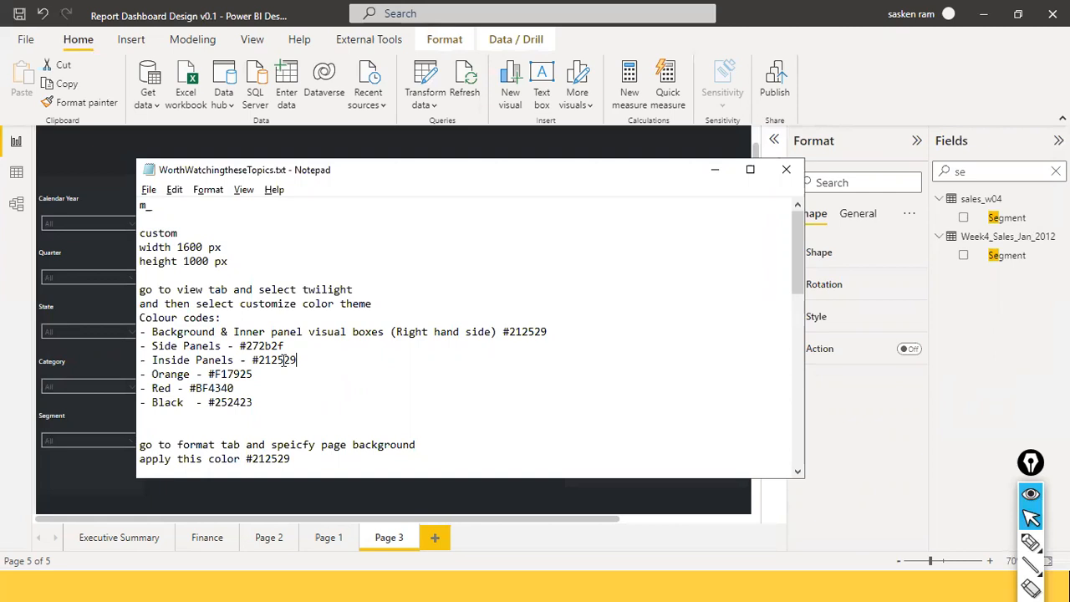
drag(240, 346, 295, 344)
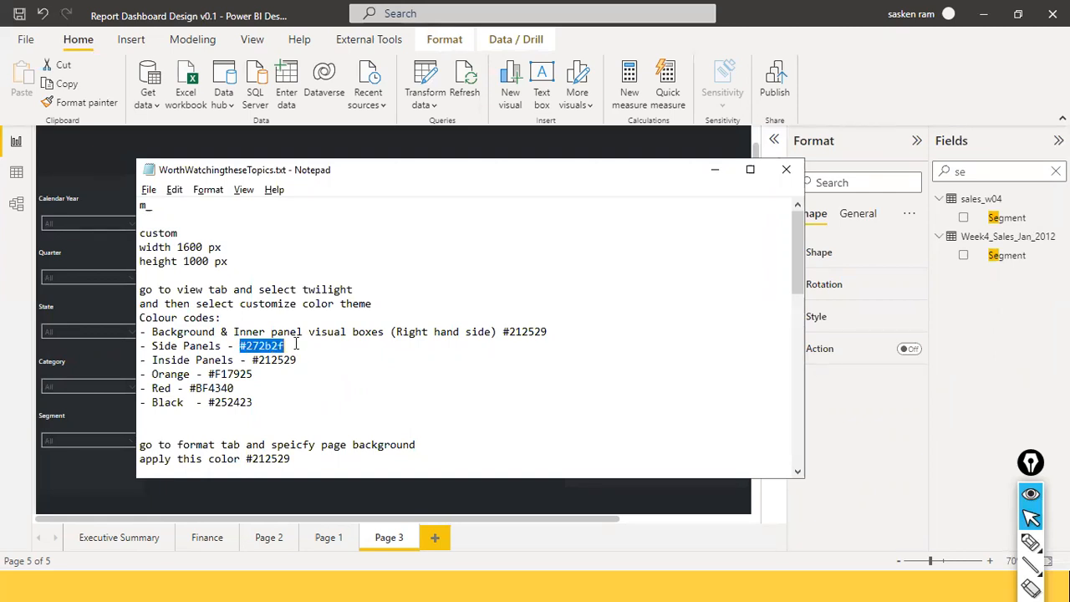
click(910, 311)
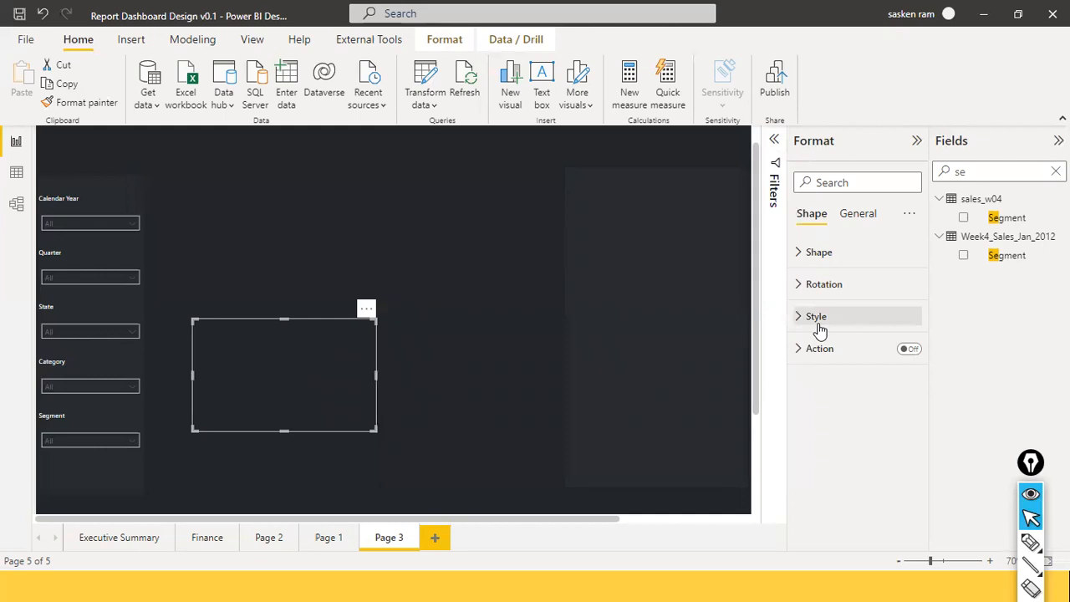
Step: Move the dark inside box from the middle of the canvas onto the lower part of the right-hand side panel and deselect it
click(492, 370)
drag(359, 418, 336, 428)
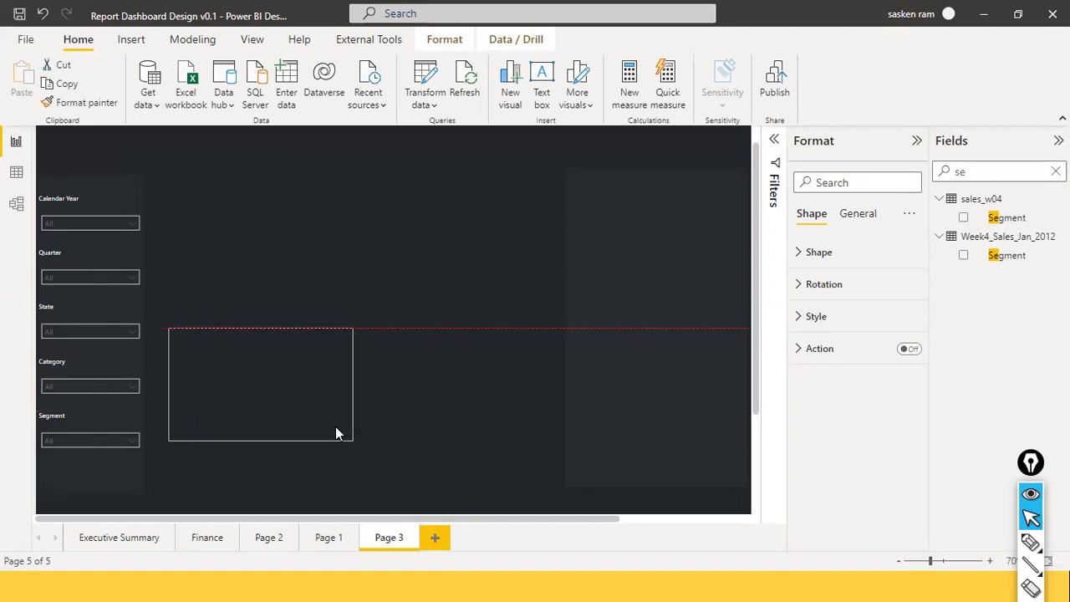
click(367, 400)
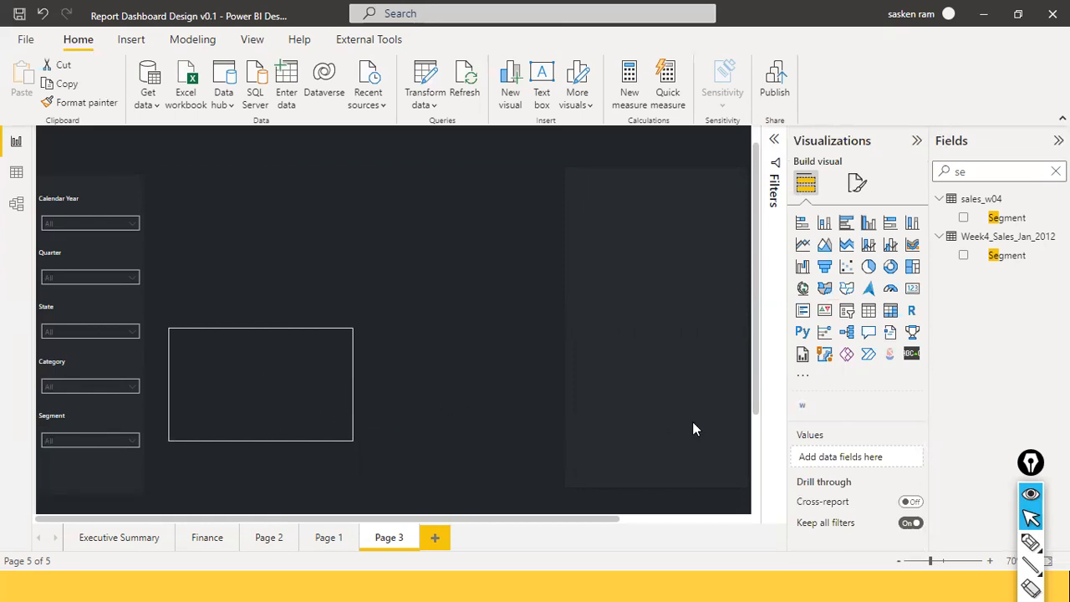
drag(272, 422, 693, 422)
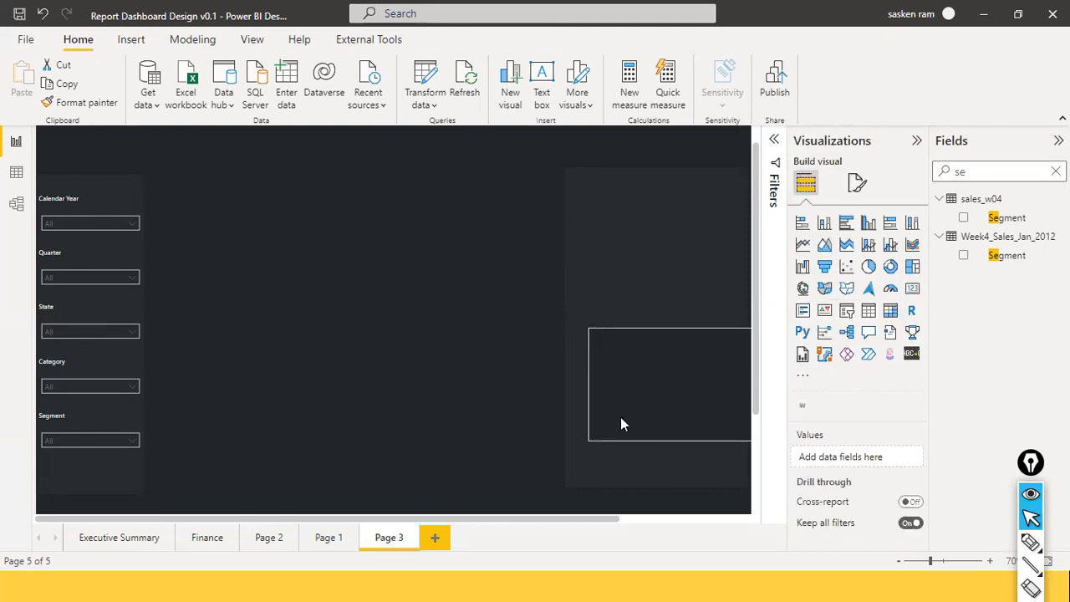
drag(606, 433, 653, 432)
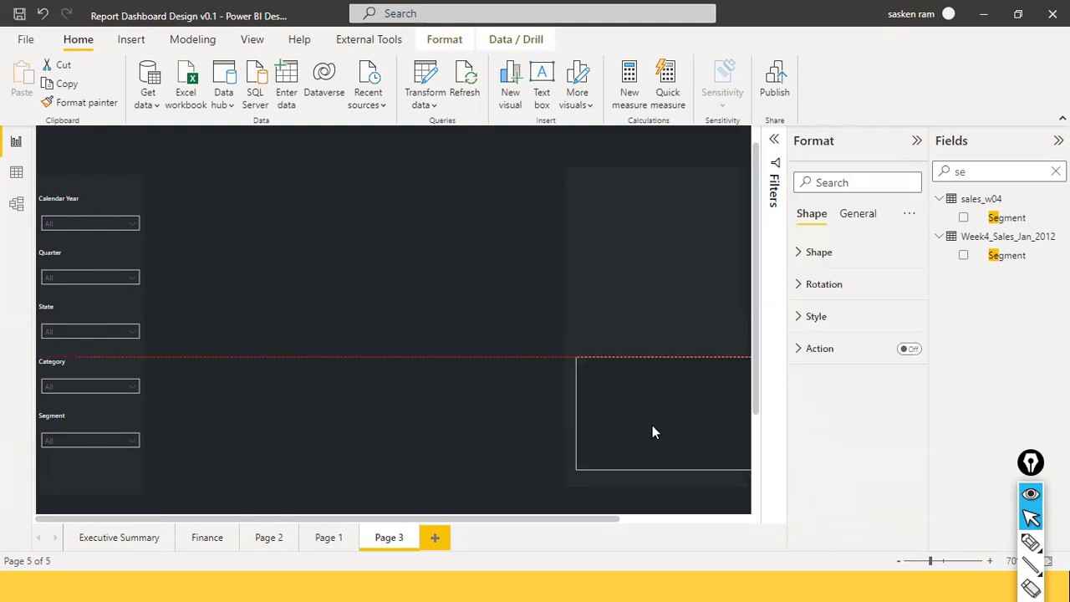
click(453, 413)
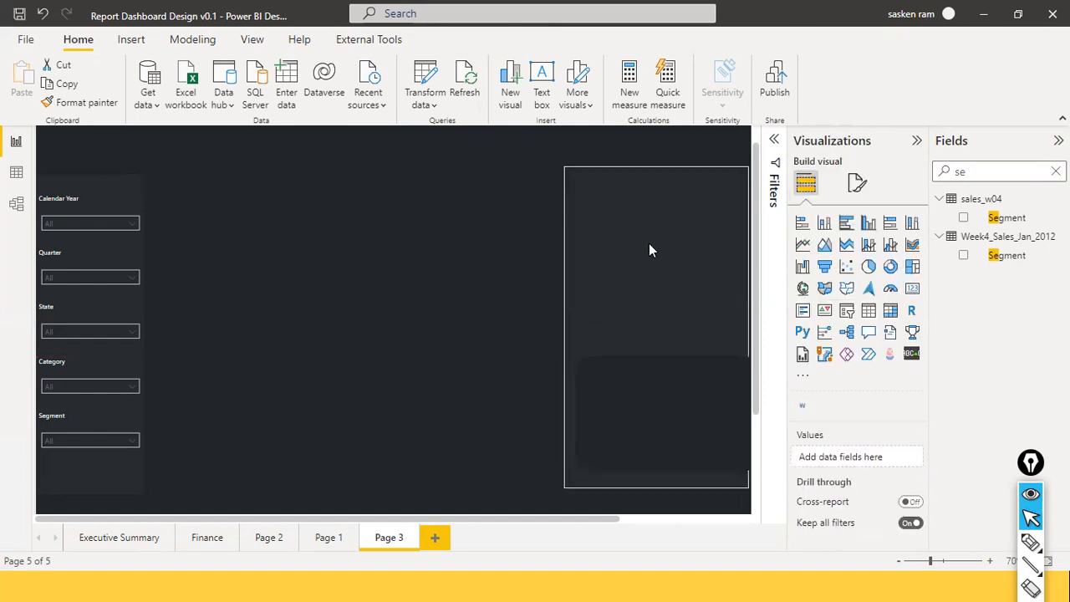
scroll(649, 245, up, 1)
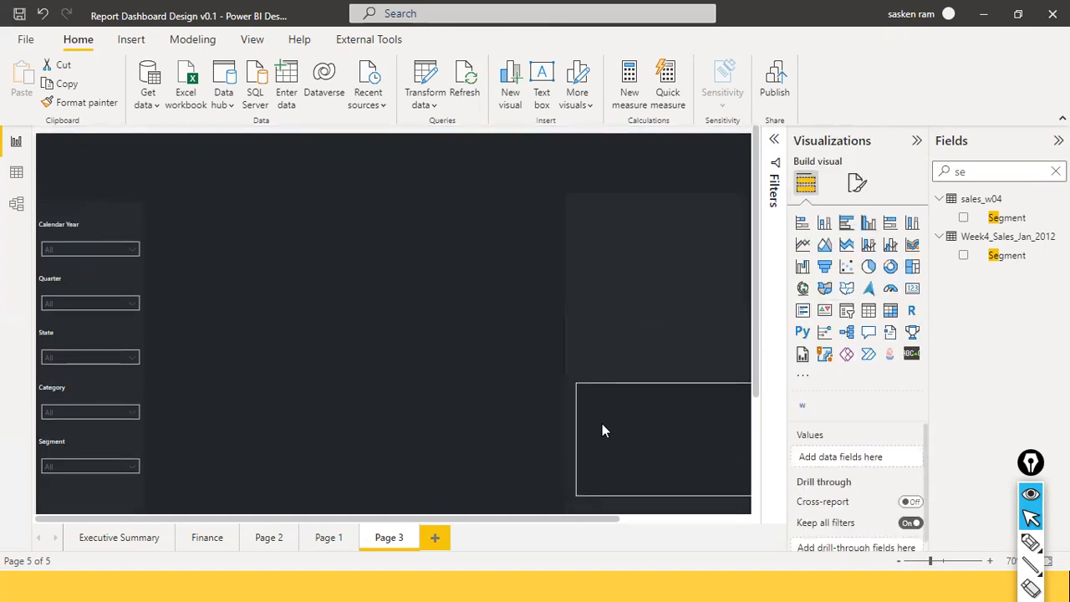
drag(593, 437, 605, 417)
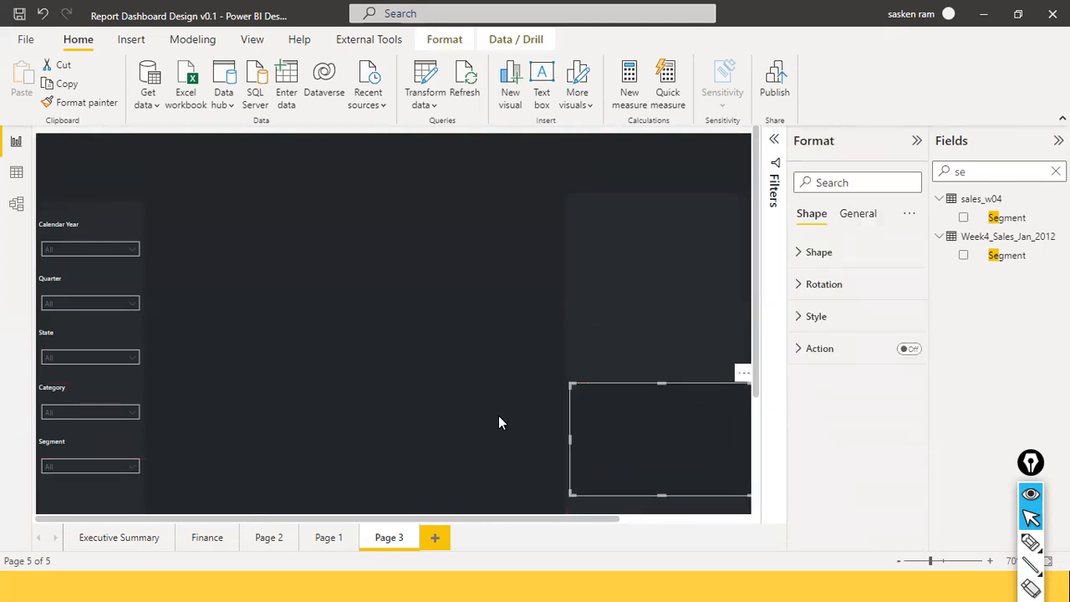
click(499, 417)
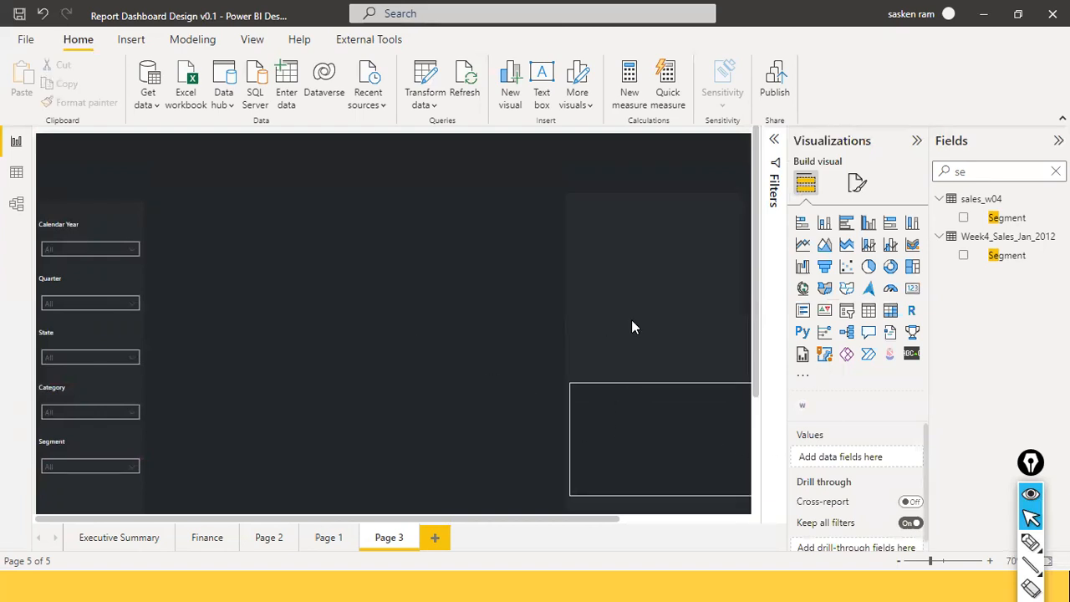
Step: Duplicate the inside box and place the copy directly above the original on the right-hand side panel, with their left edges aligned
click(655, 422)
key(ctrl+c)
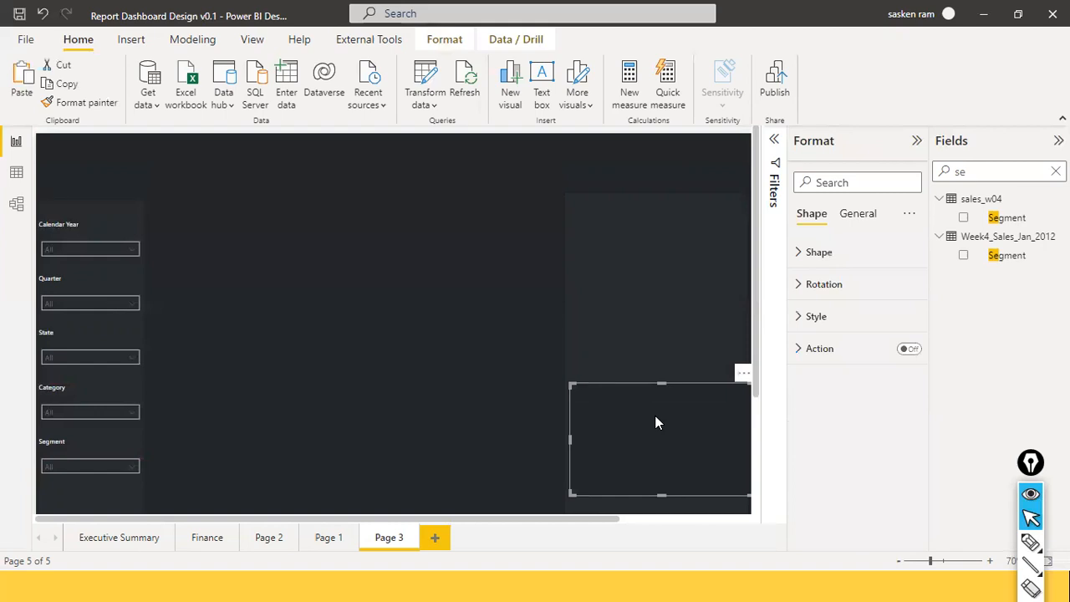
key(ctrl+v)
drag(654, 421, 653, 296)
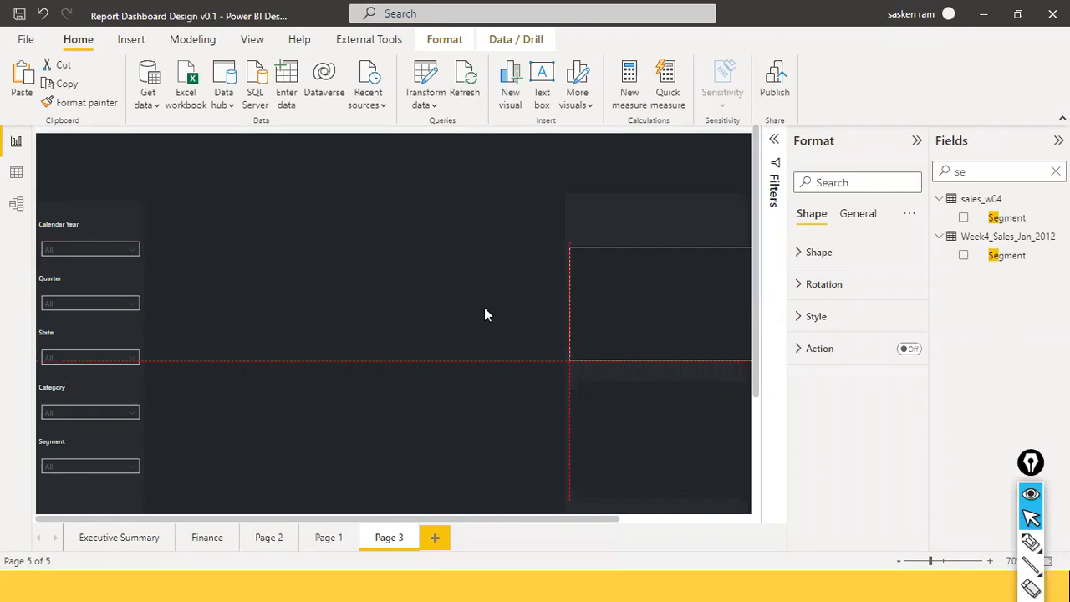
click(484, 314)
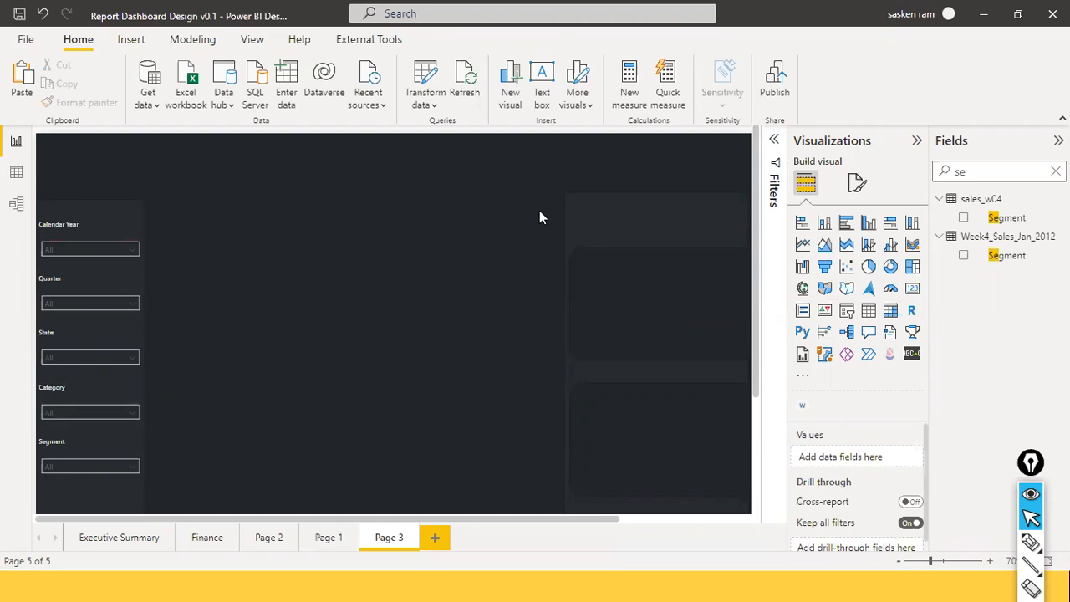
Step: Duplicate the right-hand side panel and reshape the copy into a flat header bar along the top of the page
click(574, 211)
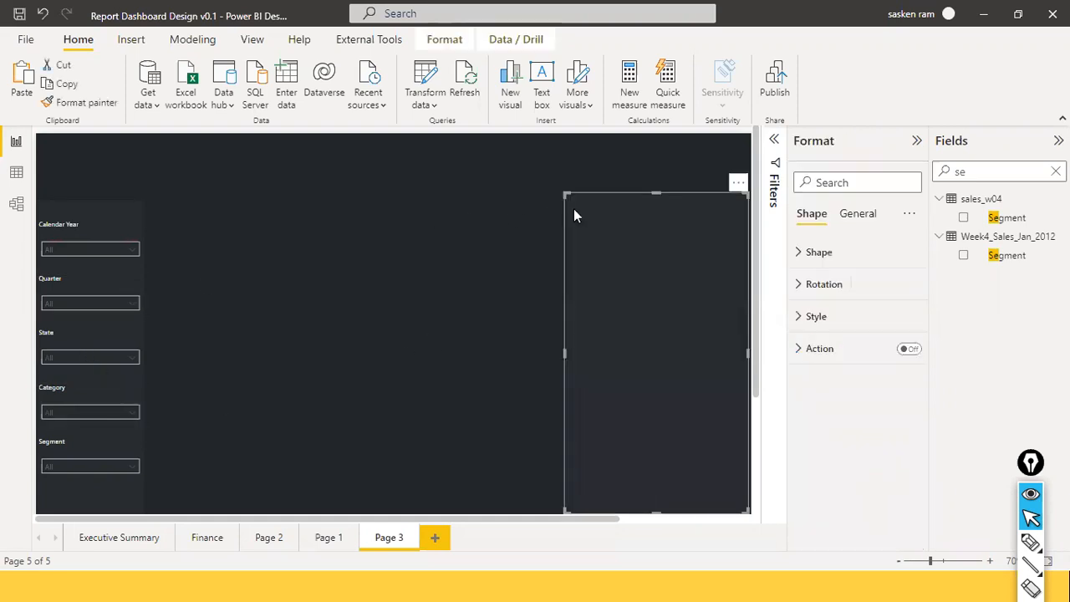
drag(570, 232, 576, 238)
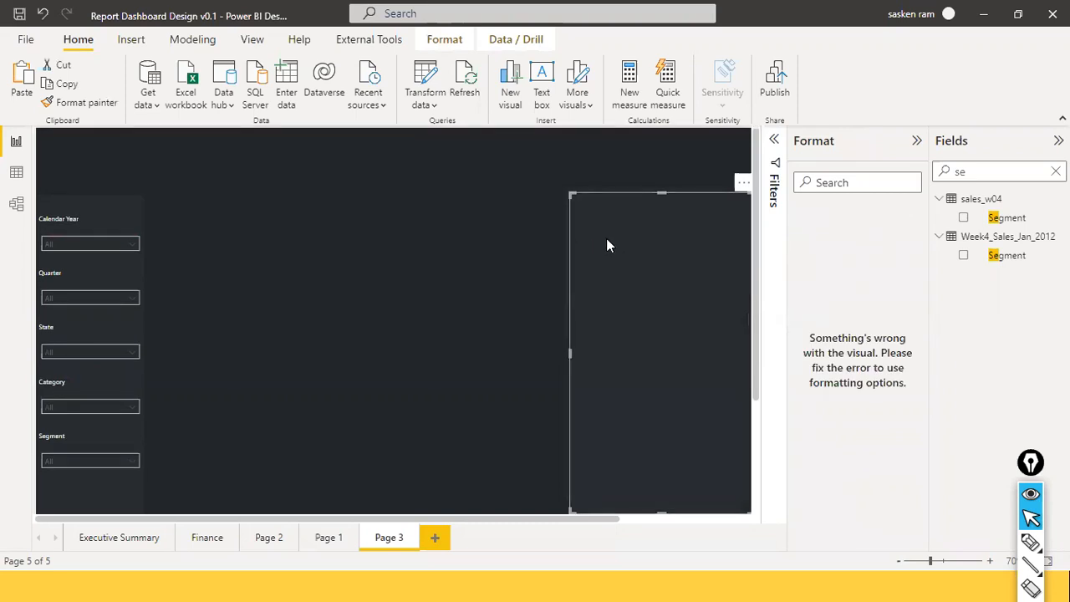
drag(465, 216, 326, 342)
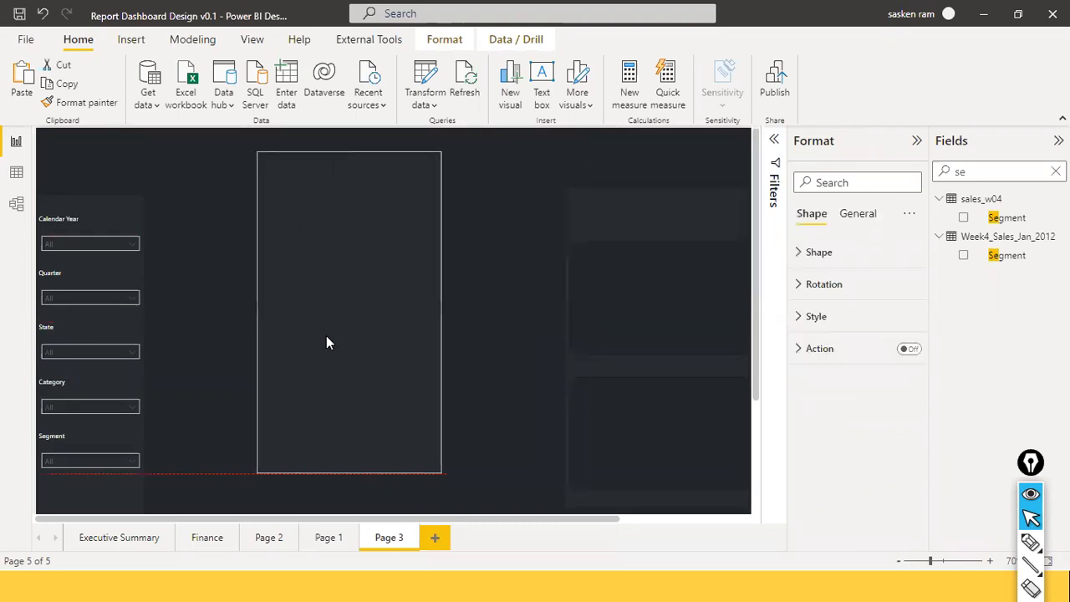
drag(349, 472, 658, 173)
drag(566, 168, 363, 150)
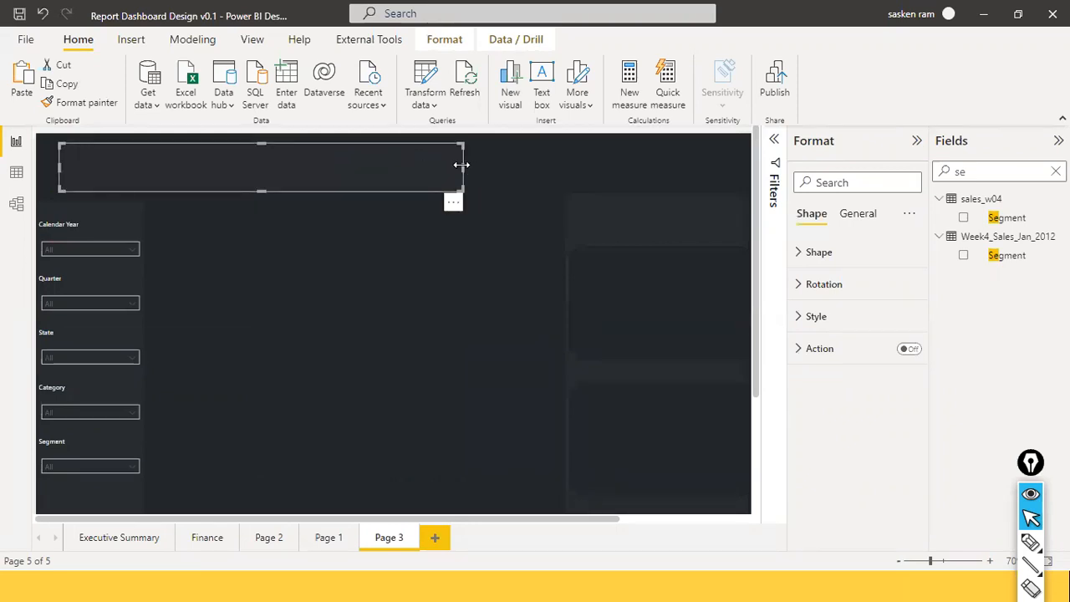
Step: Widen the header bar across to the right-hand side panel and shift the bar slightly left above the slicers
drag(461, 165, 704, 165)
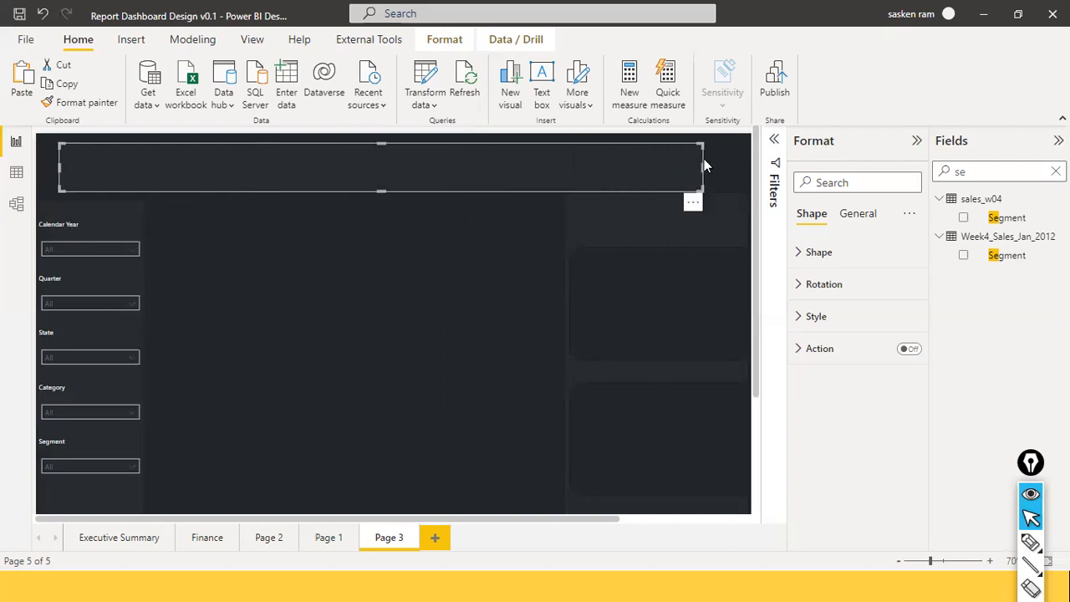
drag(702, 168, 717, 169)
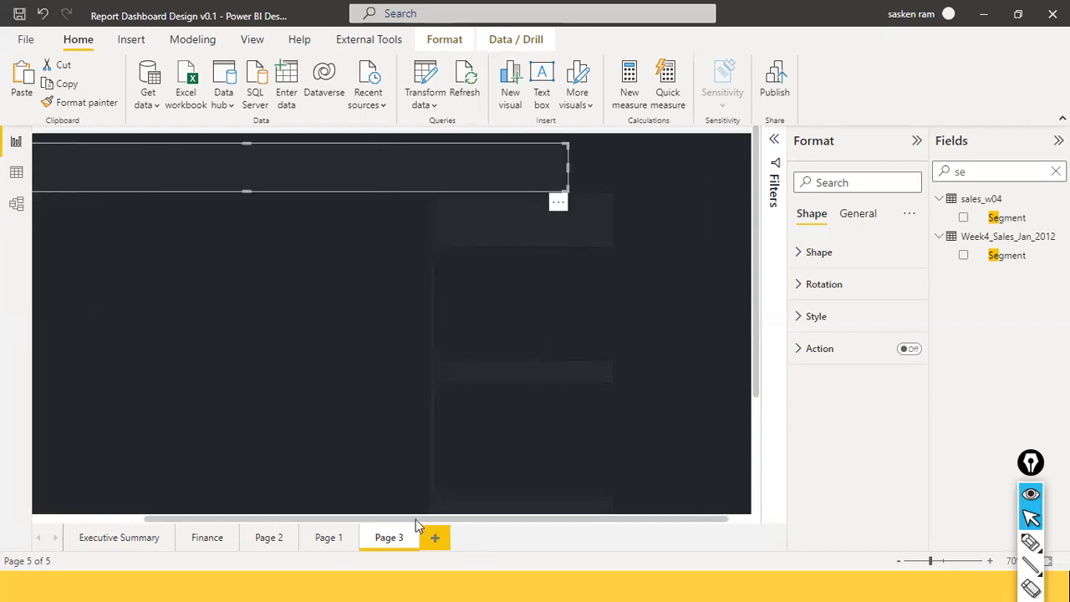
drag(415, 519, 206, 491)
mouse_move(382, 186)
mouse_down()
mouse_move(358, 190)
mouse_move(369, 178)
mouse_move(372, 187)
mouse_up()
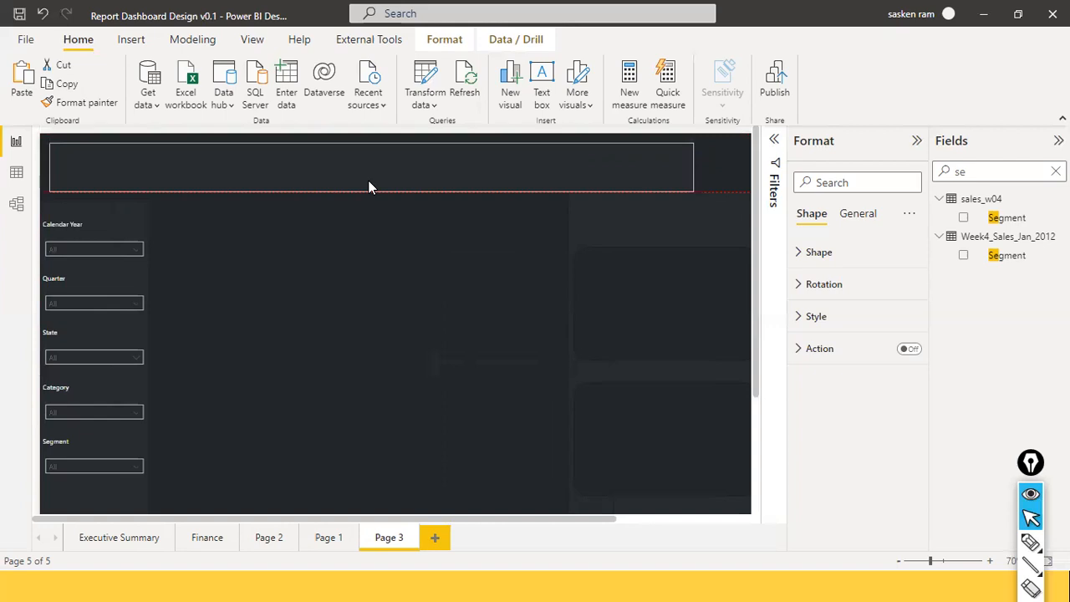
click(459, 177)
click(459, 177)
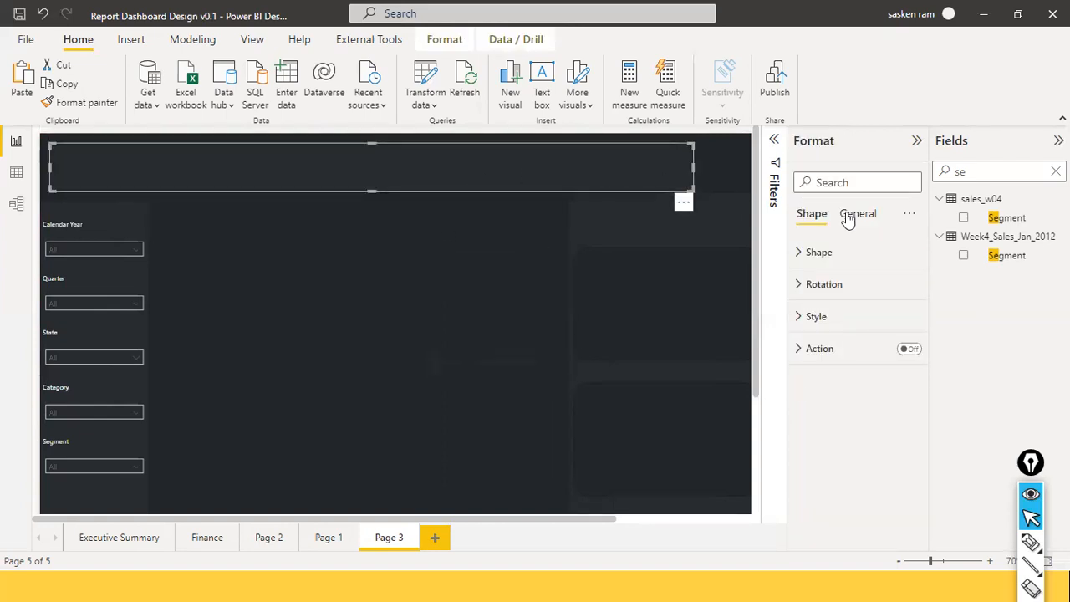
Step: Slightly round the corners of the header bar's rectangle and deselect it
click(801, 258)
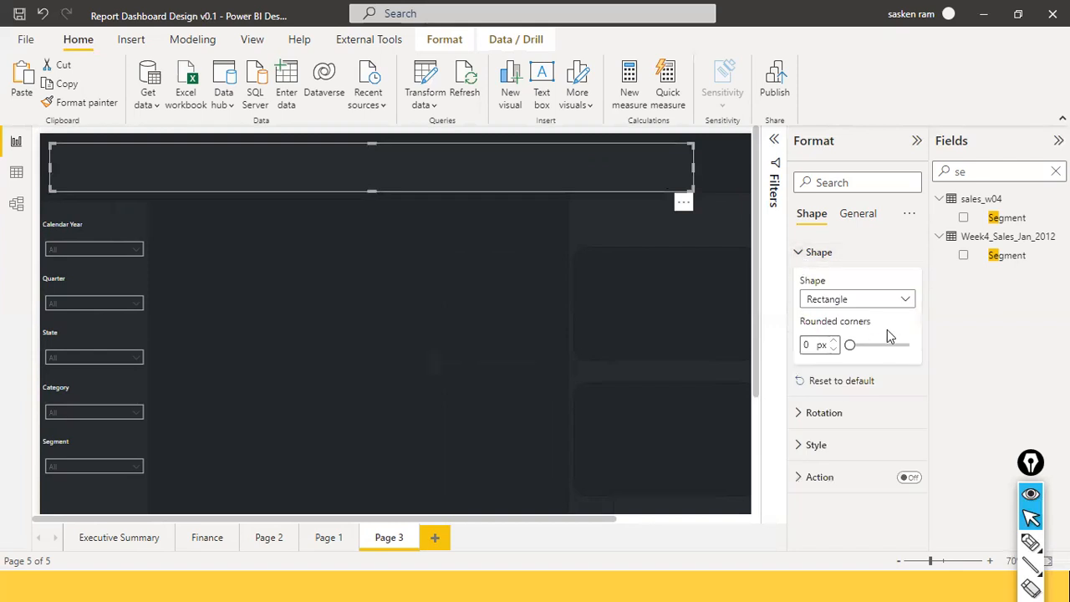
drag(848, 343, 861, 349)
click(340, 202)
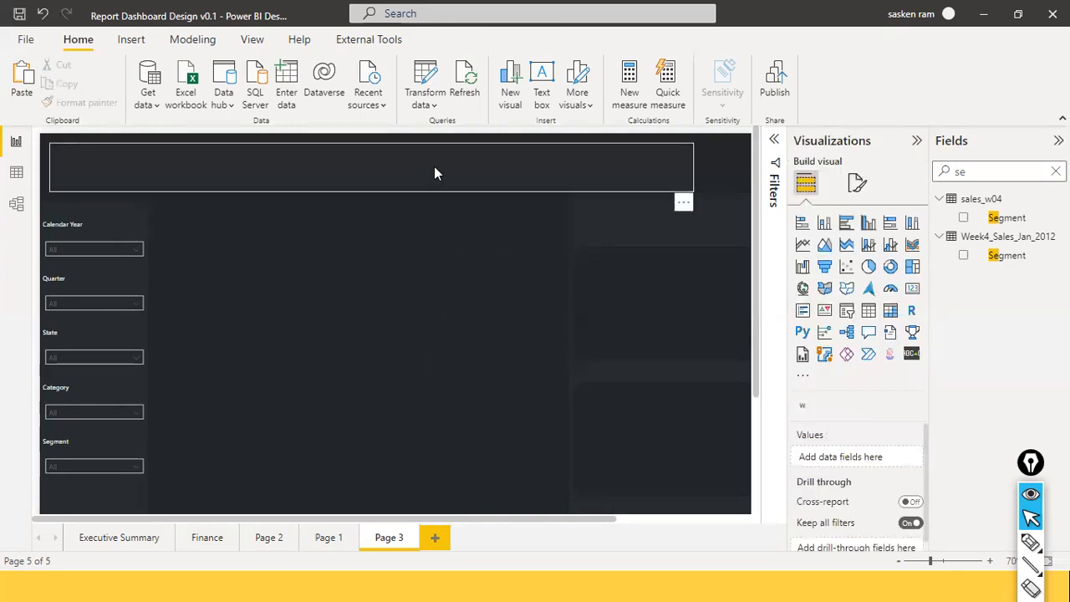
Step: Nudge the header bar to the right and extend it until its right edge aligns with the boxes on the right-hand side panel
click(434, 166)
drag(429, 171, 436, 168)
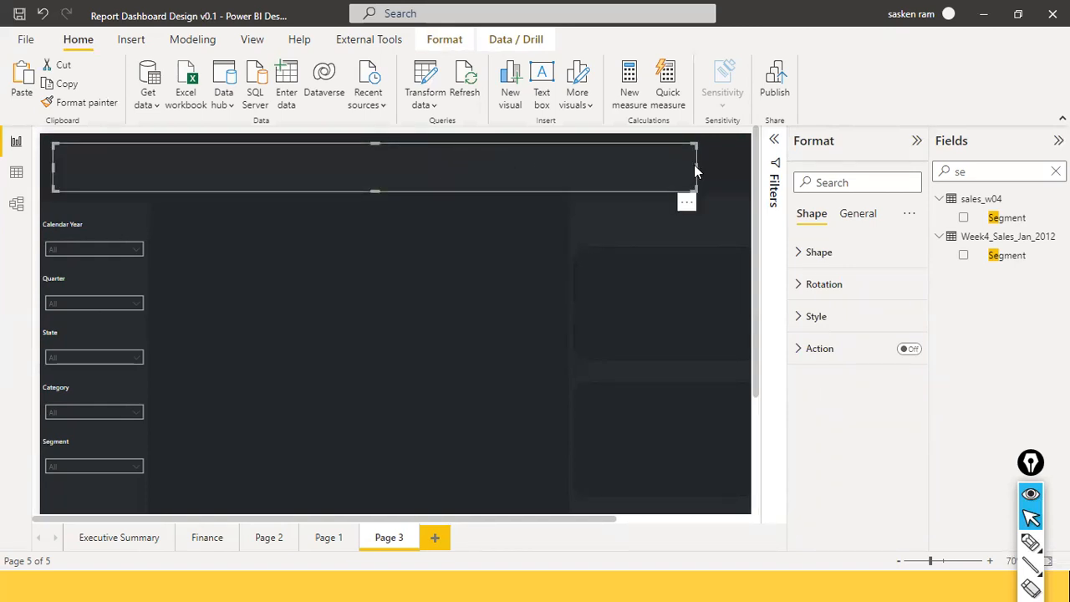
drag(698, 167, 747, 199)
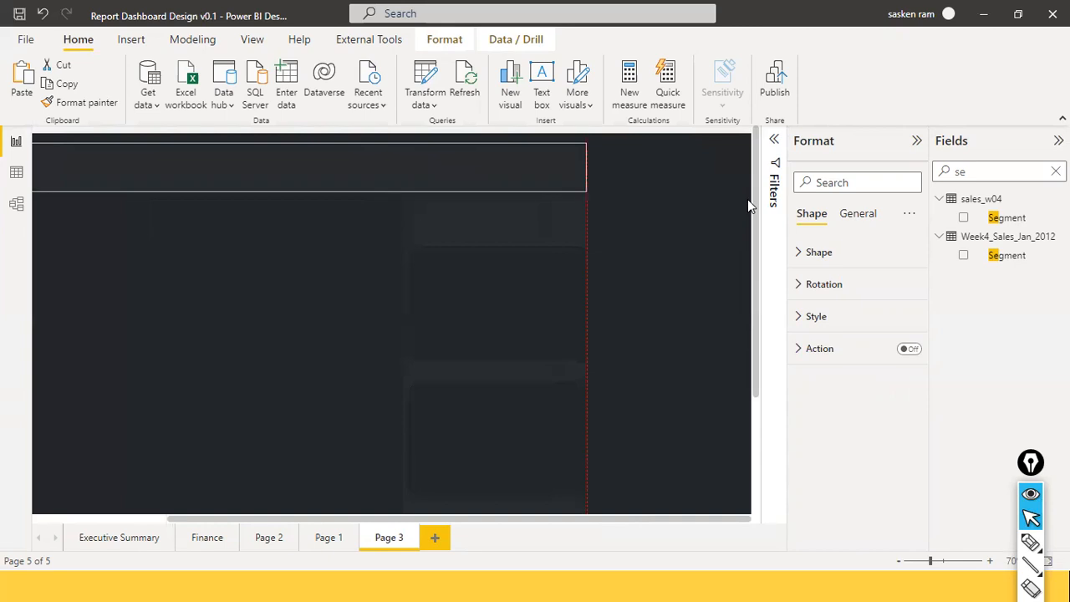
click(139, 521)
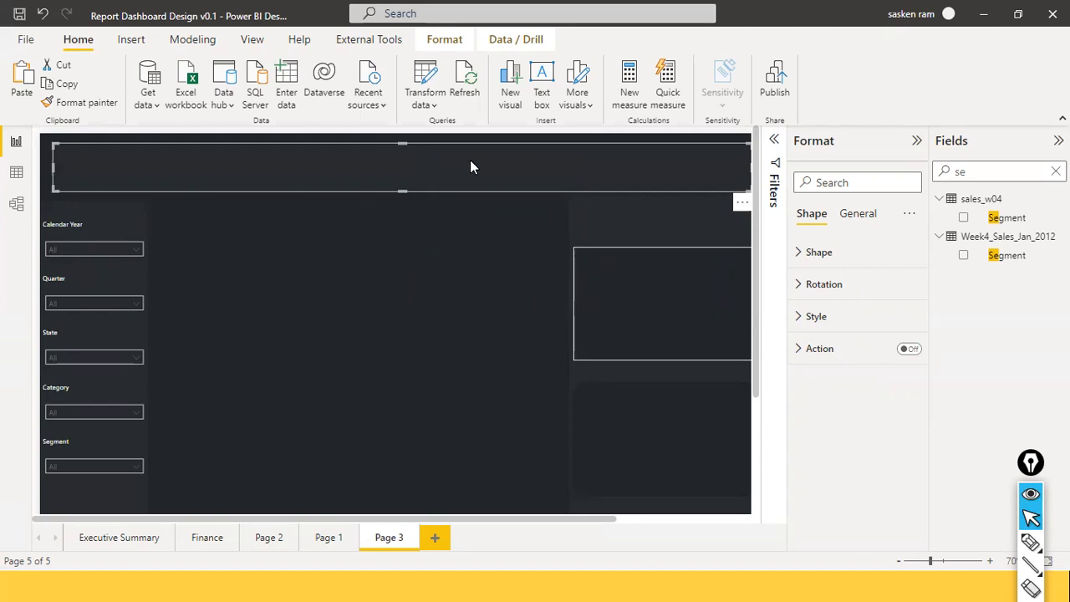
Step: Try the header bar flush with the page's top-left corner, move it back just above the side panels and deselect it
drag(598, 165, 586, 156)
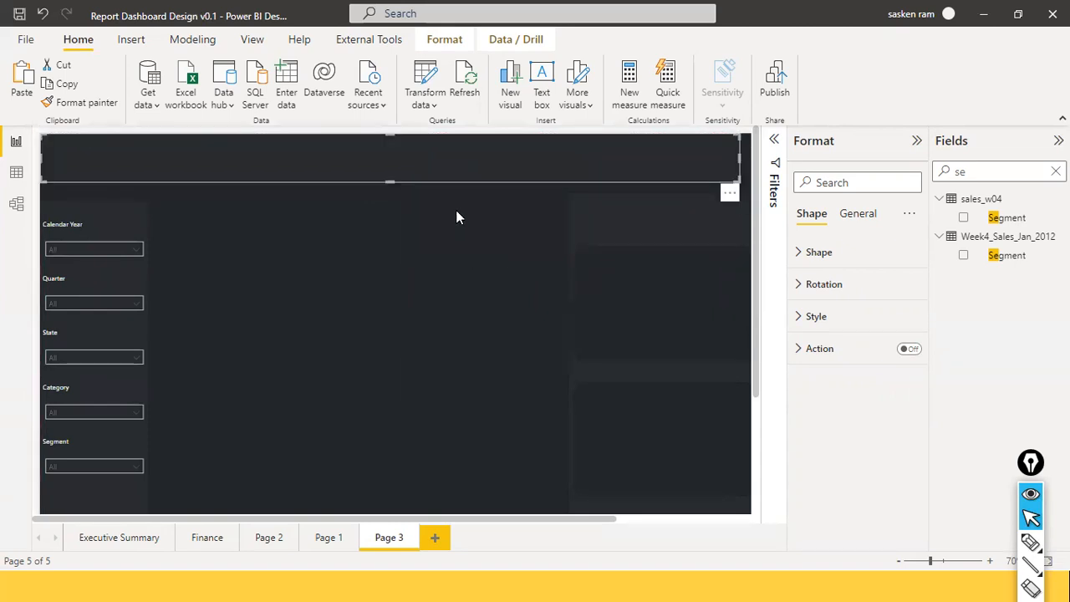
mouse_move(455, 176)
mouse_down()
mouse_move(462, 184)
mouse_move(444, 179)
mouse_move(482, 184)
mouse_move(463, 180)
mouse_up()
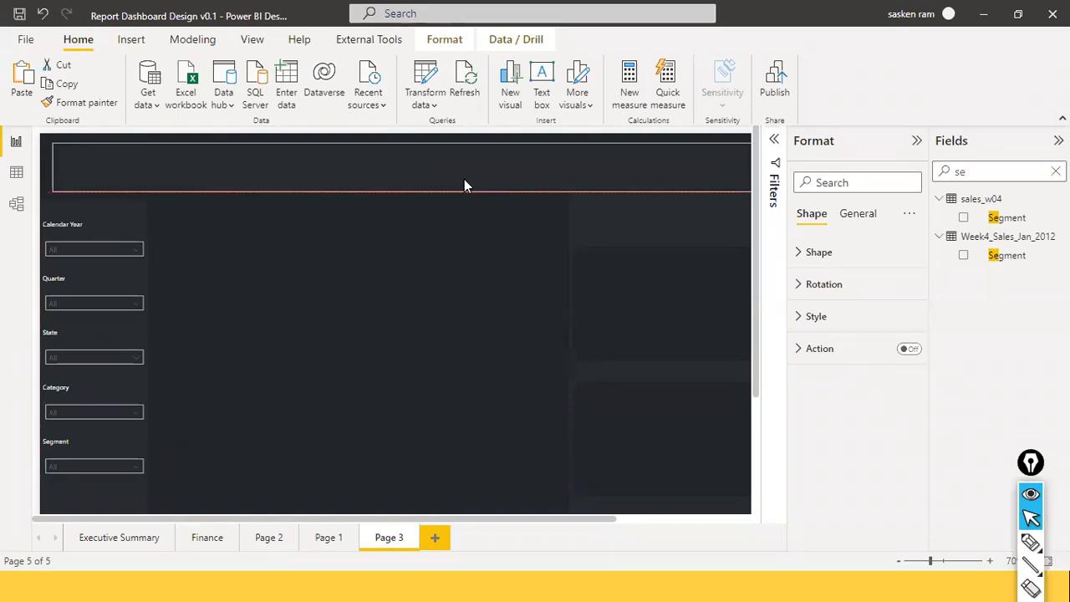
click(429, 261)
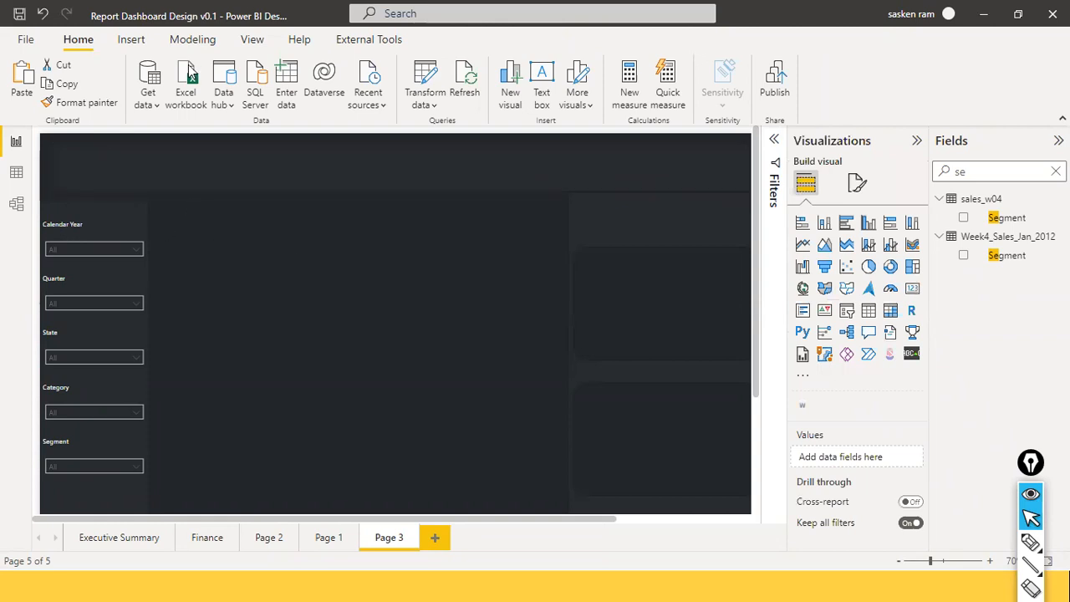
Step: Insert the brain logo image from the Pictures folder onto the report page
click(142, 44)
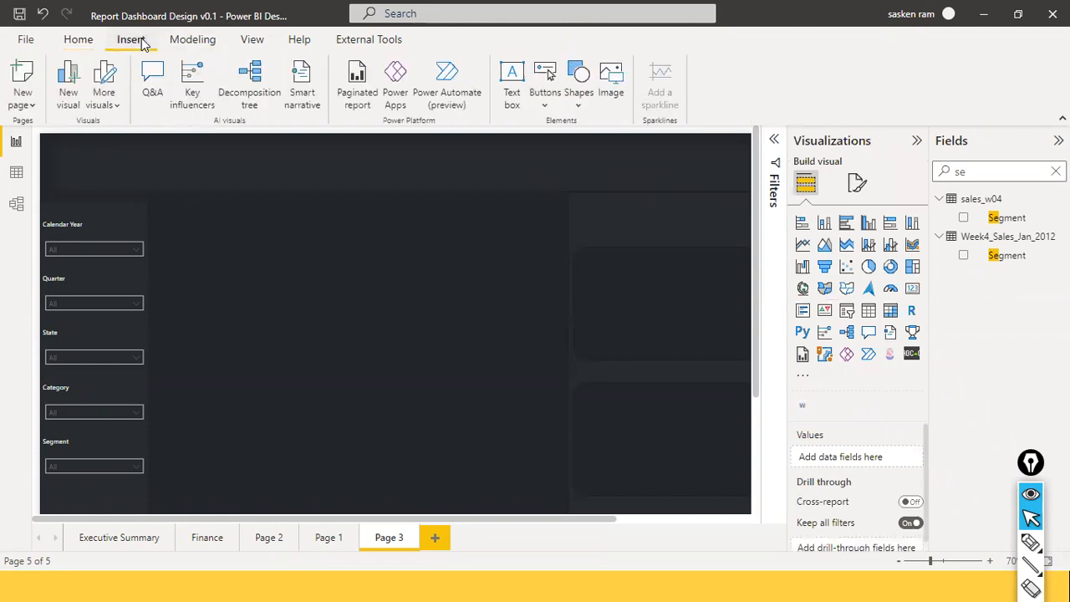
click(618, 84)
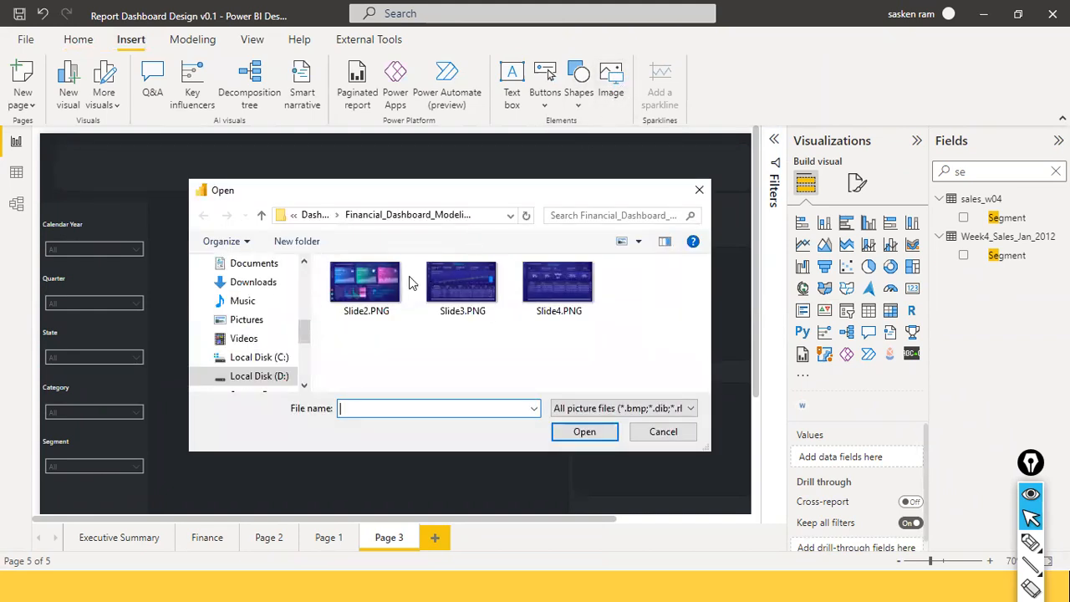
click(265, 320)
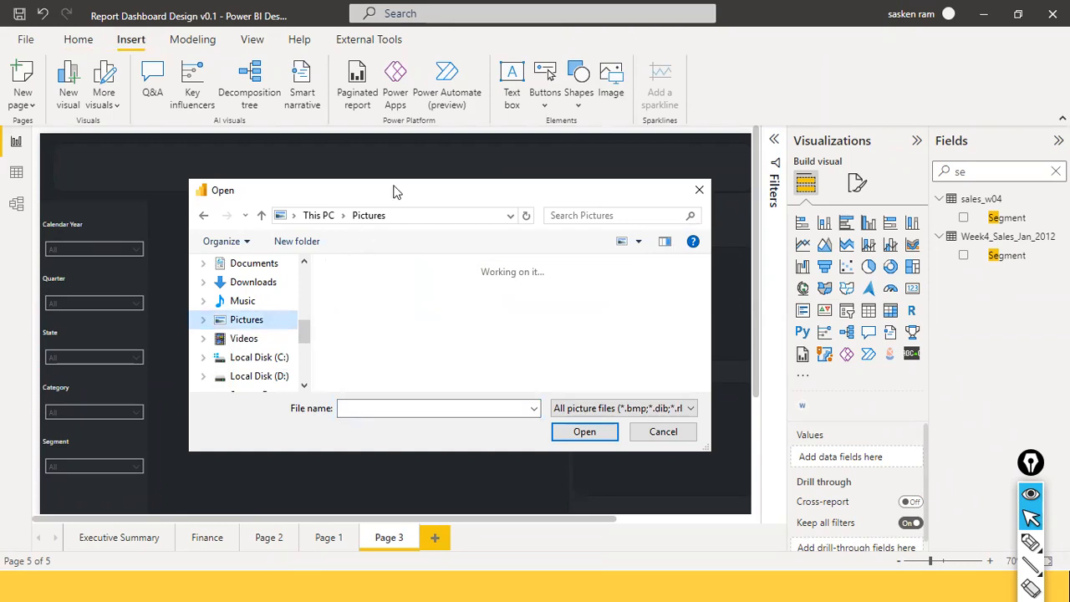
drag(395, 193, 836, 413)
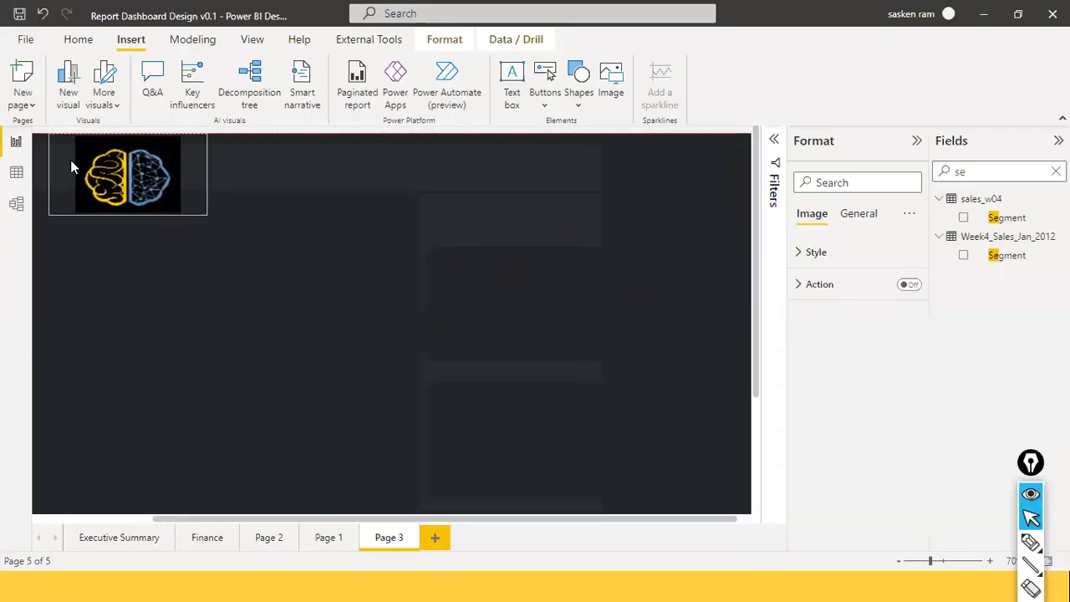
Step: Shrink the brain logo and move it into the header bar, centered above the Calendar Year slicer
scroll(81, 354, left, 3)
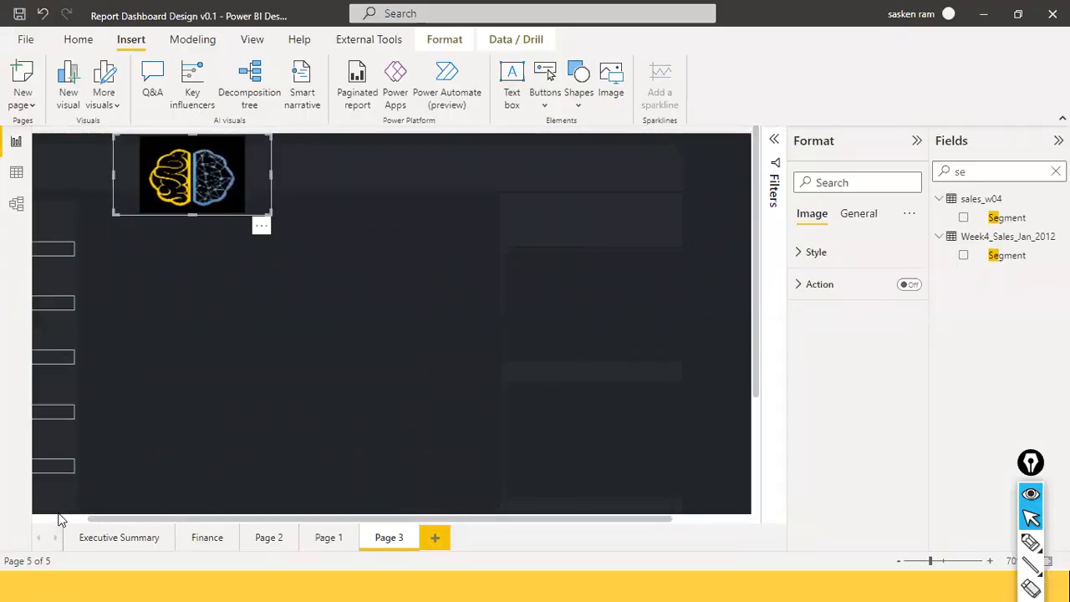
scroll(59, 519, left, 2)
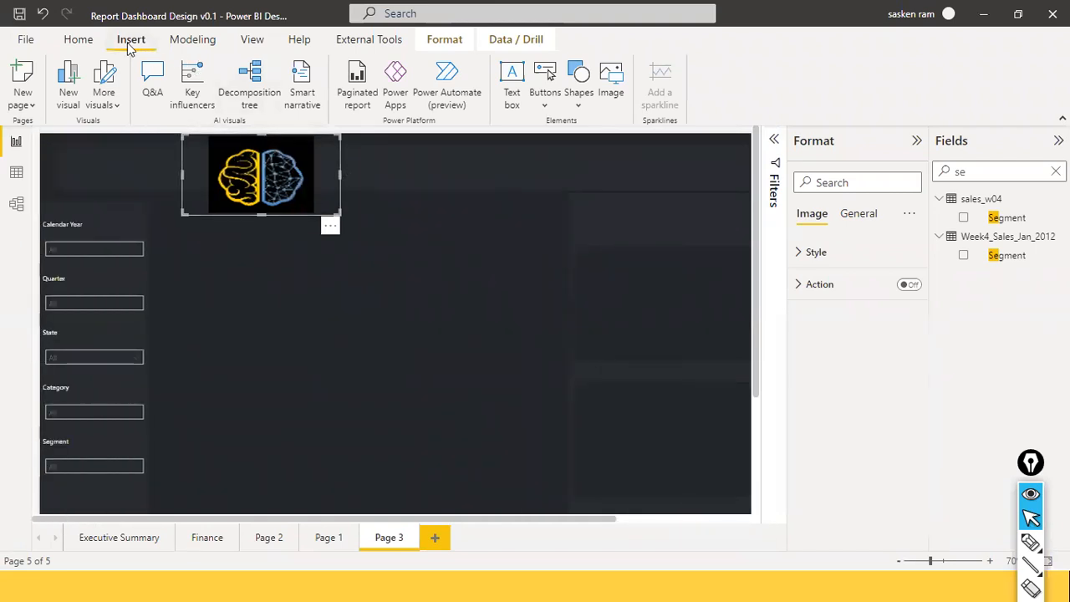
drag(339, 175, 246, 147)
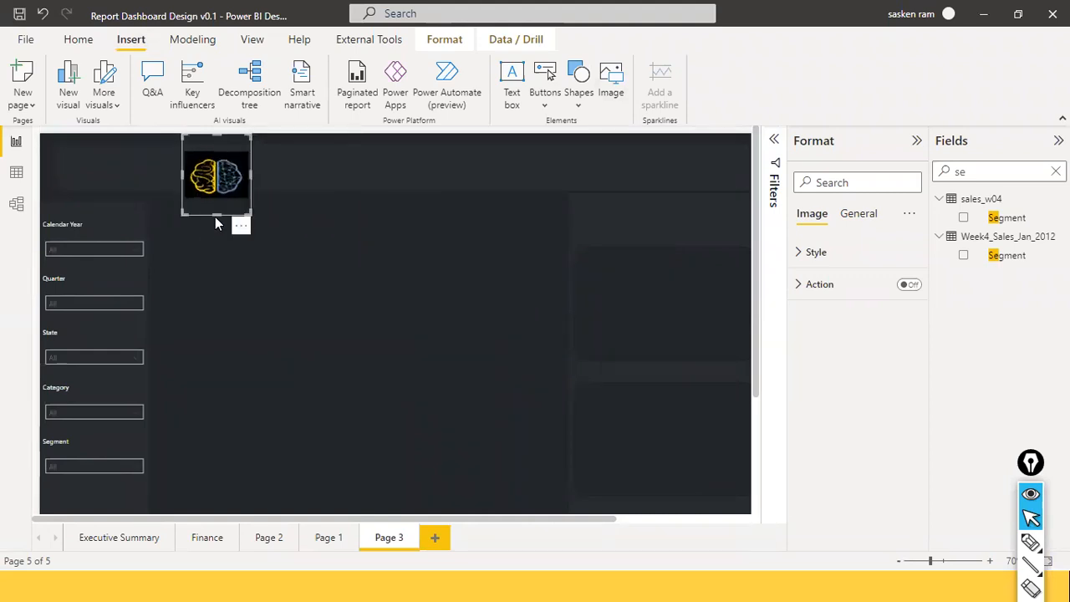
drag(215, 216, 99, 174)
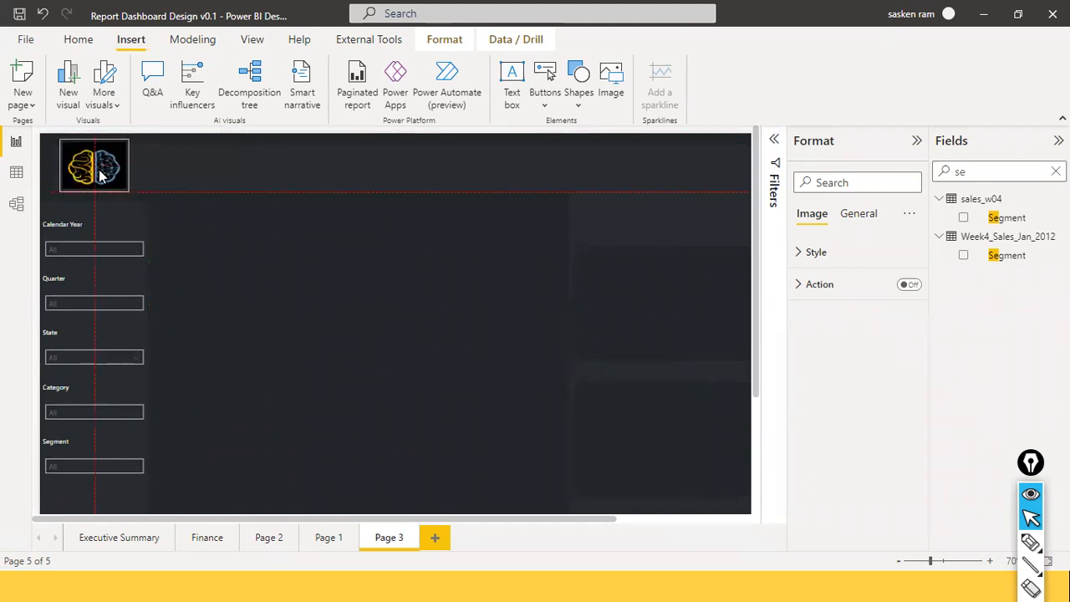
click(185, 220)
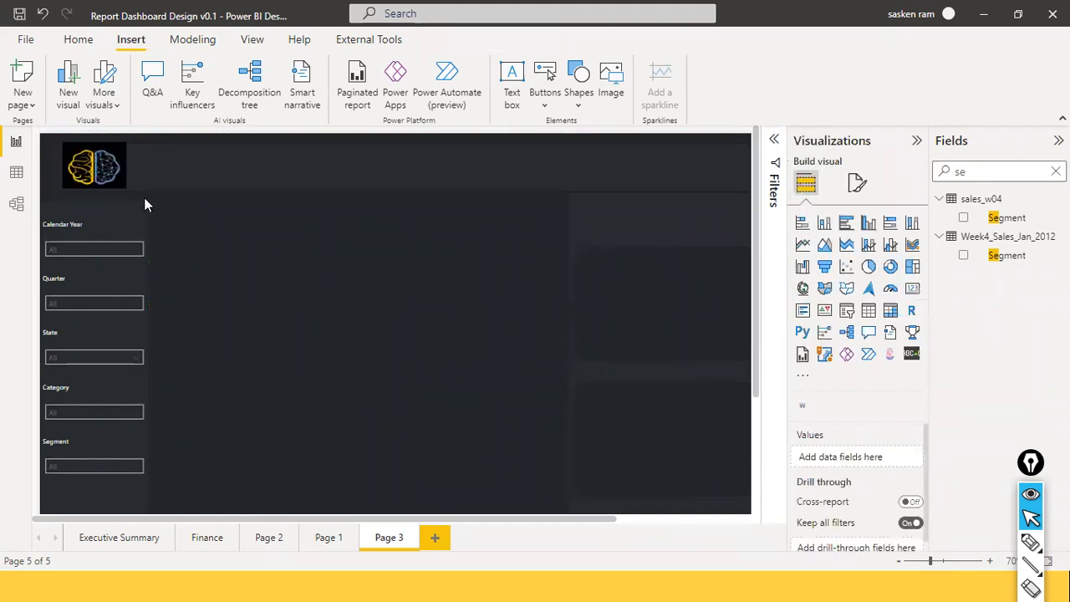
Step: Fine-tune the logo's height and vertical position within the header bar
click(115, 186)
drag(115, 187, 120, 181)
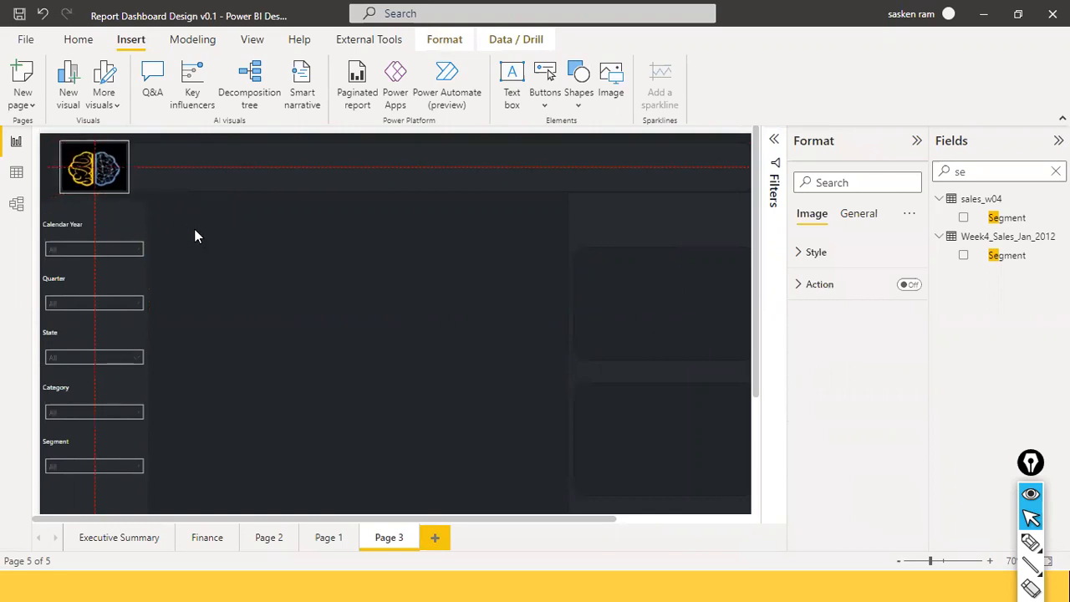
click(195, 229)
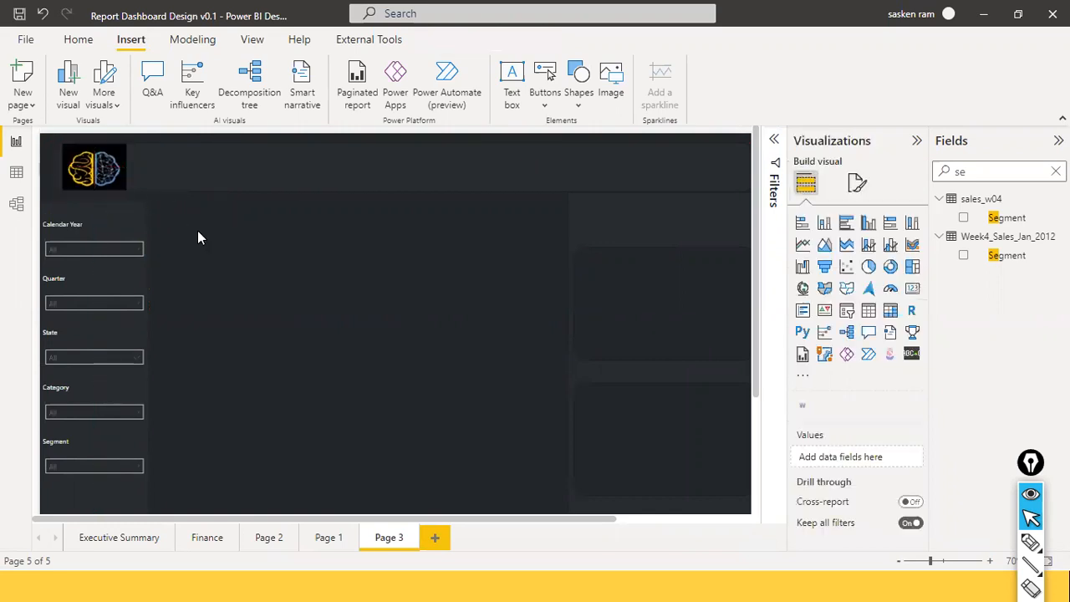
click(101, 161)
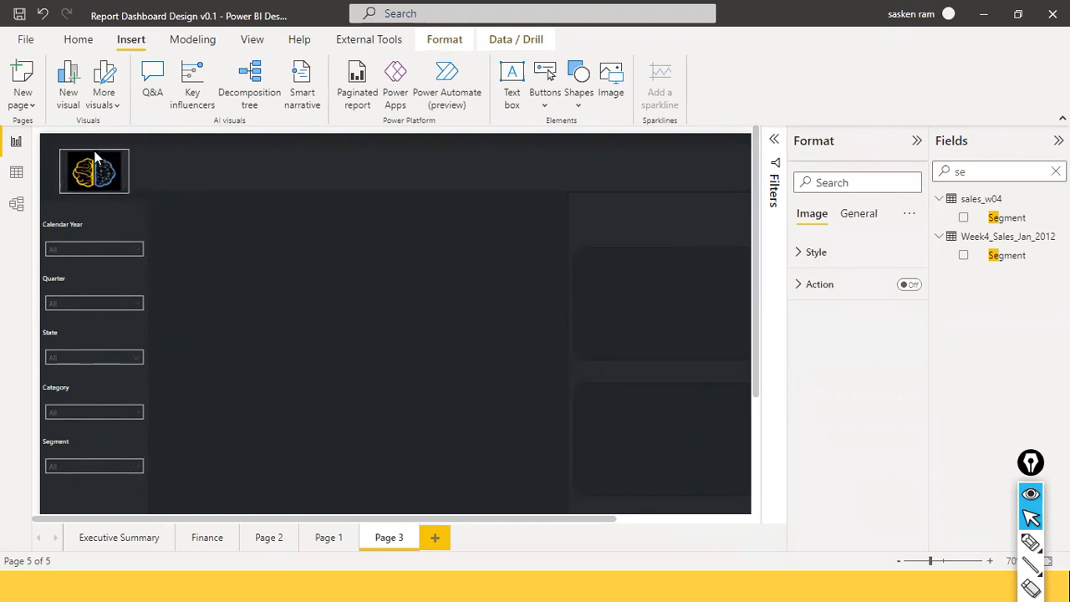
drag(111, 159, 108, 165)
click(476, 330)
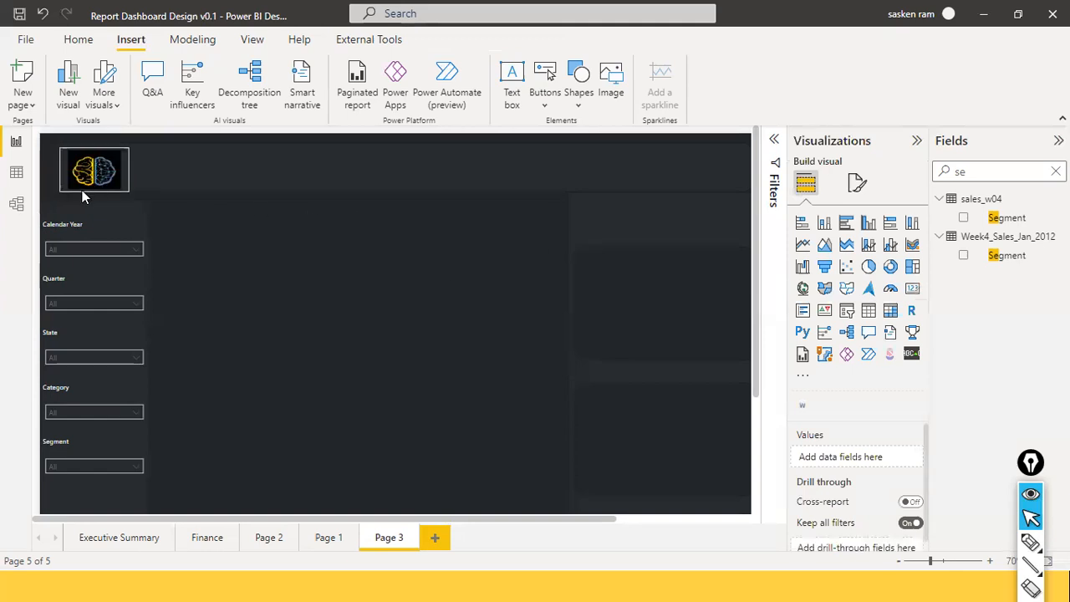
Step: Extend the logo's height to align with the header bar's upper edge
click(61, 168)
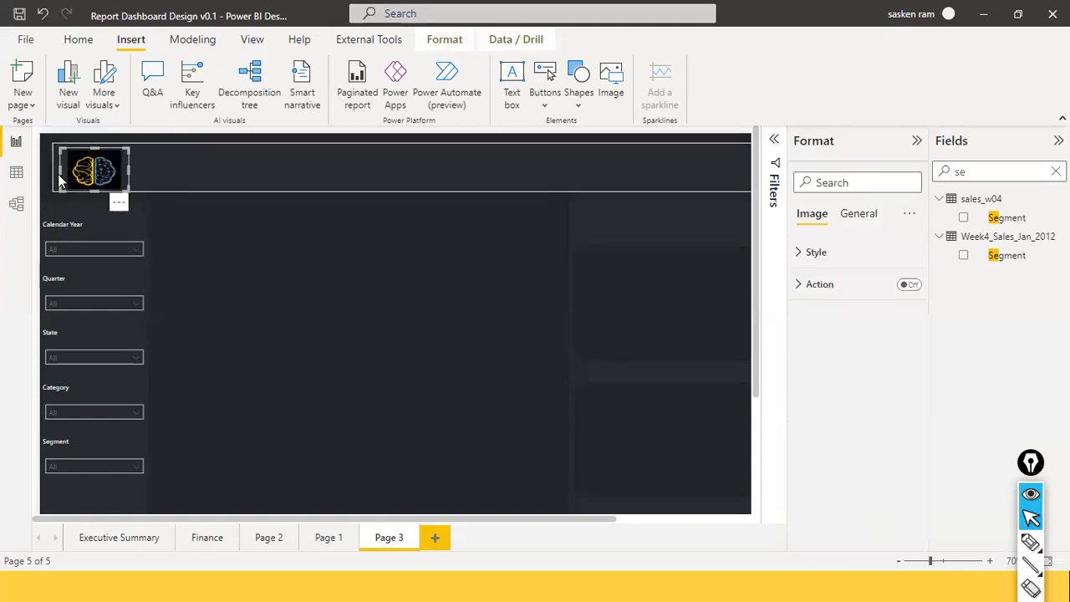
click(62, 170)
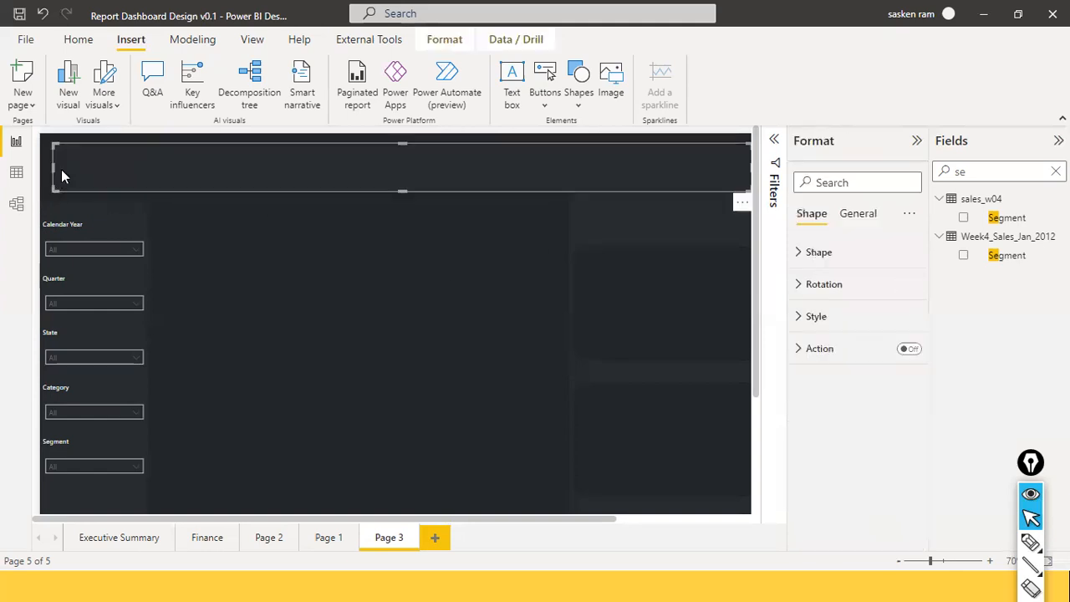
click(402, 342)
click(127, 170)
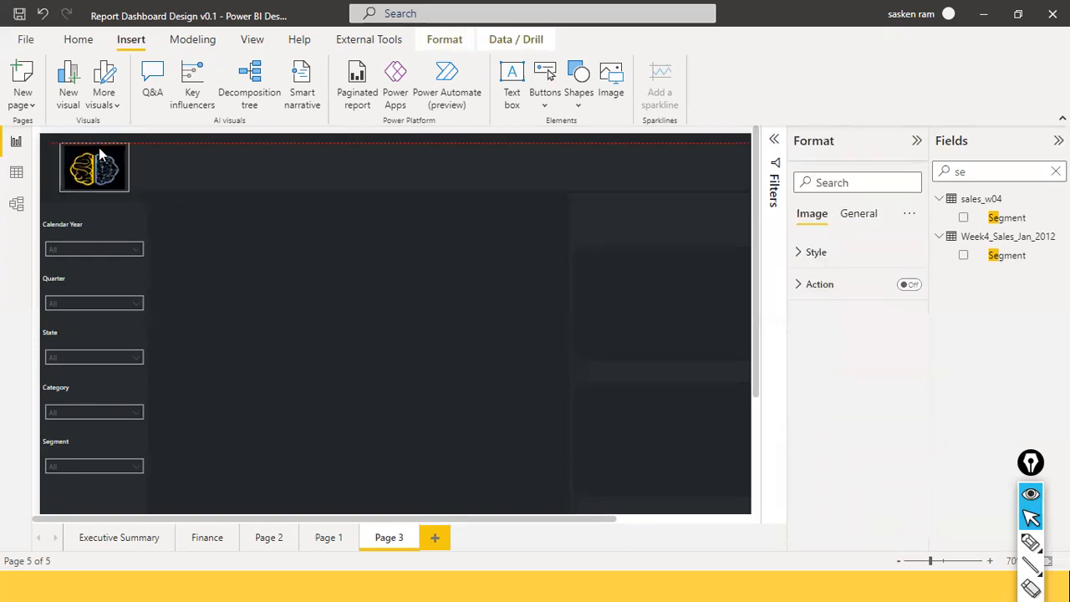
click(255, 260)
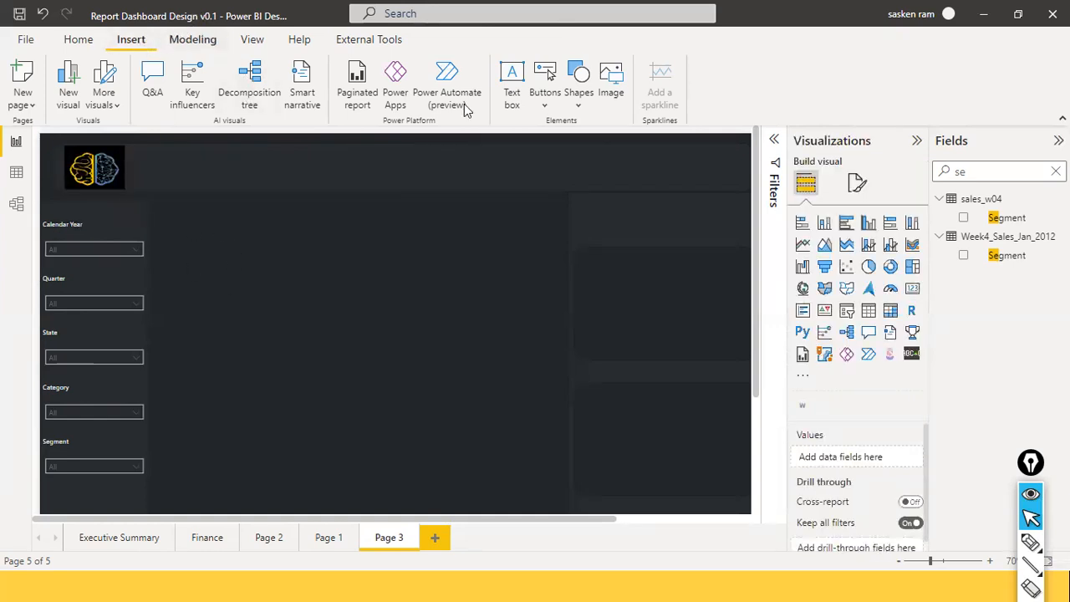
Step: Insert a text box containing "Sales" and set its font color to white
click(510, 88)
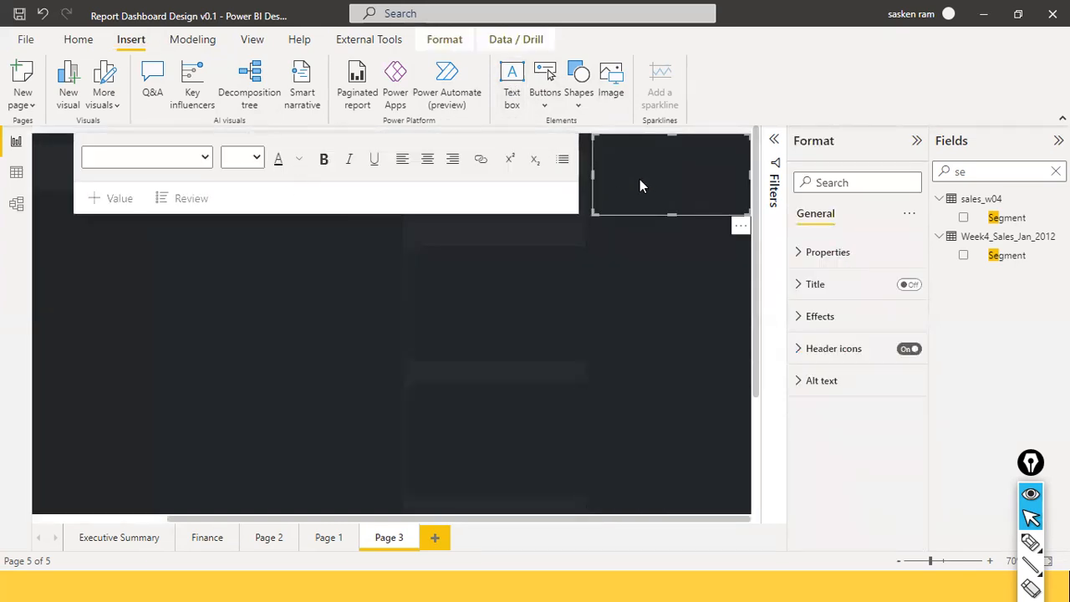
click(661, 158)
click(305, 210)
click(669, 169)
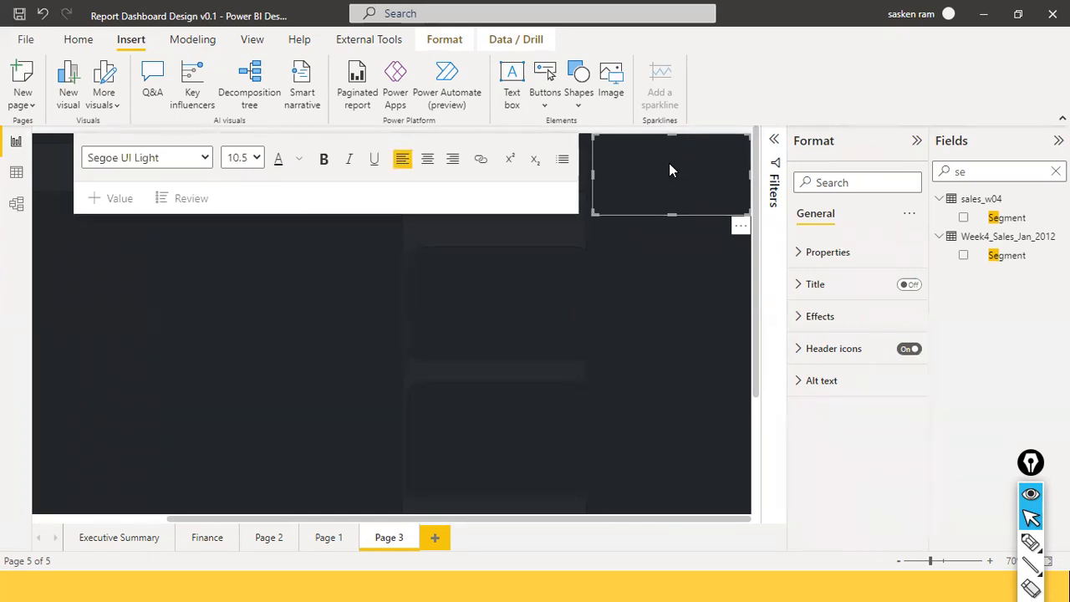
key(ctrl+a)
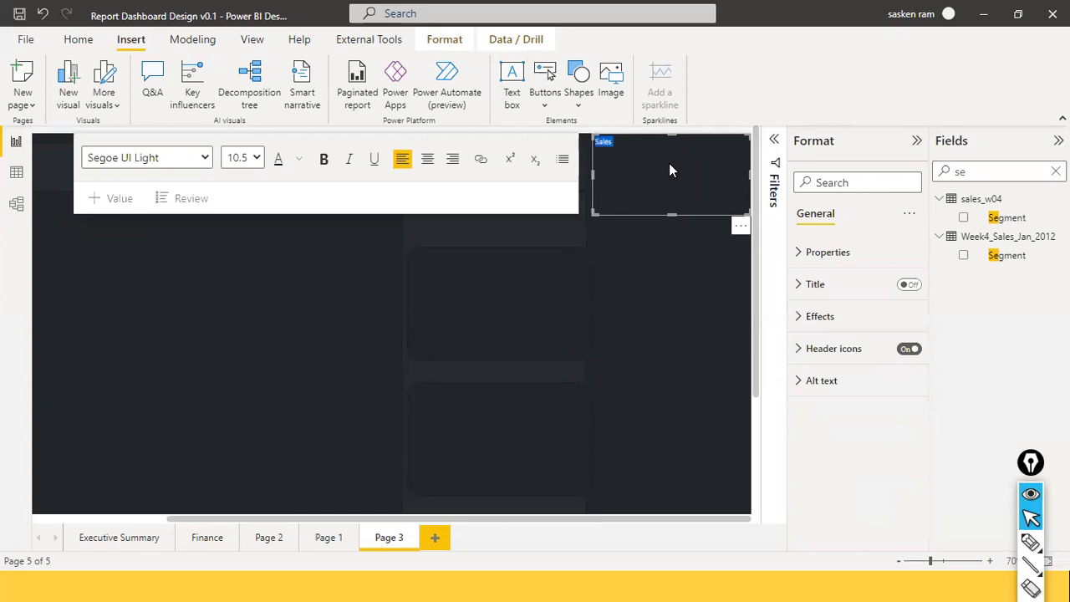
click(300, 163)
click(313, 211)
Step: Set the font size of the "Sales" text to 24
click(257, 158)
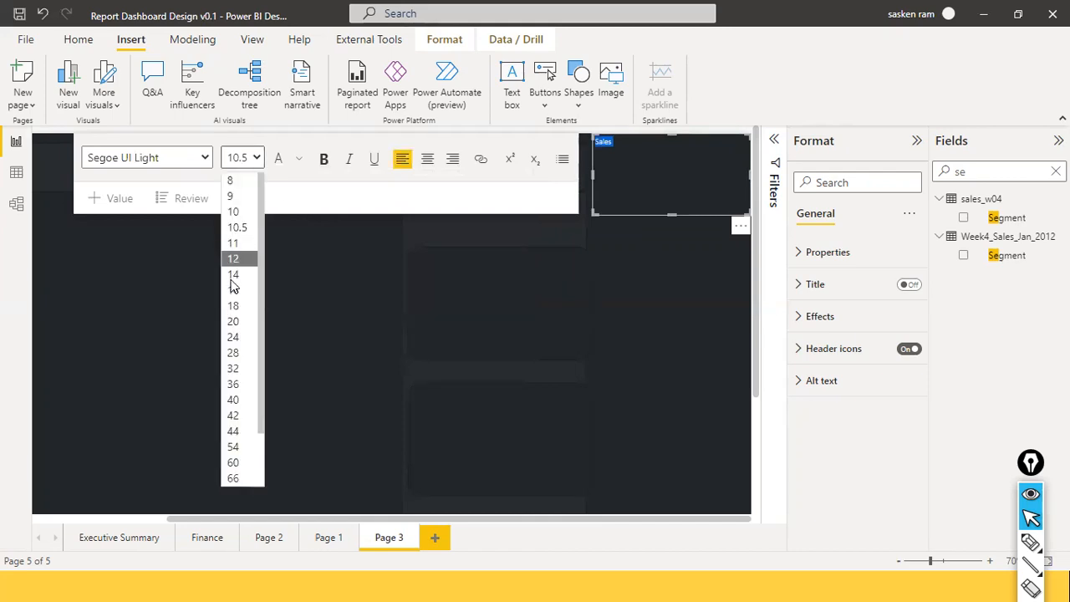
click(242, 337)
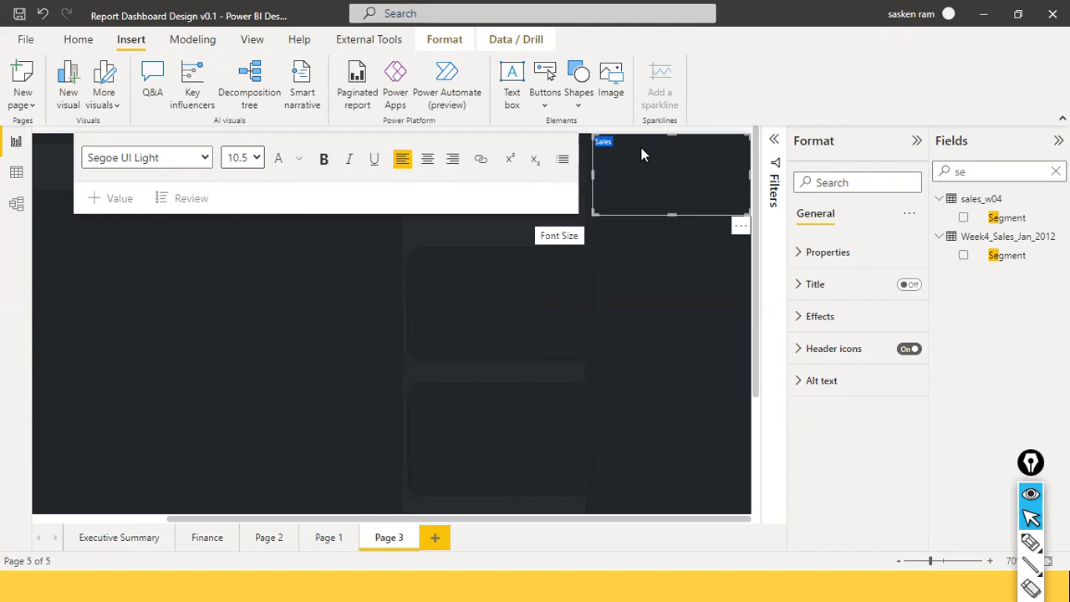
click(259, 157)
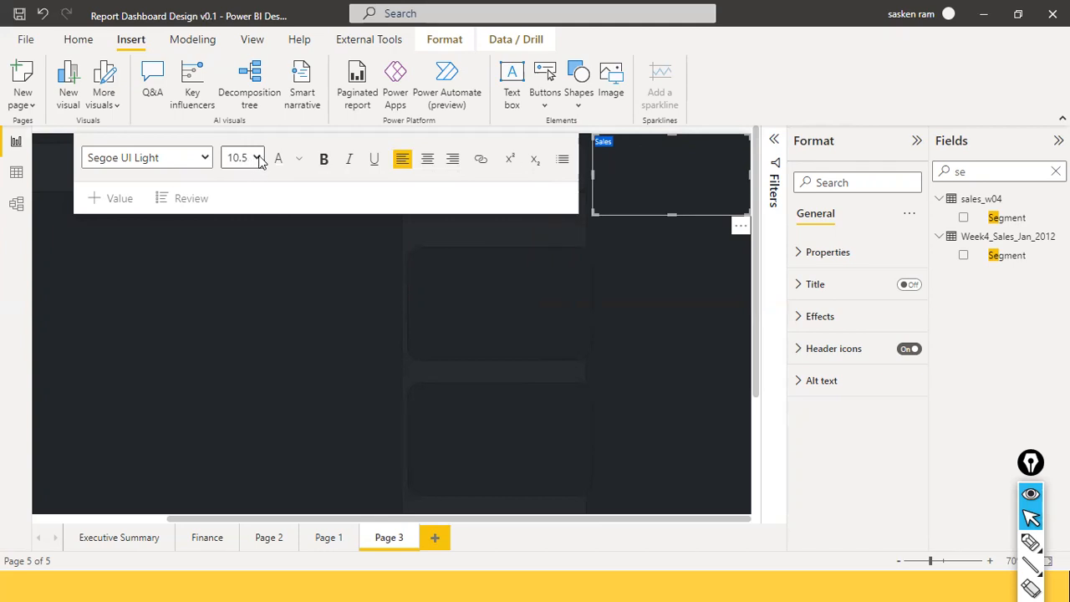
click(241, 336)
Step: Extend the title text to "Sales Performance Dashboard" and make all of it bold
click(666, 146)
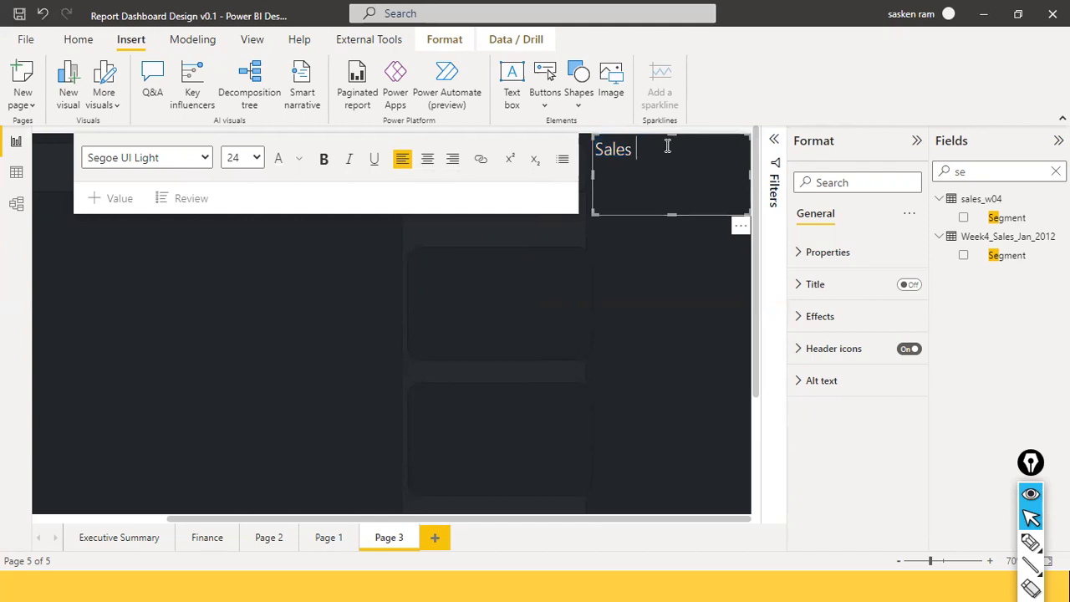
text(Performance Dashboard)
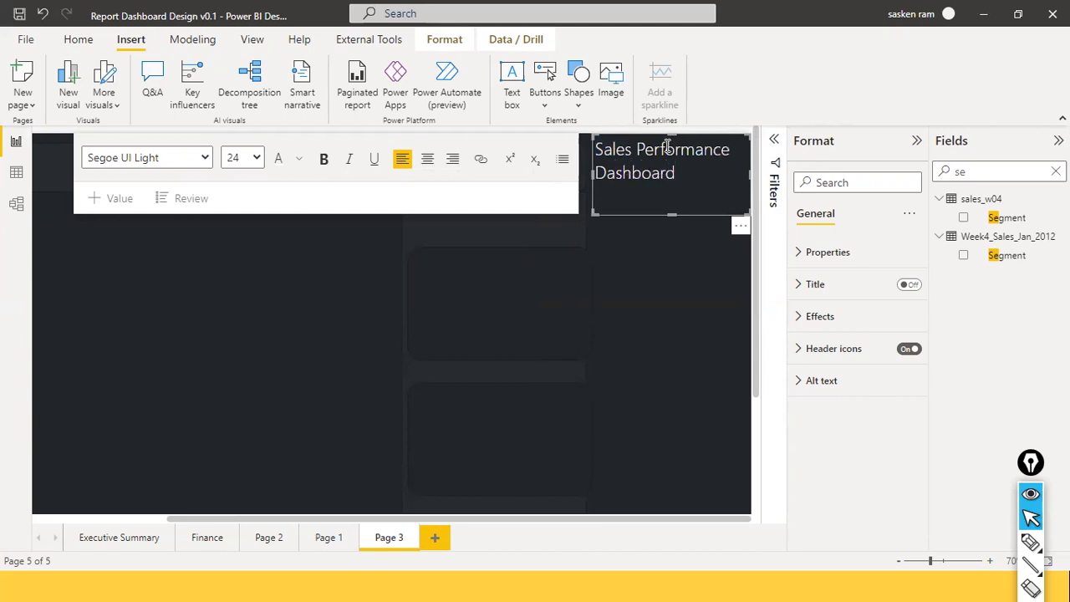
key(ctrl+a)
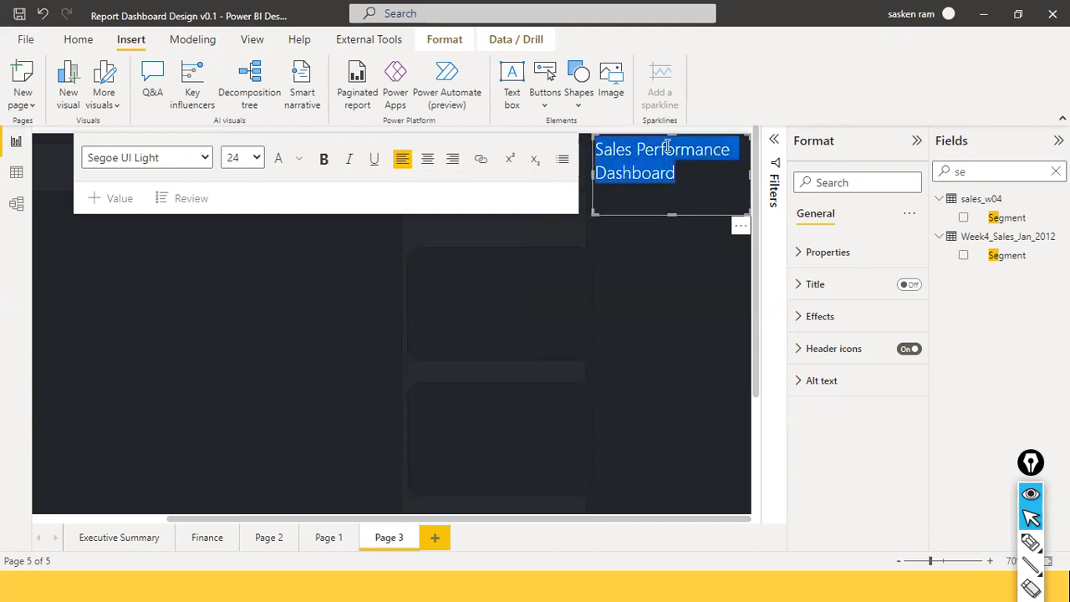
click(323, 159)
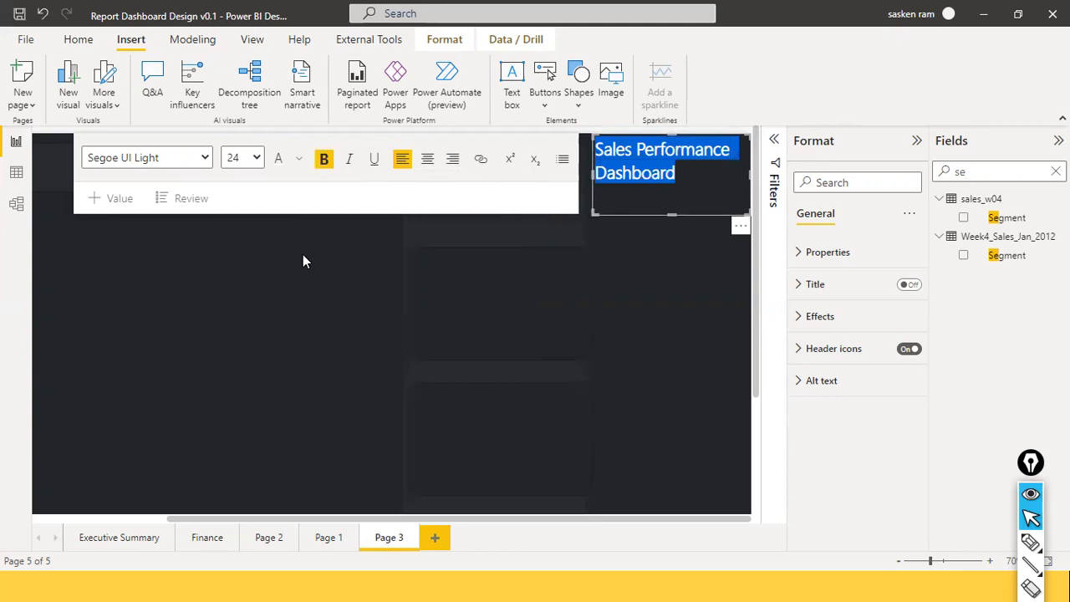
click(331, 413)
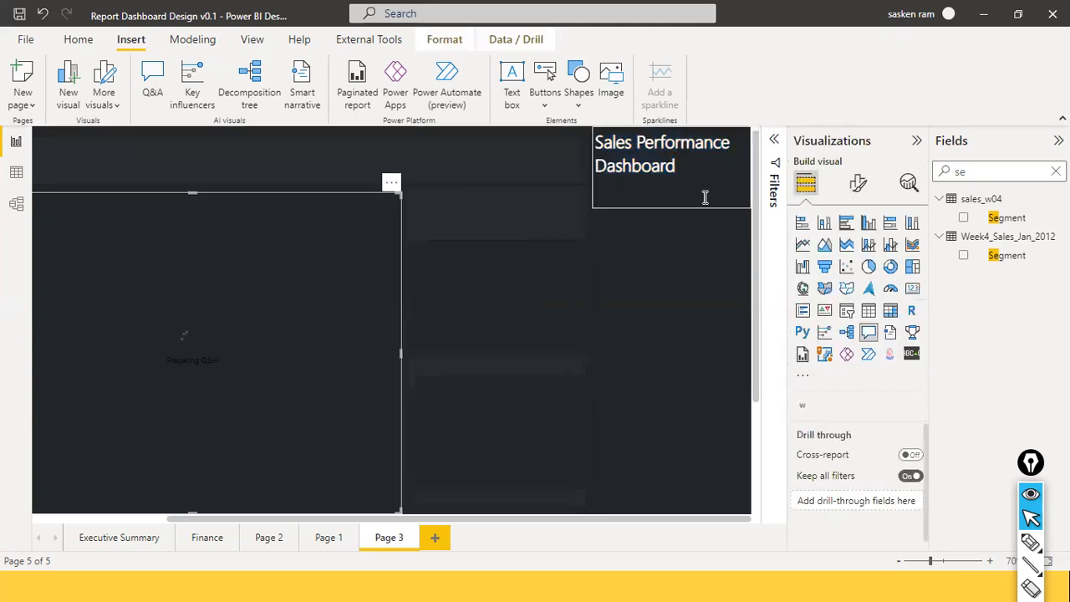
click(671, 201)
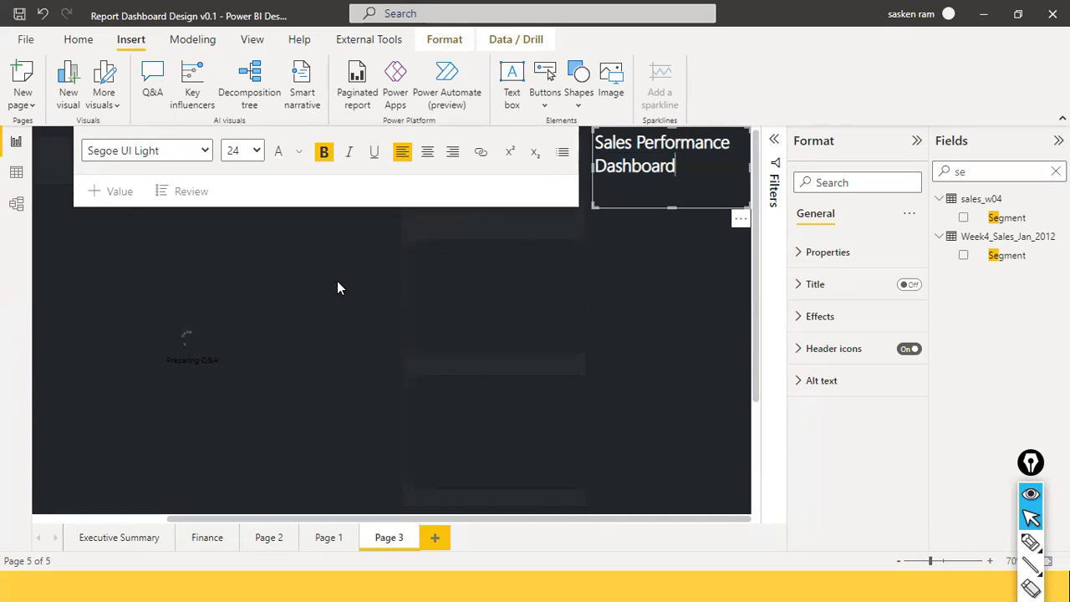
click(94, 238)
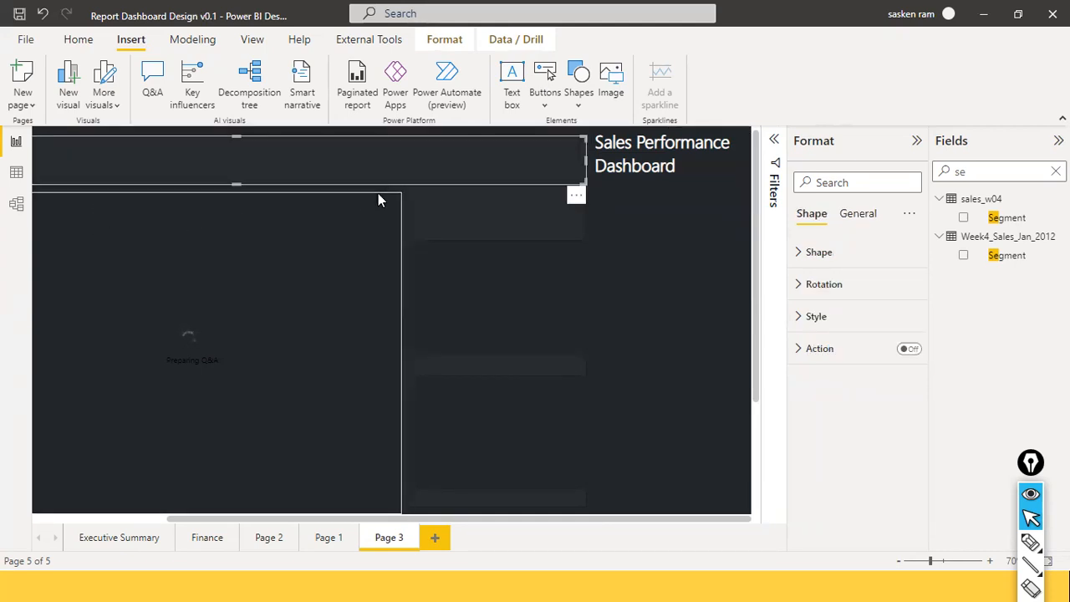
click(244, 195)
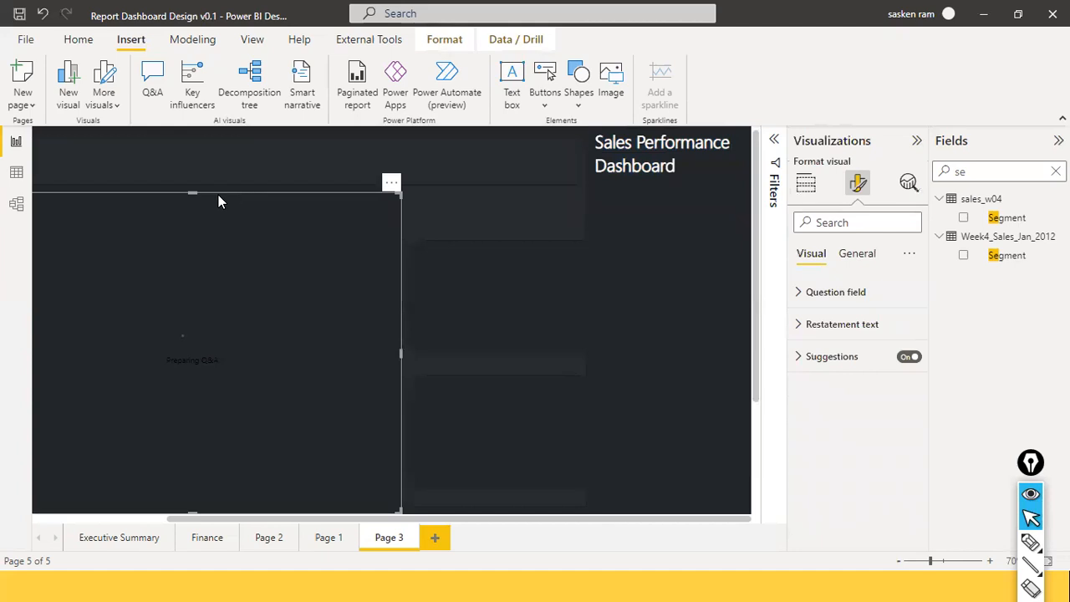
drag(193, 193, 187, 278)
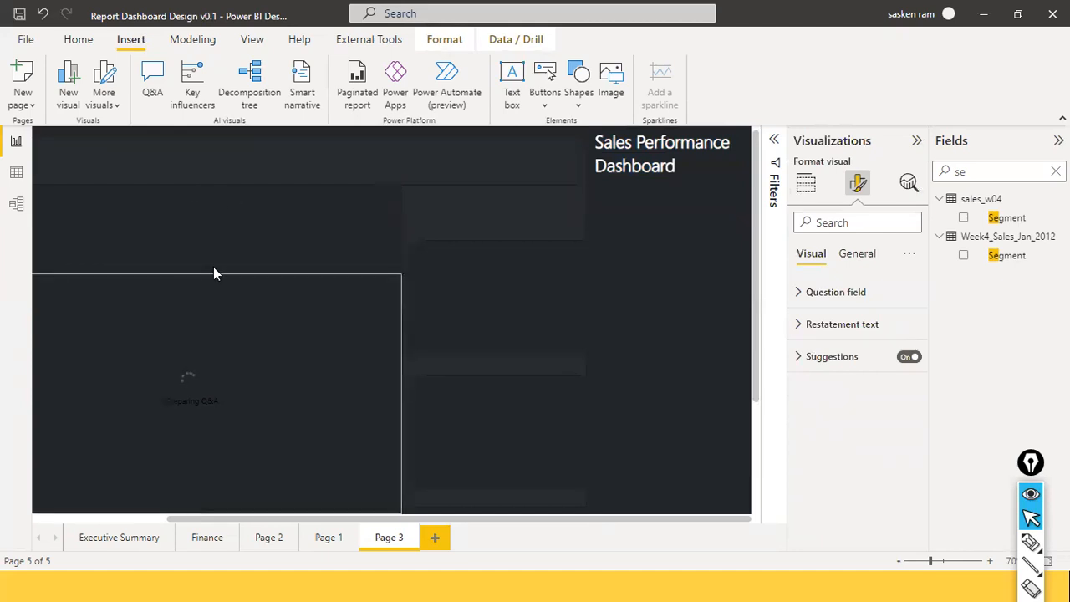
click(390, 268)
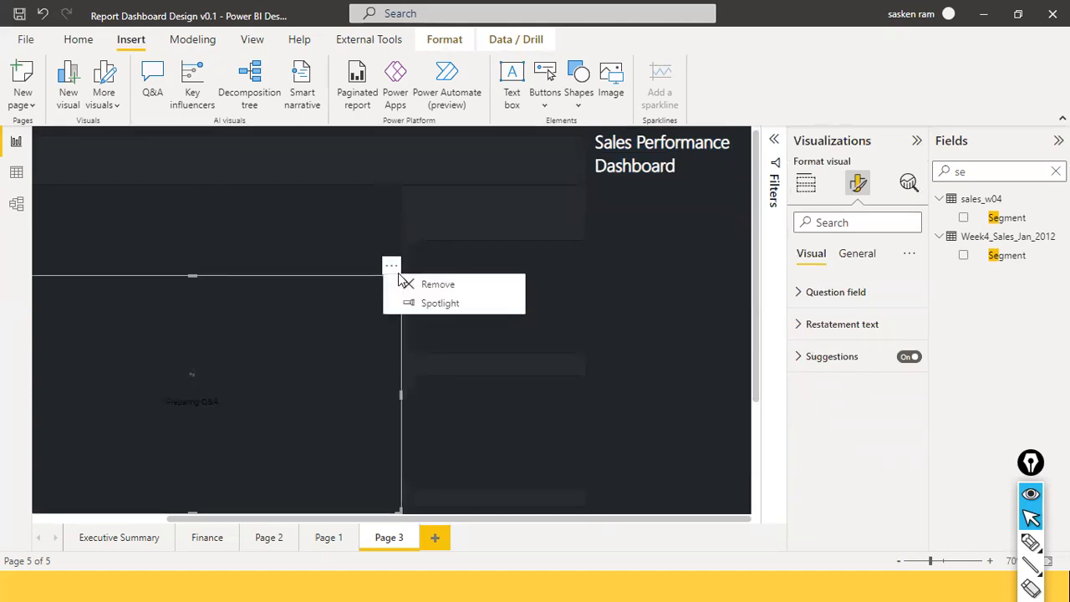
click(451, 285)
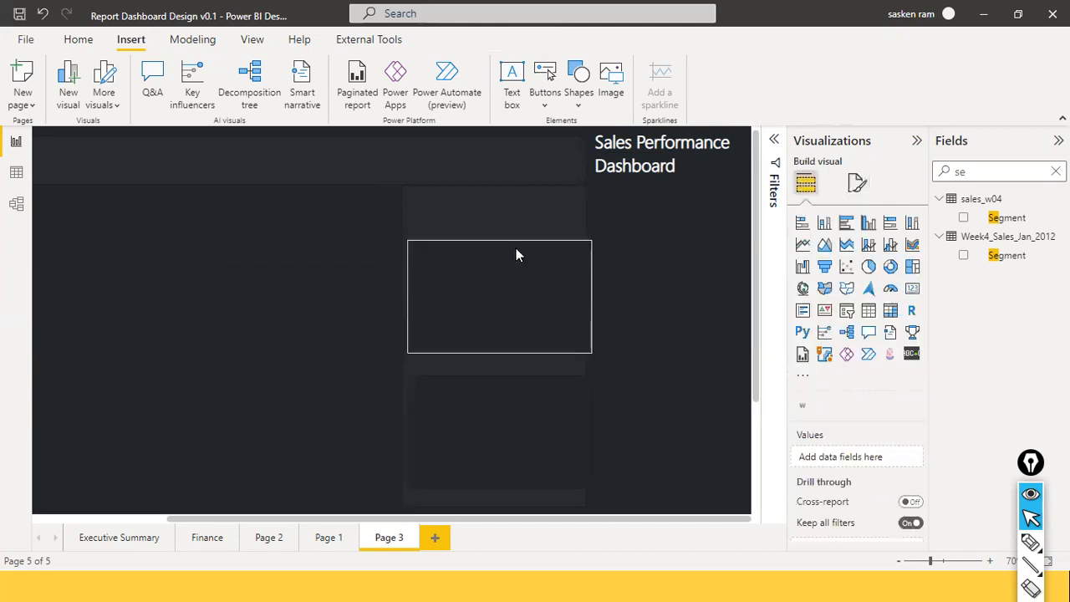
Step: Widen the title text box so the title fits on one line, and move it into the header bar beside the logo
click(664, 202)
drag(665, 206, 382, 178)
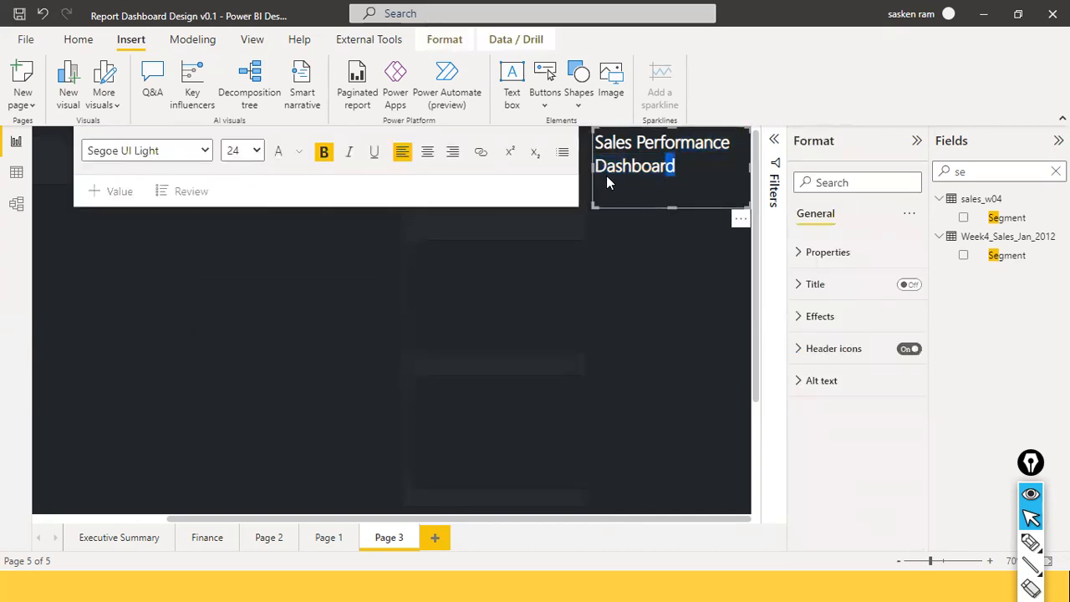
drag(590, 168, 162, 129)
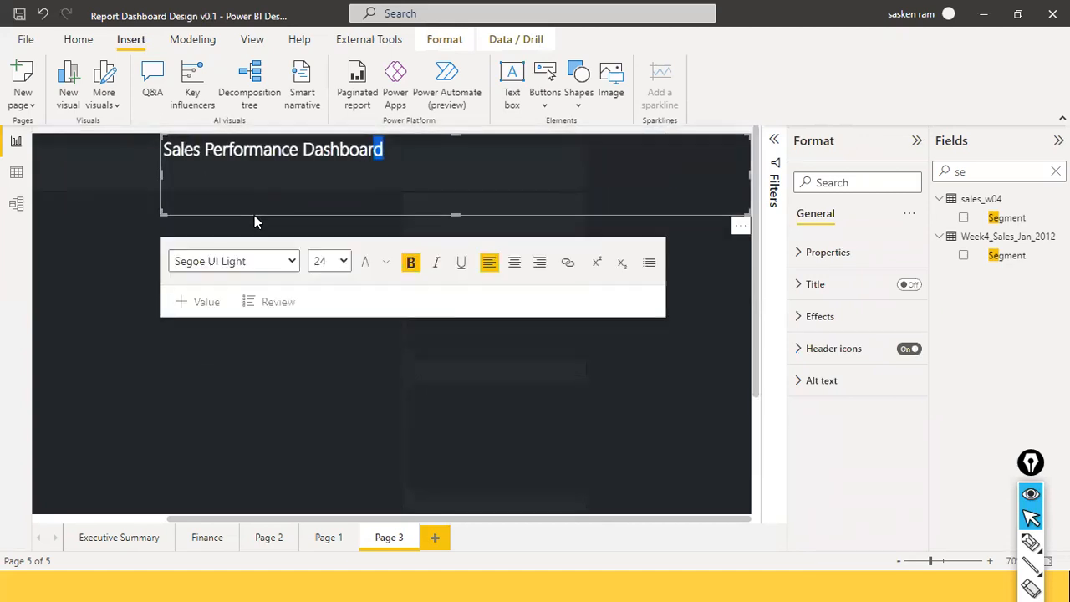
drag(261, 216, 131, 243)
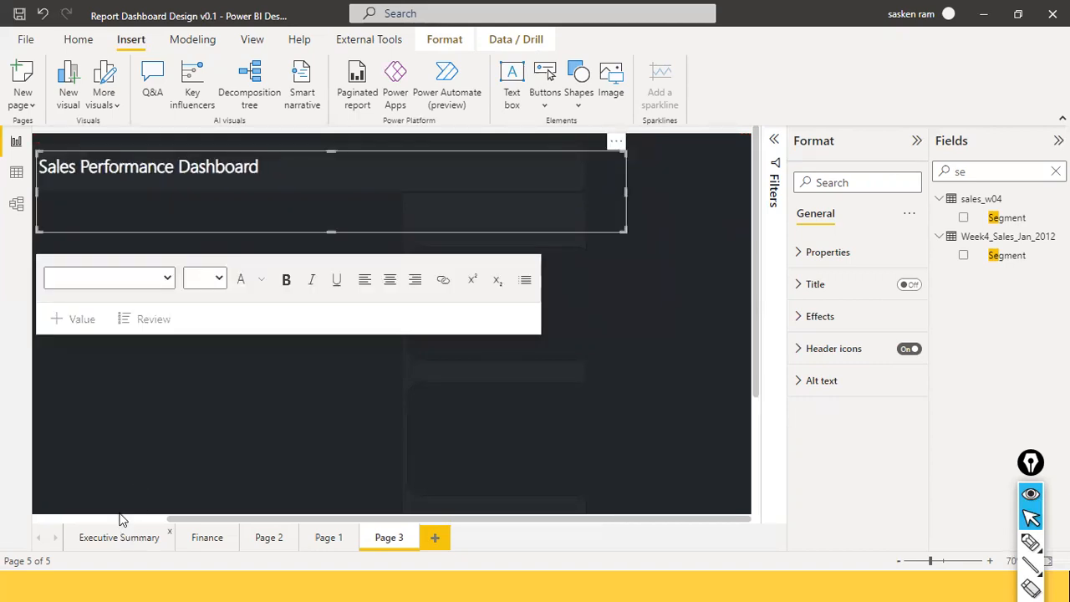
click(187, 512)
scroll(127, 501, down, 2)
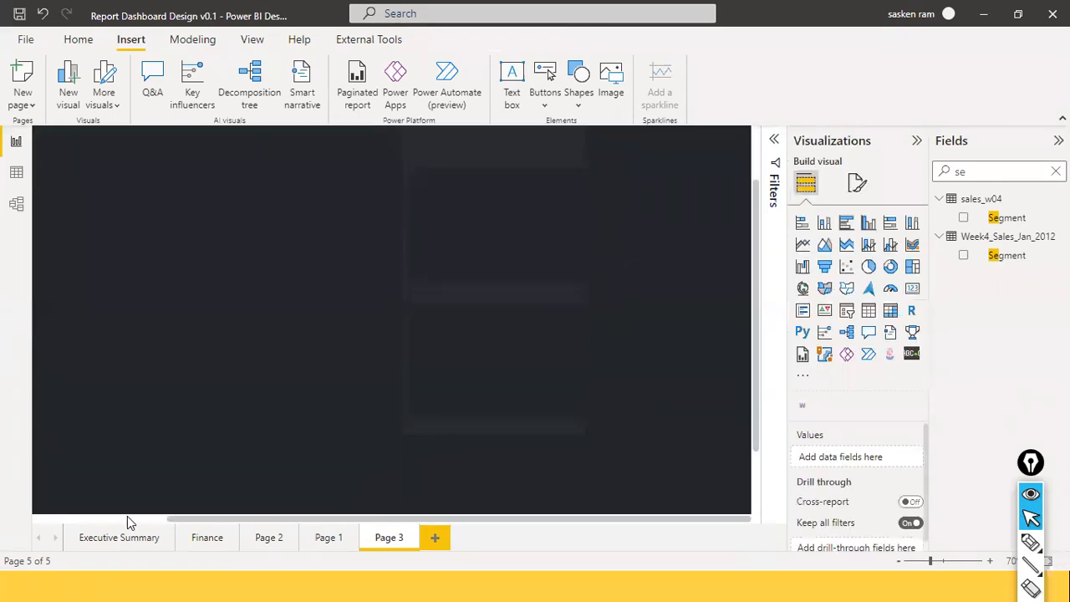
drag(187, 518, 67, 507)
scroll(277, 270, up, 2)
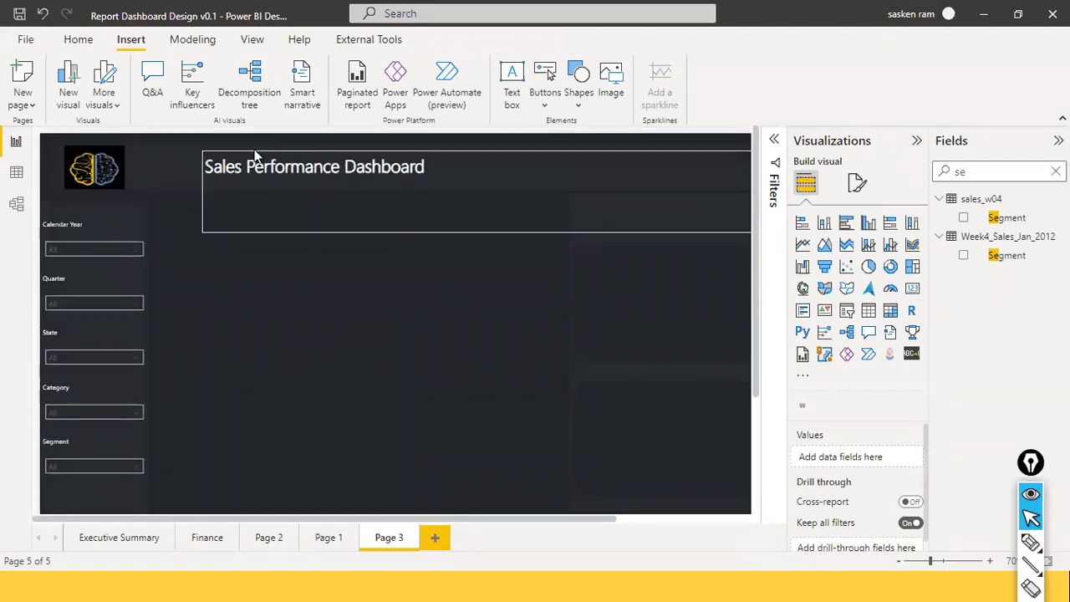
drag(206, 142, 219, 171)
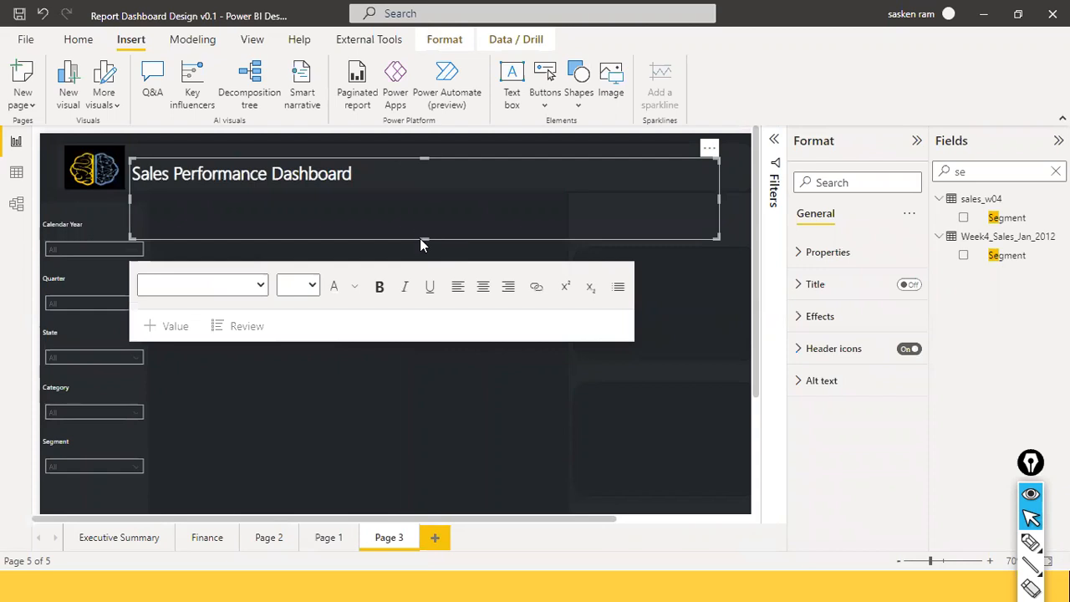
Step: Shrink the title text box's height and width to fit closely around the text within the header bar
drag(415, 239, 417, 185)
click(367, 157)
drag(367, 155, 464, 163)
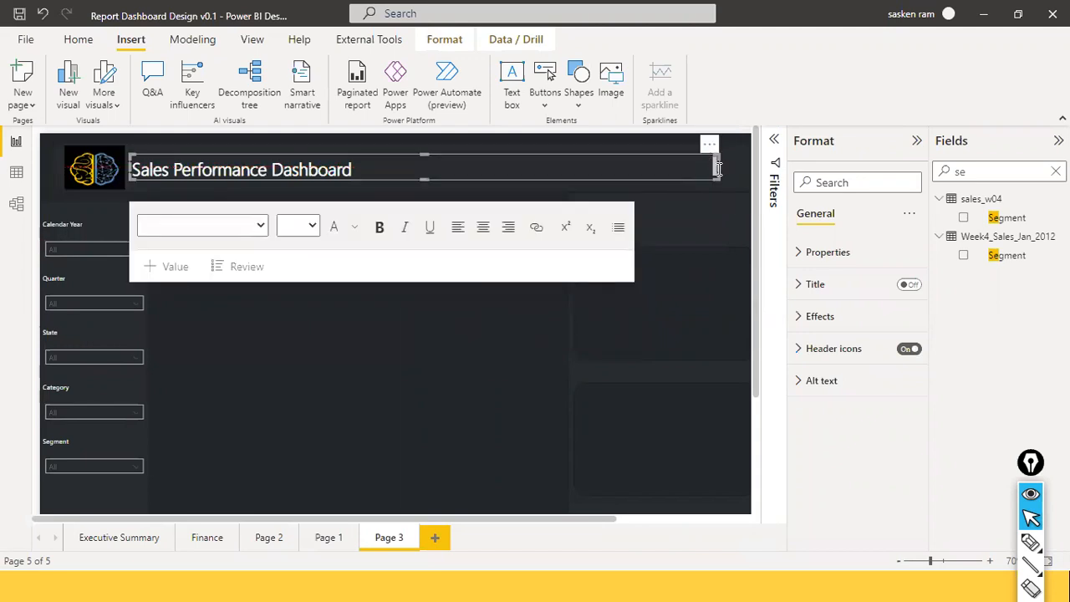
drag(719, 168, 368, 155)
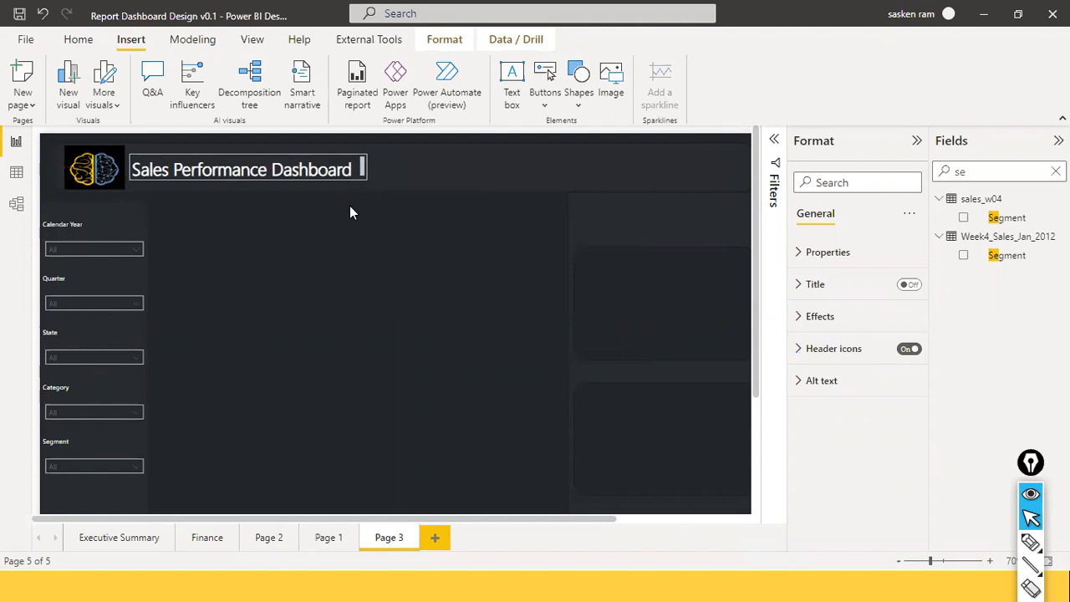
Step: Set the title's font size to 28 and enlarge its text box to show the full title on one line
triple_click(309, 173)
click(311, 225)
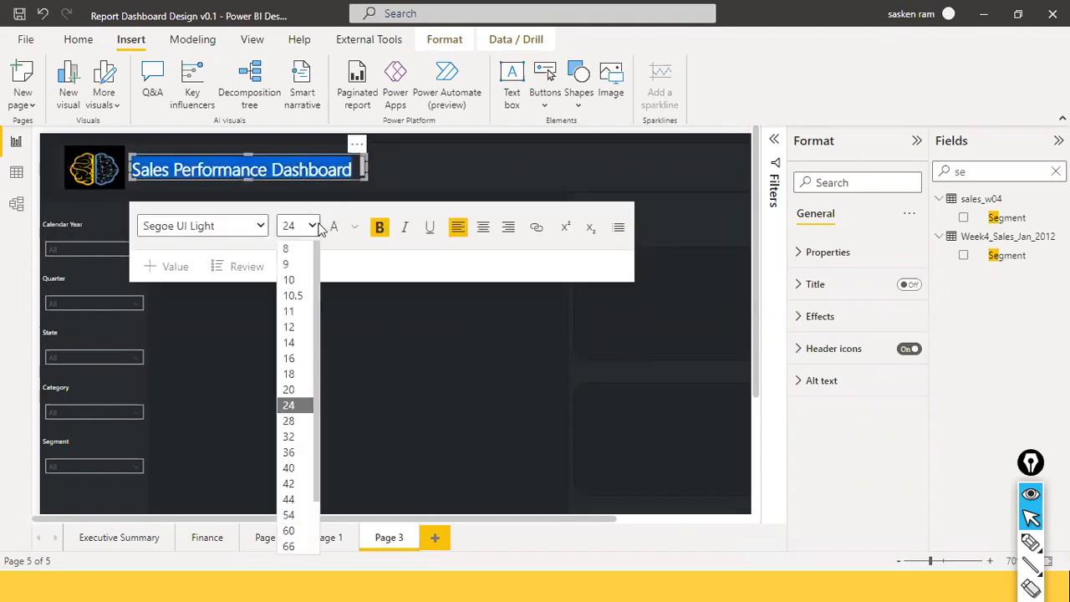
click(288, 420)
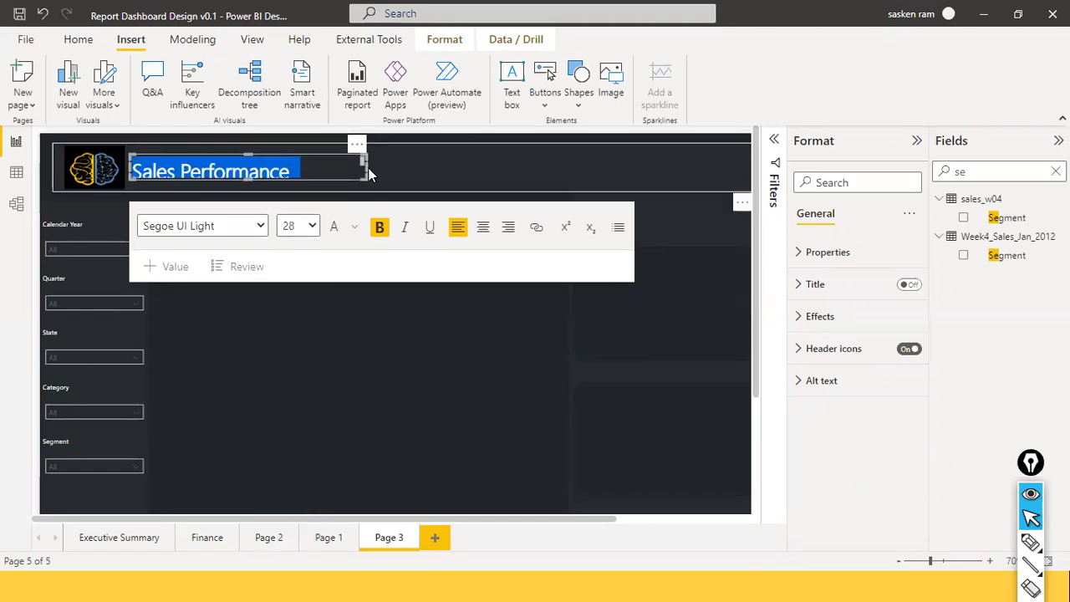
drag(365, 166, 435, 167)
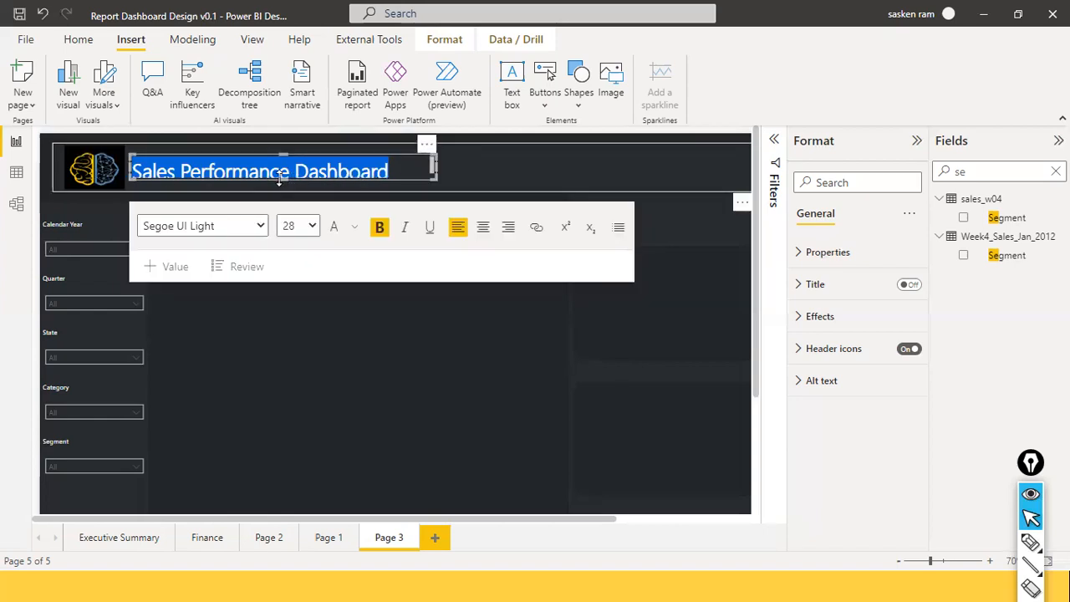
drag(279, 183, 280, 190)
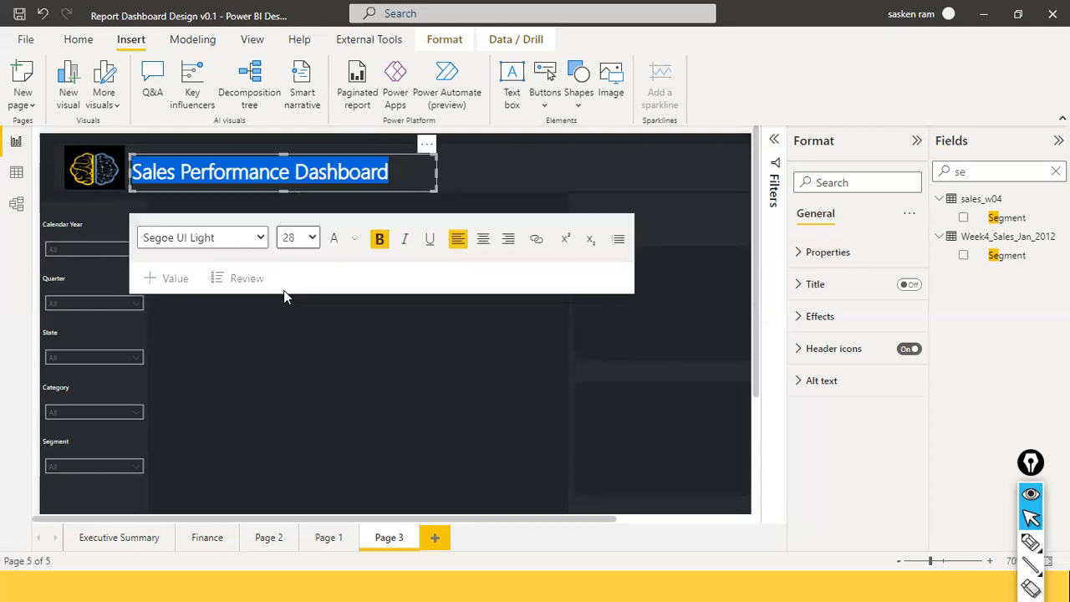
click(305, 343)
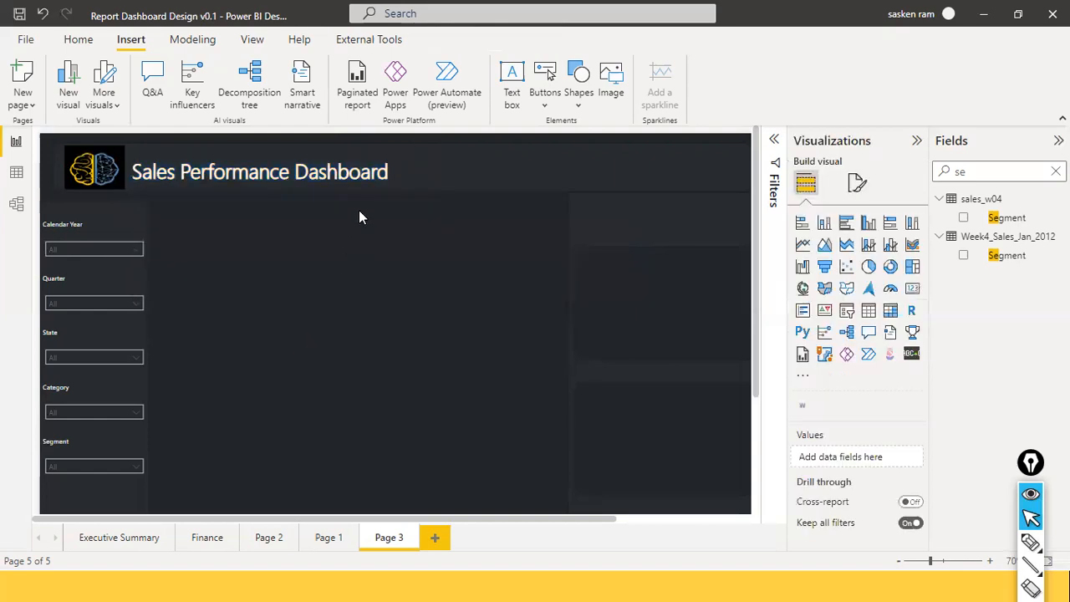
Step: Nudge the title text box slightly upward to align it vertically with the logo in the header bar
click(314, 155)
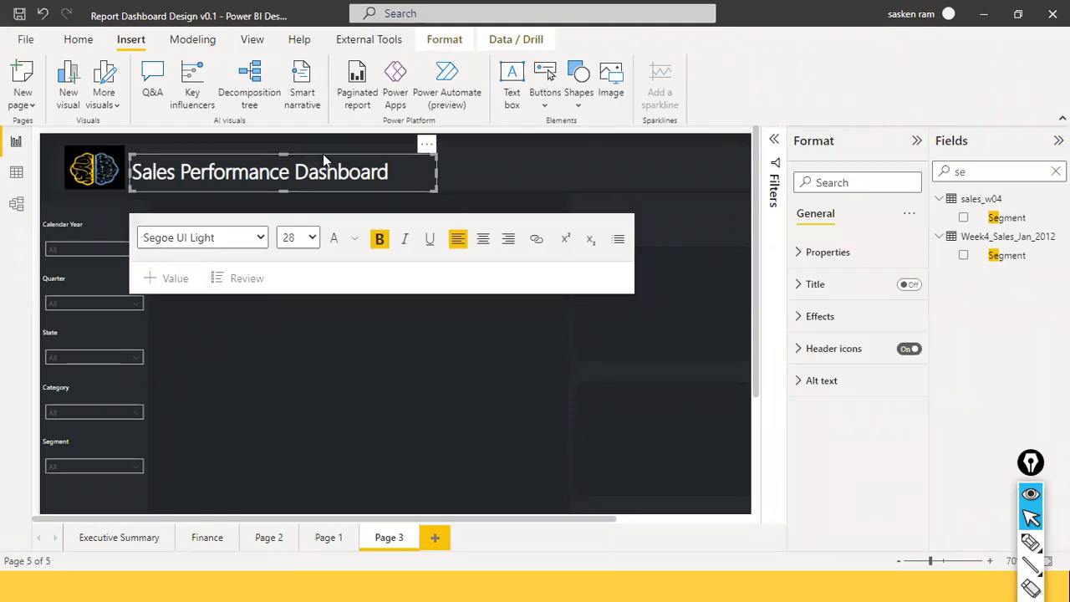
click(324, 154)
drag(322, 154, 322, 154)
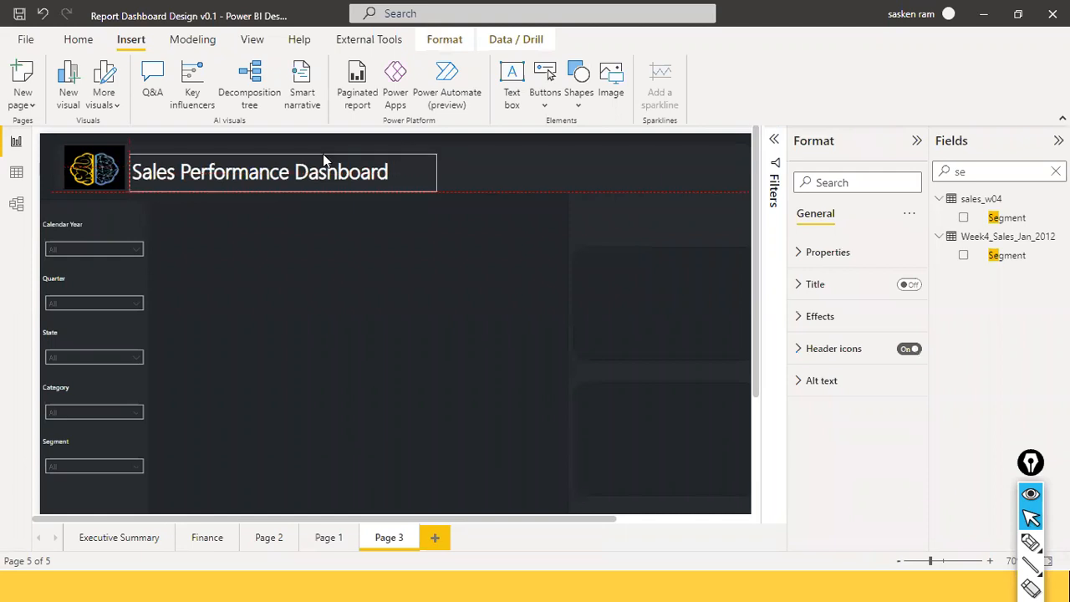
key(Up)
key(Up)
key(Up)
key(Up)
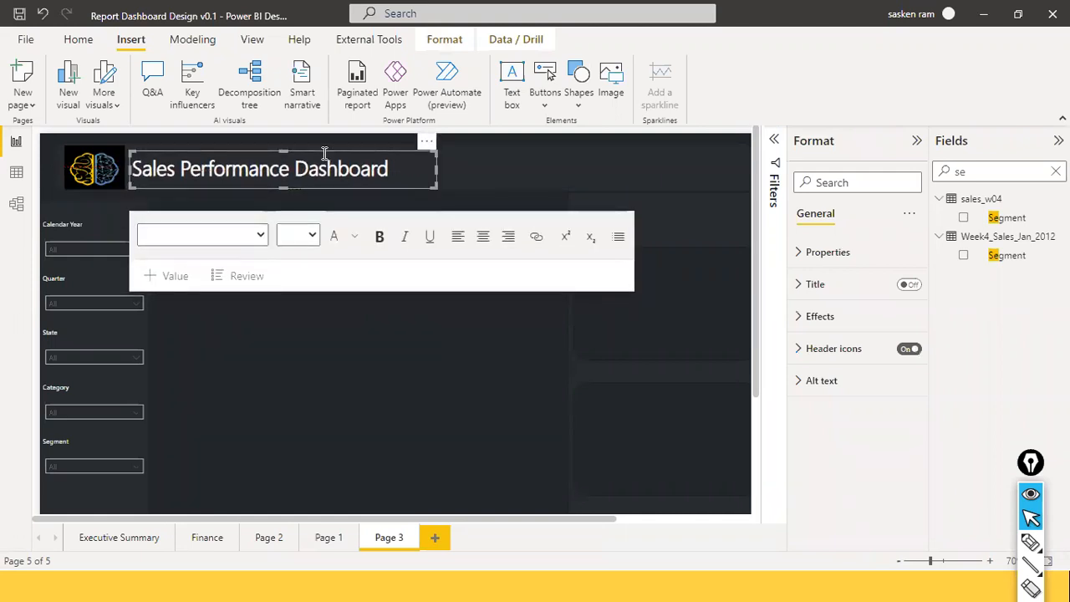
key(Down)
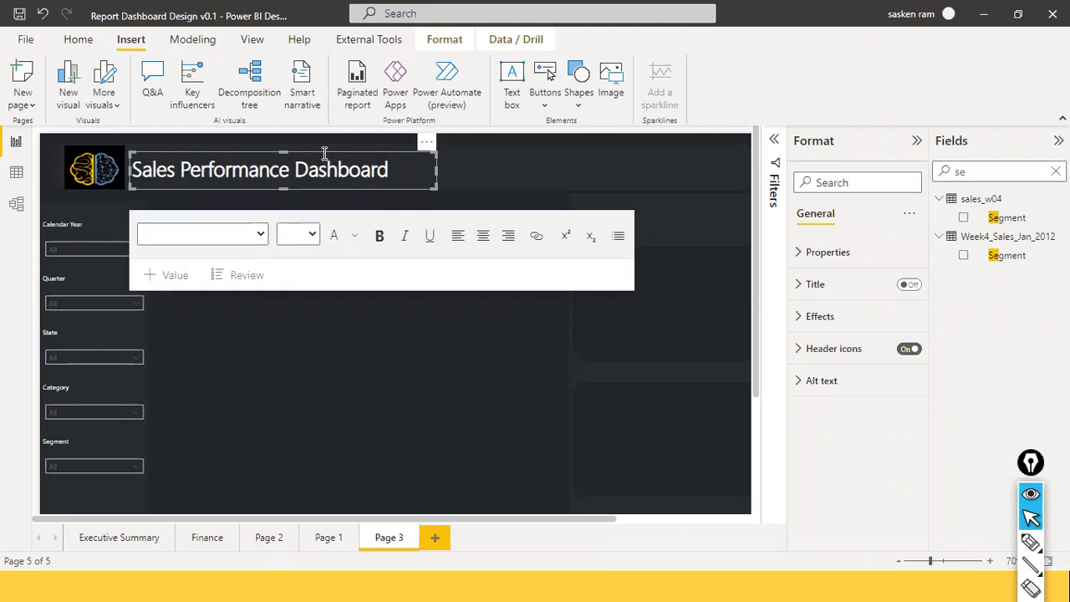
click(337, 317)
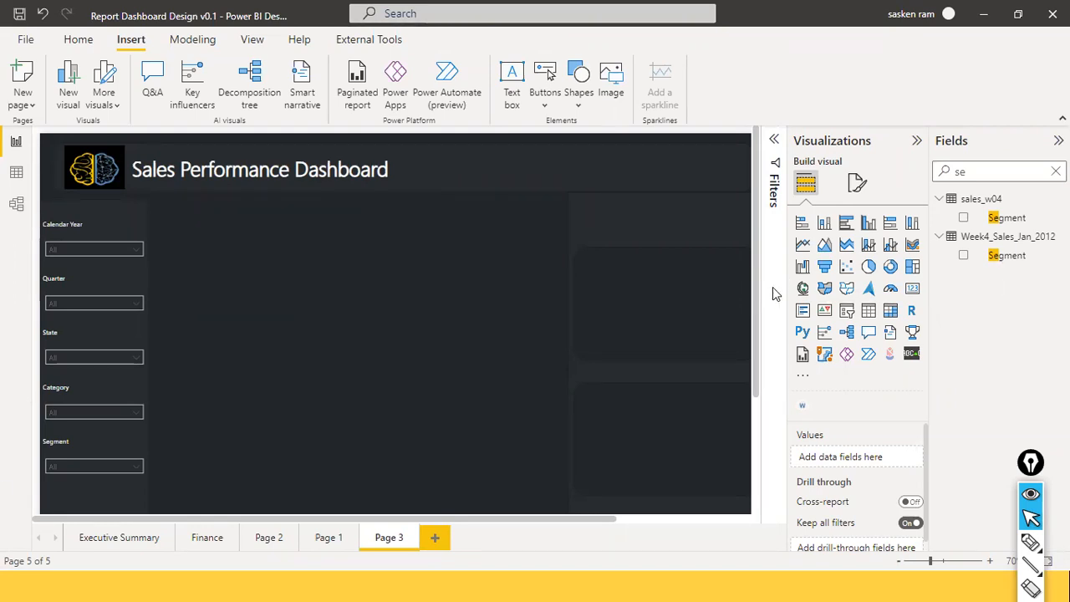
Step: Add a card visual, shrink it to a small tile, and place it just below the header in the main canvas area
click(912, 289)
drag(668, 207, 230, 300)
drag(311, 313, 241, 282)
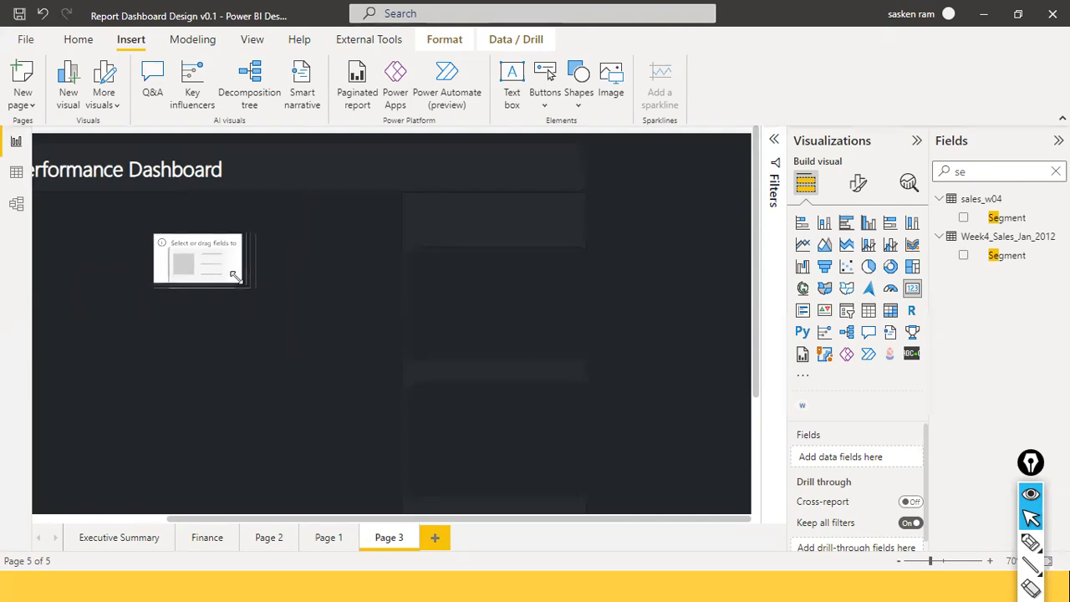
drag(198, 522, 72, 509)
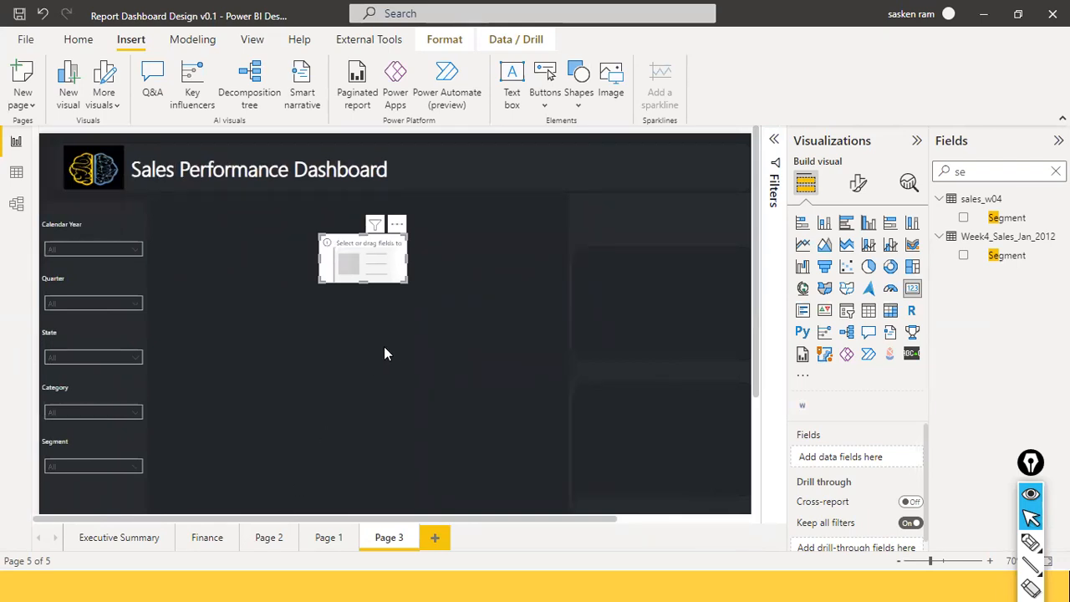
drag(378, 275, 415, 254)
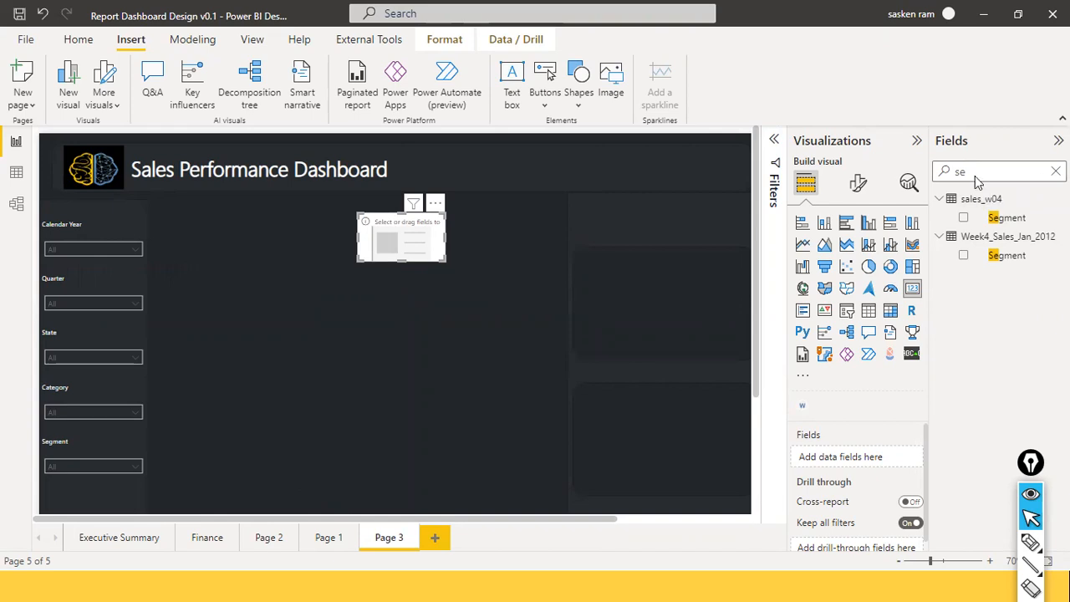
Step: Search the data fields for "sales" and look through the matching fields
key(BackSpace)
key(BackSpace)
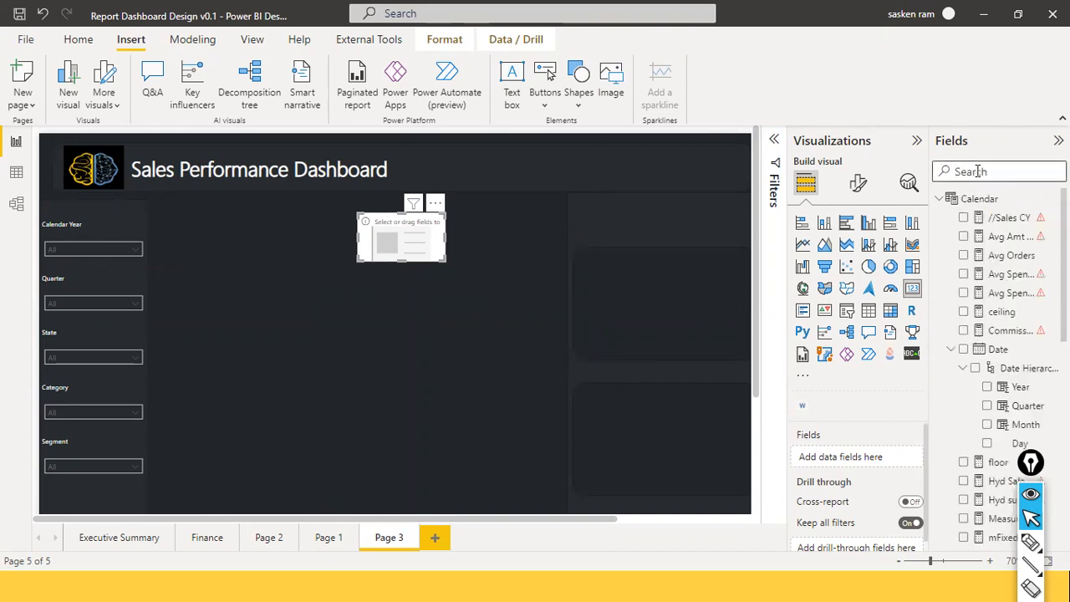
text(sales)
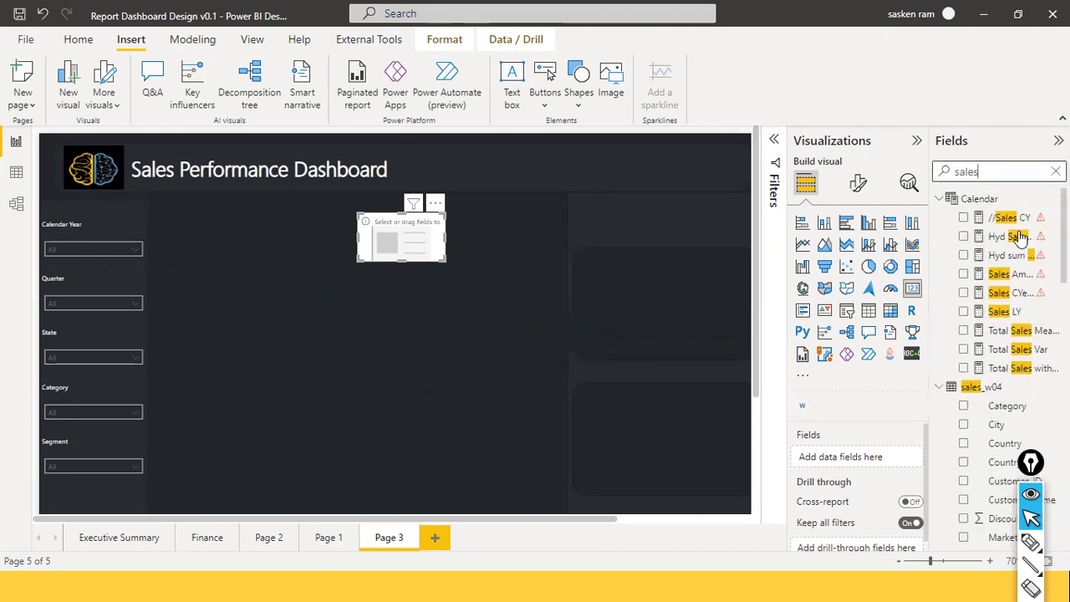
scroll(1016, 428, down, 3)
Step: Search the data fields for "total sales" to check for an existing measure, and clear the search
drag(1015, 172, 824, 189)
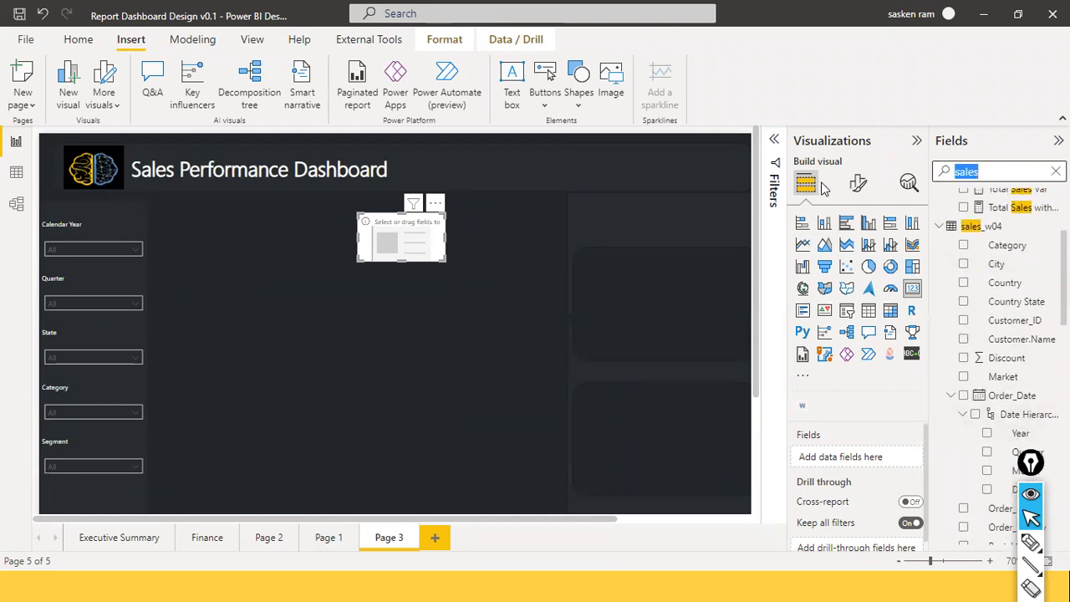
text(totl)
key(BackSpace)
text(al )
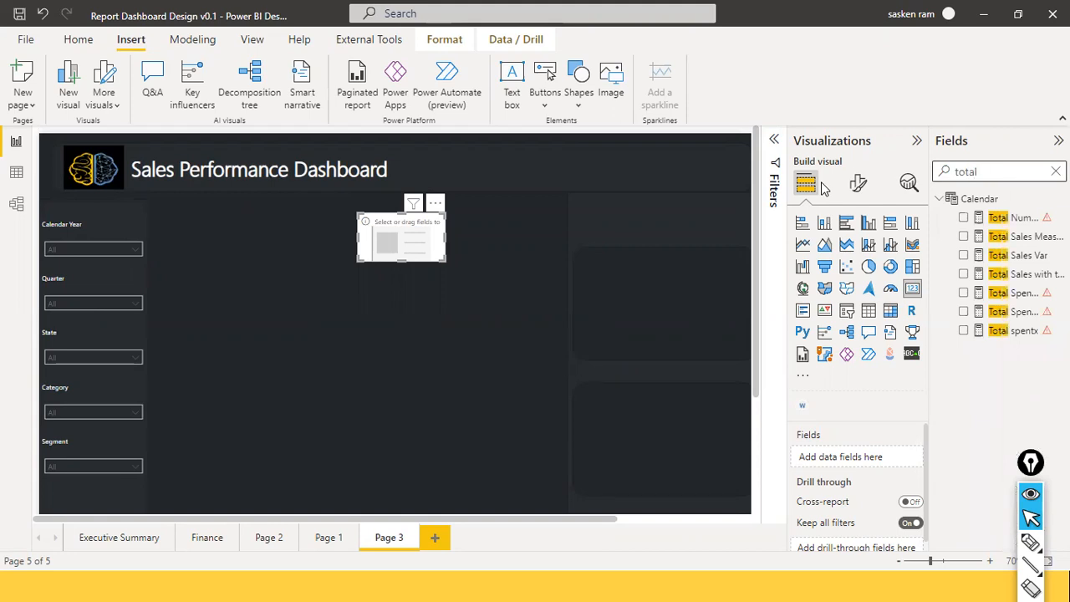
text(saales)
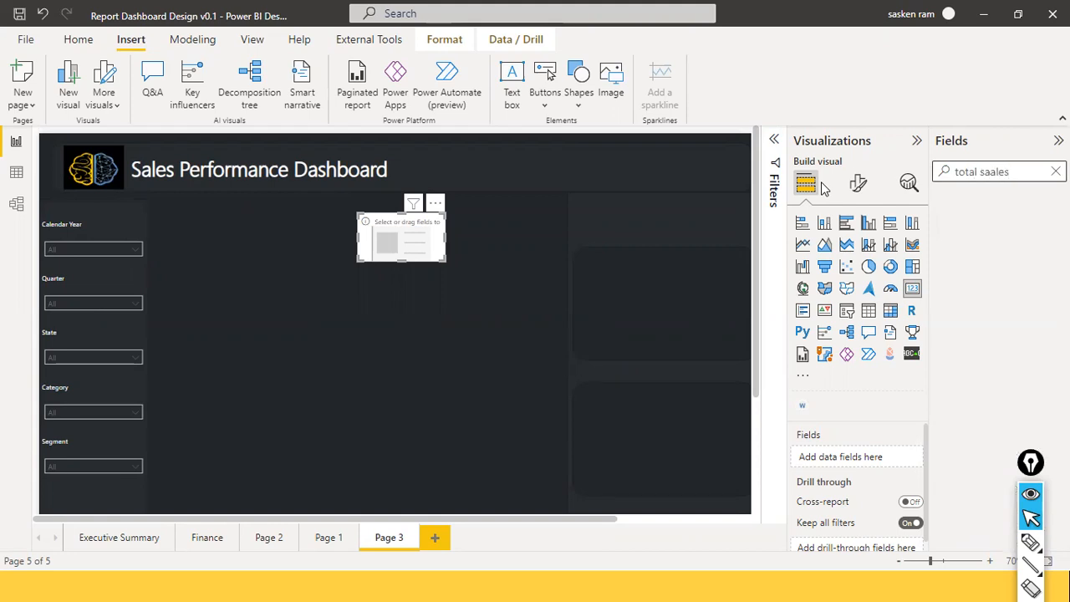
key(BackSpace)
key(BackSpace)
key(BackSpace)
key(BackSpace)
text(les)
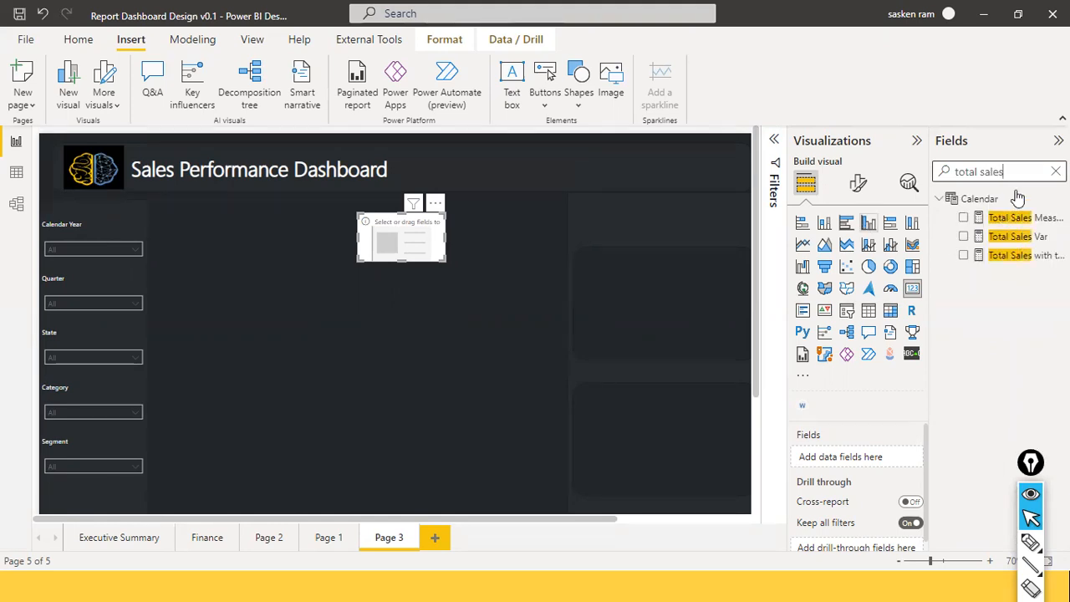
key(ctrl+a)
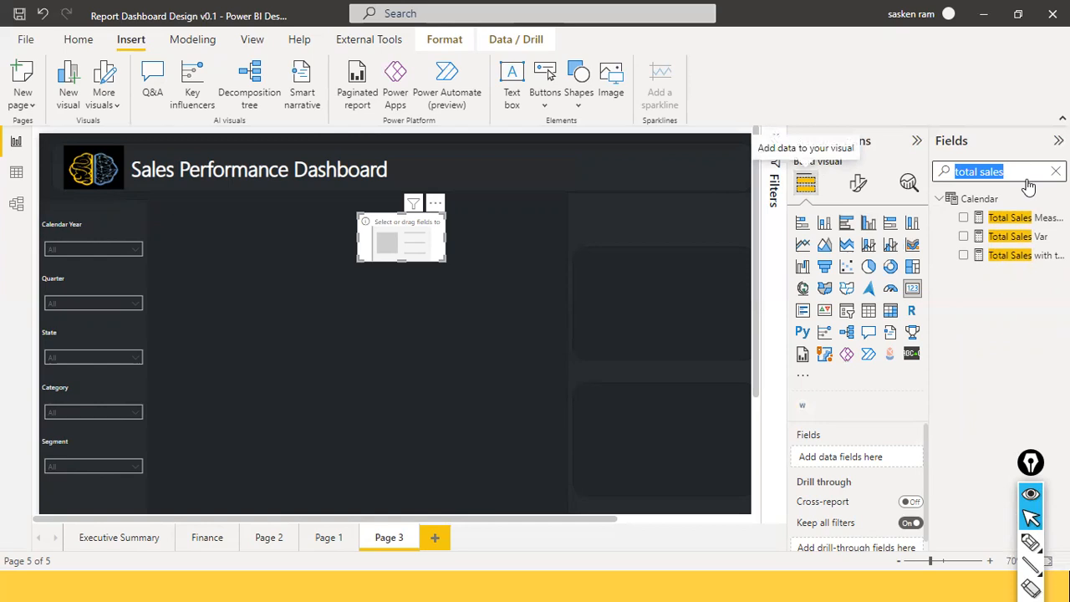
key(BackSpace)
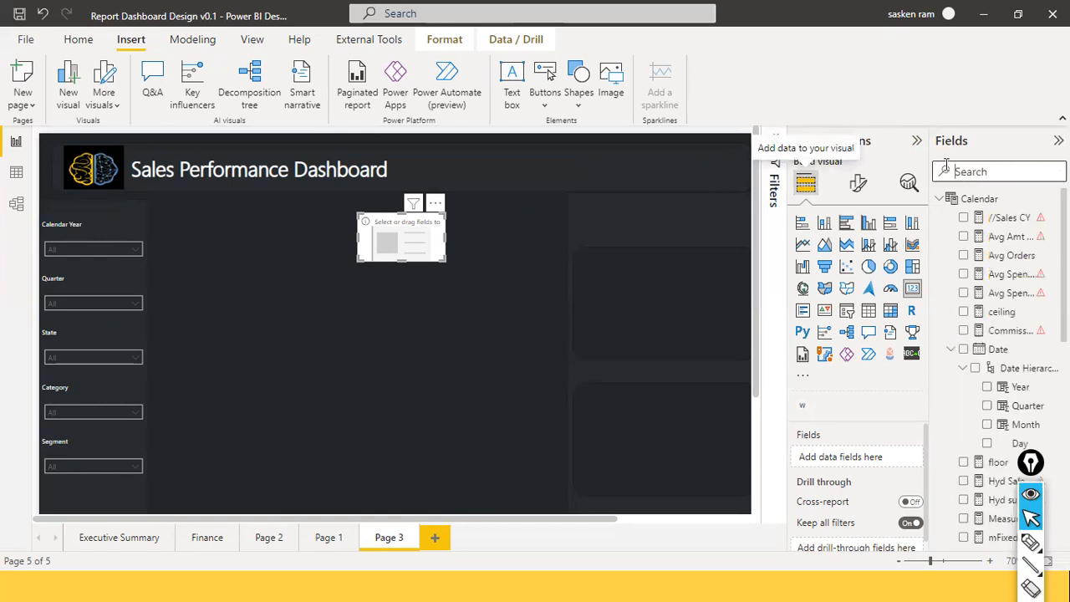
Step: Create a measure named Total Sales that sums the Sales column of the sales_w04 table
click(199, 42)
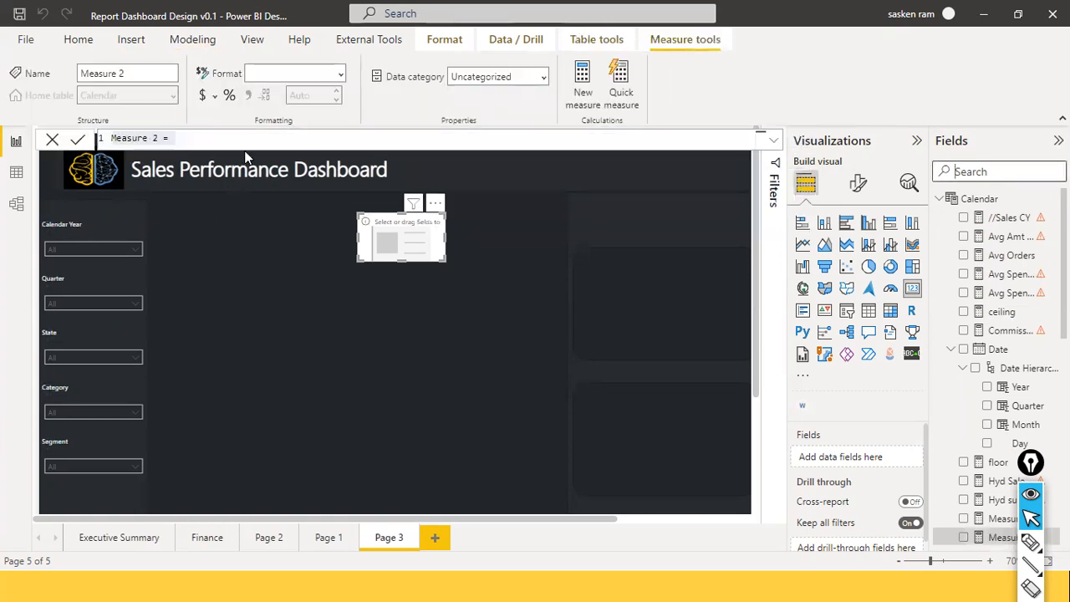
text(To)
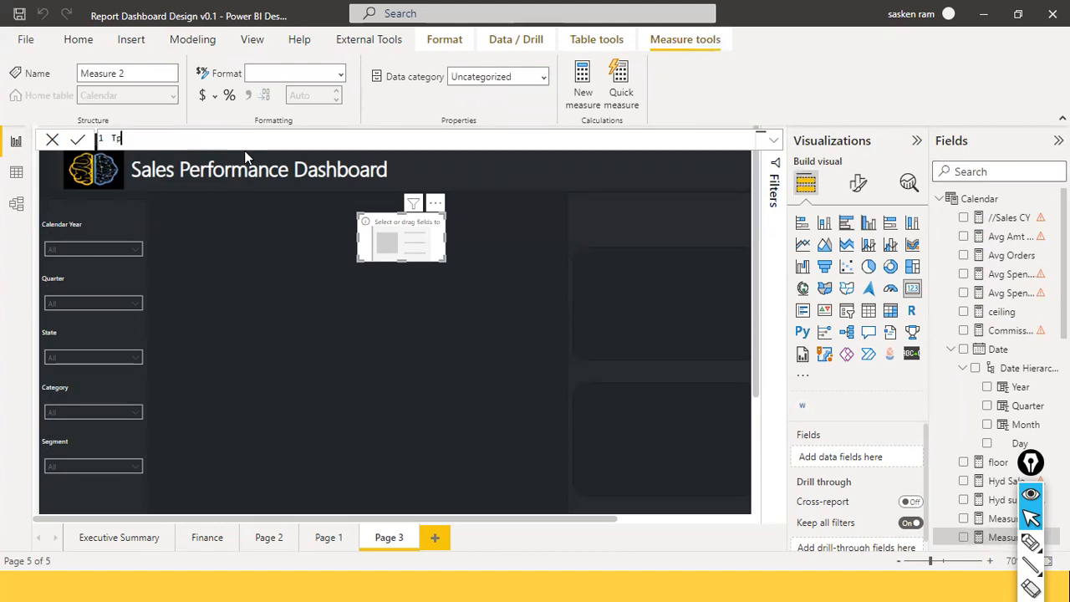
key(BackSpace)
text(otal Sales = sum()
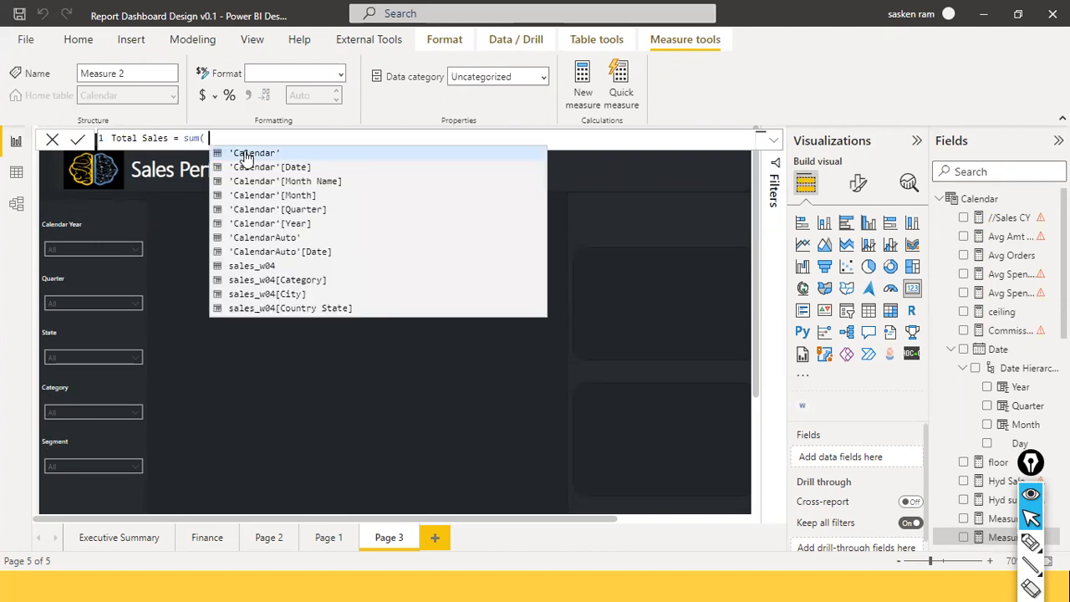
text( Salles)
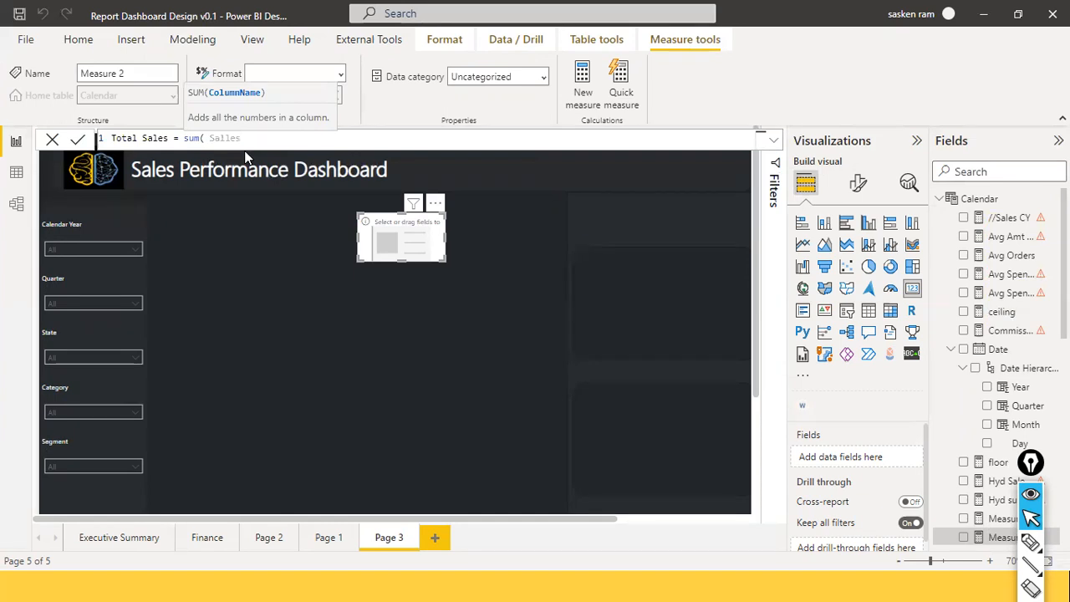
key(BackSpace)
scroll(327, 267, down, 5)
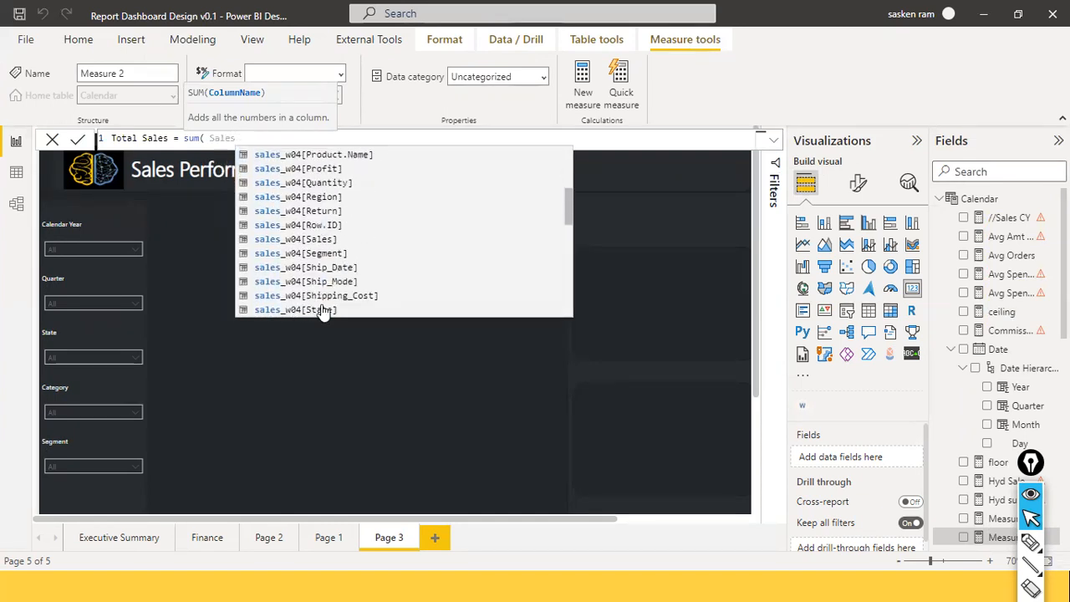
click(317, 241)
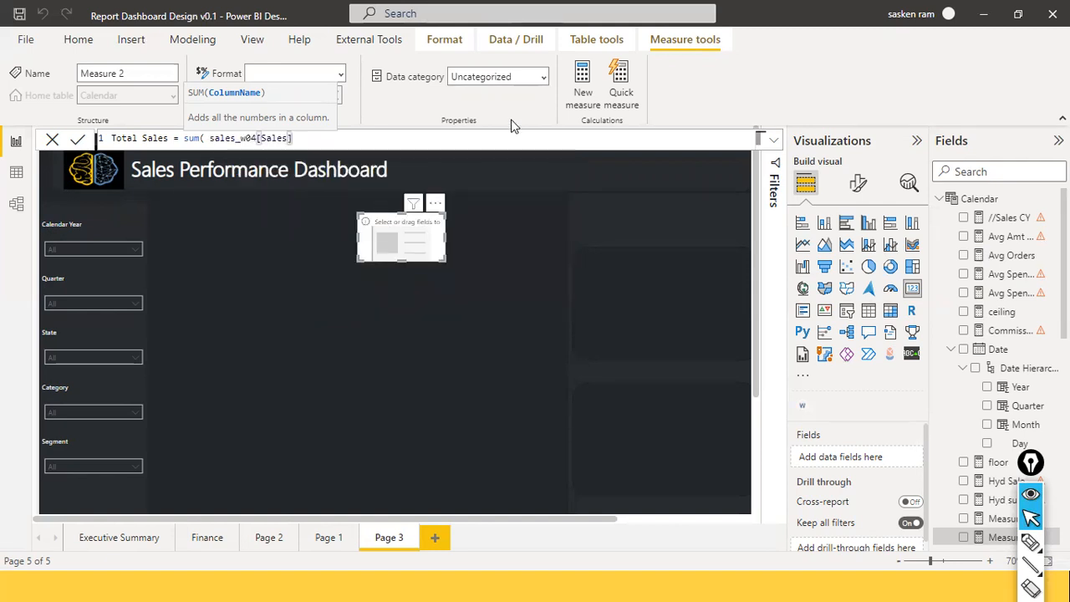
text())
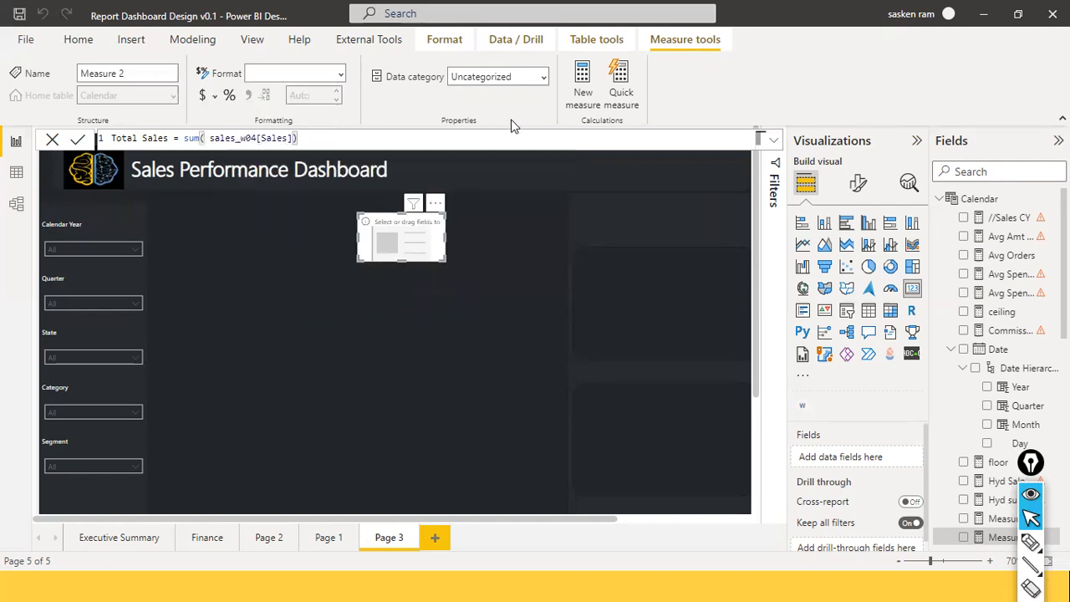
key(Return)
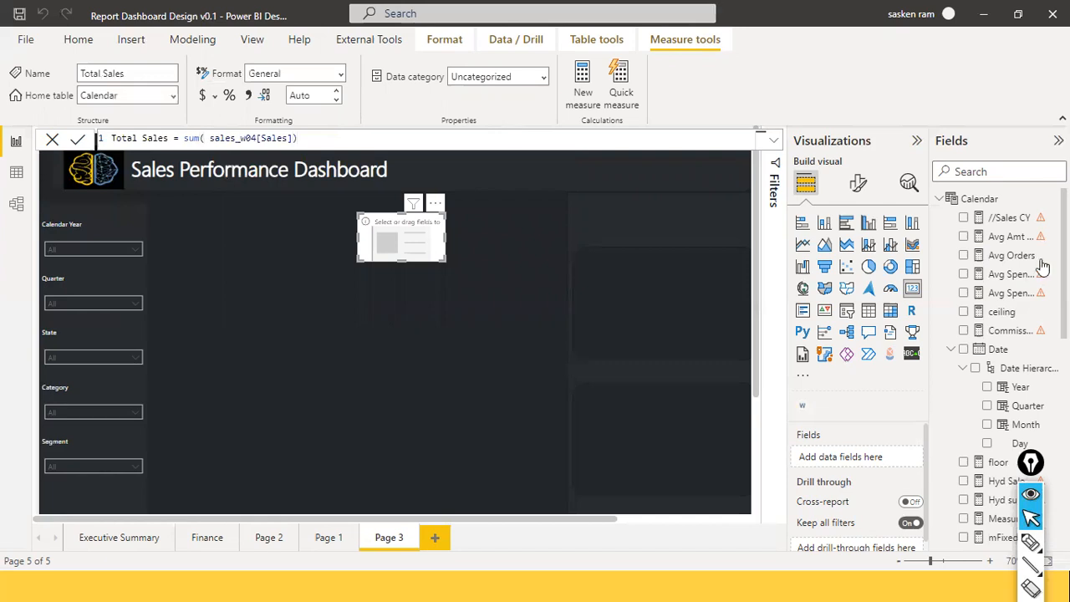
Step: Search the data fields for "total" and add the Total Sales measure to the empty card below the header
click(972, 171)
text(total)
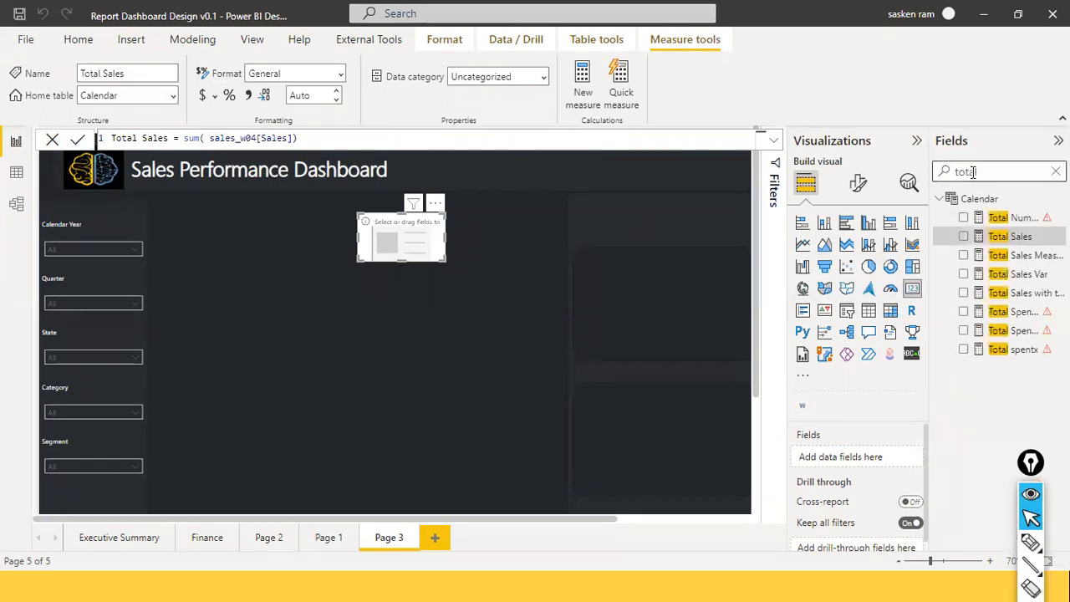
drag(996, 244, 408, 248)
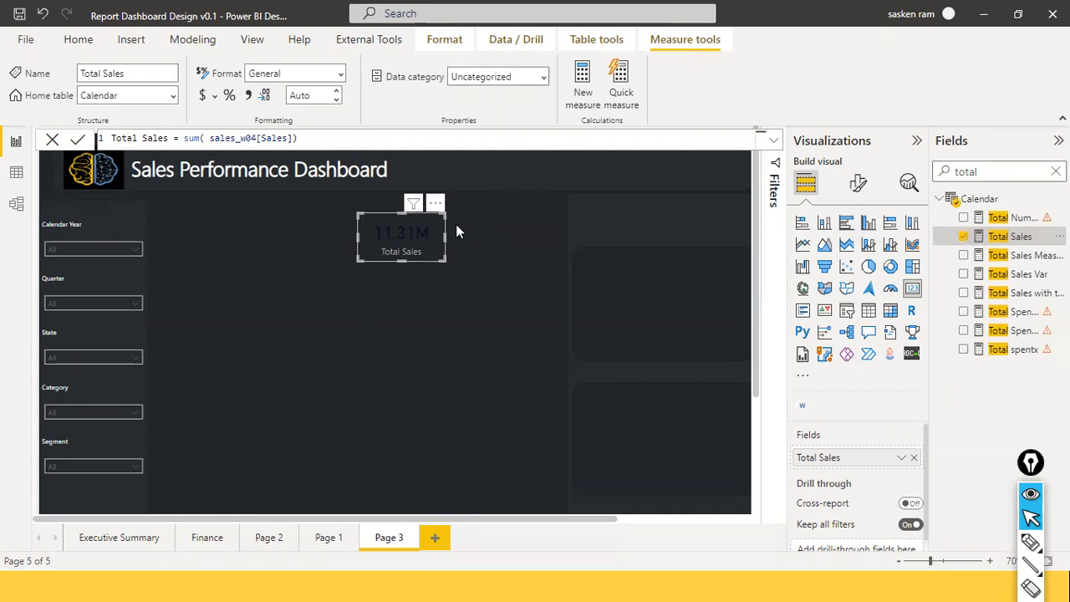
Step: Turn on the card's title and set its text to "Total Sales"
click(858, 185)
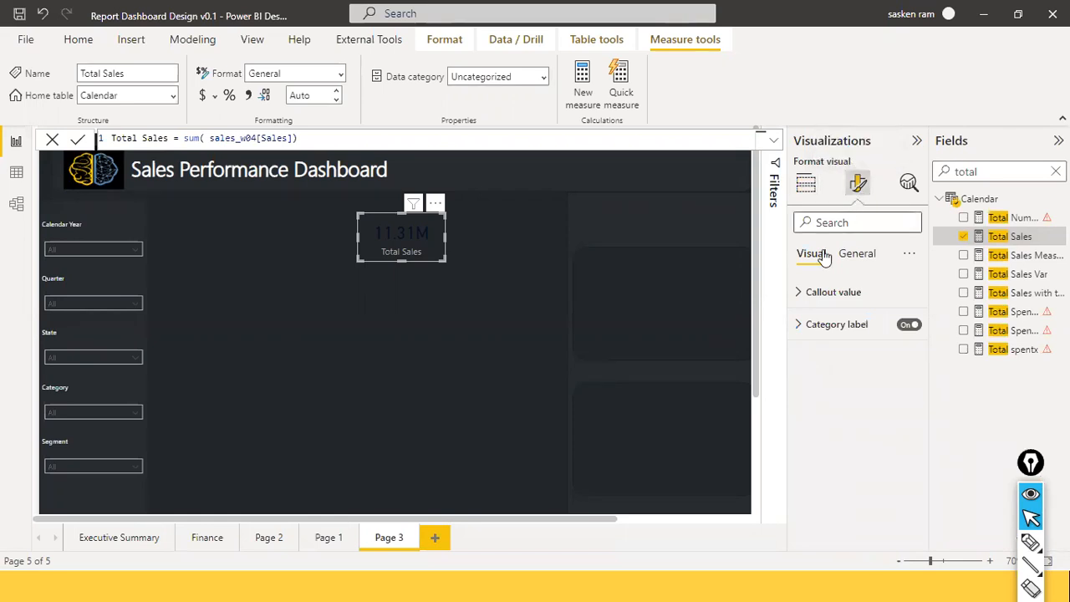
click(836, 221)
text(tite)
key(BackSpace)
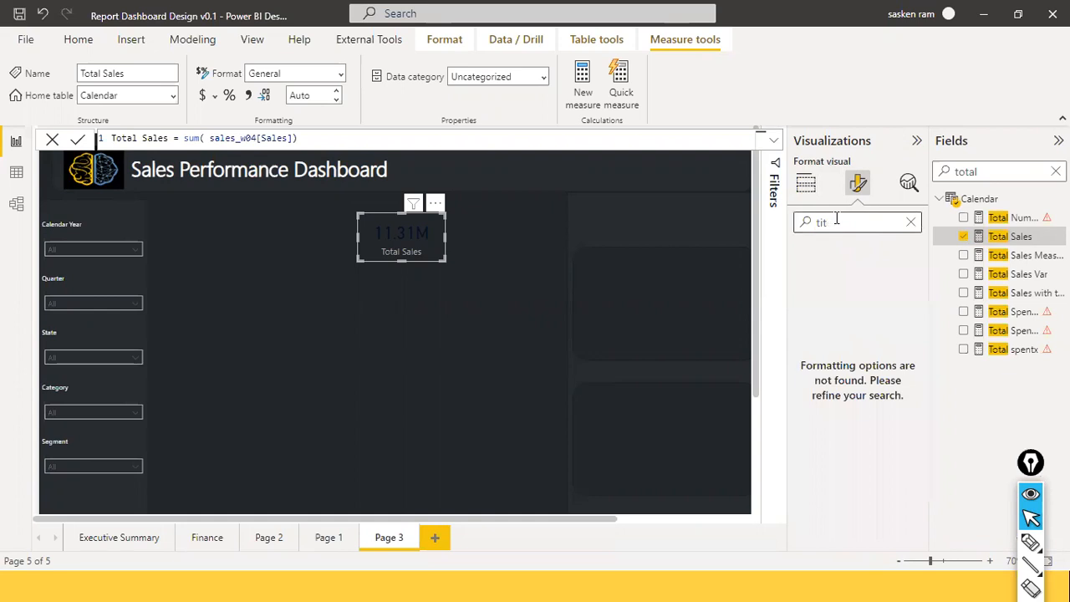
text(le)
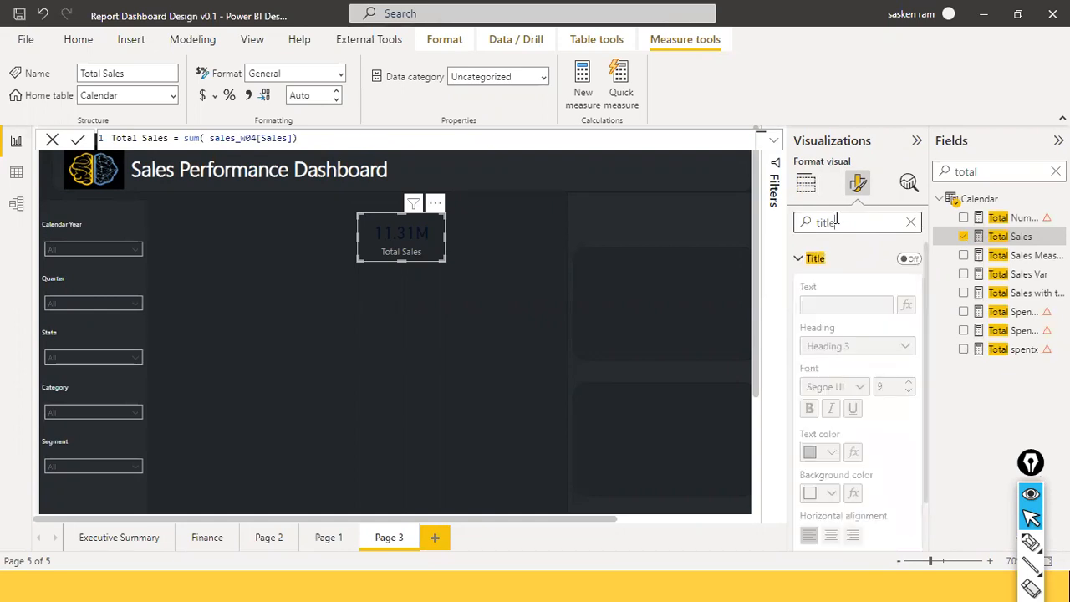
click(912, 259)
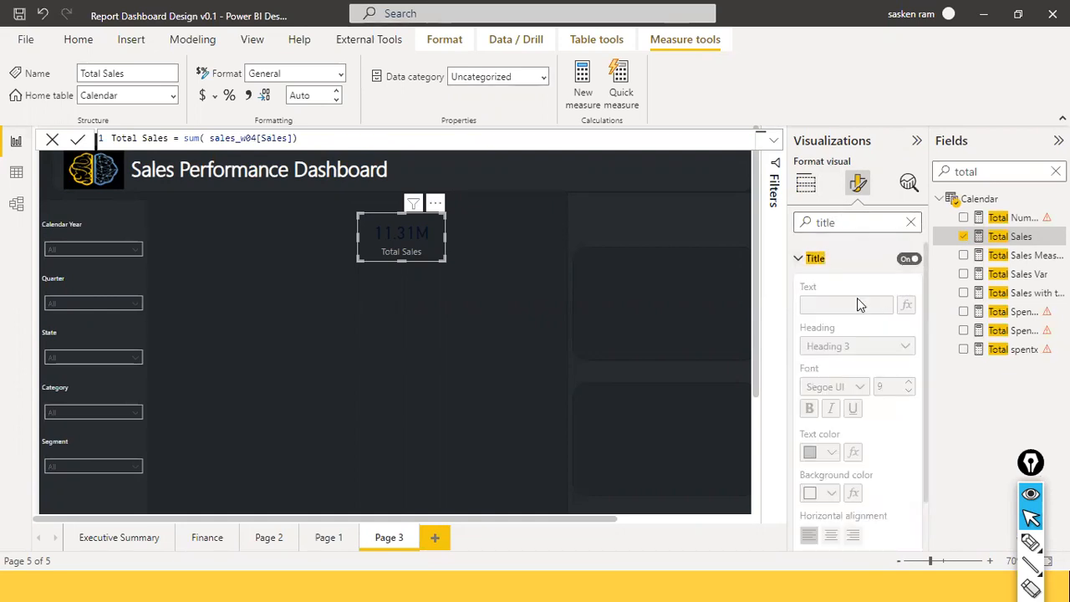
click(854, 301)
text(Total)
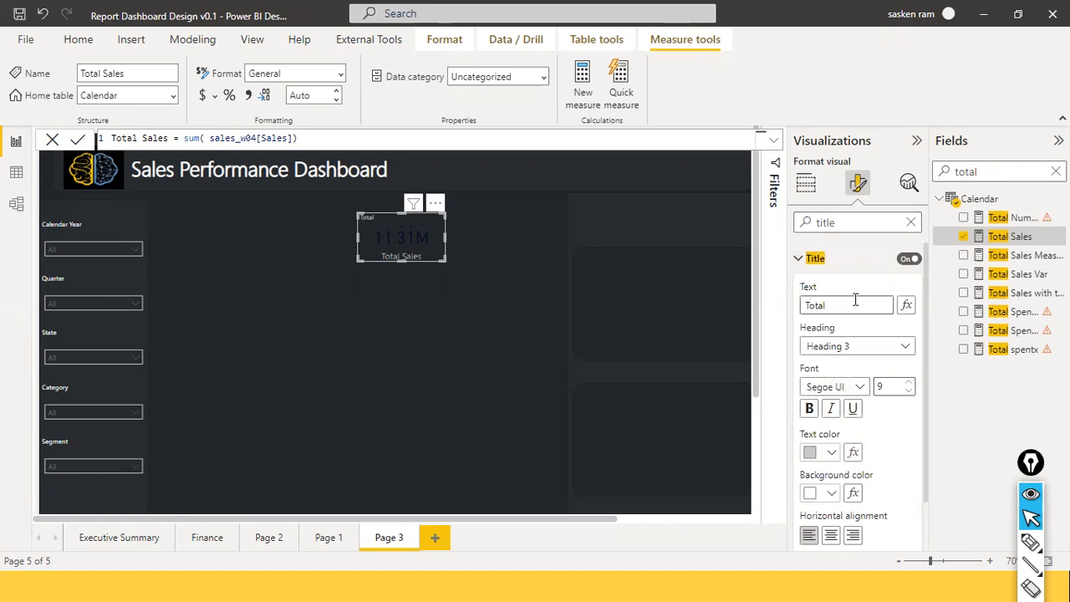
text( Sales)
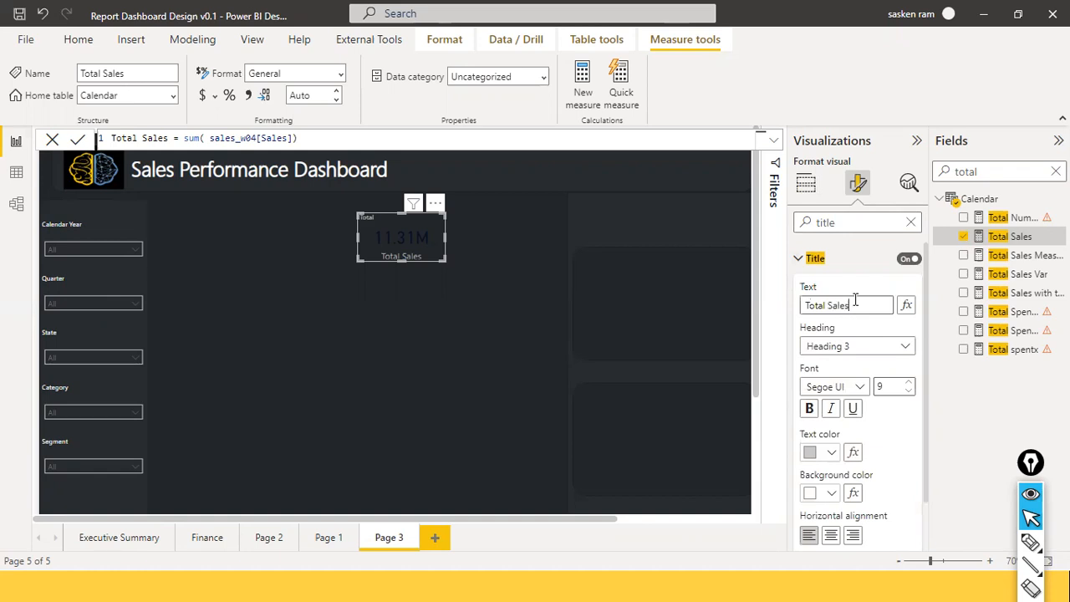
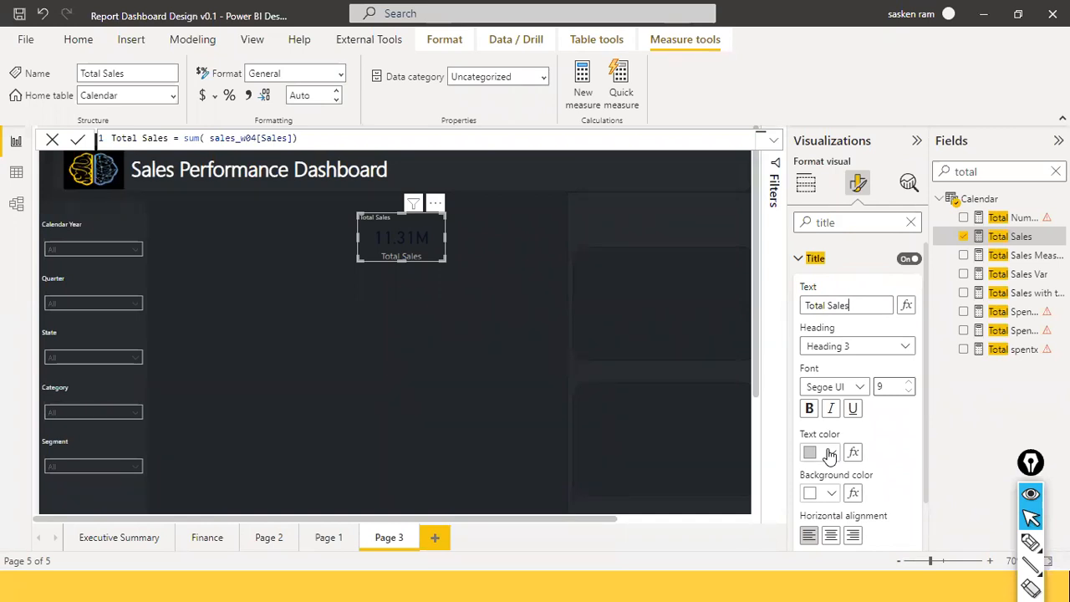
Step: Set the card title's text color to white and its font size to 12
click(830, 454)
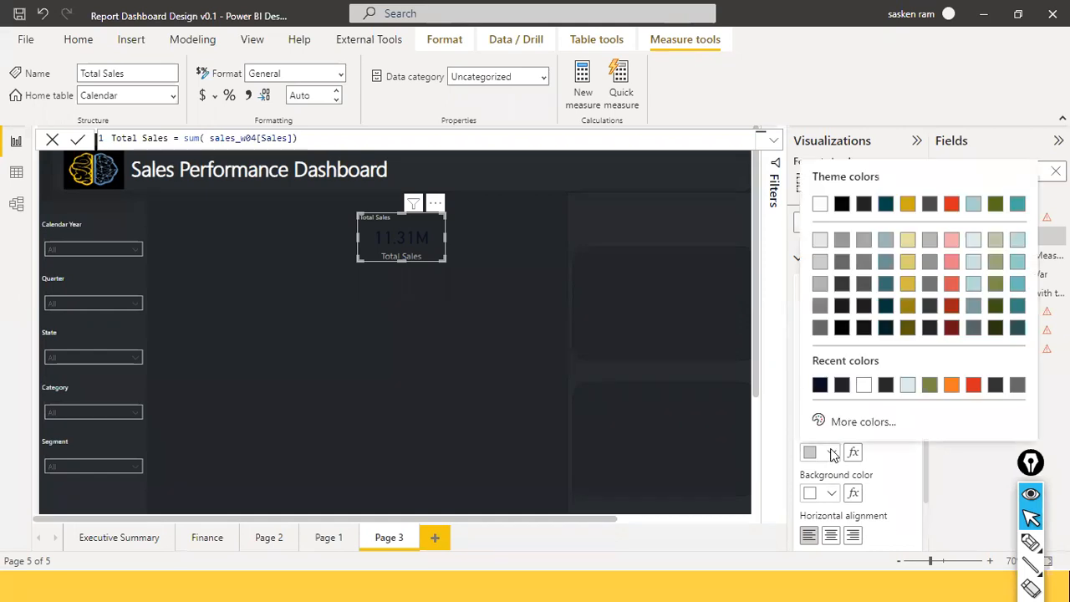
click(823, 206)
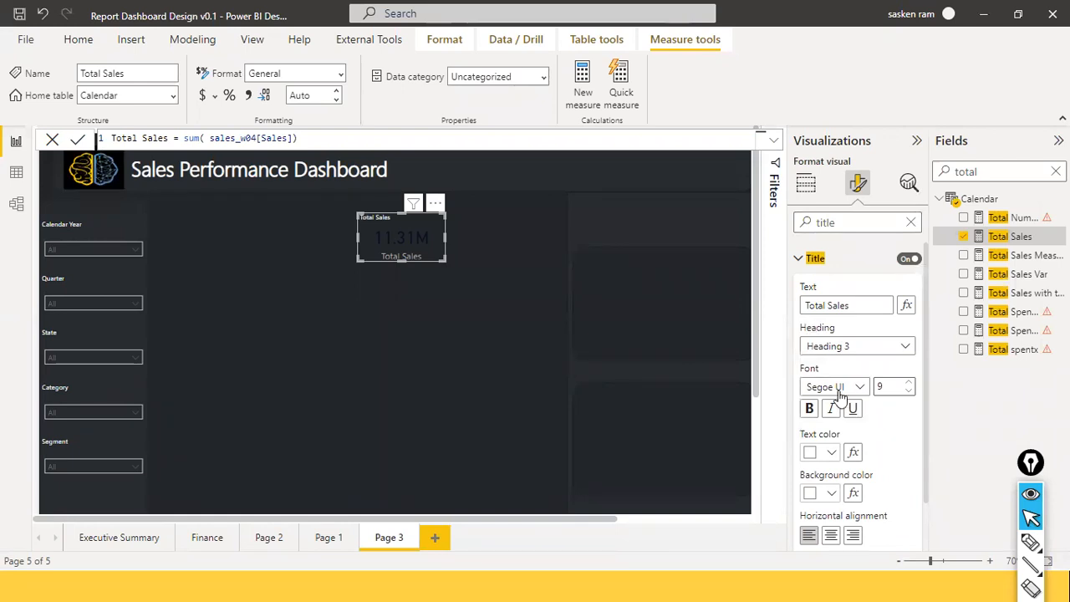
click(909, 389)
click(909, 389)
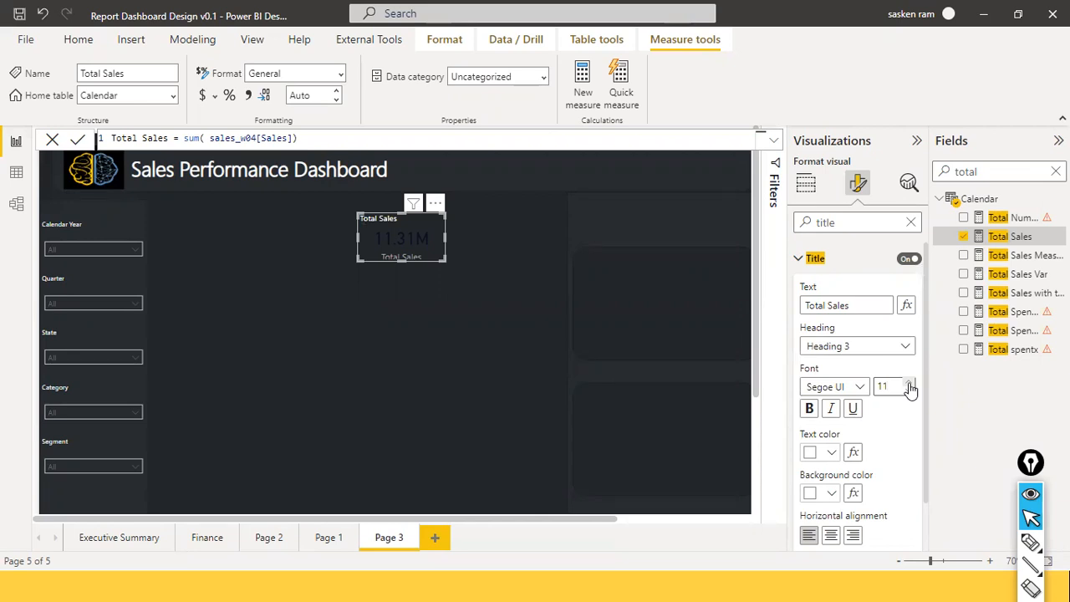
click(909, 388)
Step: Copy the black color code #252423 from the Notepad color notes and apply it as the card title's background color in Power BI
click(832, 494)
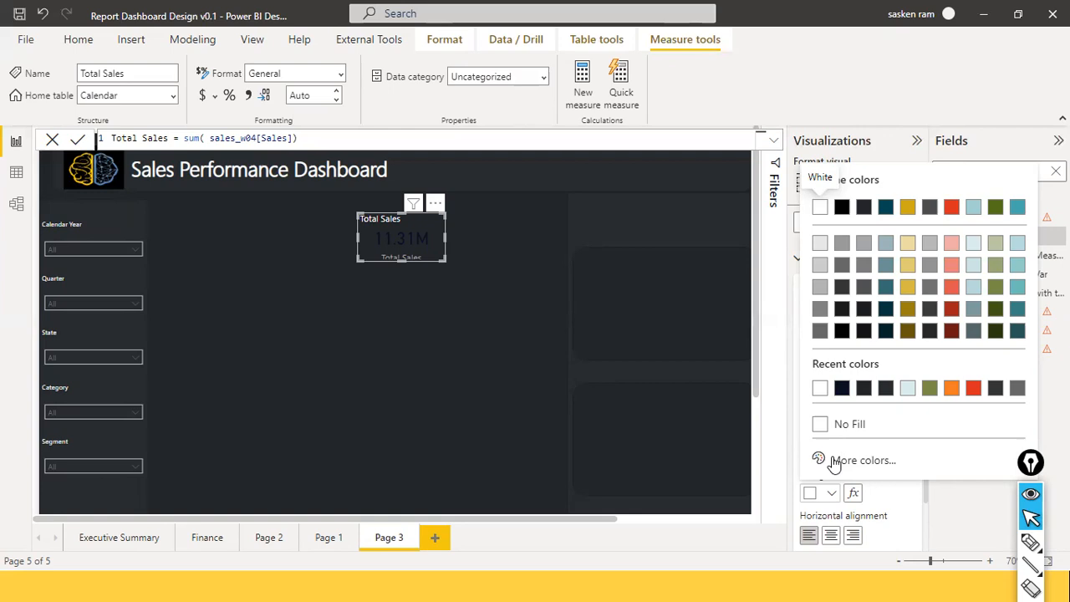
click(869, 458)
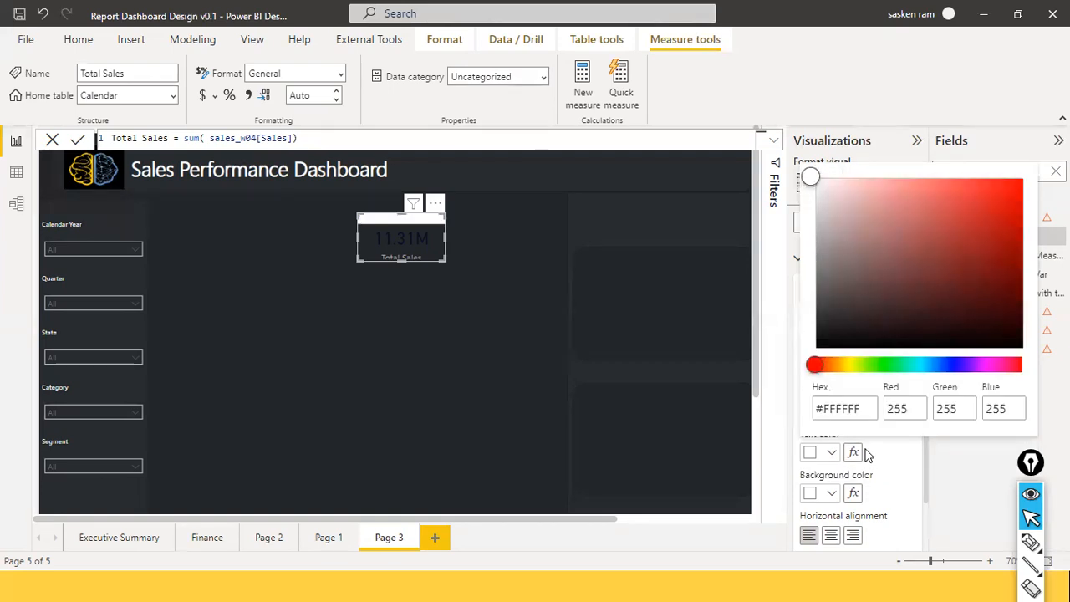
key(alt+Tab)
key(Tab)
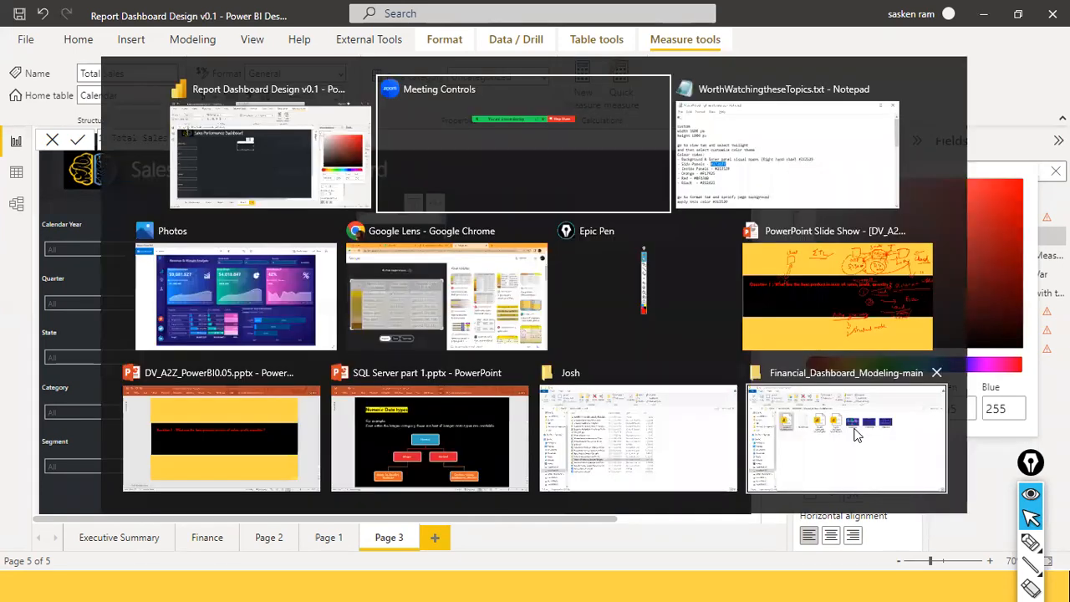
scroll(306, 367, down, 1)
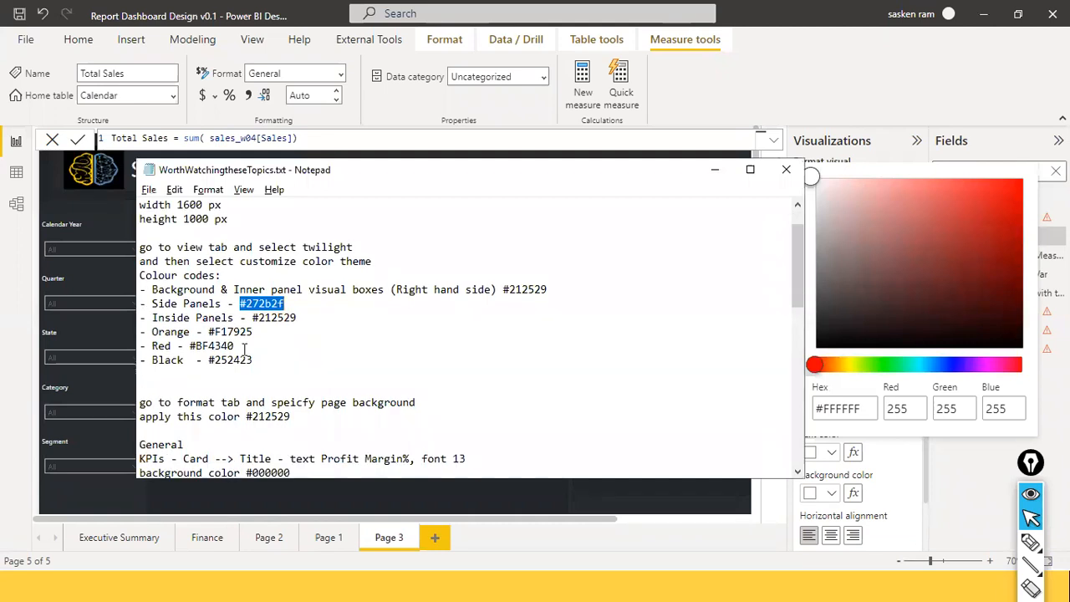
click(262, 348)
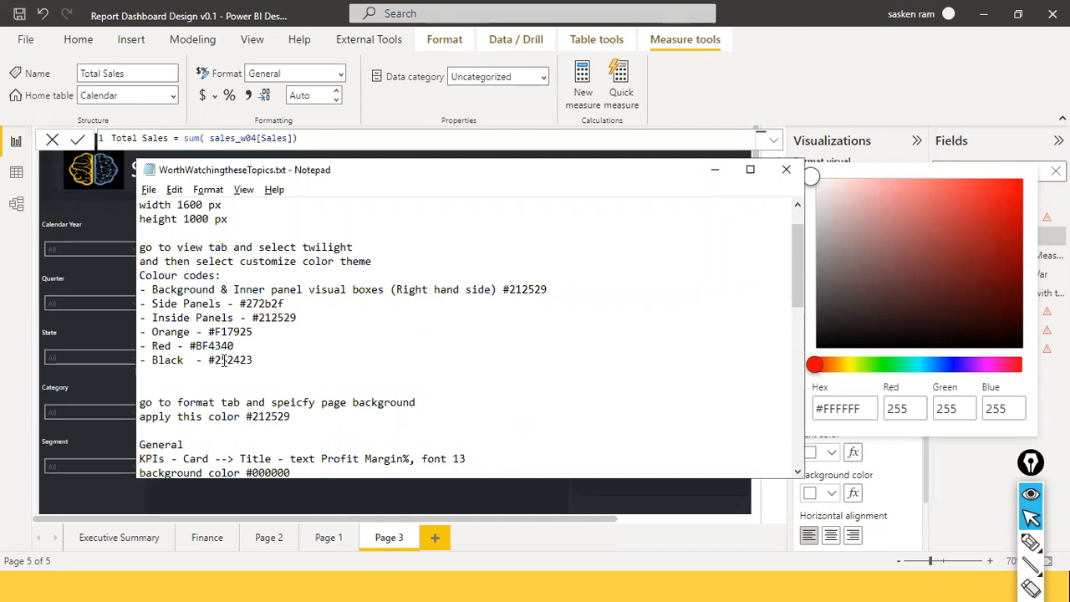
drag(208, 361, 263, 368)
key(ctrl+c)
click(826, 417)
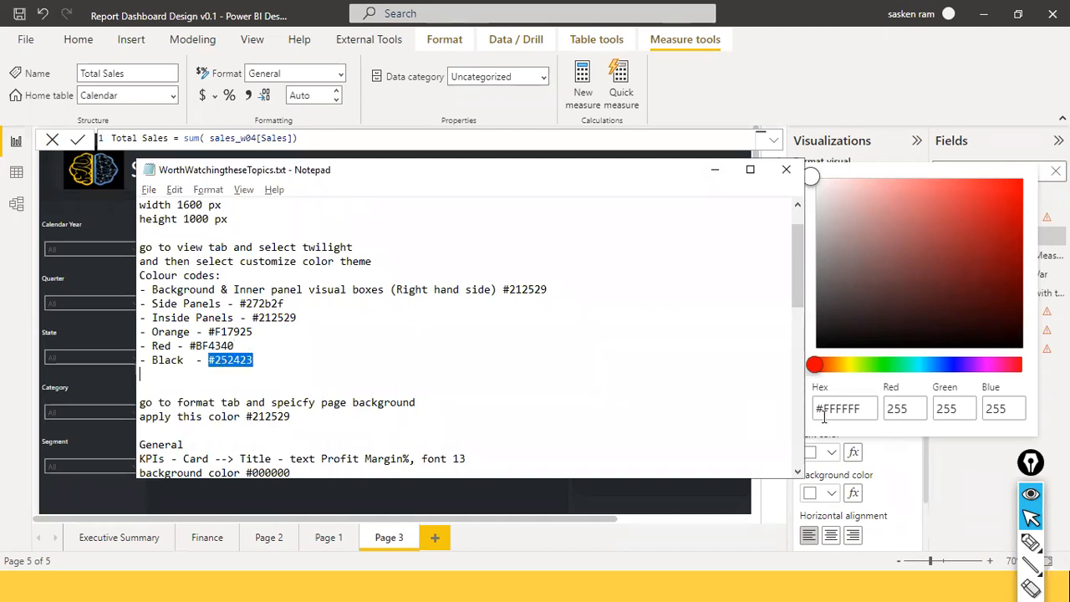
click(849, 415)
key(ctrl+a)
key(ctrl+v)
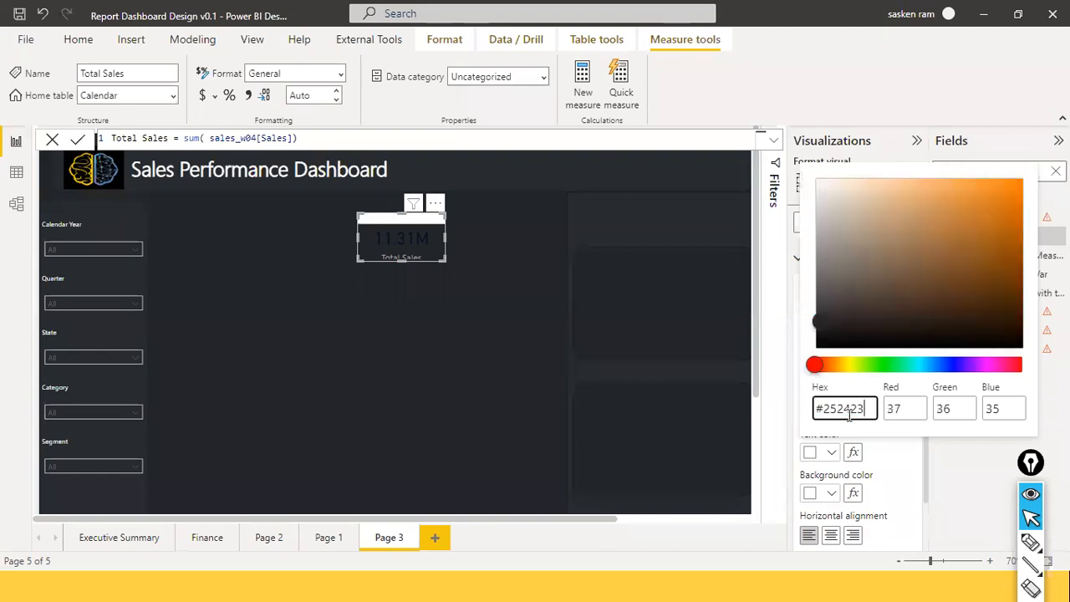
click(491, 353)
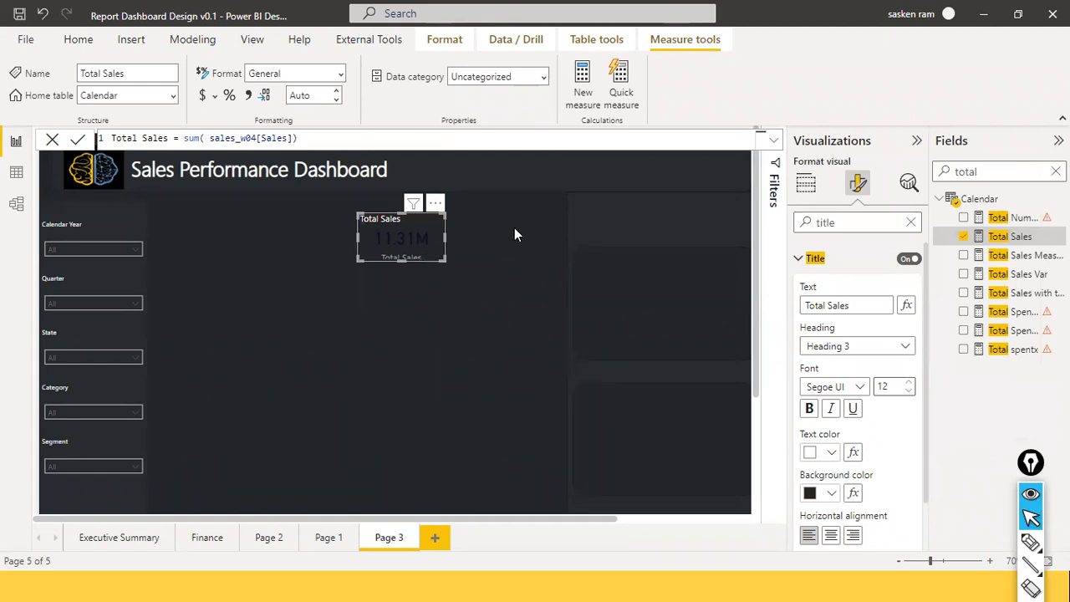
Step: Set the card title's background to the custom color #000000
click(831, 494)
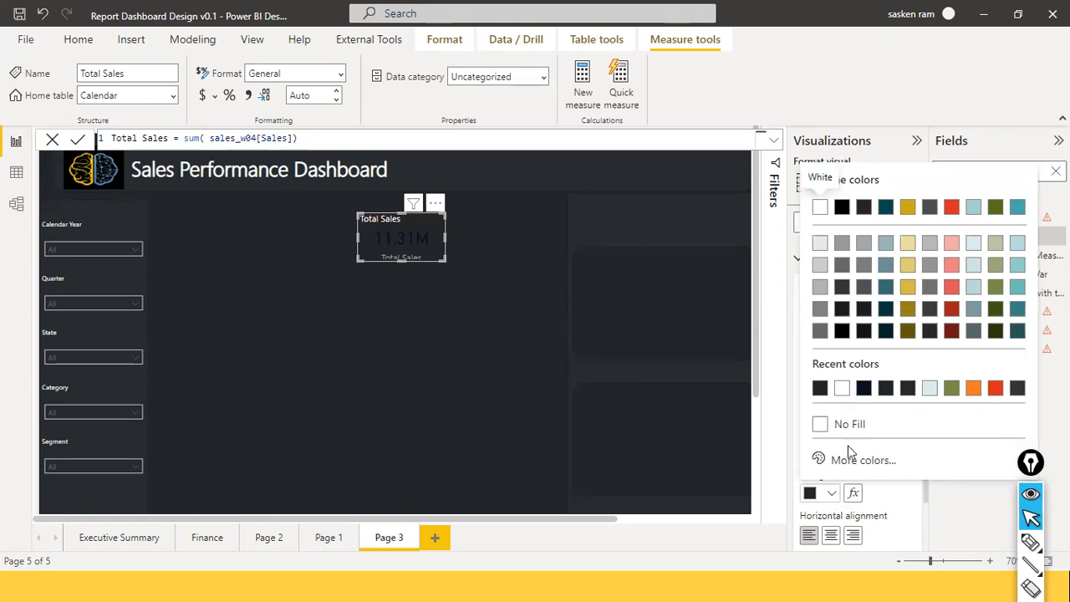
click(846, 460)
click(844, 409)
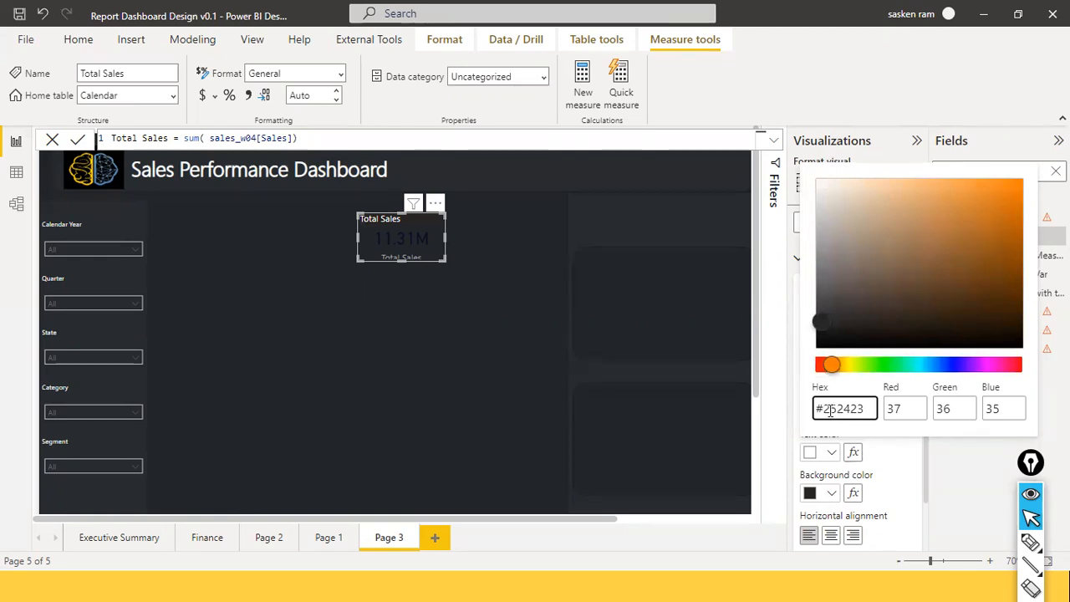
drag(823, 409, 867, 411)
text(00000)
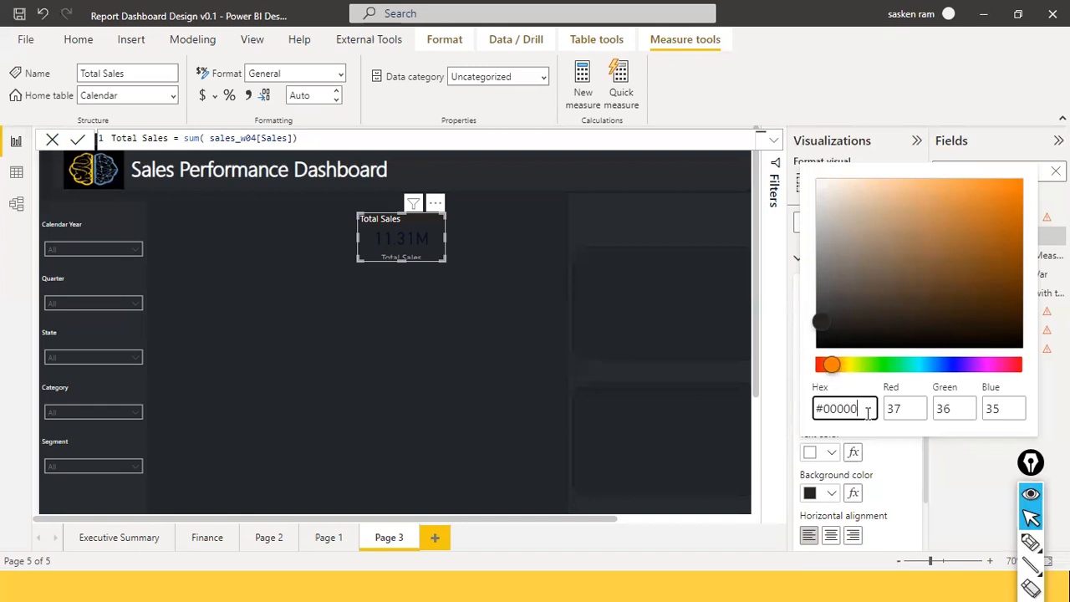
text(0)
click(421, 357)
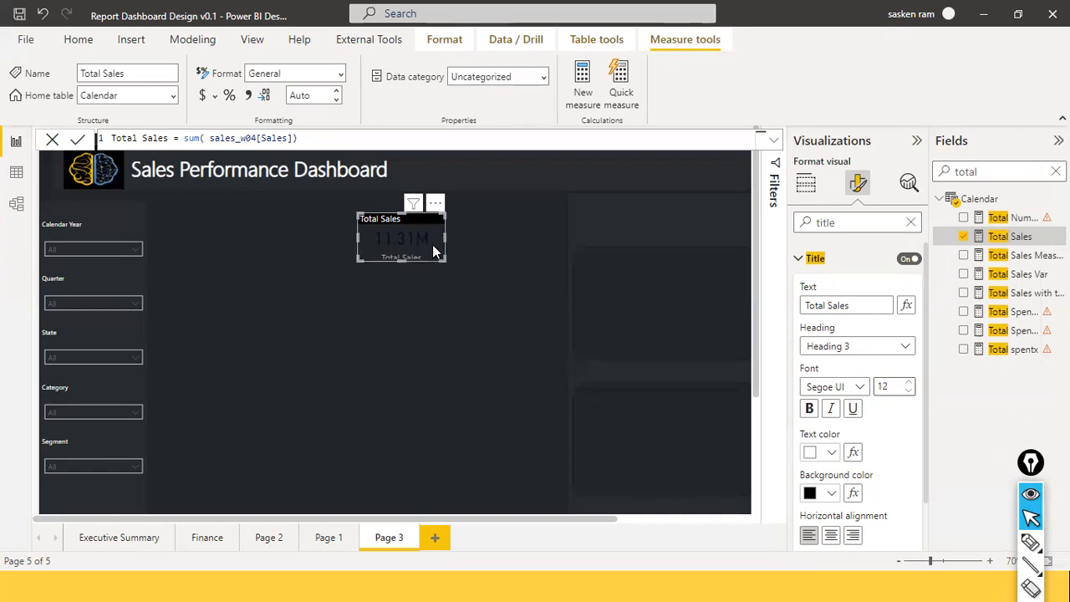
Step: Set the Total Sales card's callout value color to the custom color #FFC30F
click(798, 260)
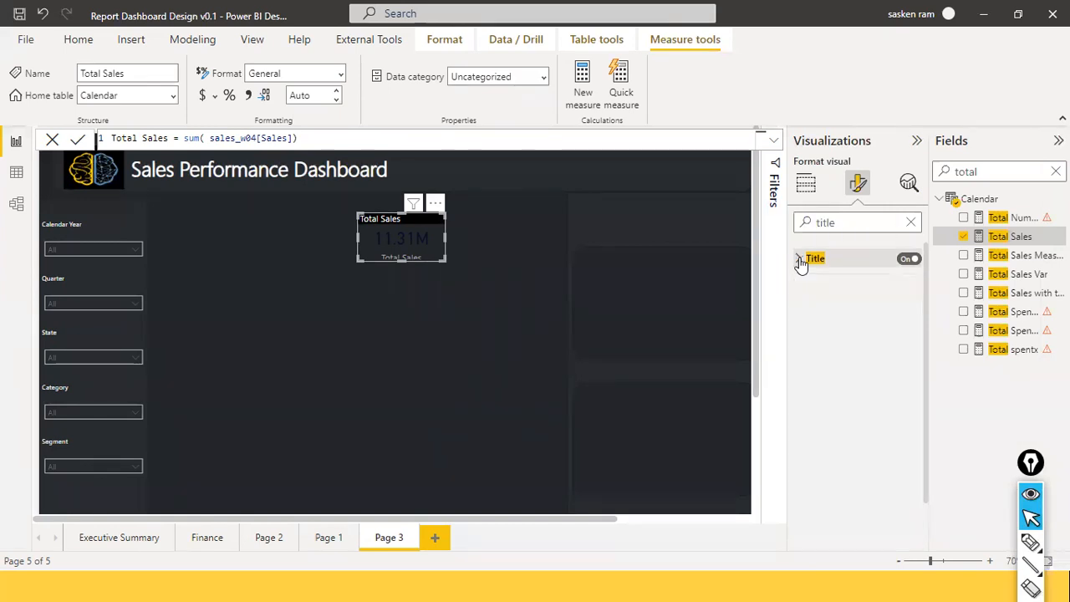
click(805, 183)
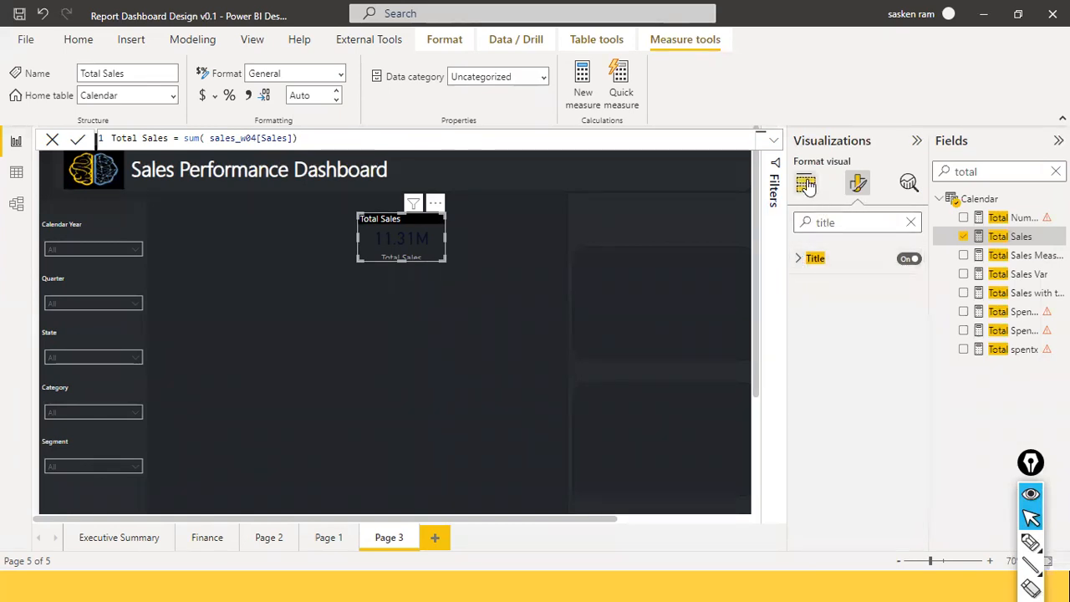
click(860, 183)
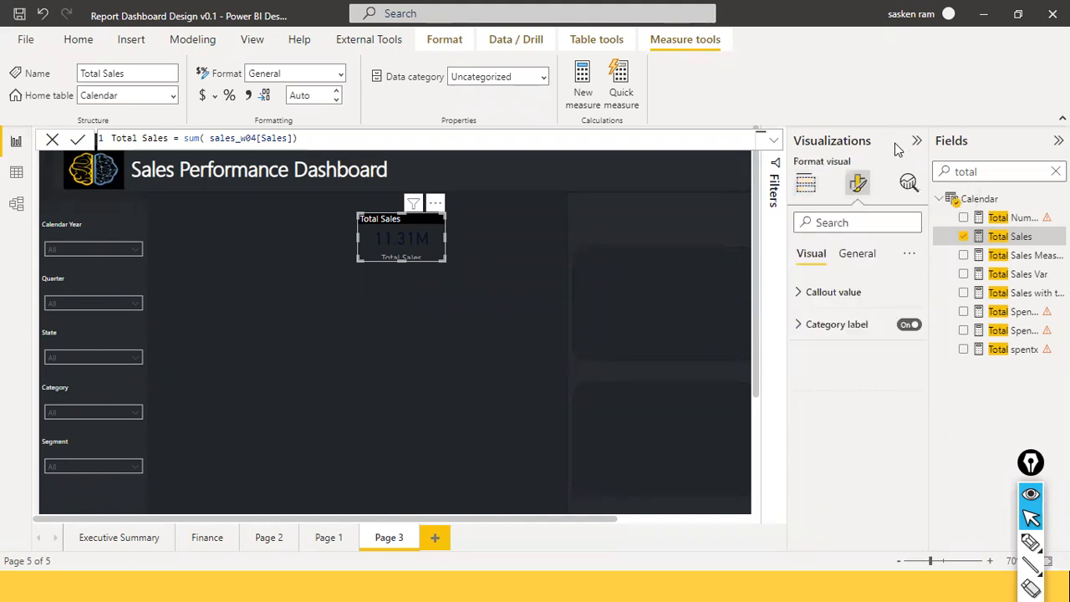
click(798, 294)
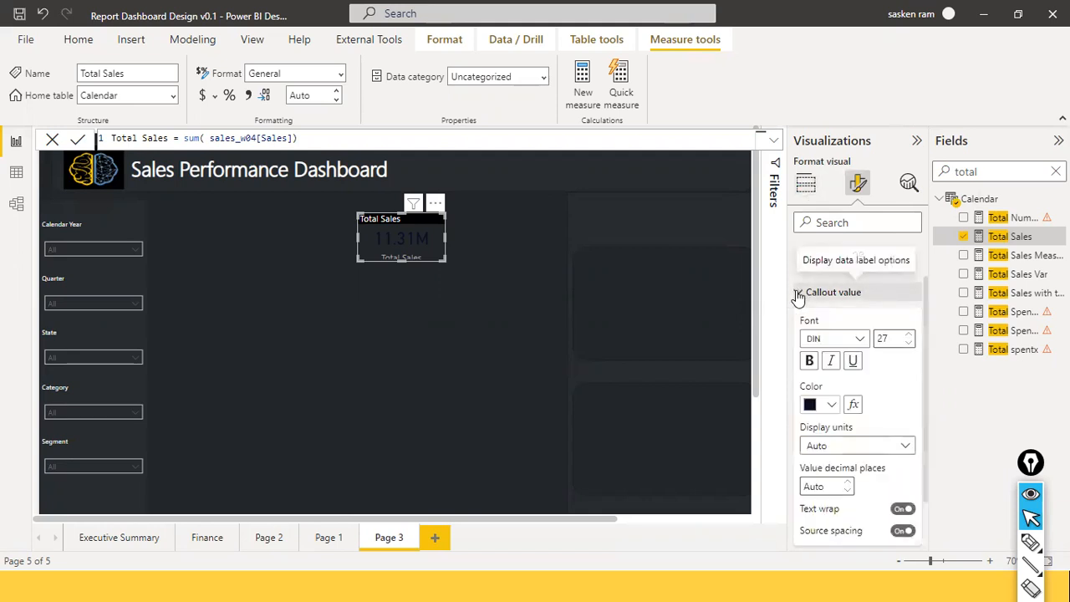
click(831, 404)
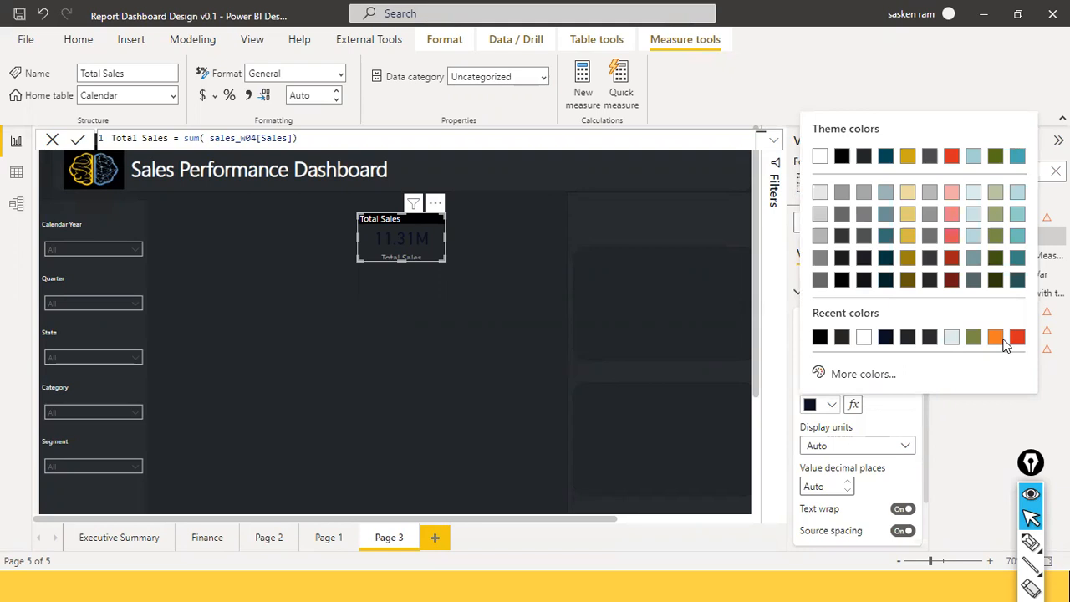
click(851, 374)
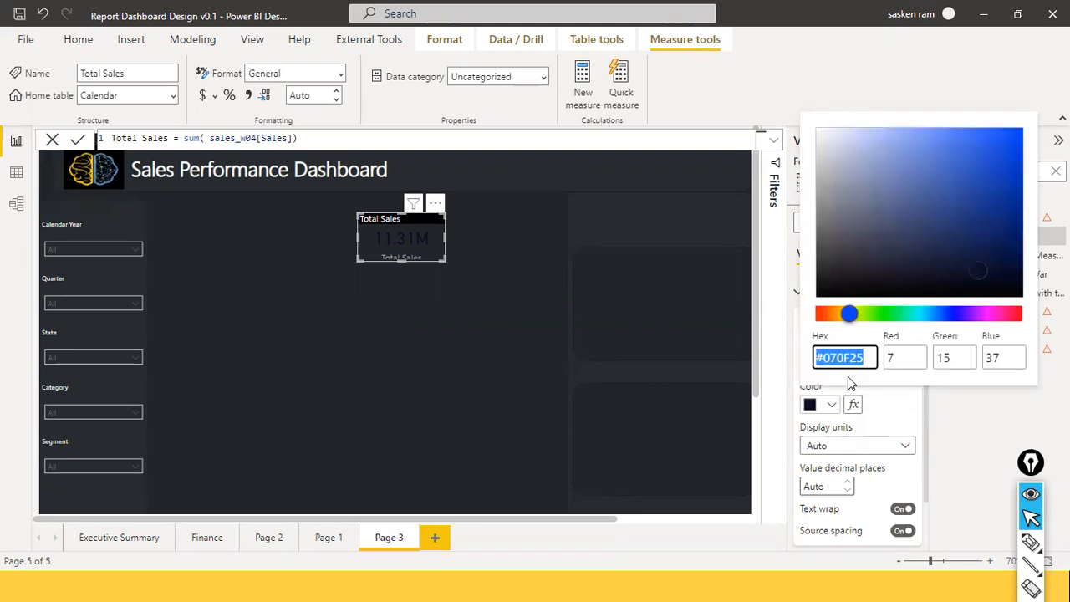
click(850, 315)
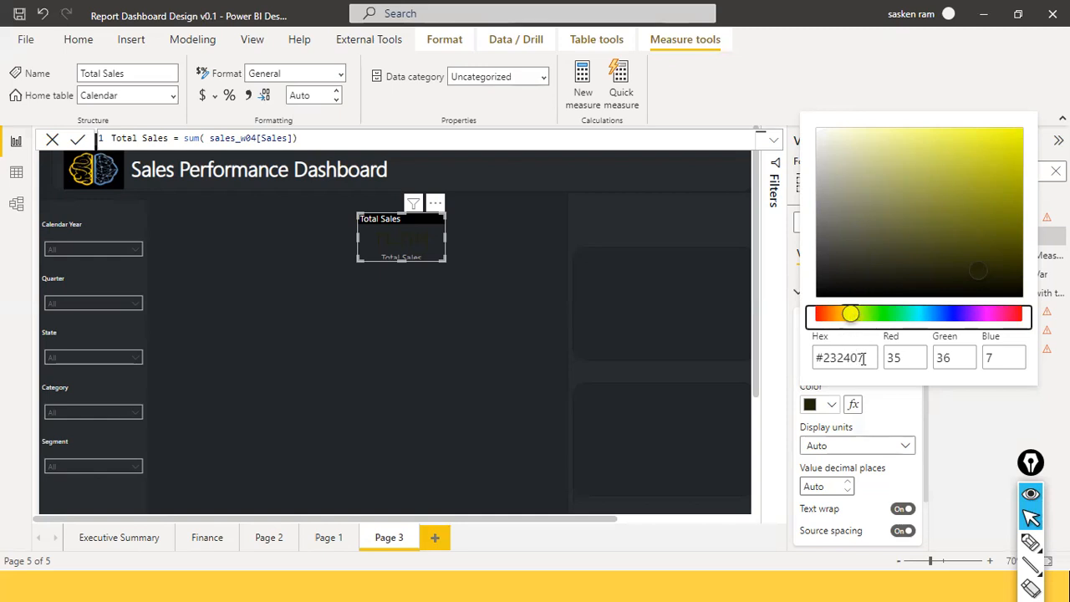
drag(864, 358, 828, 357)
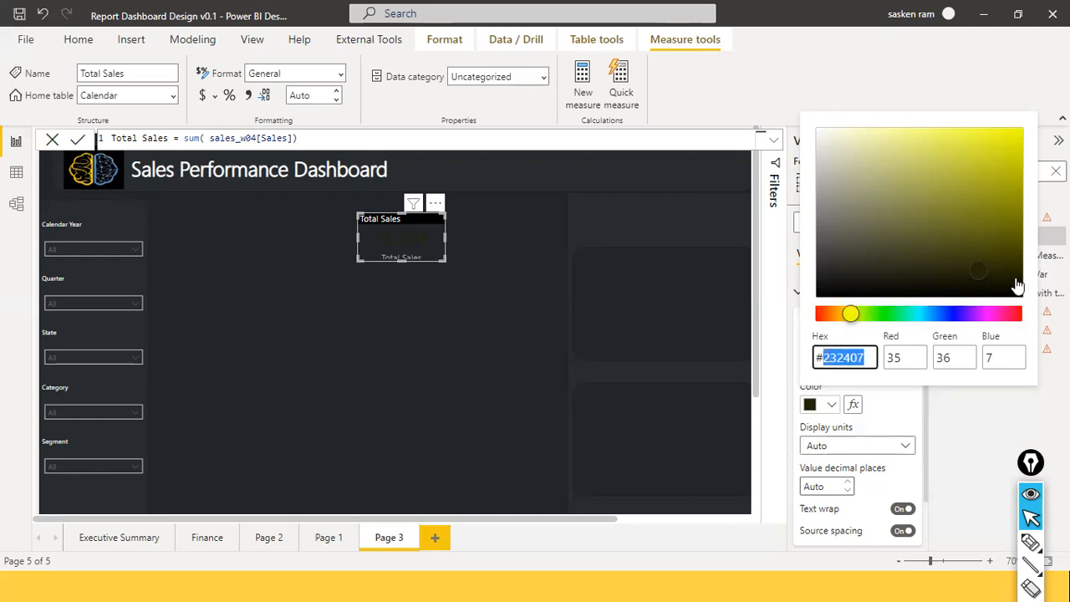
text(FF)
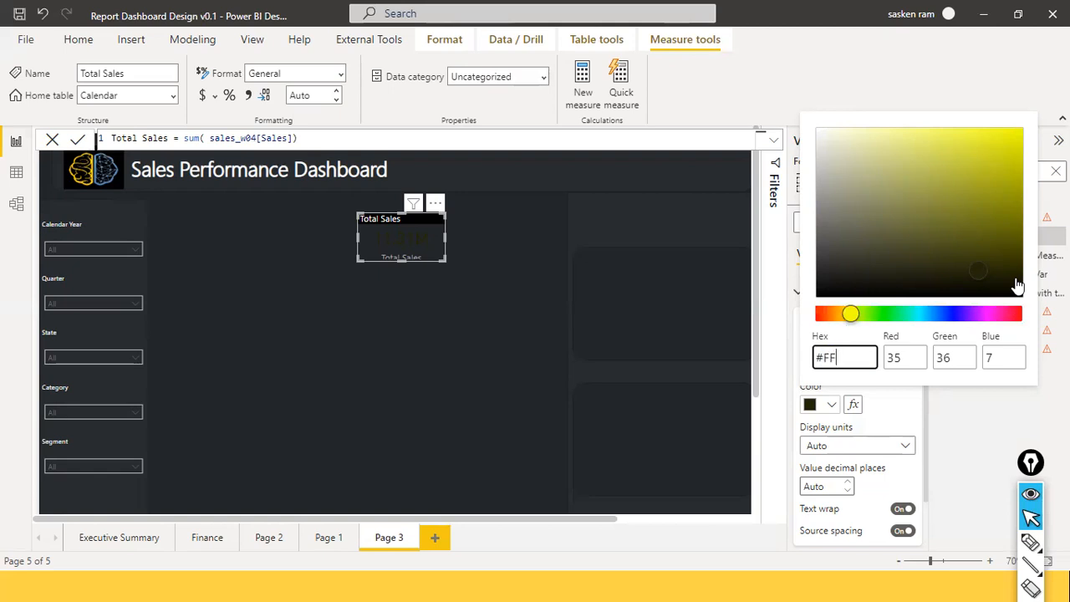
text(C30F)
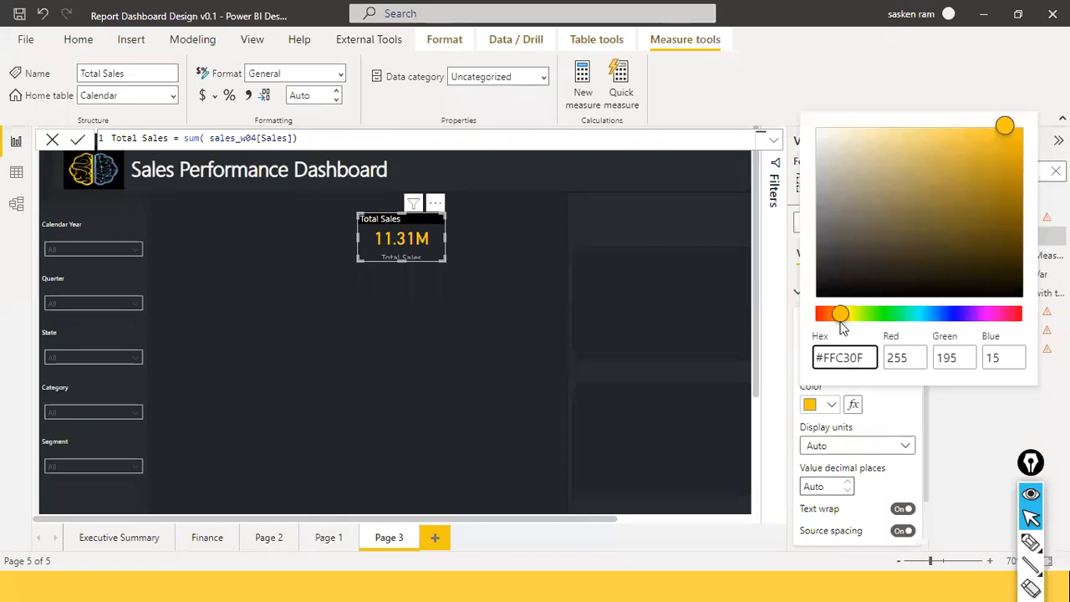
click(882, 423)
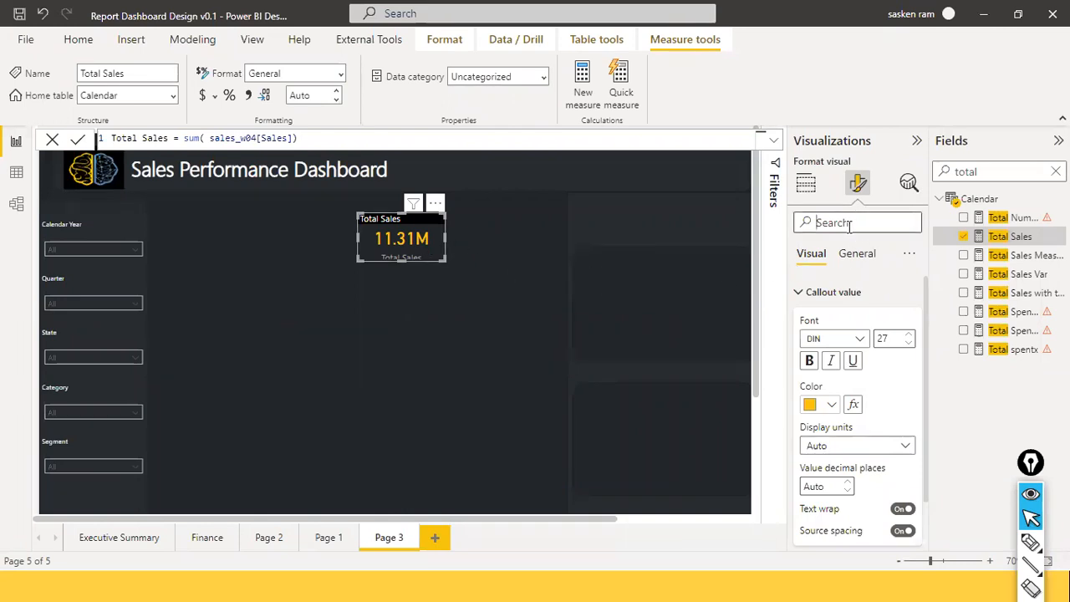
Step: Search the card's formatting options for "font" and turn off the category label
text(font)
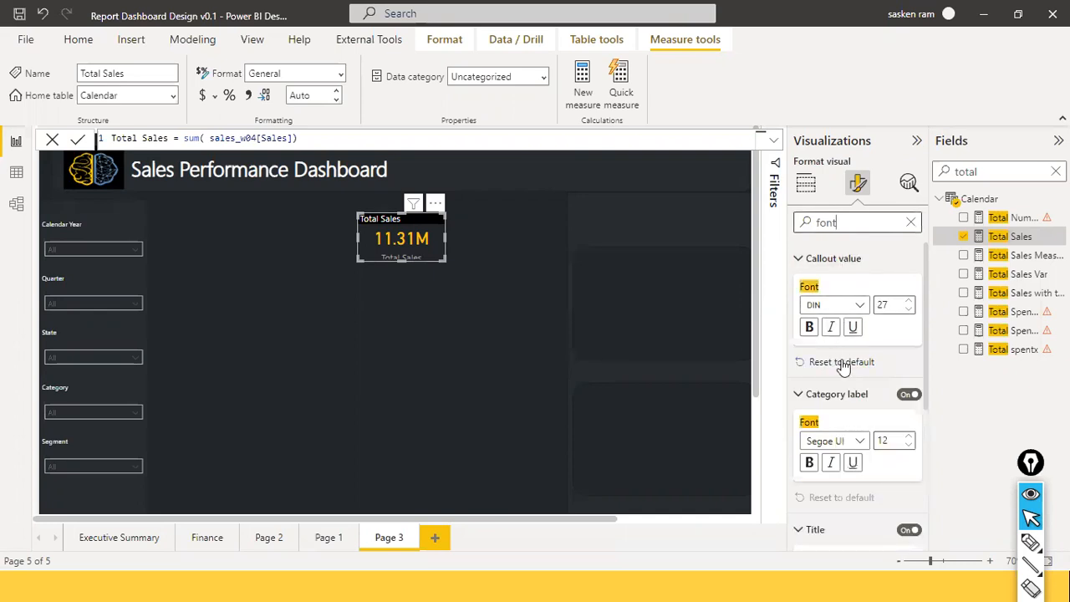
click(903, 398)
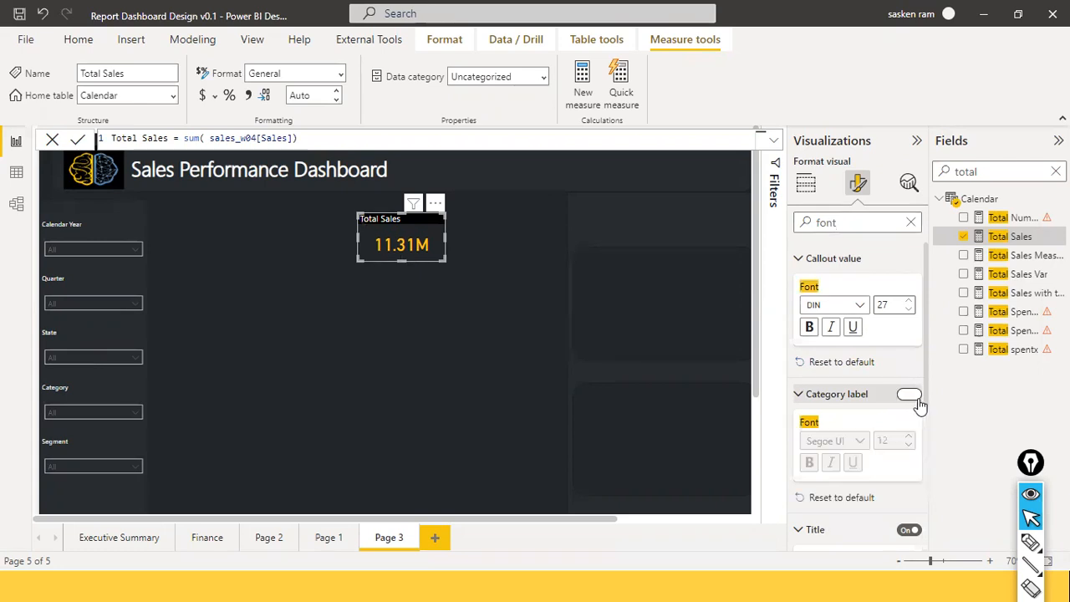
click(909, 396)
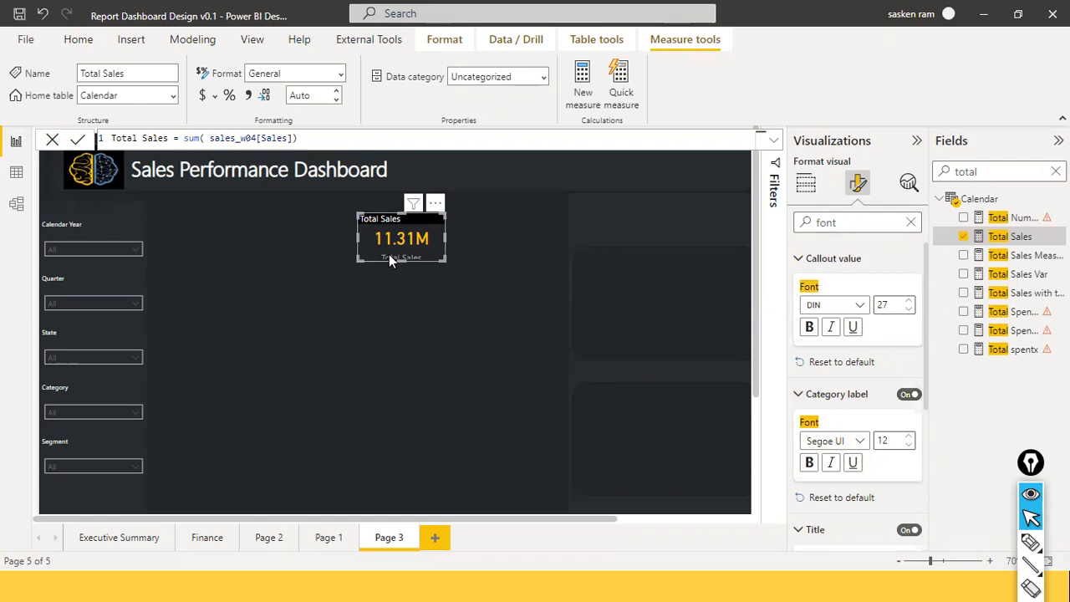
click(907, 398)
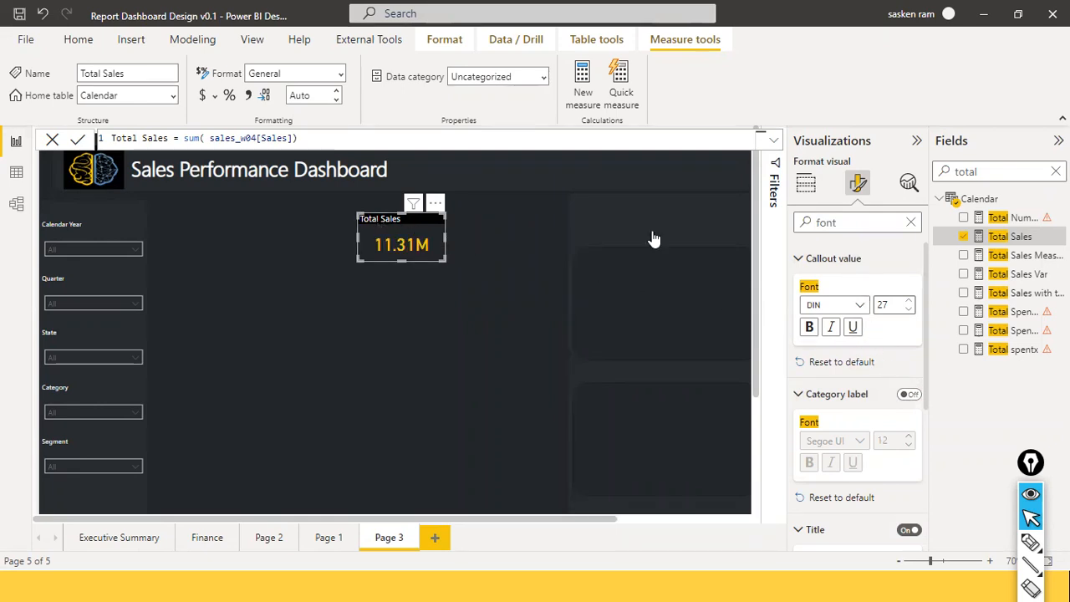
Step: Reduce the callout value's font size to 23 and shorten the Total Sales card from its lower edge
click(908, 309)
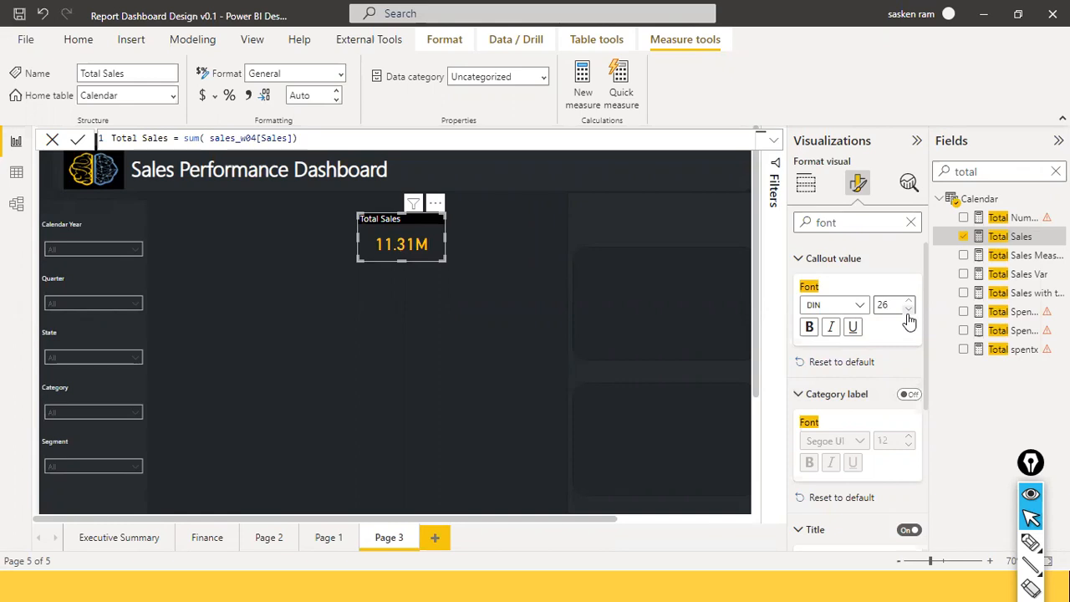
click(908, 313)
click(909, 311)
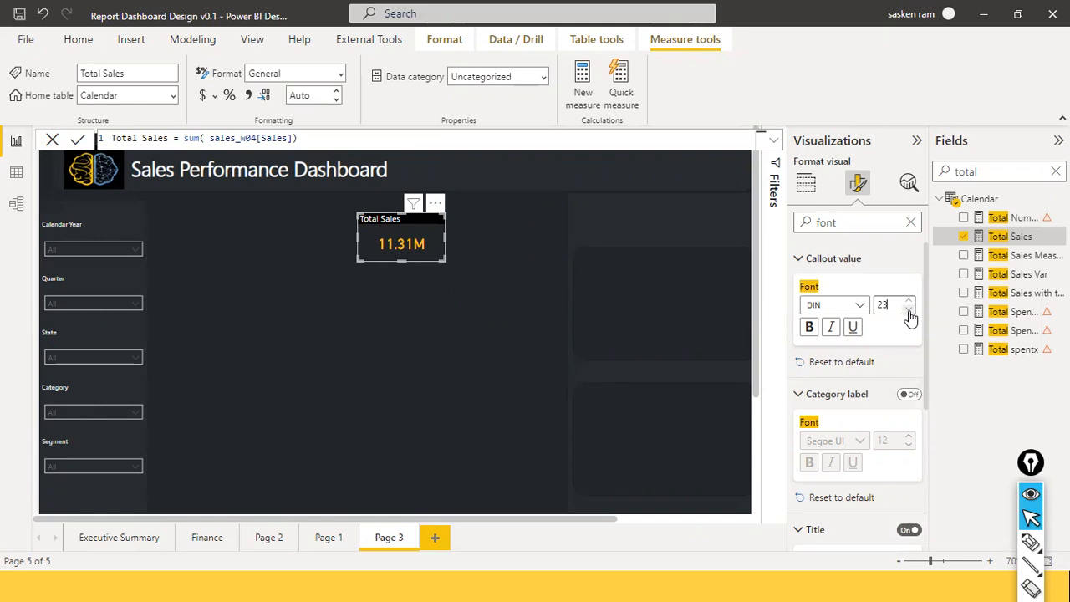
click(909, 300)
click(909, 302)
drag(398, 260, 410, 250)
click(411, 251)
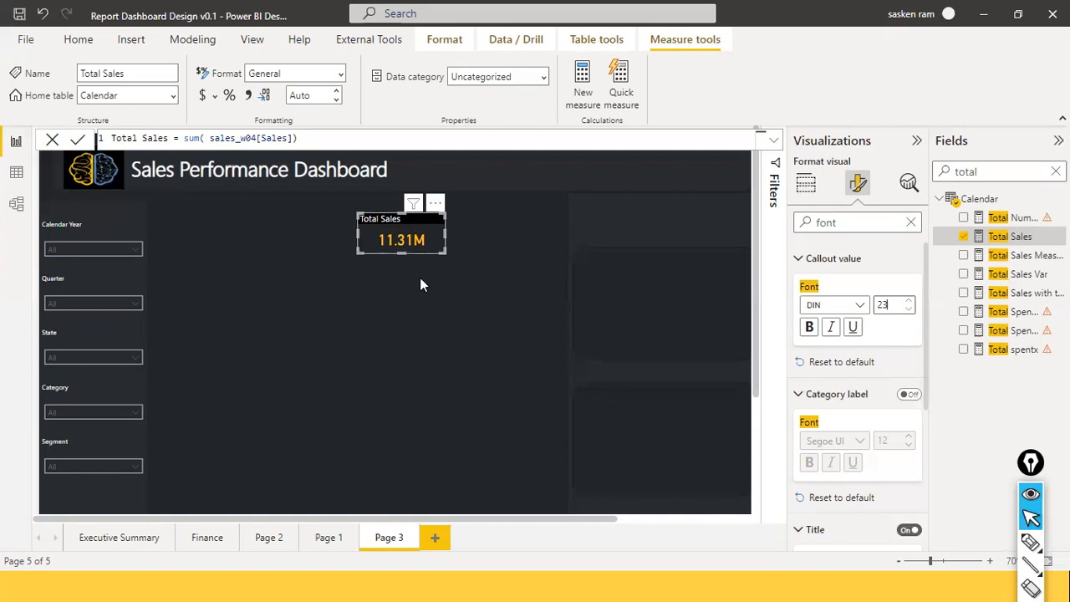
click(426, 287)
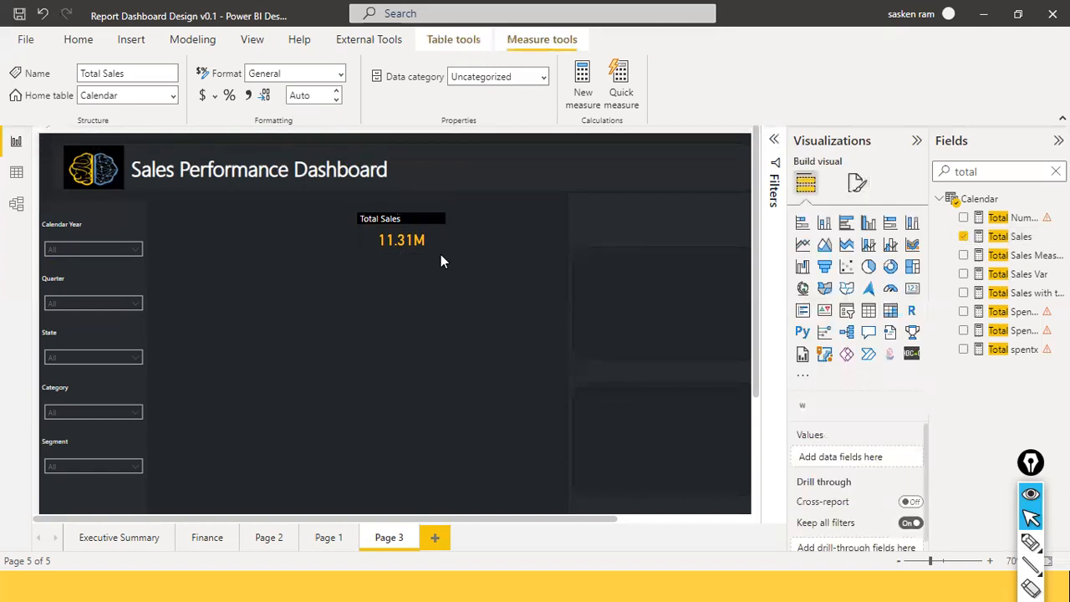
Step: Search the Total Sales card's formatting options for "bor" and turn on its visual border
click(437, 252)
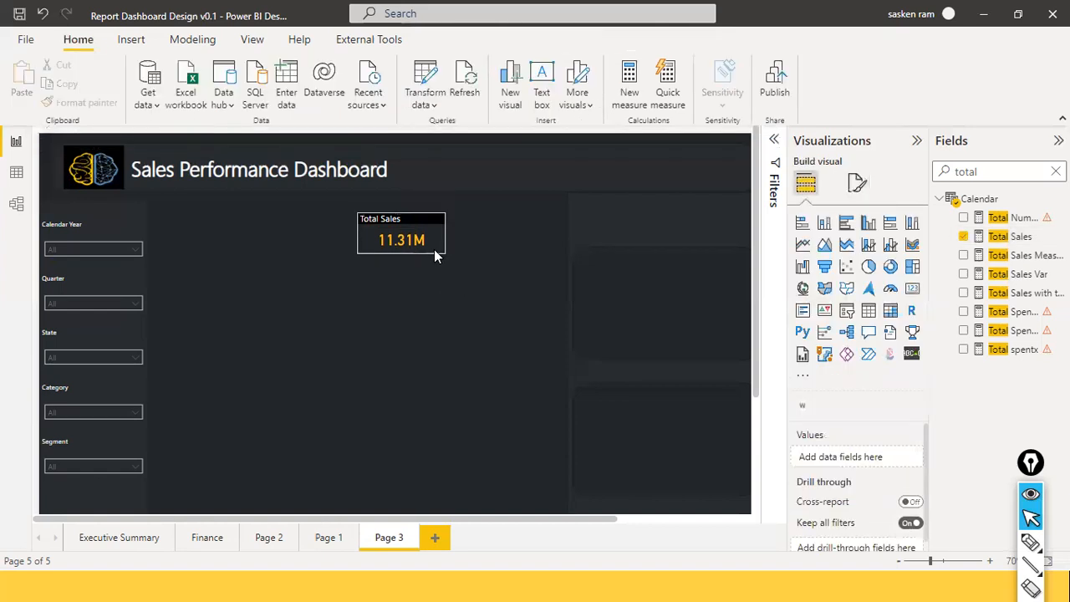
click(858, 184)
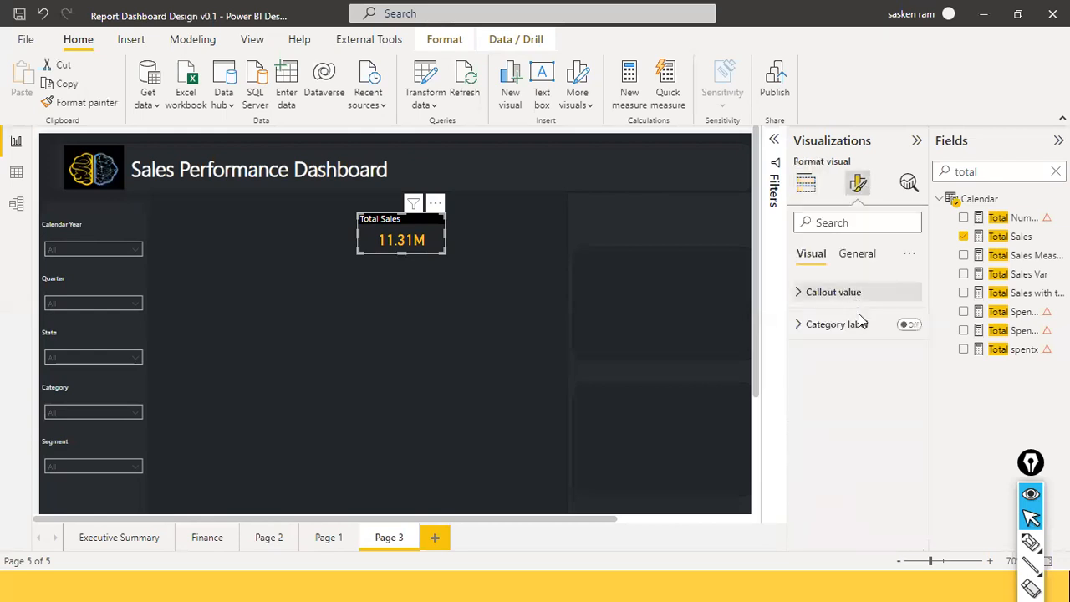
click(847, 221)
text(br)
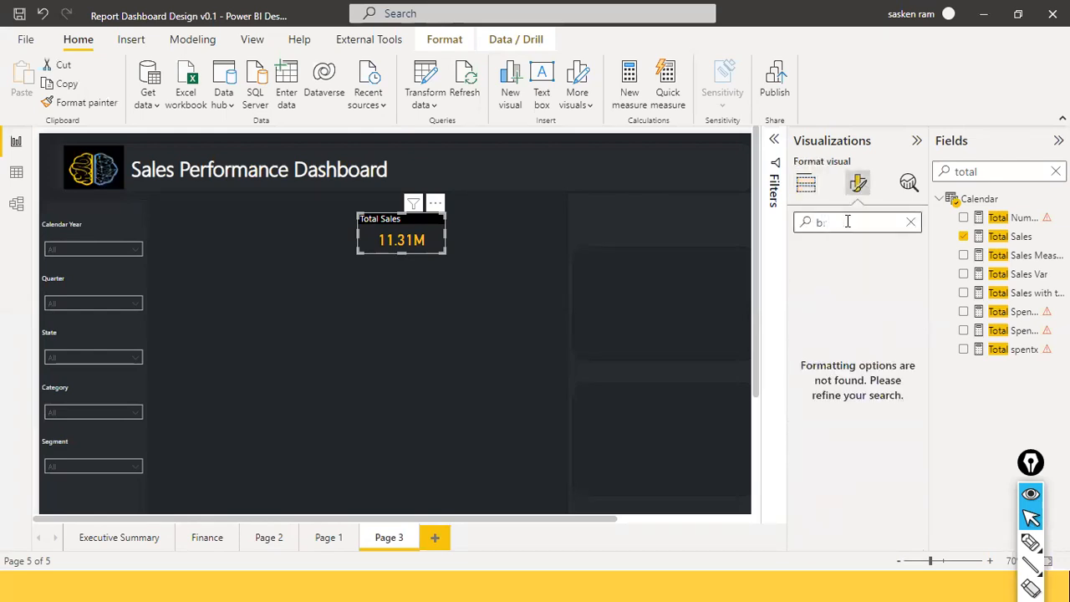
key(BackSpace)
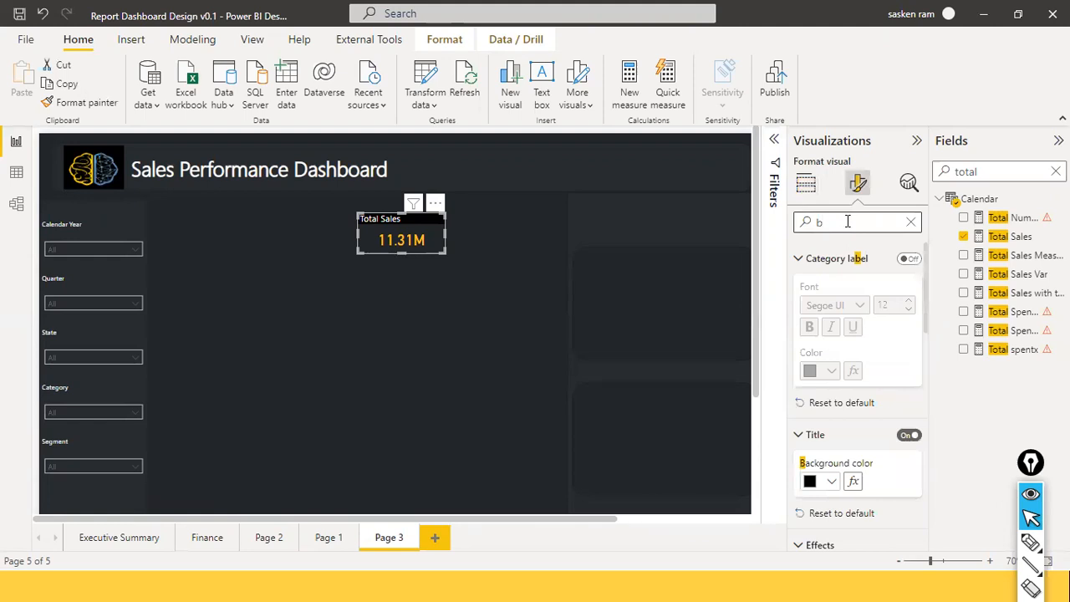
text(or)
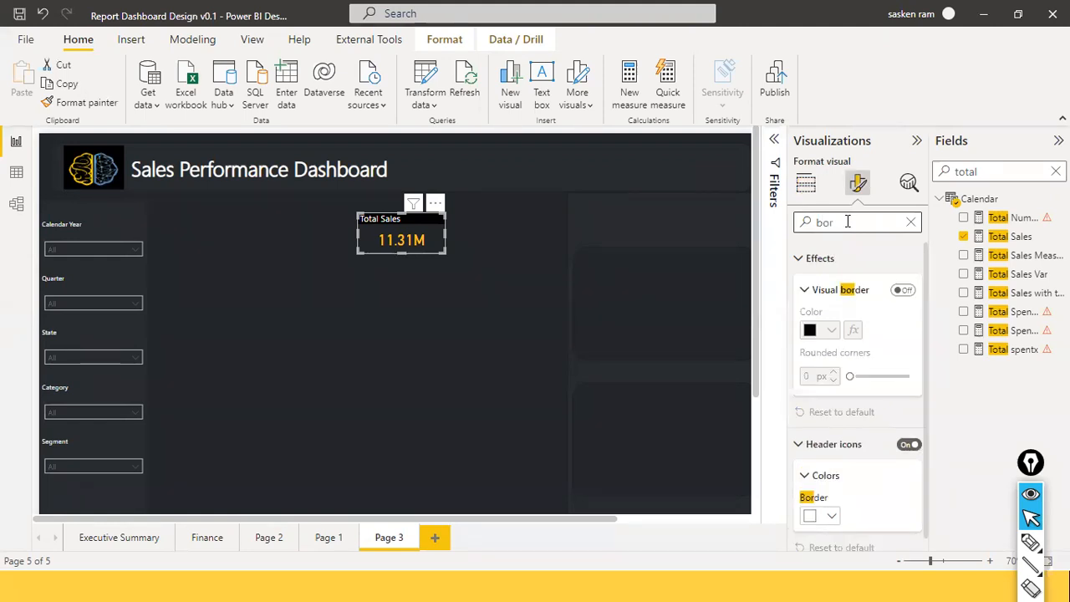
click(903, 289)
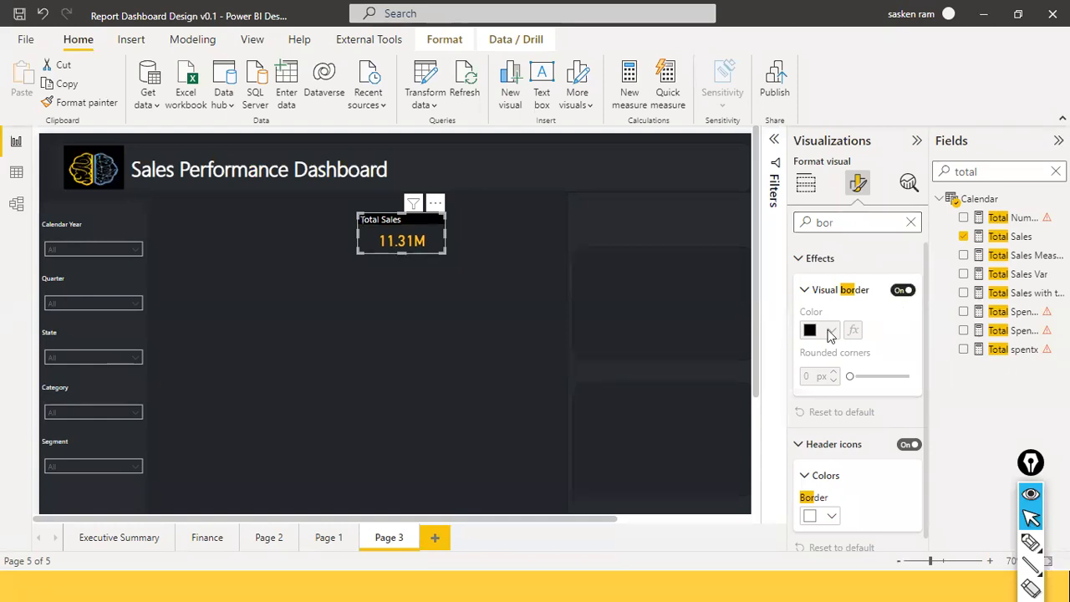
click(437, 315)
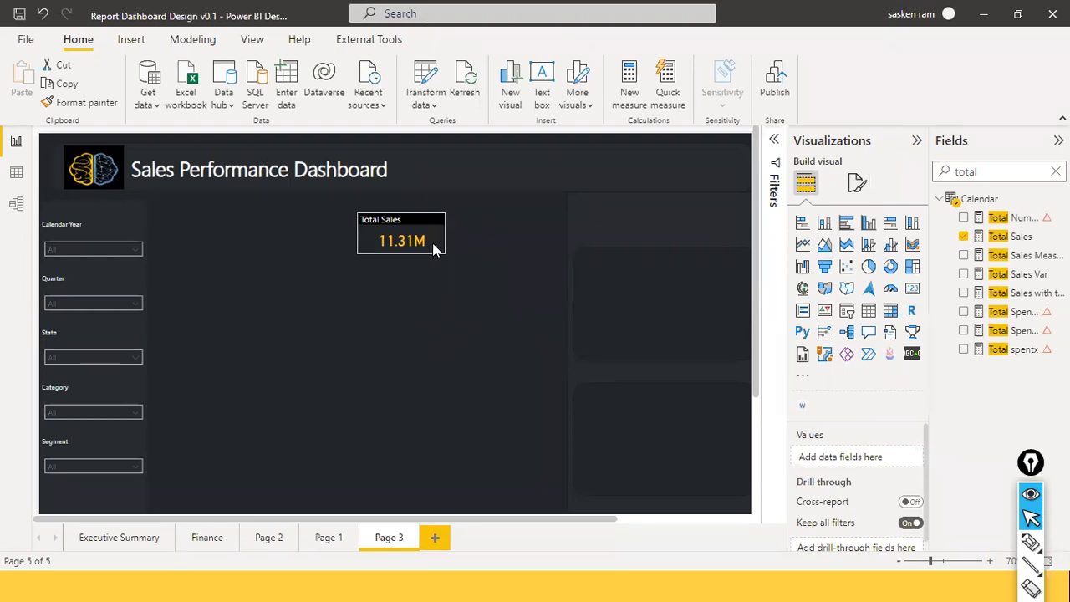
Step: Set the rounded corners of the Total Sales card's visual border to 7 px
click(856, 184)
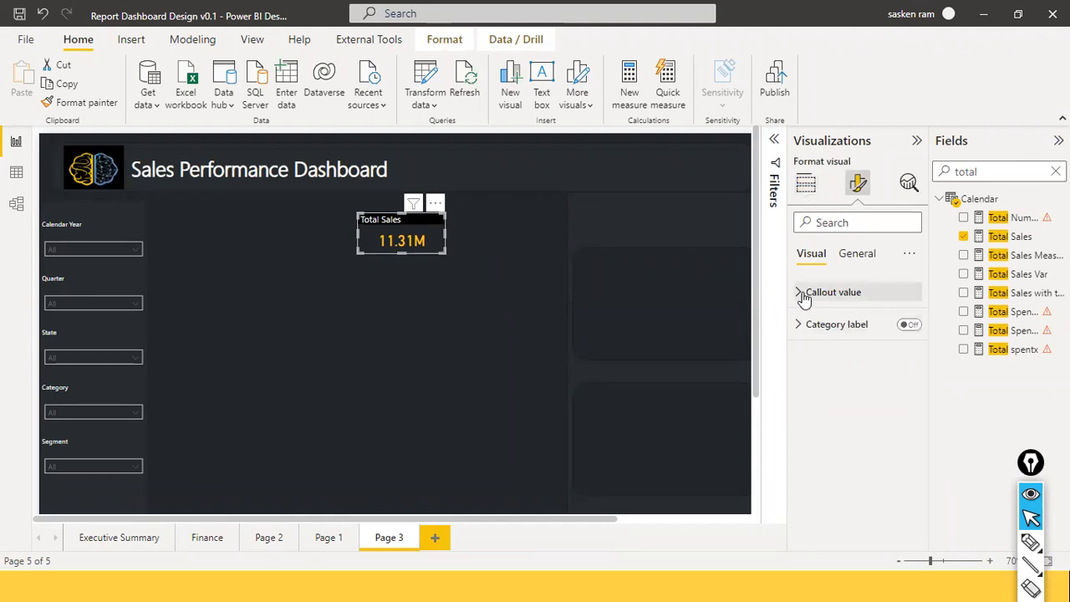
click(827, 292)
scroll(833, 426, down, 2)
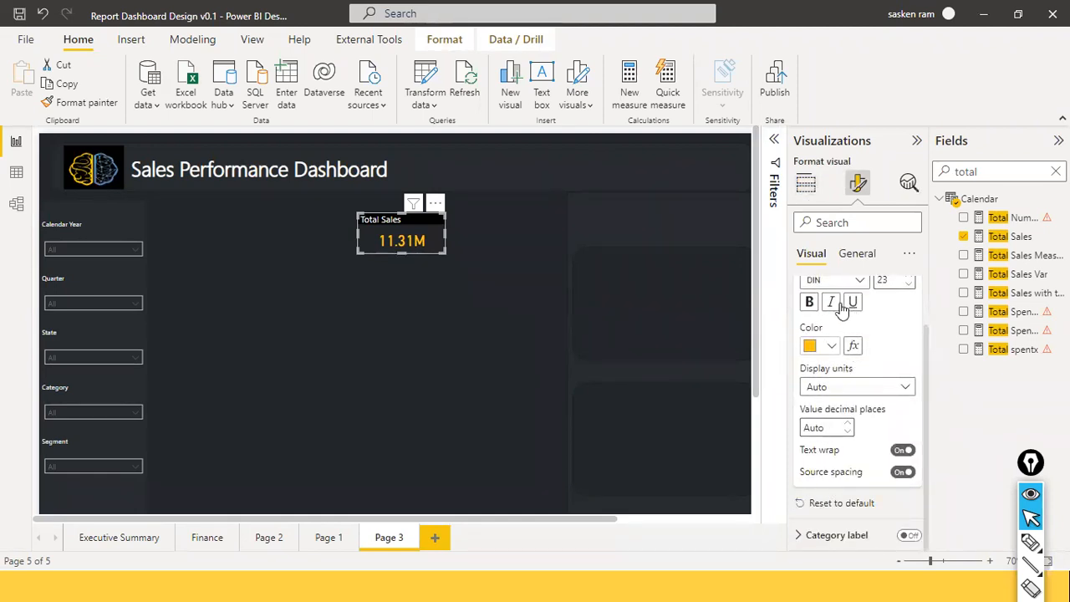
click(852, 253)
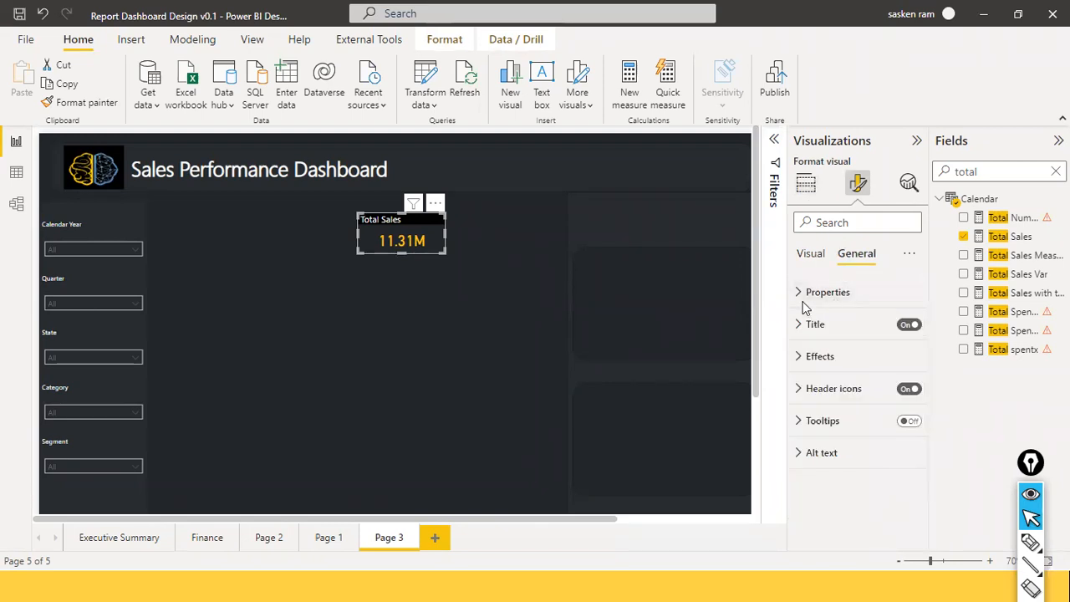
click(800, 362)
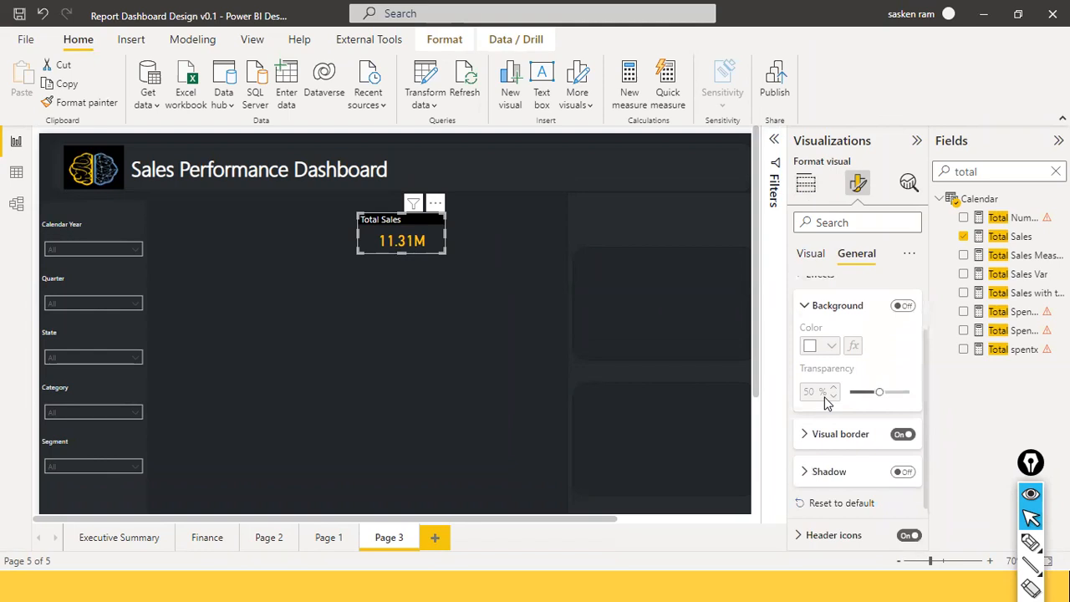
click(806, 473)
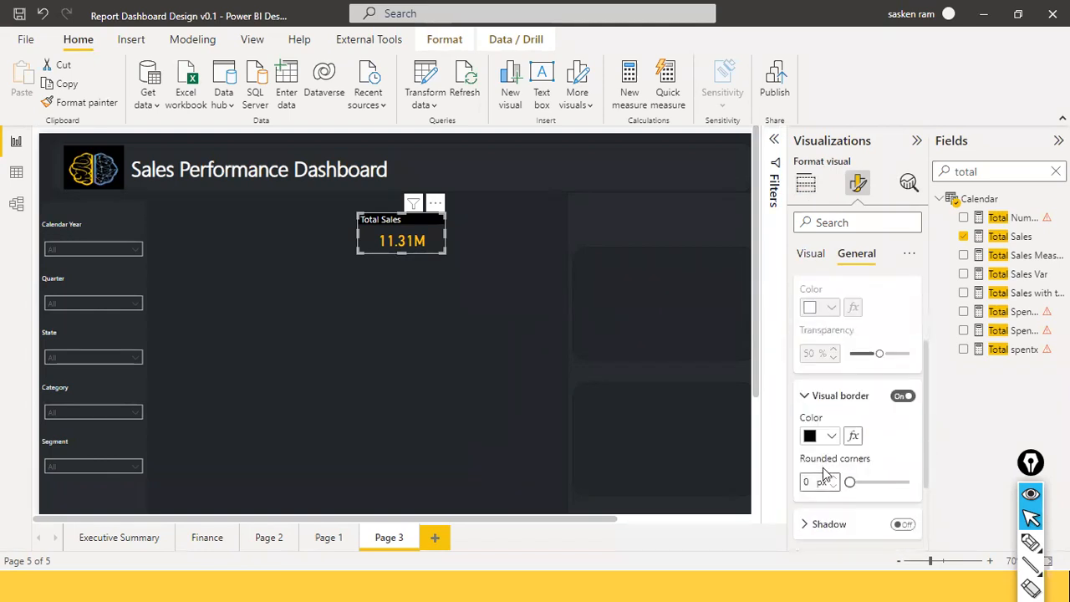
drag(849, 440, 863, 441)
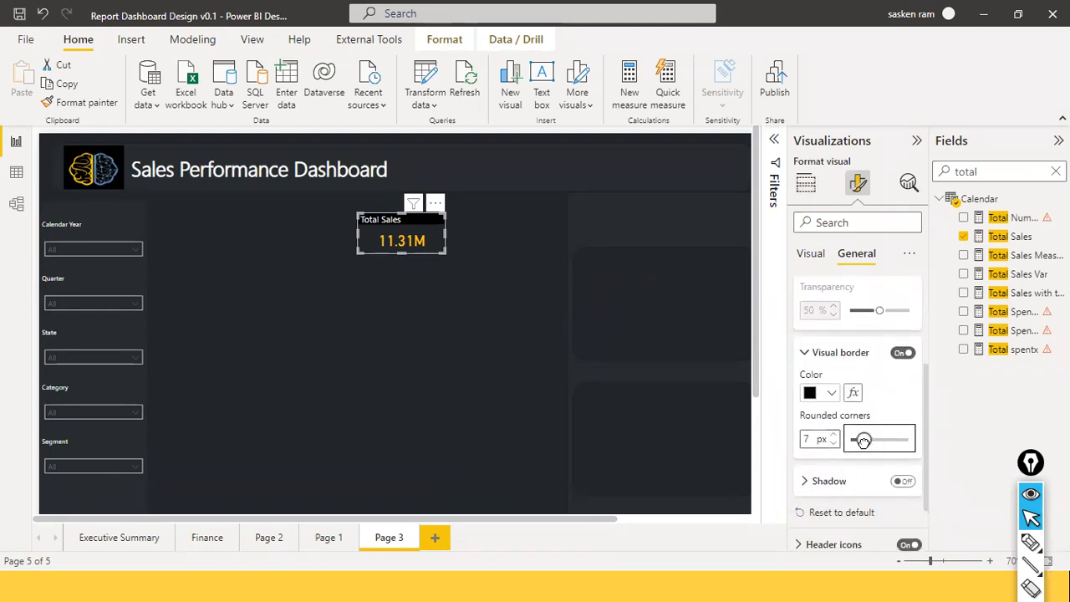
click(480, 387)
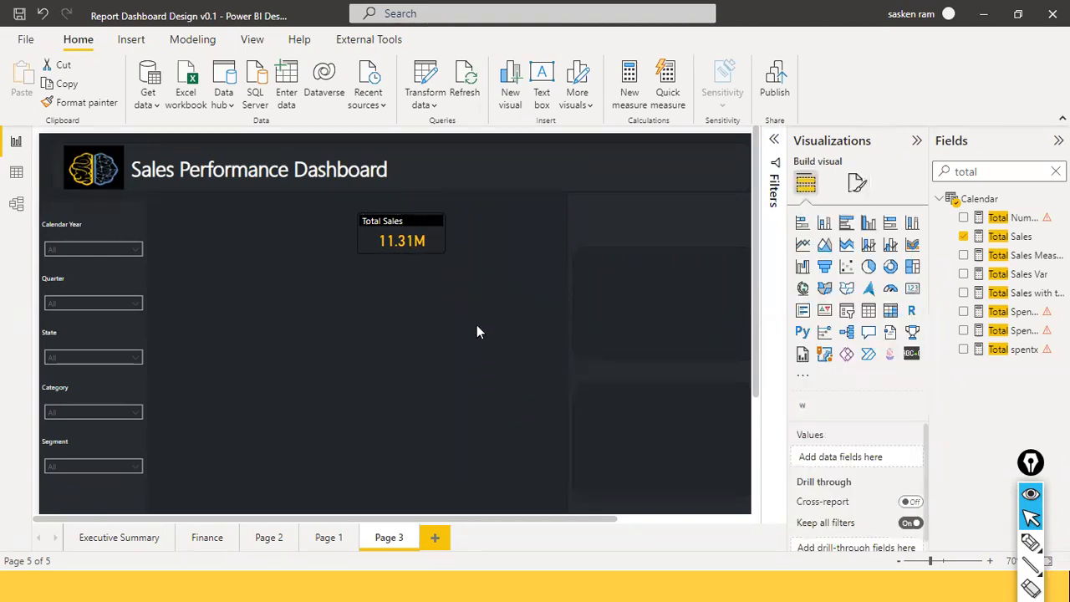
Step: Move the Total Sales card into the header beside the Sales Performance Dashboard title and nudge it slightly upward
drag(453, 249, 479, 171)
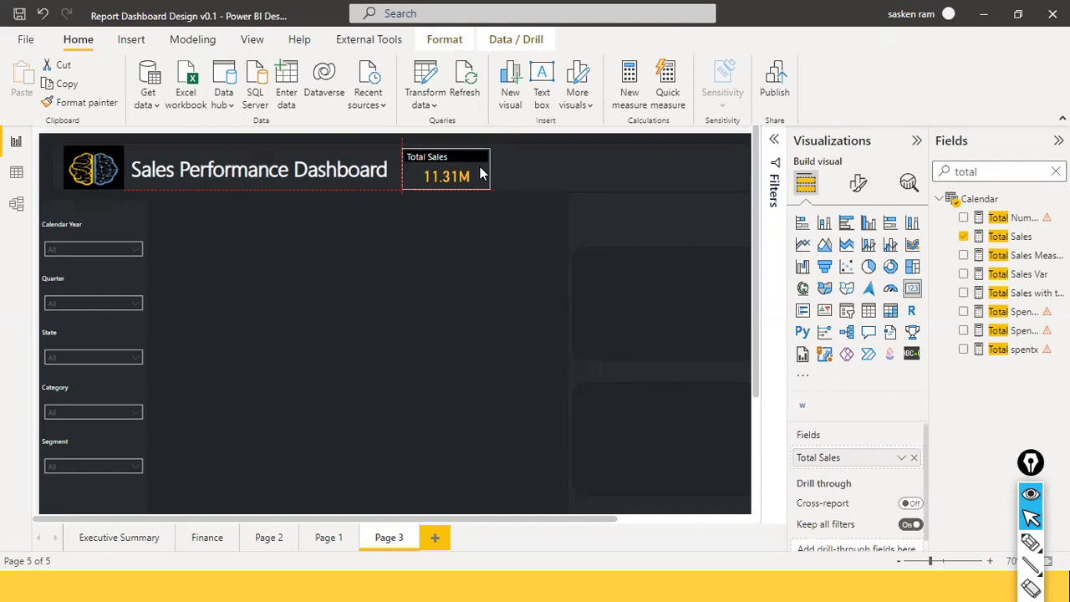
key(Up)
key(Up)
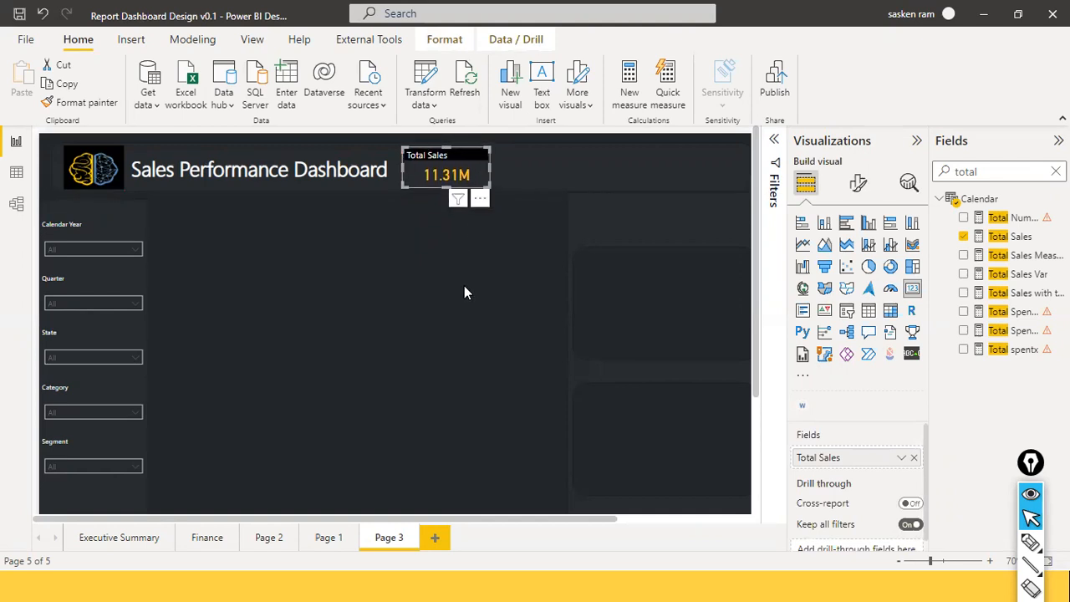
Step: Search the Total Sales card's formatting options for "titl" and centre its title horizontally
click(465, 292)
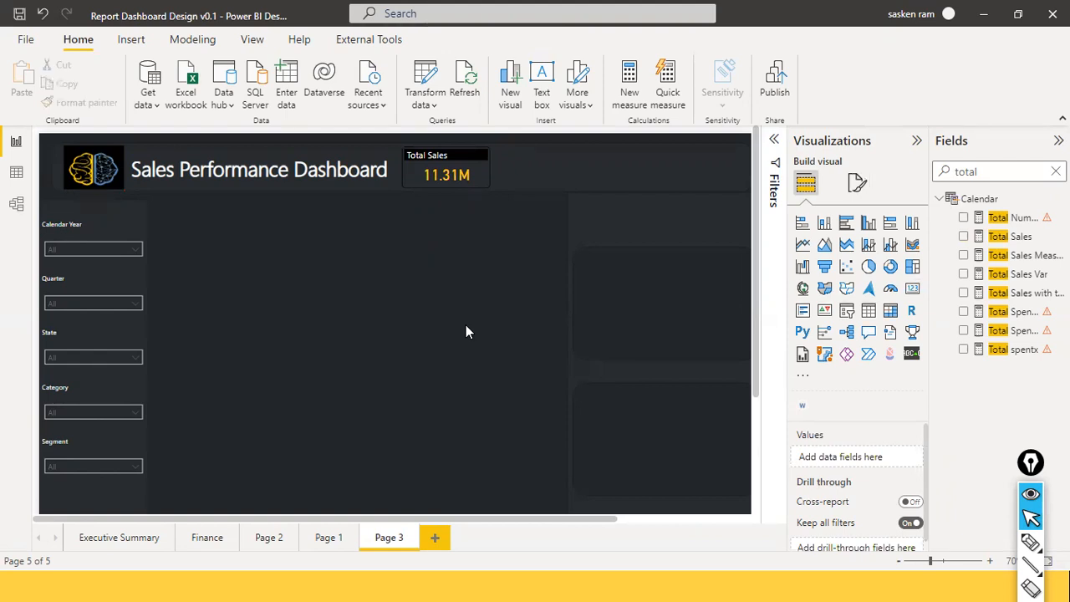
click(460, 157)
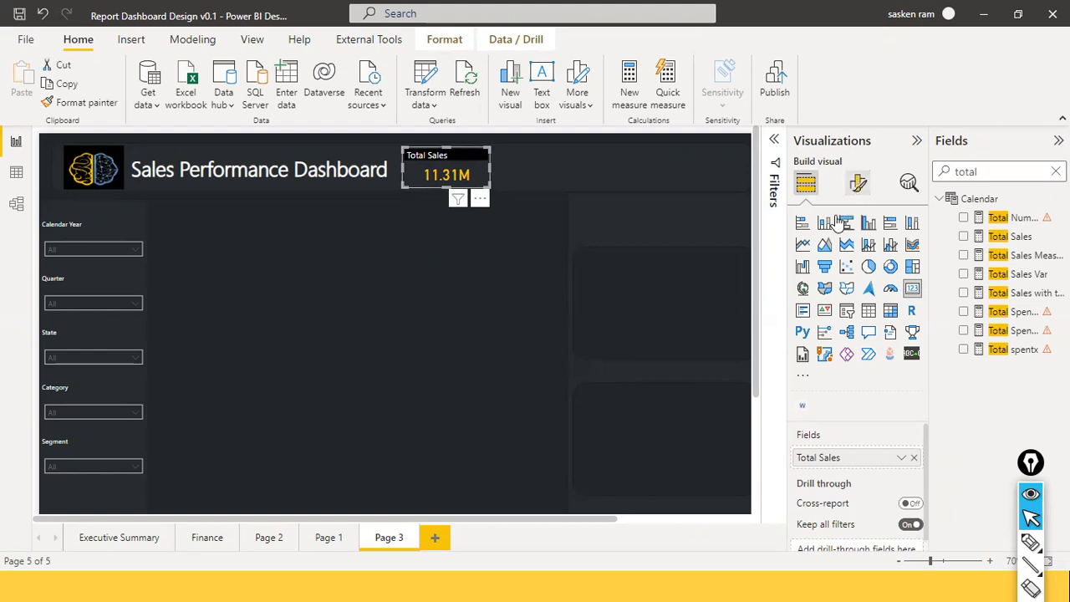
click(834, 222)
text(titl)
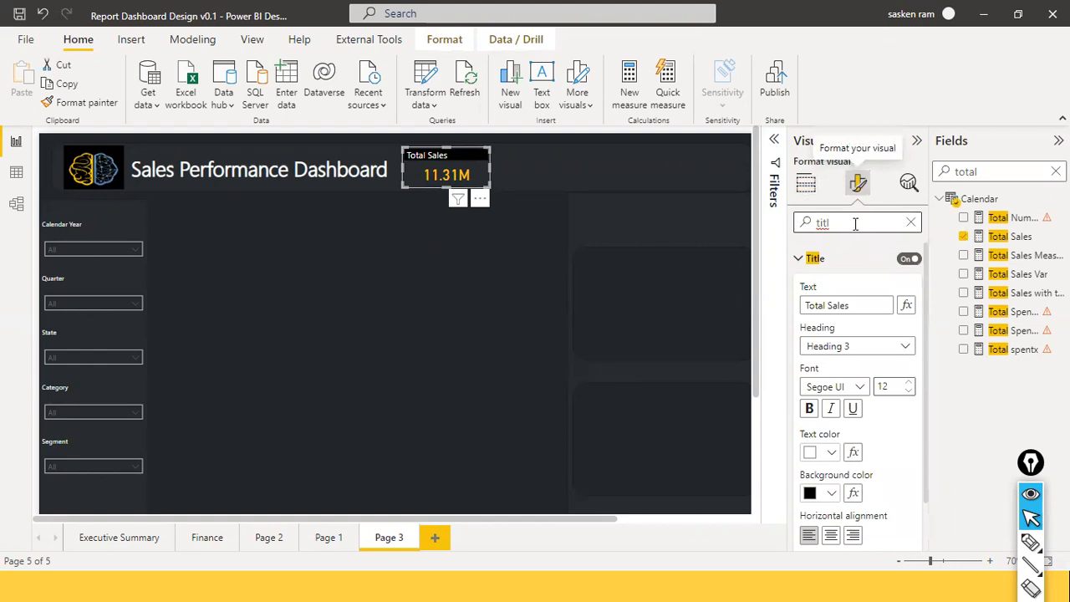
scroll(852, 251, down, 1)
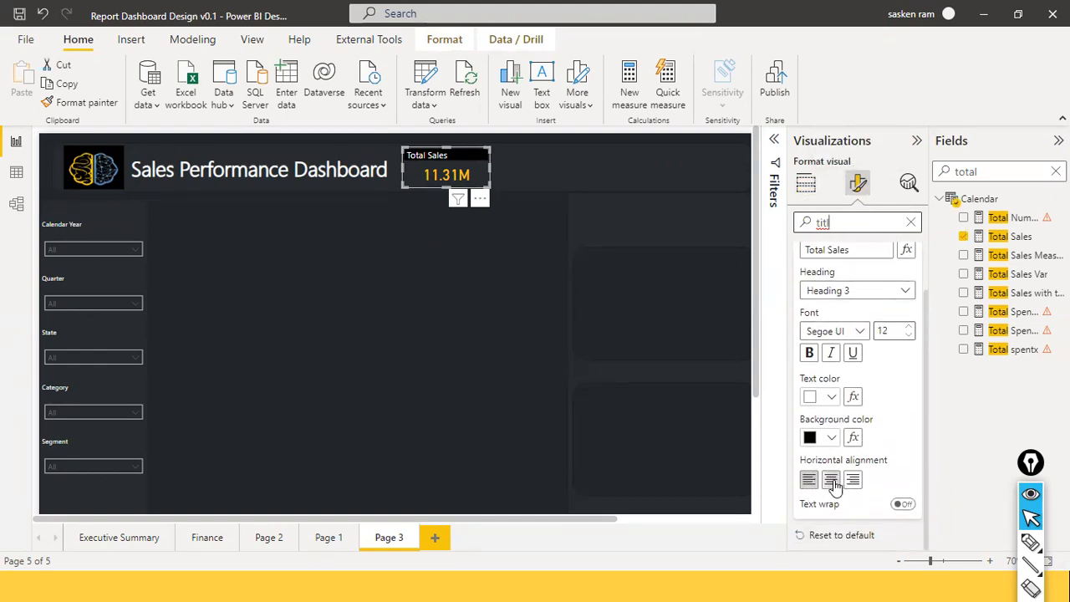
click(831, 480)
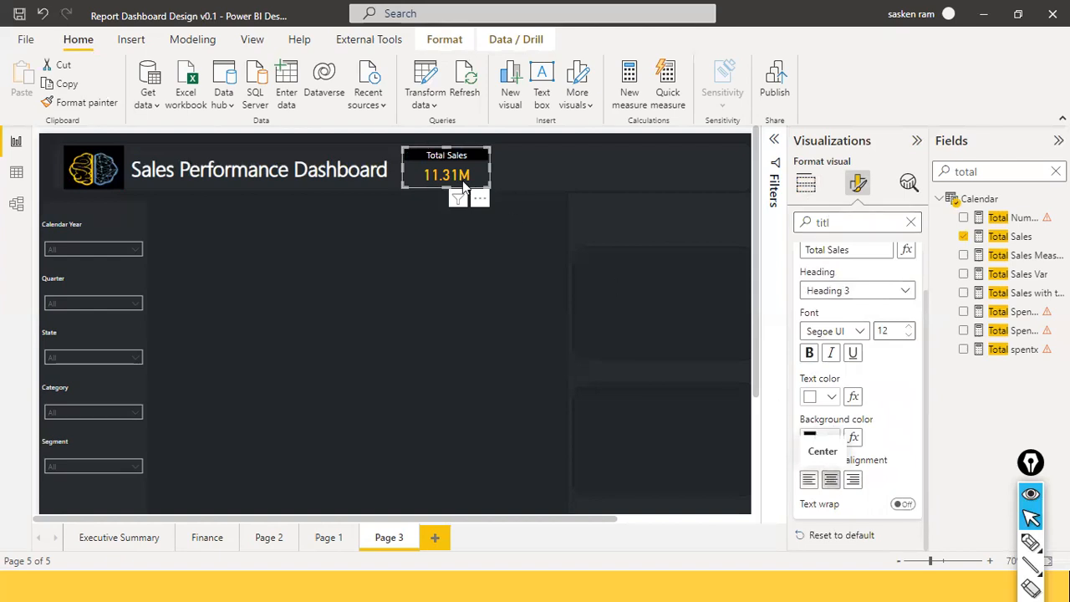
click(466, 235)
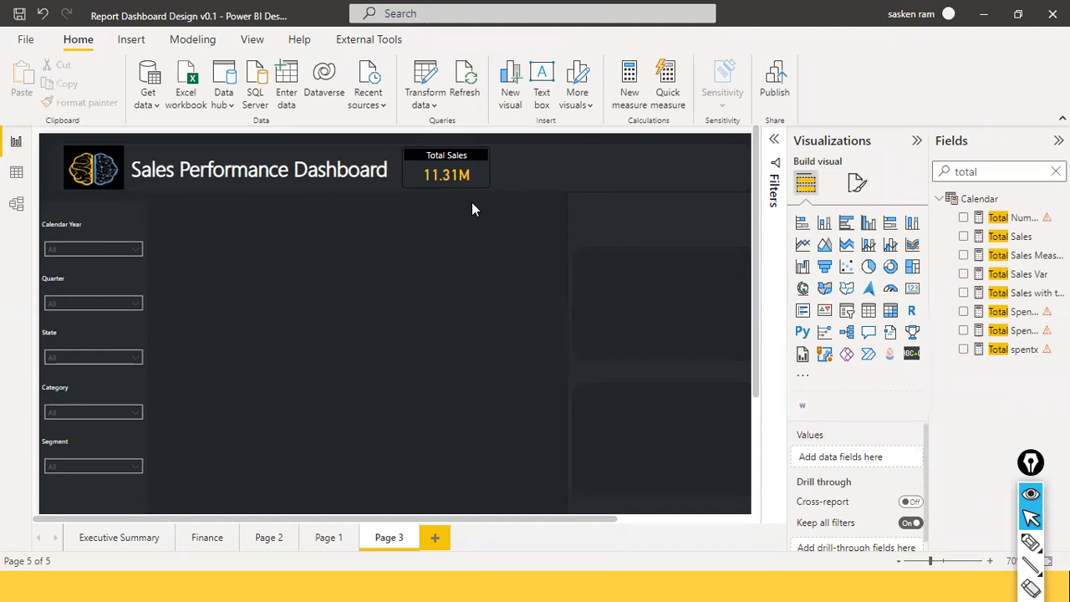
Step: Set the Total Sales card's callout value font size to 24 and its title font size to 13
click(481, 158)
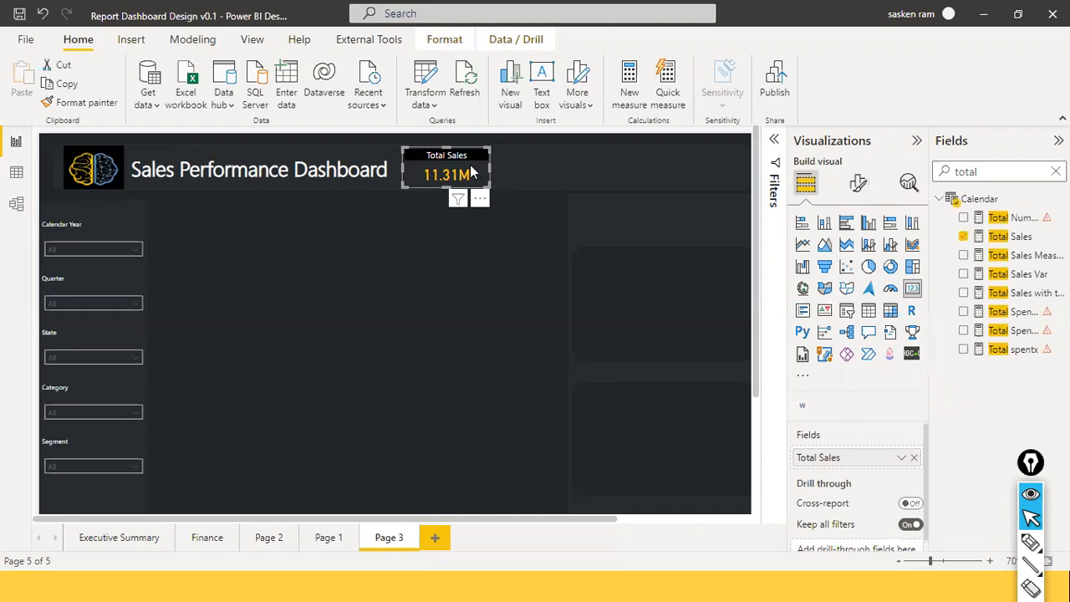
click(858, 183)
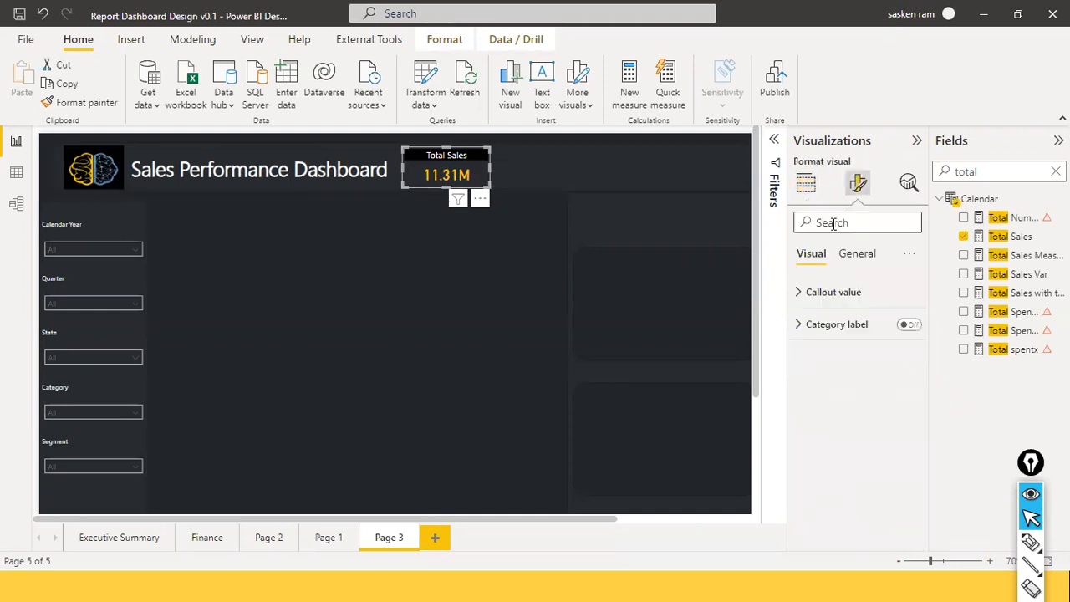
click(832, 223)
text(font)
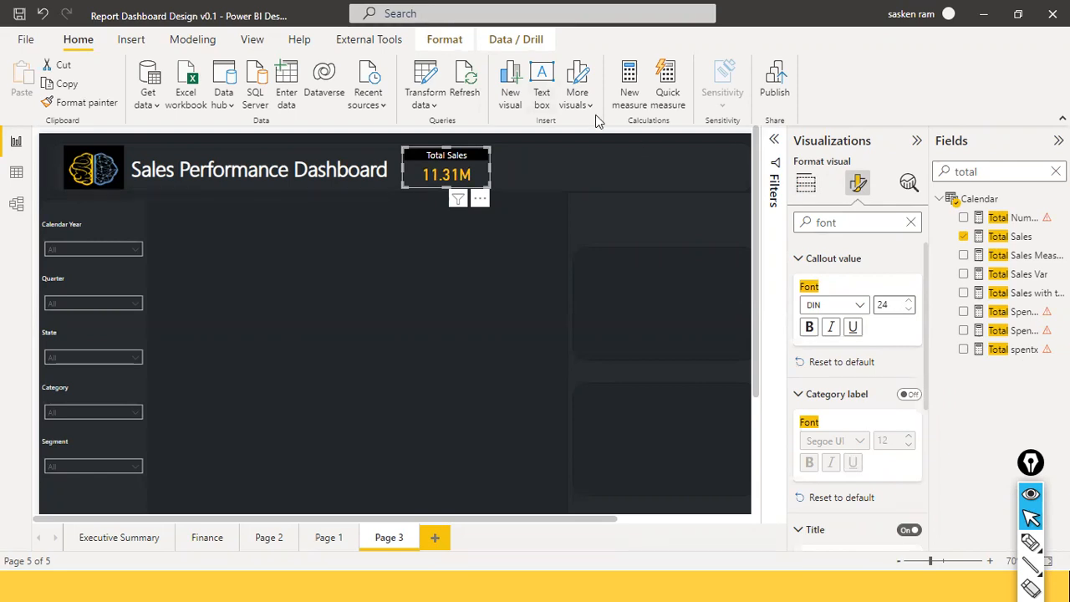
scroll(888, 412, down, 3)
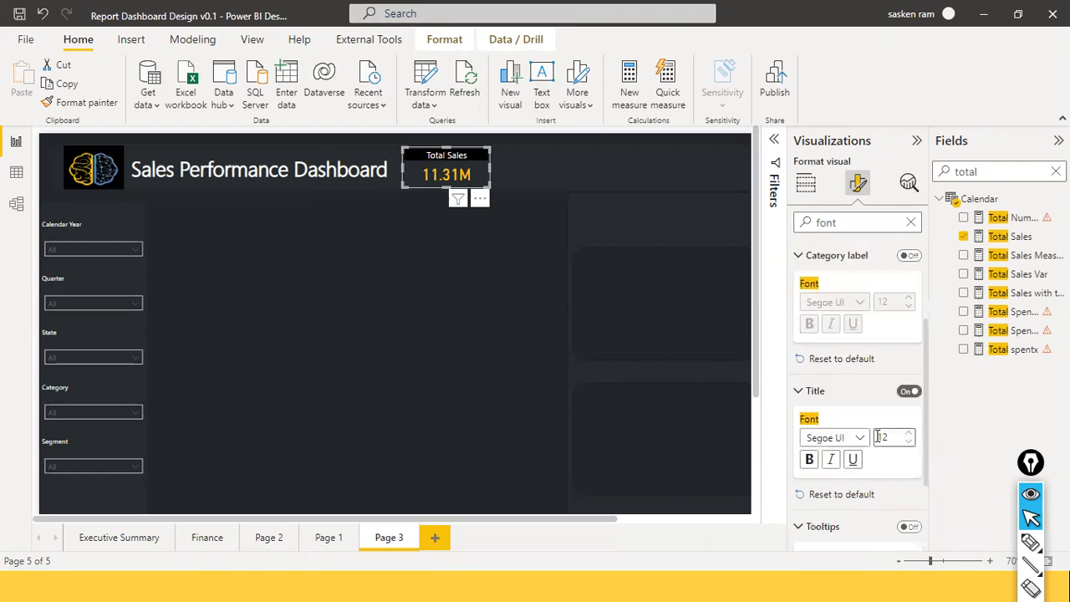
click(912, 435)
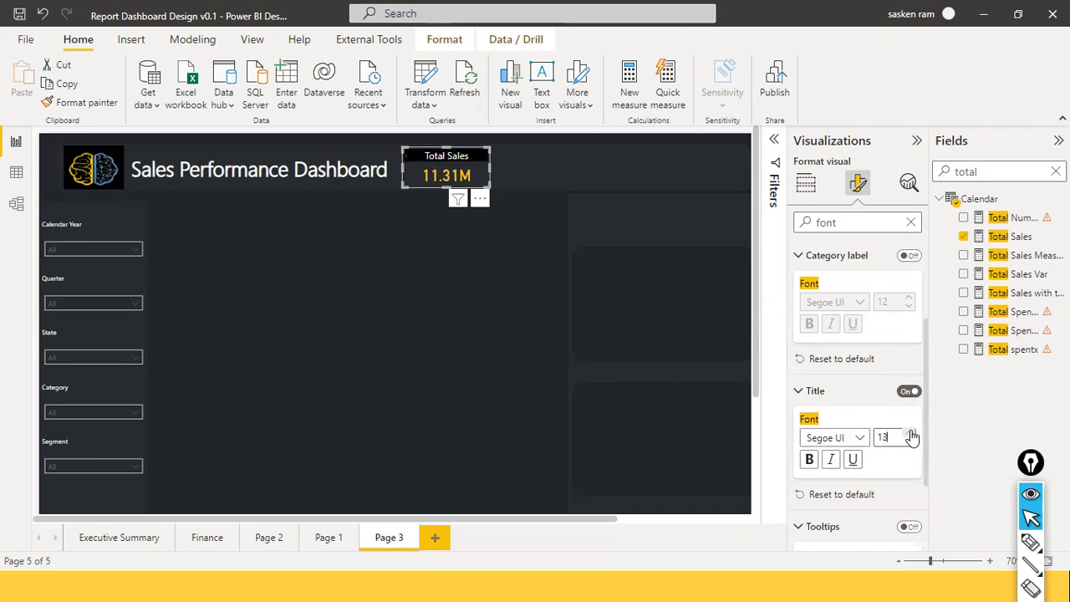
click(507, 328)
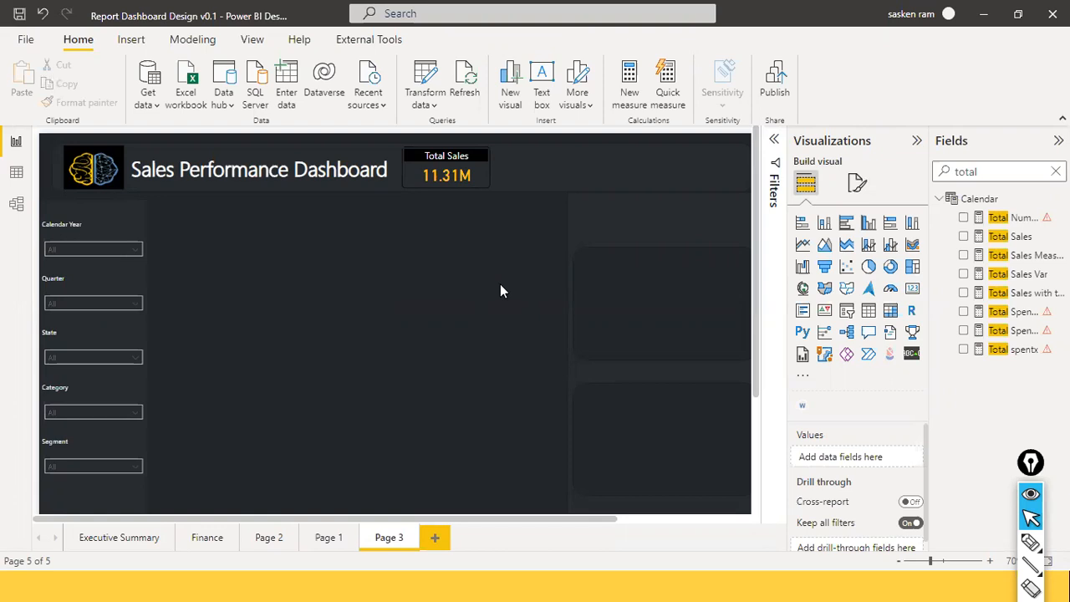
Step: Widen the Total Sales card slightly and place a duplicate of it beside the original in the header, aligned level with it
click(490, 172)
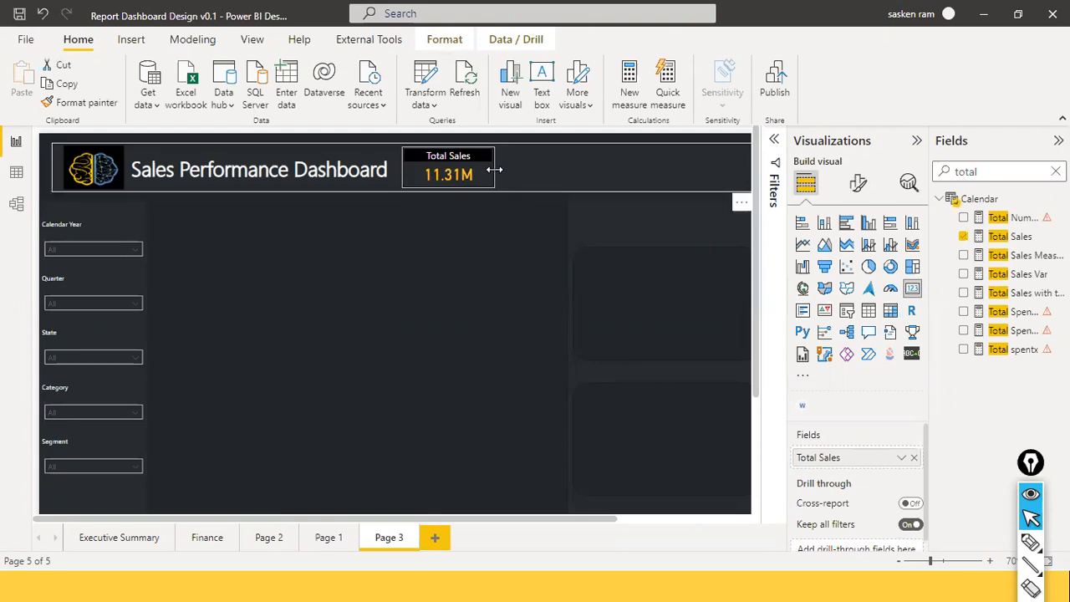
click(453, 261)
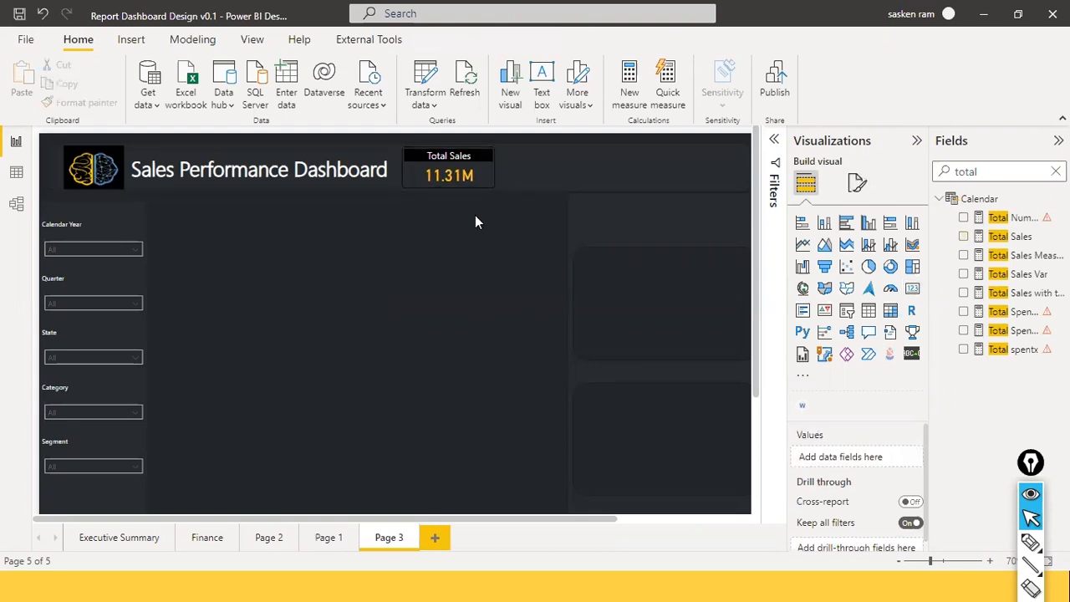
click(489, 183)
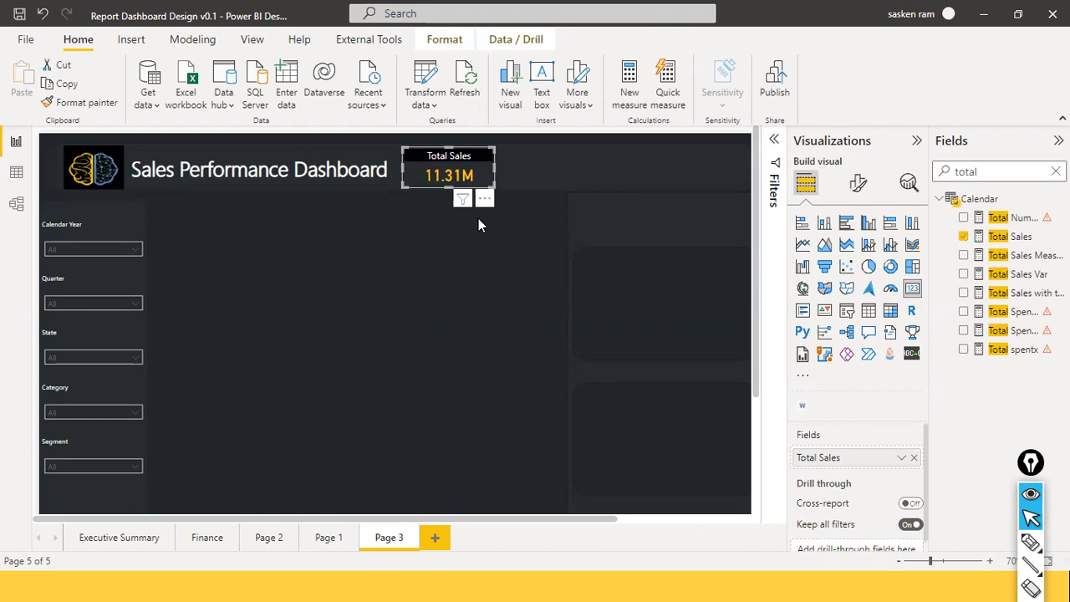
key(ctrl+c)
key(ctrl+v)
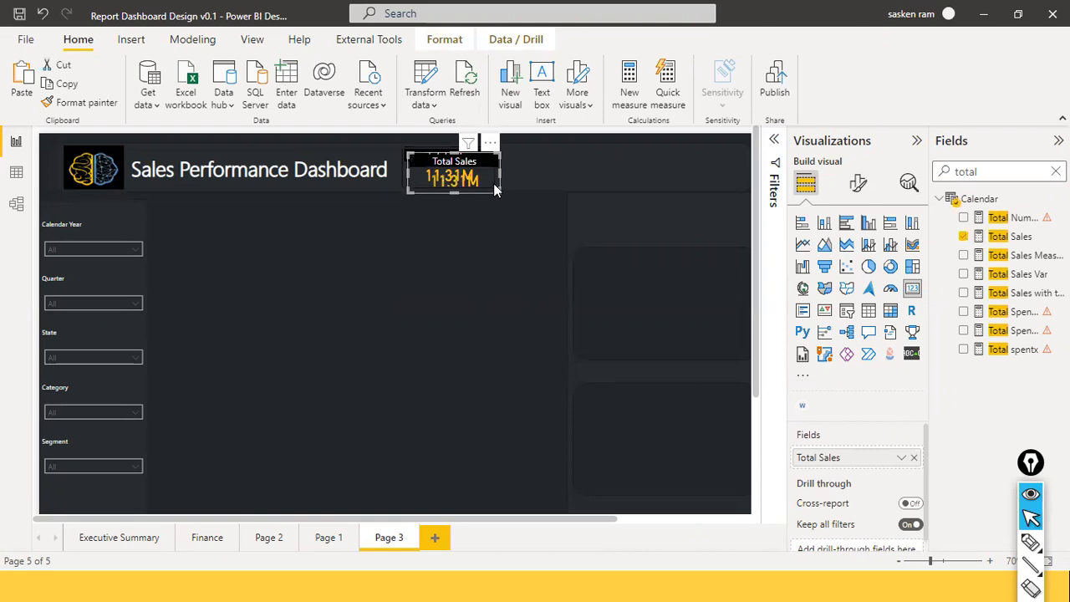
drag(477, 185, 578, 171)
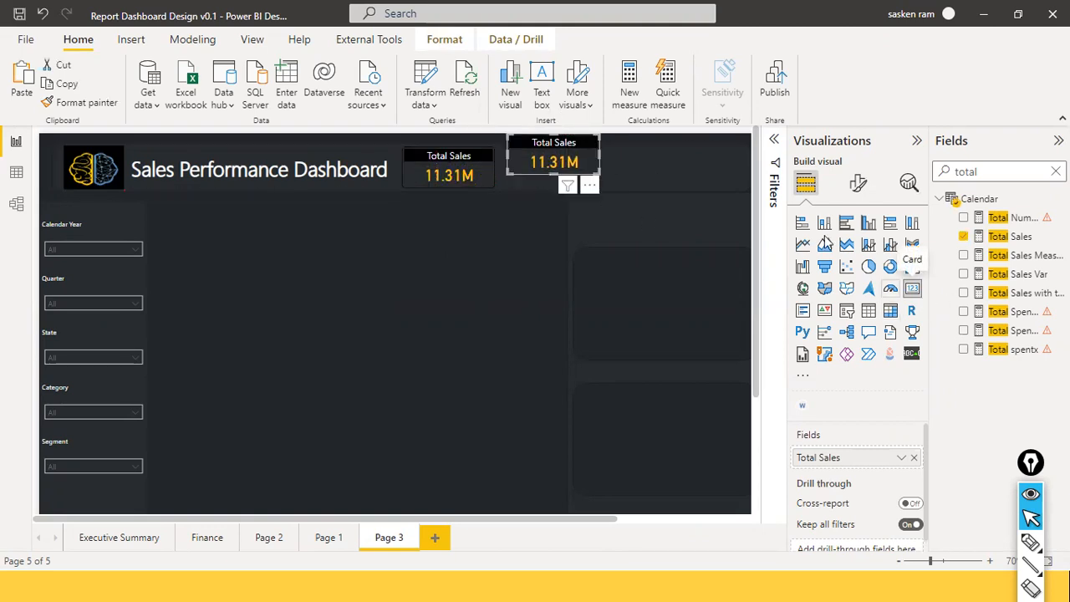
mouse_move(587, 167)
mouse_down()
mouse_move(575, 190)
mouse_move(584, 172)
mouse_move(581, 183)
mouse_up()
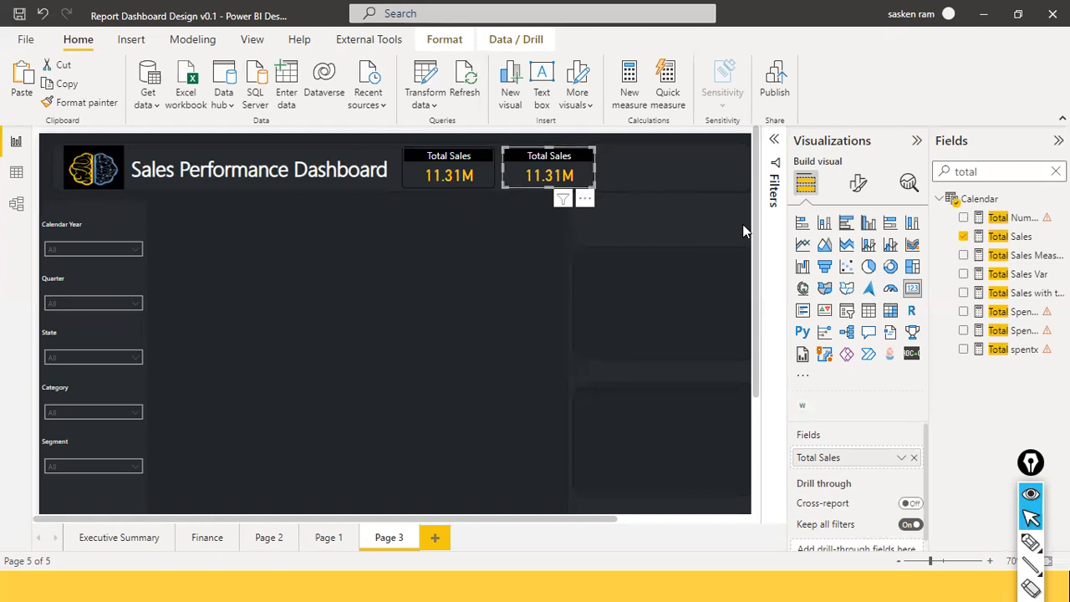
Step: Change the title text of the duplicated card to Total Profit
click(858, 184)
click(824, 223)
text(title)
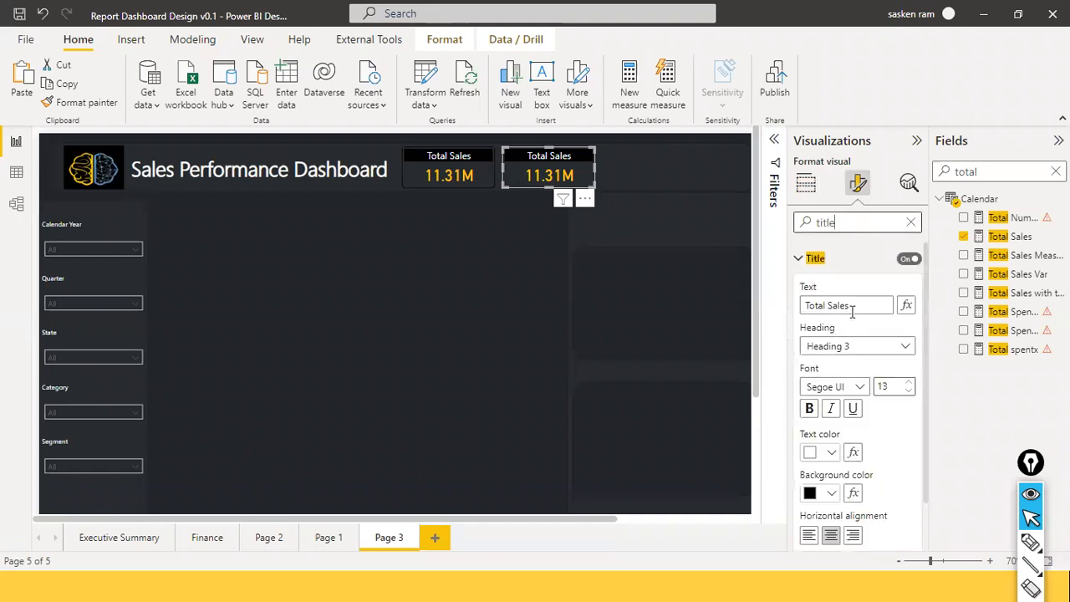
click(880, 304)
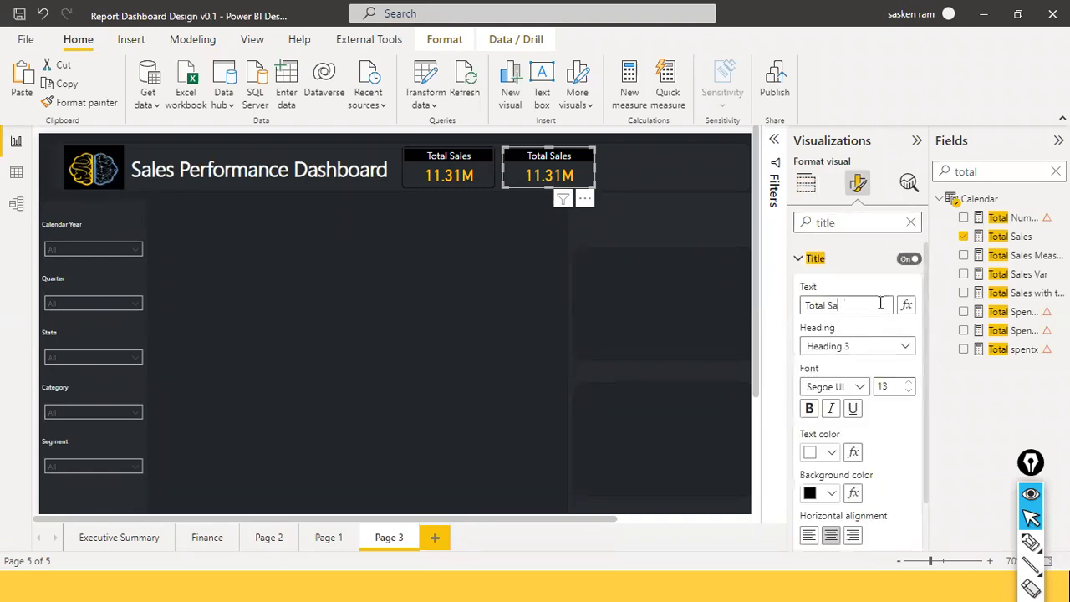
text(Profit)
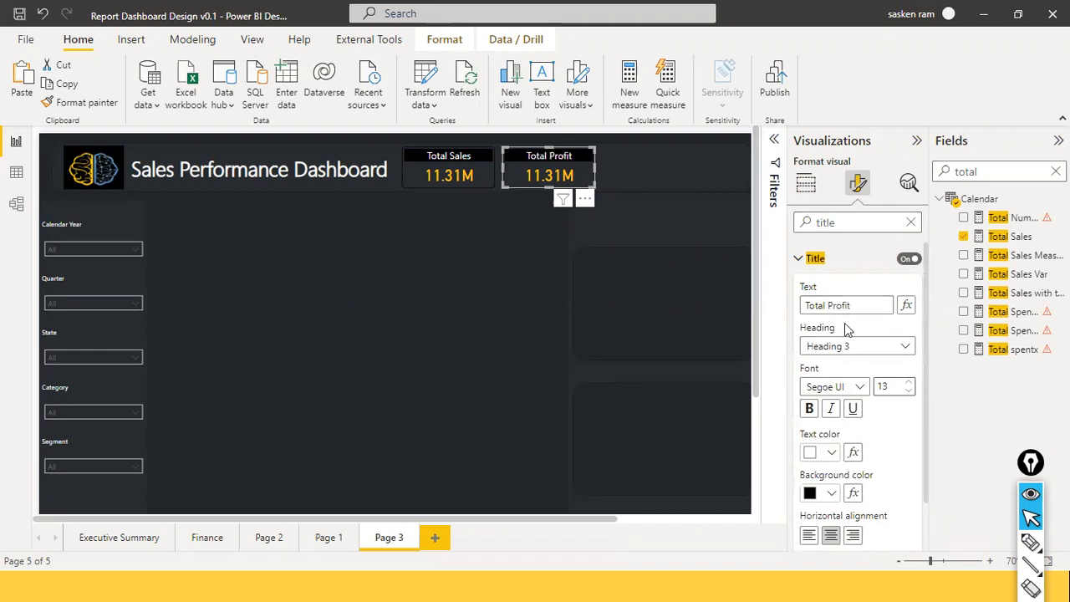
Step: Search the data fields for "profi" and replace the Total Profit card's Total Sales field with Profit from sales_w04
click(806, 188)
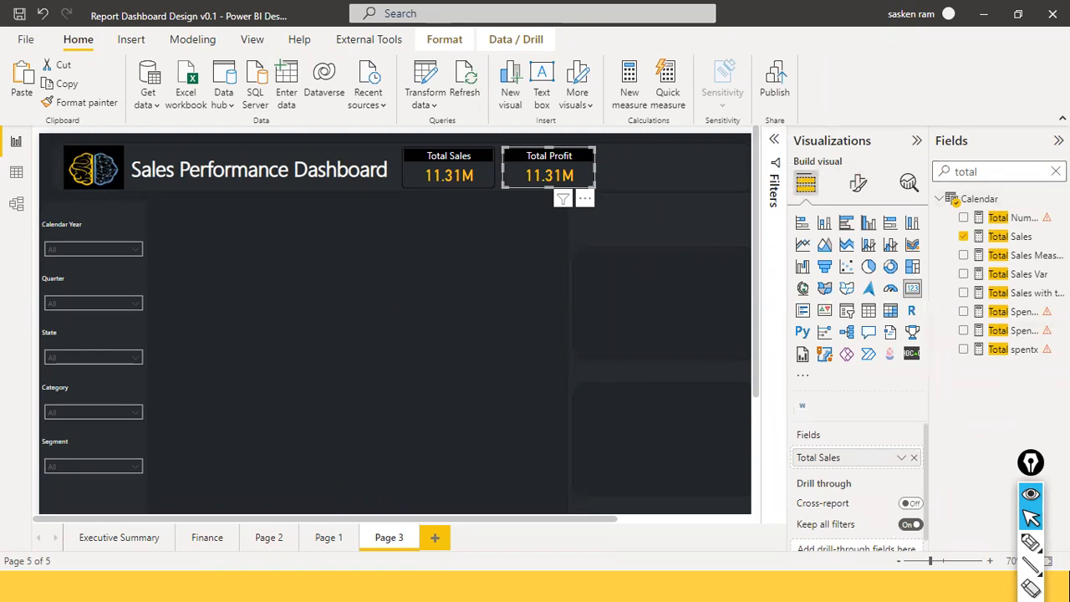
click(1055, 171)
click(953, 351)
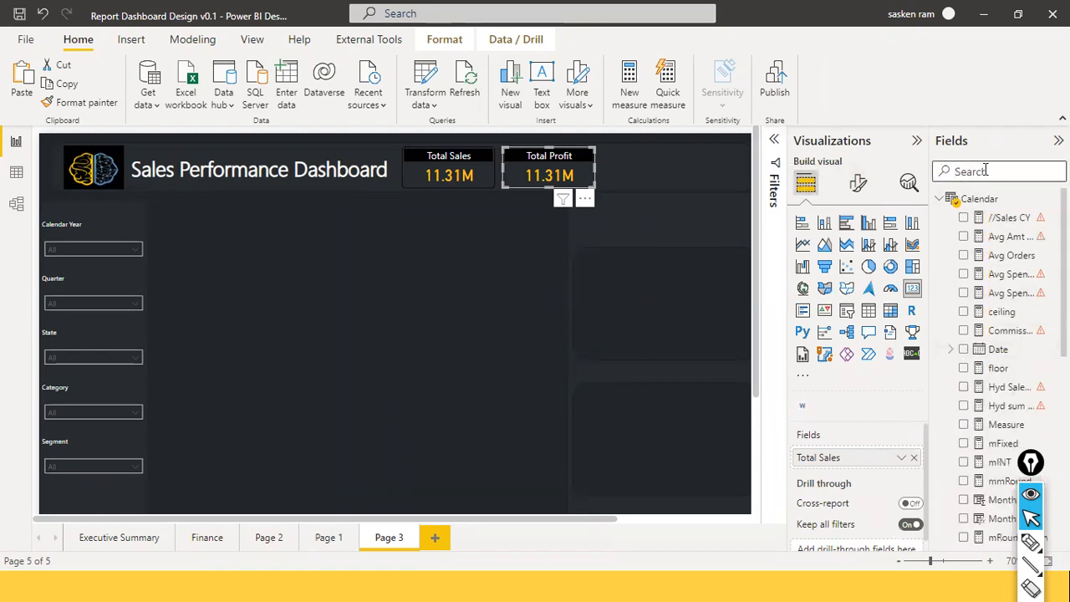
text(prfit)
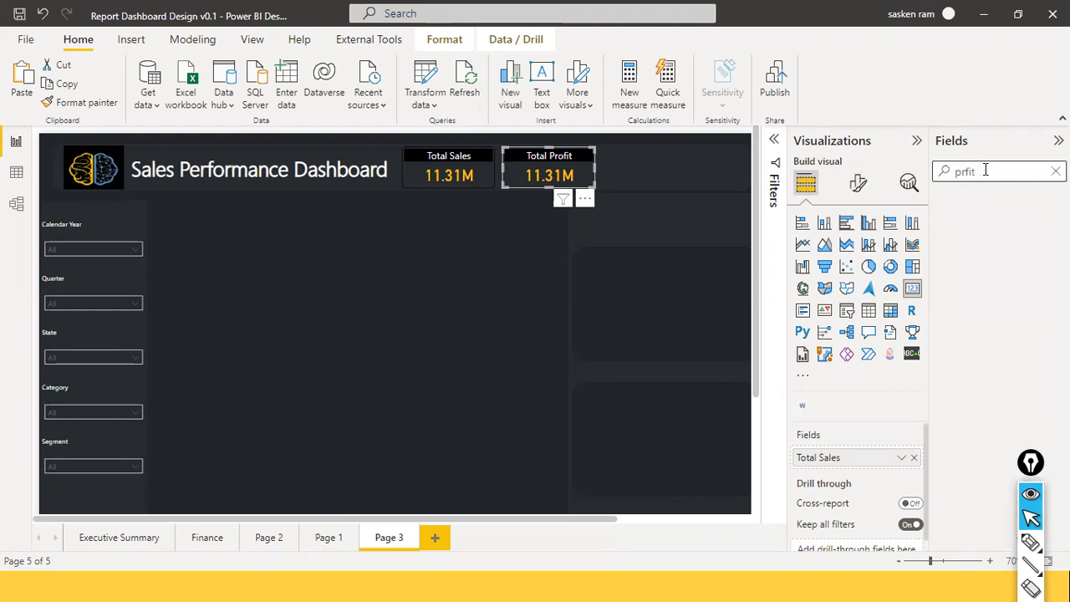
key(BackSpace)
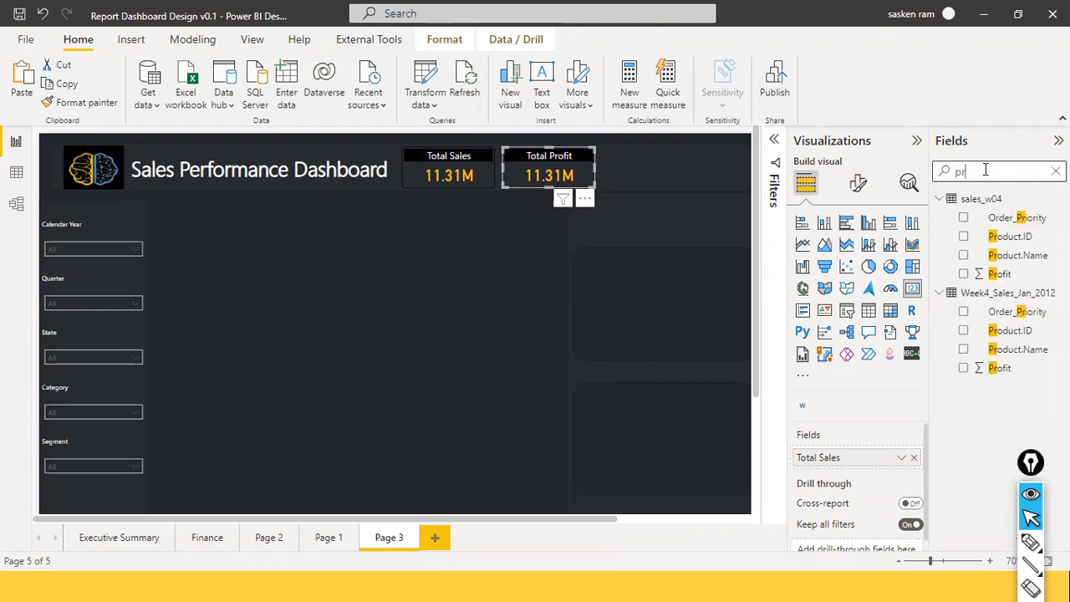
text(ofi)
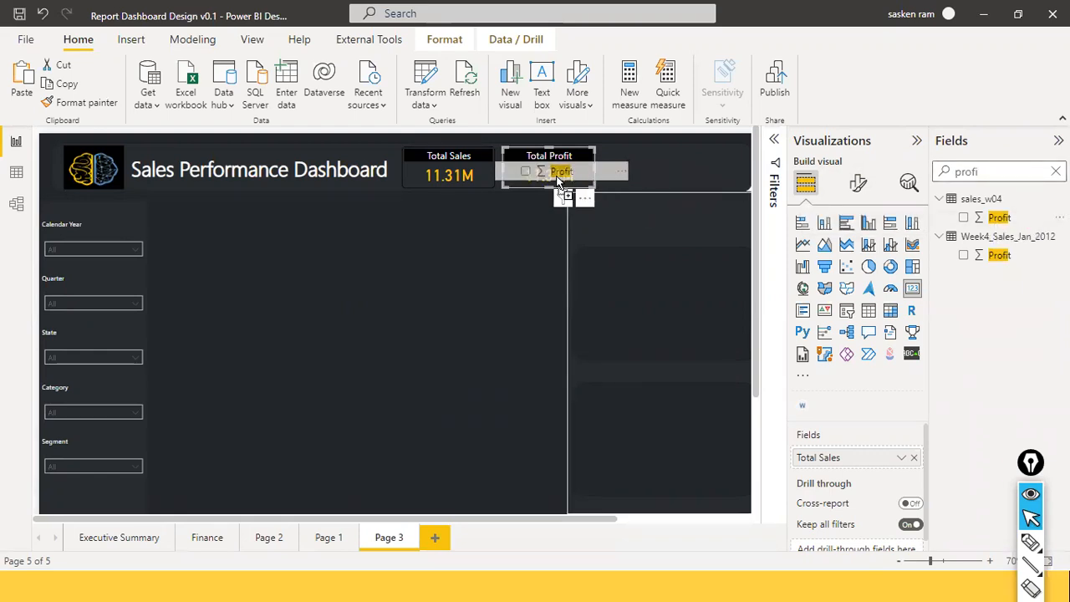
drag(1017, 224, 918, 462)
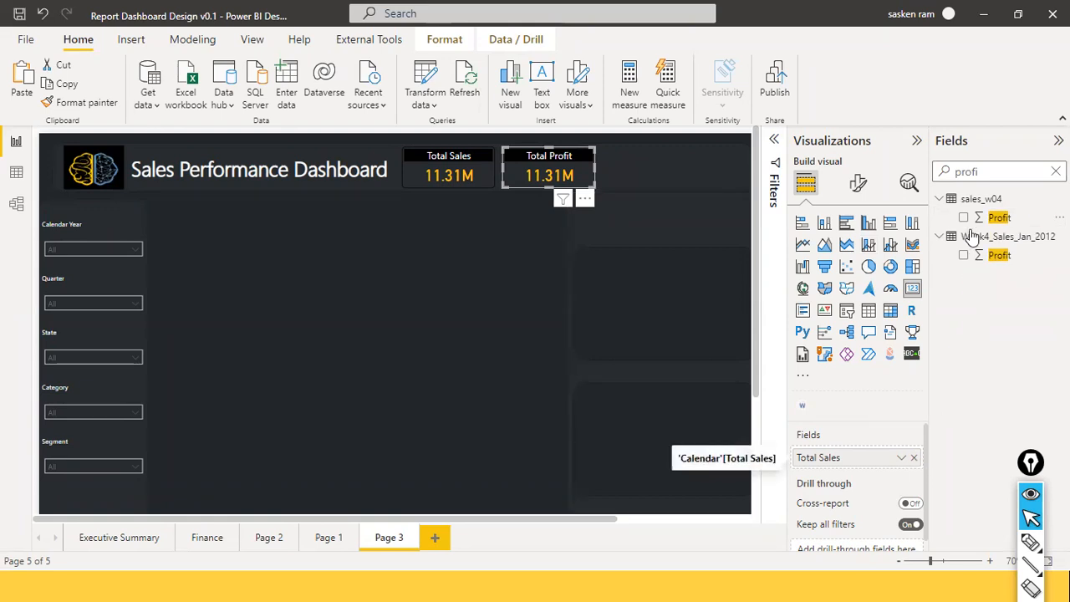
click(914, 458)
drag(832, 444, 835, 459)
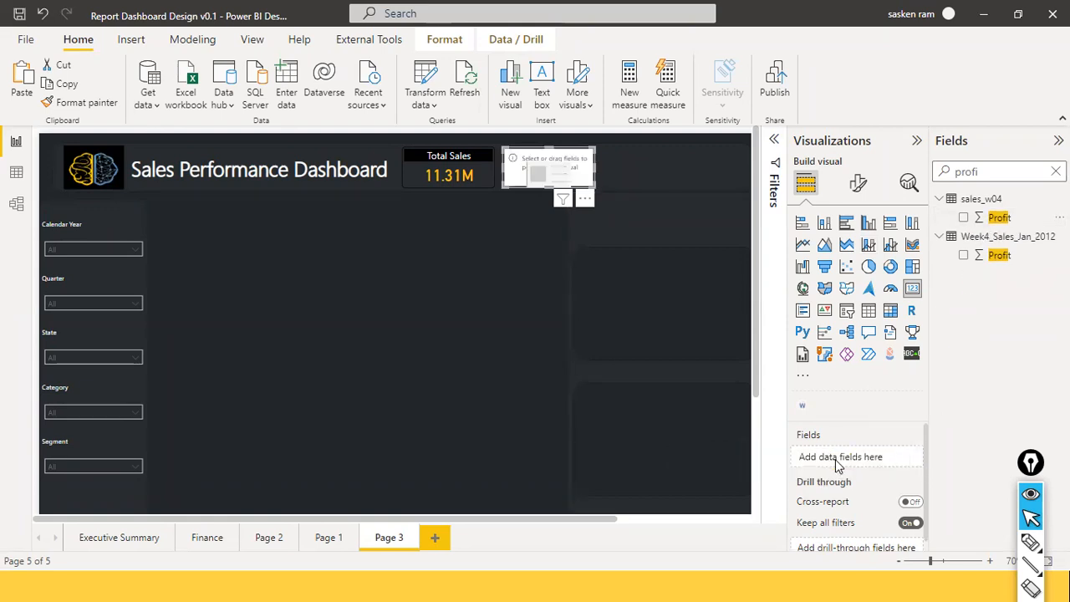
click(451, 308)
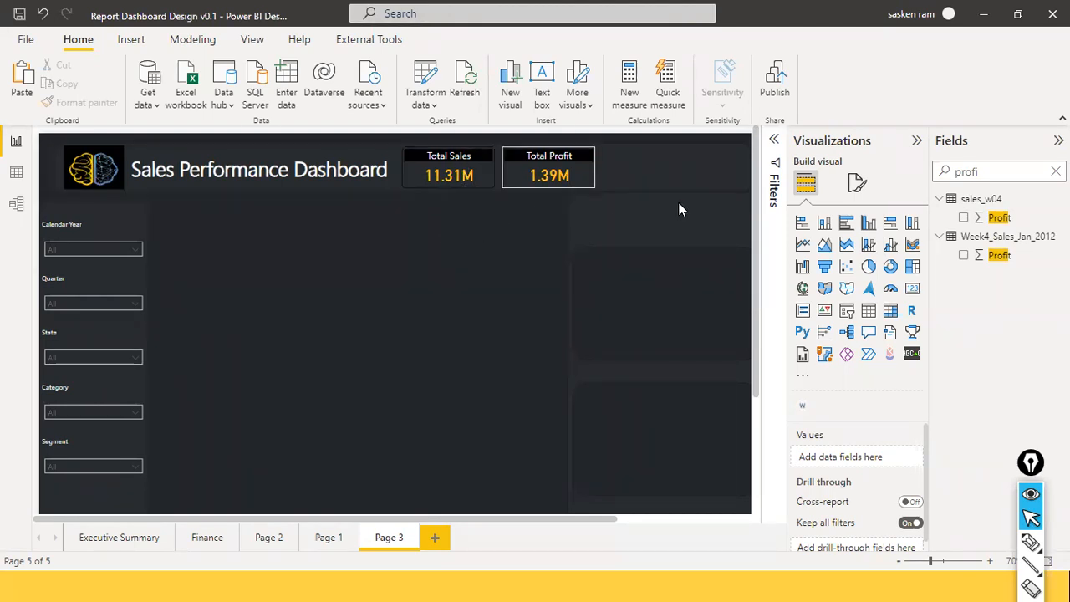
Step: Duplicate the Total Profit card, align the copy beside it in the header, and retitle the copy Profit Margin %
click(582, 170)
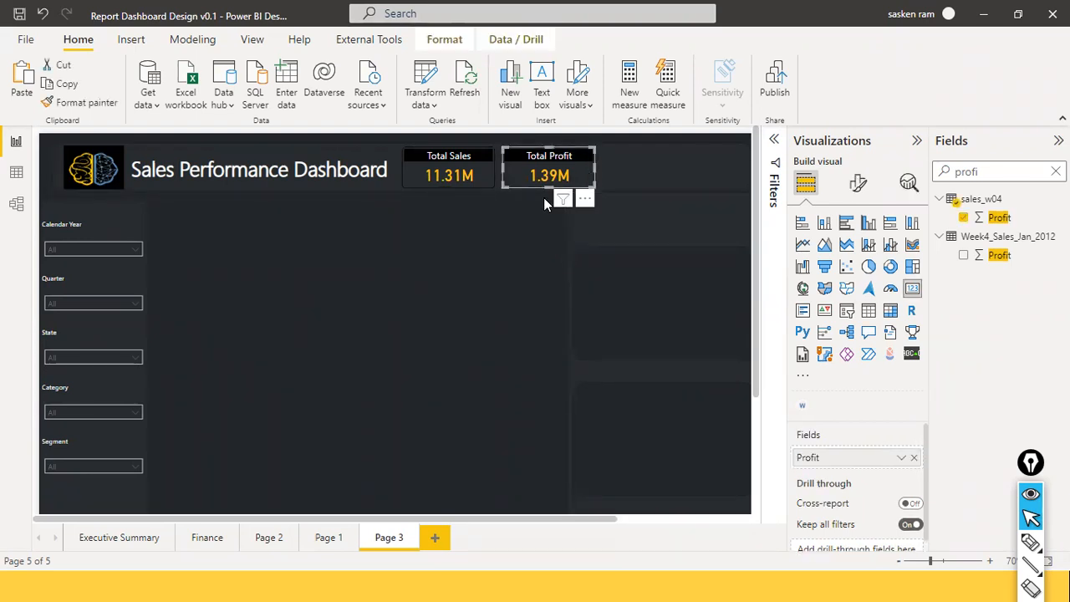
drag(560, 182, 666, 173)
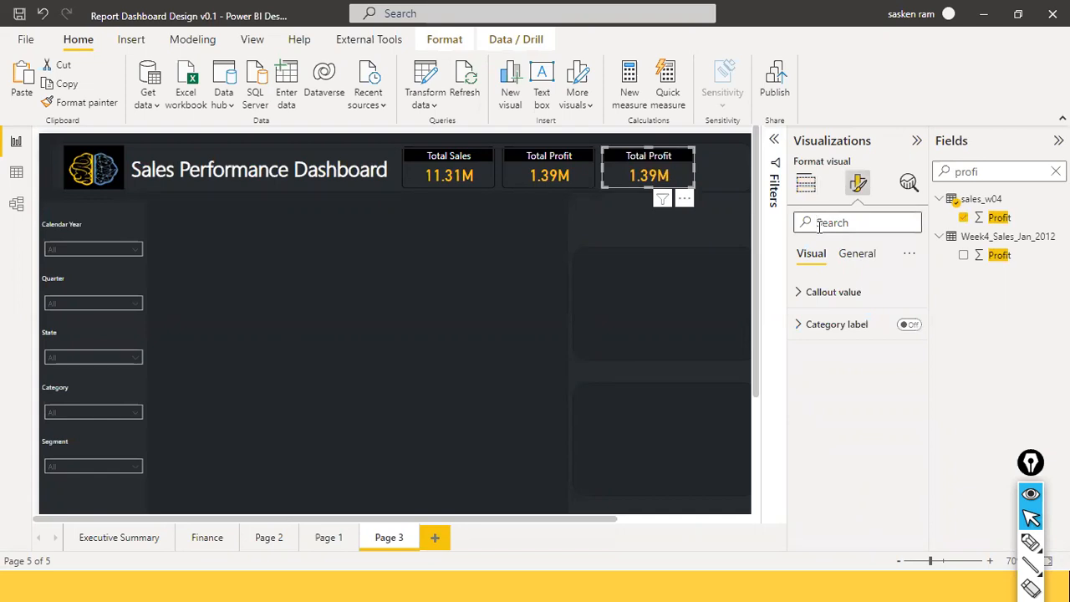
click(819, 223)
text(title)
key(BackSpace)
key(BackSpace)
key(BackSpace)
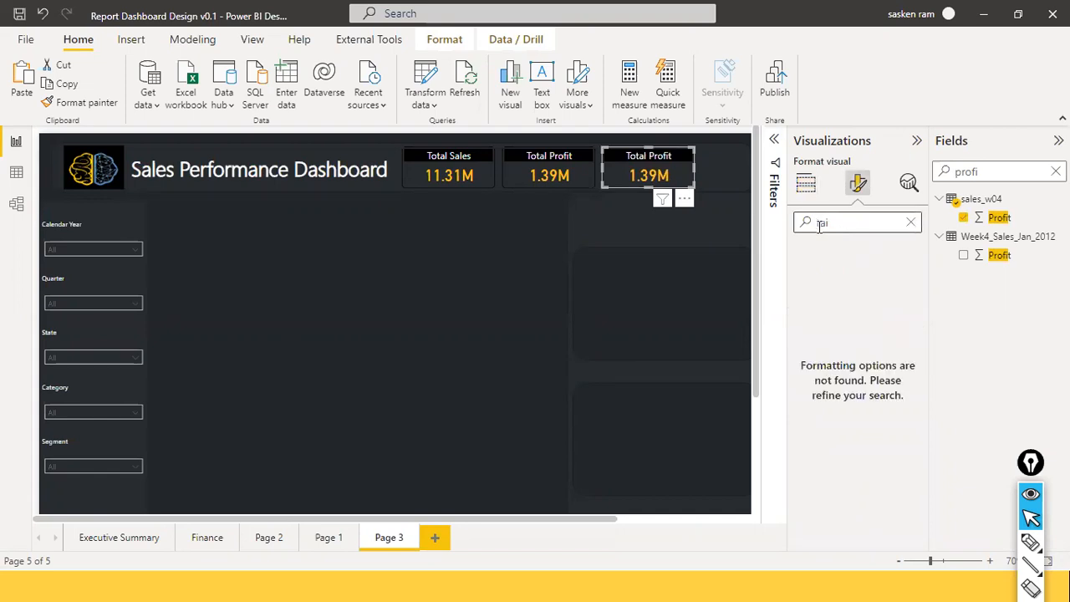
text(title)
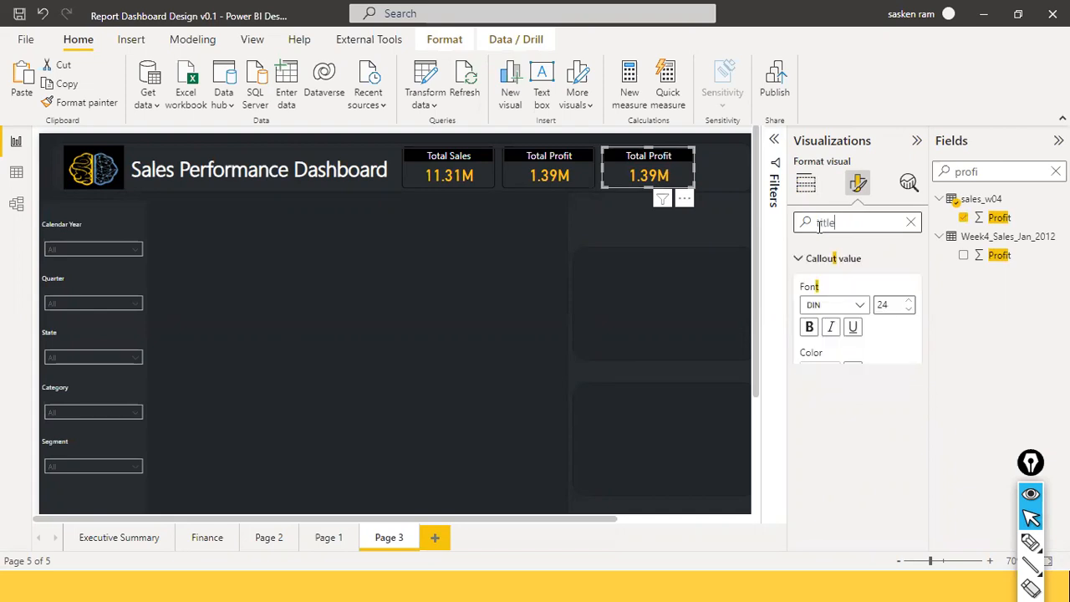
click(902, 292)
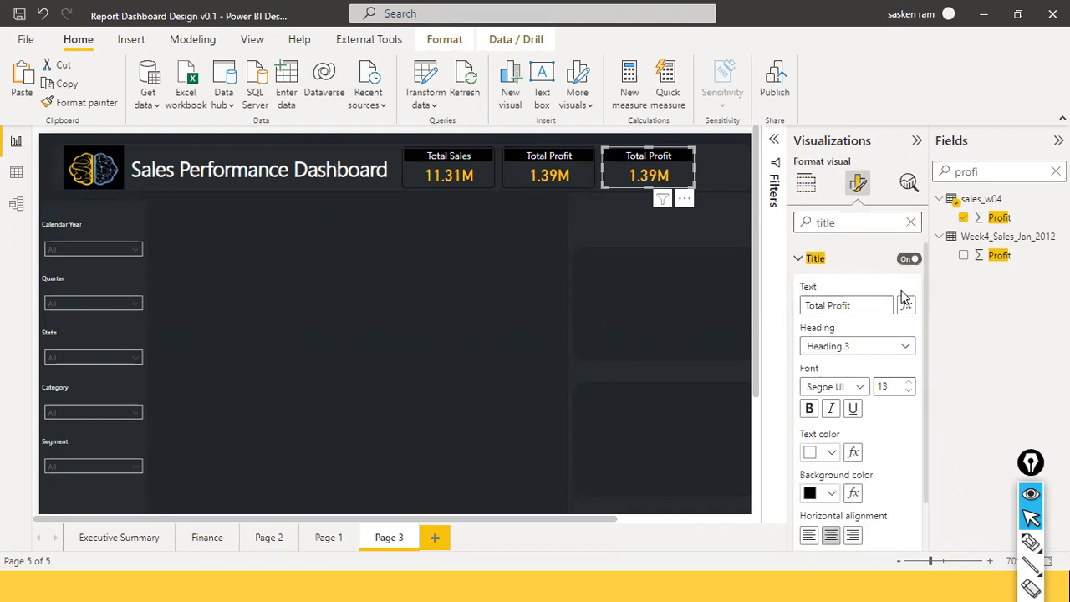
key(Tab)
text(Profit Margin %)
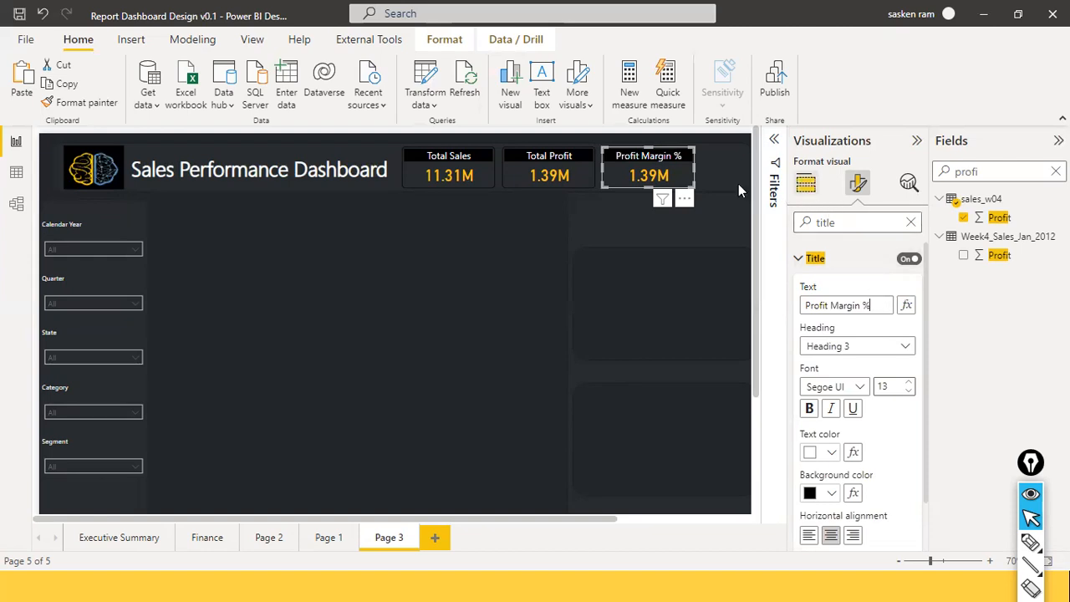
Step: Search the data fields for "perce" and replace the Profit Margin % card's Profit field with Percent Margin from Calendar
click(806, 191)
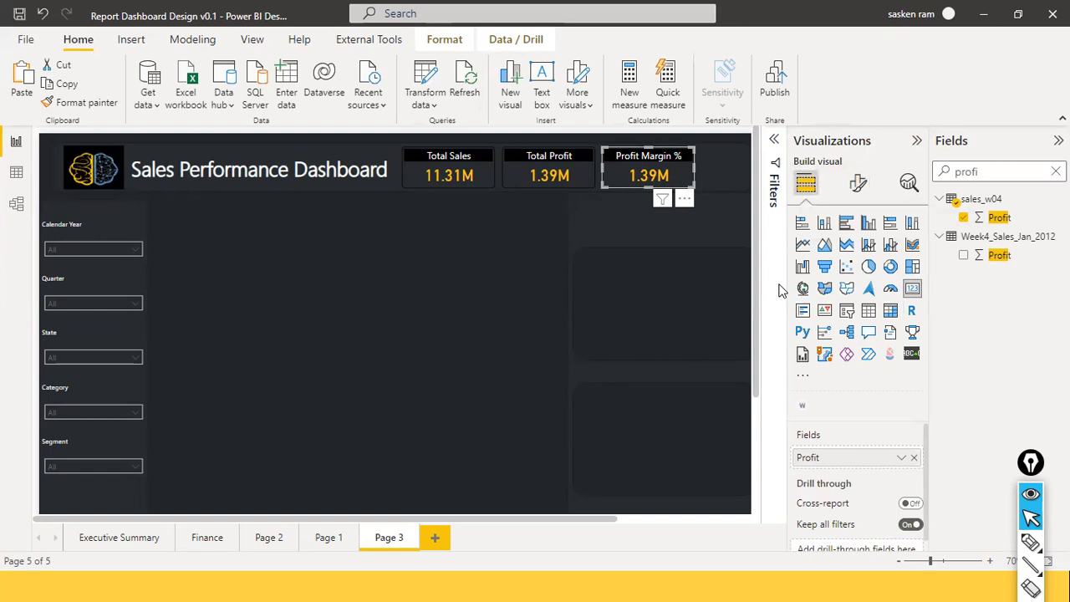
click(1055, 171)
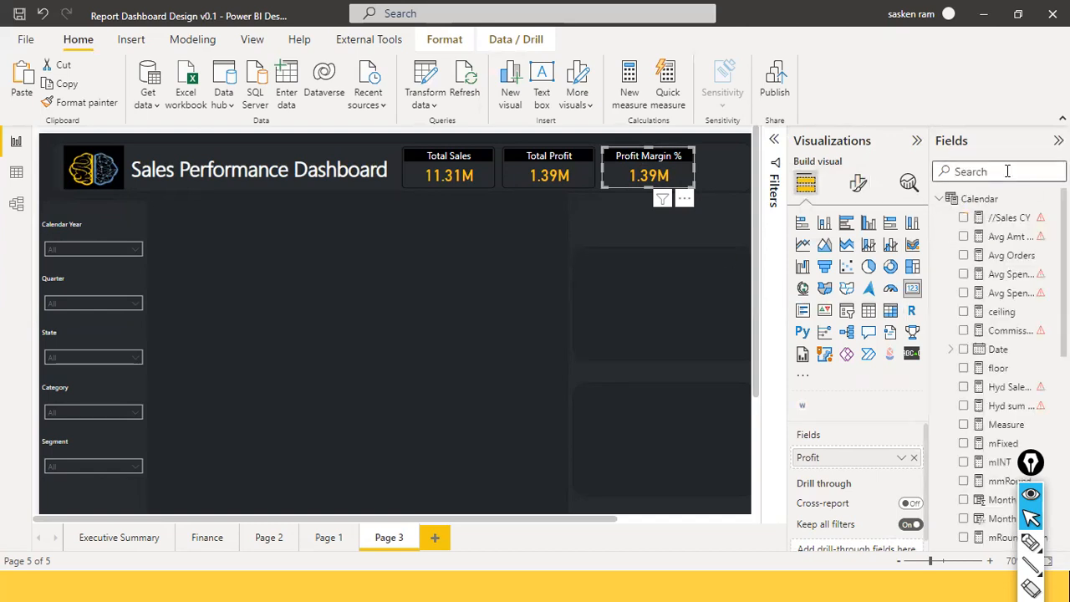
text(rof)
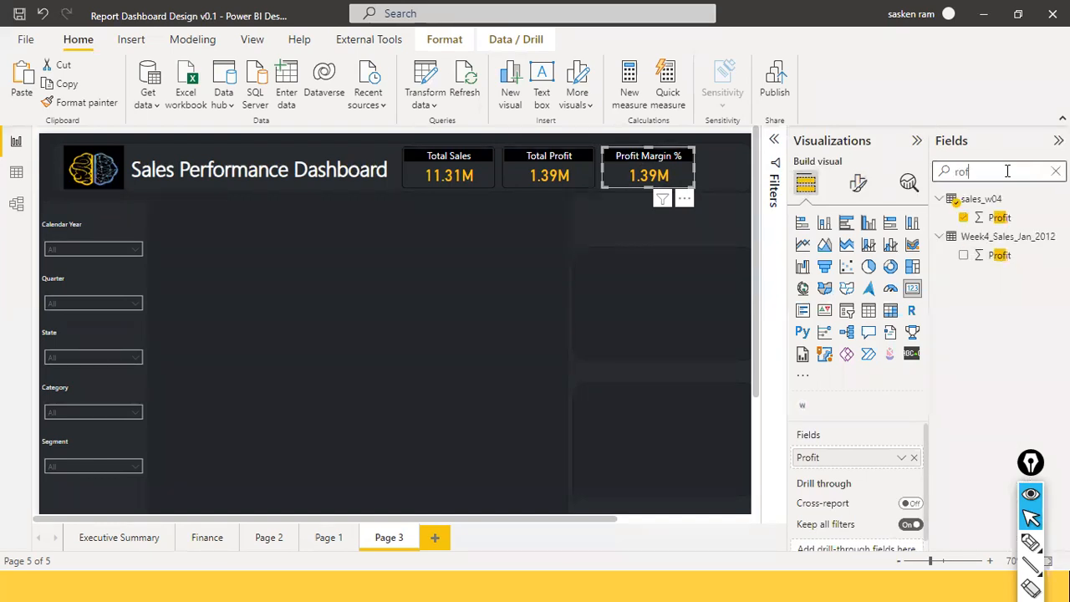
key(BackSpace)
key(BackSpace)
key(BackSpace)
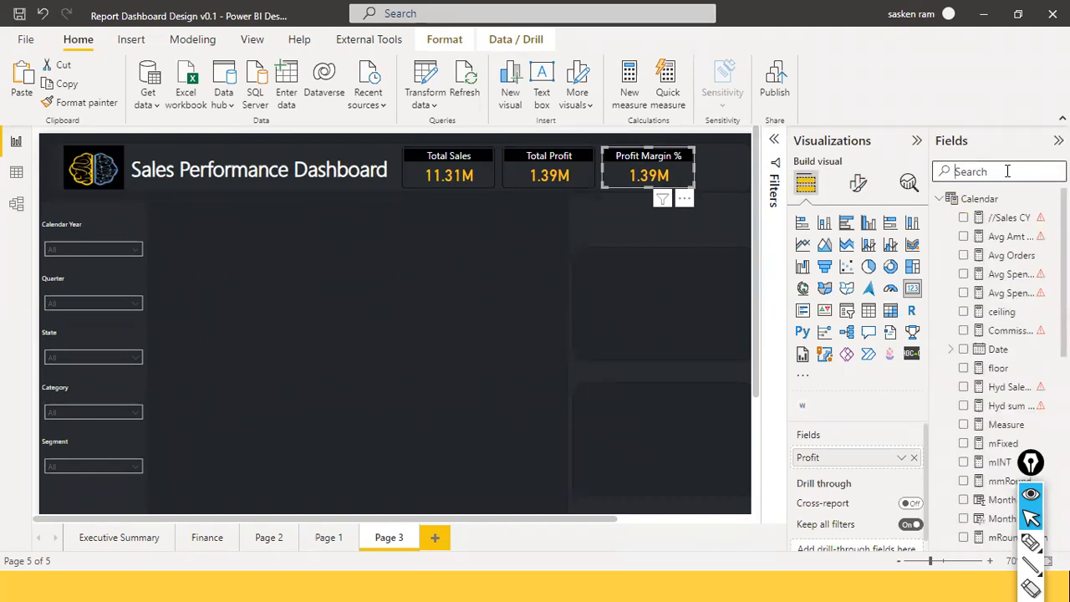
text(perce)
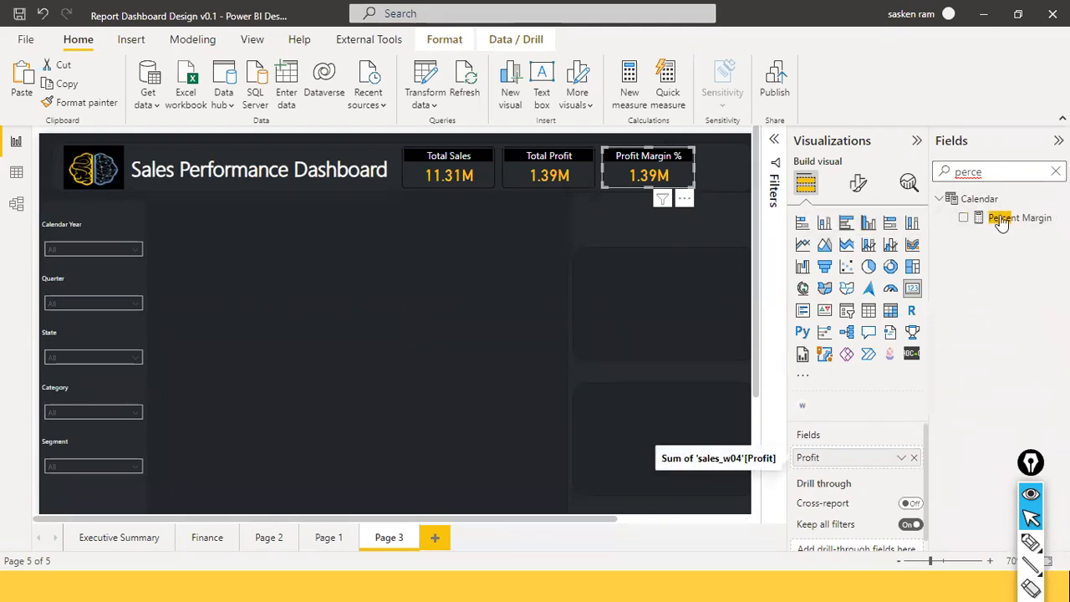
drag(1001, 221, 851, 460)
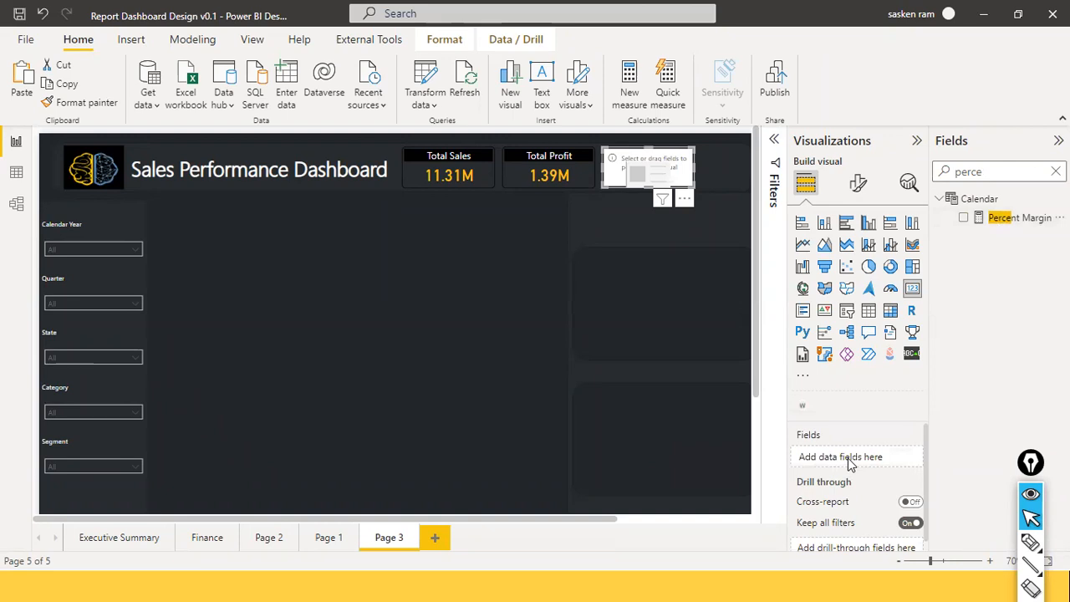
click(1008, 224)
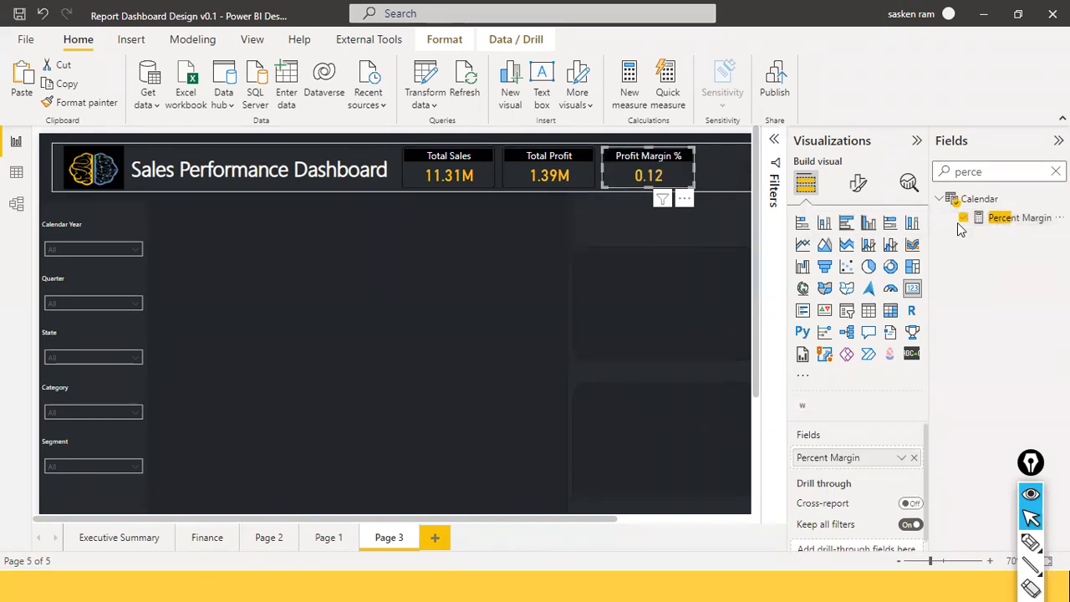
Step: Examine the formula of the Percent Margin measure, then deselect it
click(1021, 219)
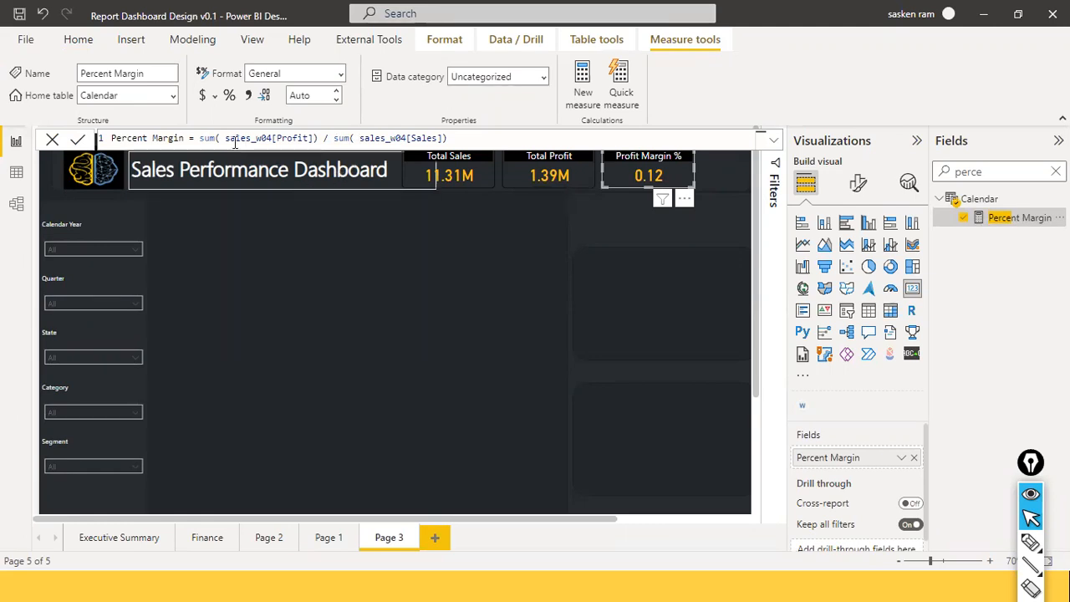
drag(199, 138, 459, 139)
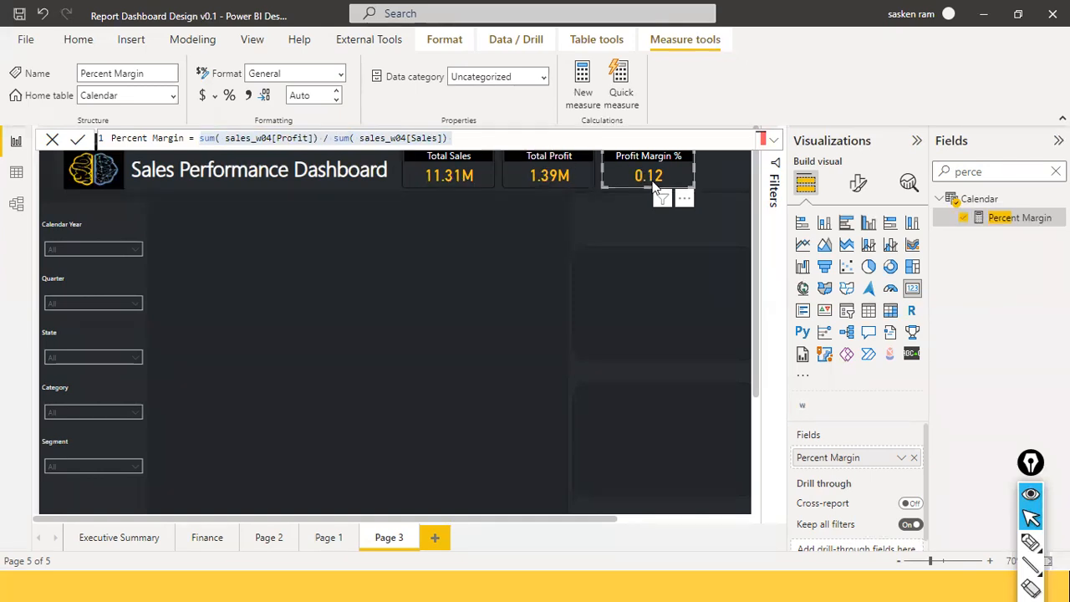
click(480, 223)
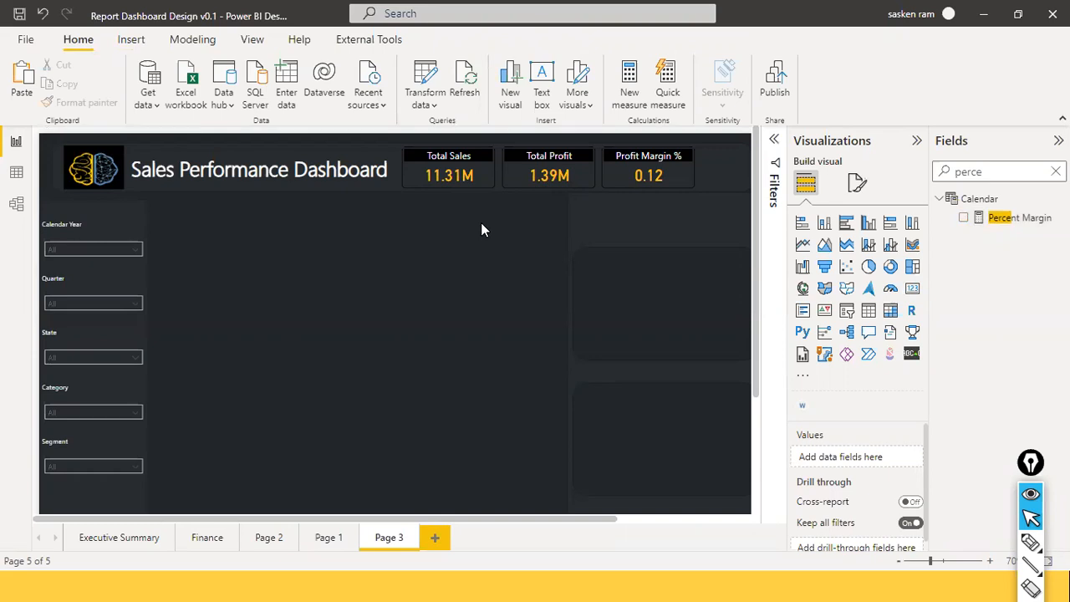
Step: Duplicate the Profit Margin % card and place the copy just below the header, under the Total Sales card
click(674, 184)
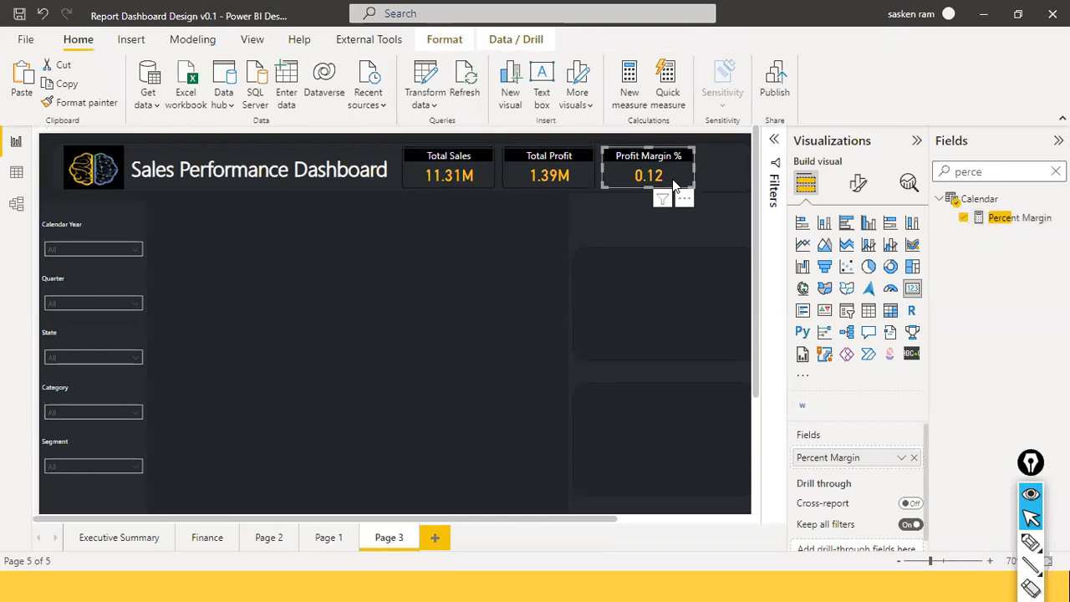
key(ctrl+v)
drag(672, 179, 473, 236)
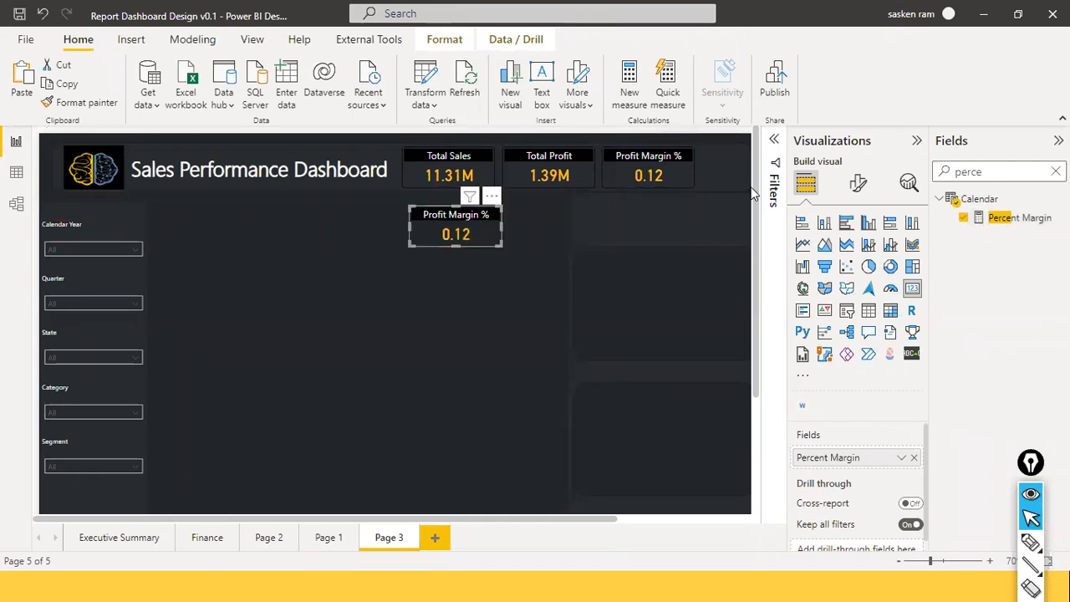
Step: Find the title settings of the duplicated card and change its title text to Units Sold
click(856, 189)
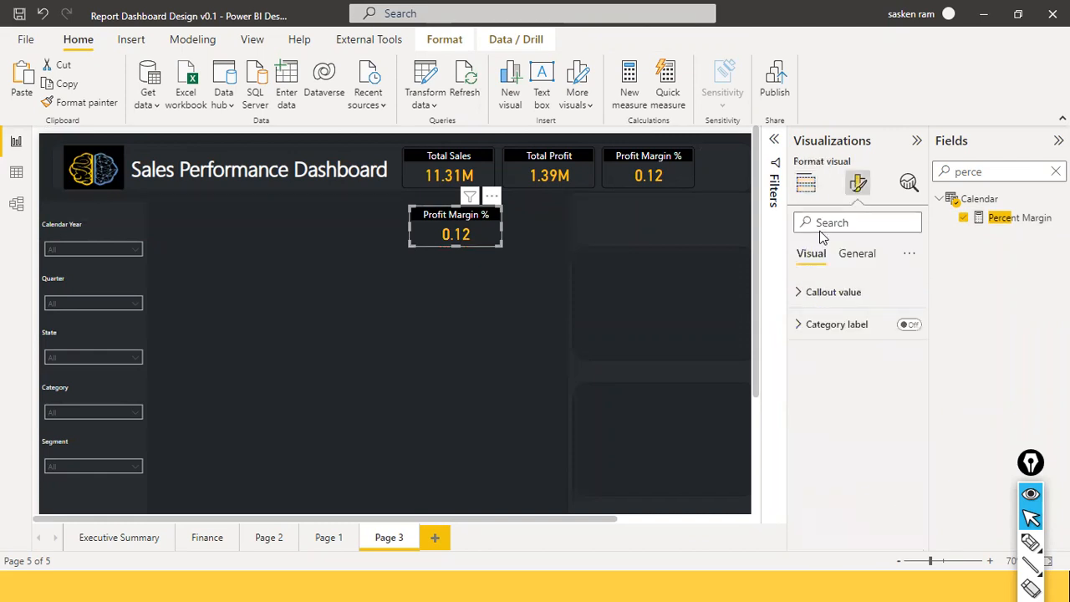
text(Units So)
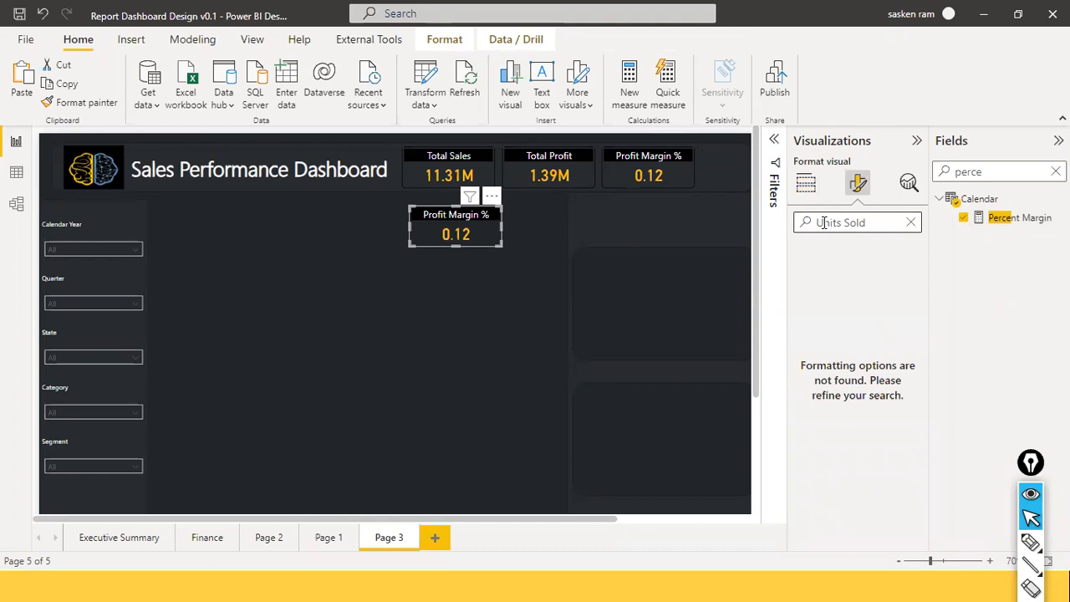
text(ld)
key(ctrl+a)
text(Uitle)
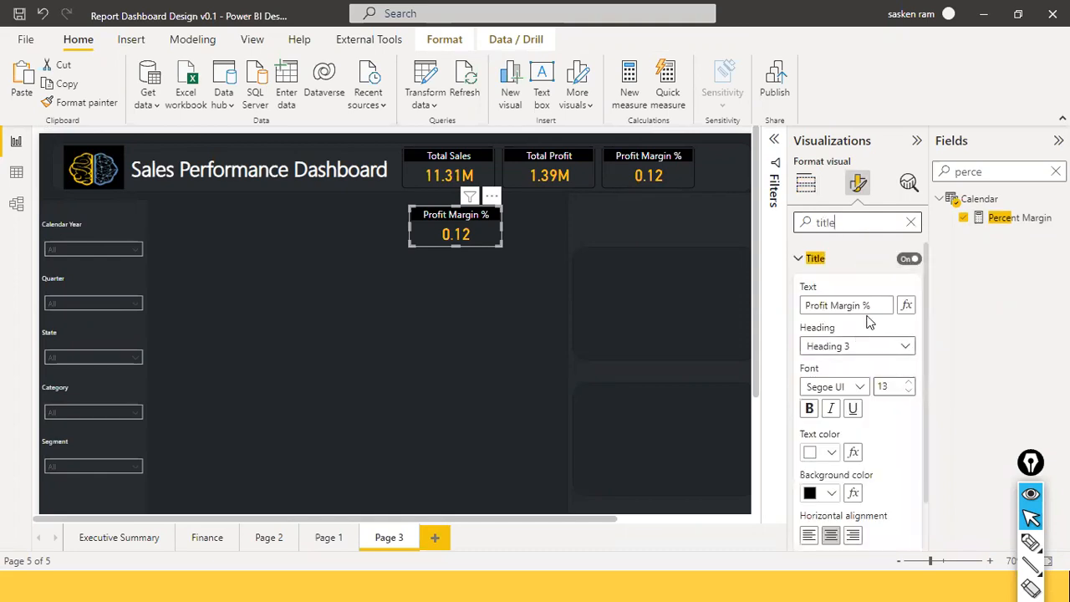
click(874, 306)
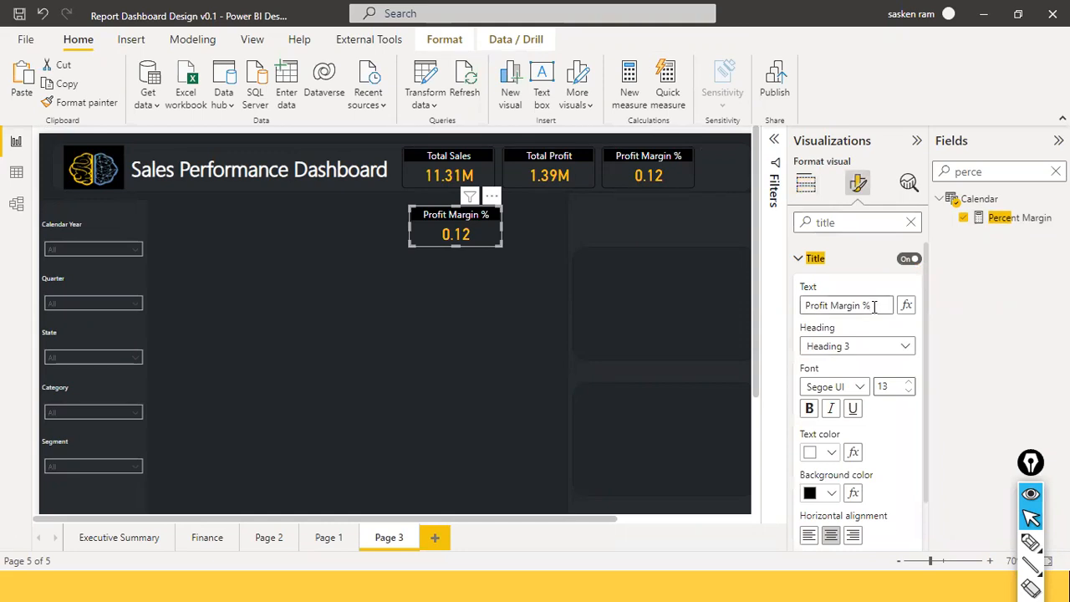
key(ctrl+a)
text(Unit)
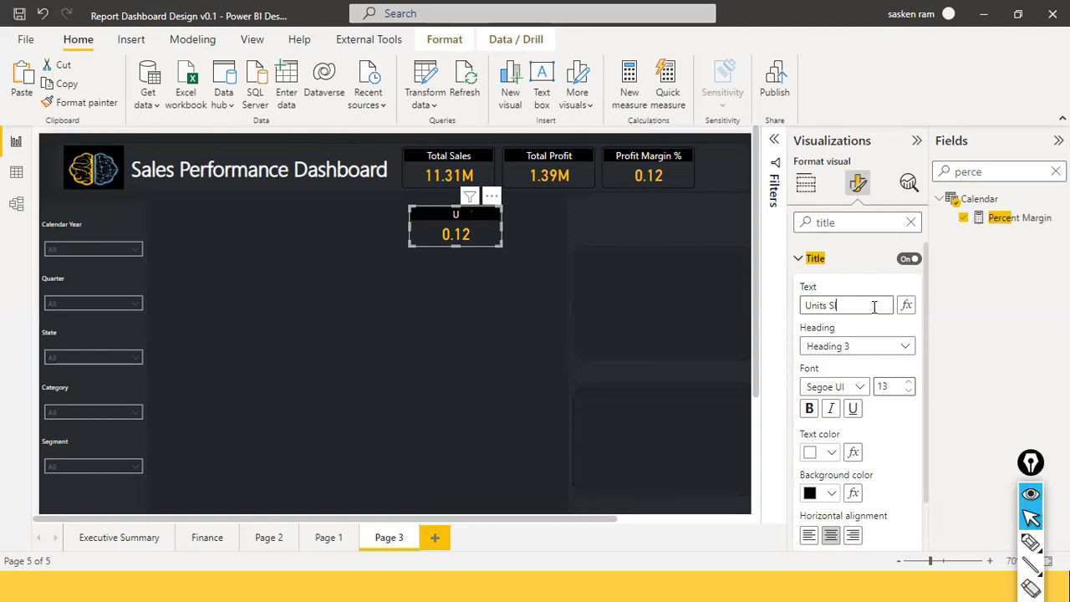
text(s Sc)
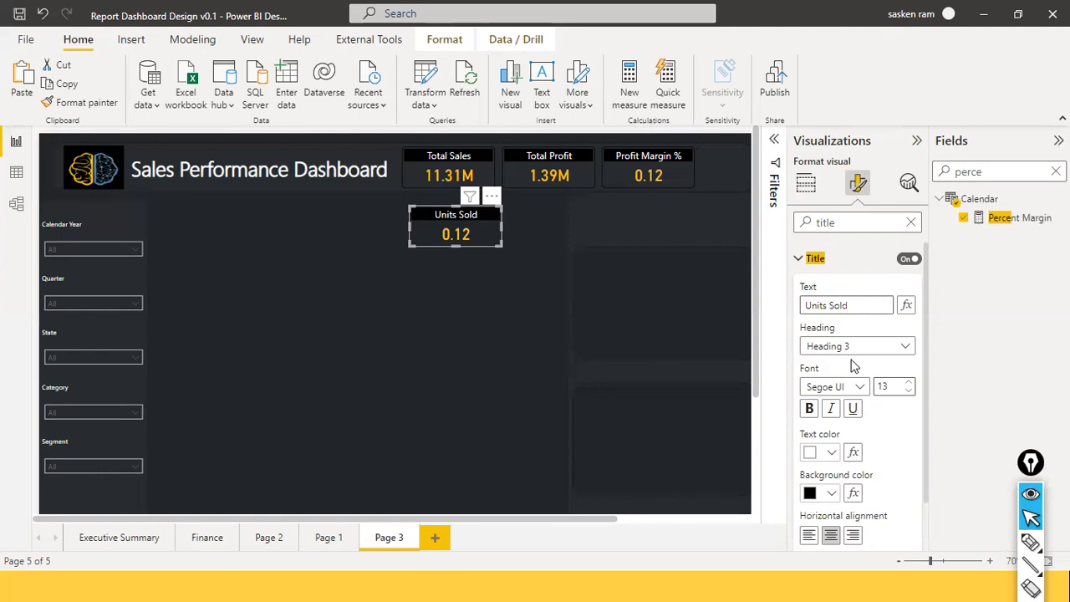
Step: Search the data fields for "quanti" and replace the Units Sold card's Percent Margin field with Quantity from sales_w04
click(806, 183)
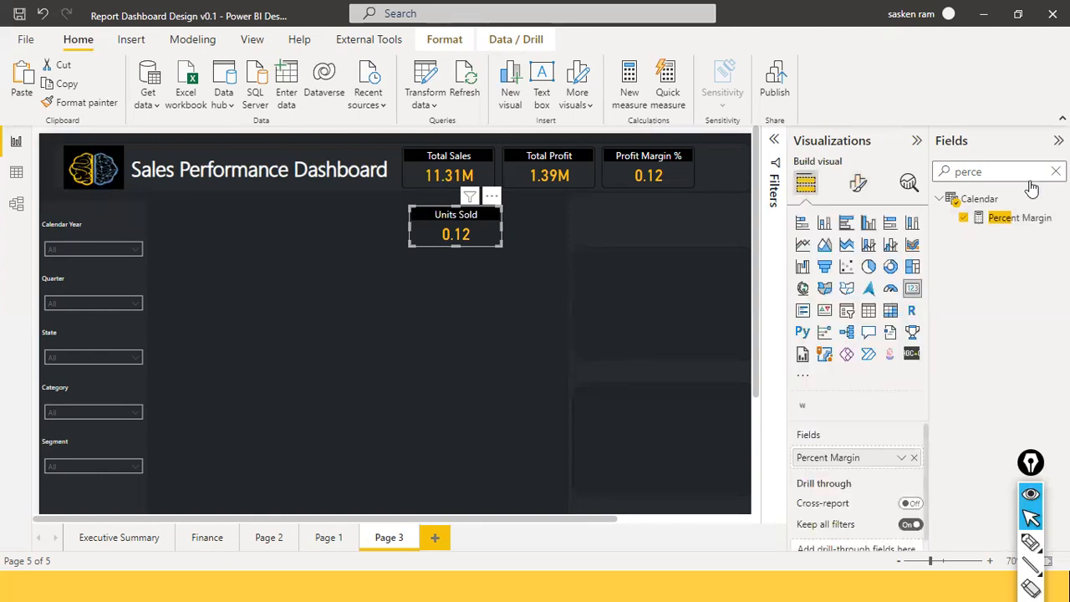
click(1055, 172)
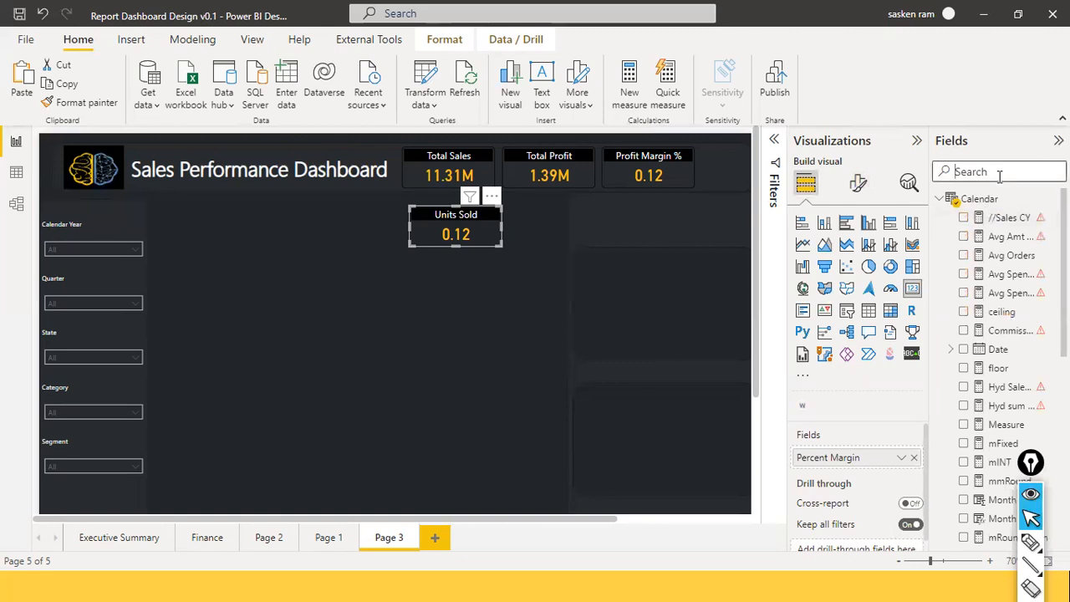
click(999, 173)
text(qua)
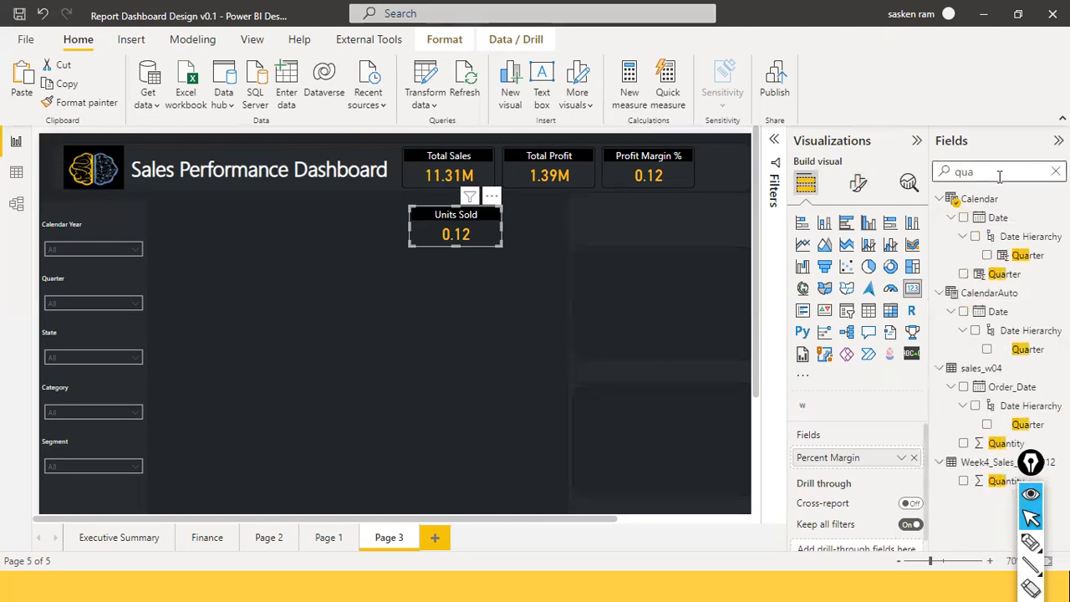
text(nti)
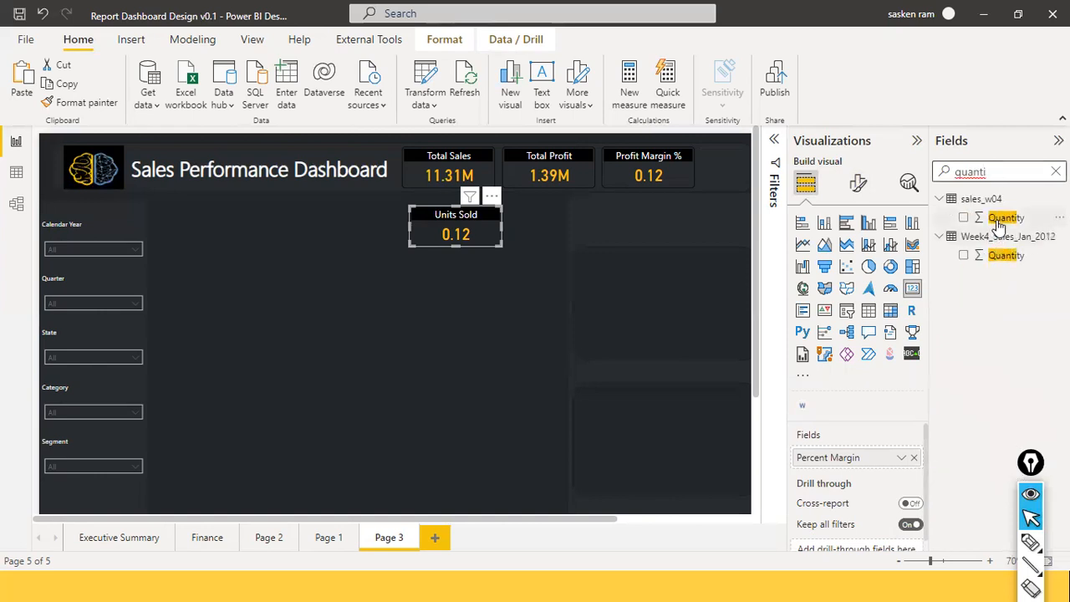
drag(1003, 219, 871, 464)
drag(986, 221, 850, 459)
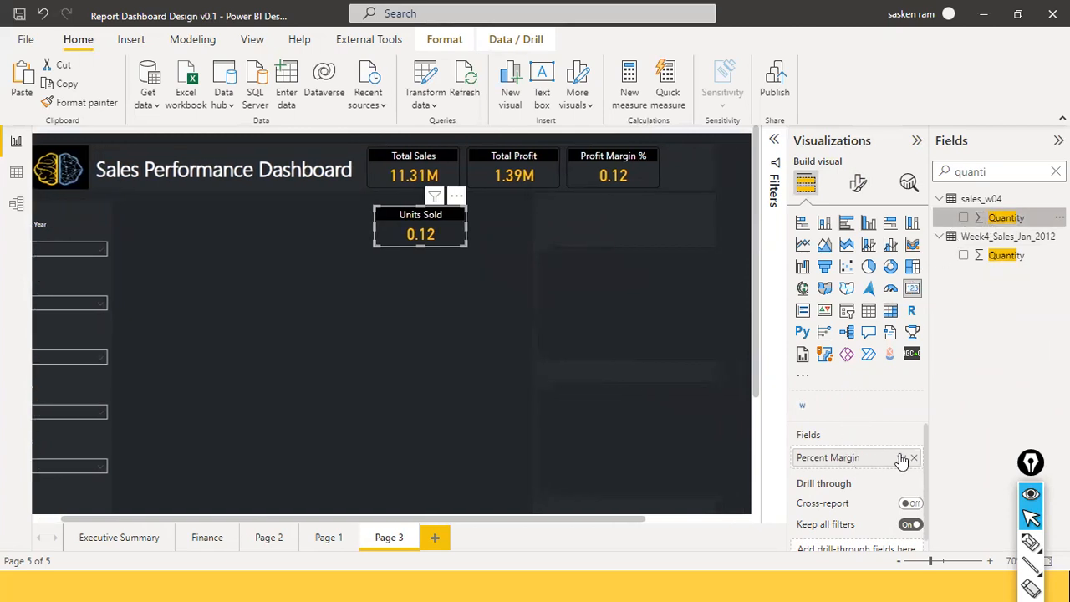
click(1008, 218)
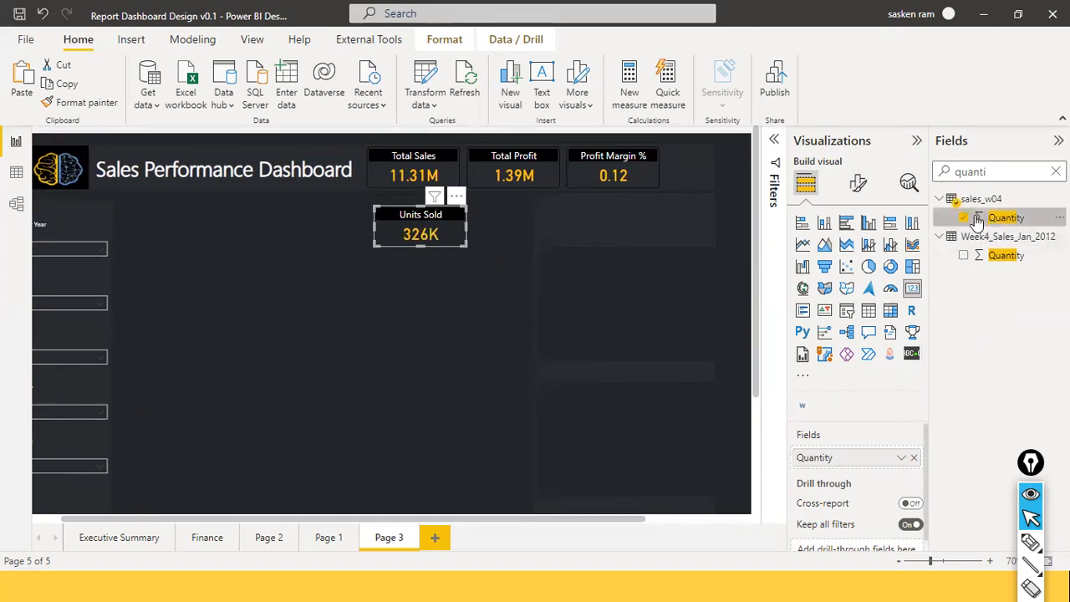
drag(983, 231, 852, 464)
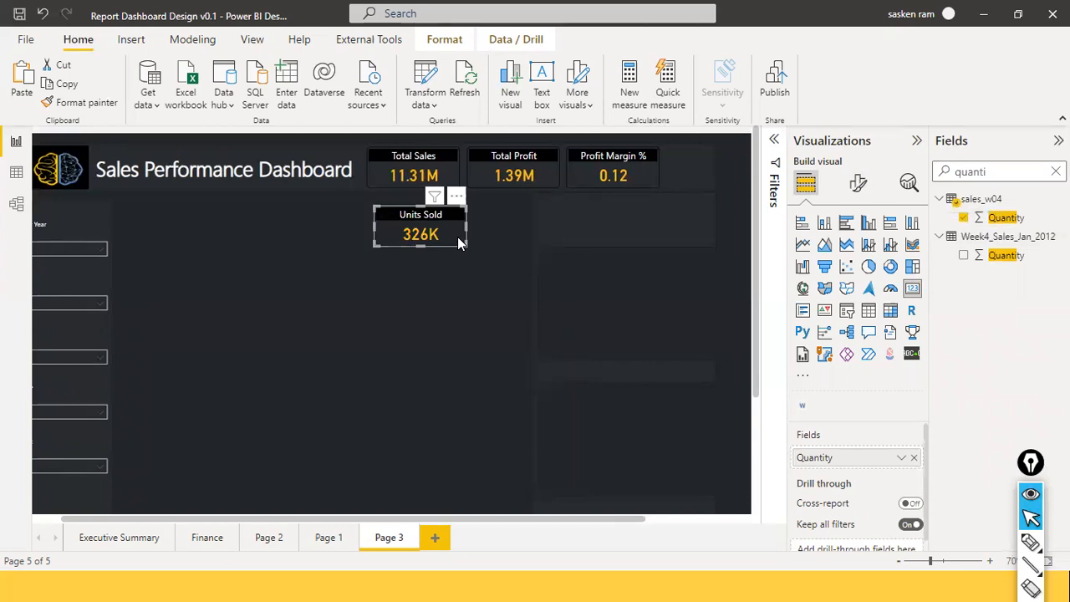
Step: Extend the right edge of the header background rectangle to make room for a fourth card beside Profit Margin %
drag(458, 238, 264, 238)
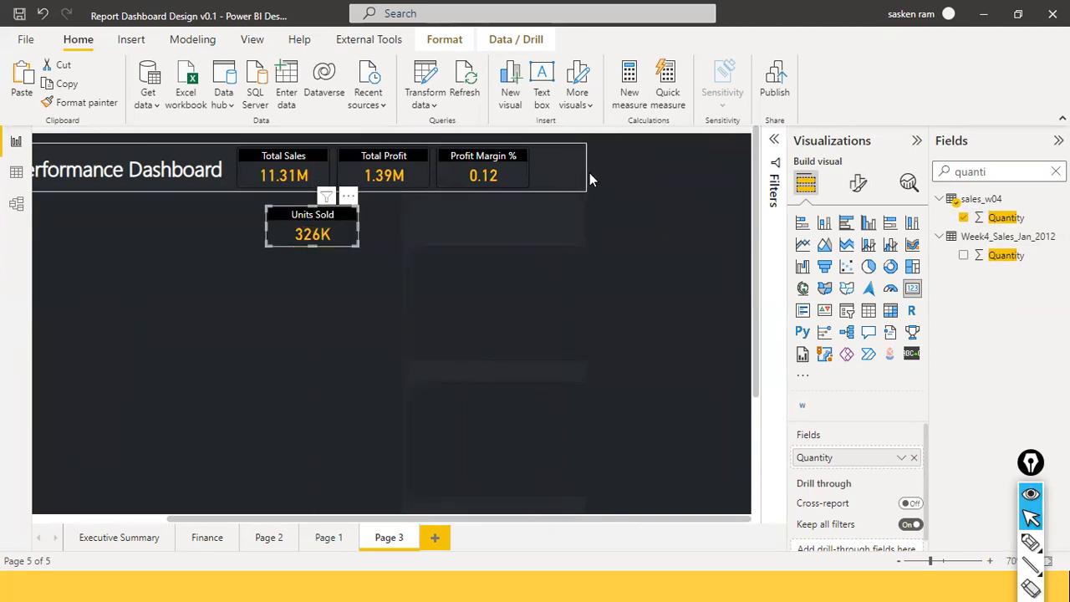
click(585, 170)
drag(582, 167, 597, 170)
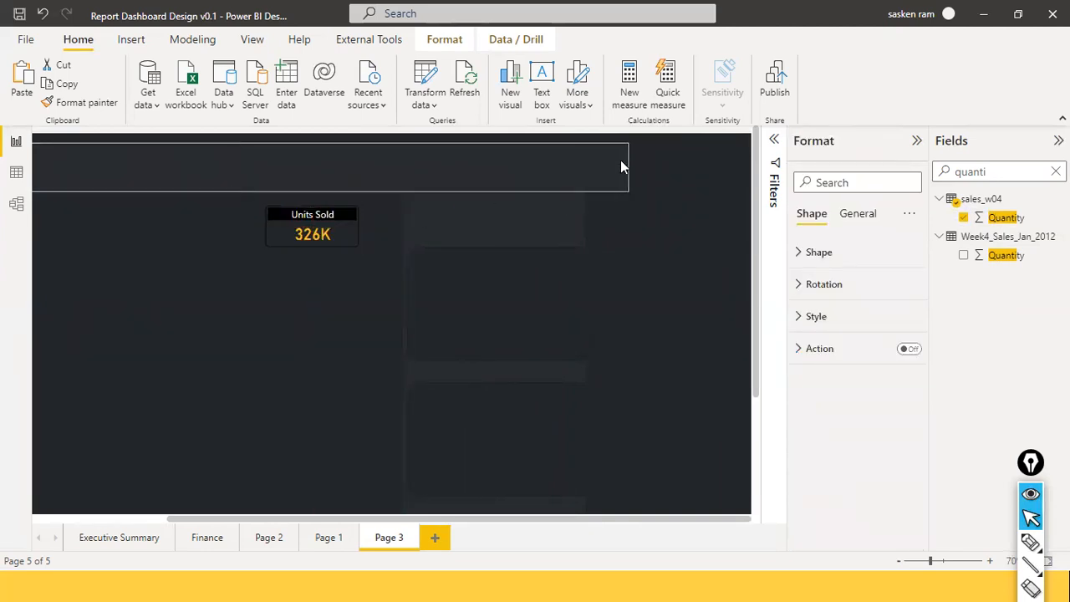
Step: Move the Units Sold card into the header beside the Profit Margin % card, level with the other cards
click(348, 240)
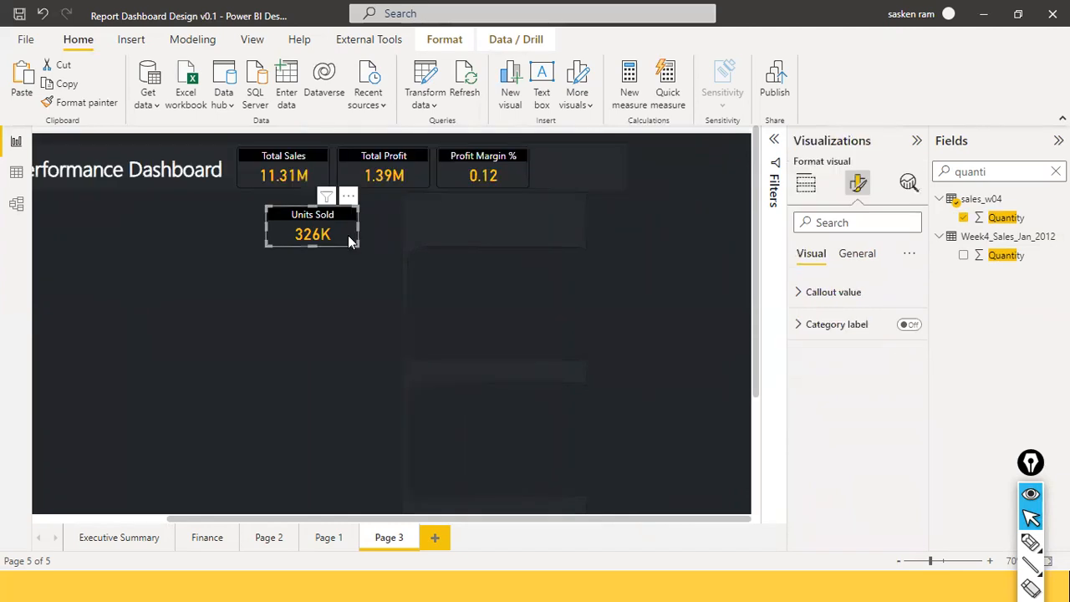
drag(448, 224, 616, 182)
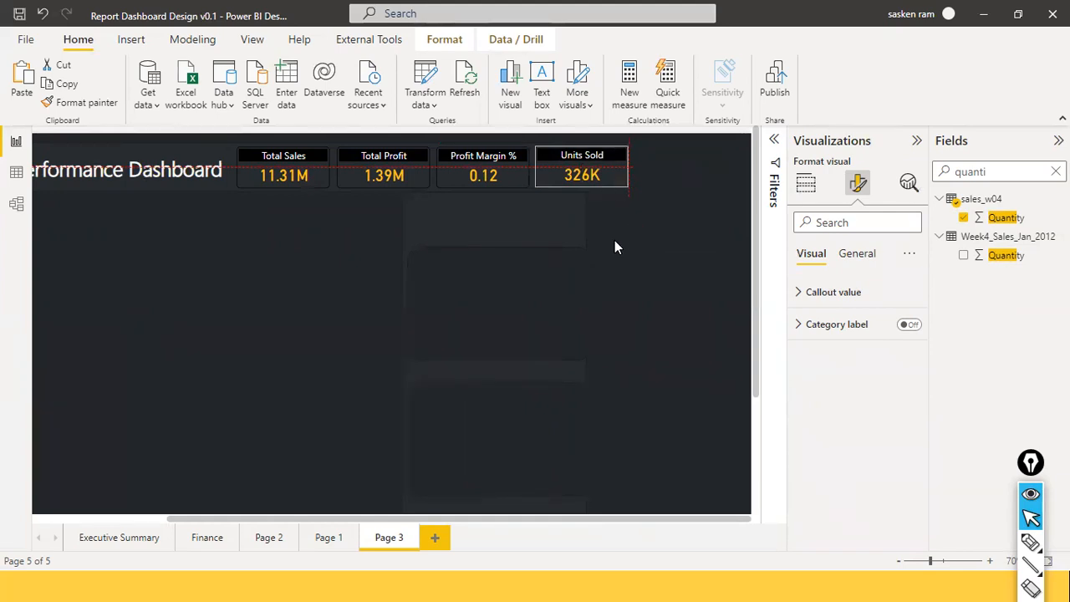
click(604, 281)
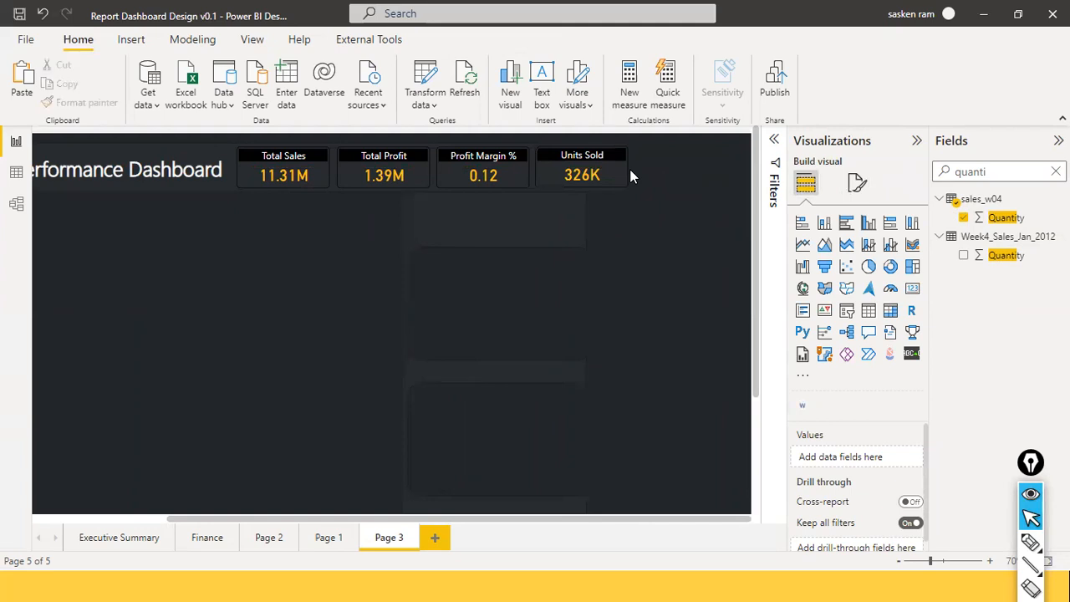
Step: Narrow the Total Sales and Total Profit cards in the header and shift Total Profit closer to Total Sales
drag(359, 517, 197, 506)
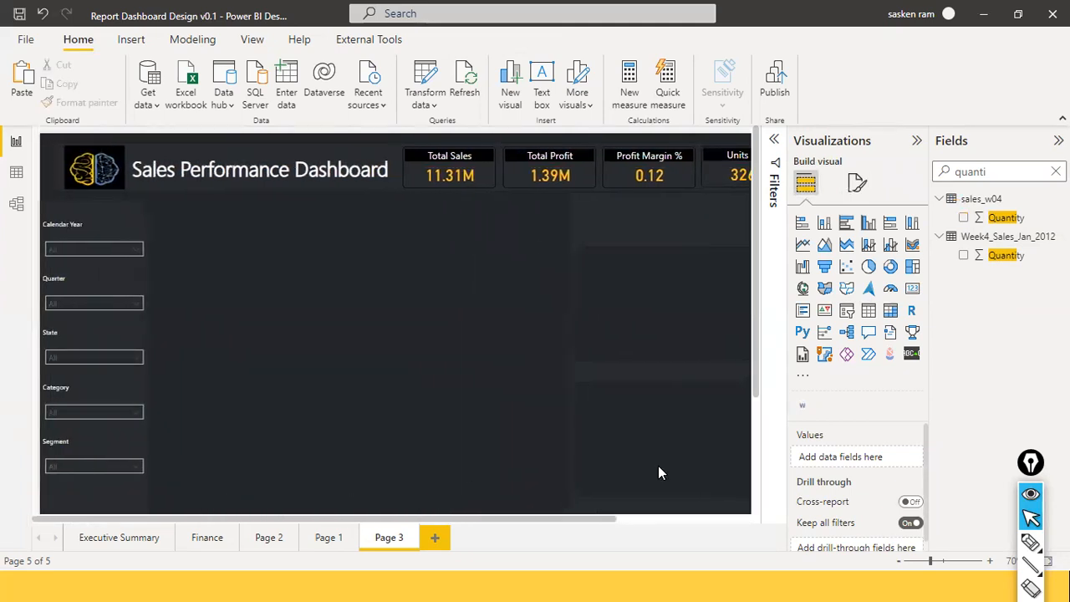
click(917, 140)
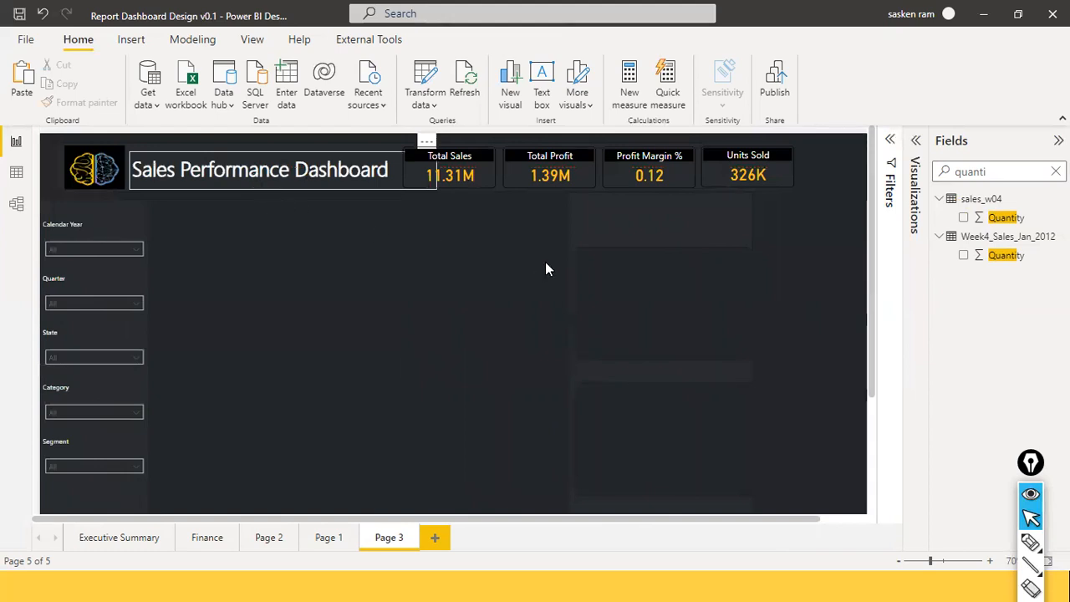
click(492, 173)
drag(493, 171, 482, 171)
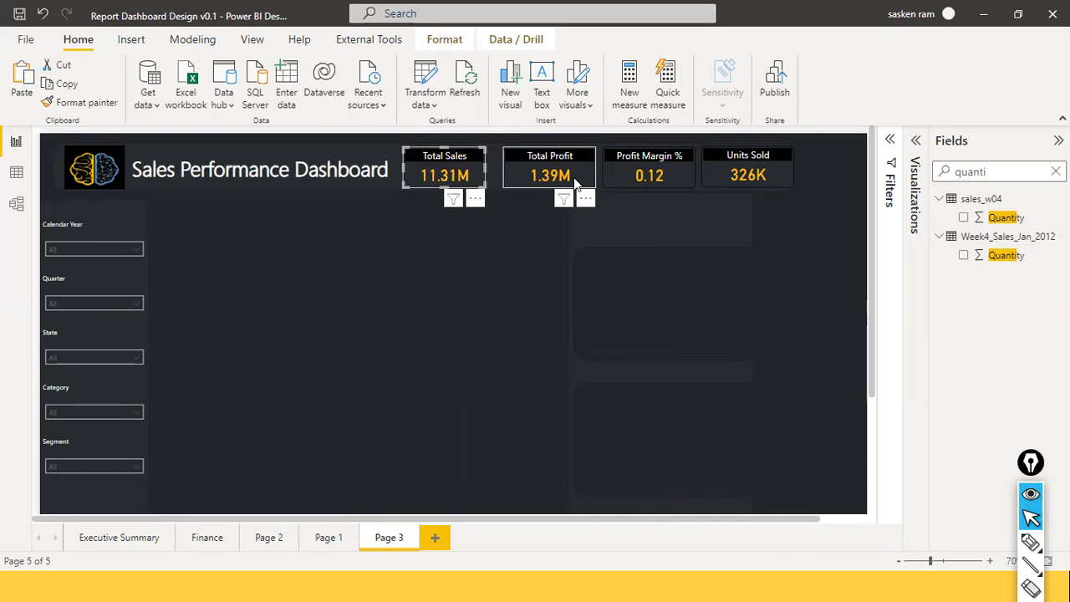
click(574, 177)
drag(594, 174, 566, 175)
click(673, 177)
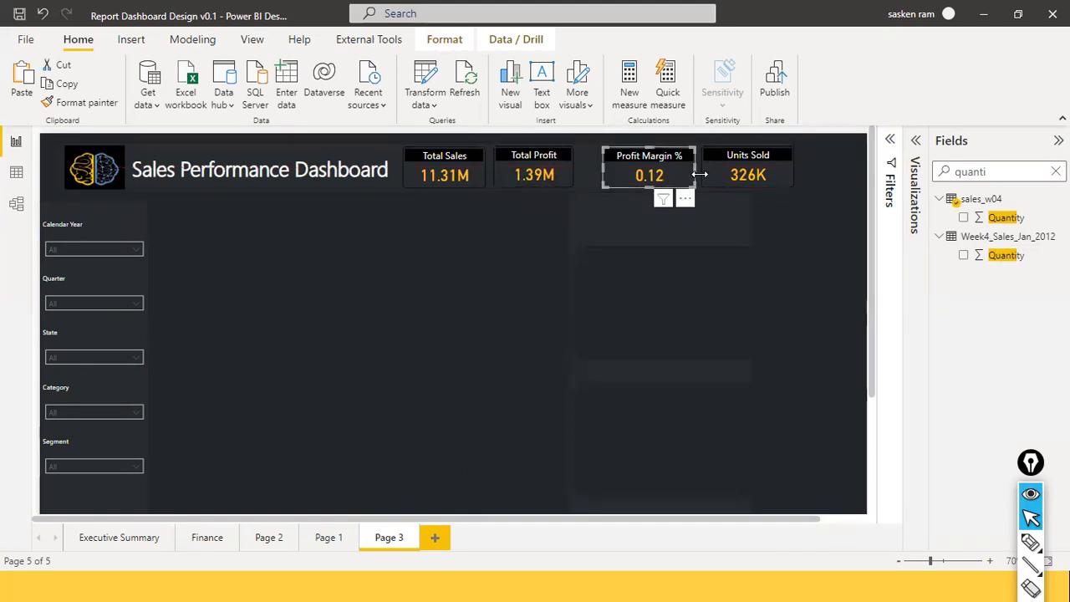
ctrl+click(789, 186)
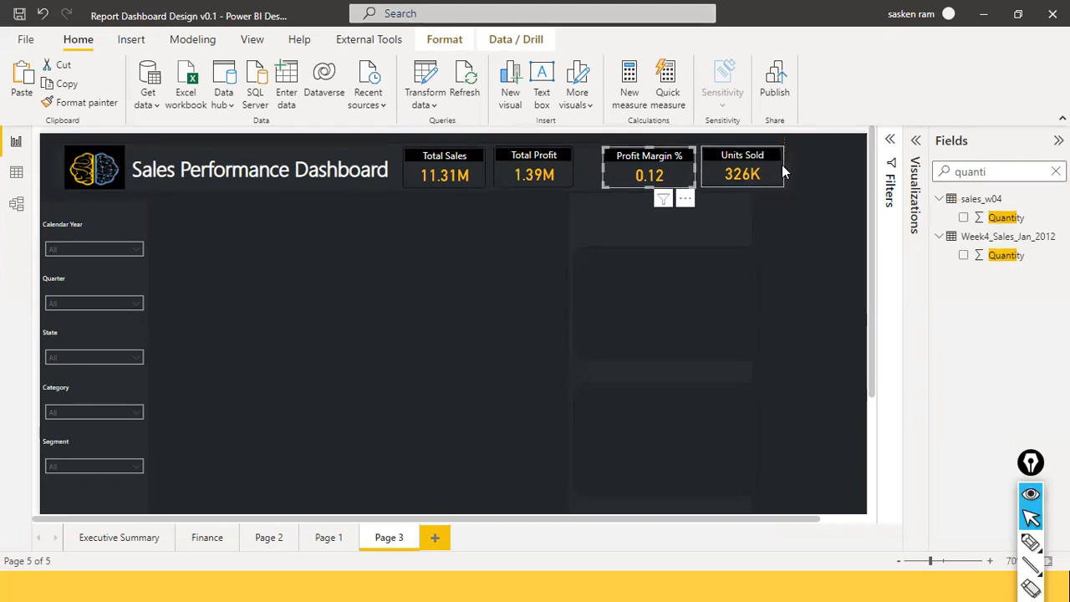
click(782, 165)
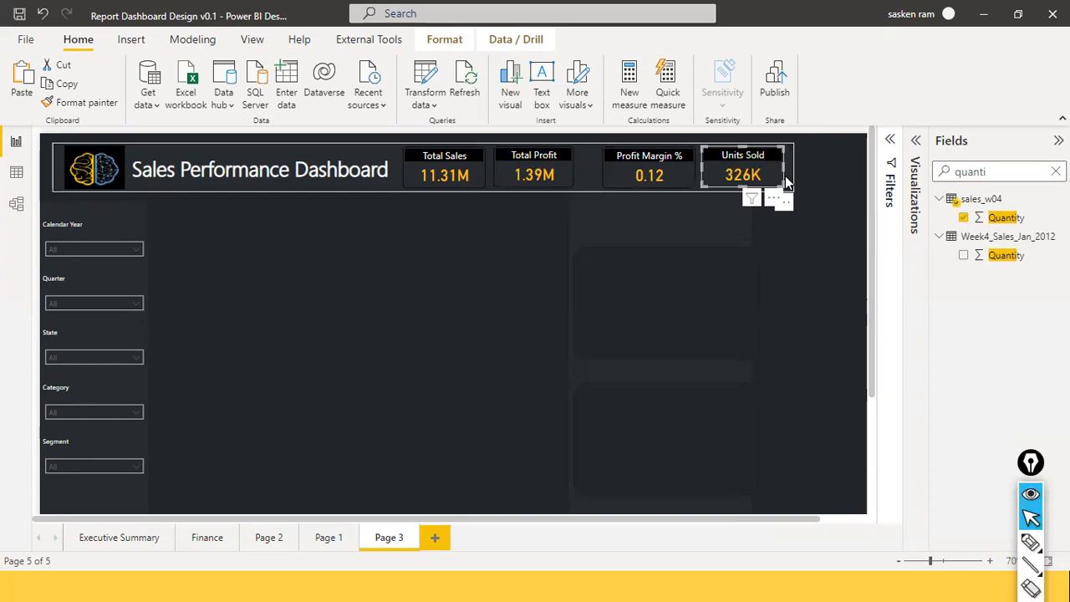
click(687, 176)
click(736, 176)
click(836, 196)
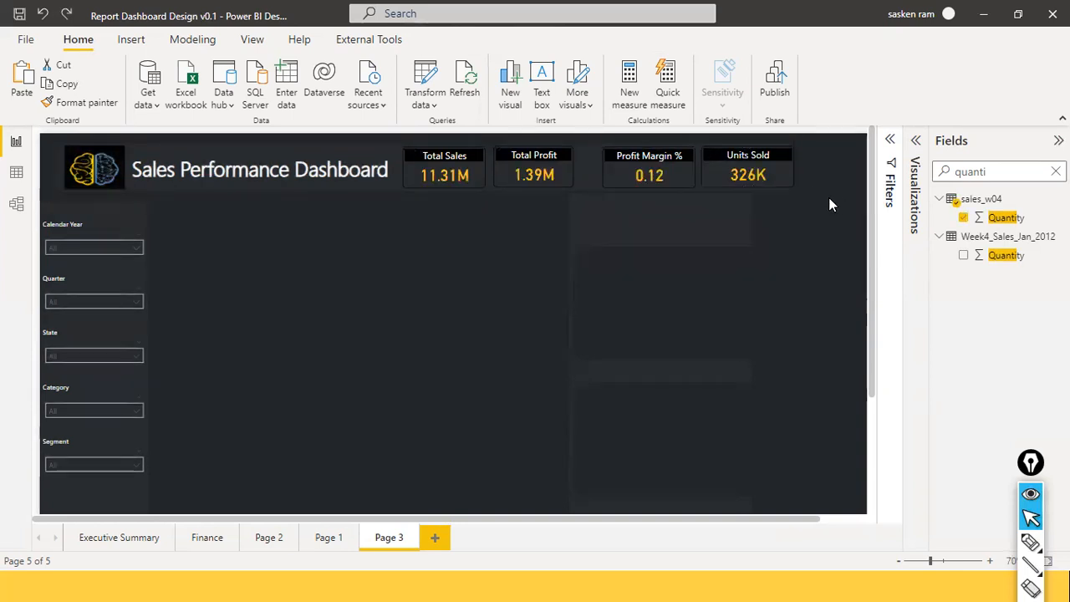
Step: Narrow the Units Sold and Profit Margin % cards and move both closer to Total Profit, leaving small even gaps in the header
click(694, 178)
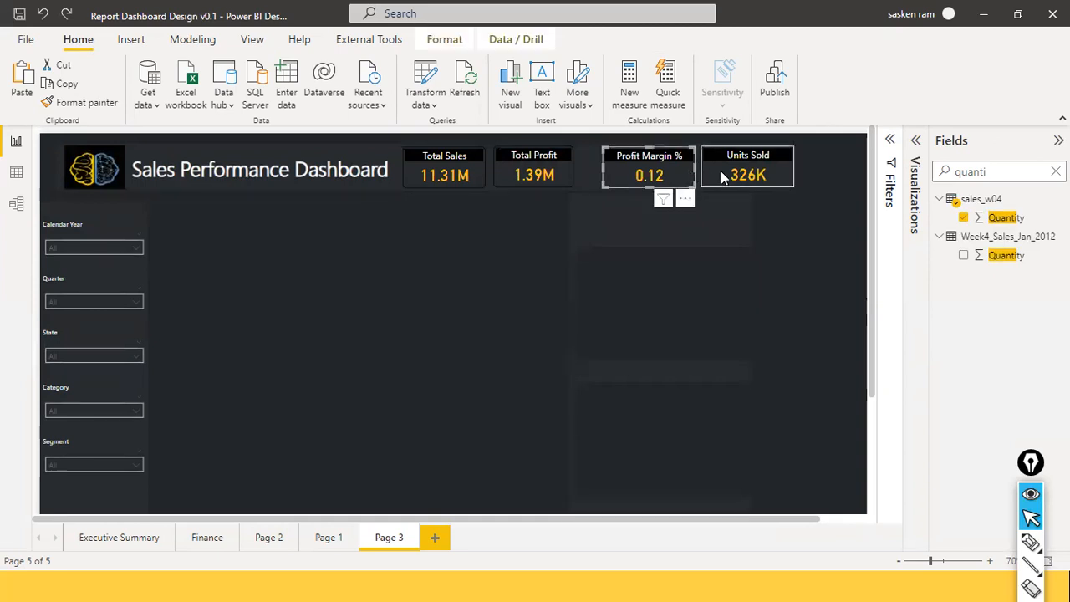
ctrl+click(787, 175)
drag(793, 170, 783, 169)
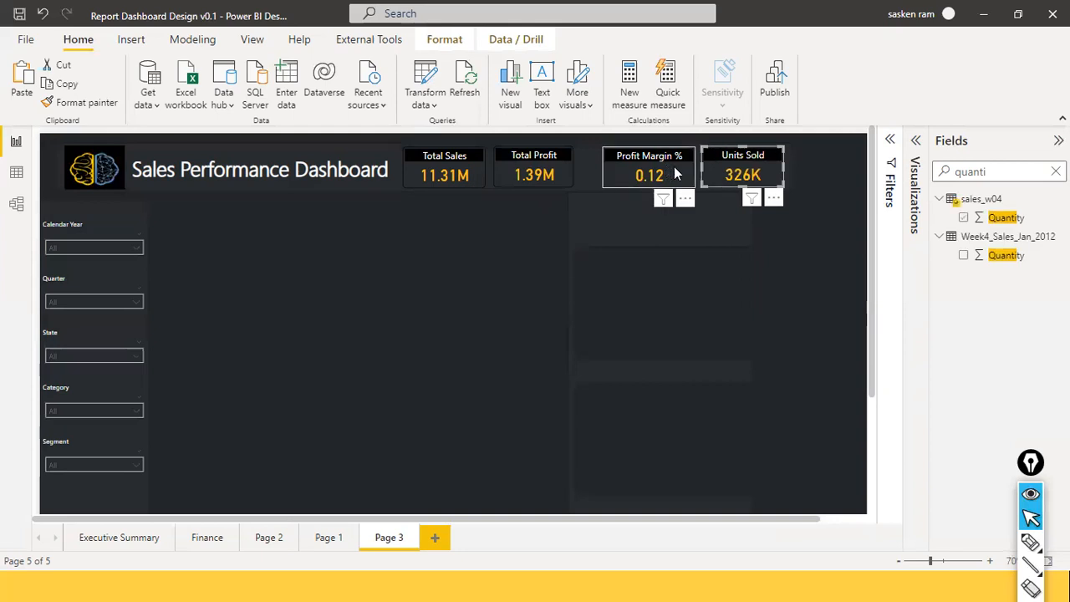
click(689, 170)
drag(691, 166, 656, 170)
click(752, 184)
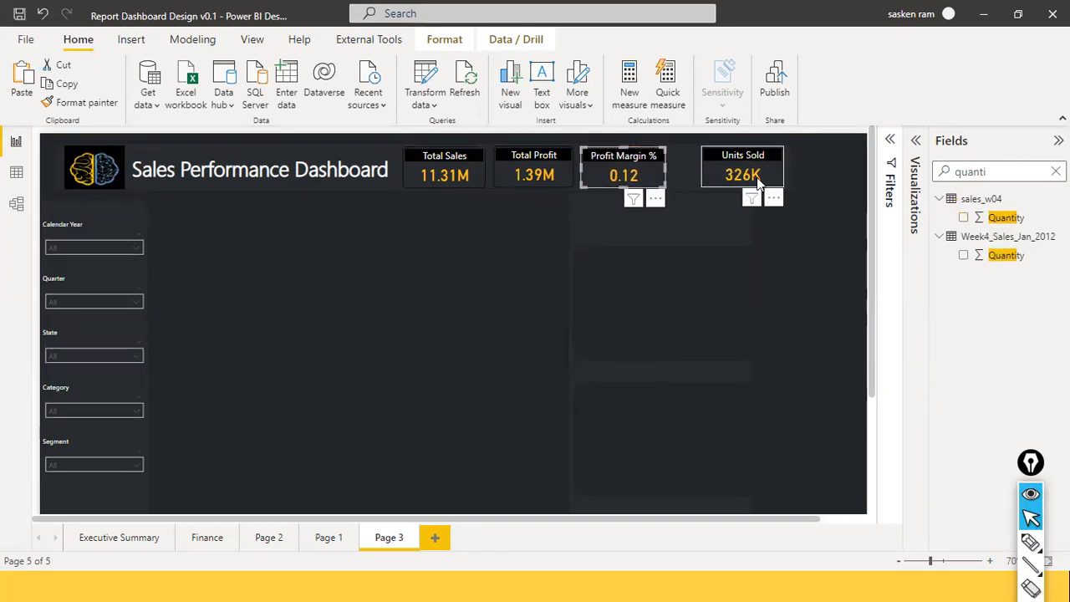
mouse_move(749, 188)
mouse_down()
mouse_move(706, 188)
mouse_move(790, 170)
mouse_move(759, 172)
mouse_up()
click(794, 182)
click(781, 182)
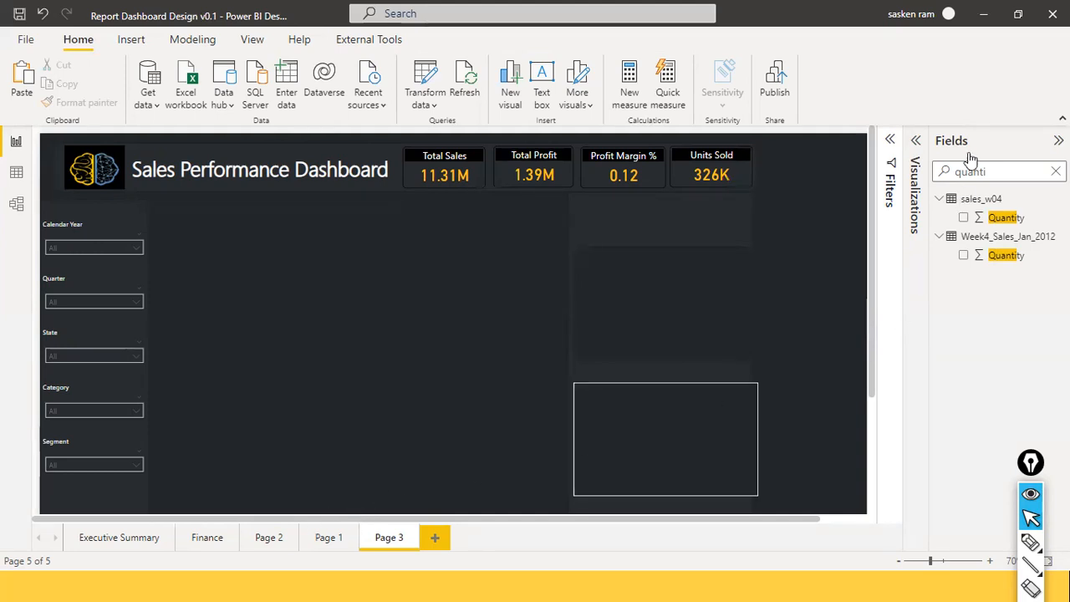
Step: Expand the report filters and clear the search text from the data fields list
click(894, 141)
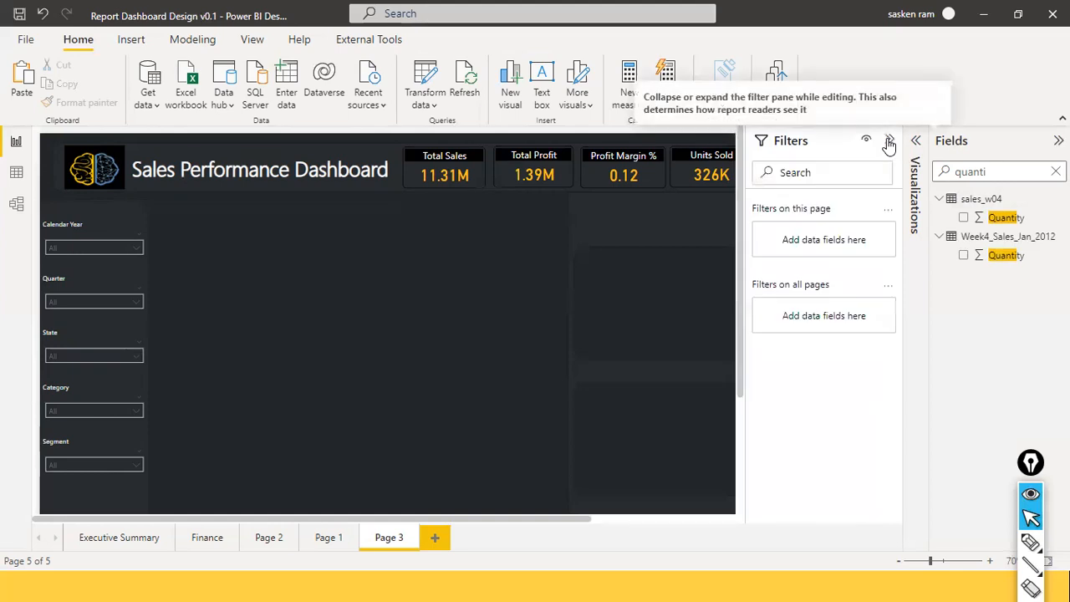
drag(448, 517, 428, 541)
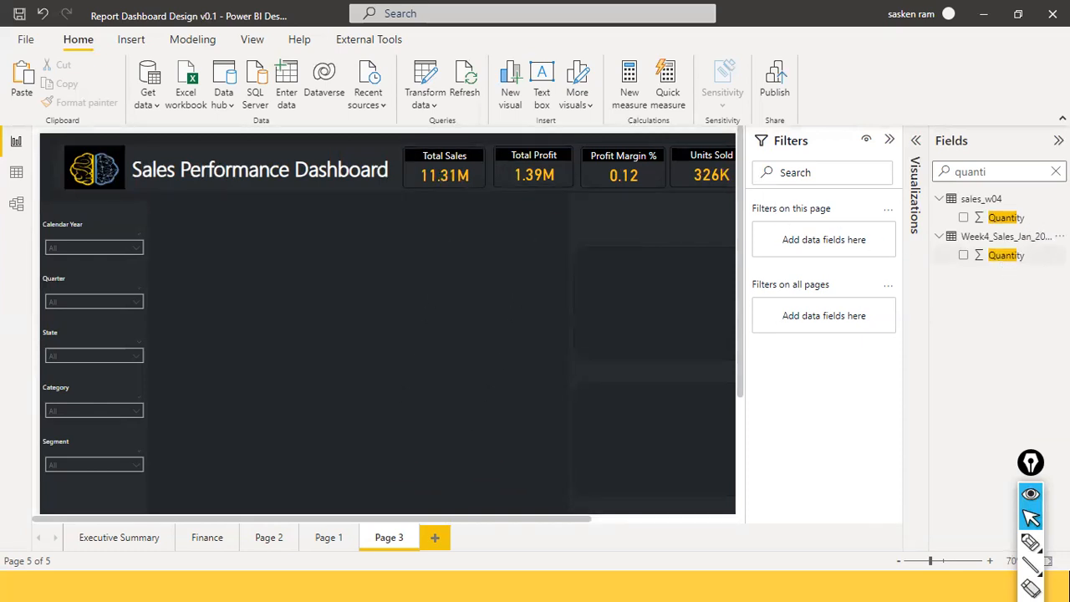
click(1055, 172)
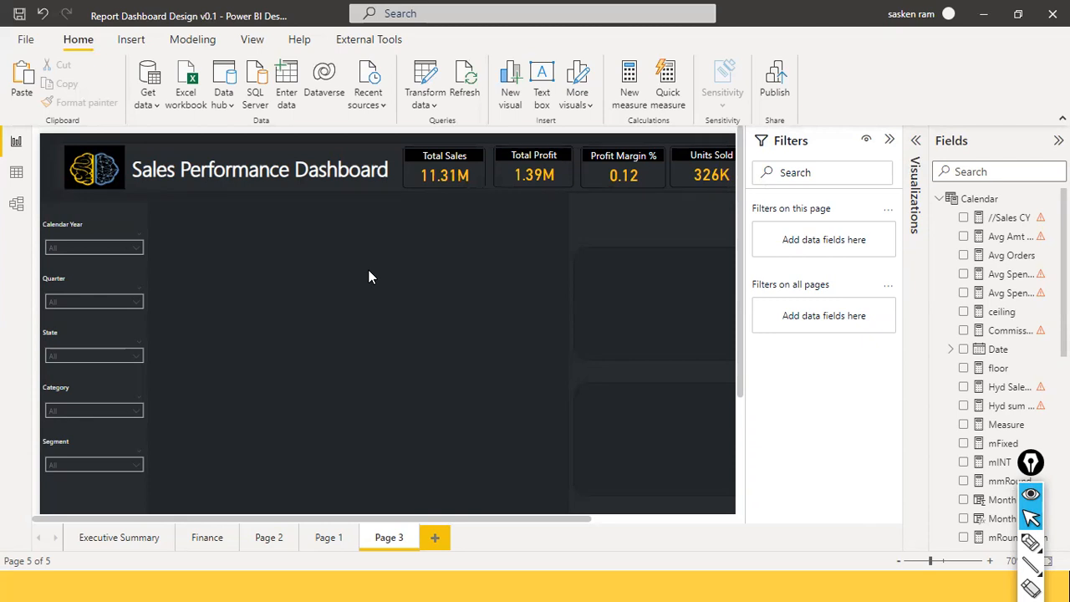
Step: Duplicate the upper background rectangle of the right-hand column, place the copy in the lower area beside the slicers and widen it
click(688, 322)
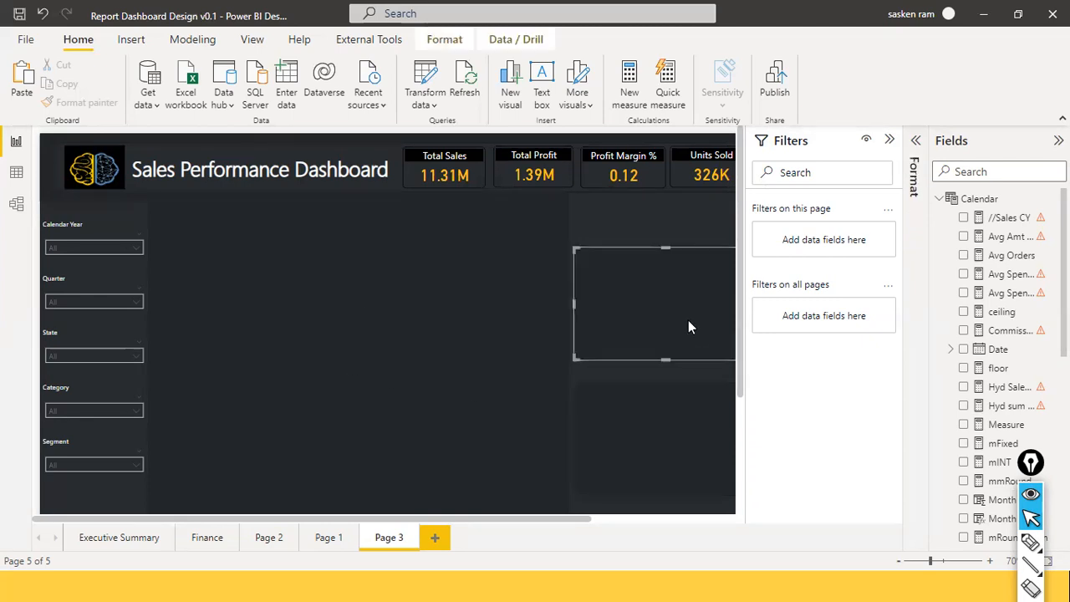
drag(683, 321, 688, 327)
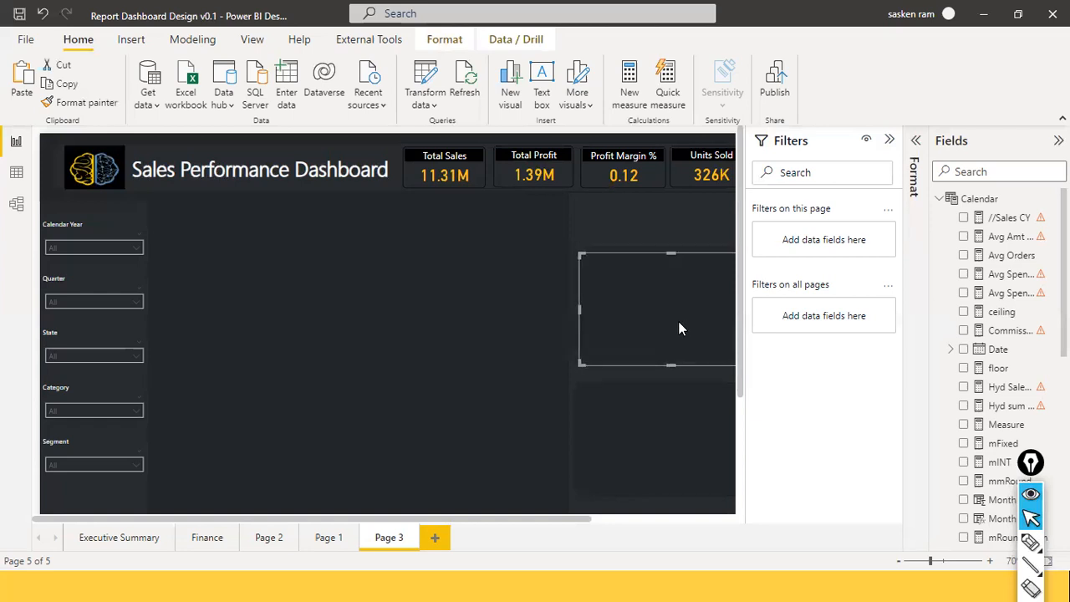
drag(272, 430, 269, 456)
mouse_move(384, 450)
mouse_down()
mouse_move(375, 448)
mouse_move(386, 457)
mouse_up()
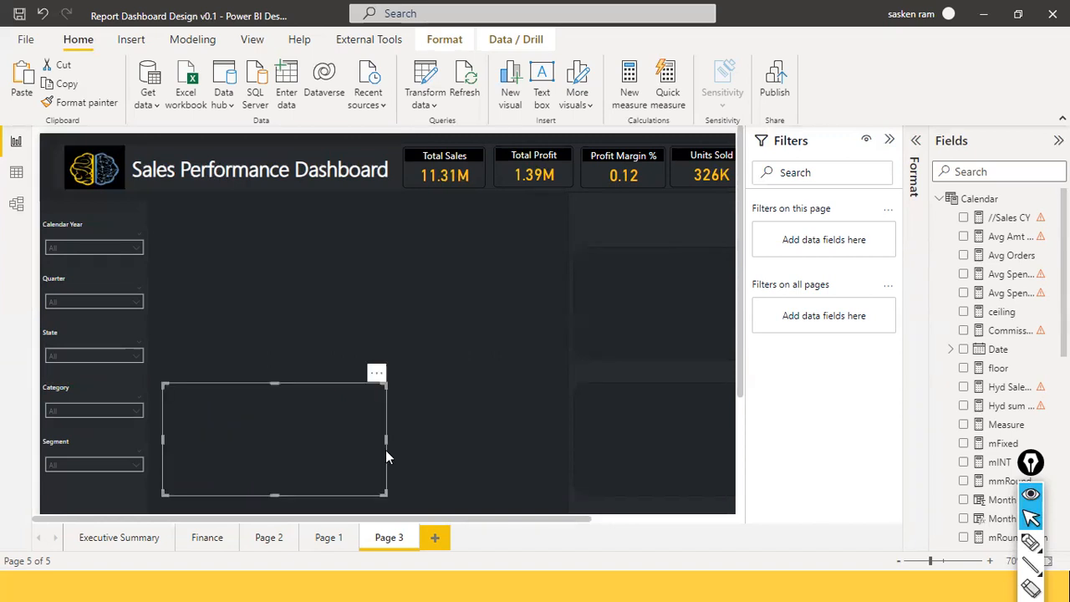
Step: Duplicate the lower rectangle beside the slicers and place the copy directly above it, aligned to its left and right edges
key(ctrl+v)
drag(365, 450, 574, 457)
drag(345, 367, 324, 285)
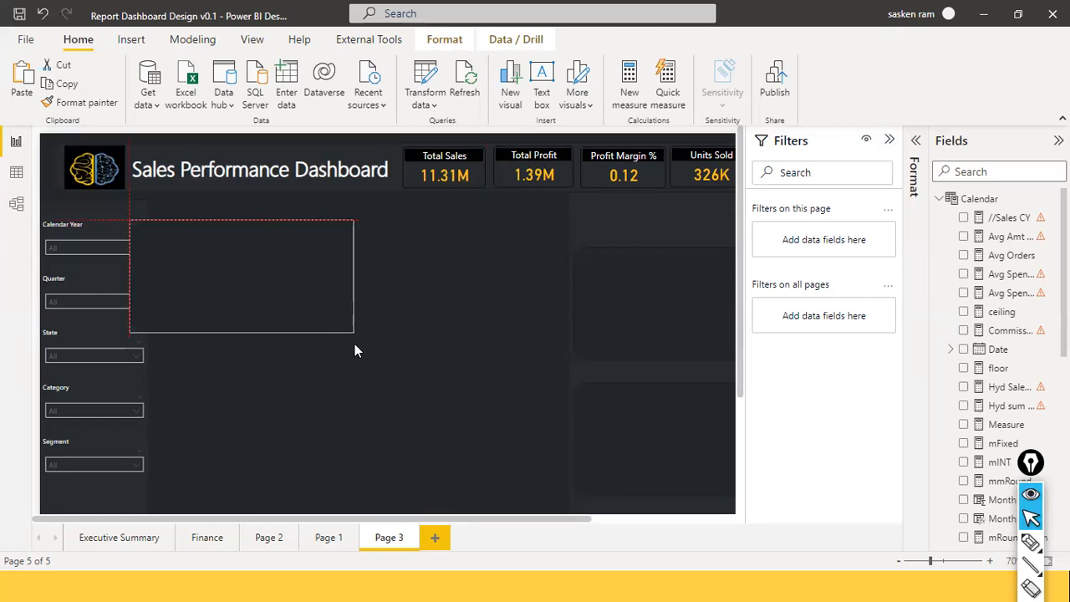
drag(349, 357, 357, 321)
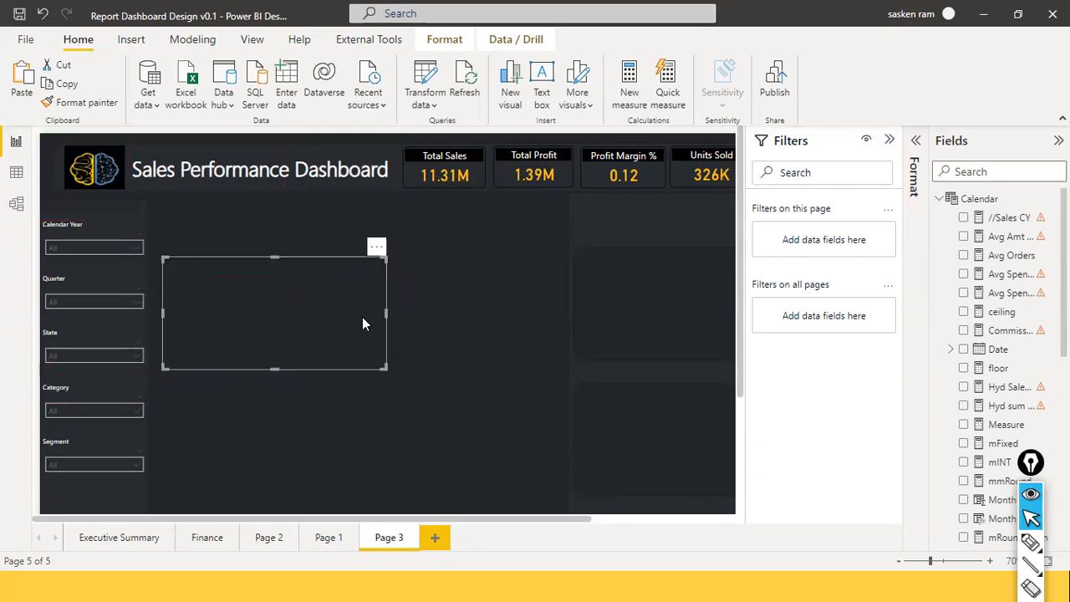
Step: Duplicate the lower rectangle beside the slicers, place the copy next to it on the same row and narrow it to fit before the right-hand column
drag(379, 373, 356, 428)
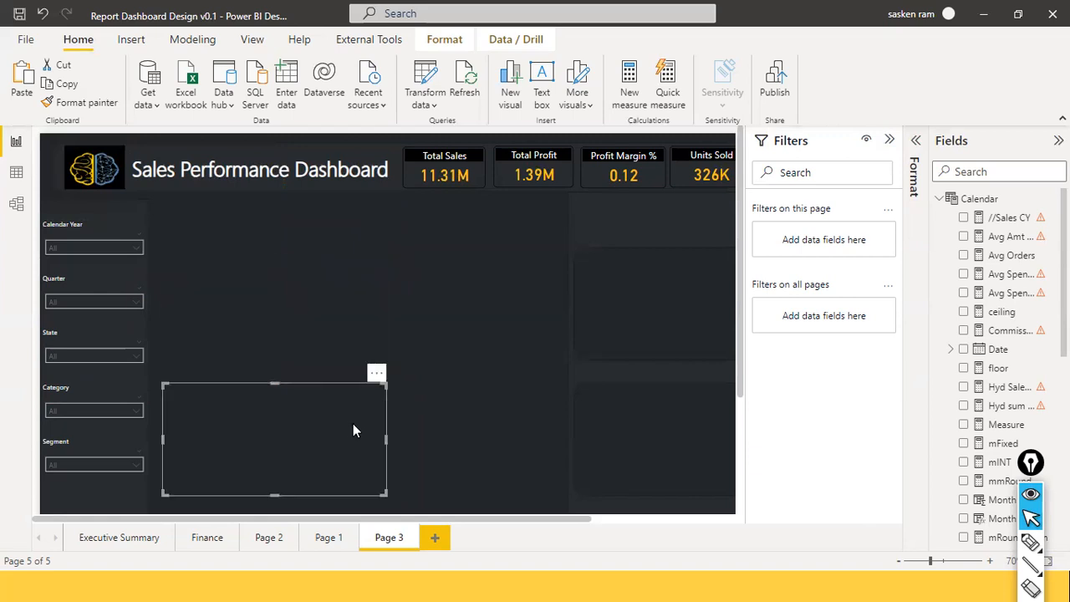
key(ctrl+v)
drag(344, 424, 507, 407)
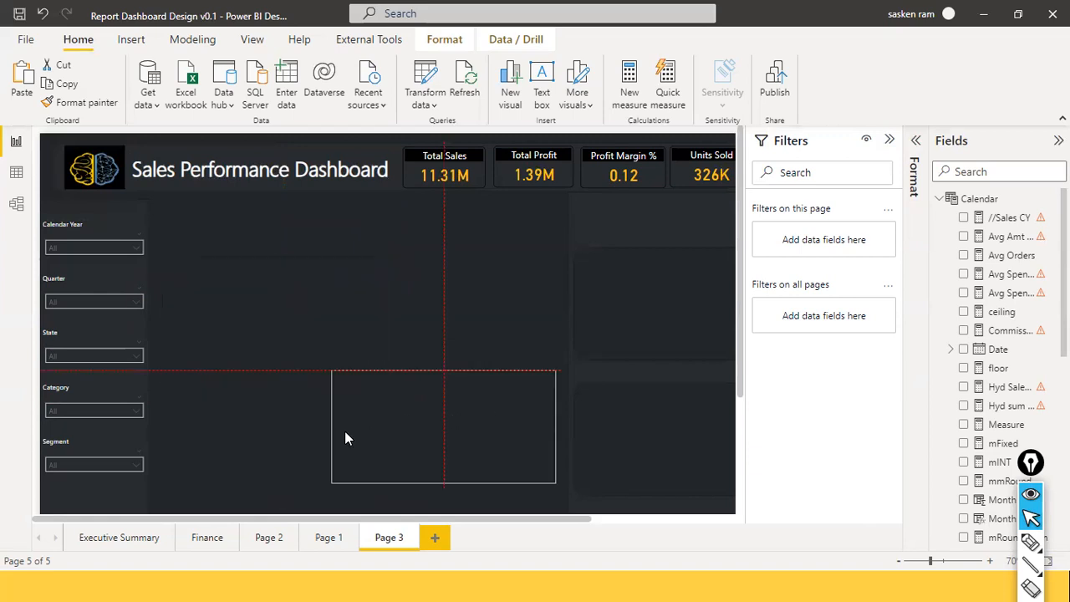
drag(333, 428, 426, 439)
drag(487, 401, 497, 404)
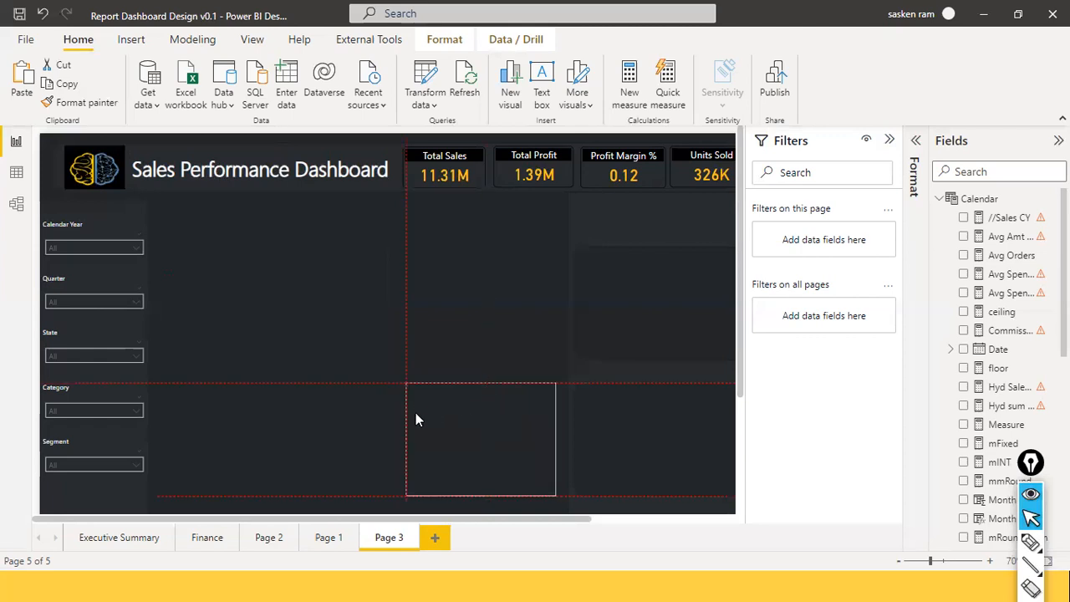
drag(416, 420, 416, 419)
click(385, 432)
click(414, 445)
click(310, 325)
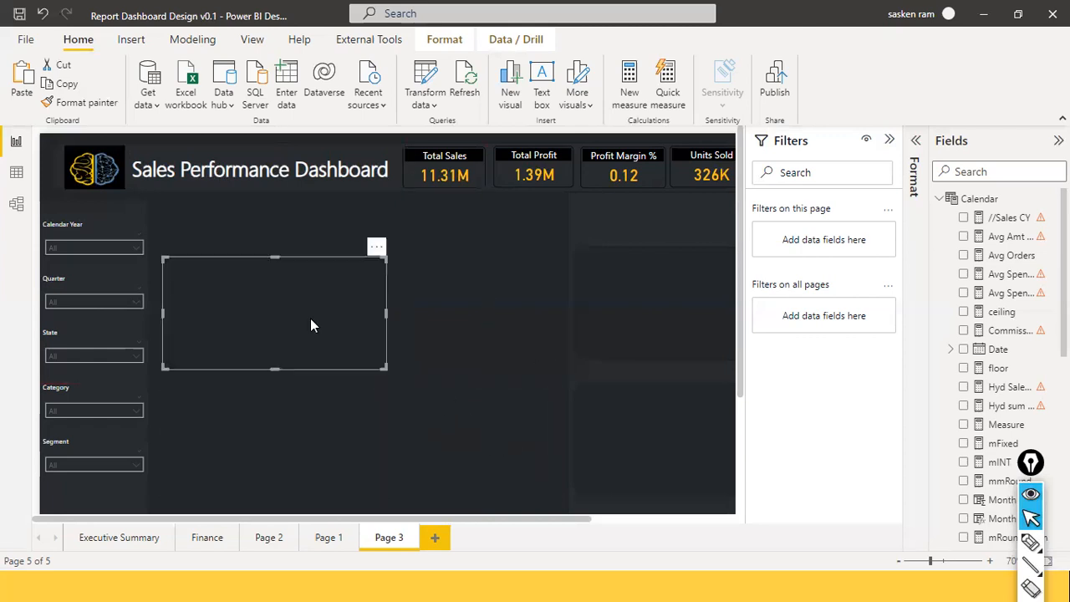
click(544, 330)
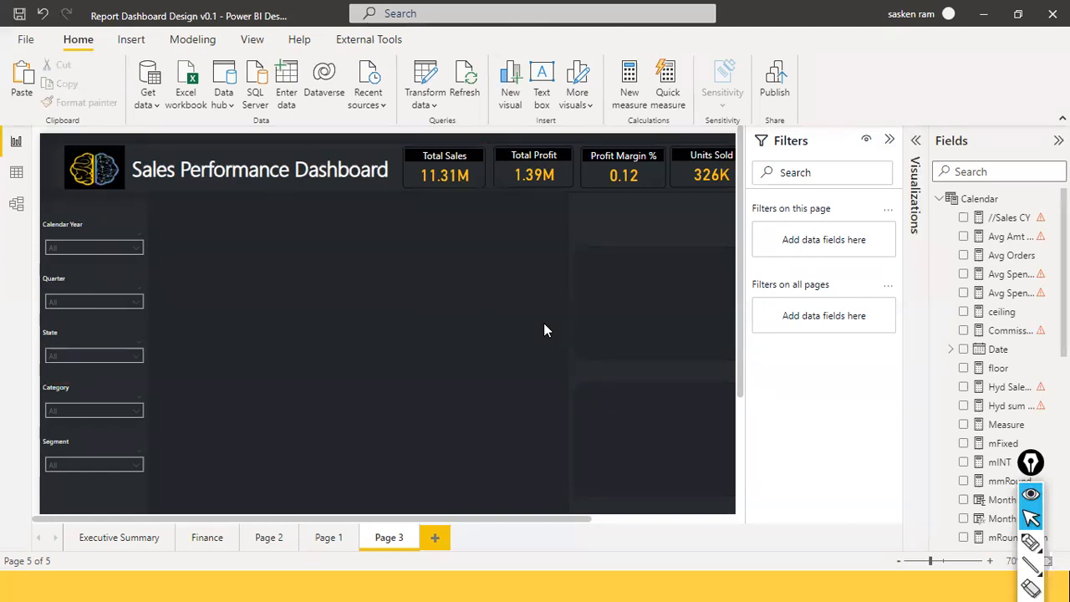
Step: Switch to the Photos window to examine the Revenue & Margin Analysis sample dashboard's layout and return to Power BI
key(alt+Tab)
key(alt+Tab)
key(alt+Tab)
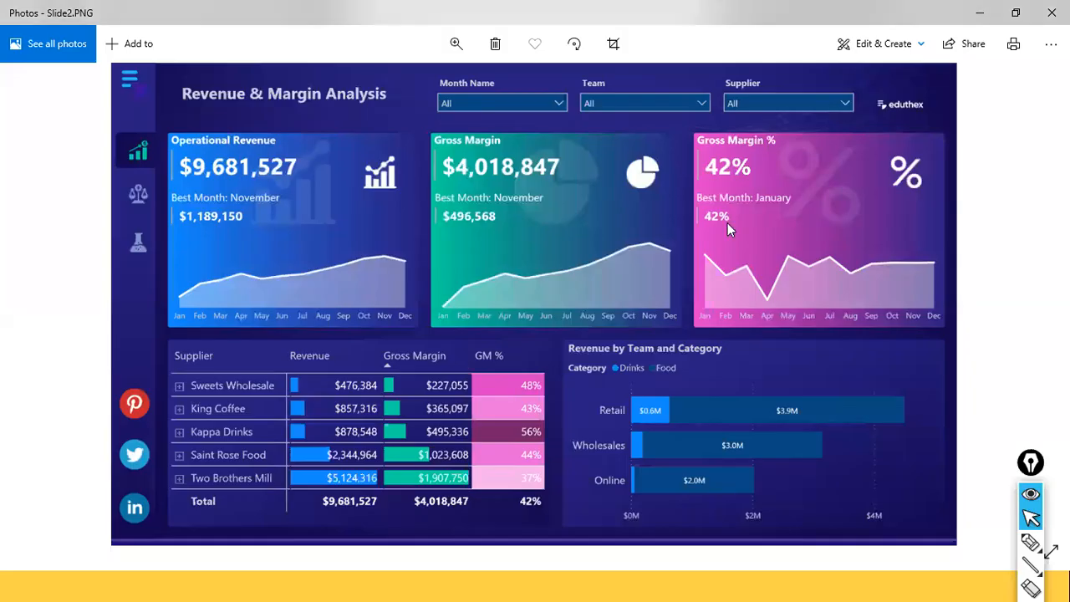
key(alt+Tab)
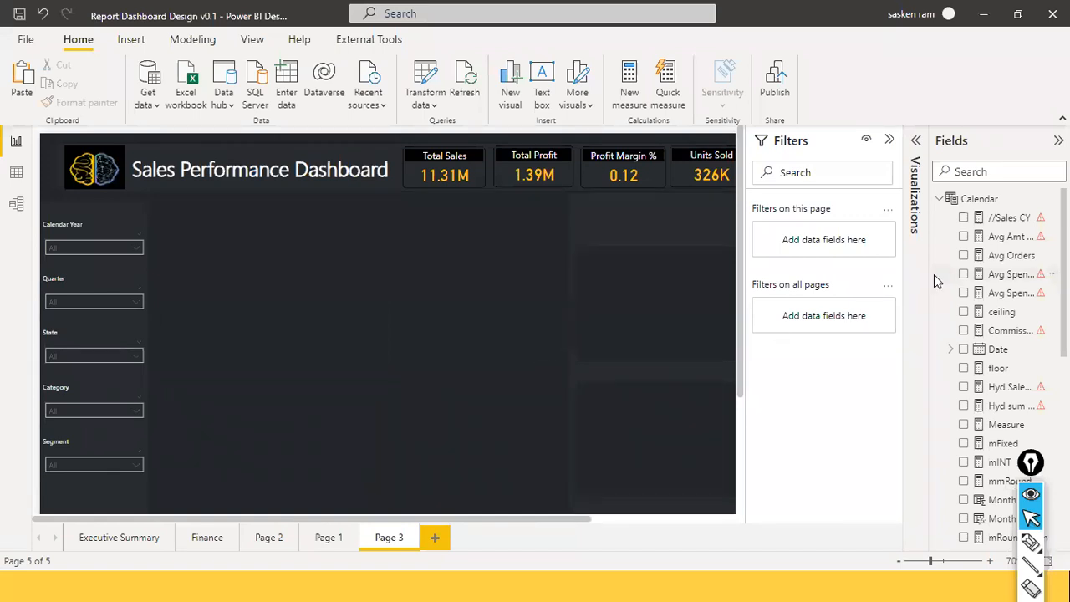
key(alt+Tab)
key(alt+Tab)
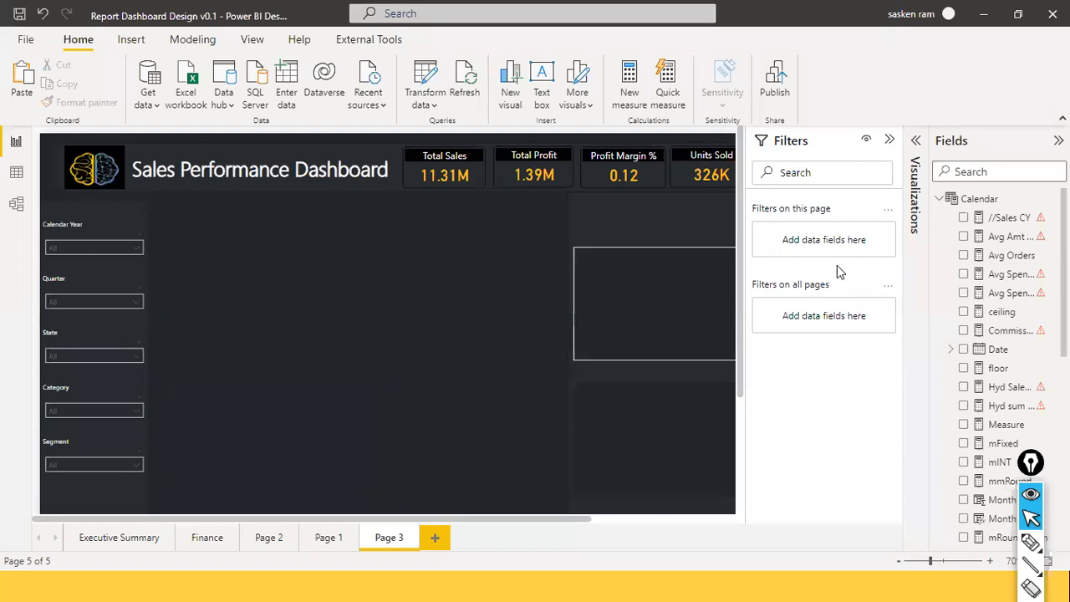
Step: Add an empty Map visual, shrink it and place it over the lower background rectangle beside the slicers
click(917, 143)
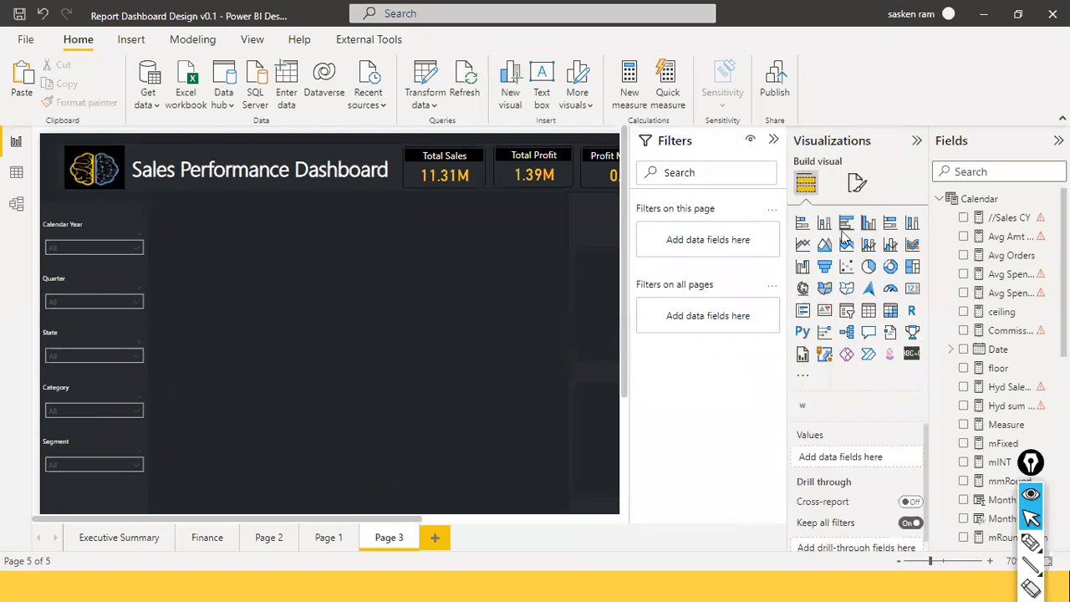
click(803, 290)
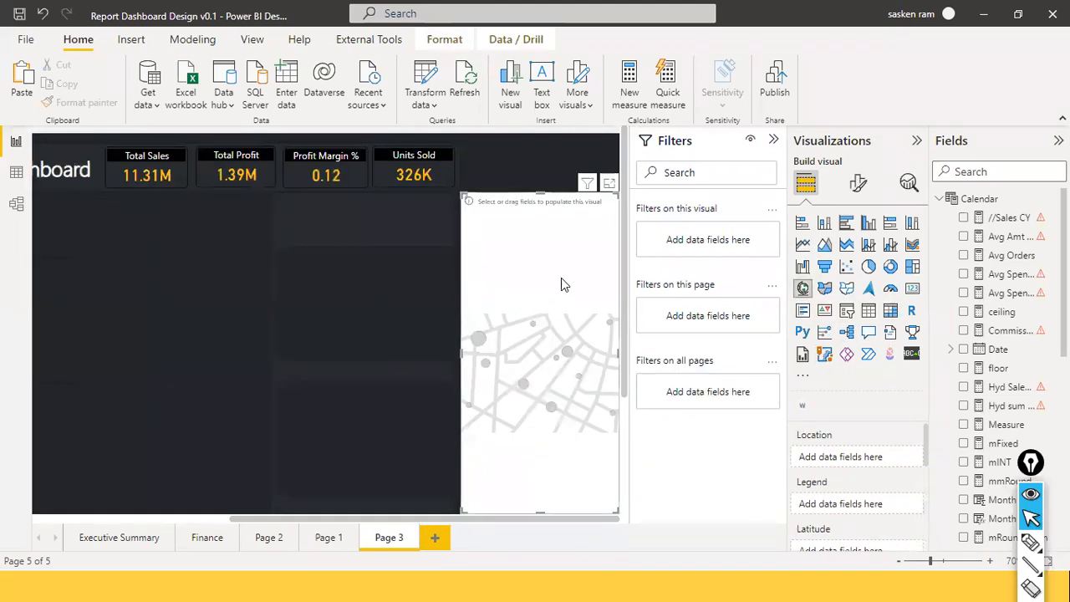
drag(558, 205, 56, 417)
drag(168, 512, 131, 513)
click(135, 518)
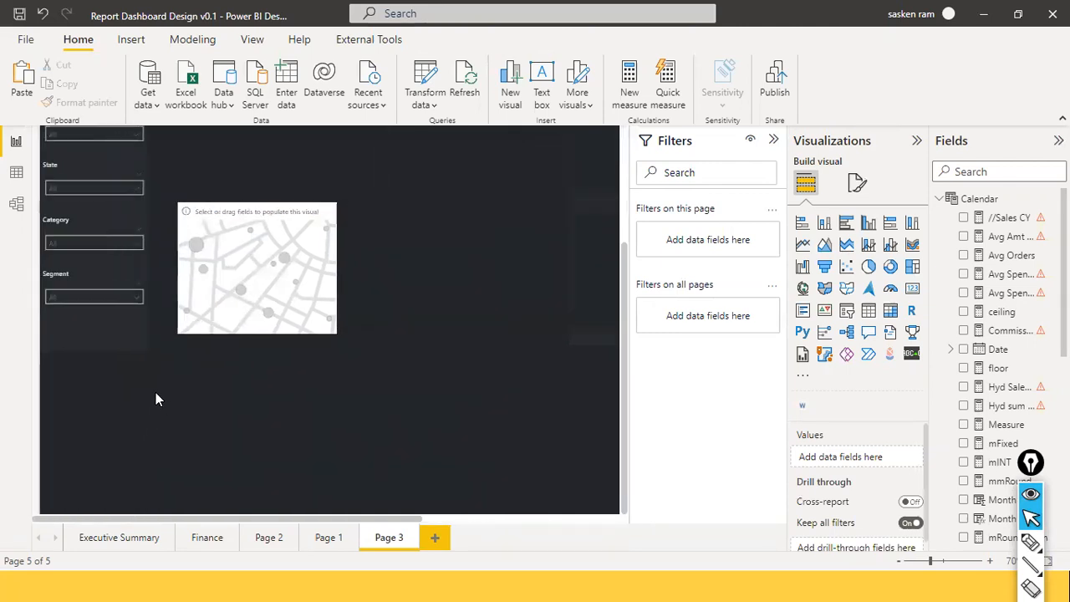
drag(305, 259, 277, 273)
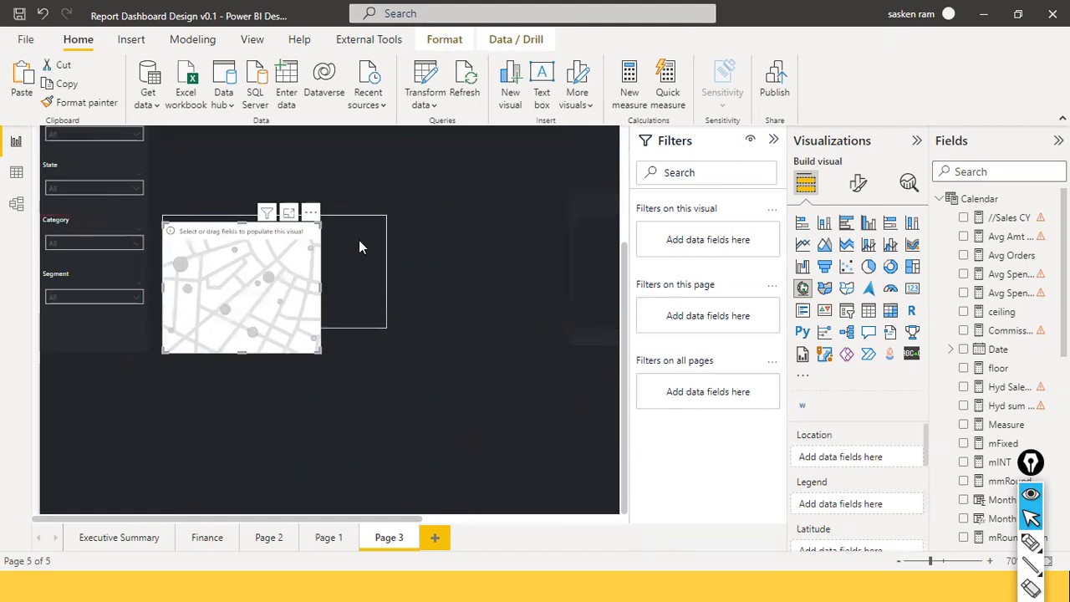
Step: Move the background rectangle down to the map's place beside the slicers, aligning its lower edge with the map's lower edge
click(269, 214)
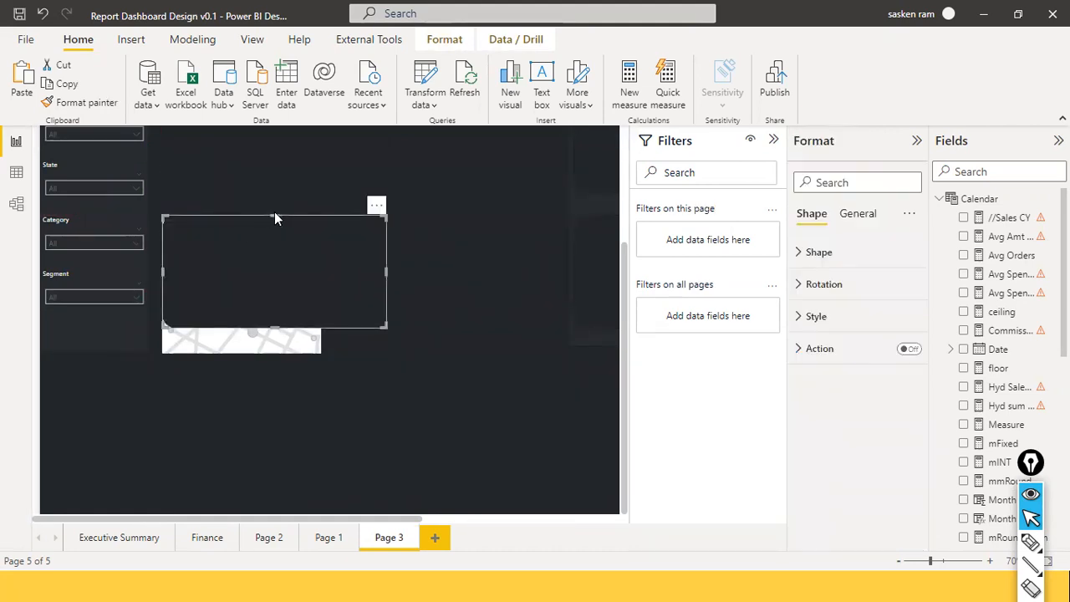
drag(274, 216, 302, 161)
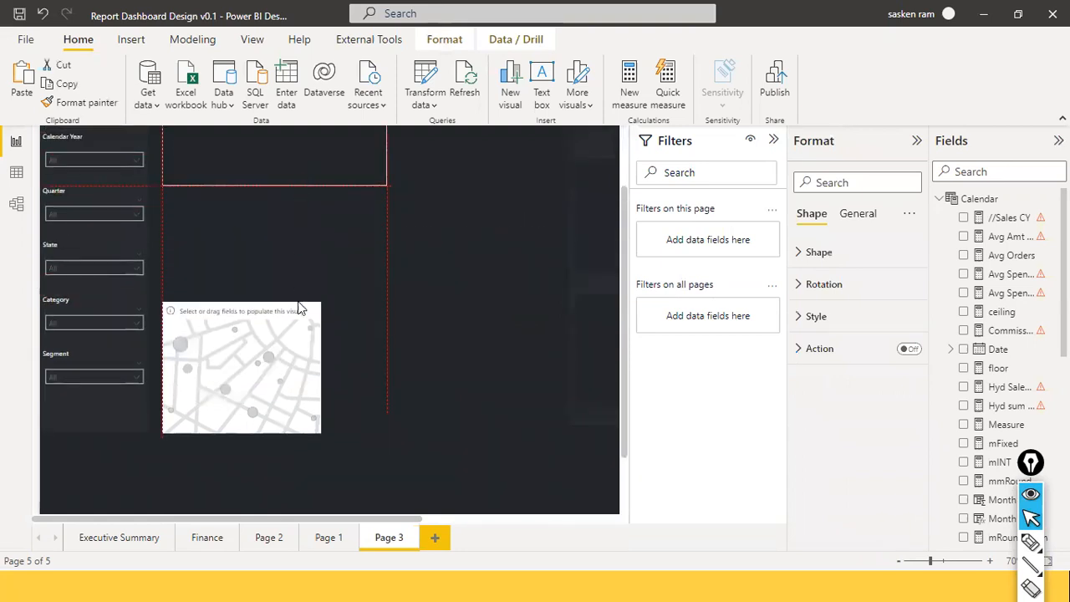
drag(291, 326, 294, 411)
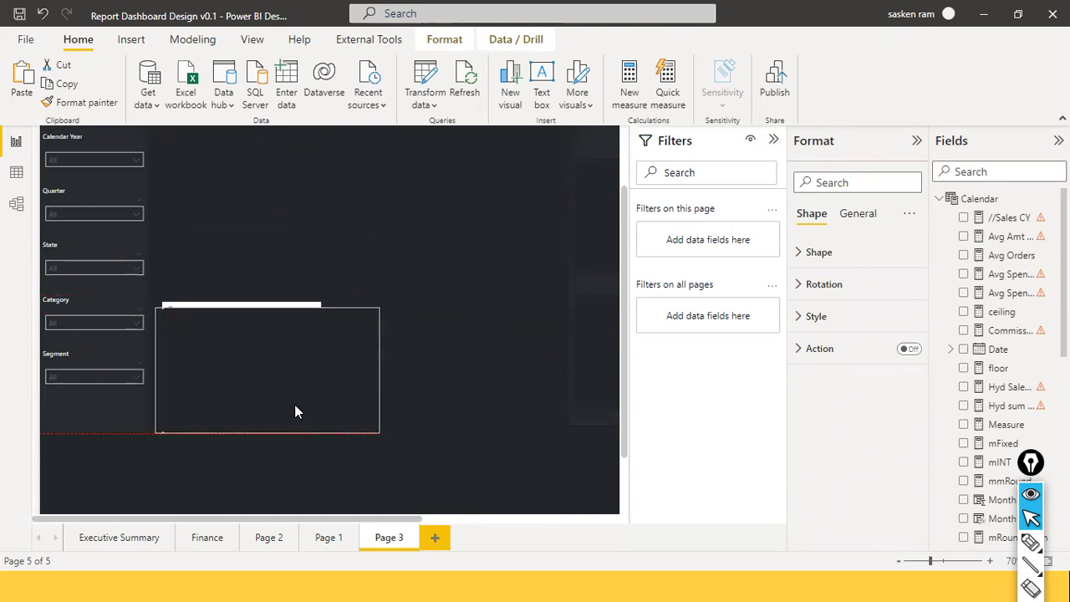
Step: Reposition the empty Map visual over the background rectangle and resize it to fit within the rectangle's upper, lower and right edges
drag(287, 304, 288, 302)
click(289, 303)
mouse_move(290, 339)
mouse_down()
mouse_move(300, 352)
mouse_move(285, 335)
mouse_up()
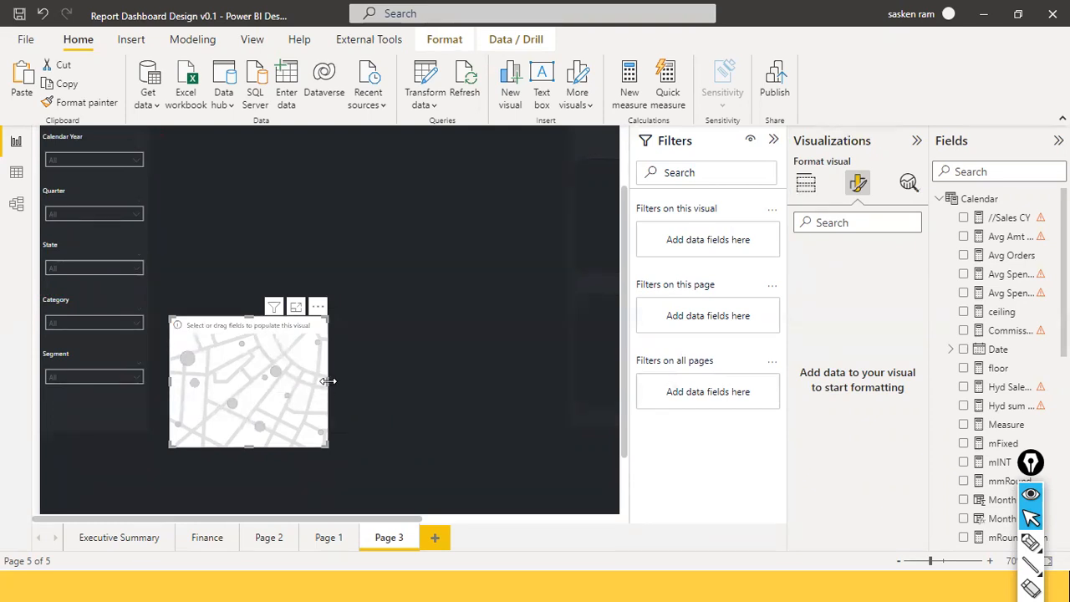
drag(362, 376, 373, 376)
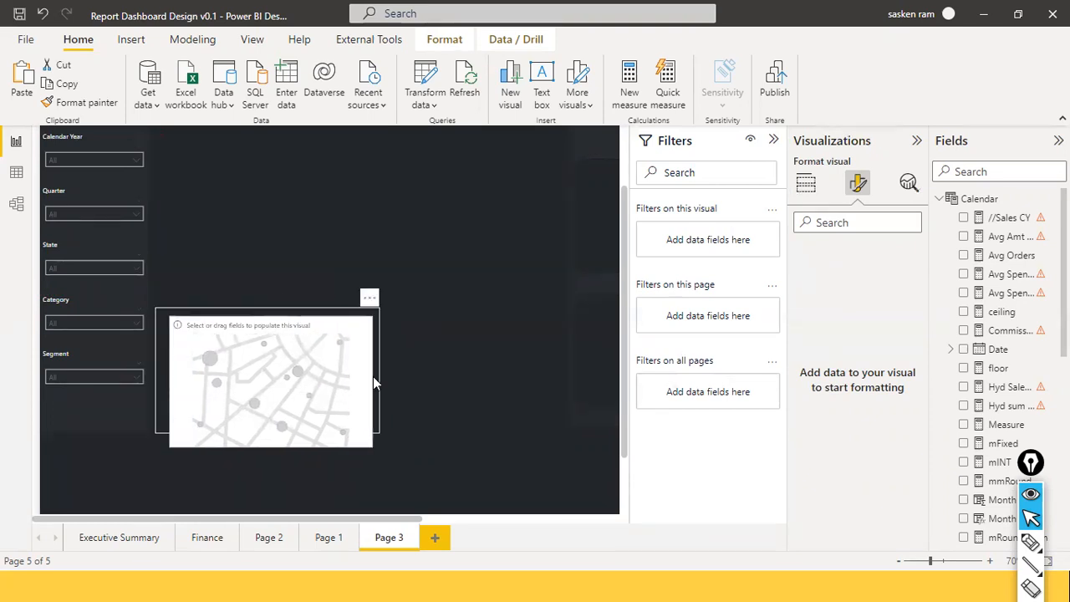
drag(270, 446, 269, 426)
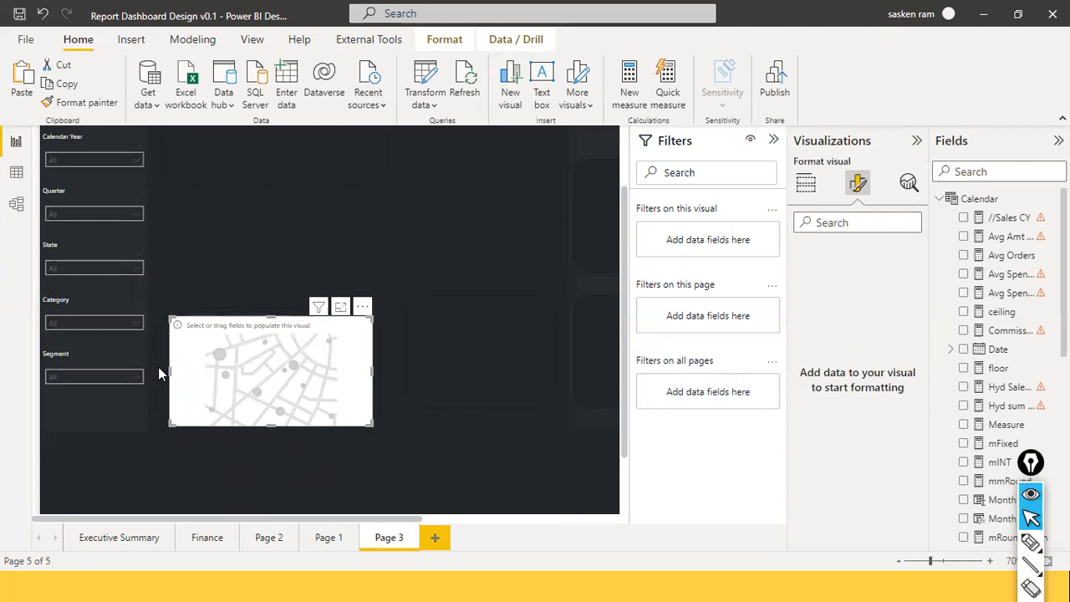
drag(159, 371, 156, 373)
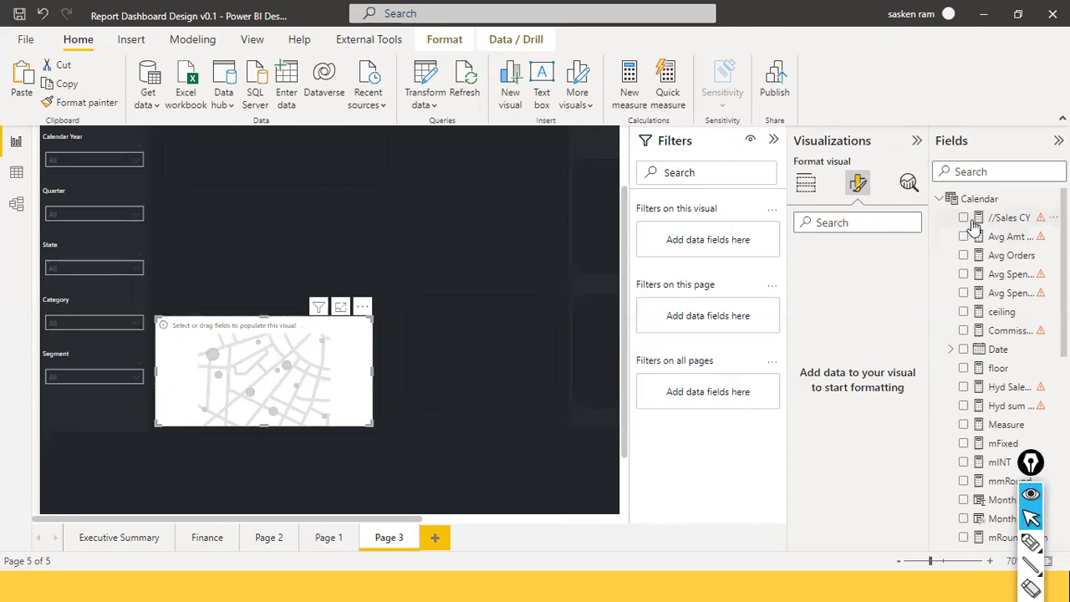
Step: Find the Country field of the sales_w04 table and add it to the Map visual
scroll(1000, 281, down, 10)
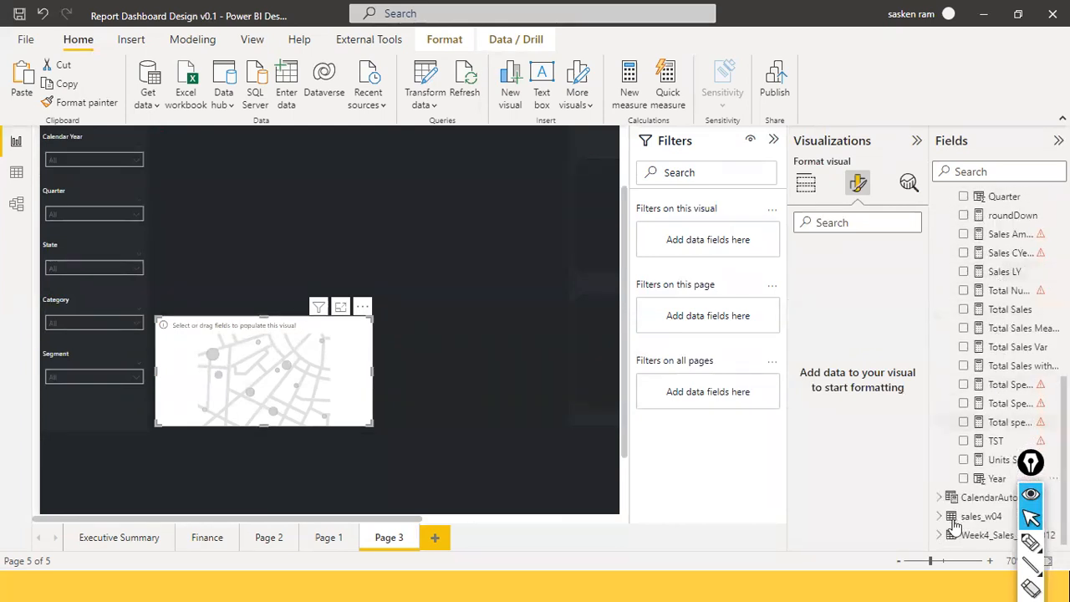
click(983, 170)
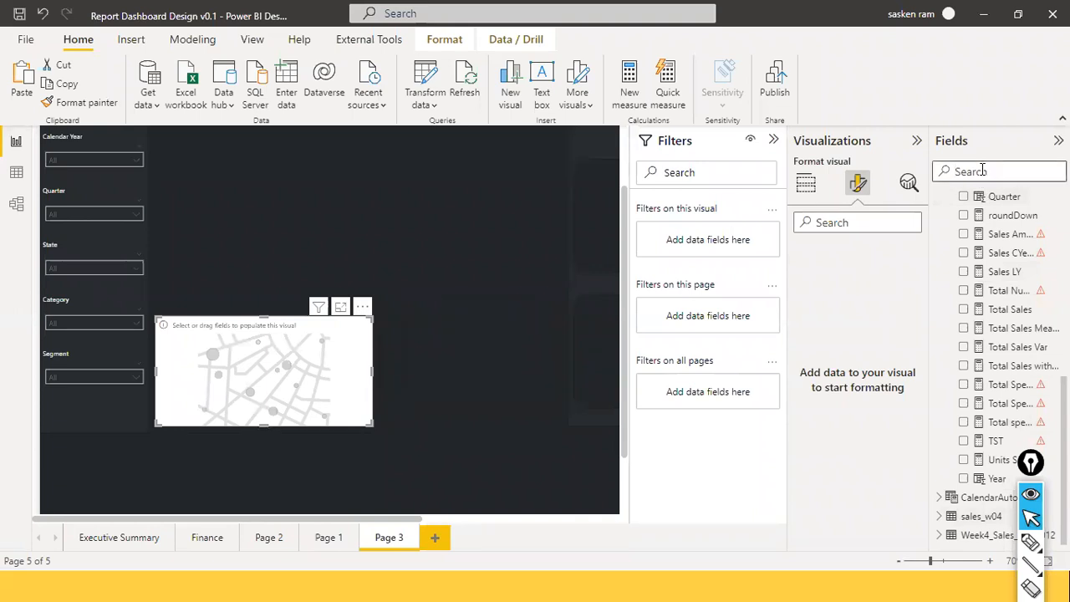
text(count)
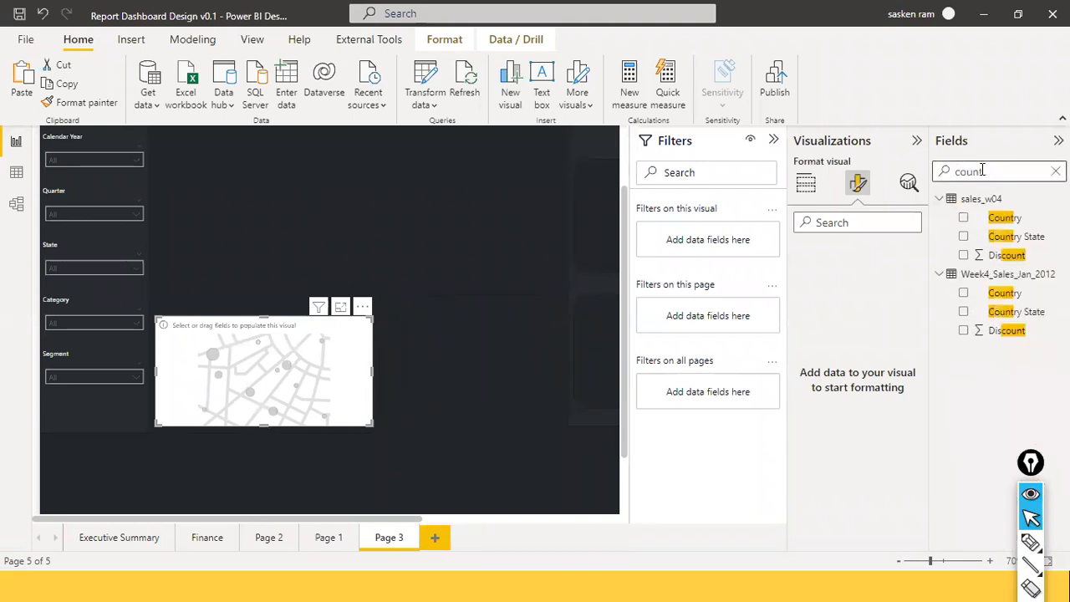
drag(998, 218, 244, 374)
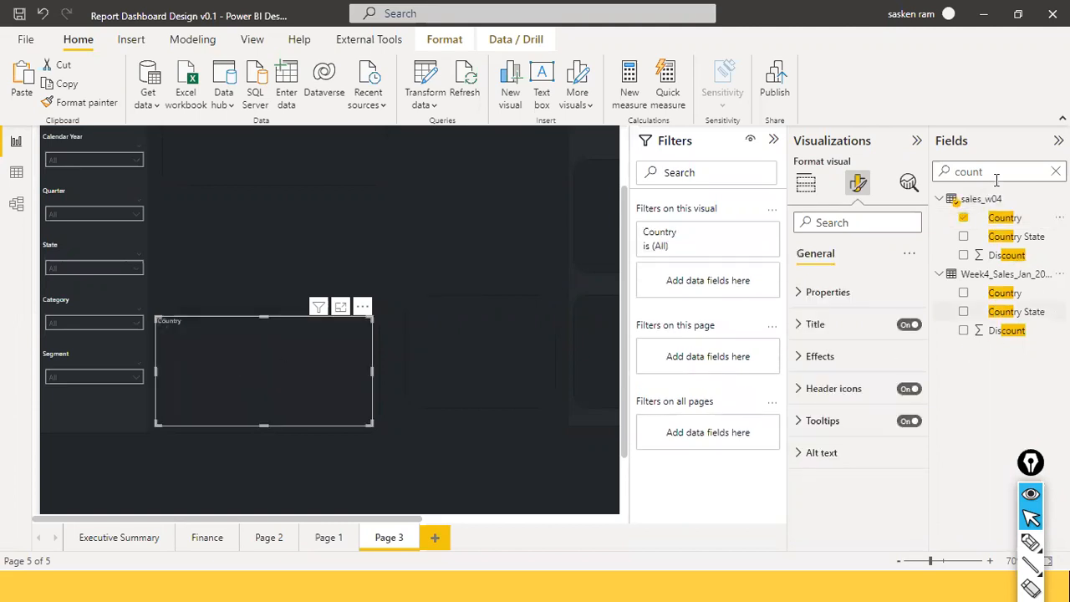
Step: Find the Sales field of the sales_w04 table and add it to the map so the bubbles represent sales by country
drag(982, 172, 945, 180)
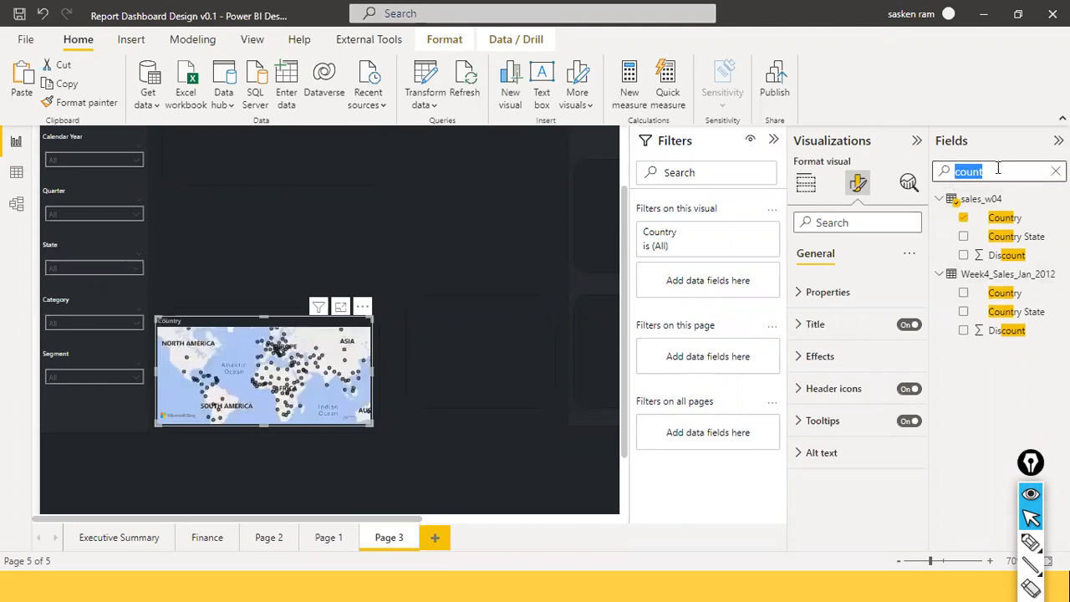
text(sales)
scroll(992, 376, down, 3)
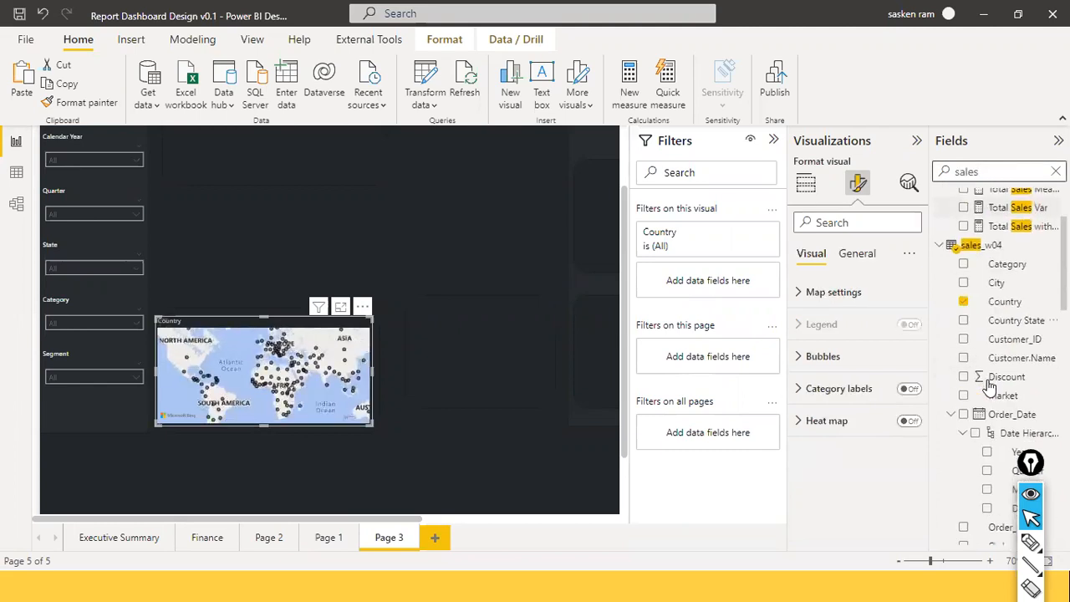
scroll(989, 387, up, 3)
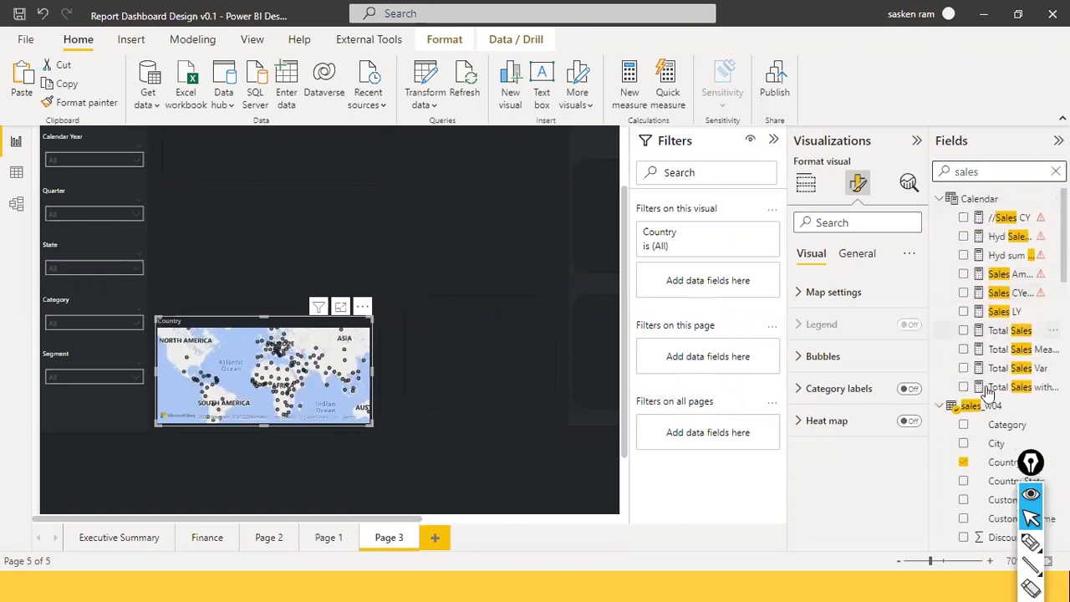
scroll(989, 391, down, 4)
scroll(1007, 301, up, 2)
scroll(1011, 291, down, 4)
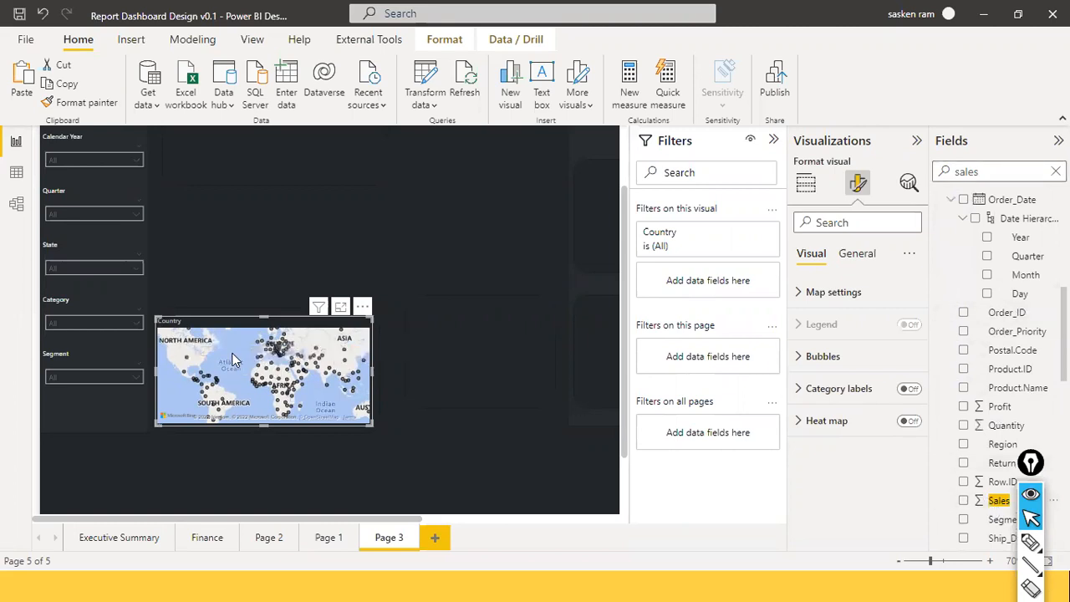
drag(999, 500, 235, 360)
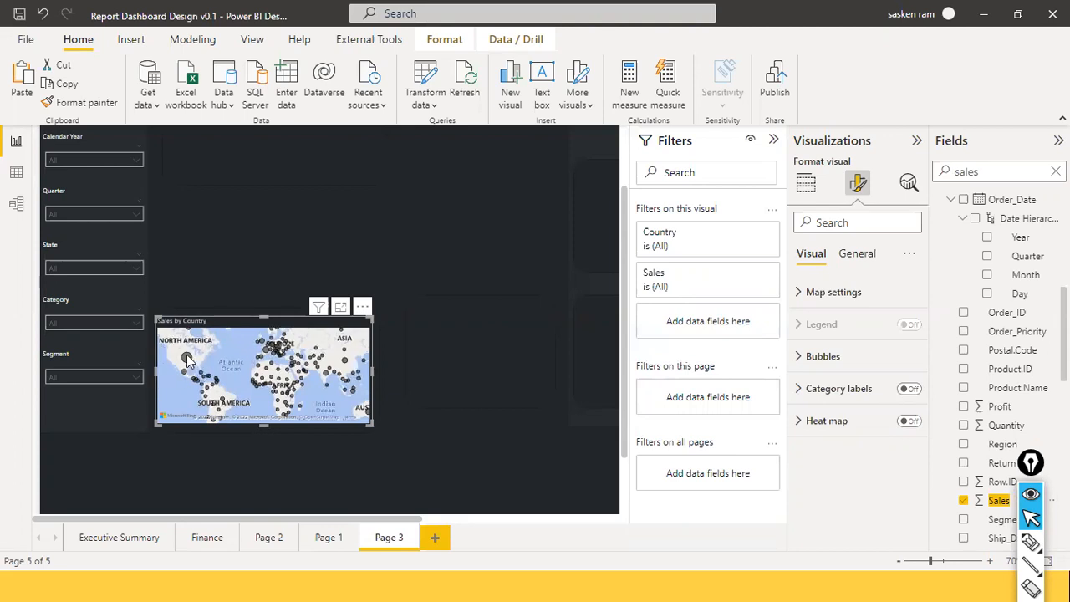
mouse_move(188, 359)
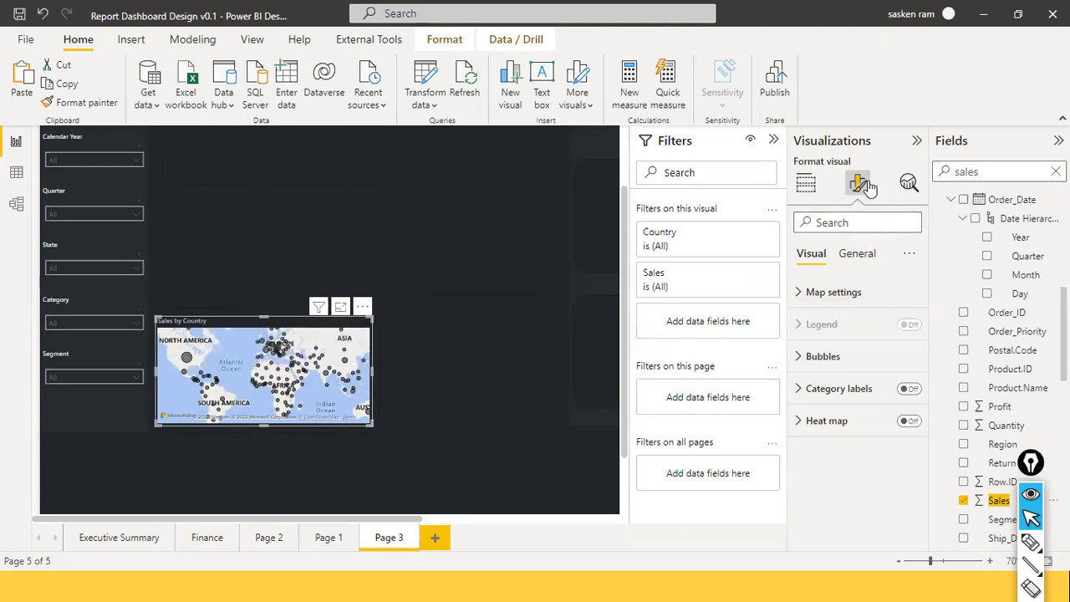
Step: Set the map's bubble size to 17 px and its default bubble color to the recent orange
click(804, 356)
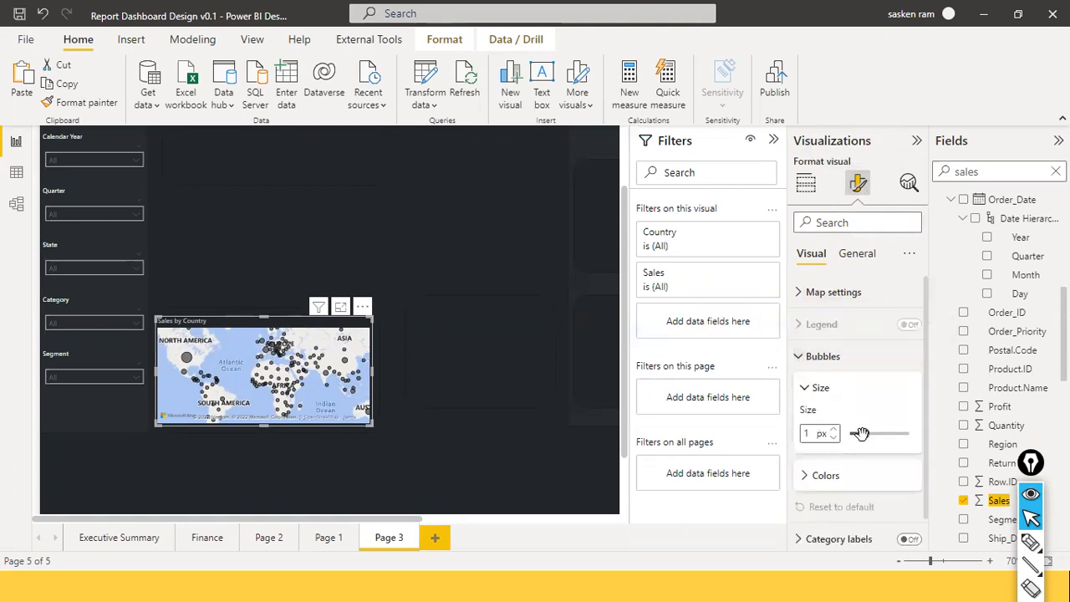
drag(864, 433, 870, 434)
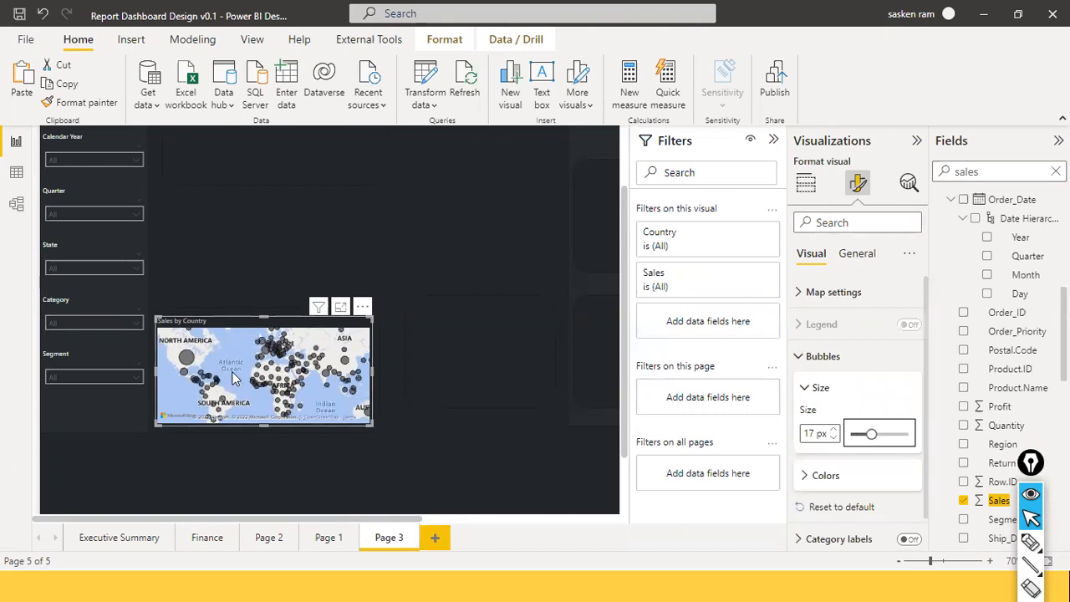
click(806, 483)
scroll(811, 505, down, 2)
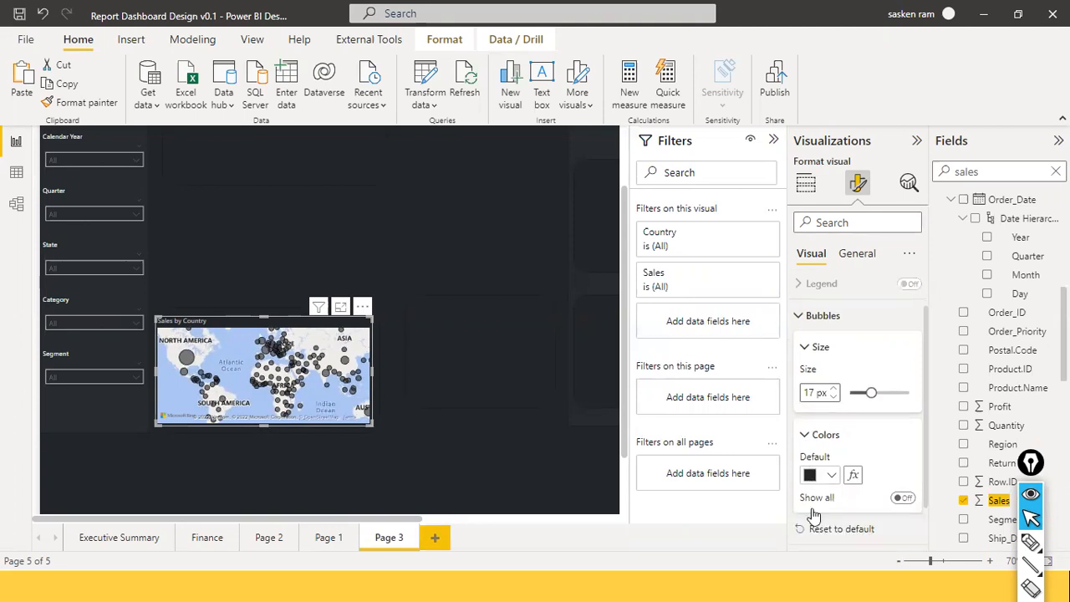
click(832, 434)
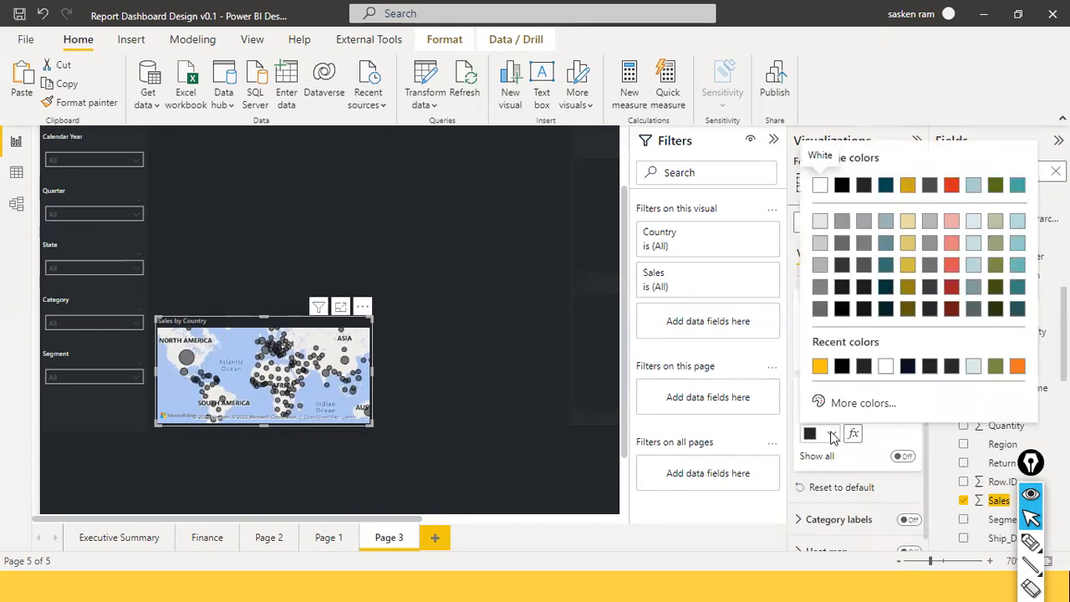
click(1023, 369)
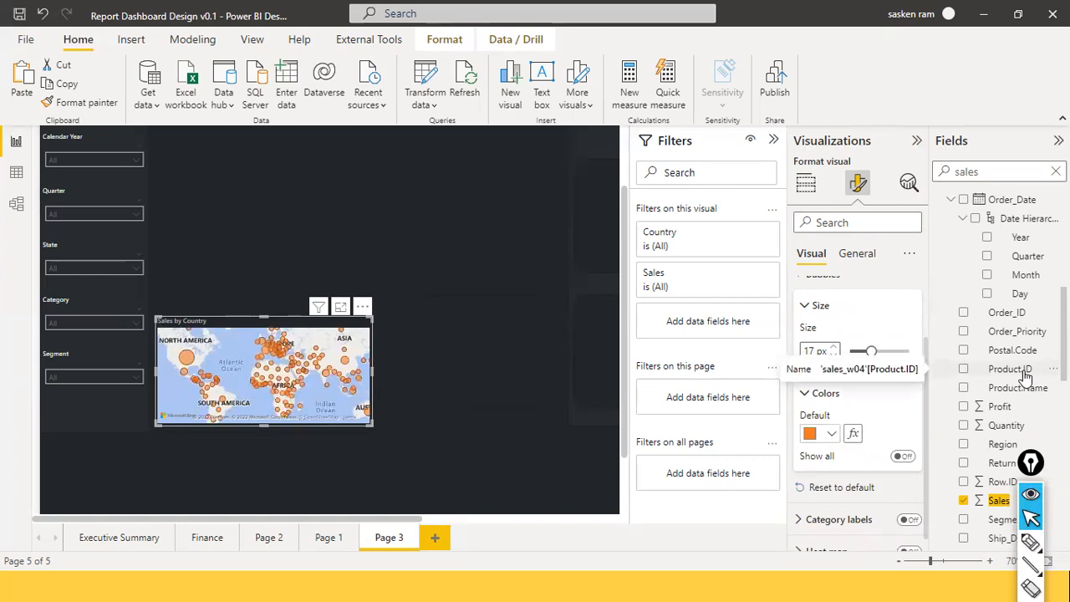
Step: Change the map style to Aerial and deselect the map
scroll(864, 312, up, 2)
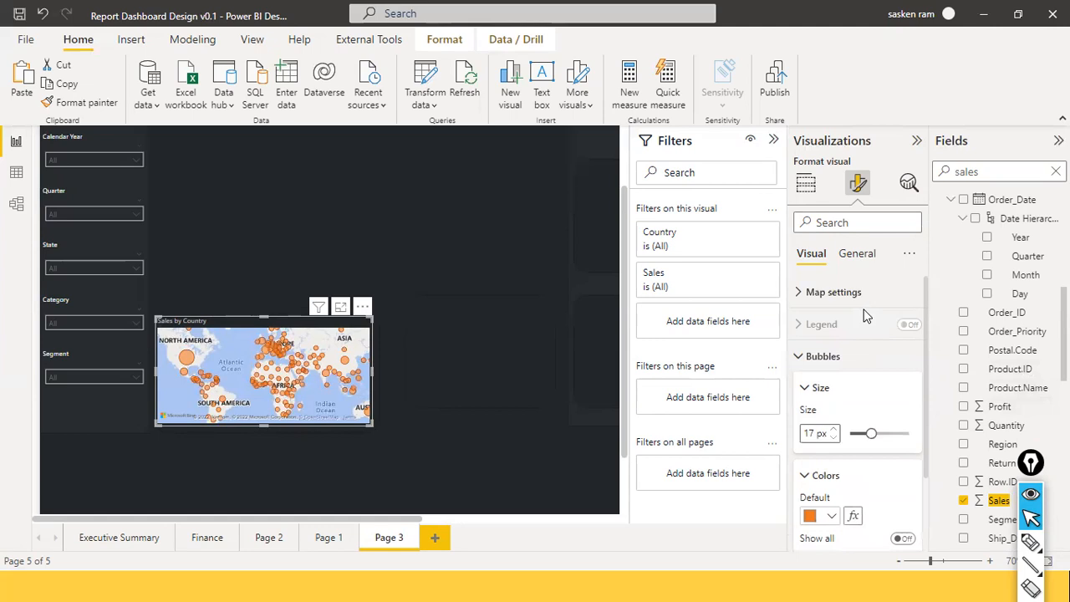
click(800, 301)
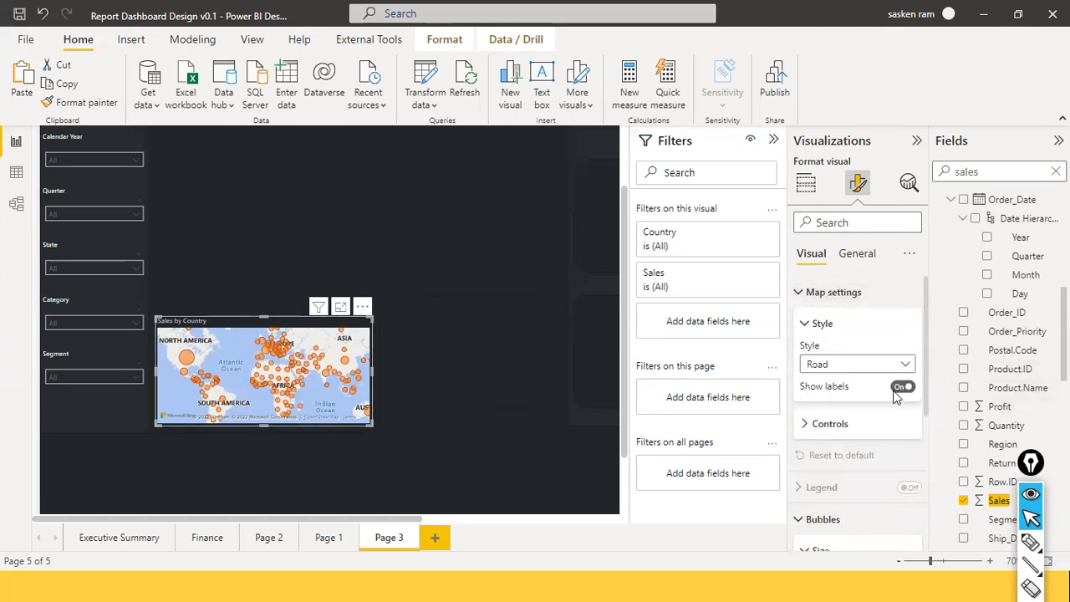
click(902, 364)
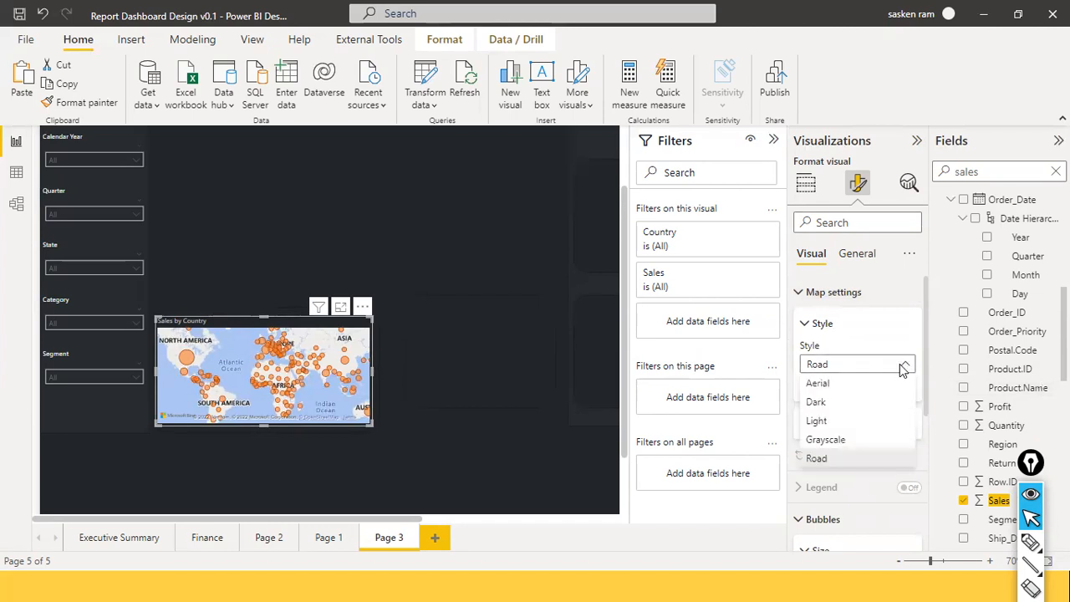
click(839, 387)
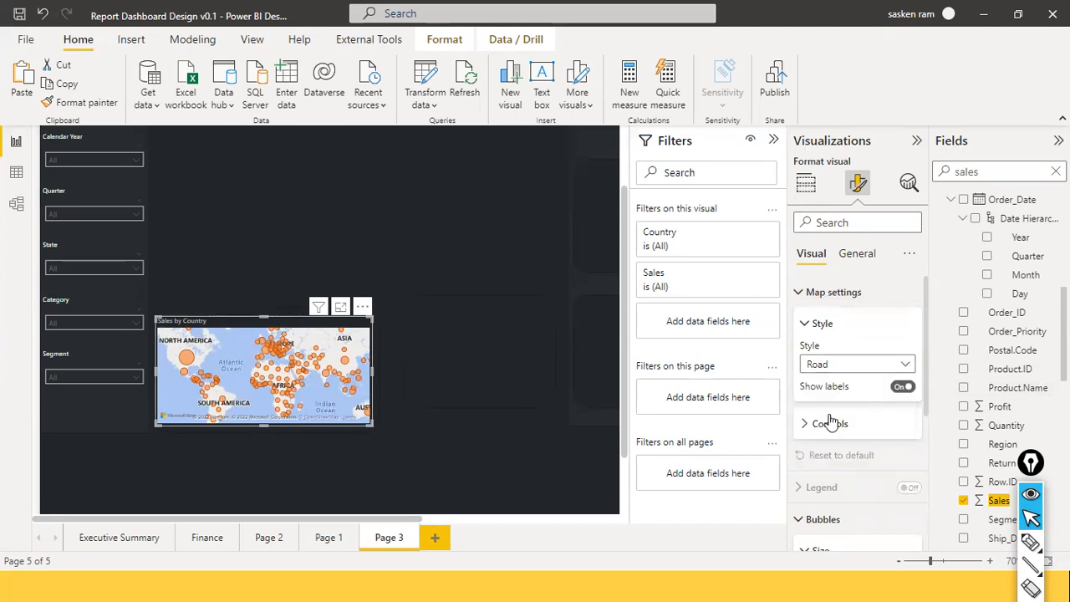
click(360, 279)
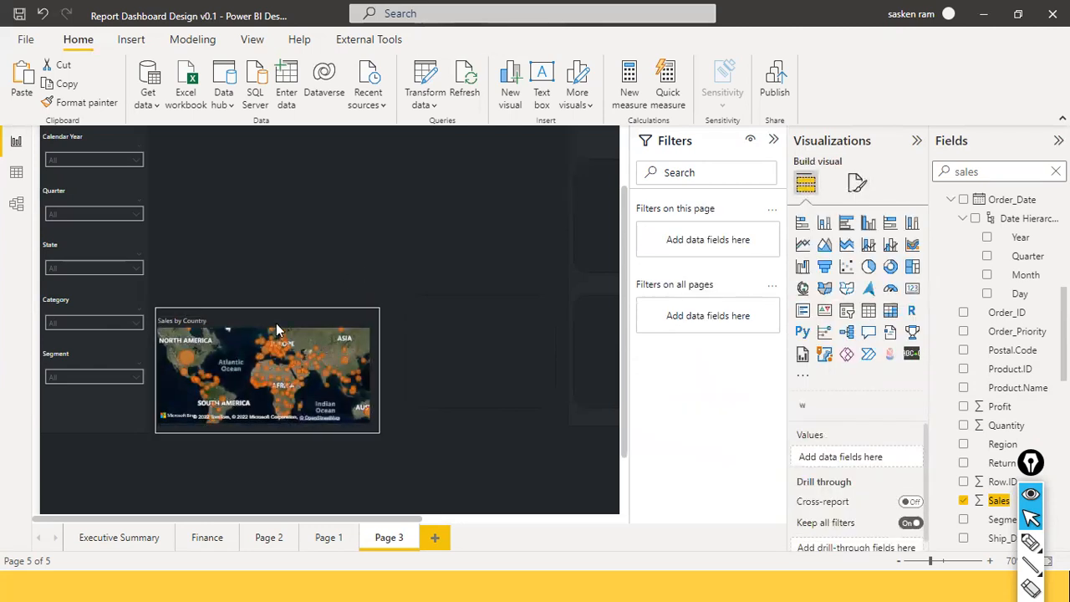
Step: Find the map's title setting and turn the title off
mouse_move(276, 320)
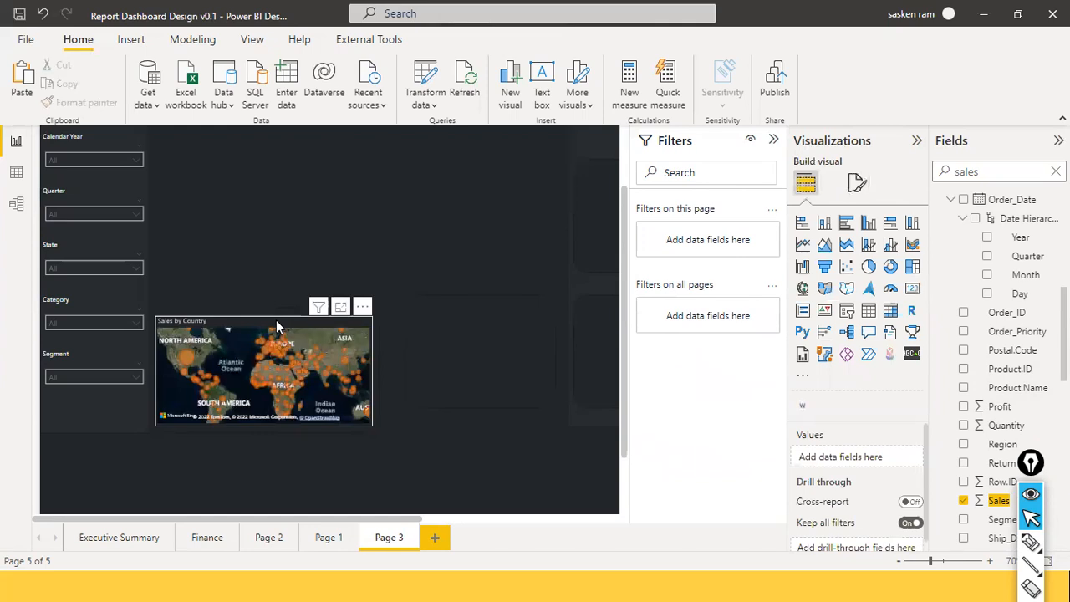
click(858, 187)
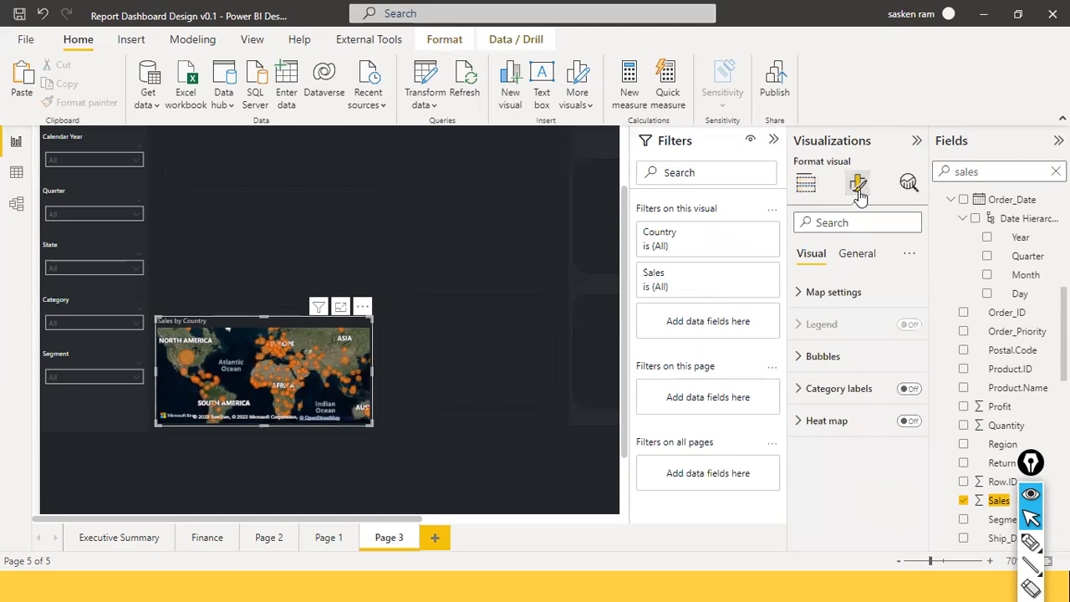
click(842, 222)
text(titl)
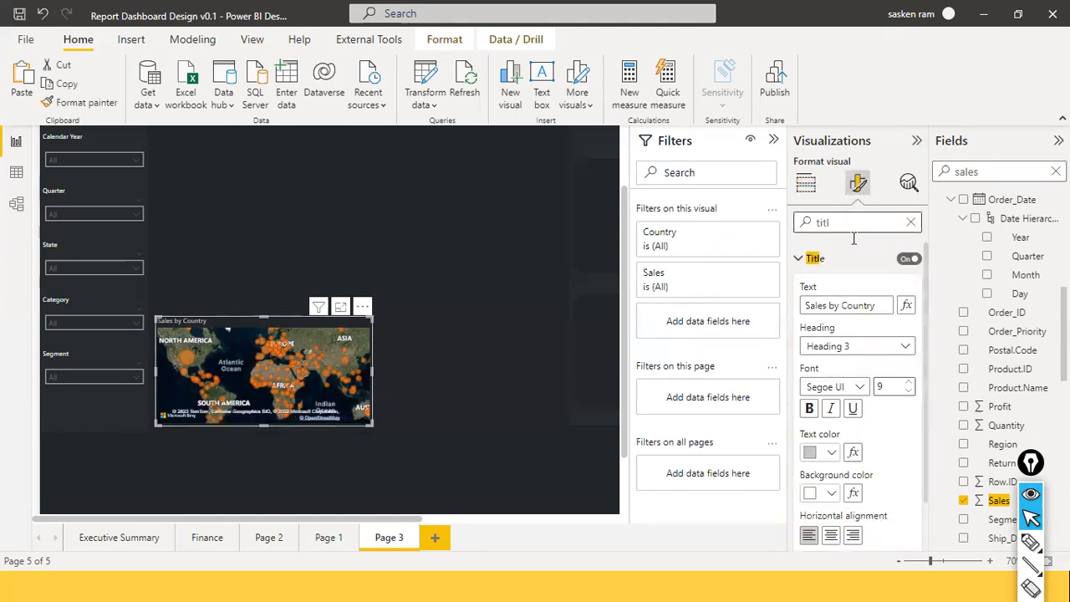
click(894, 268)
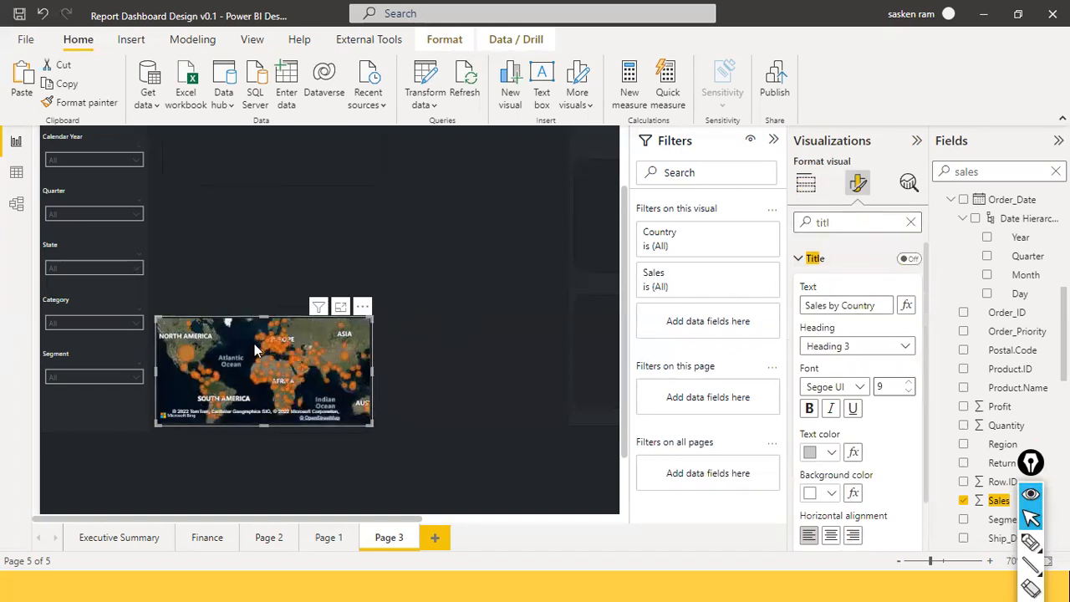
click(256, 310)
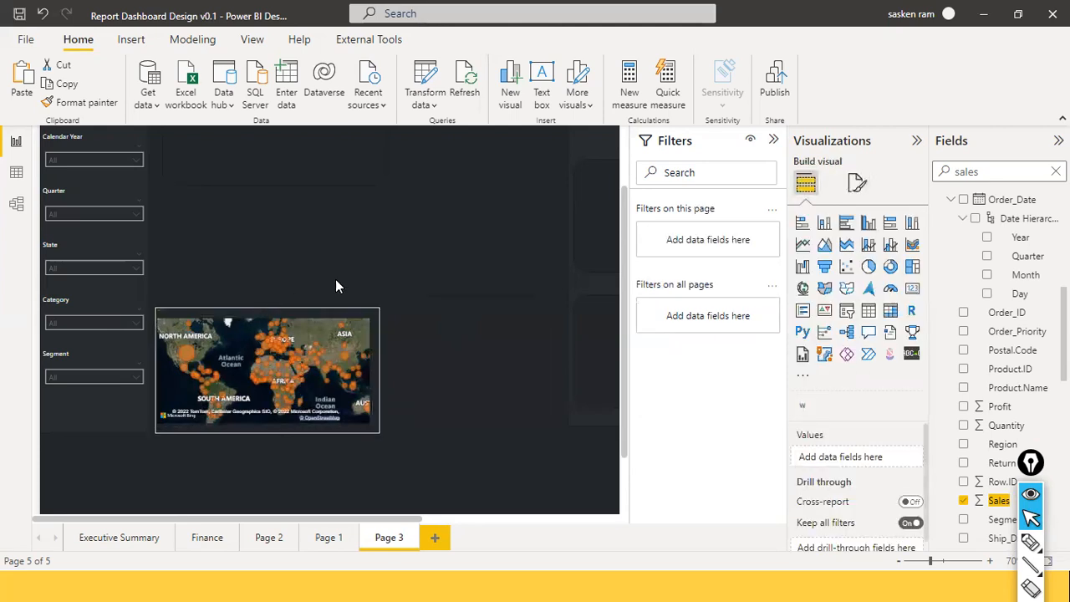
Step: Move the empty background rectangle down and closer to the map so it sits beside it on the same row
click(484, 461)
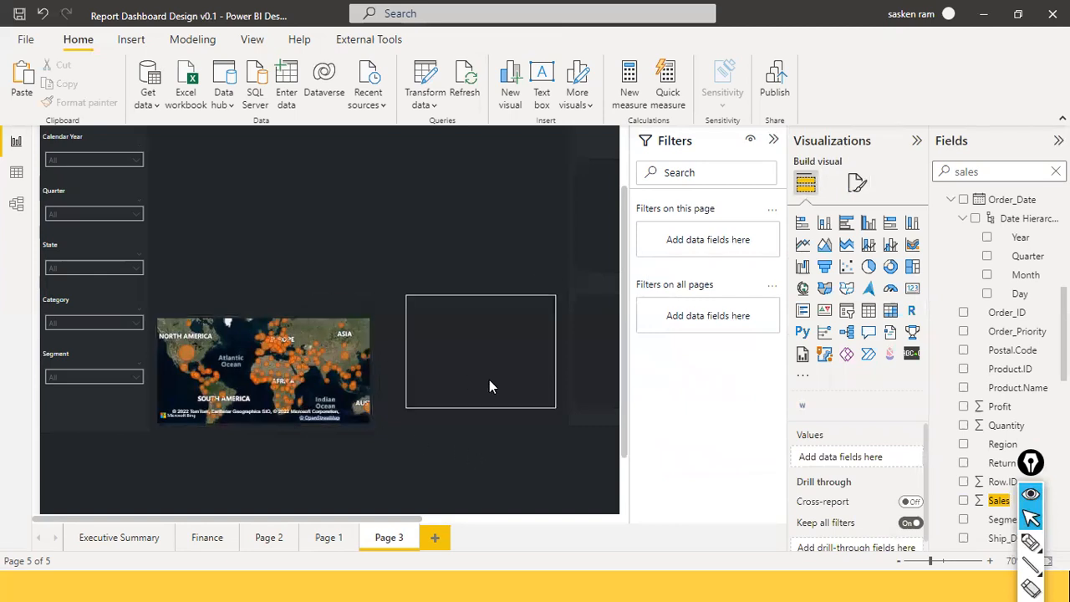
mouse_move(467, 417)
mouse_down()
mouse_move(459, 429)
mouse_move(468, 407)
mouse_up()
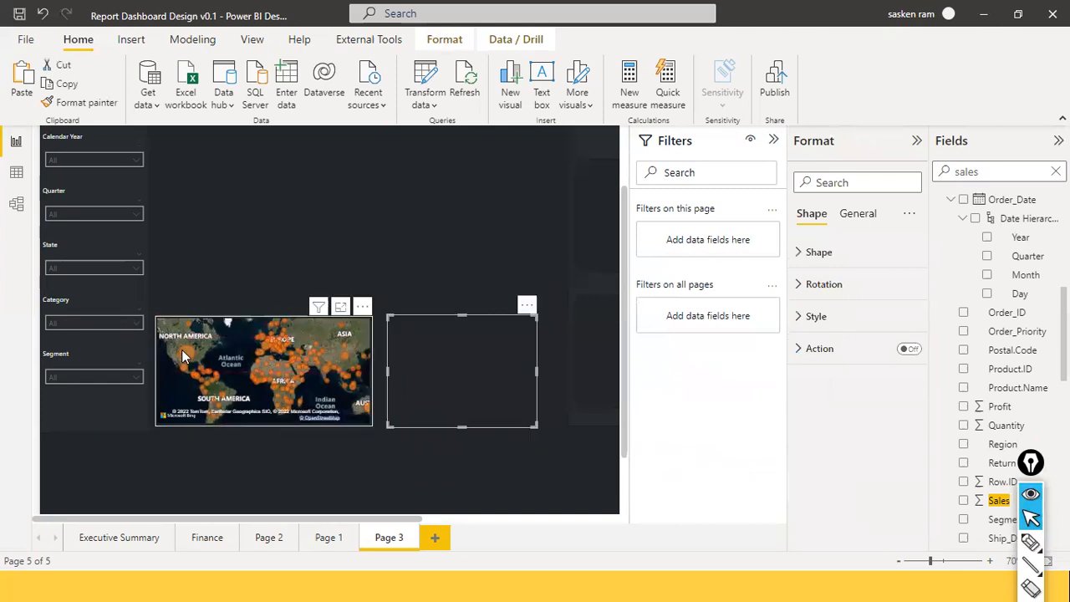
mouse_move(184, 357)
mouse_move(326, 368)
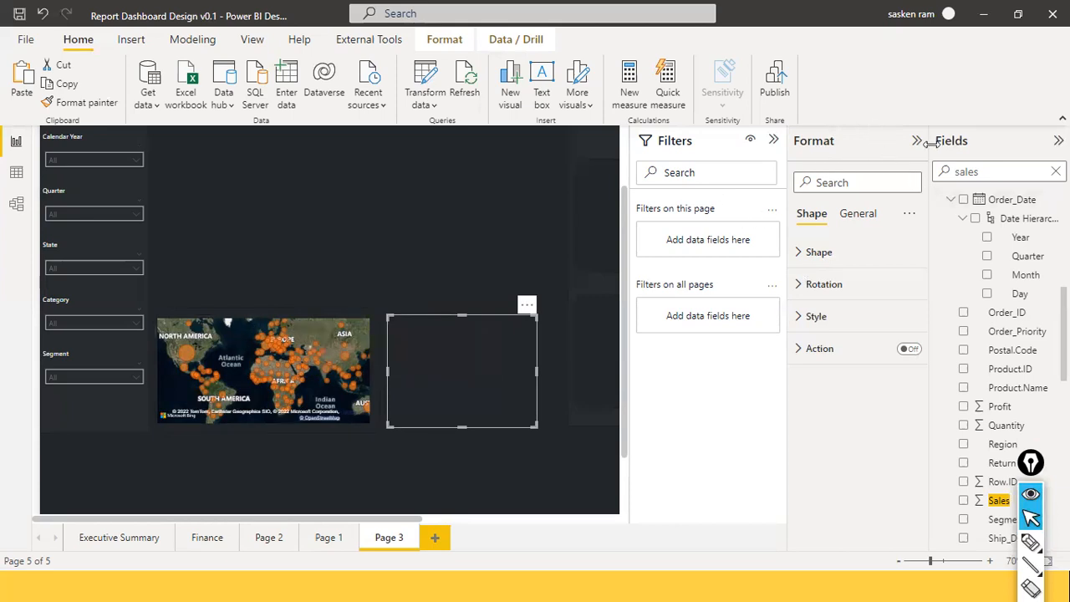
Step: Insert a line and stacked column chart and move it over the empty background rectangle beside the map
click(774, 141)
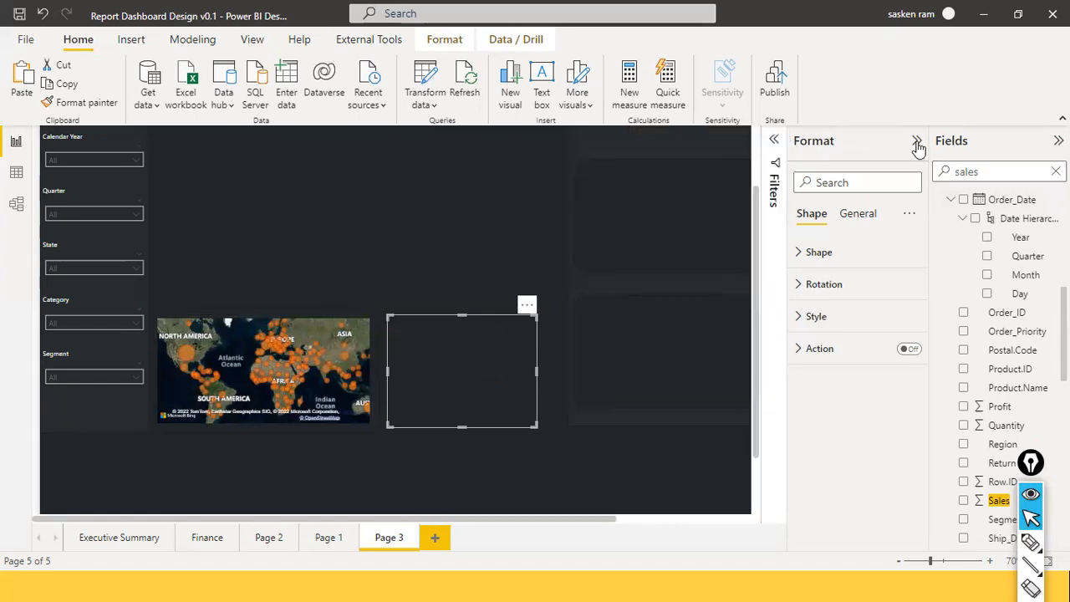
click(543, 198)
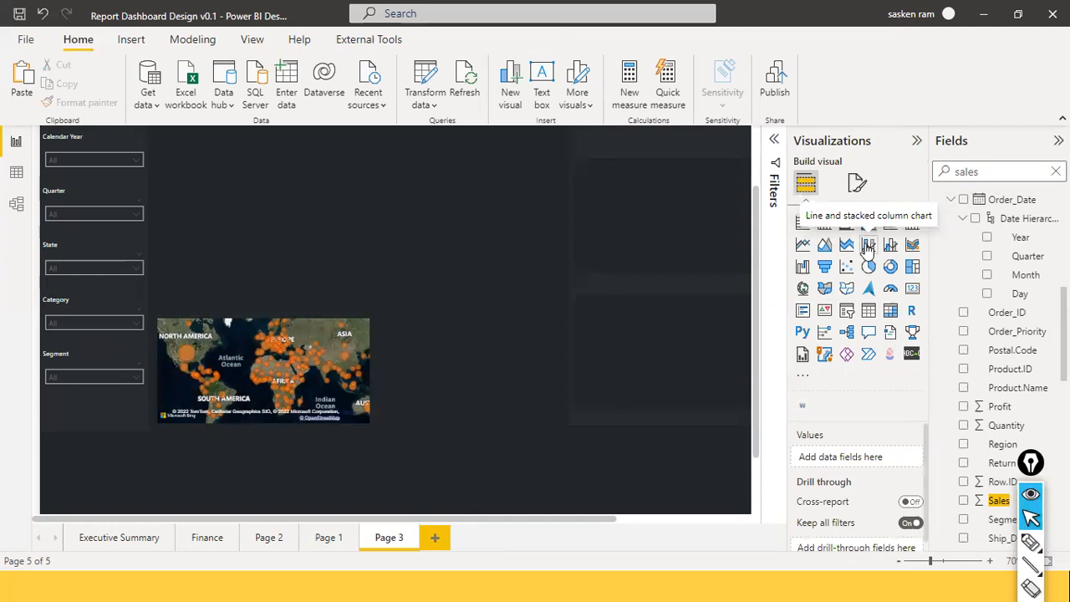
drag(635, 287, 568, 278)
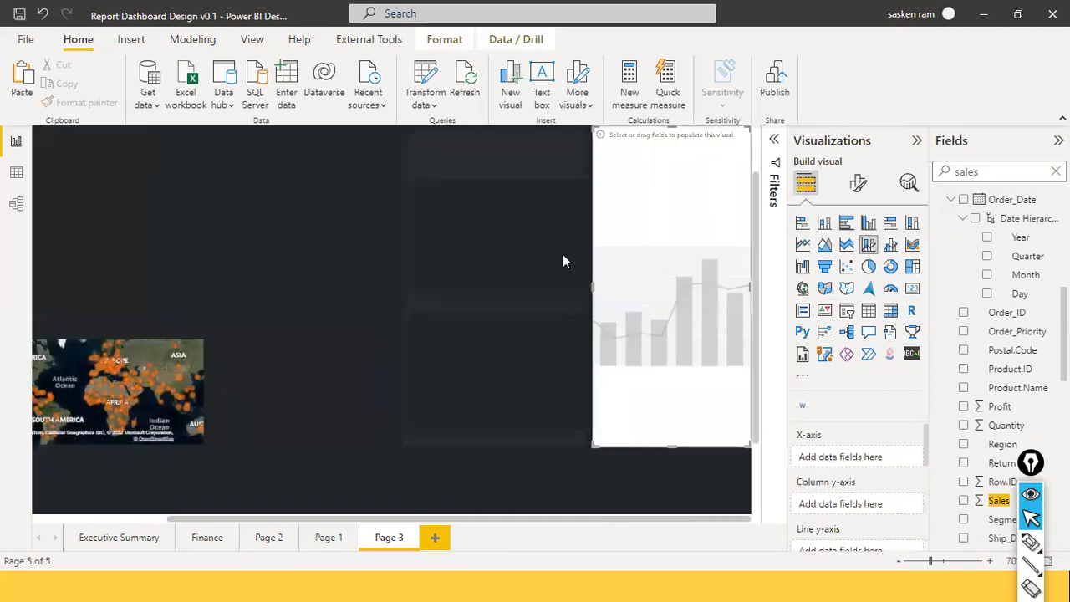
drag(365, 296, 354, 370)
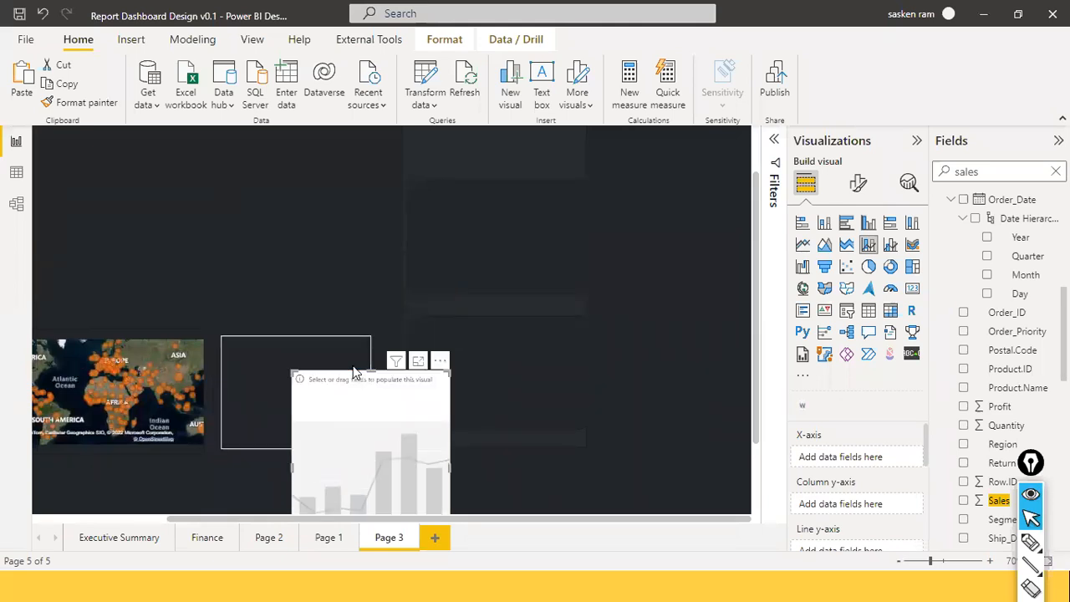
drag(323, 402, 274, 335)
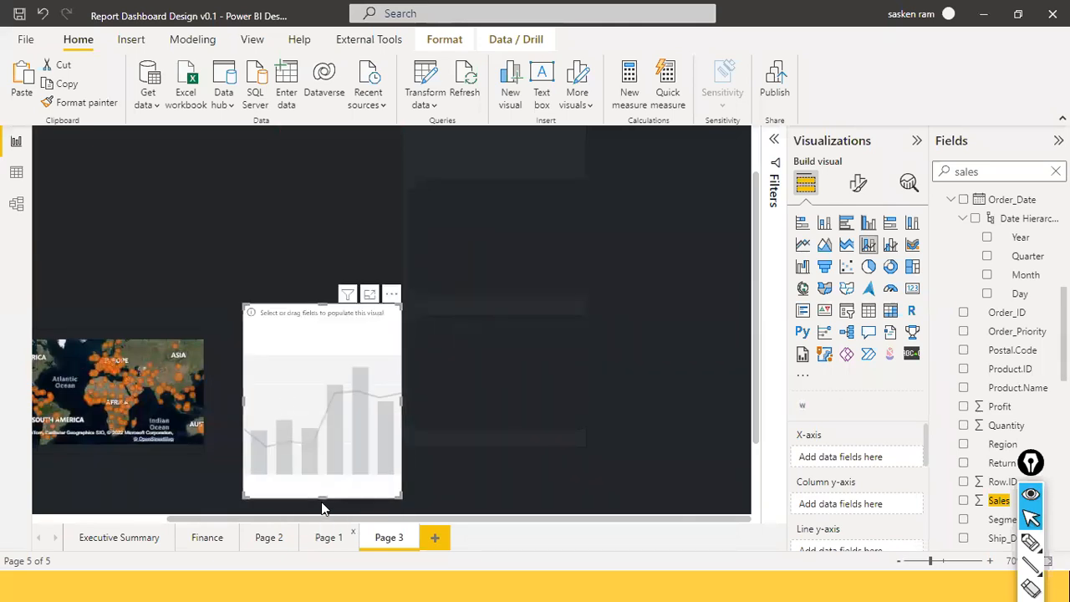
Step: Reduce the new chart's height and adjust its position so it fits inside the background rectangle beside the map
drag(320, 495, 330, 429)
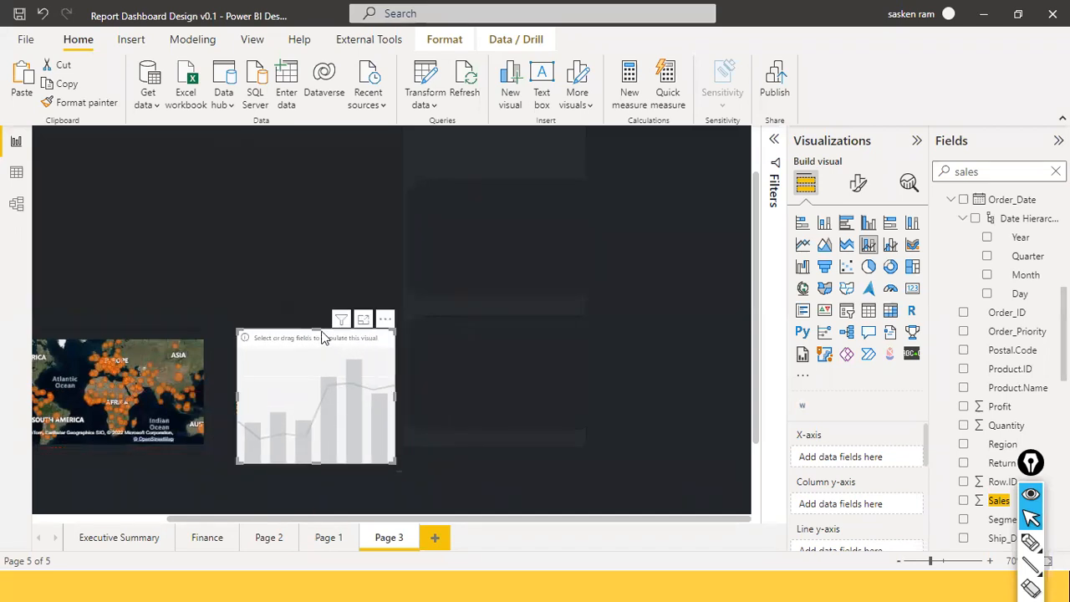
drag(320, 328, 304, 368)
drag(309, 458, 312, 437)
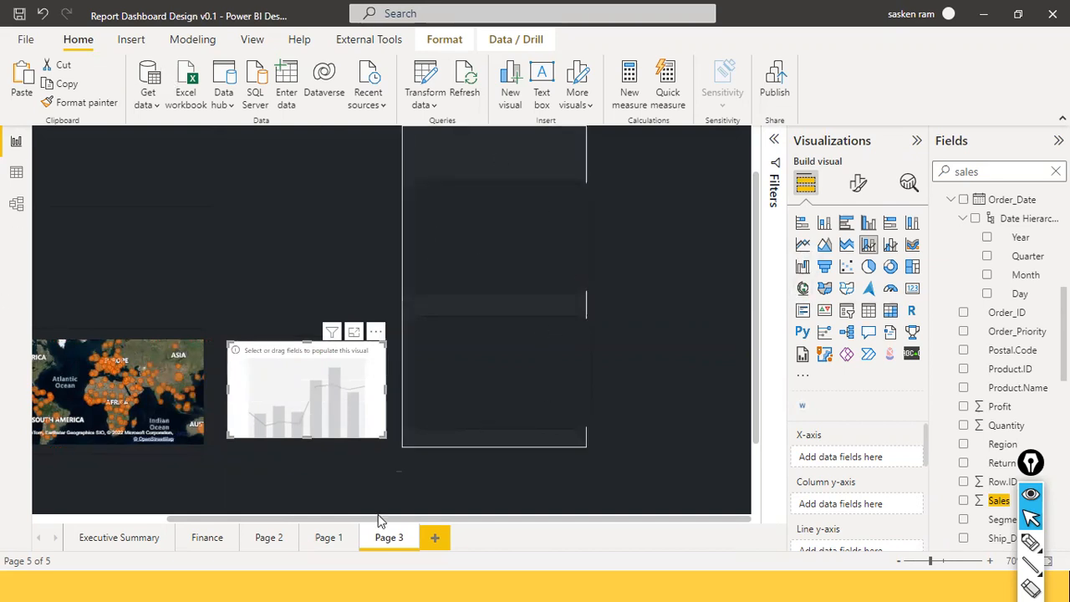
scroll(297, 514, left, 3)
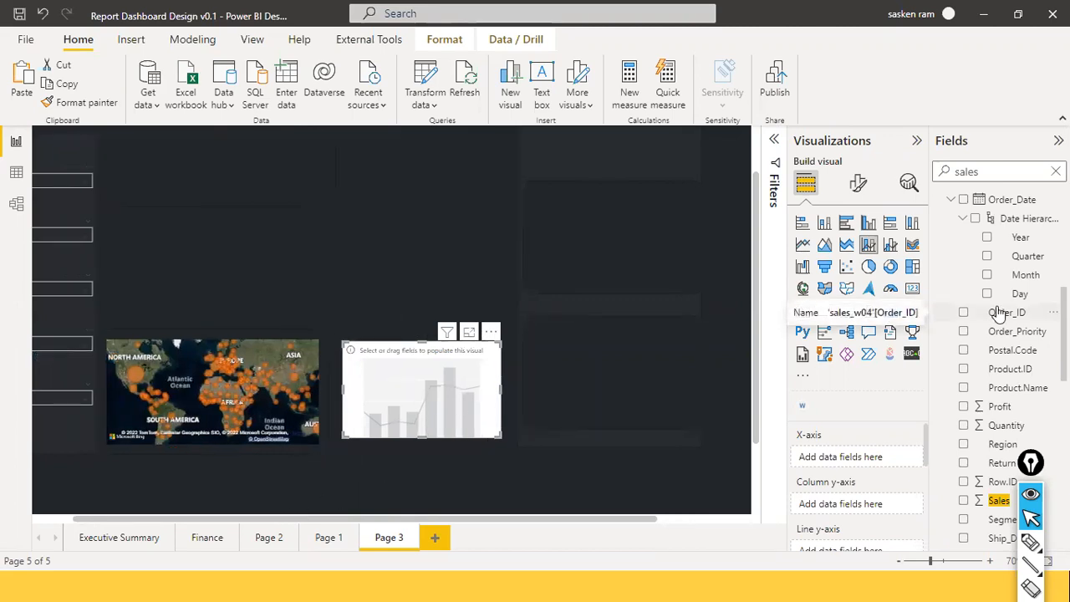
Step: Add Sales to the chart's column y-axis and search the fields for "category"
double_click(973, 171)
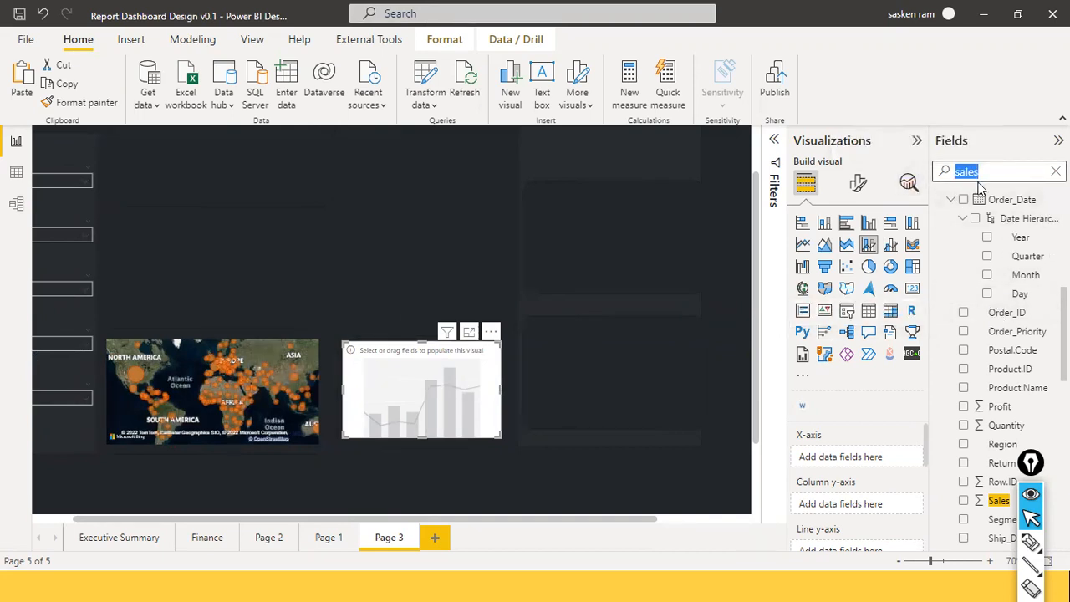
click(998, 504)
drag(1000, 512, 436, 409)
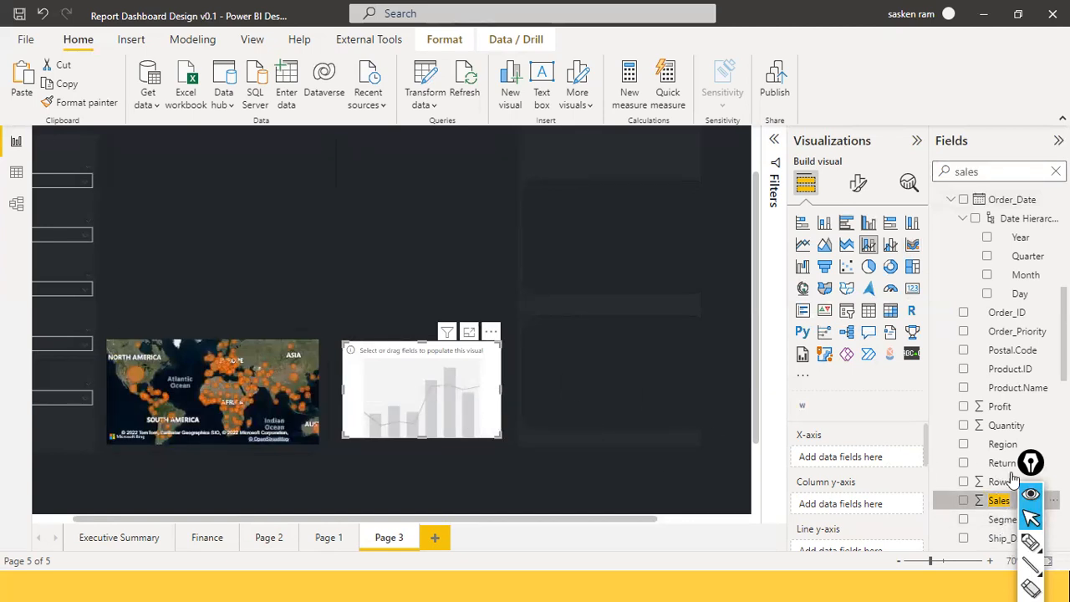
click(963, 501)
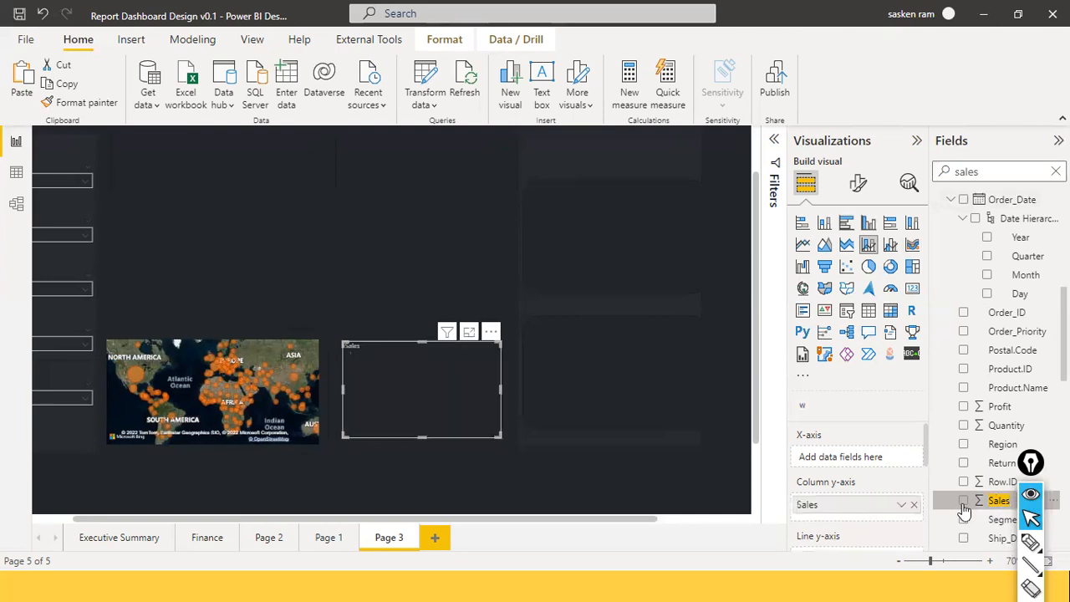
double_click(999, 172)
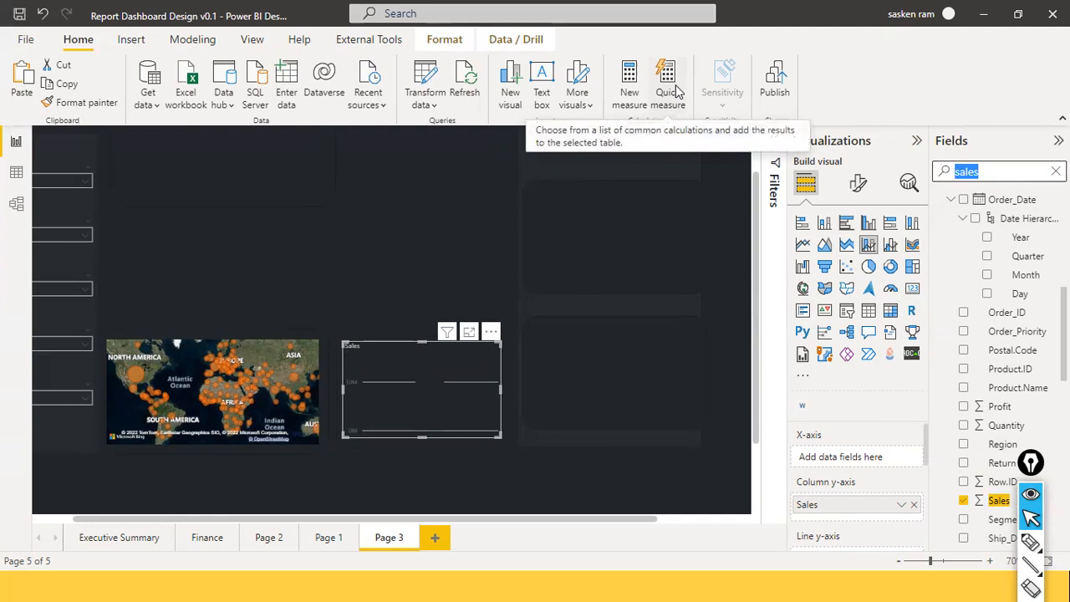
text(category)
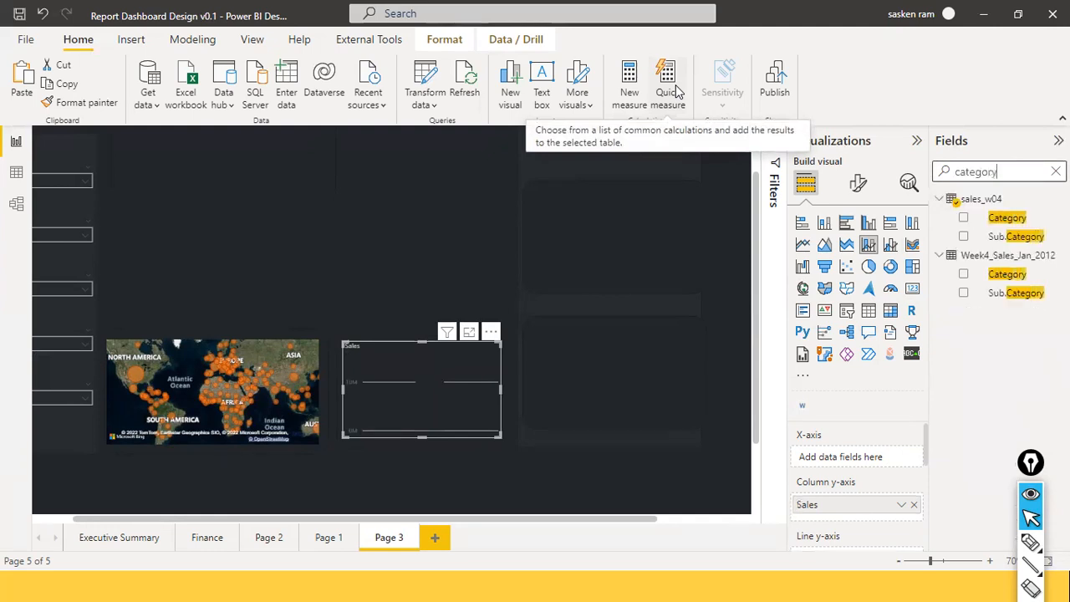
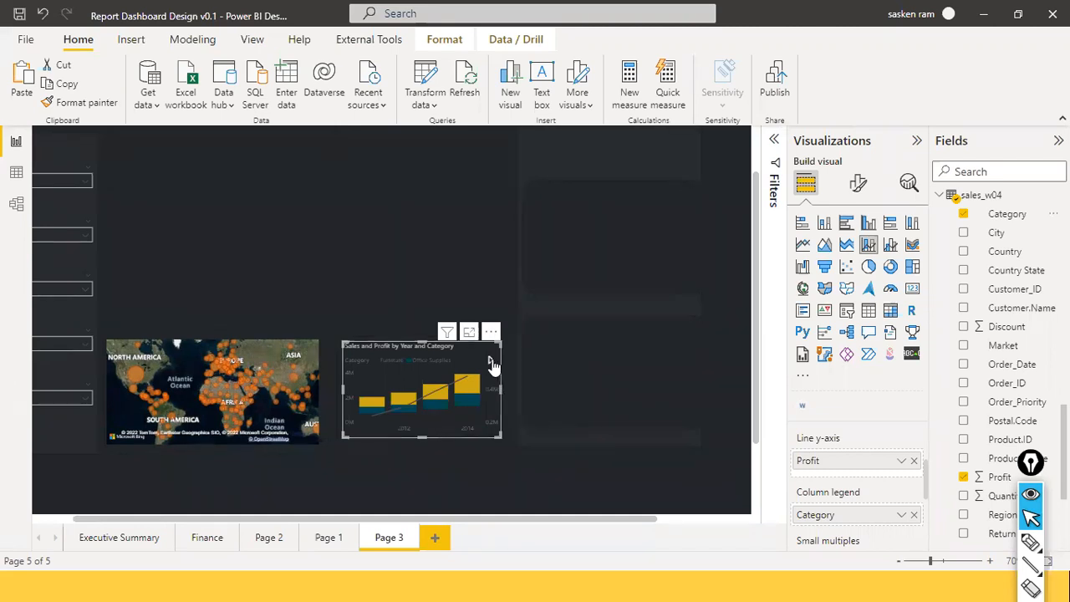
Step: Make the Sales and Profit by Year and Category chart slightly taller and page through its legend entries
click(491, 362)
drag(421, 431, 421, 444)
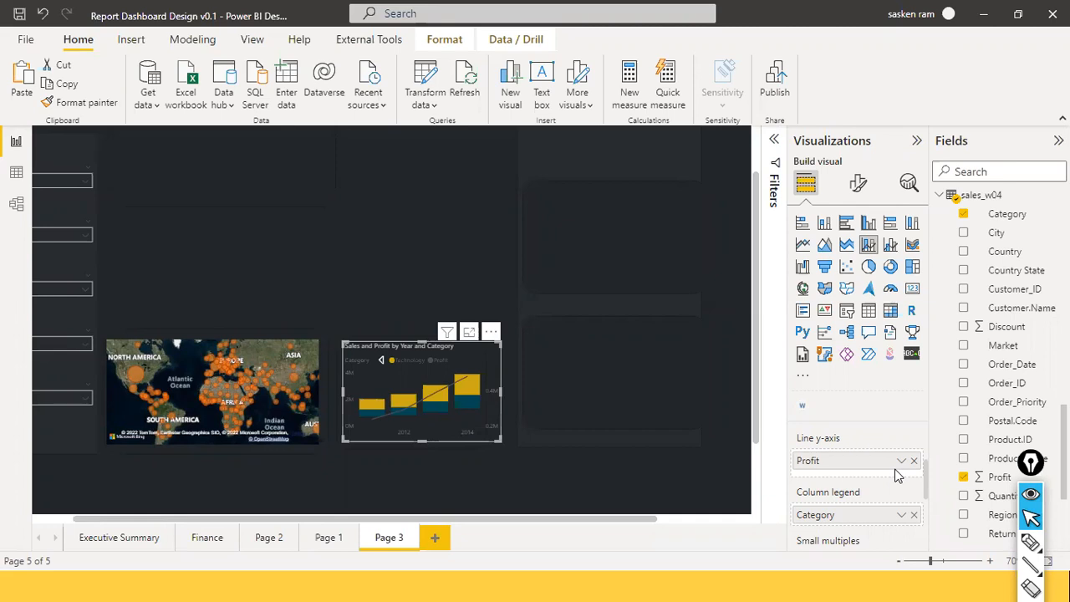
scroll(897, 475, down, 1)
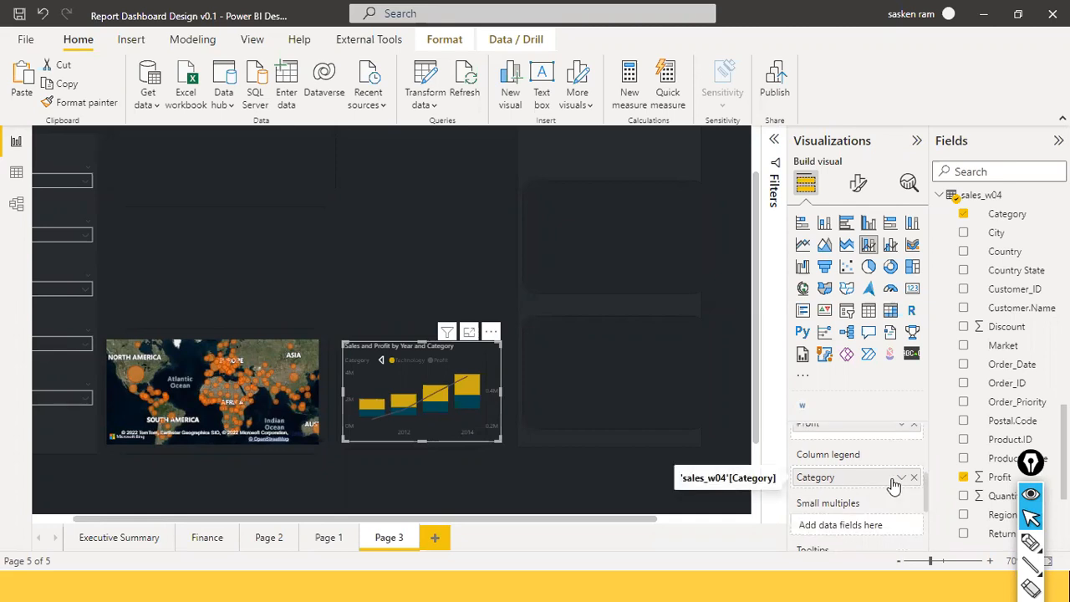
click(381, 361)
click(285, 288)
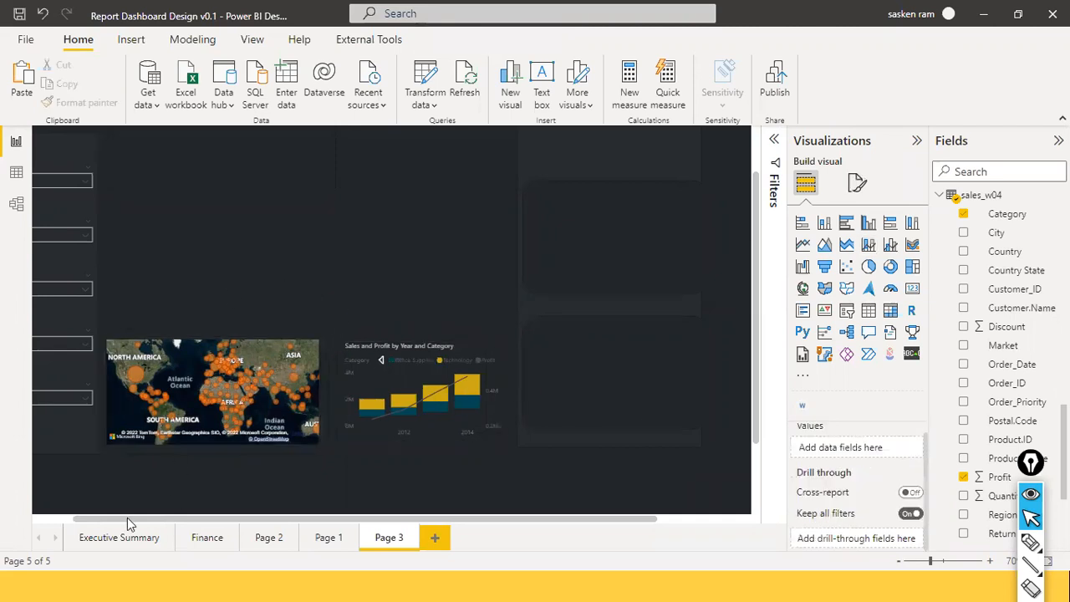
drag(127, 517, 33, 506)
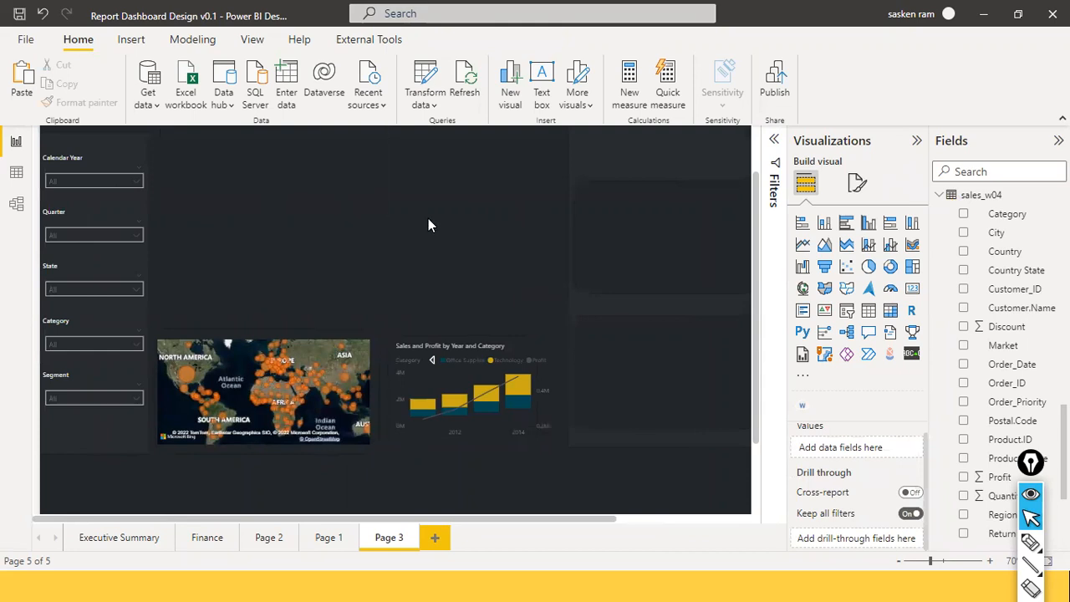
scroll(428, 225, up, 2)
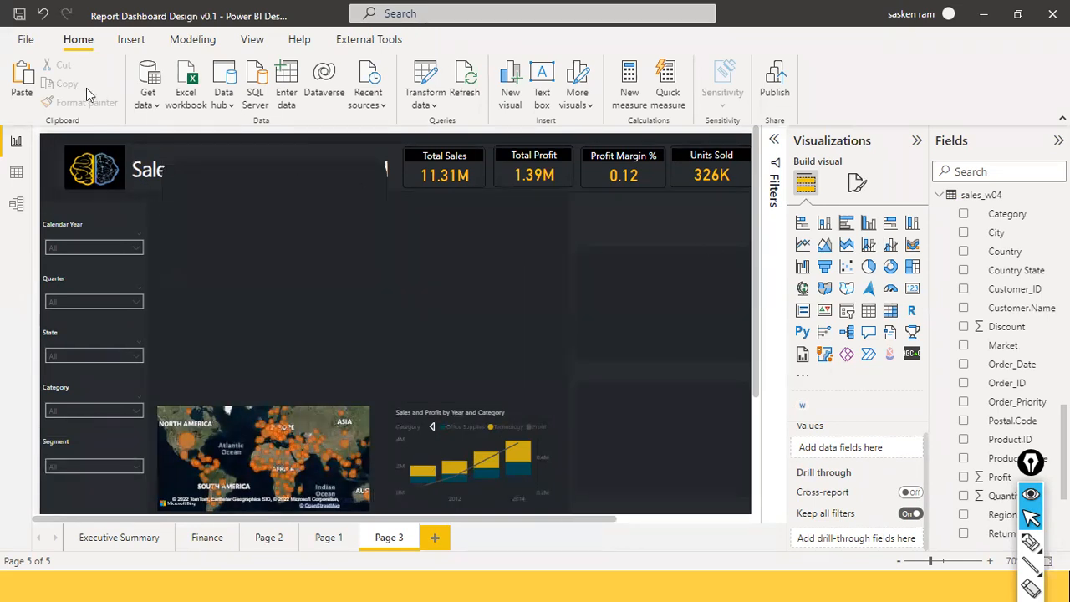
click(25, 42)
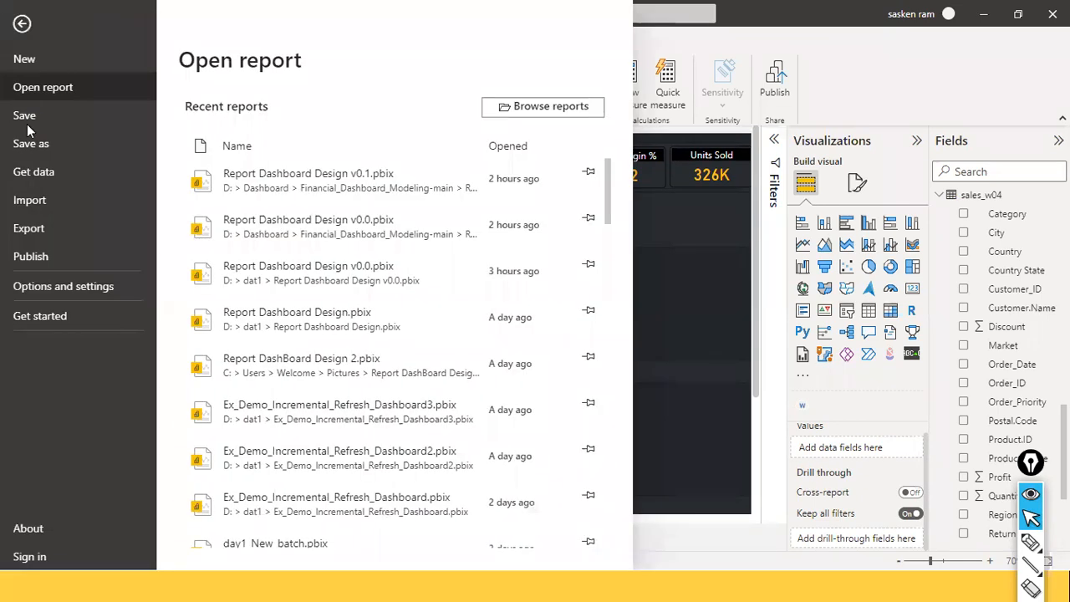
key(Escape)
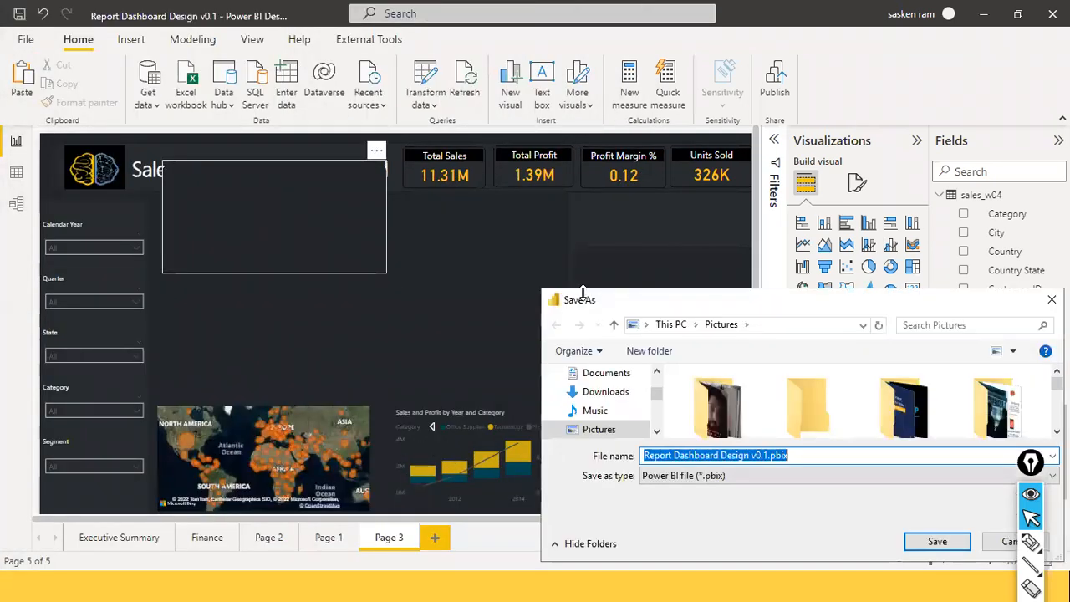
click(1011, 547)
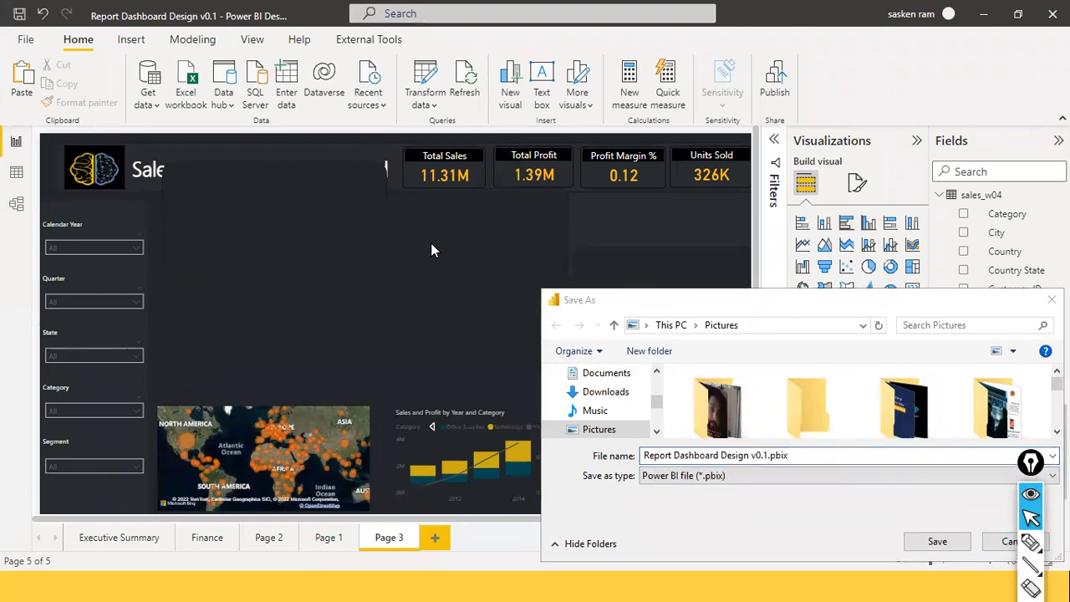
click(267, 149)
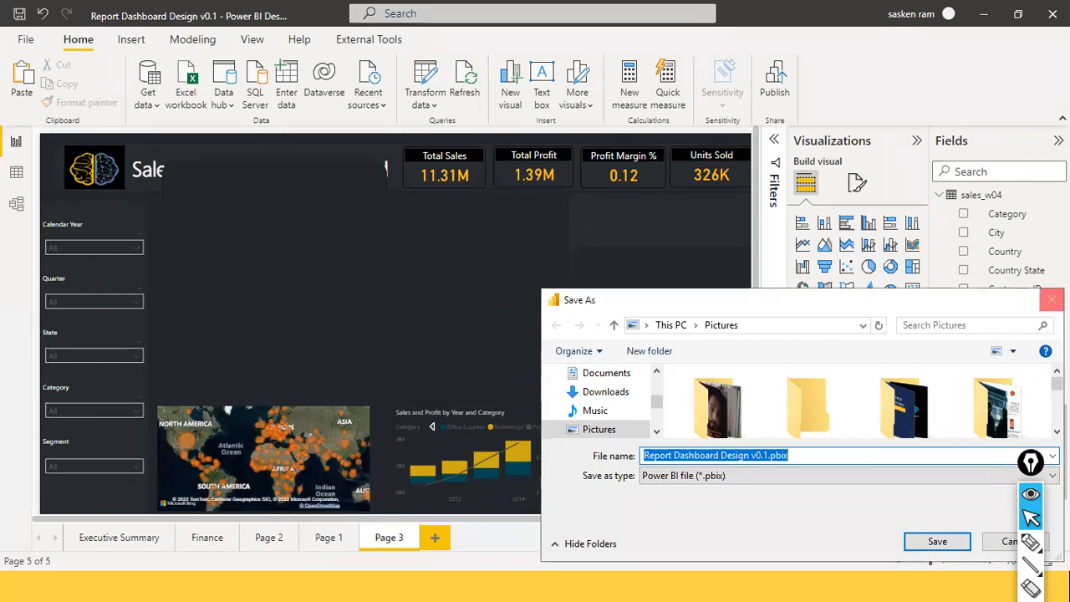
click(1051, 299)
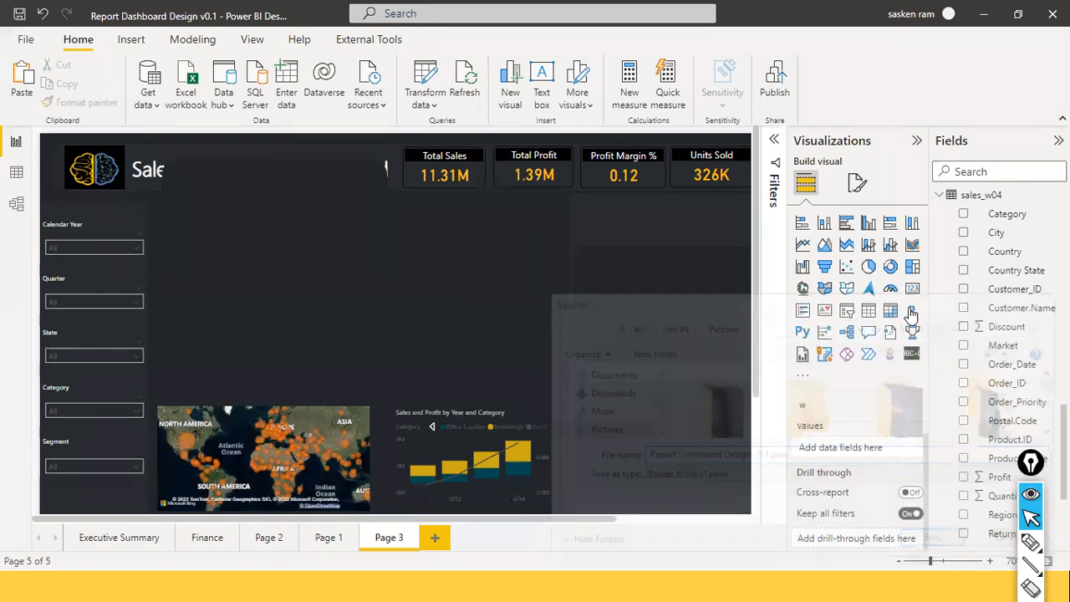
Step: Check the page's canvas background settings
click(857, 183)
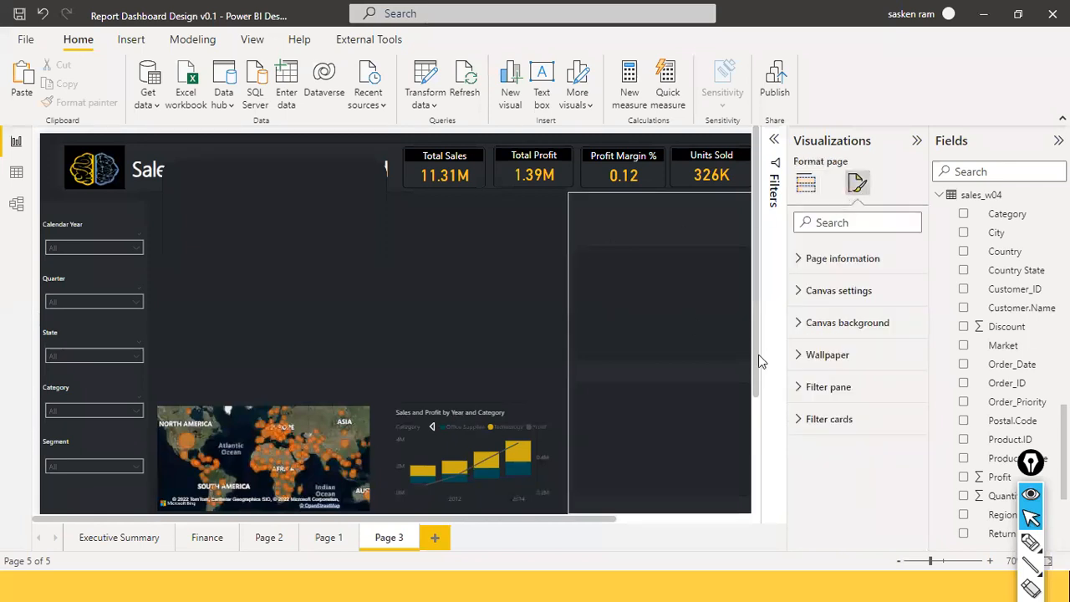
click(846, 323)
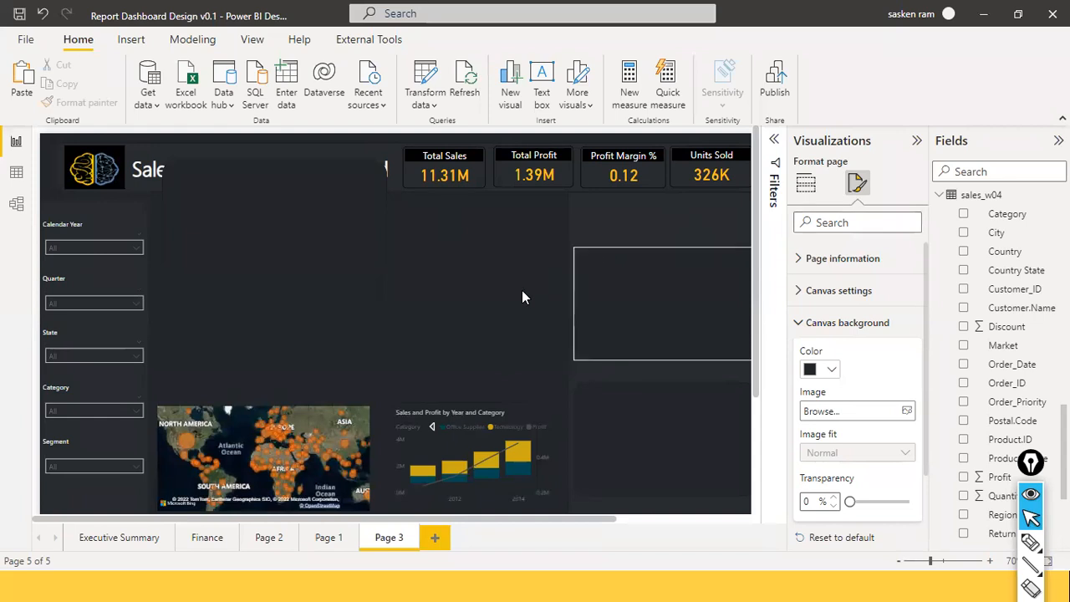
click(422, 269)
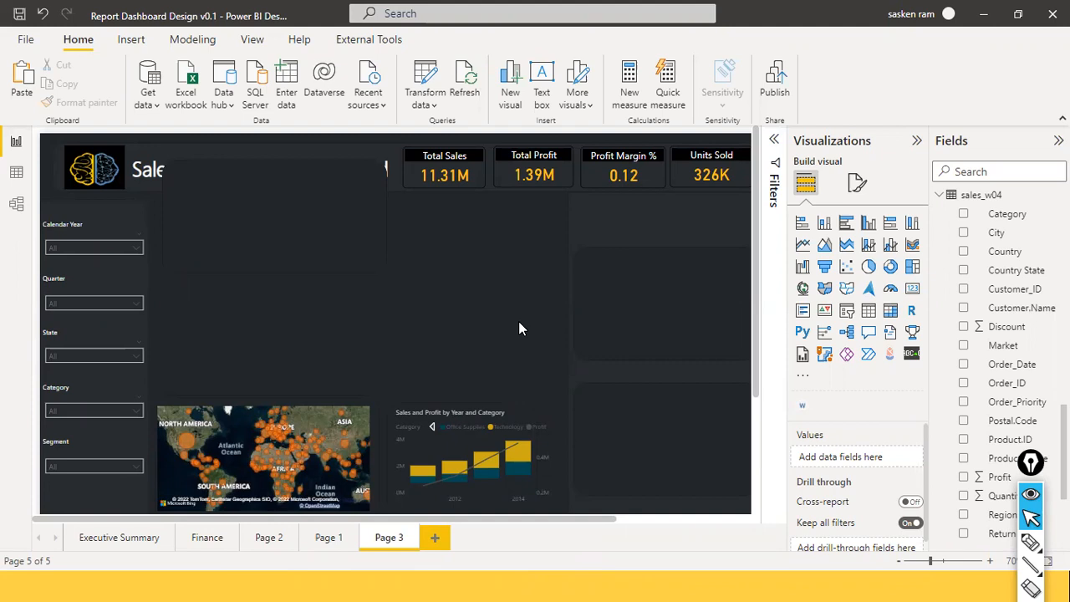
Step: Move the empty rectangle off the Sales Performance Dashboard title and delete it
click(267, 253)
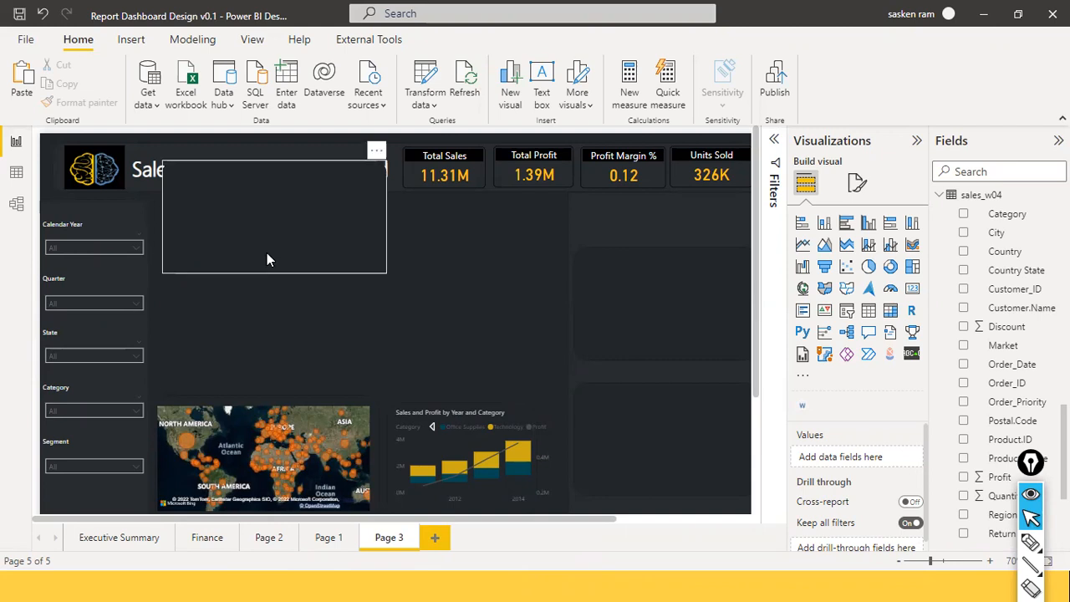
drag(265, 349, 264, 351)
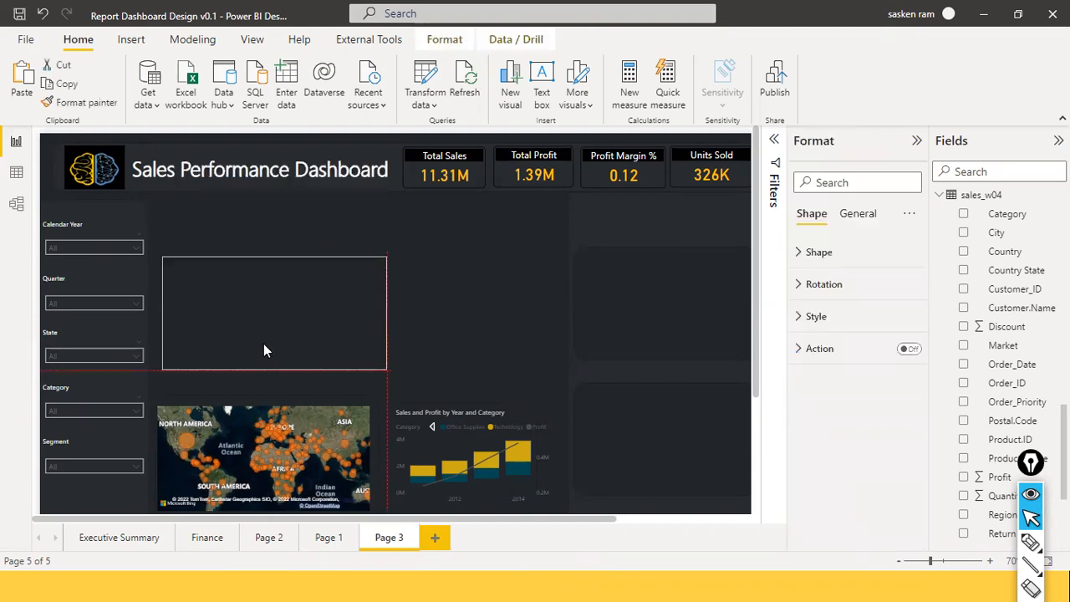
key(Delete)
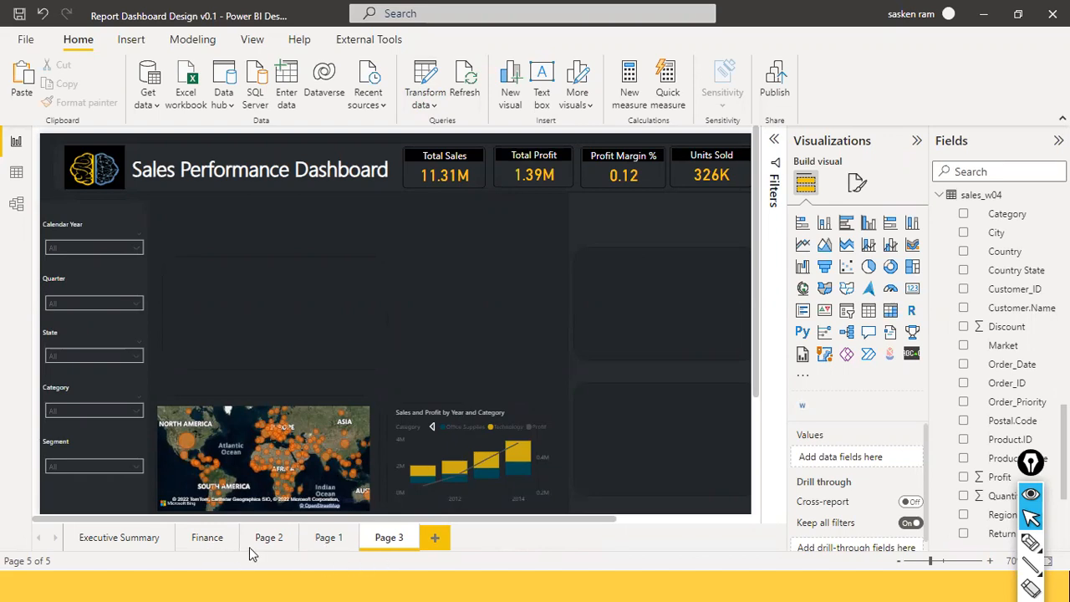
Step: Open the Executive Summary page and filter its Calendar Year slicer to 2014 only
click(128, 542)
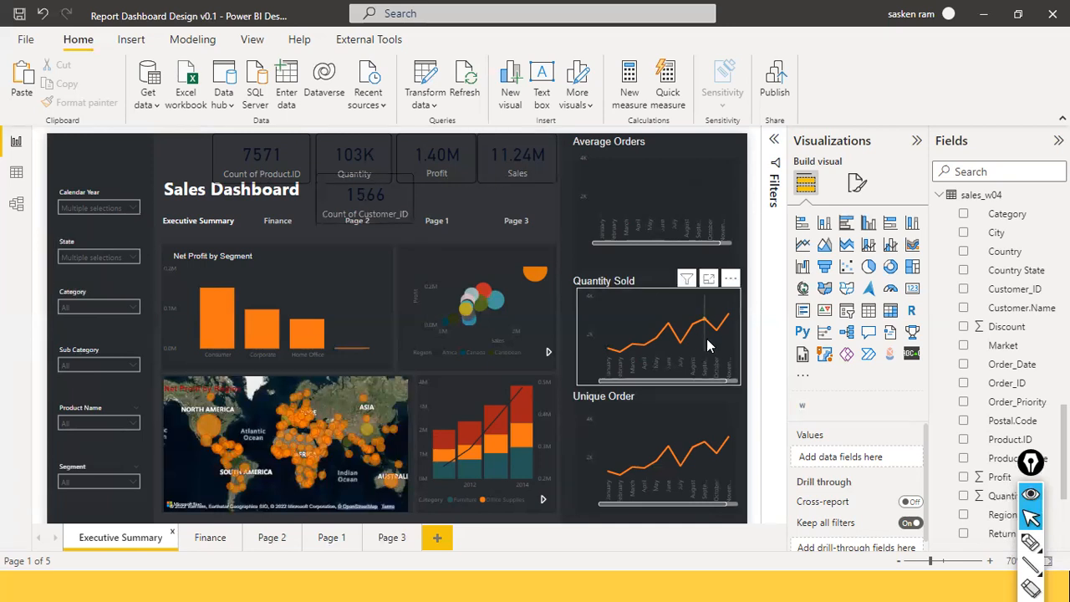
mouse_move(707, 345)
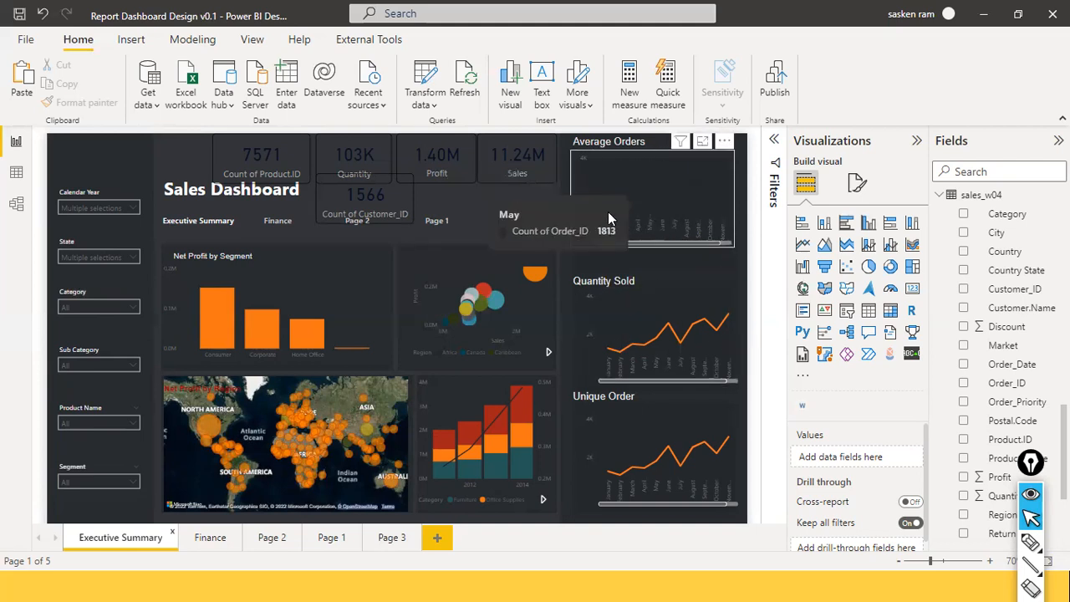
click(134, 208)
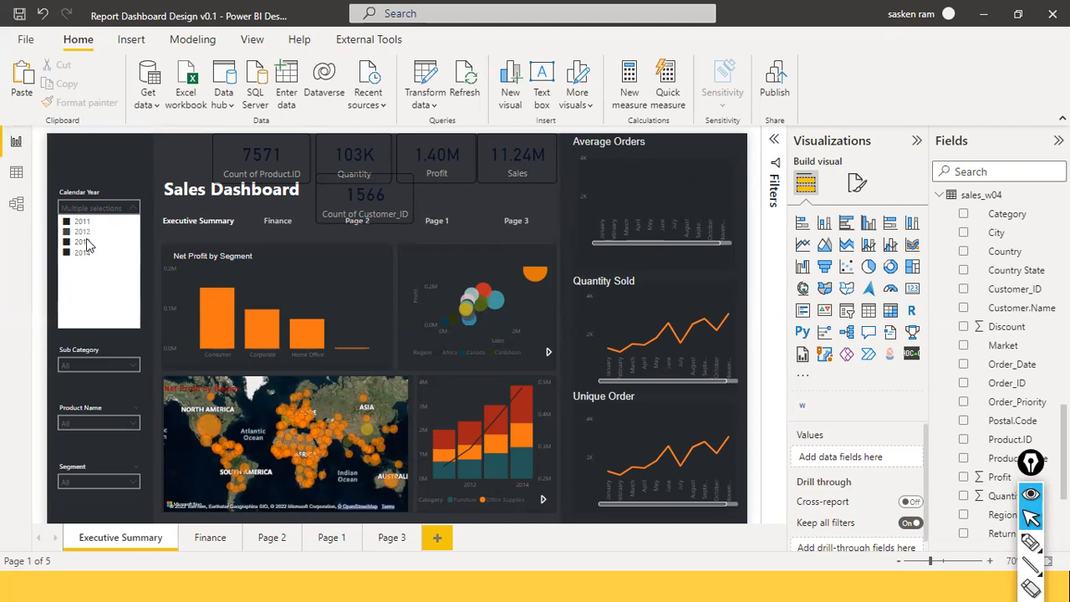
click(68, 253)
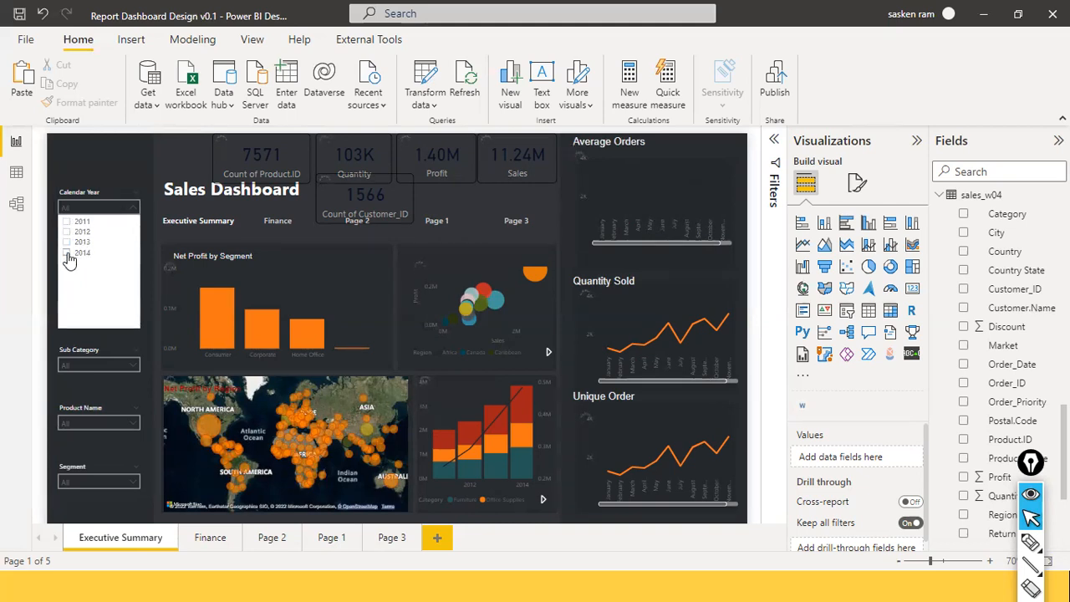
click(68, 253)
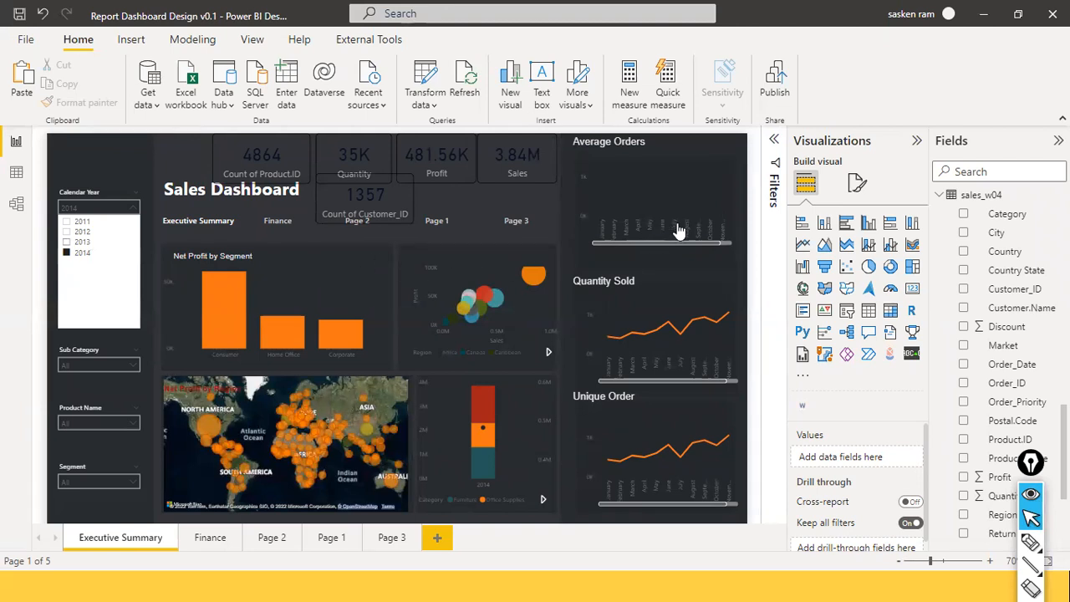
Step: Add 2013 to the 2014 selection in the Calendar Year slicer and check the Unique Order line chart
ctrl+click(92, 239)
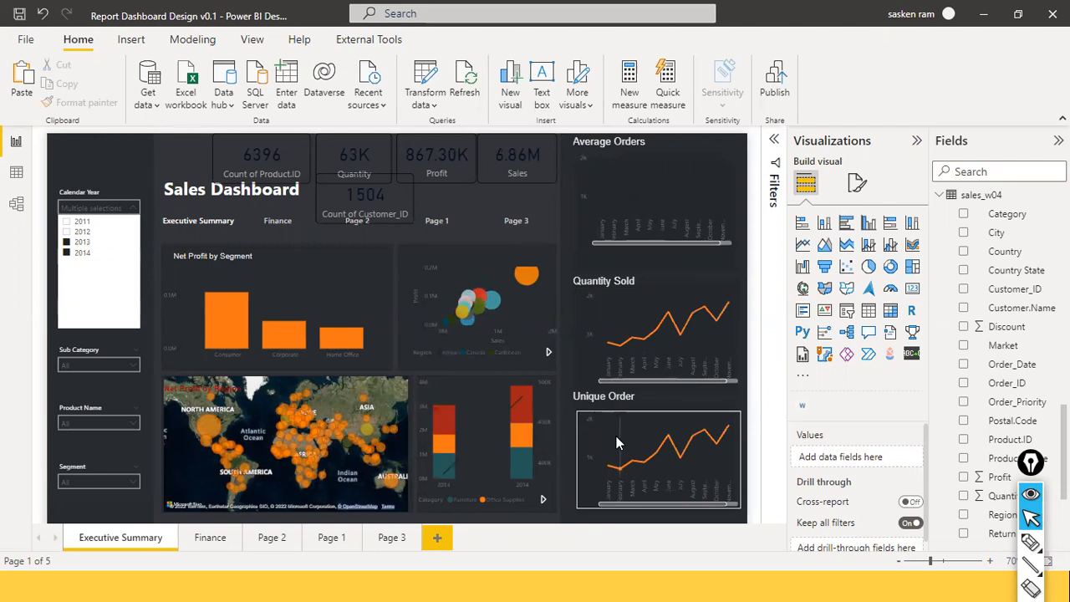
mouse_move(617, 443)
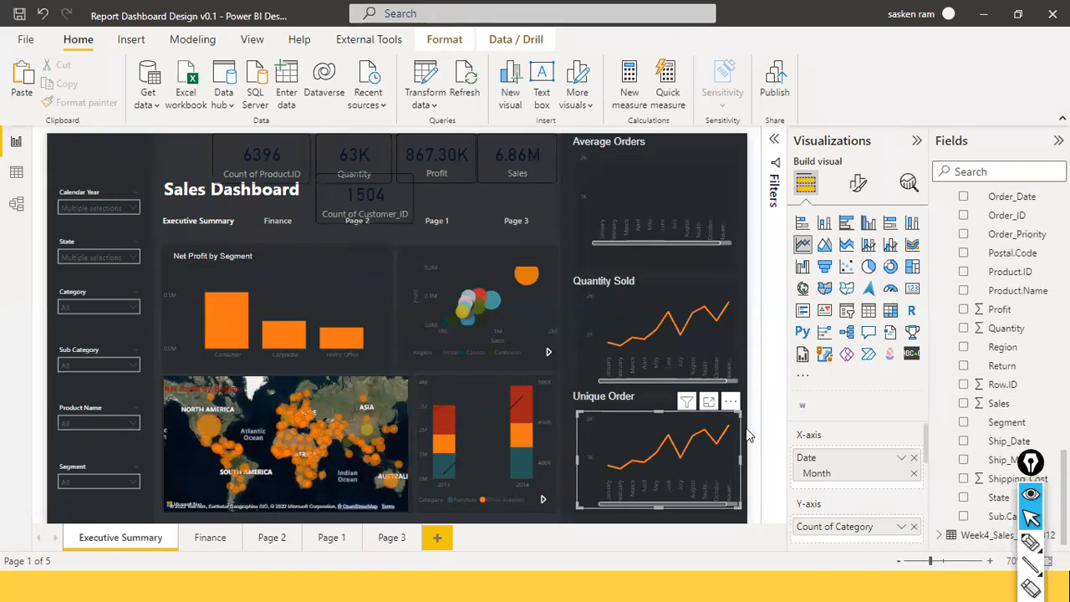
Step: Compare the Page 3 dashboard with the Executive Summary page and its KPI cards, and open Page 1
click(389, 533)
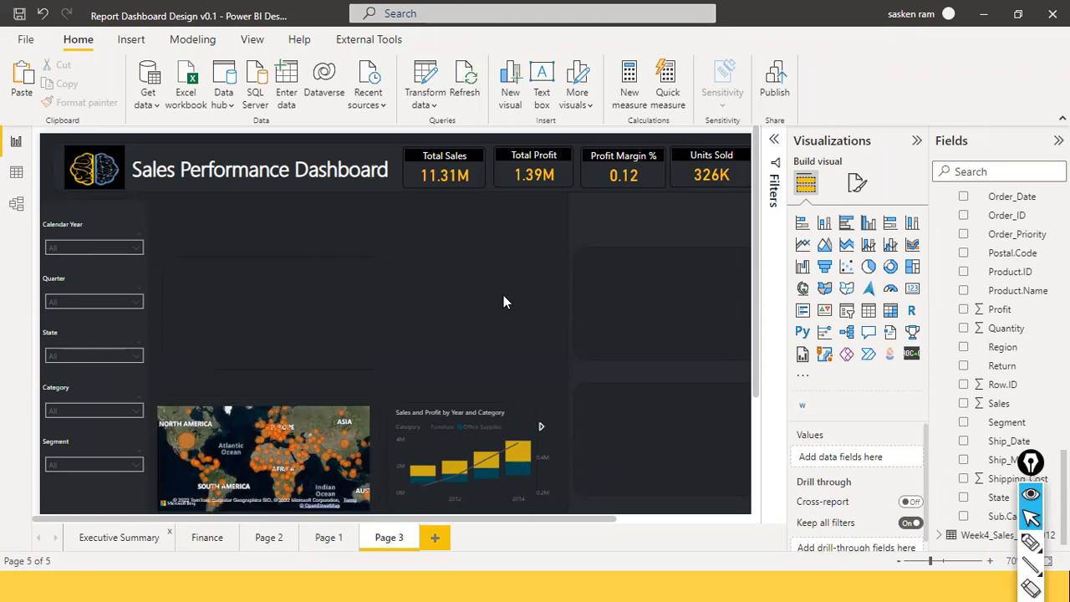
click(109, 537)
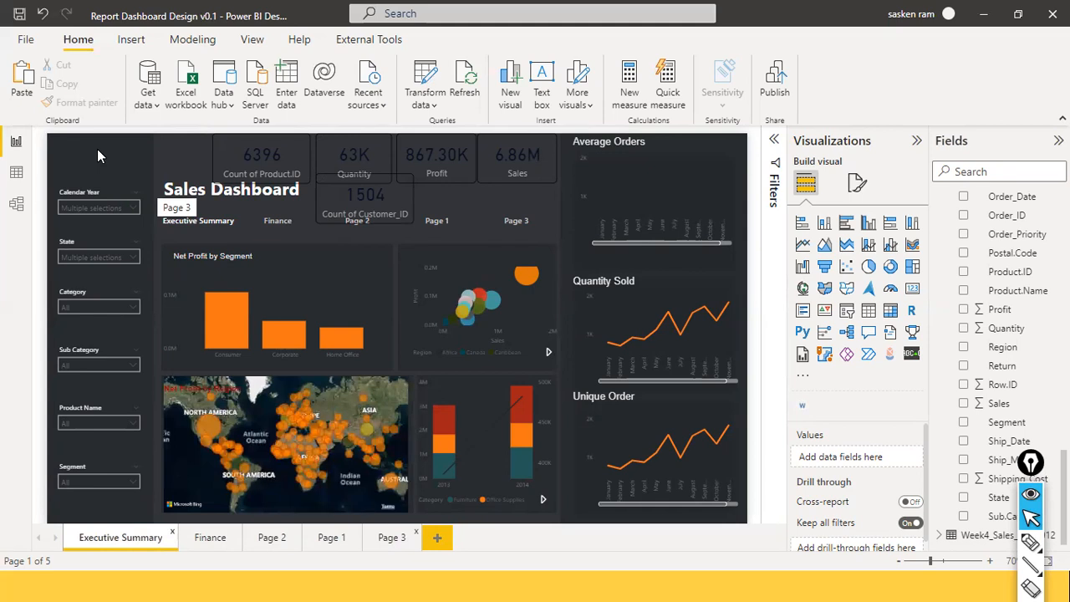
click(302, 175)
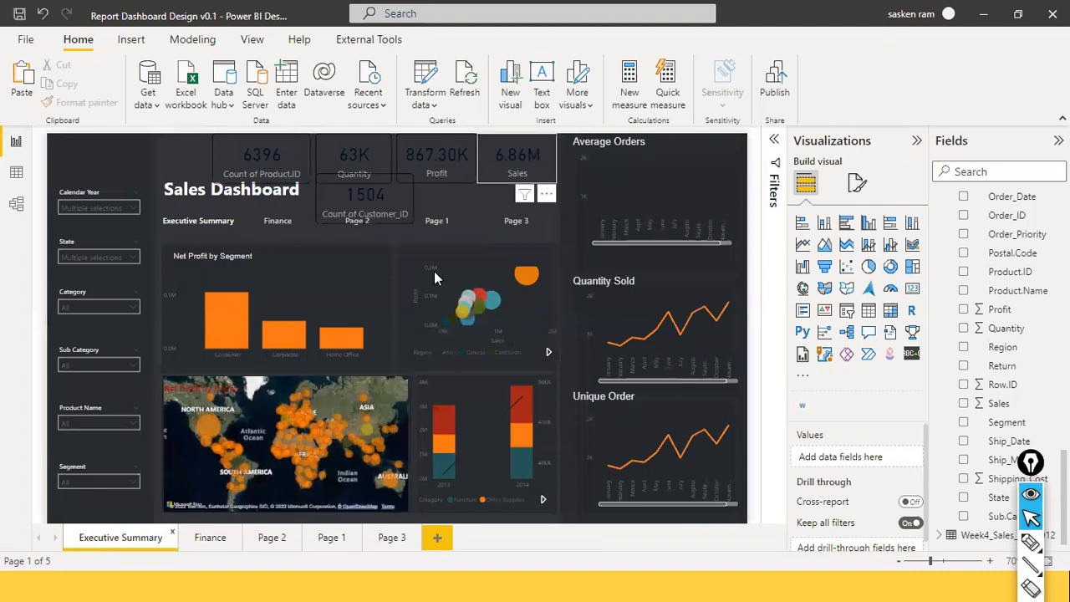
click(320, 535)
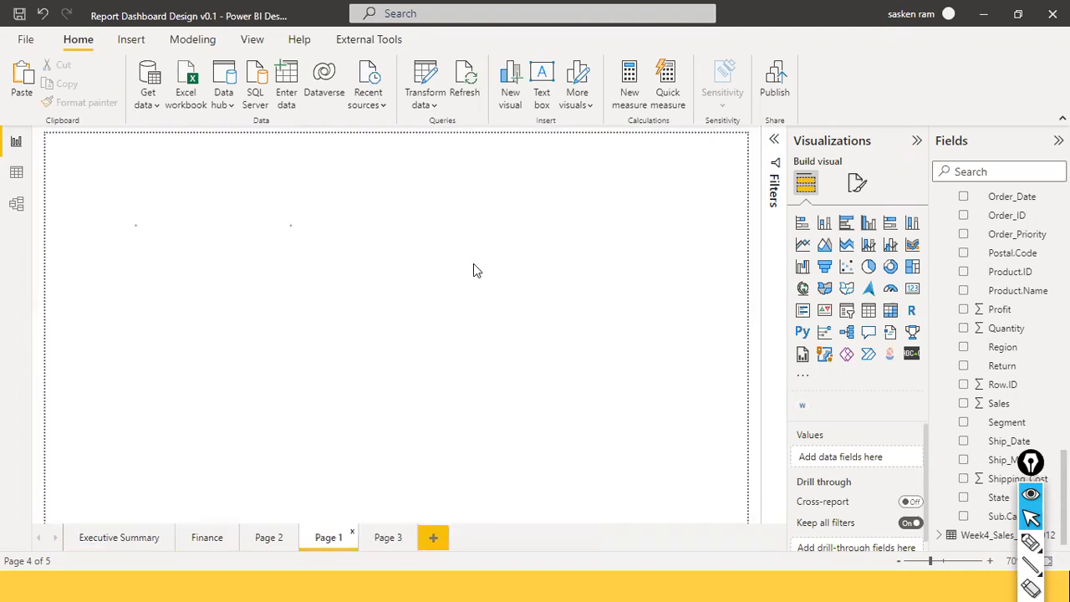